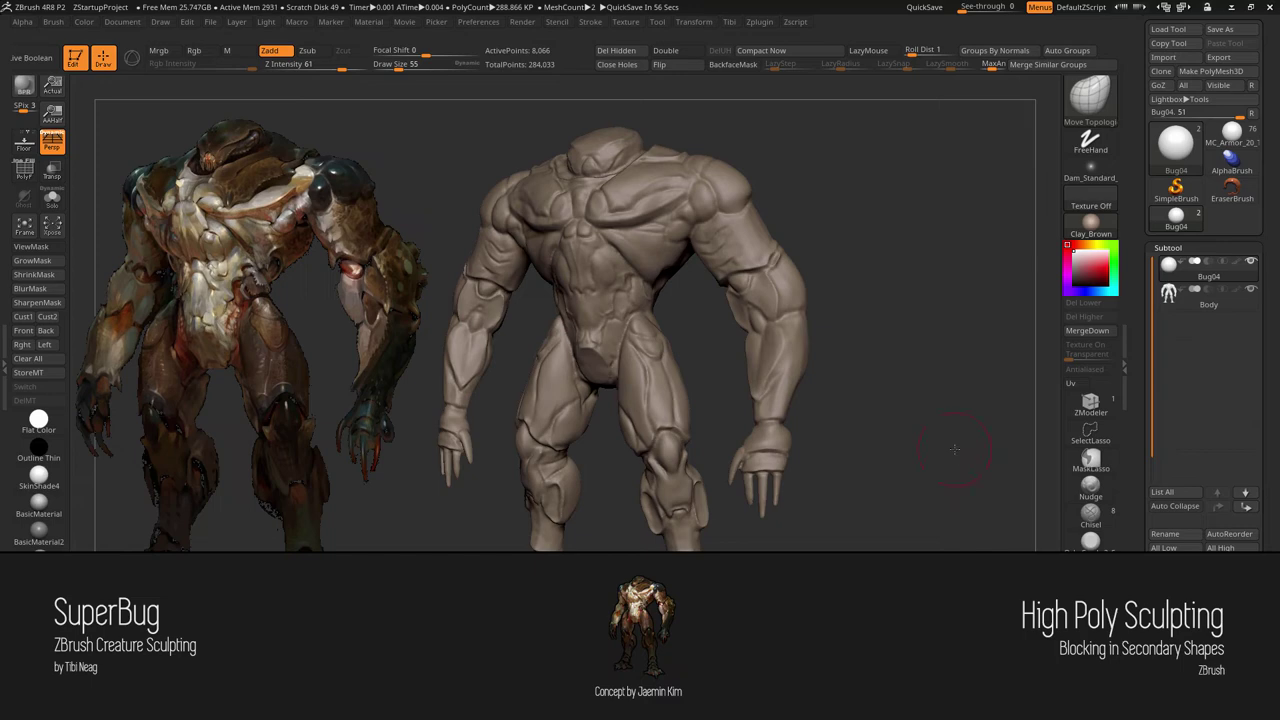
- Carve a groove down the forearm with the DamStandard brush
mouse_move(853, 318)
left_mouse_down()
mouse_move(670, 303)
mouse_move(686, 366)
mouse_move(775, 365)
left_mouse_up()
key("b")
key("d")
key("s")
right_click_drag(775, 367, 734, 276, "ctrl")
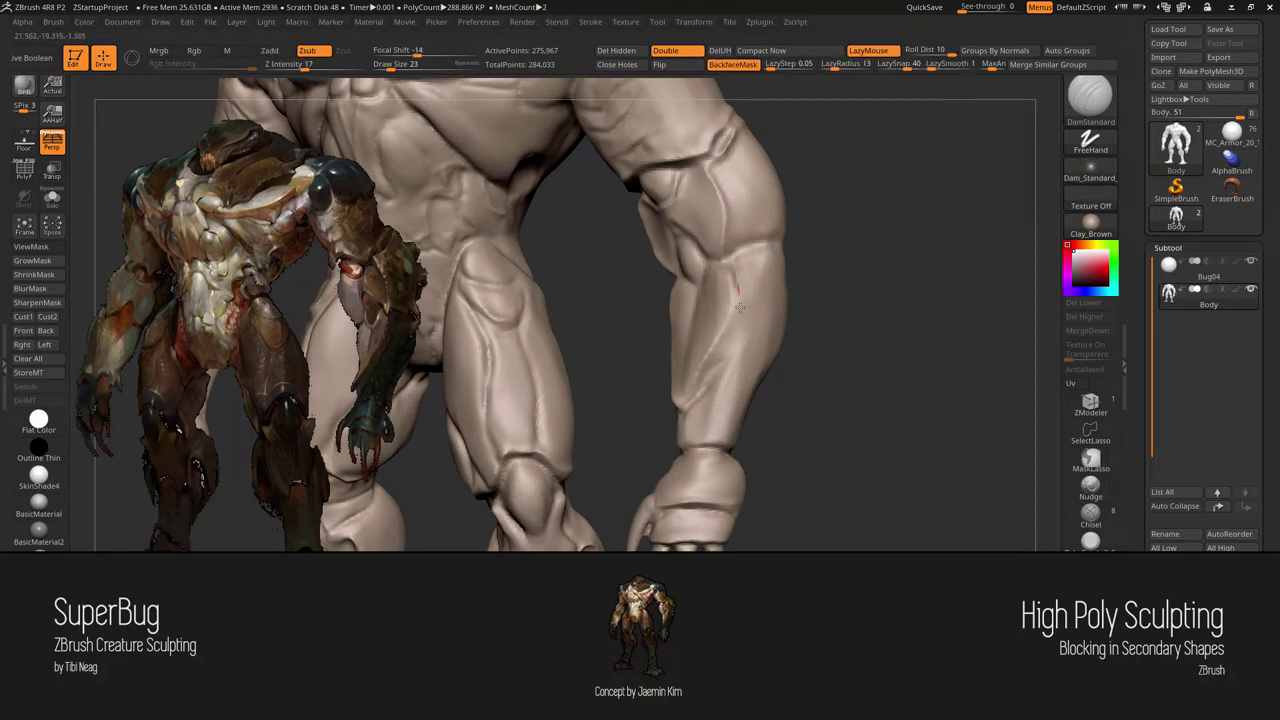
left_click_drag(739, 307, 724, 362)
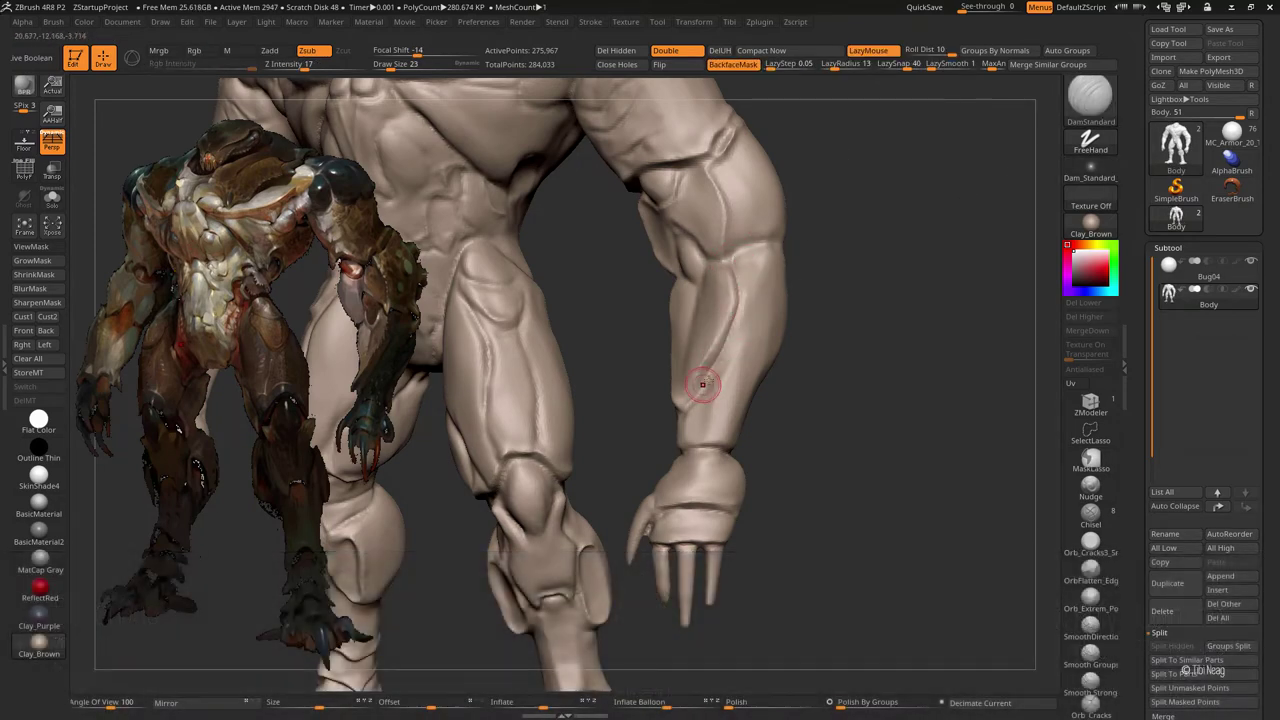
- Build up the wrist with the Clay brush and Shift-smooth it
right_click_drag(703, 384, 826, 429)
key("b")
key("c")
key("l")
right_click_drag(766, 391, 687, 481)
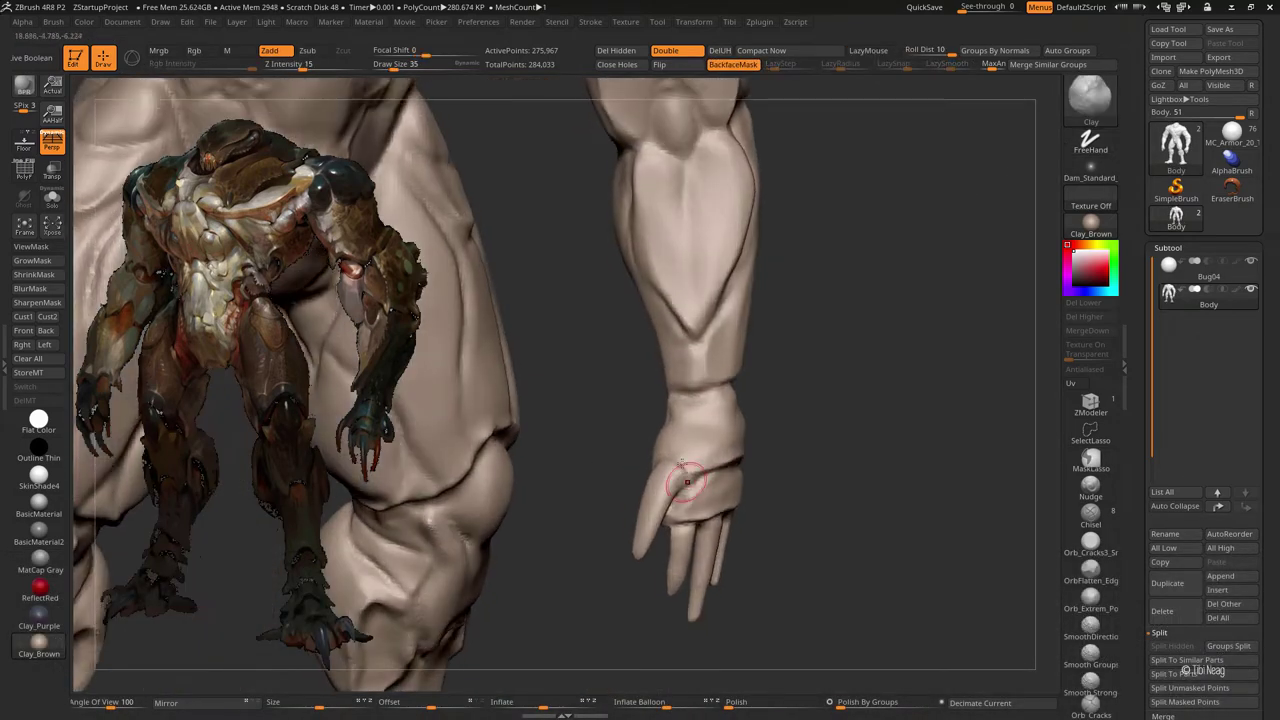
key("shift")
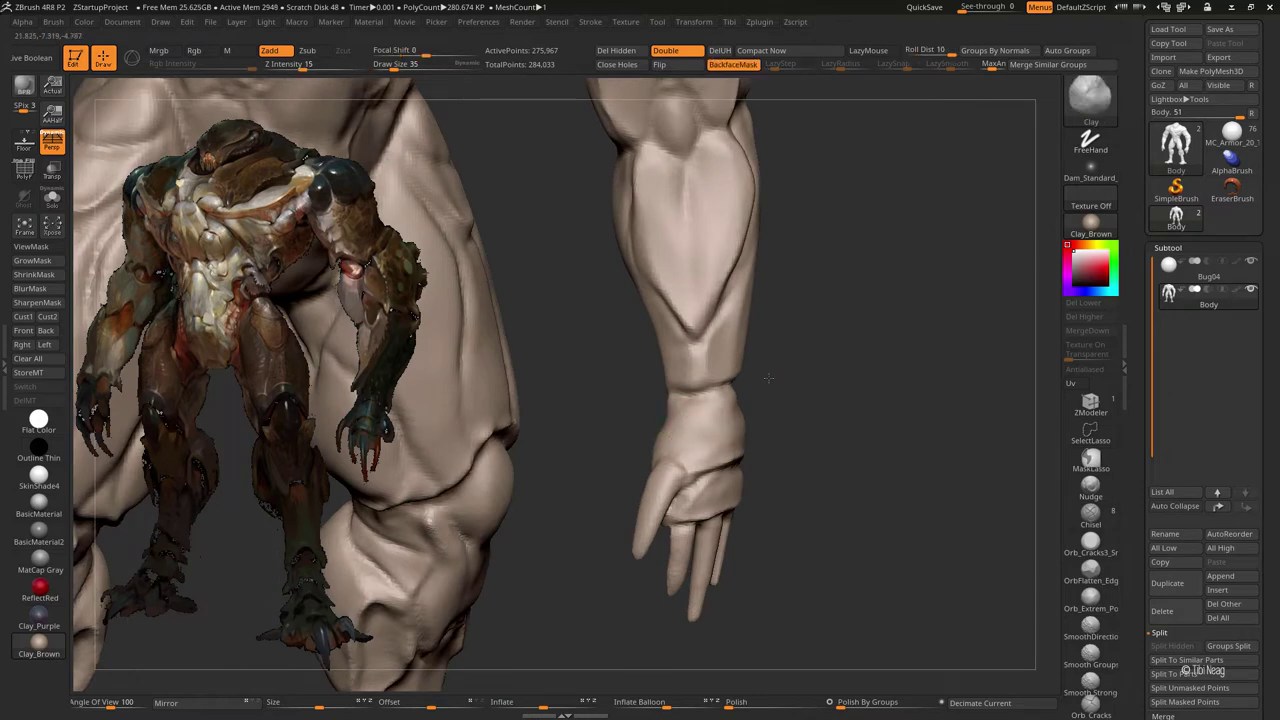
right_click_drag(768, 378, 818, 200)
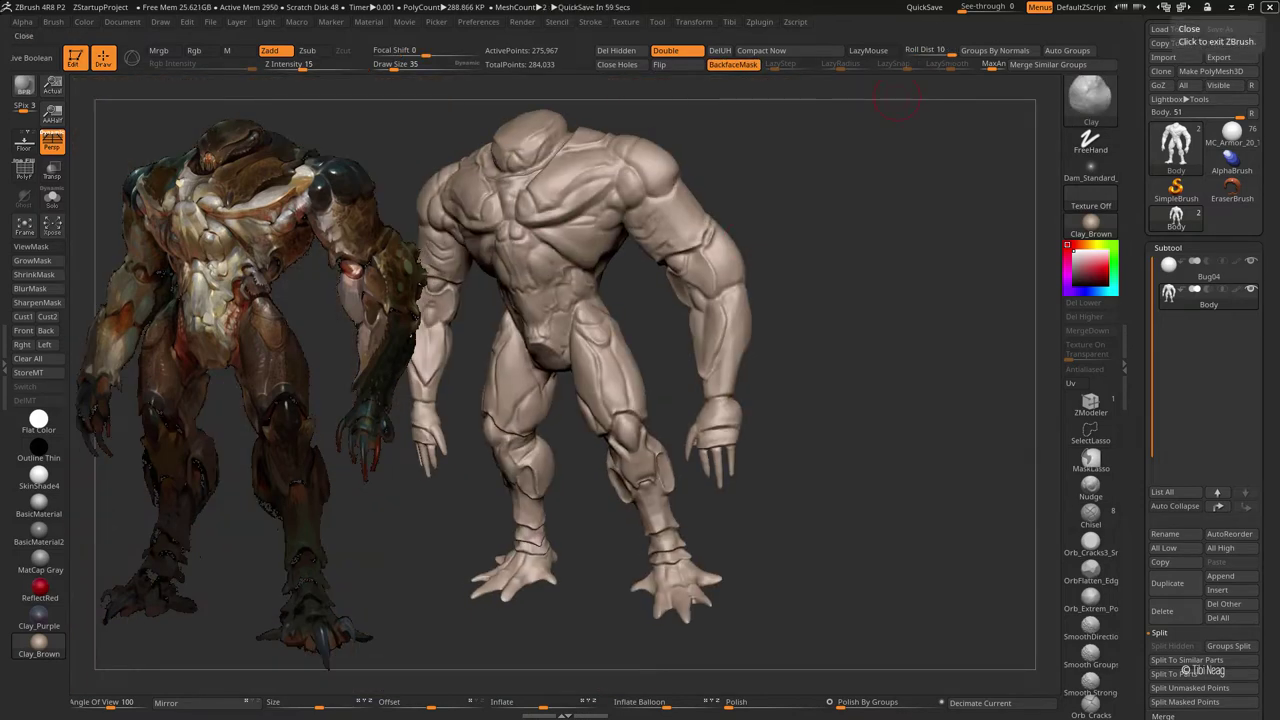
- Select the Move brush and turn the model to frame the lower back and hips
mouse_move(663, 276)
right_mouse_down()
mouse_move(903, 309)
mouse_move(777, 449)
mouse_move(630, 343)
mouse_move(680, 243)
mouse_move(600, 271)
mouse_move(847, 195)
right_mouse_up()
key("b")
key("m")
key("v")
mouse_move(645, 292)
right_mouse_down()
mouse_move(700, 310)
mouse_move(651, 329)
mouse_move(642, 300)
mouse_move(686, 337)
mouse_move(662, 267)
right_mouse_up()
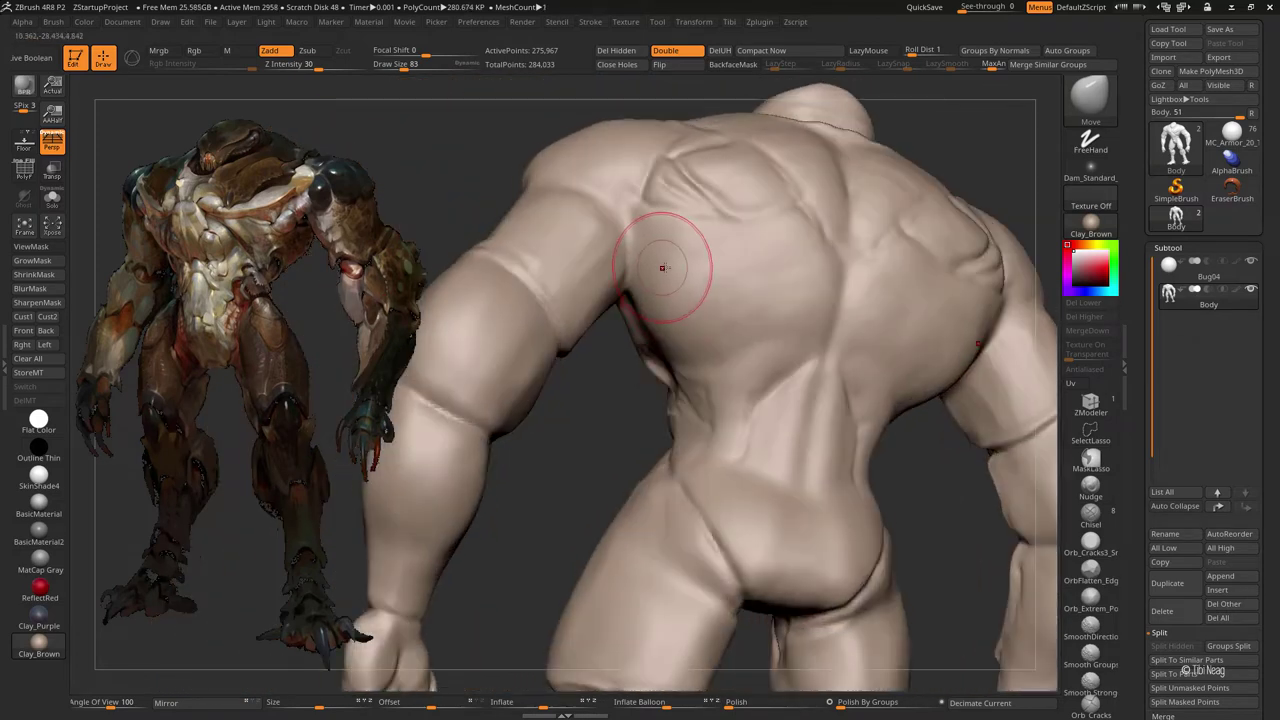
right_click_drag(728, 324, 686, 286)
- Carve DamStandard creases around the waist and lower back, separating torso from hips
key("b")
key("d")
key("s")
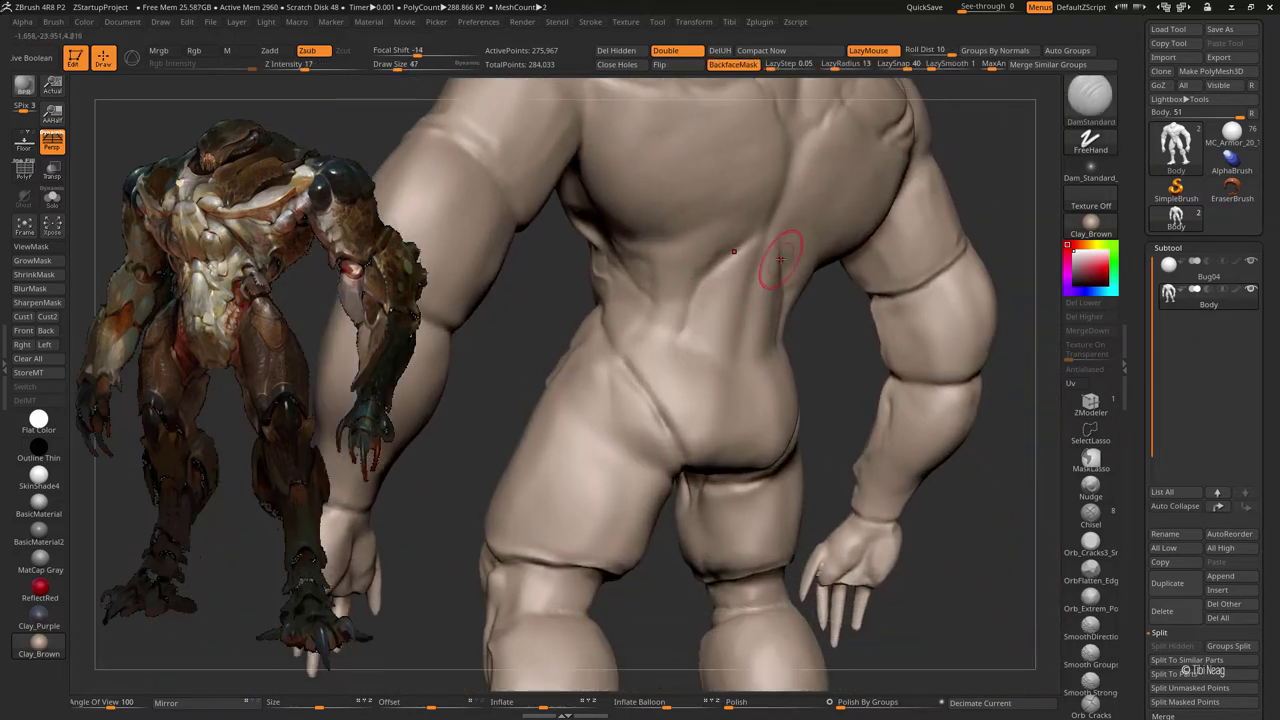
mouse_move(577, 401)
right_mouse_down()
mouse_move(509, 334)
mouse_move(560, 374)
mouse_move(531, 360)
mouse_move(615, 372)
mouse_move(549, 385)
mouse_move(628, 385)
right_mouse_up()
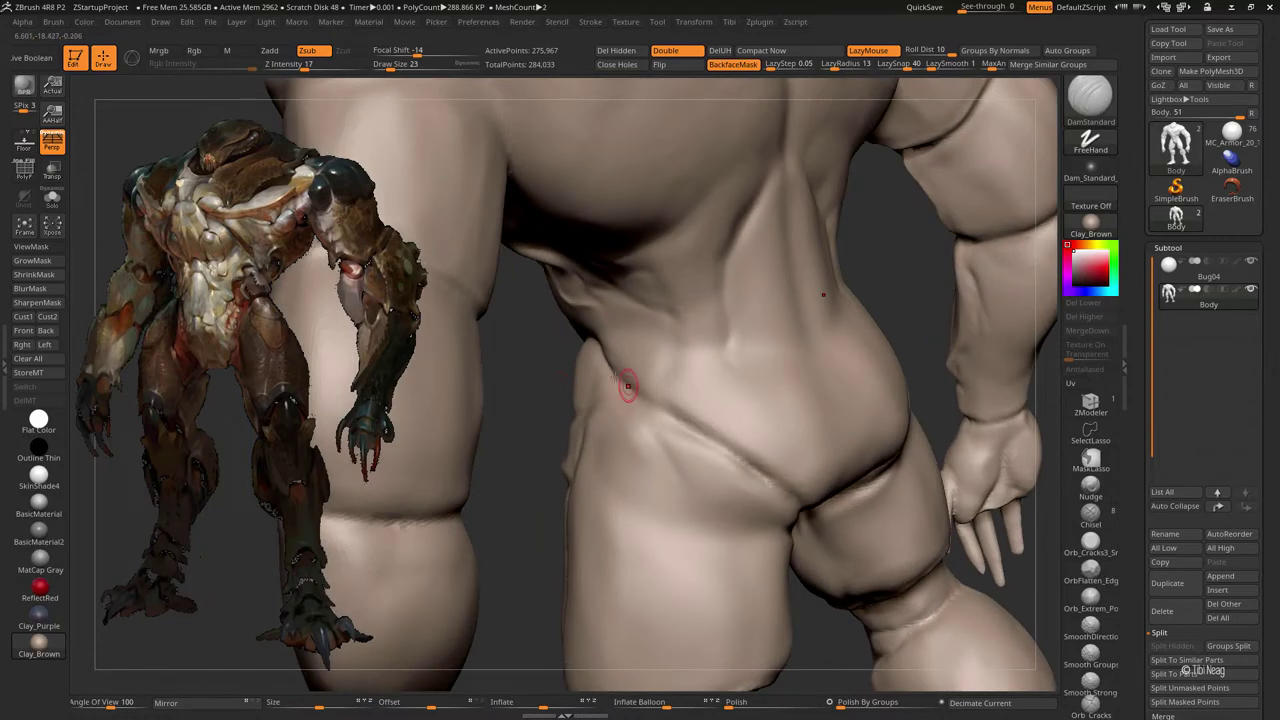
mouse_move(686, 440)
right_mouse_down()
mouse_move(571, 391)
mouse_move(520, 402)
mouse_move(543, 443)
mouse_move(545, 424)
right_mouse_up()
mouse_move(581, 385)
right_mouse_down()
mouse_move(531, 257)
mouse_move(478, 361)
mouse_move(524, 337)
right_mouse_up()
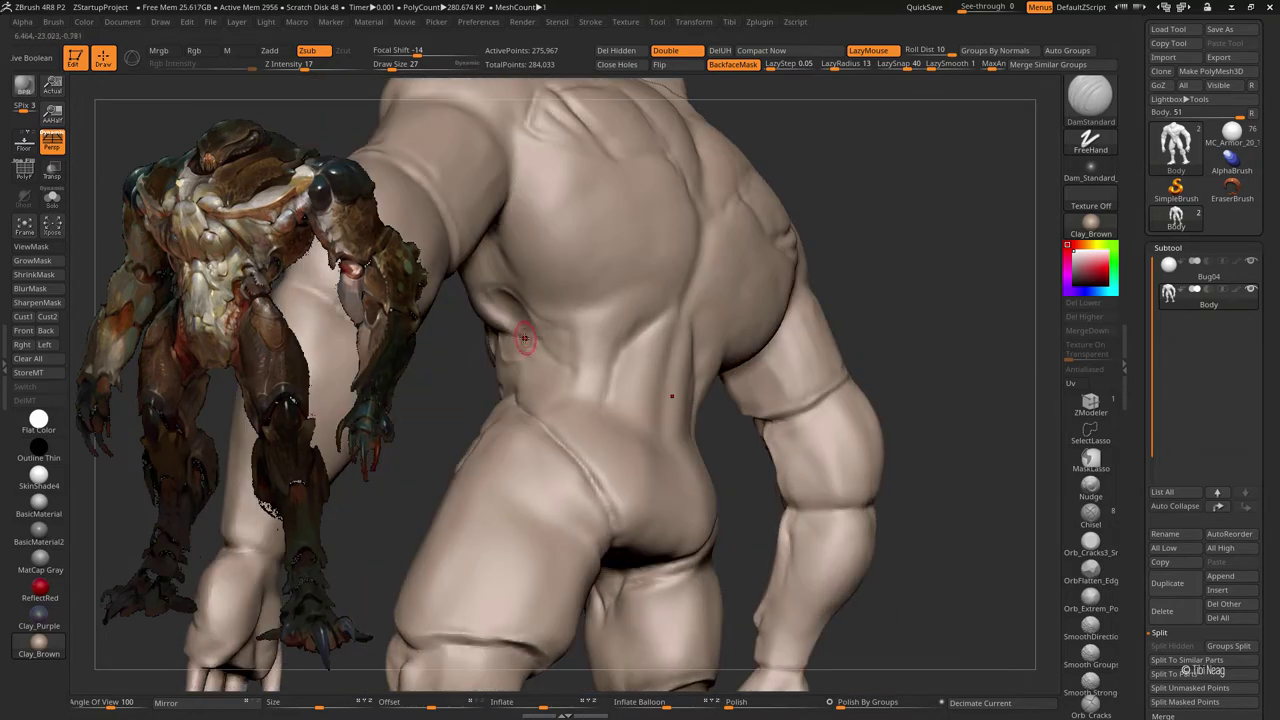
right_click_drag(591, 309, 681, 290)
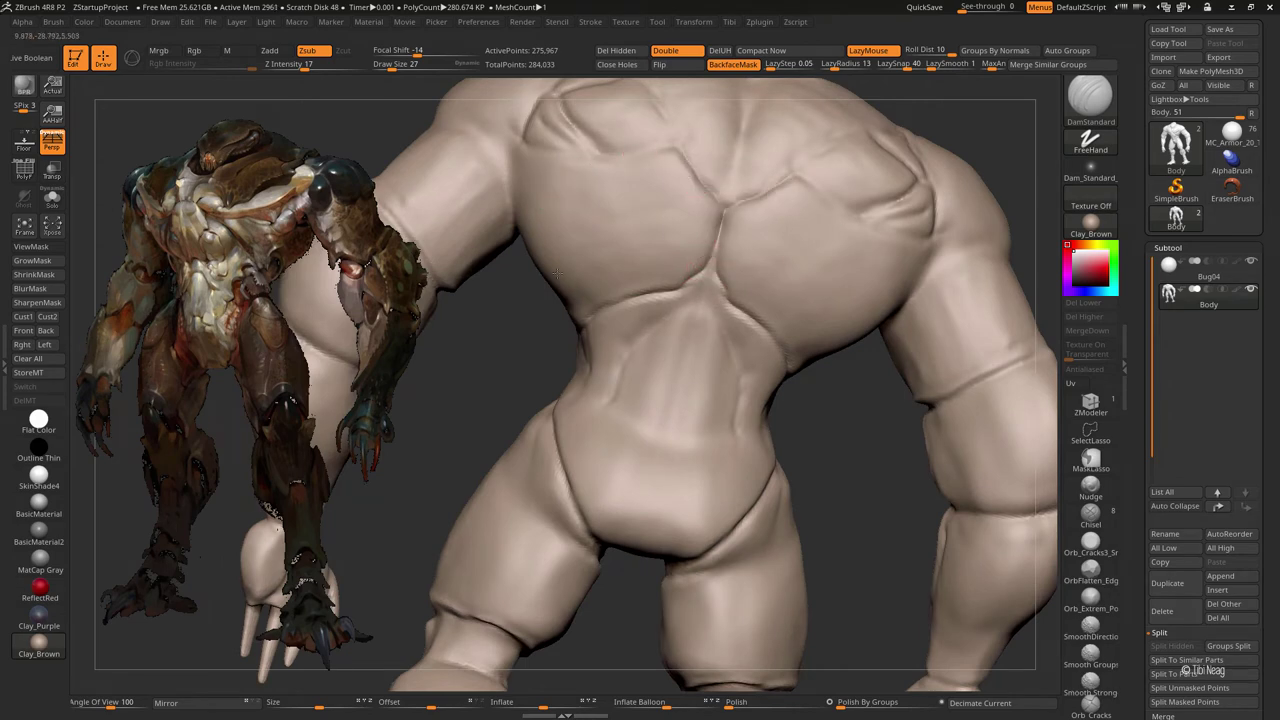
- Carve a crease along the shoulder seam over the upper back
mouse_move(557, 275)
right_mouse_down()
mouse_move(531, 334)
mouse_move(529, 287)
right_mouse_up()
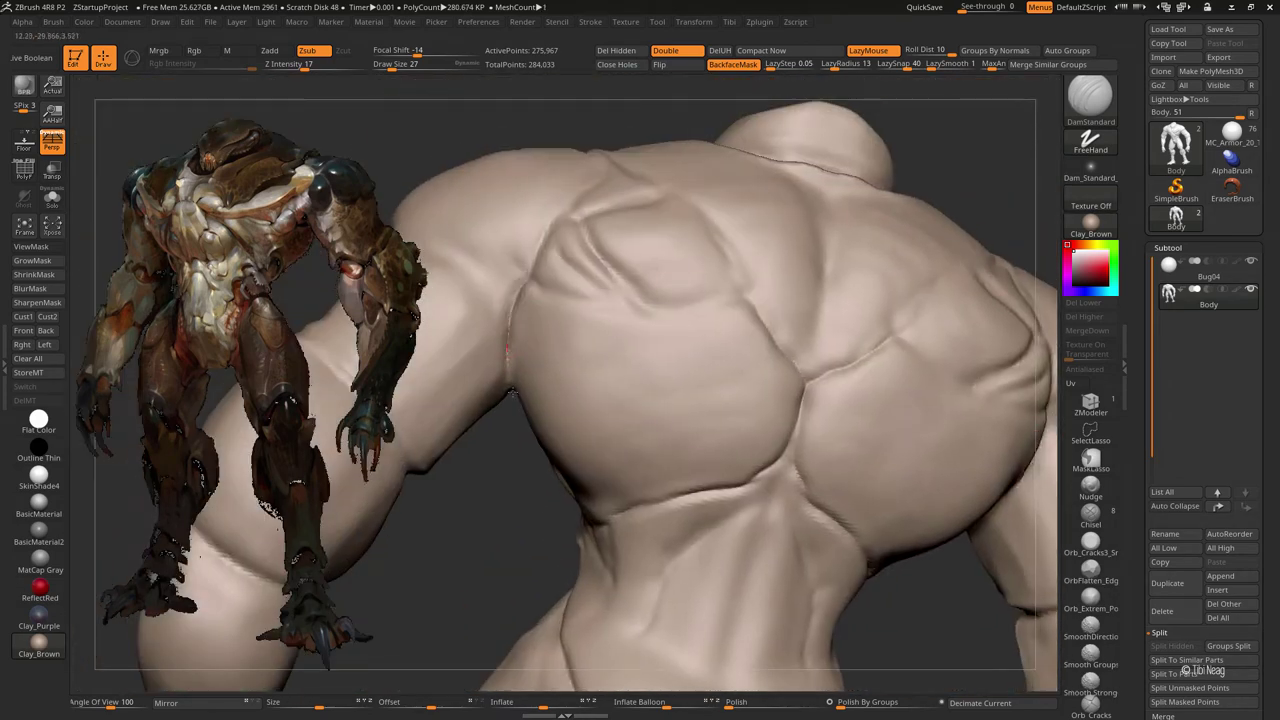
right_click_drag(504, 338, 492, 348)
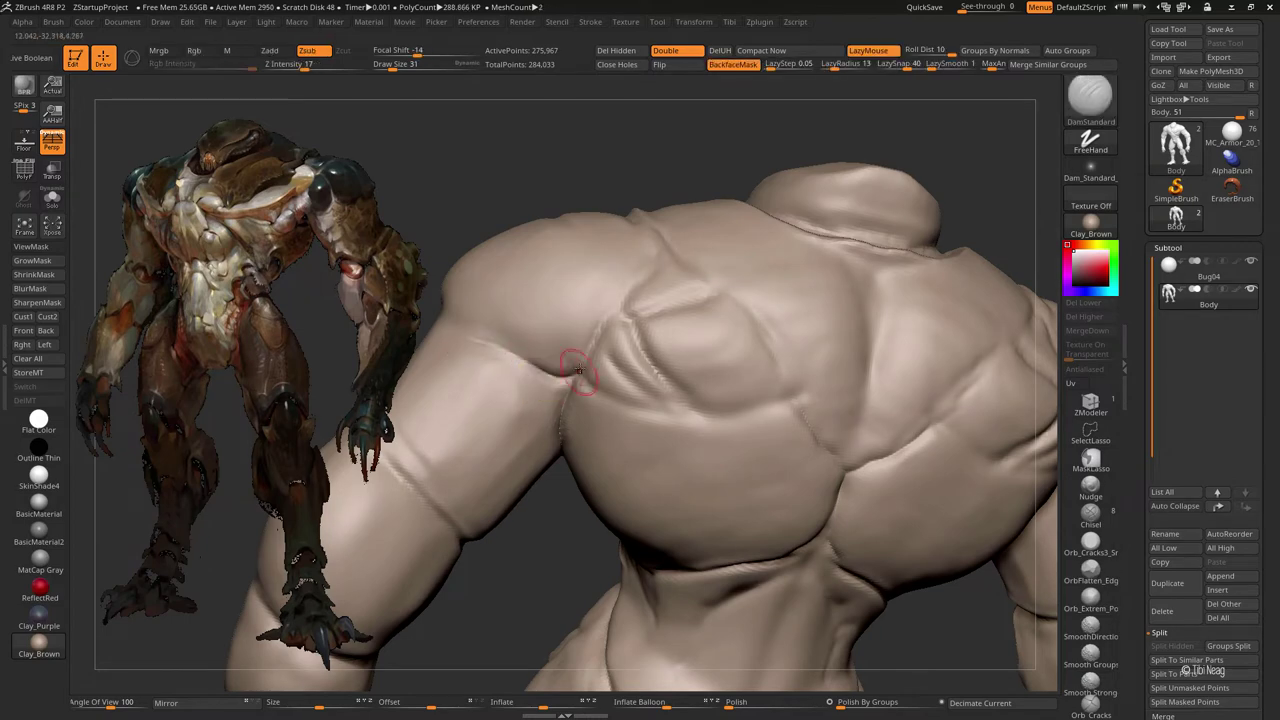
right_click_drag(634, 283, 594, 251)
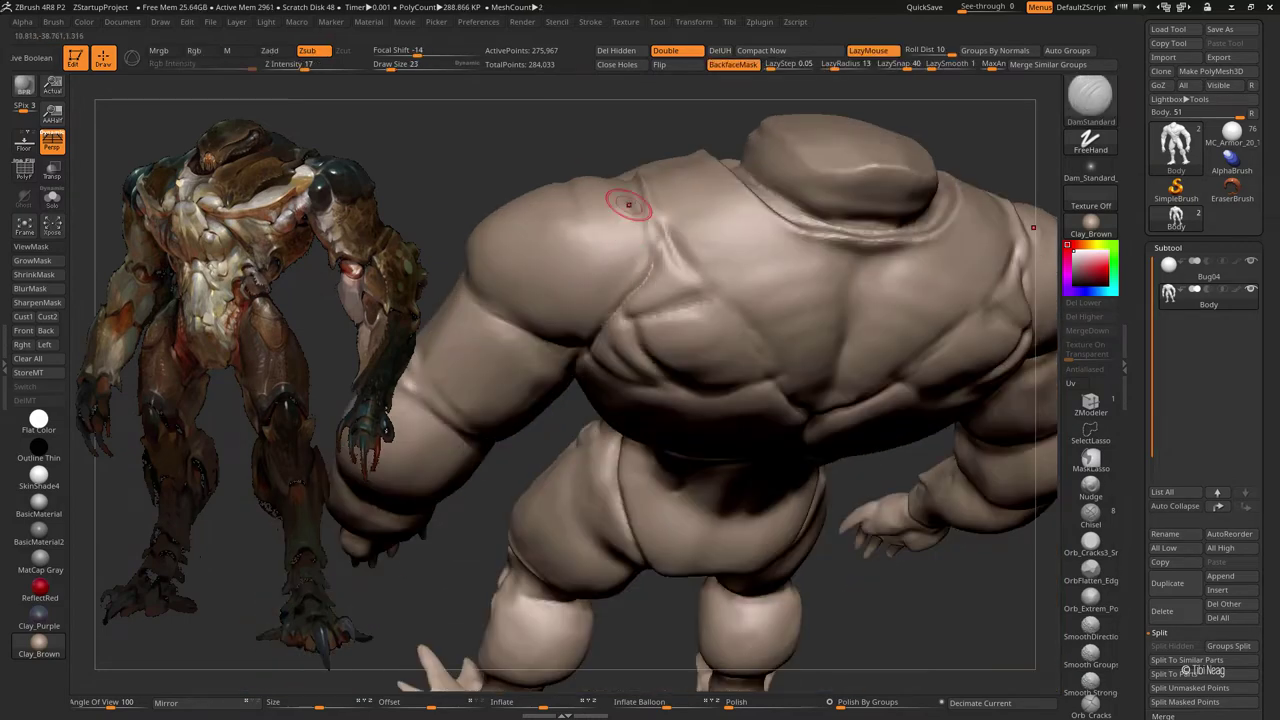
left_click_drag(636, 214, 630, 260)
mouse_move(636, 210)
right_mouse_down()
mouse_move(565, 388)
mouse_move(555, 368)
right_mouse_up()
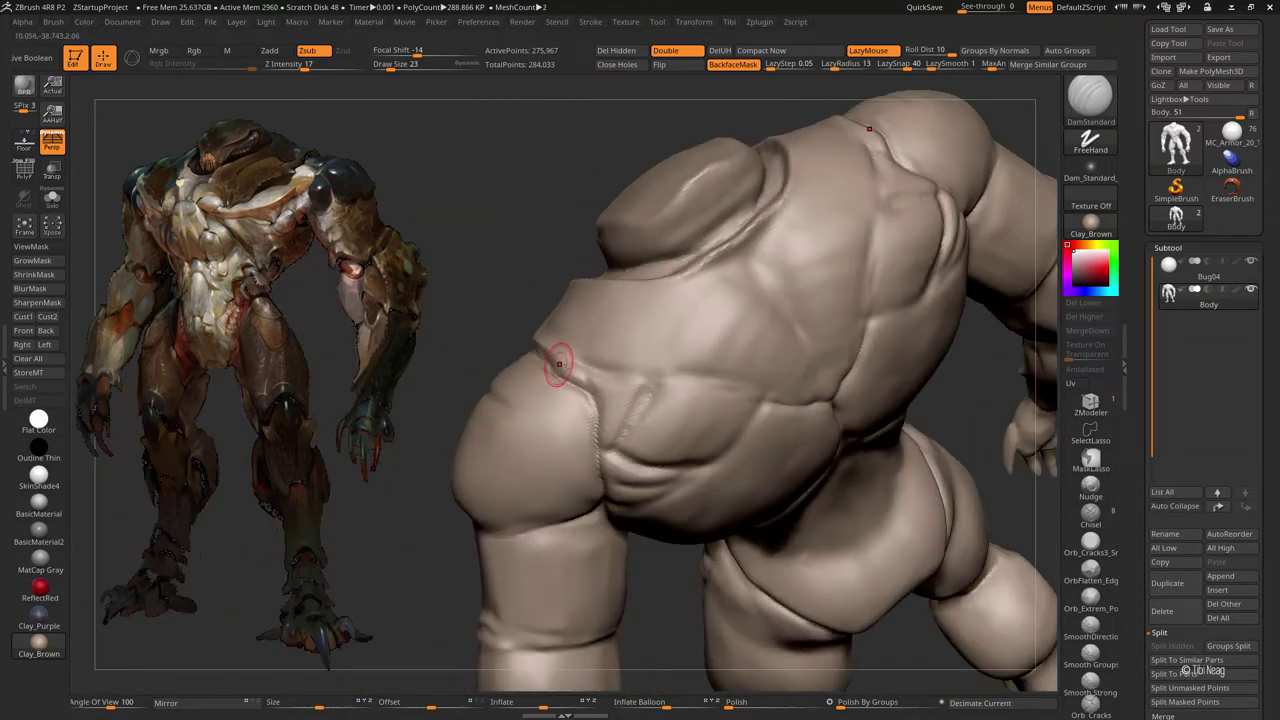
- Build up the muscle forms with Clay and an enlarged Standard brush
key("b")
key("c")
key("l")
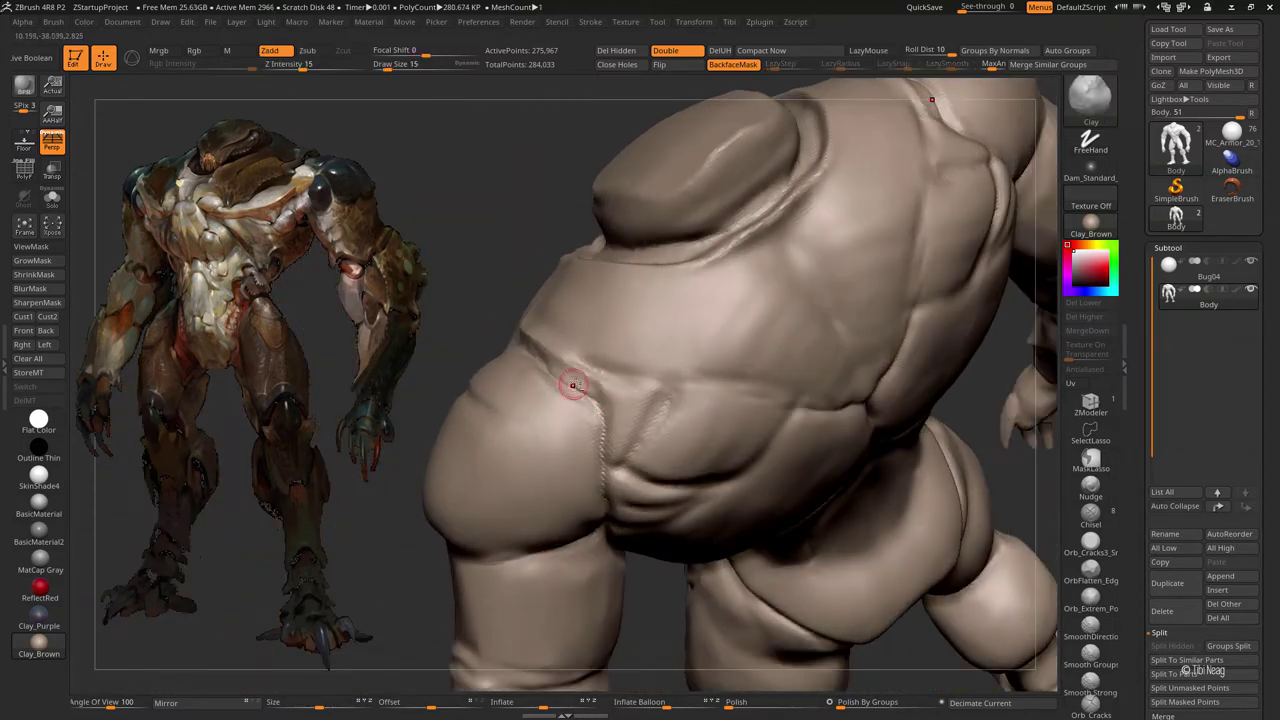
key("b")
key("s")
key("t")
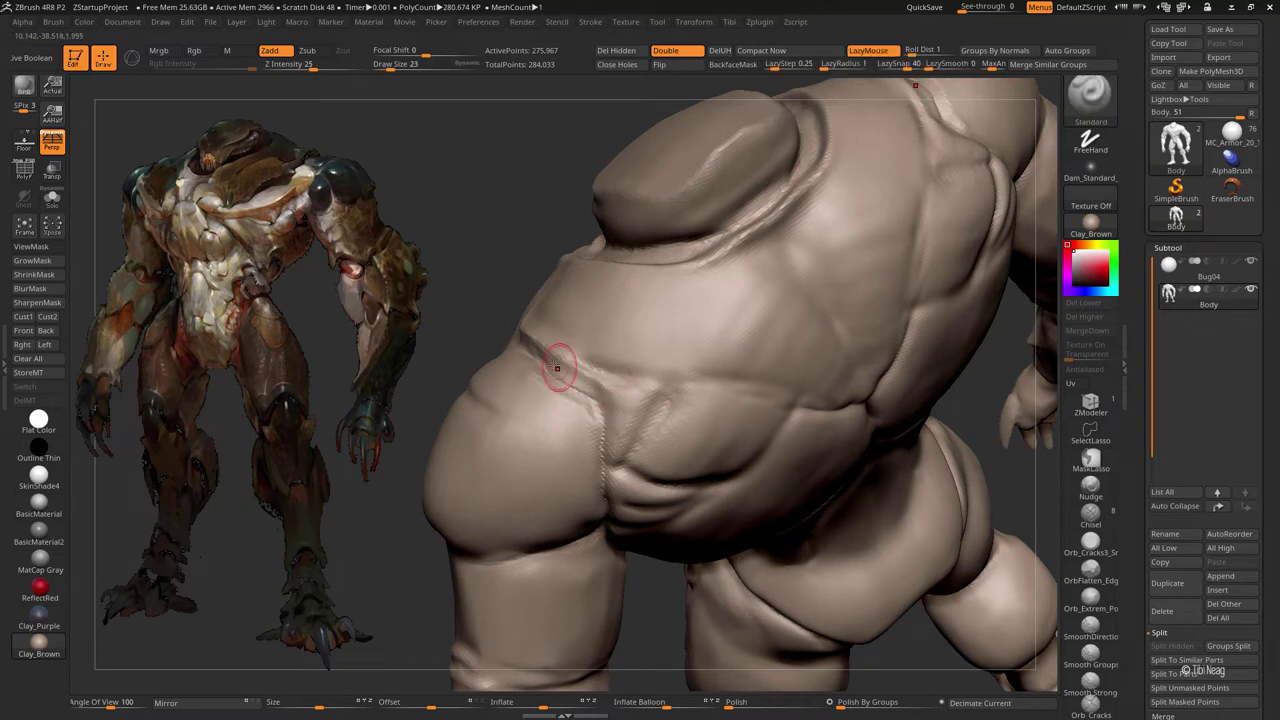
key("bracketright")
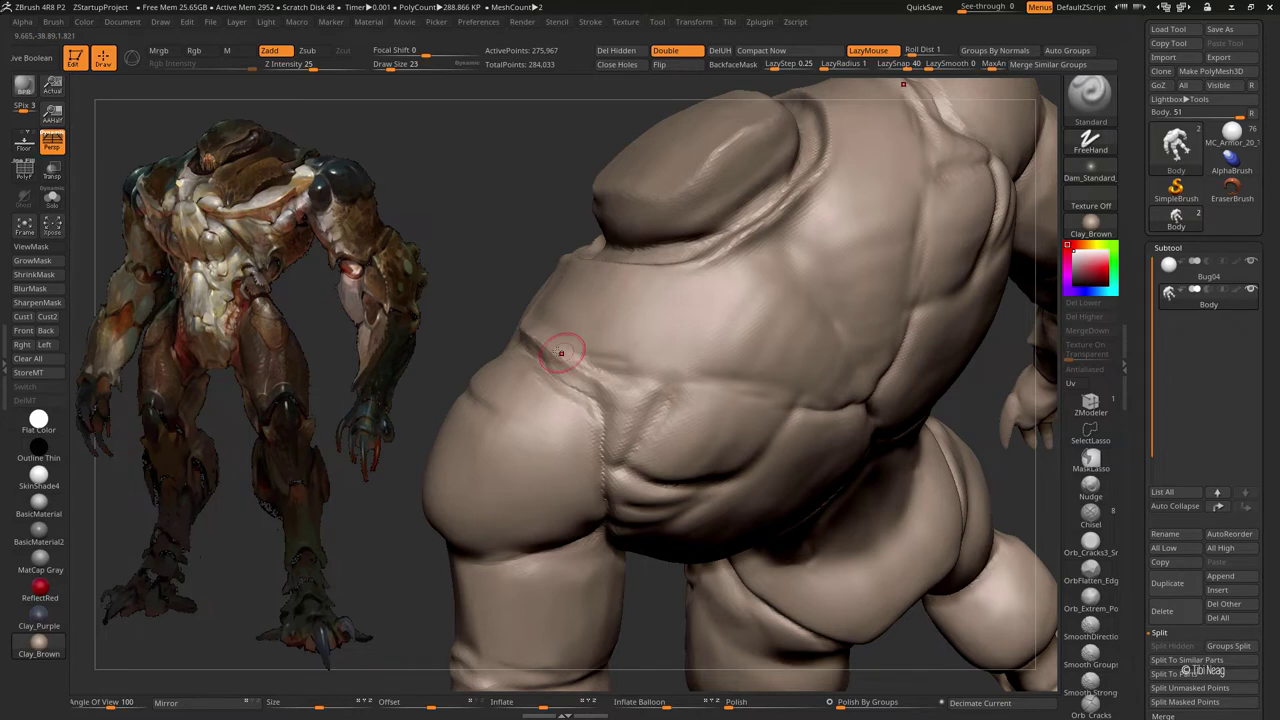
right_click_drag(690, 380, 857, 371)
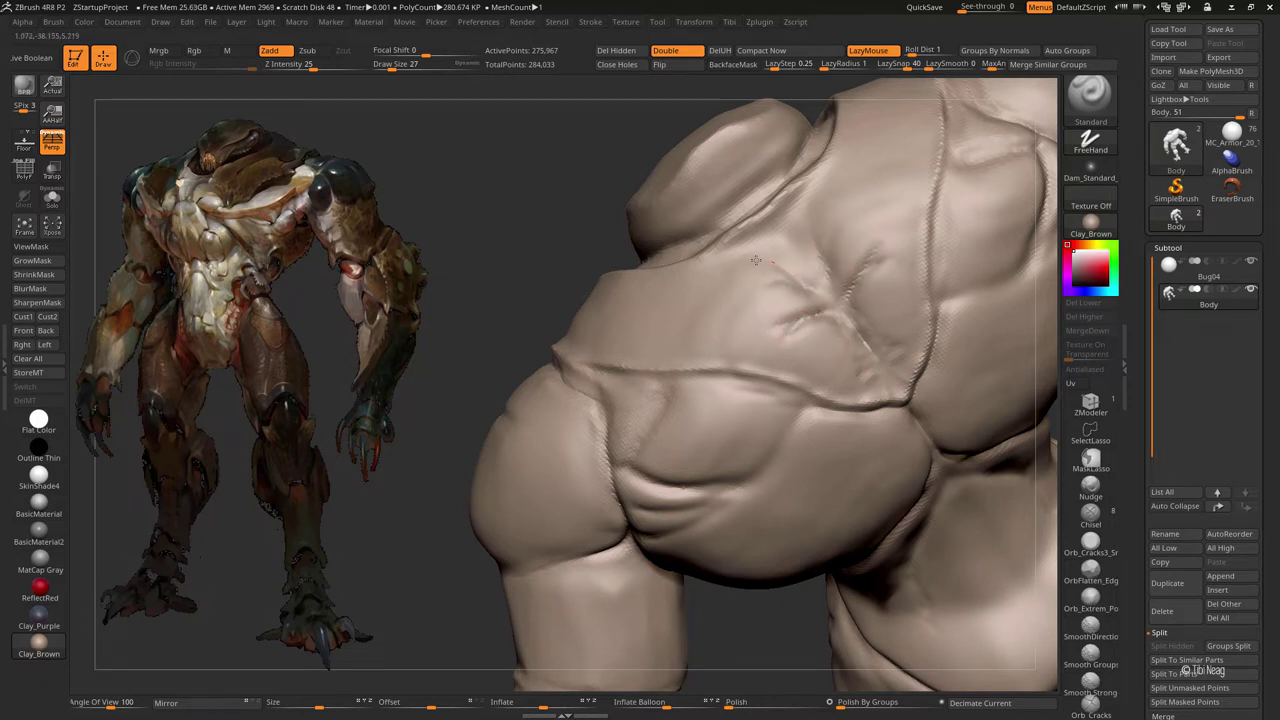
- Add more Clay on the chest, Shift-smooth it, and frame the whole model
key("b")
key("c")
key("l")
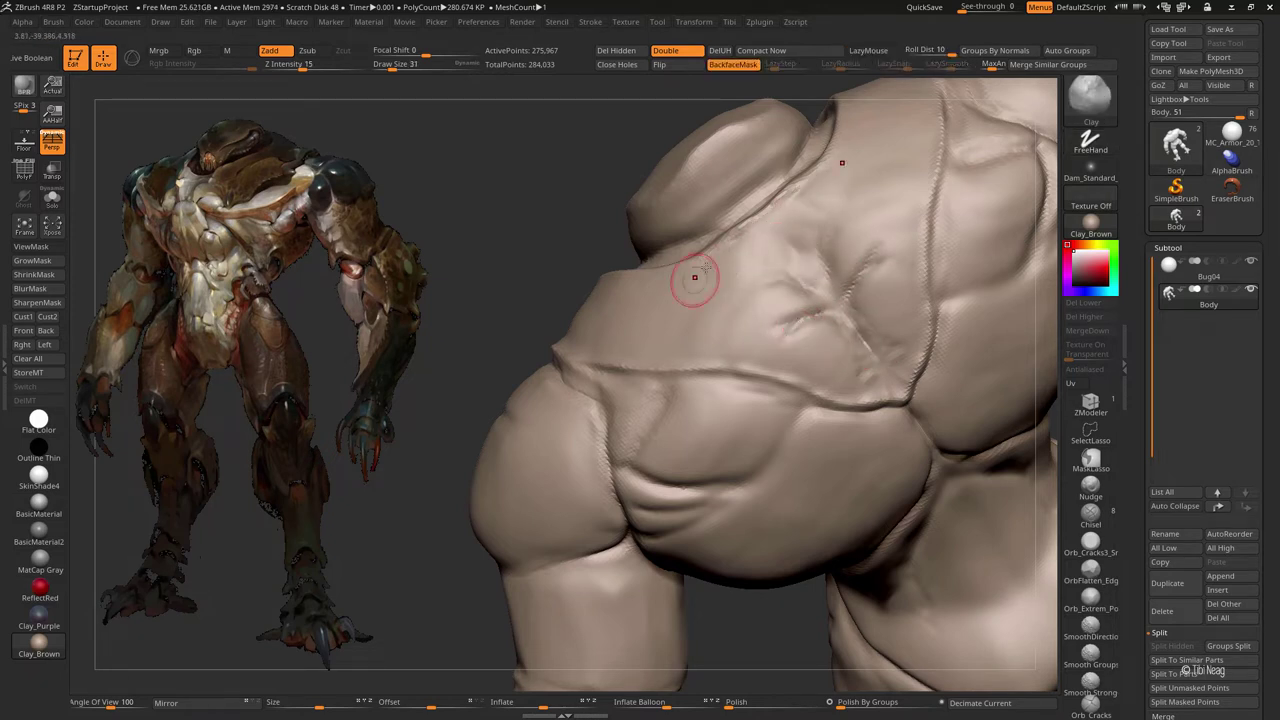
key("shift")
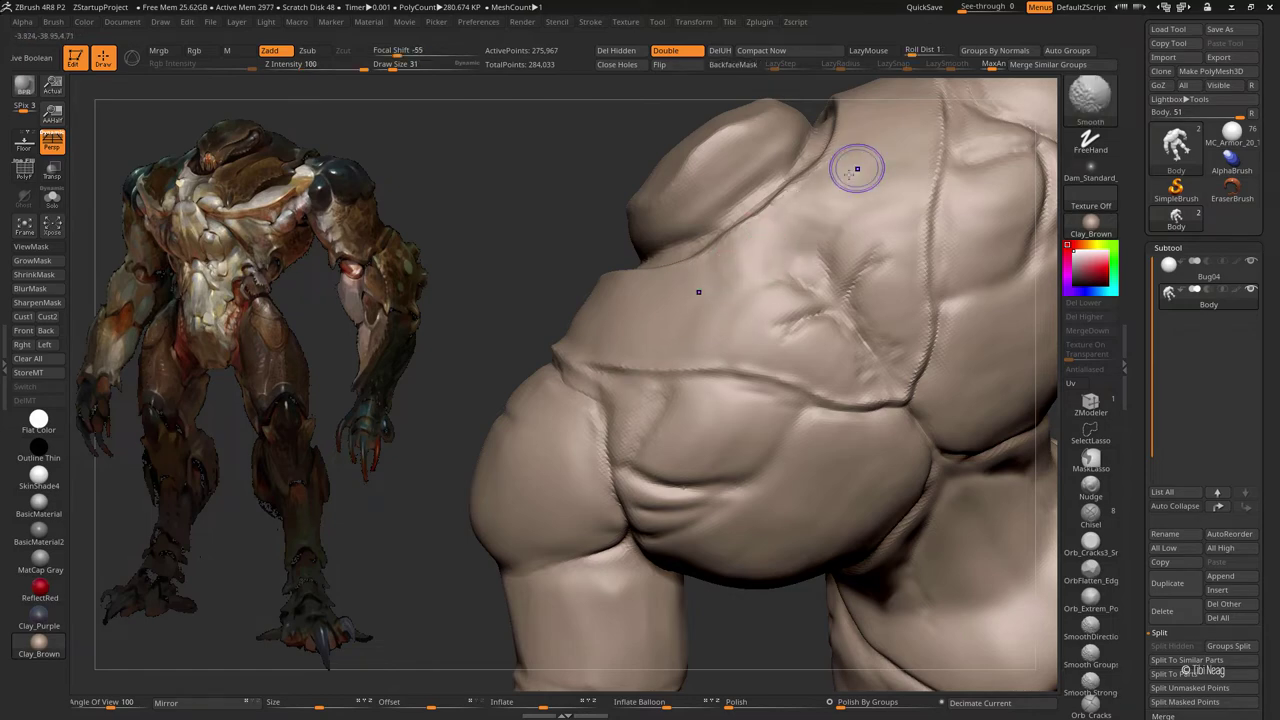
key("f")
left_click_drag(517, 263, 600, 270)
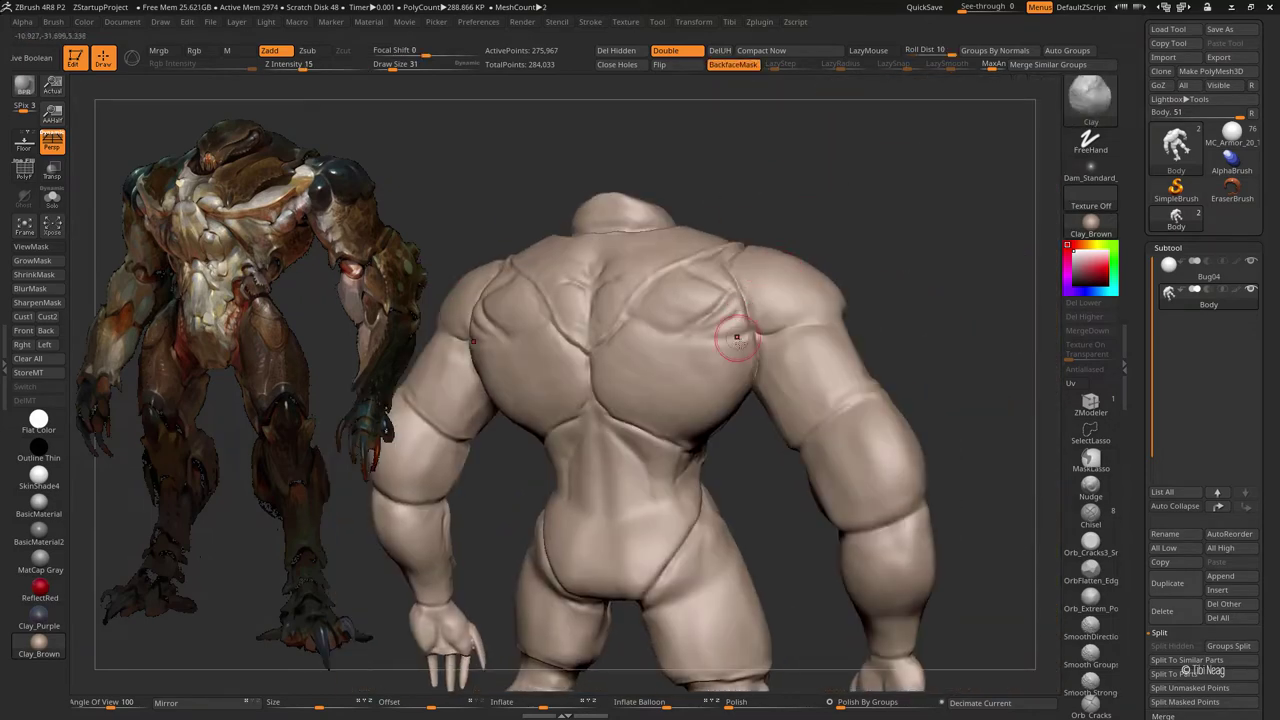
- Add Clay volume across the upper back
right_click_drag(713, 388, 740, 300)
key("space")
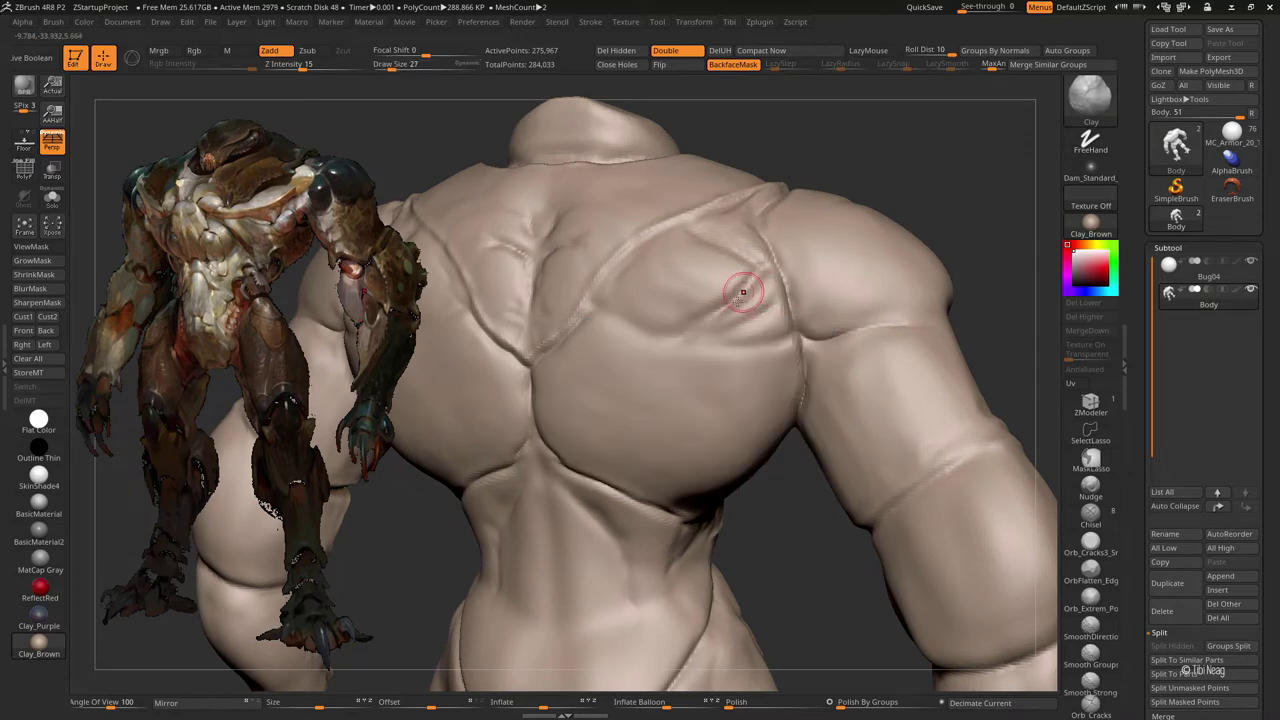
mouse_move(795, 196)
right_mouse_down()
mouse_move(571, 363)
mouse_move(577, 394)
mouse_move(523, 363)
mouse_move(558, 375)
right_mouse_up()
- Carve shoulder-blade and chest creases with DamStandard from several angles
key("b")
key("d")
key("s")
right_click_drag(711, 361, 585, 374)
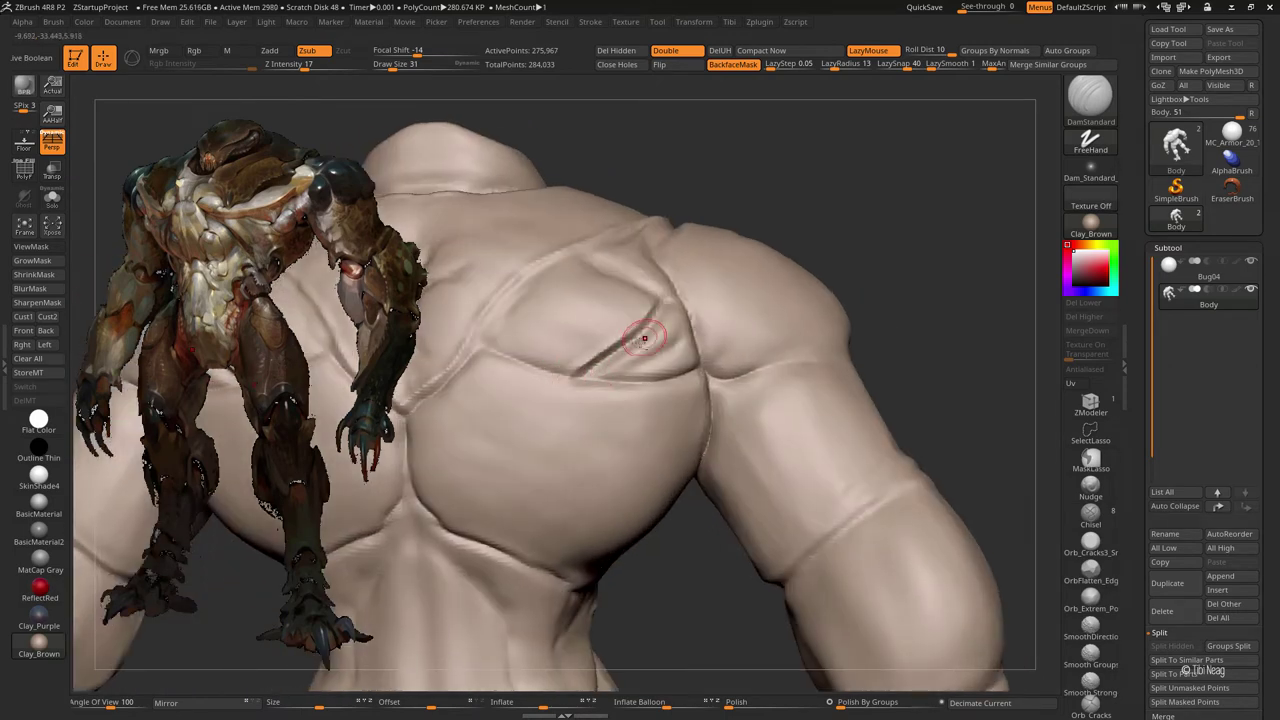
right_click_drag(690, 316, 691, 315)
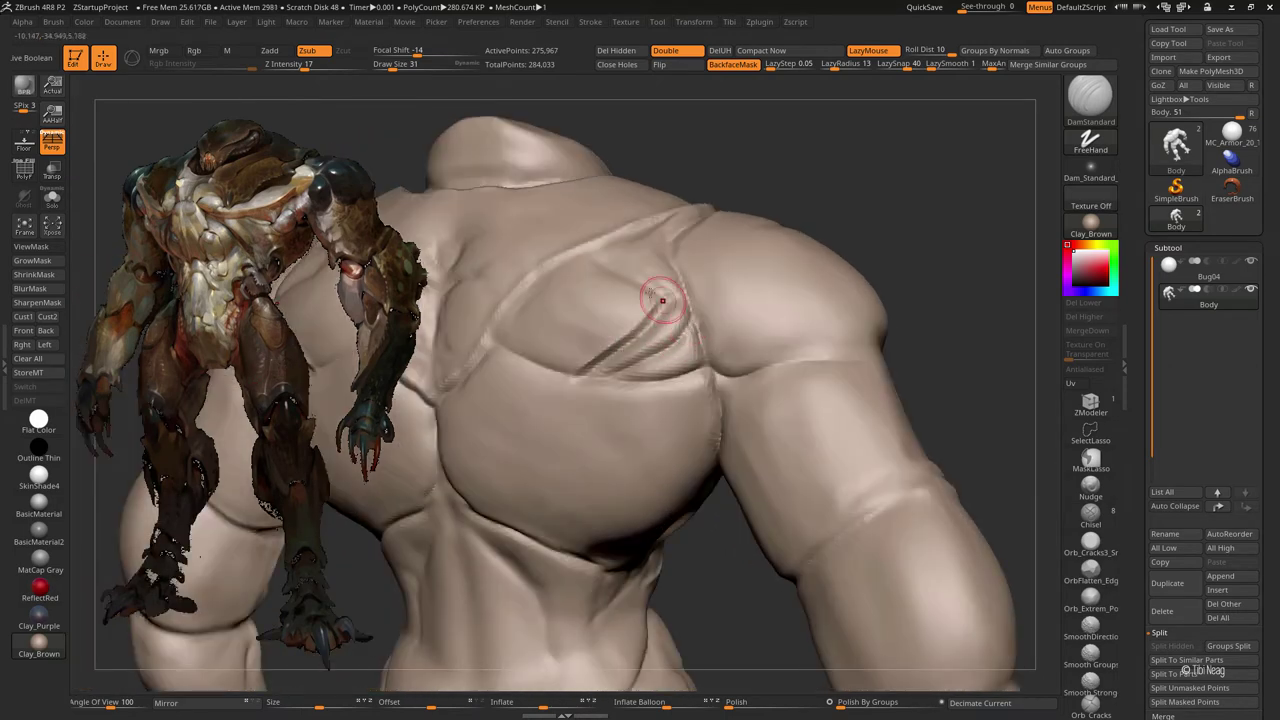
right_click_drag(622, 270, 596, 261)
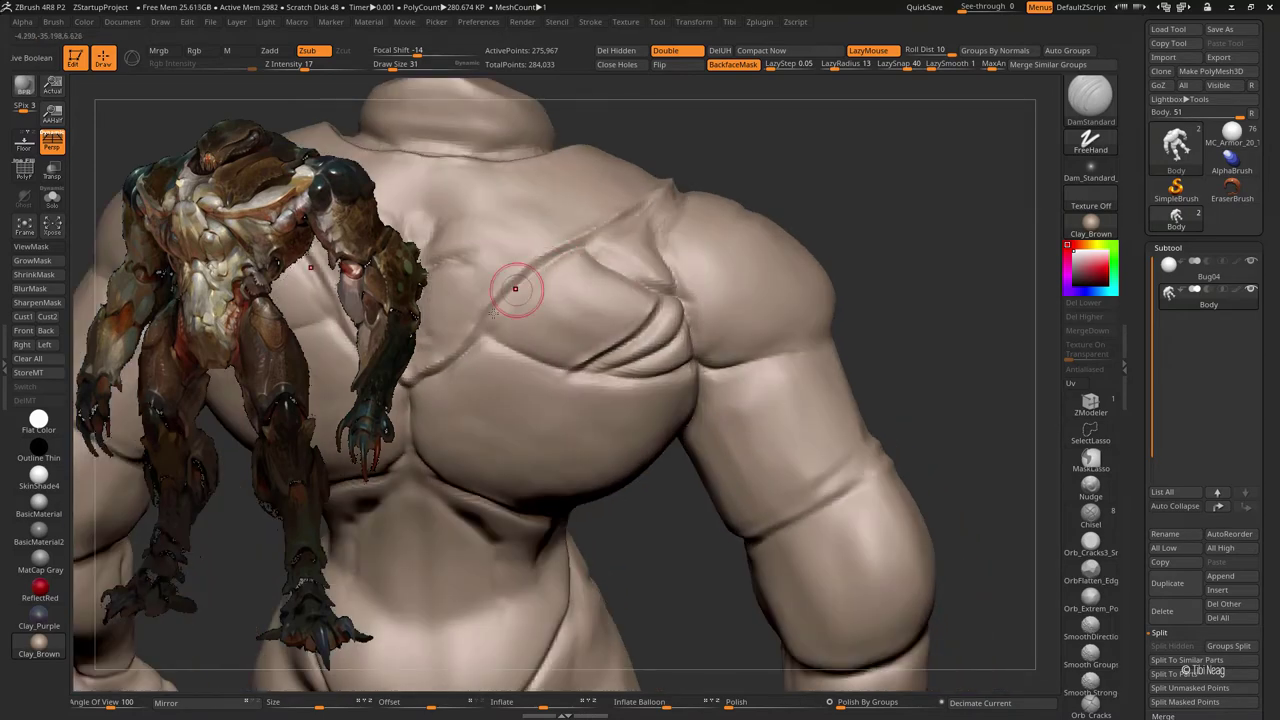
mouse_move(476, 309)
right_mouse_down()
mouse_move(766, 334)
mouse_move(860, 137)
right_mouse_up()
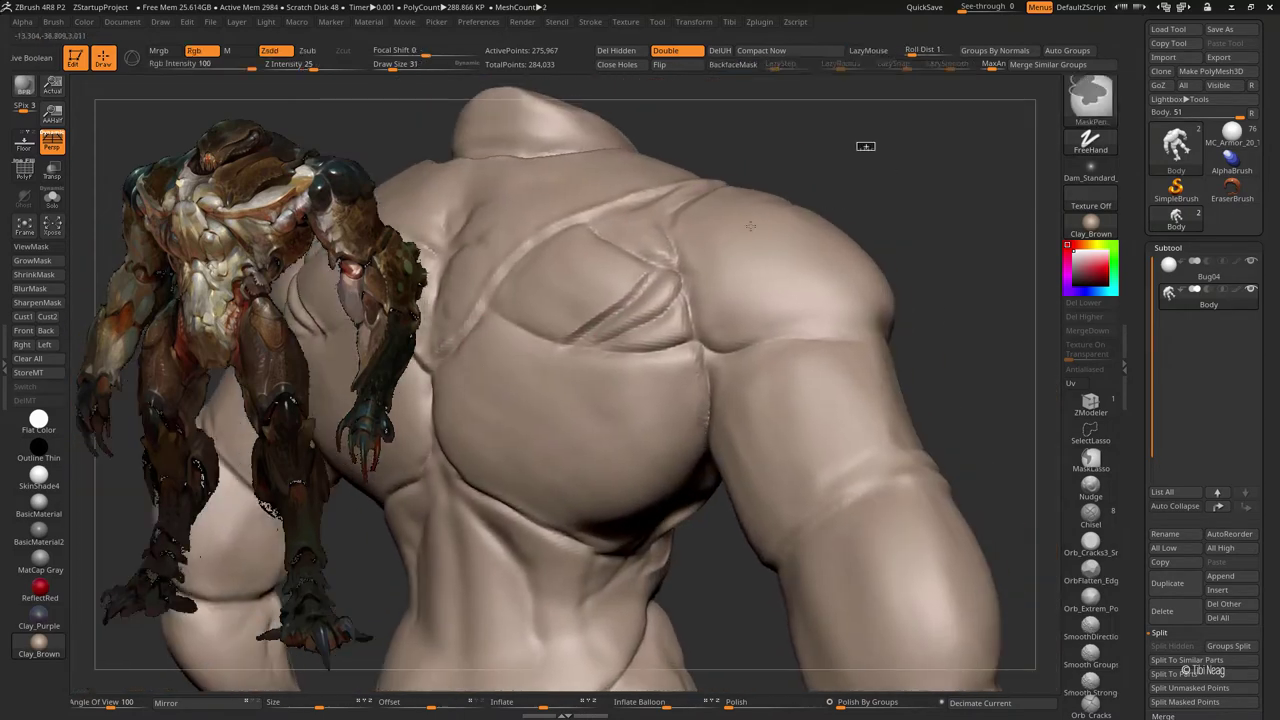
mouse_move(716, 341)
right_mouse_down()
mouse_move(984, 363)
mouse_move(628, 257)
right_mouse_up()
- Fill out the deltoid cap with Clay and carve creases across it
key("b")
key("c")
key("l")
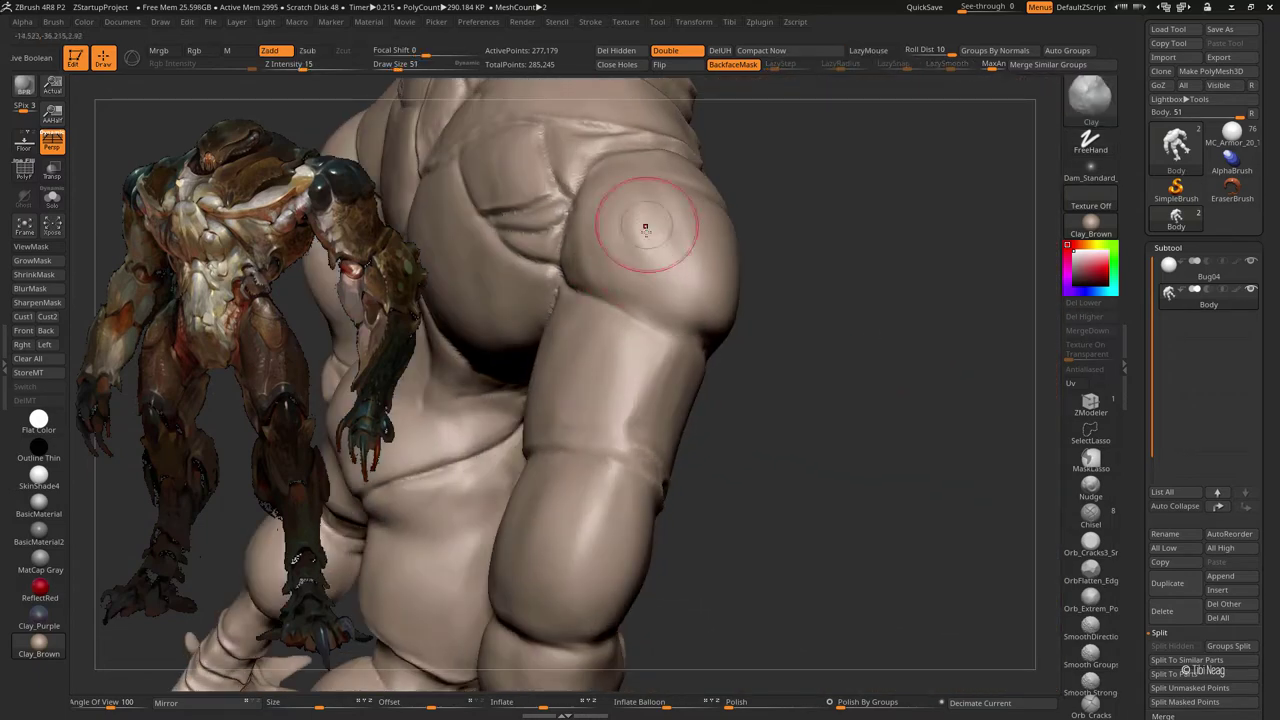
mouse_move(615, 205)
right_mouse_down()
mouse_move(466, 300)
mouse_move(731, 318)
right_mouse_up()
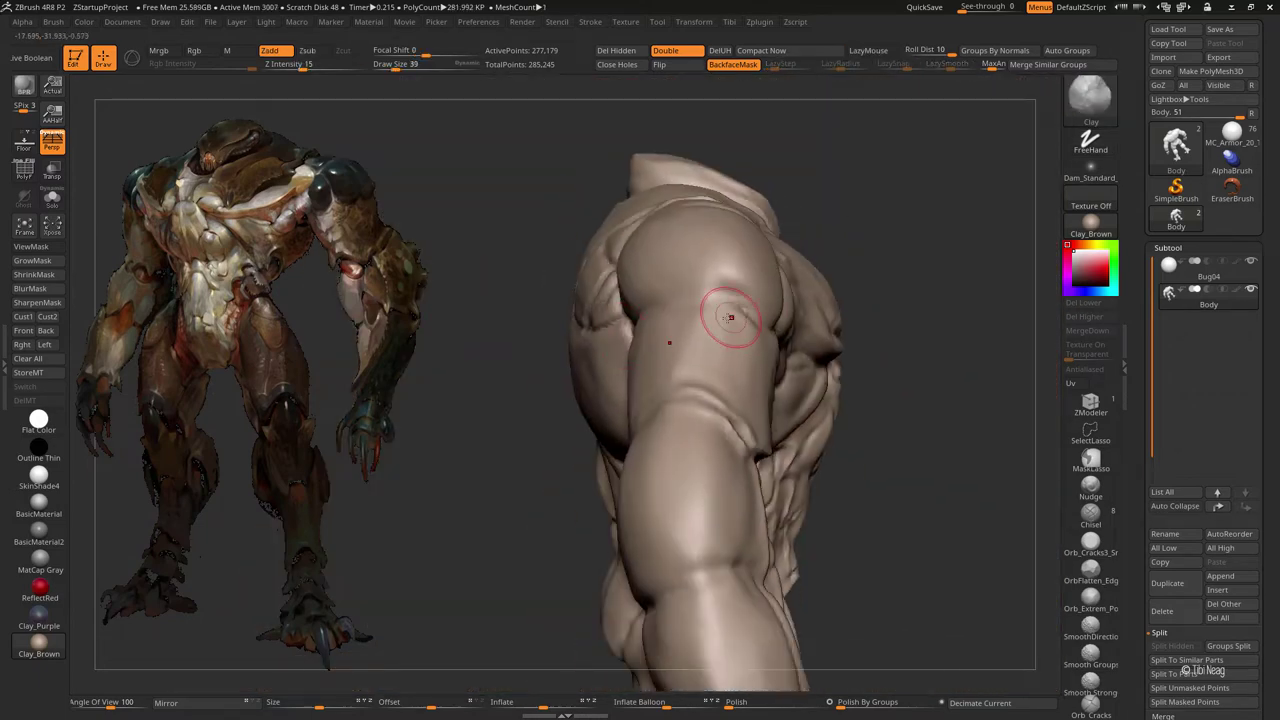
key("b")
key("d")
key("s")
mouse_move(623, 300)
right_mouse_down()
mouse_move(663, 326)
mouse_move(608, 312)
mouse_move(740, 290)
mouse_move(657, 346)
mouse_move(600, 291)
right_mouse_up()
- Build up Clay forms on the torso and arm
key("f")
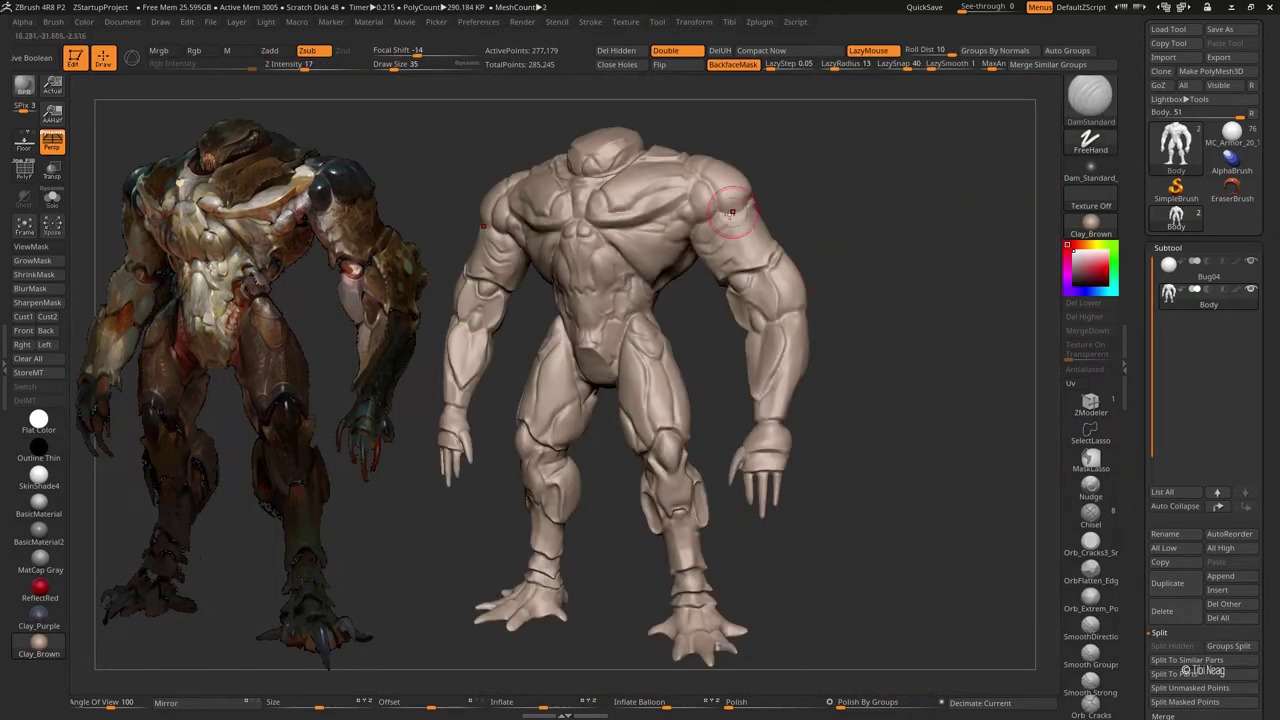
mouse_move(775, 302)
right_mouse_down()
mouse_move(842, 237)
mouse_move(723, 306)
mouse_move(723, 334)
mouse_move(770, 351)
mouse_move(754, 337)
mouse_move(740, 380)
mouse_move(766, 429)
mouse_move(732, 373)
right_mouse_up()
key("b")
key("c")
key("l")
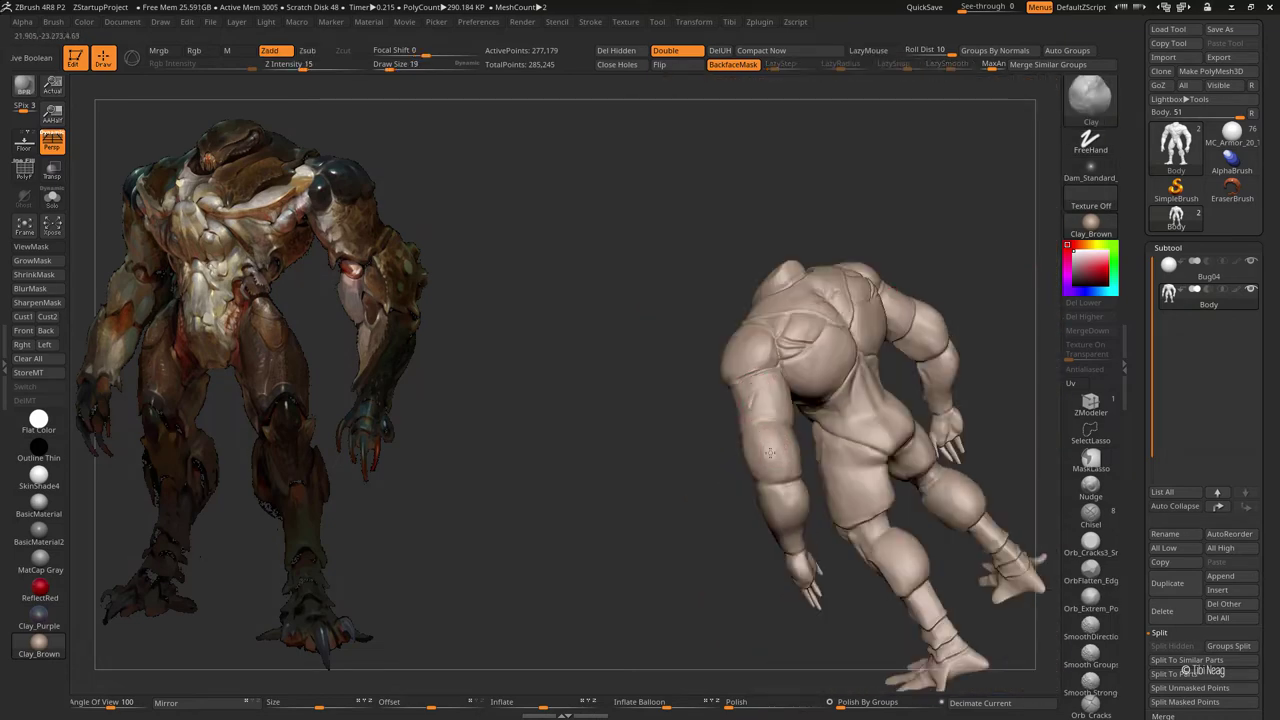
right_click_drag(770, 453, 735, 365, "alt")
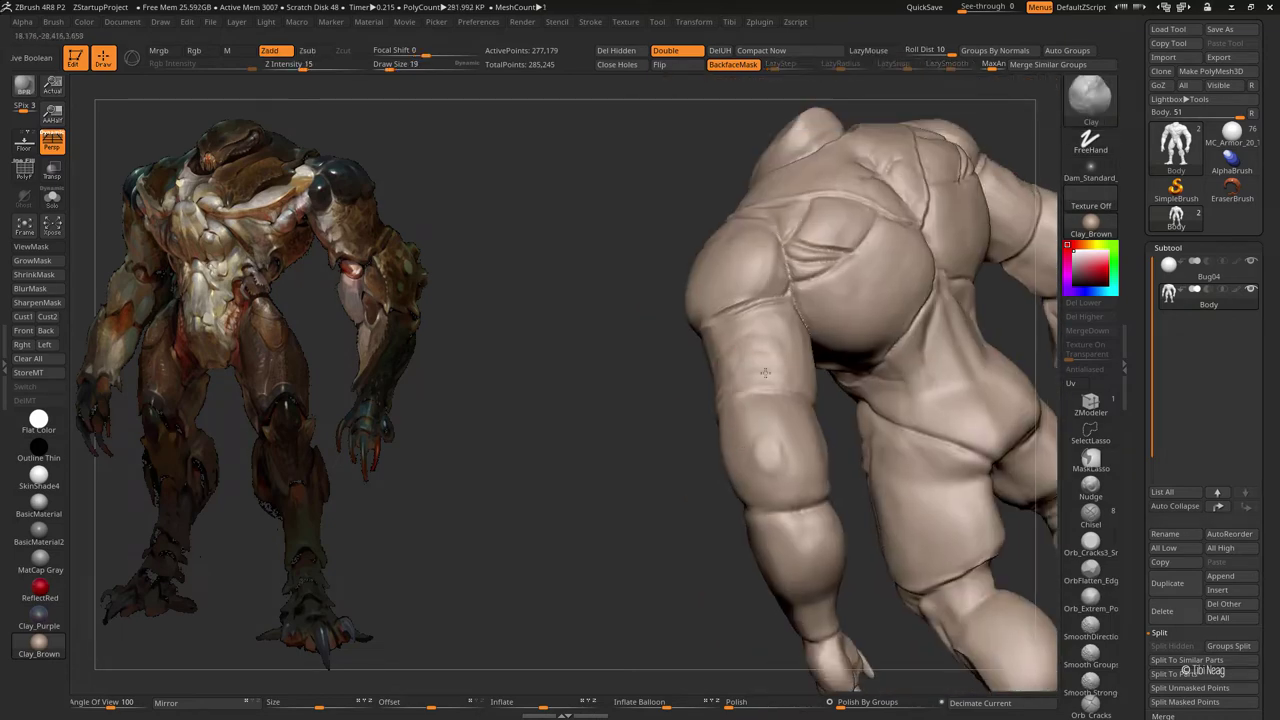
right_click_drag(795, 328, 674, 363)
- Carve narrow DamStandard grooves on the torso, then add more Clay volume
key("b")
key("d")
key("s")
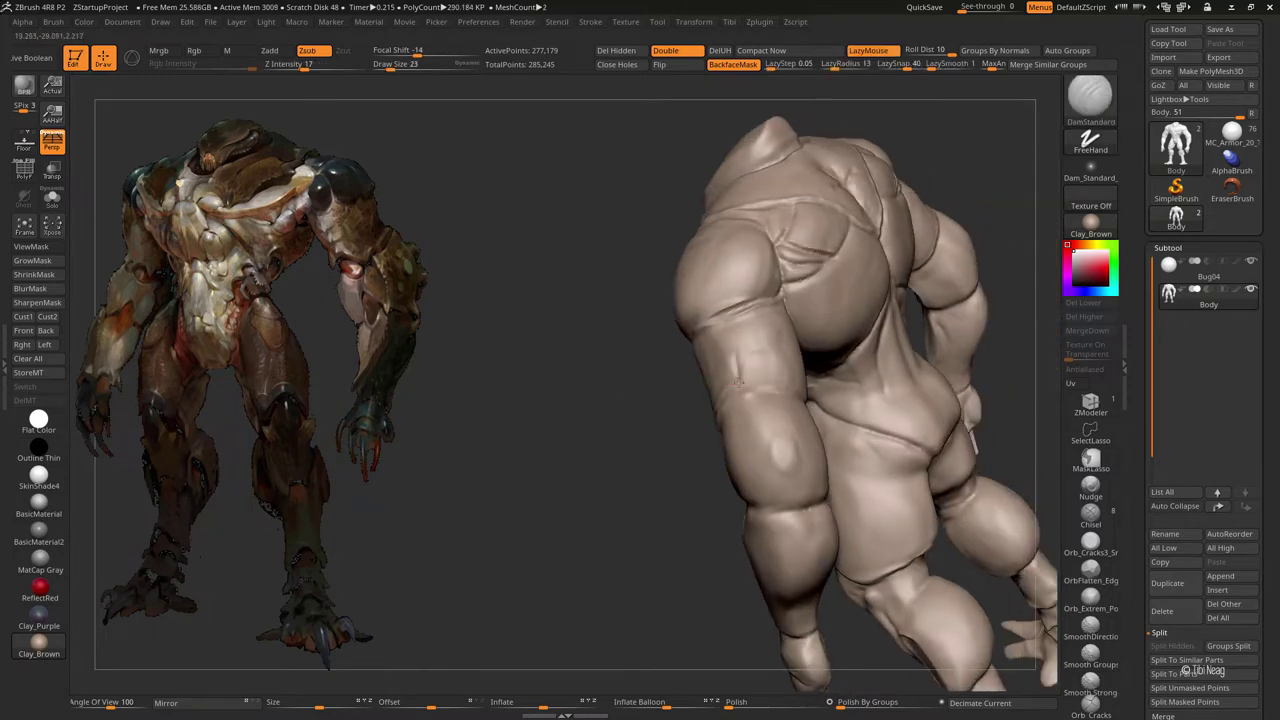
right_click_drag(762, 362, 757, 335)
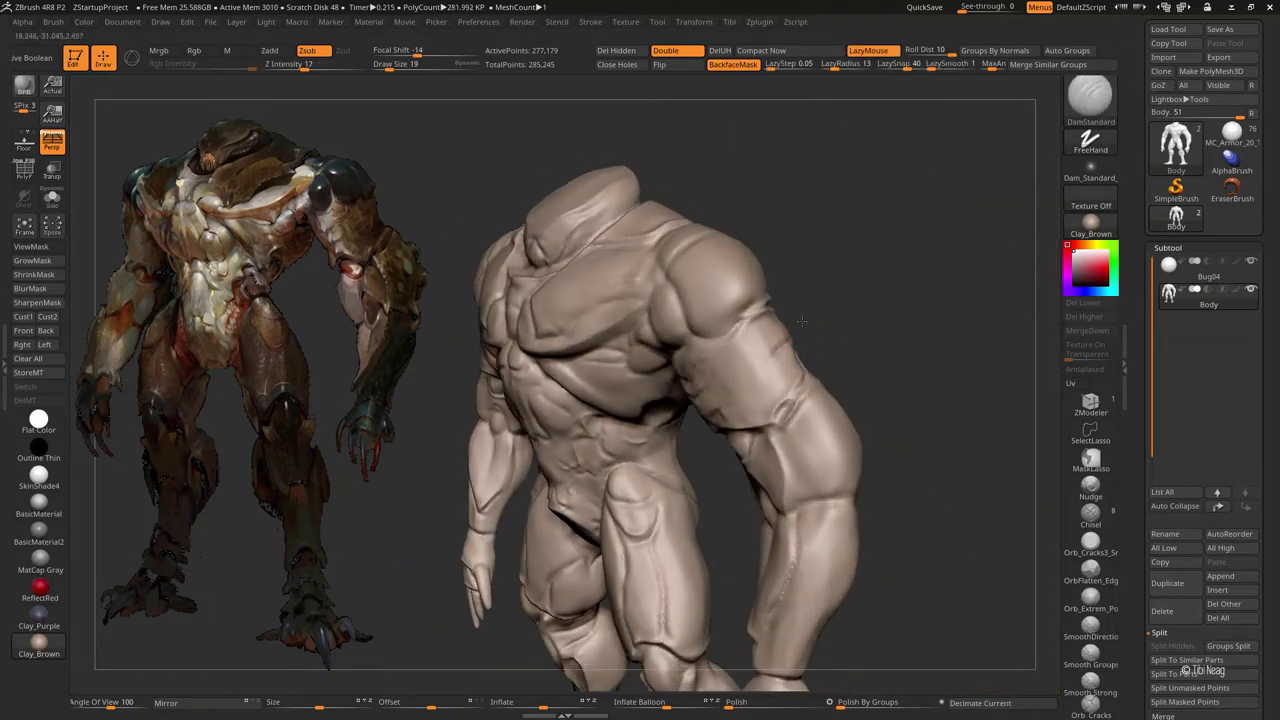
key("b")
key("c")
key("l")
key("f")
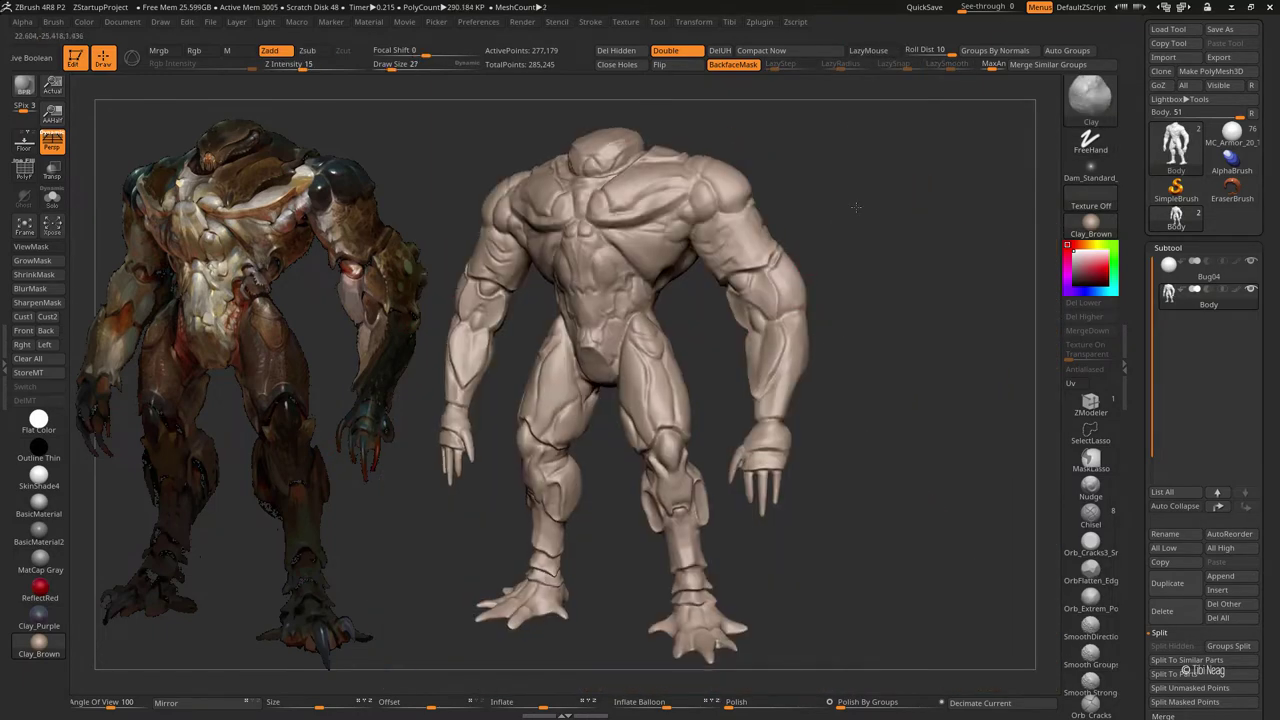
mouse_move(847, 206)
right_mouse_down("alt")
mouse_move(851, 300)
mouse_move(829, 293)
right_mouse_up("alt")
- Carve grooves along the upper arm and elbow, separating biceps from forearm
key("b")
key("d")
key("s")
mouse_move(890, 265)
right_mouse_down()
mouse_move(1006, 209)
mouse_move(940, 291)
mouse_move(829, 300)
mouse_move(818, 326)
mouse_move(880, 349)
mouse_move(669, 361)
mouse_move(772, 339)
mouse_move(924, 345)
mouse_move(800, 305)
right_mouse_up()
key("b")
key("c")
key("l")
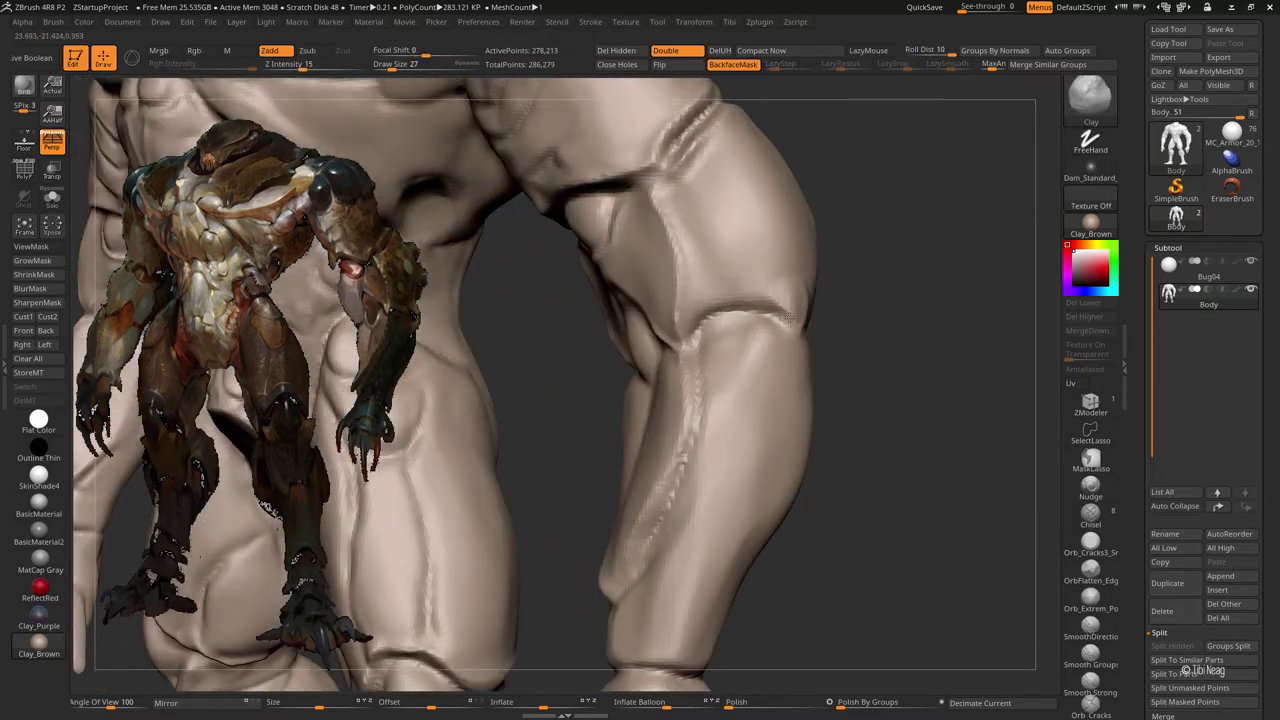
- Carve narrow grooves along the forearm with DamStandard
mouse_move(750, 378)
right_mouse_down()
mouse_move(816, 332)
mouse_move(775, 355)
right_mouse_up()
key("b")
key("d")
key("s")
right_click_drag(804, 306, 789, 321)
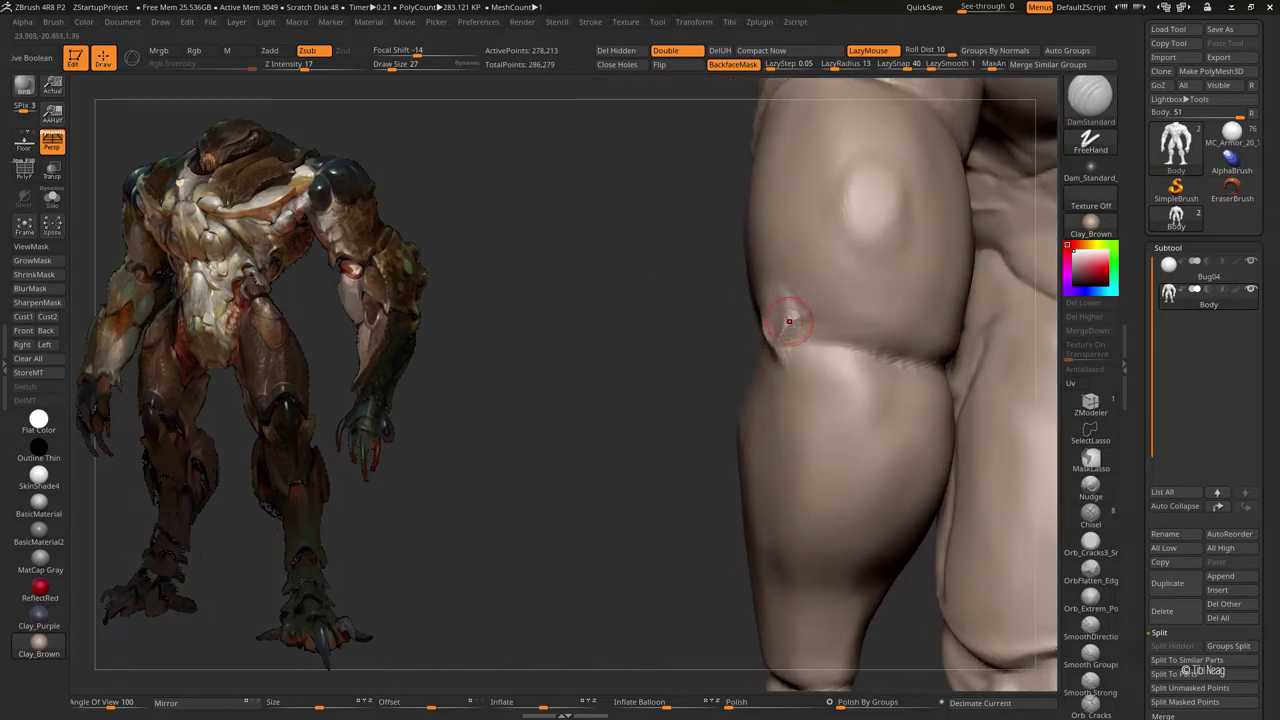
mouse_move(862, 340)
right_mouse_down()
mouse_move(760, 263)
mouse_move(740, 300)
mouse_move(789, 357)
right_mouse_up()
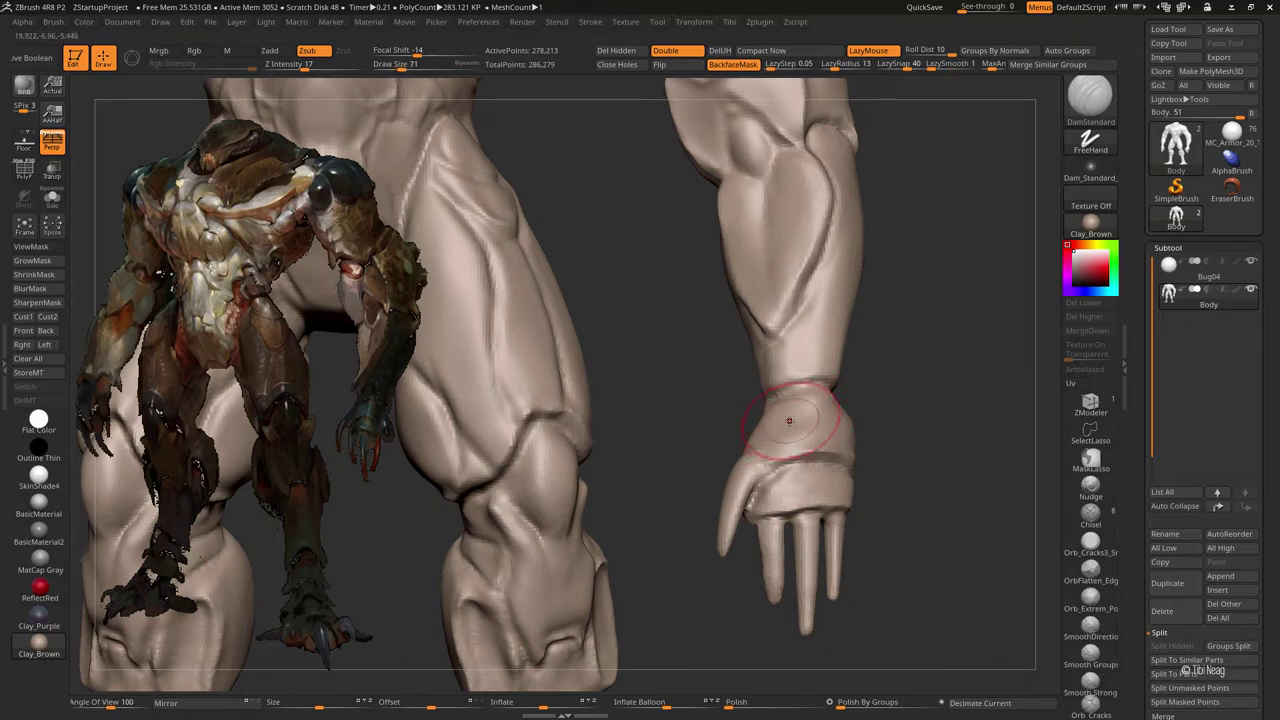
- Flatten the wrist into a band with hPolish and reshape the hand with Move
key("b")
key("m")
key("v")
mouse_move(792, 423)
right_mouse_down()
mouse_move(862, 428)
mouse_move(880, 363)
mouse_move(870, 380)
mouse_move(851, 363)
mouse_move(867, 420)
mouse_move(732, 348)
right_mouse_up()
key("b")
key("h")
key("p")
key("b")
key("m")
key("v")
mouse_move(641, 353)
right_mouse_down()
mouse_move(840, 360)
mouse_move(840, 334)
mouse_move(833, 385)
mouse_move(863, 386)
right_mouse_up()
- Isolate the hand by hiding the rest of the body
left_click_drag(786, 425, 529, 214, "ctrl+shift")
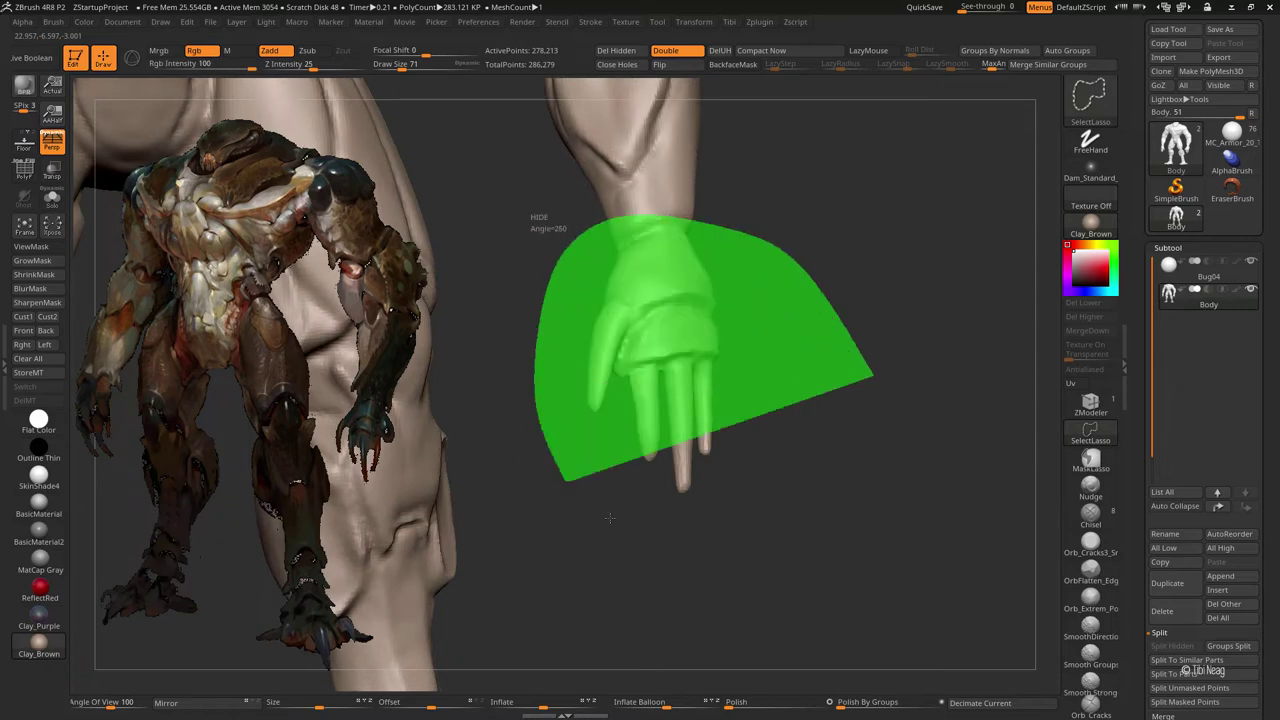
mouse_move(786, 420)
right_mouse_down()
mouse_move(867, 430)
mouse_move(880, 397)
right_mouse_up()
left_click_drag(880, 397, 829, 400, "ctrl")
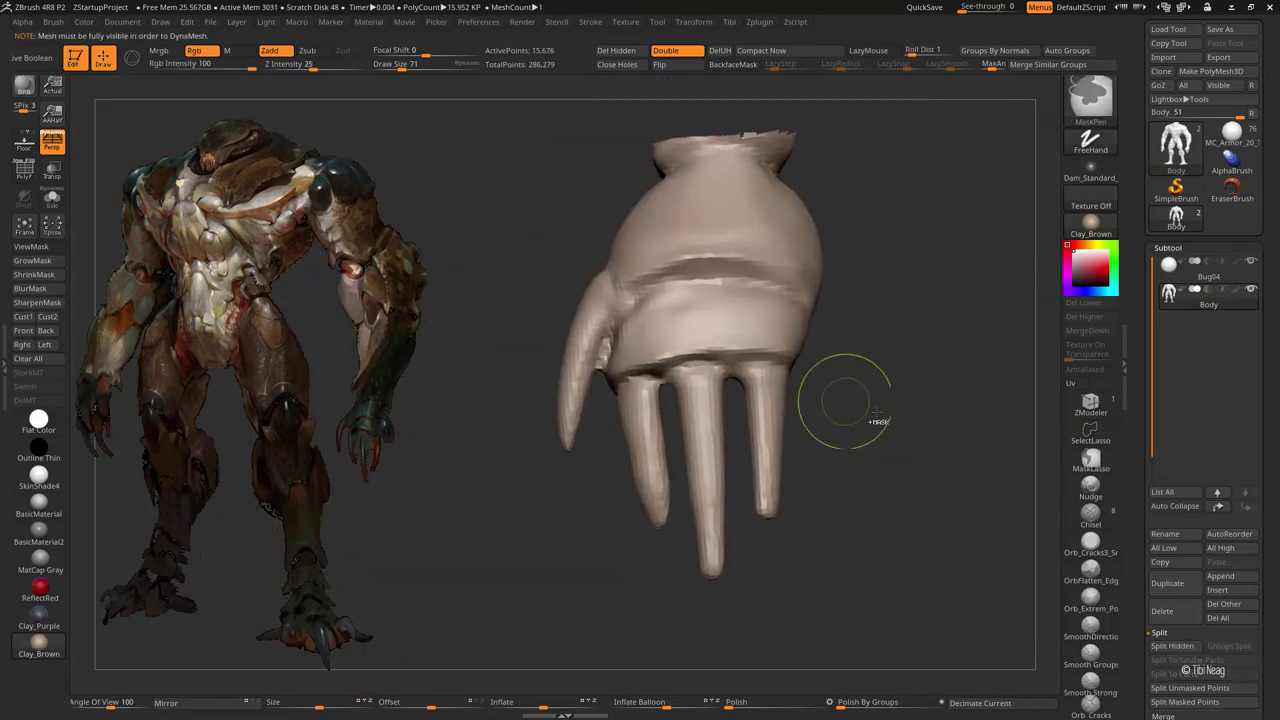
right_click_drag(829, 465, 849, 409)
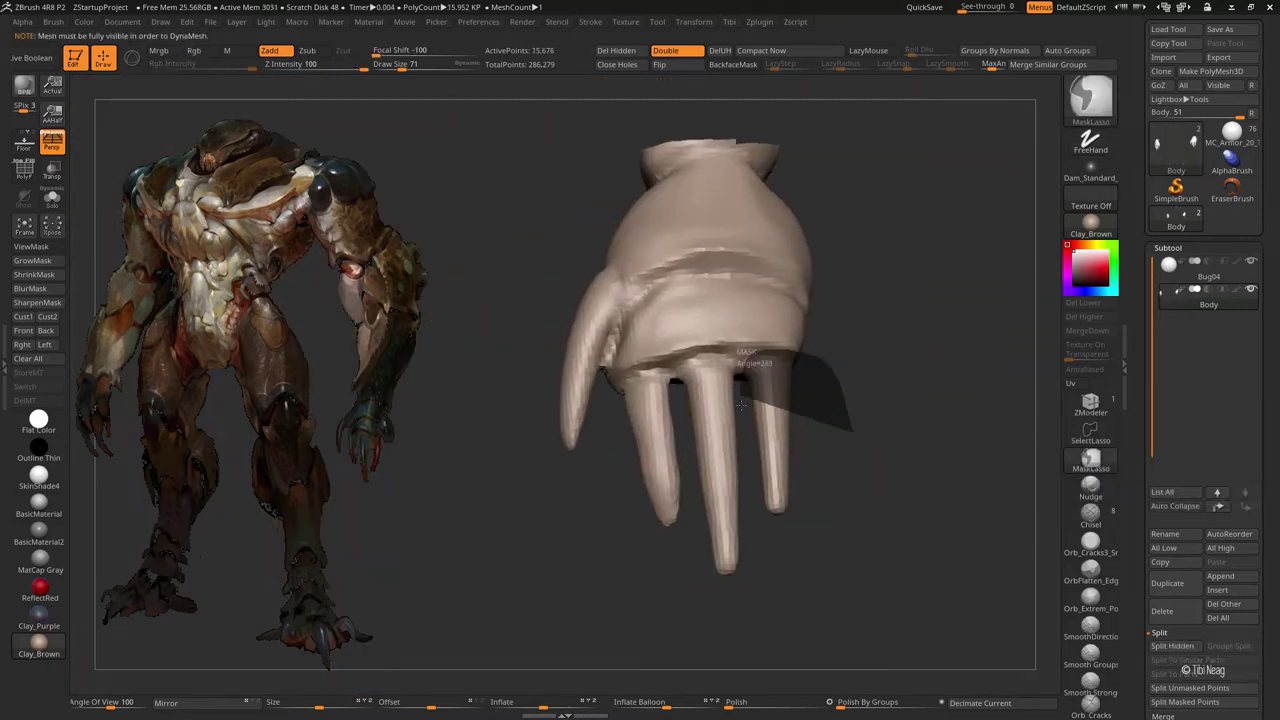
- Mask the hand except the right finger, viewing the fingers from the side
left_click_drag(849, 409, 780, 516, "ctrl")
left_click(848, 517, "ctrl")
mouse_move(770, 370)
right_mouse_down()
mouse_move(857, 400)
mouse_move(797, 338)
mouse_move(646, 388)
right_mouse_up()
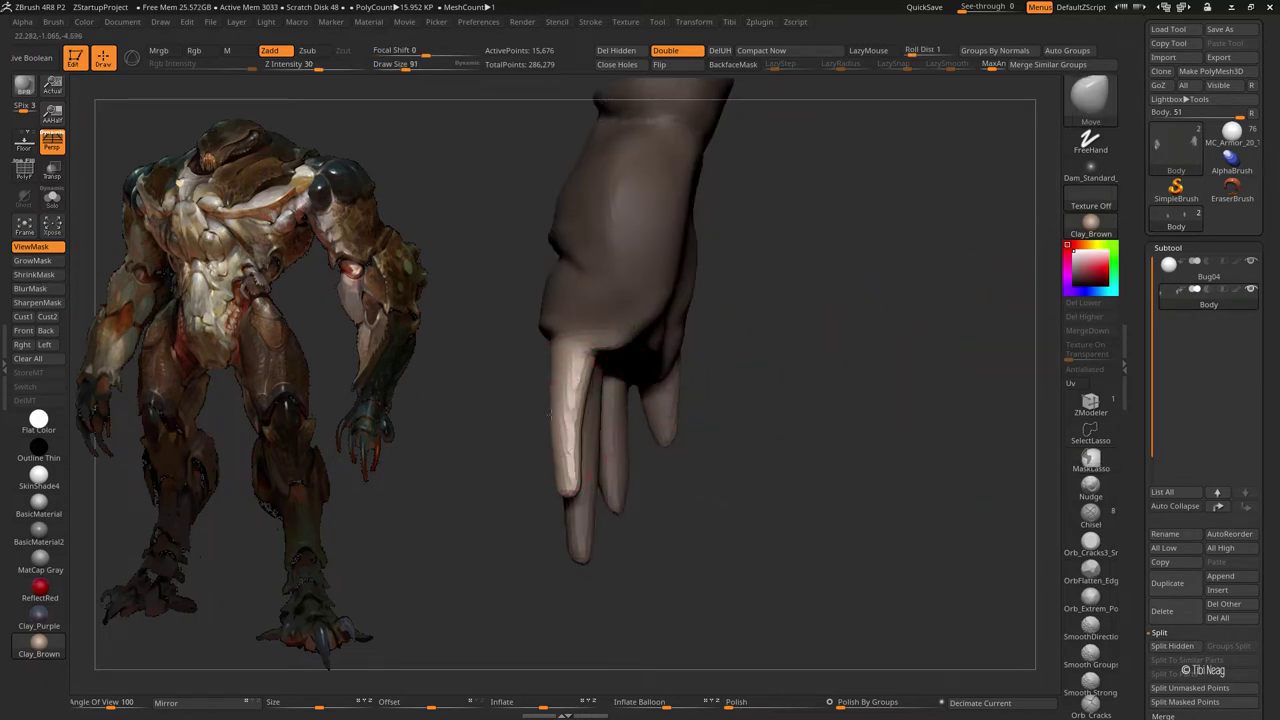
right_click_drag(572, 494, 594, 507)
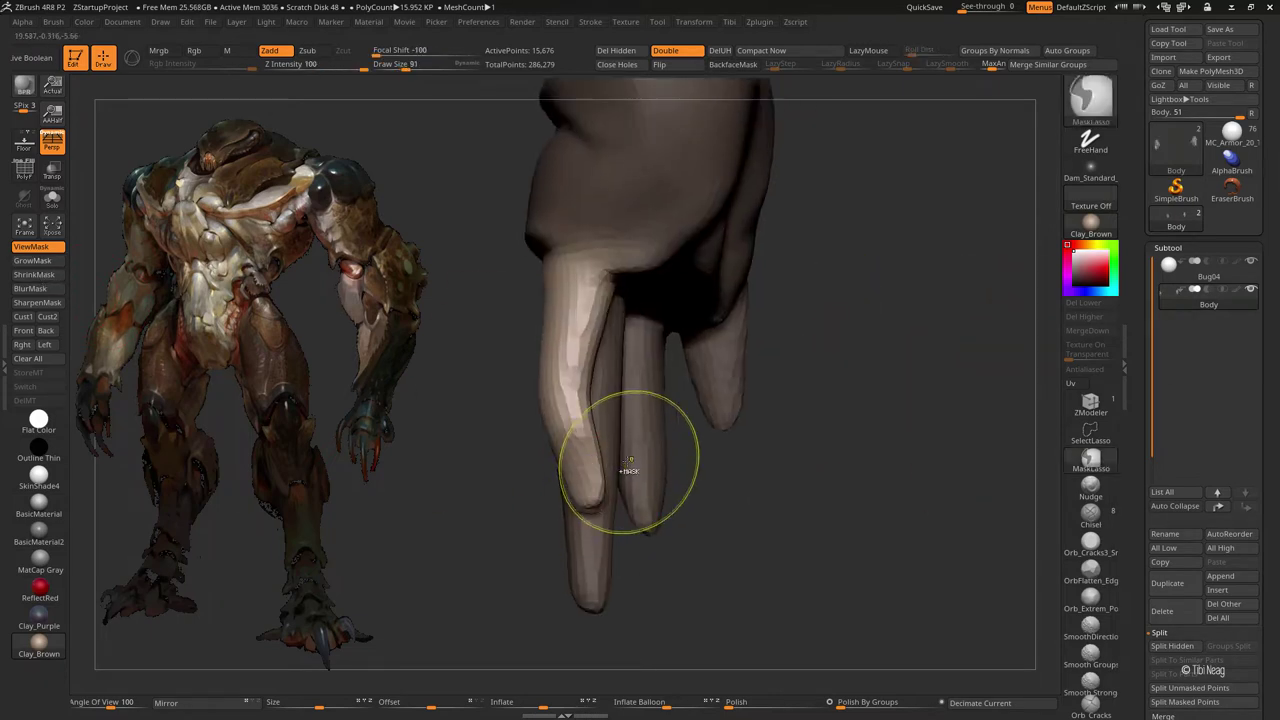
mouse_move(487, 478)
right_mouse_down()
mouse_move(543, 371)
mouse_move(571, 500)
mouse_move(528, 543)
mouse_move(506, 502)
mouse_move(520, 349)
mouse_move(509, 386)
mouse_move(623, 411)
mouse_move(612, 446)
mouse_move(786, 363)
mouse_move(640, 404)
right_mouse_up()
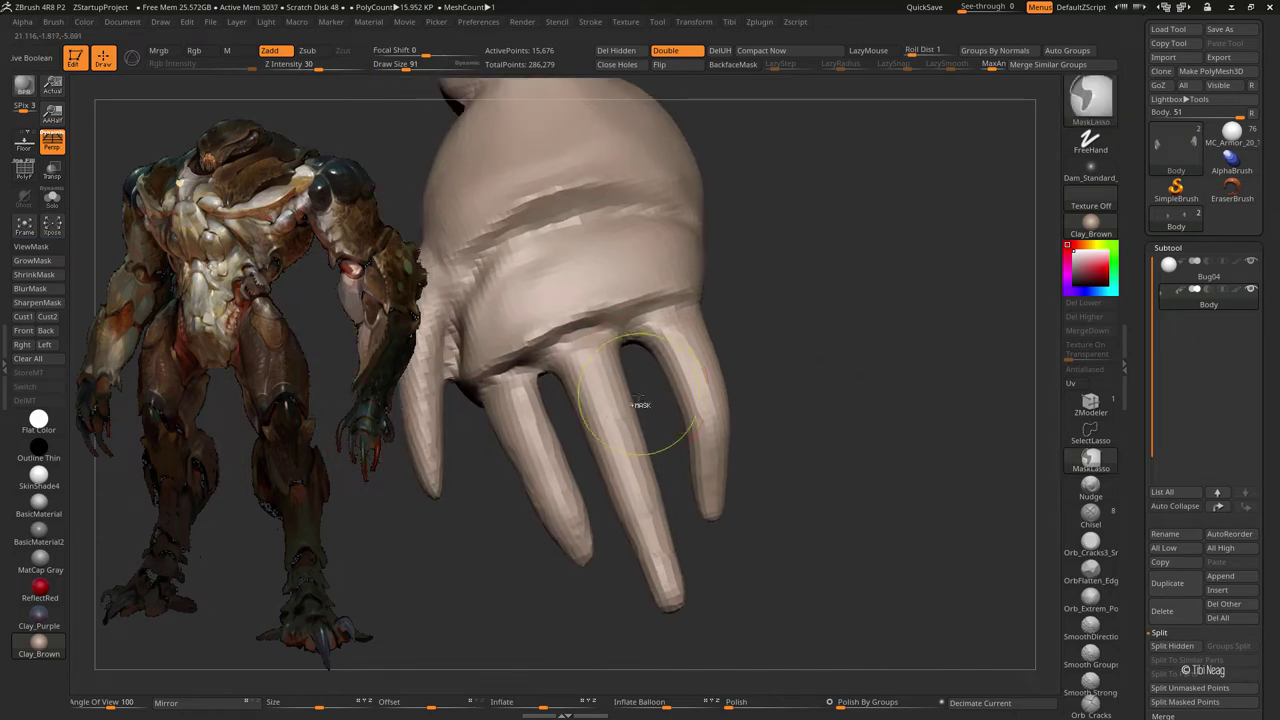
- Mask around the middle finger and invert the mask so only it is free
mouse_move(572, 290)
left_mouse_down("ctrl")
mouse_move(600, 420)
mouse_move(690, 630)
left_mouse_up("ctrl")
key("b")
key("m")
key("v")
mouse_move(690, 630)
right_mouse_down()
mouse_move(534, 574)
mouse_move(560, 520)
mouse_move(508, 435)
right_mouse_up()
left_click_drag(570, 334, 760, 486, "ctrl")
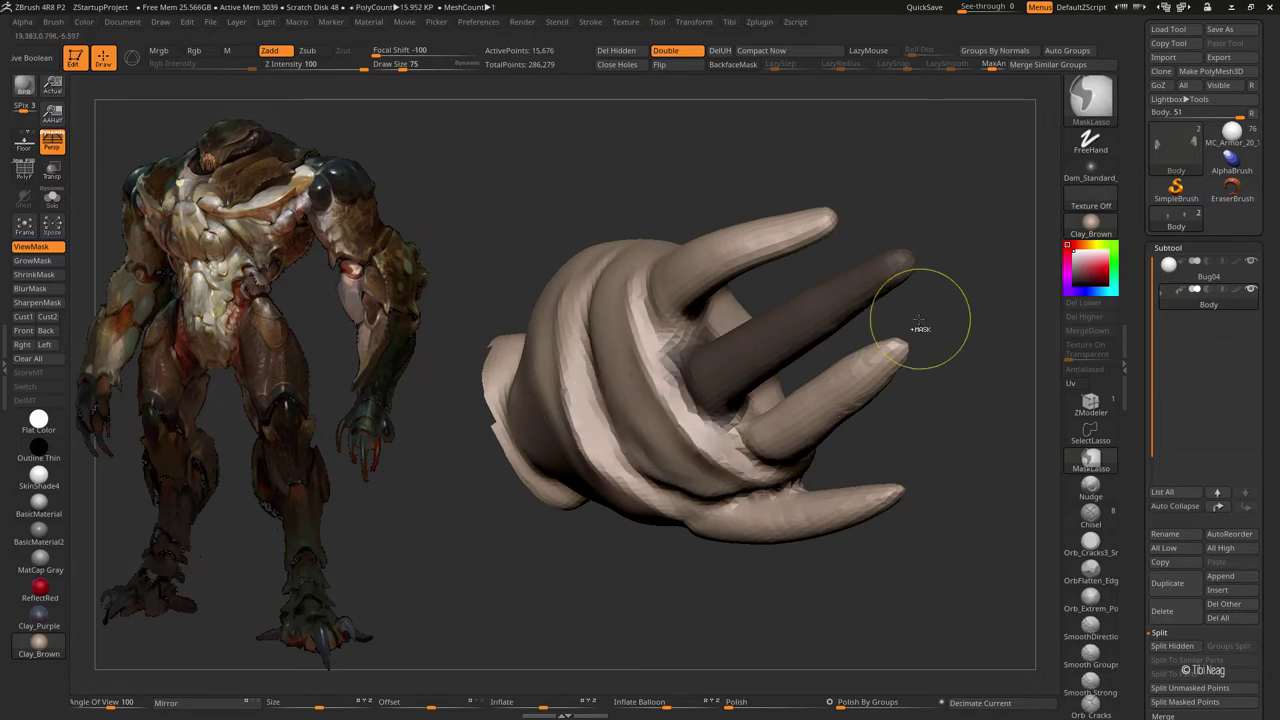
left_click(943, 314, "ctrl")
- Bend the middle finger's tip upward with Move, then halve the brush size
mouse_move(491, 393)
right_mouse_down()
mouse_move(757, 357)
mouse_move(755, 392)
mouse_move(811, 374)
mouse_move(804, 355)
right_mouse_up()
key("b")
key("m")
key("v")
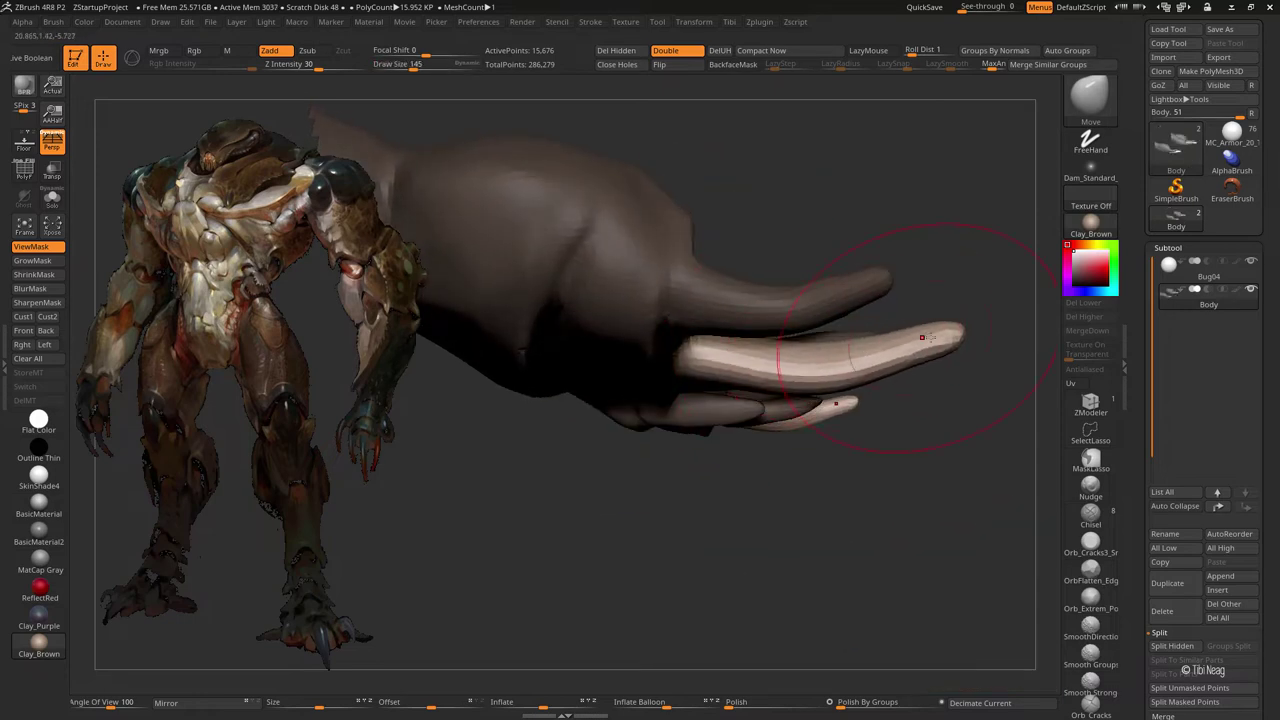
left_click_drag(929, 357, 925, 345)
key("s")
mouse_move(940, 320)
right_mouse_down()
mouse_move(849, 240)
mouse_move(762, 275)
right_mouse_up()
mouse_move(900, 383)
right_mouse_down("alt")
mouse_move(680, 470)
mouse_move(900, 357)
mouse_move(597, 511)
mouse_move(566, 503)
mouse_move(579, 471)
right_mouse_up("alt")
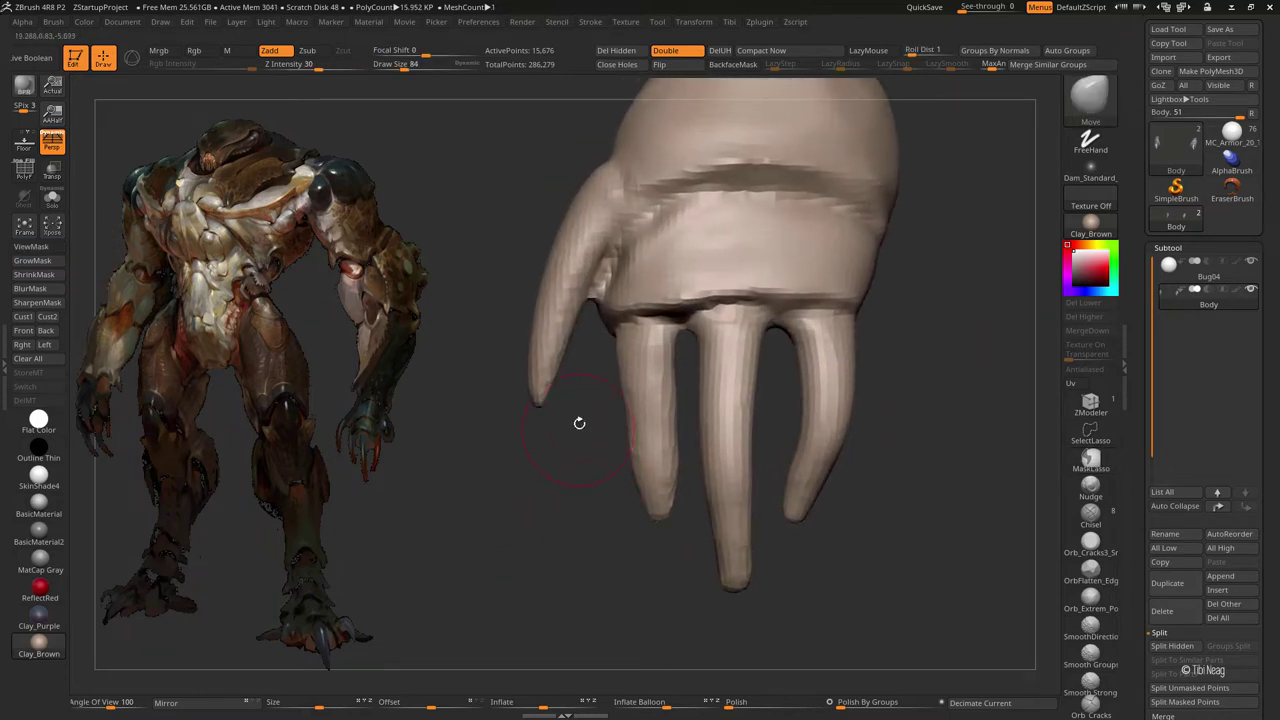
- Mask the hand leaving one finger free and reshape that finger with Move and Inflate
mouse_move(580, 423)
left_mouse_down("ctrl")
mouse_move(598, 308)
mouse_move(600, 418)
left_mouse_up("ctrl")
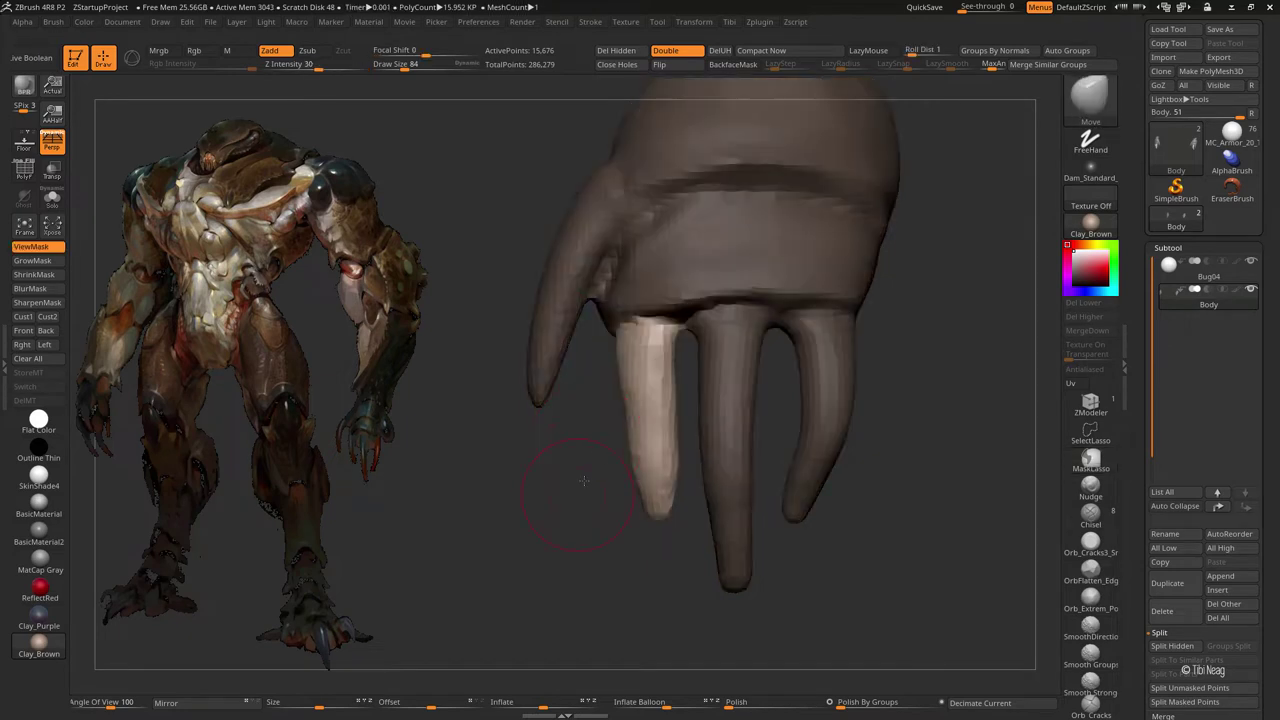
right_click_drag(600, 418, 440, 400)
key("b")
key("m")
key("v")
mouse_move(630, 491)
left_mouse_down()
mouse_move(705, 405)
mouse_move(680, 474)
mouse_move(646, 434)
mouse_move(701, 356)
mouse_move(900, 260)
left_mouse_up()
key("b")
key("i")
key("n")
key("b")
key("m")
key("v")
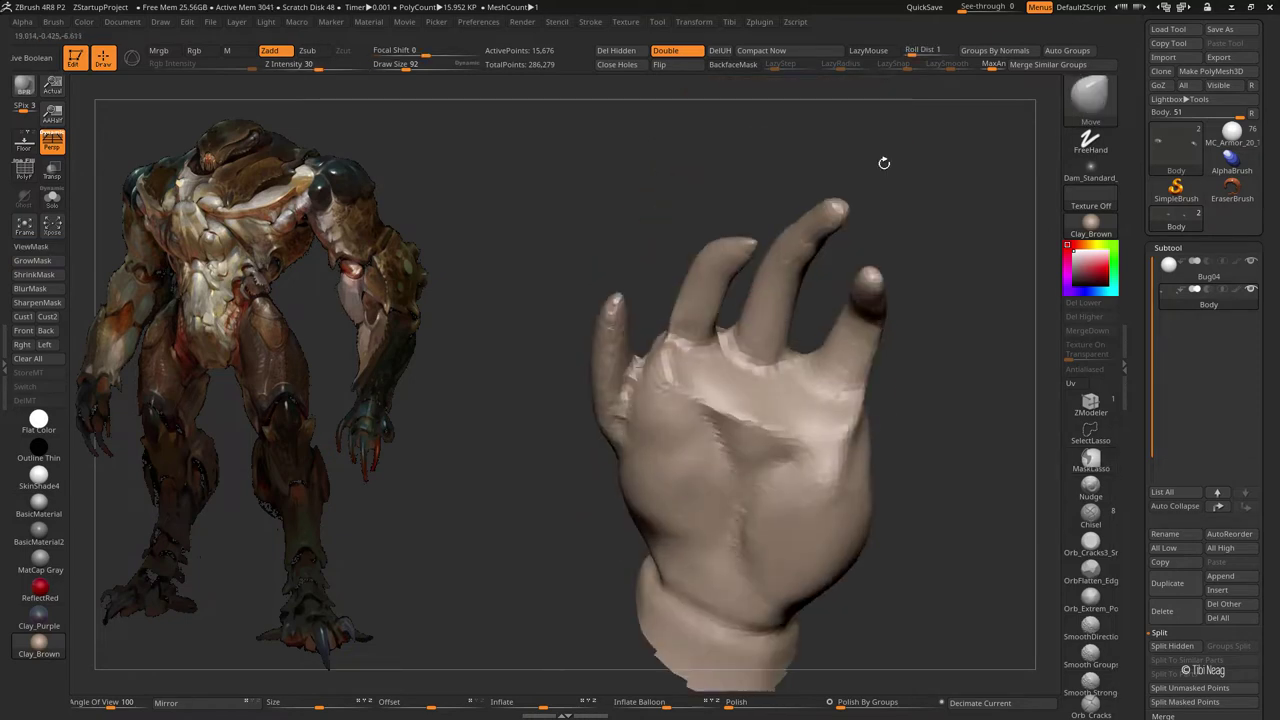
- Build up clay on the palm and smooth the palm and index finger crease
key("b")
key("c")
key("l")
mouse_move(640, 352)
left_mouse_down()
mouse_move(610, 330)
mouse_move(712, 354)
mouse_move(740, 400)
mouse_move(705, 450)
mouse_move(623, 337)
mouse_move(640, 355)
mouse_move(615, 465)
left_mouse_up()
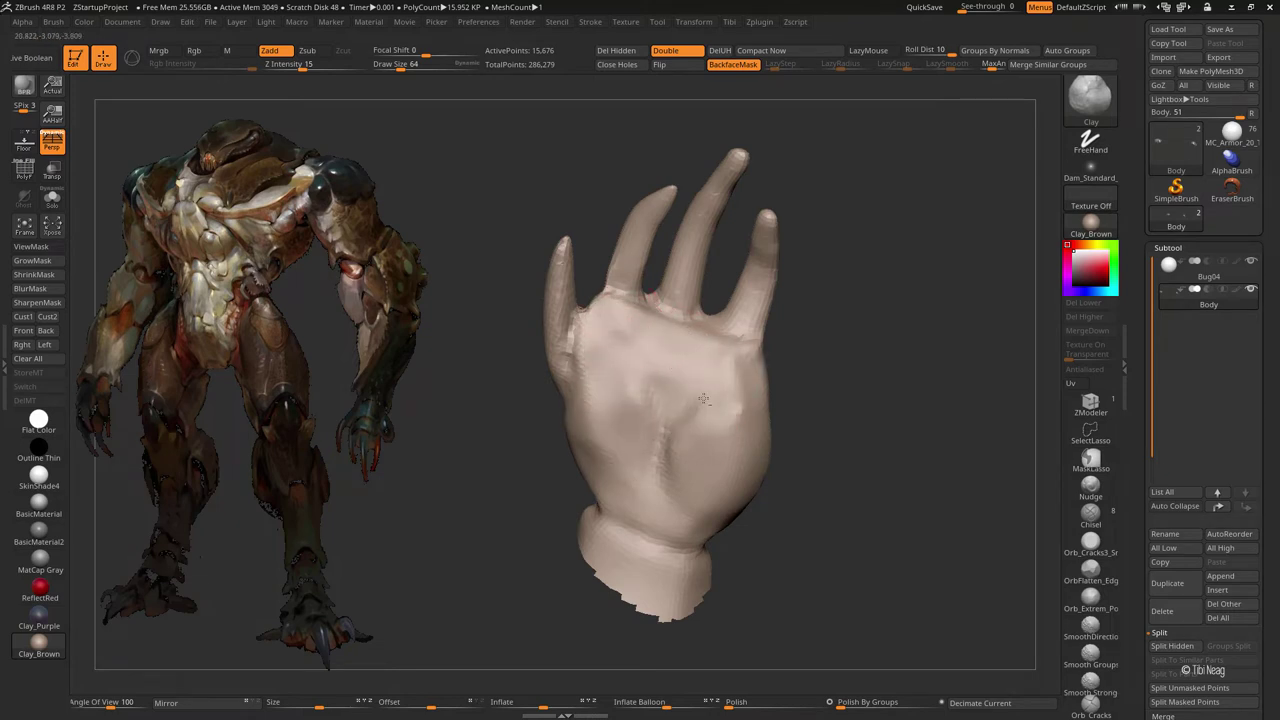
left_click_drag(730, 345, 735, 455, "shift")
left_click_drag(650, 390, 608, 422, "shift")
- Reshape the palm and index finger base with Move, then check the back of the hand
key("b")
key("m")
key("v")
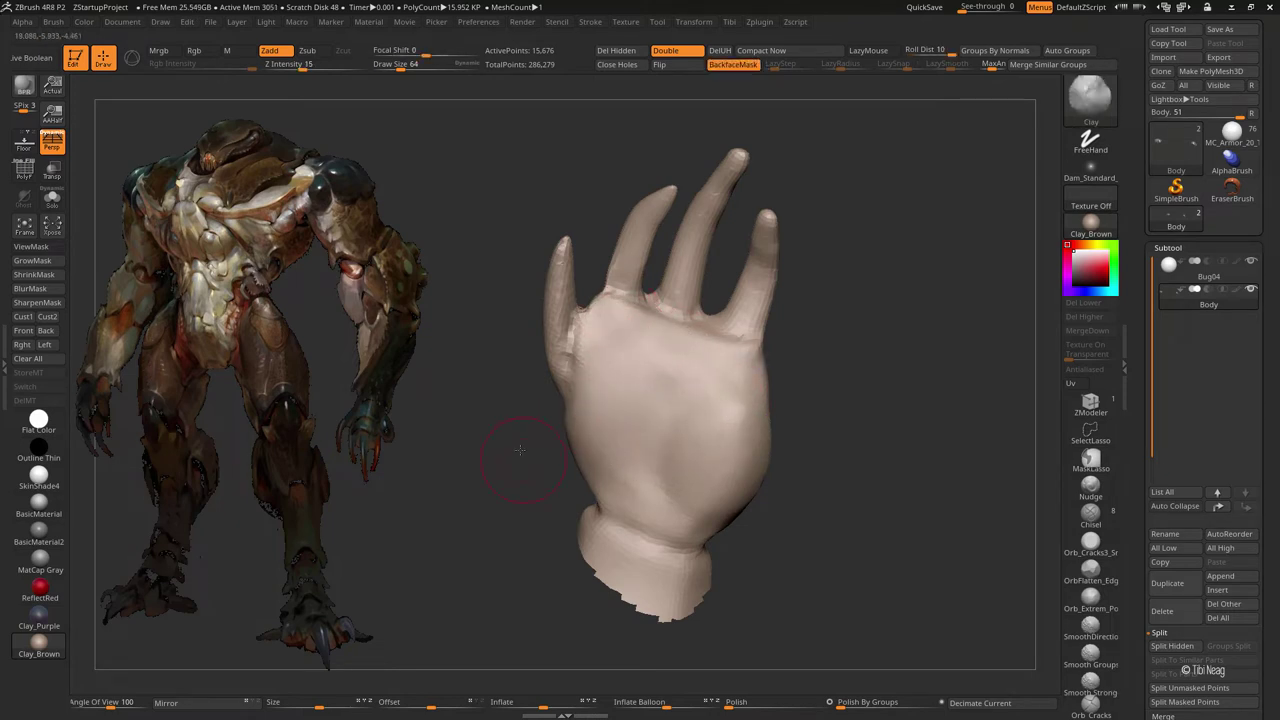
mouse_move(514, 457)
left_mouse_down()
mouse_move(586, 357)
mouse_move(640, 380)
mouse_move(557, 337)
left_mouse_up()
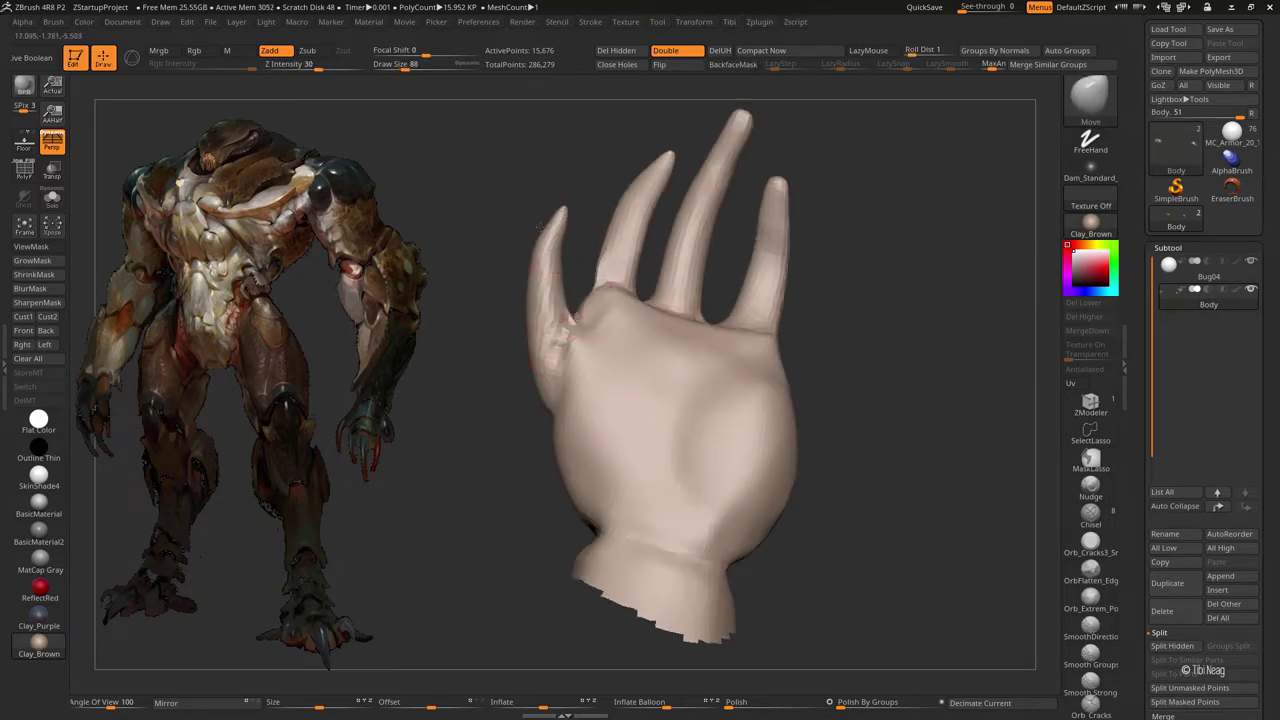
mouse_move(540, 290)
left_mouse_down()
mouse_move(480, 551)
mouse_move(511, 454)
mouse_move(586, 400)
left_mouse_up()
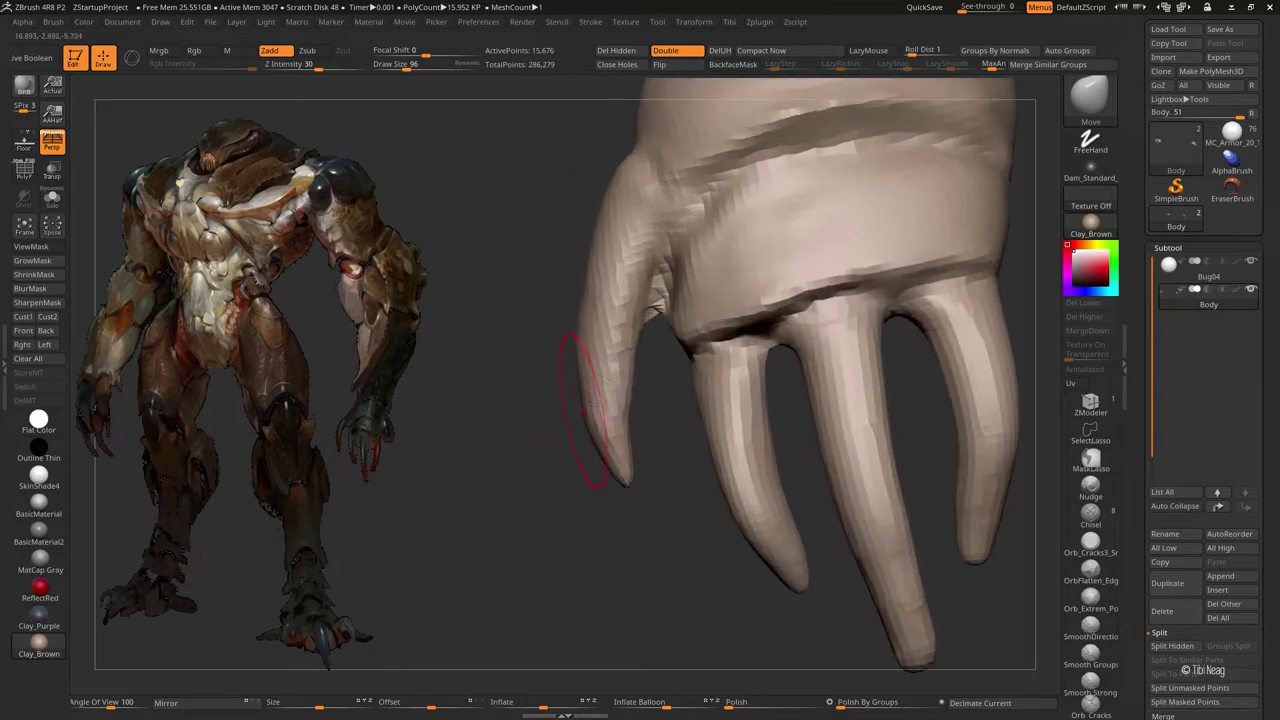
mouse_move(600, 300)
left_mouse_down()
mouse_move(607, 347)
mouse_move(655, 340)
mouse_move(885, 218)
left_mouse_up()
- Unhide the whole body and work the finger creases with DamStandard and hPolish
key("f")
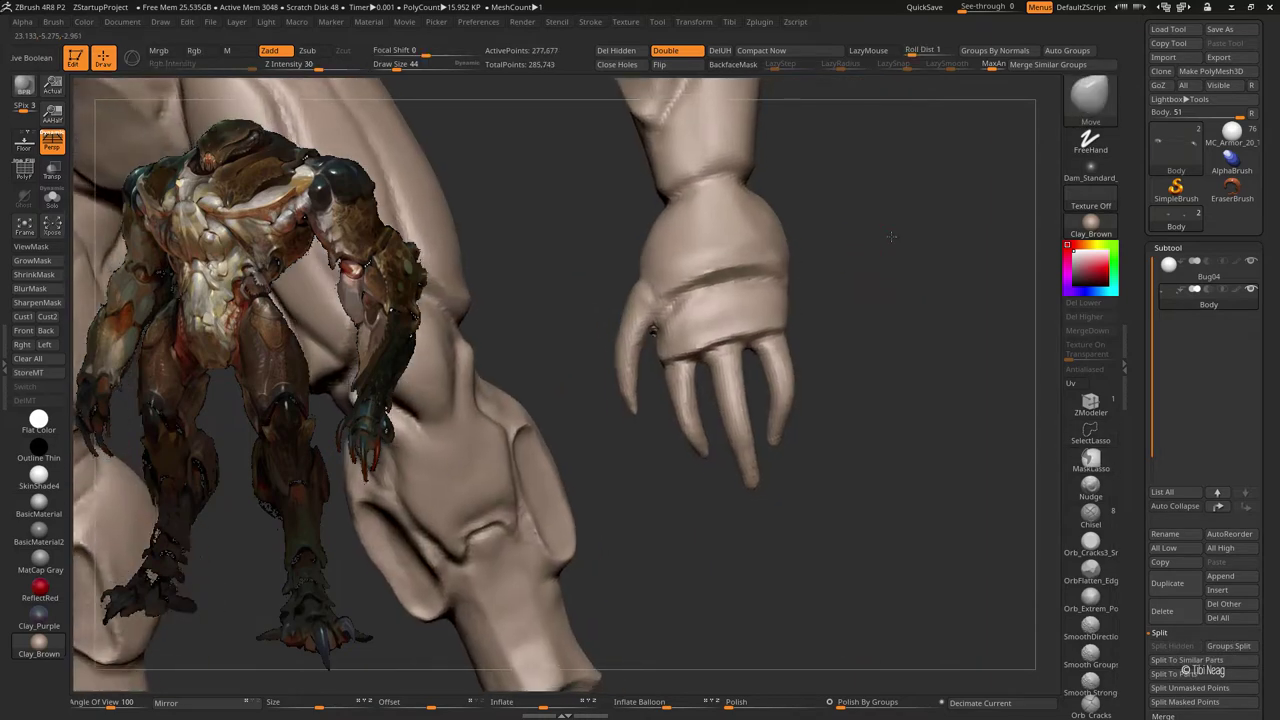
mouse_move(925, 257)
left_mouse_down()
mouse_move(889, 240)
mouse_move(894, 226)
mouse_move(848, 217)
mouse_move(604, 272)
mouse_move(679, 283)
mouse_move(665, 289)
left_mouse_up()
key("b")
key("d")
key("s")
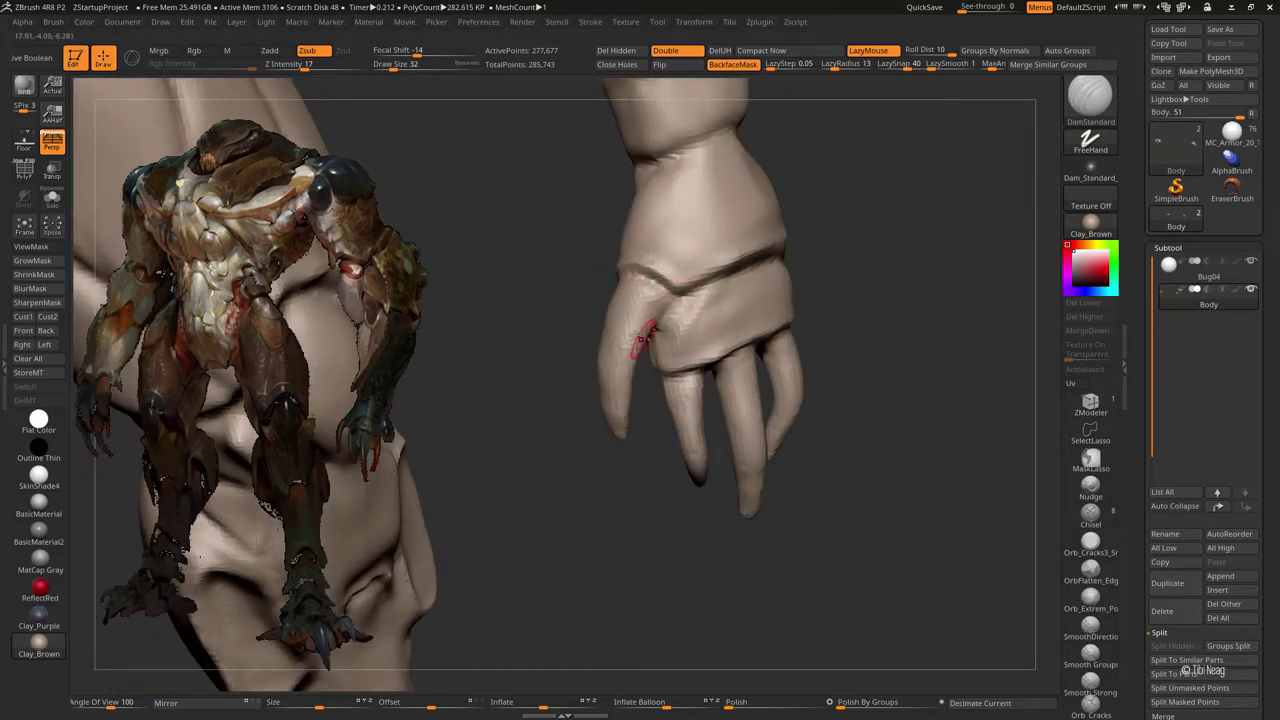
mouse_move(549, 486)
left_mouse_down()
mouse_move(700, 420)
mouse_move(891, 366)
left_mouse_up()
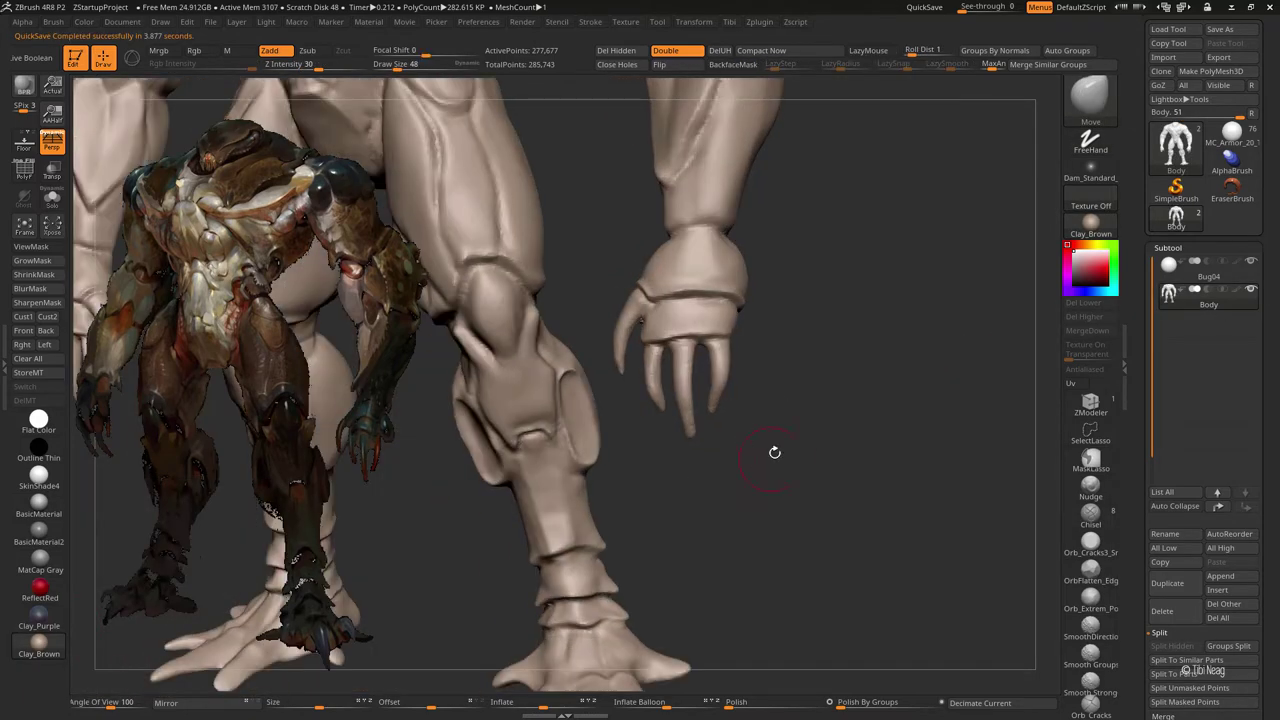
key("b")
key("h")
key("p")
mouse_move(771, 451)
left_mouse_down()
mouse_move(762, 342)
mouse_move(705, 320)
mouse_move(693, 346)
left_mouse_up()
- Curve the fingers further with Move and carve a fresh crease around the wrist band
key("b")
key("d")
key("s")
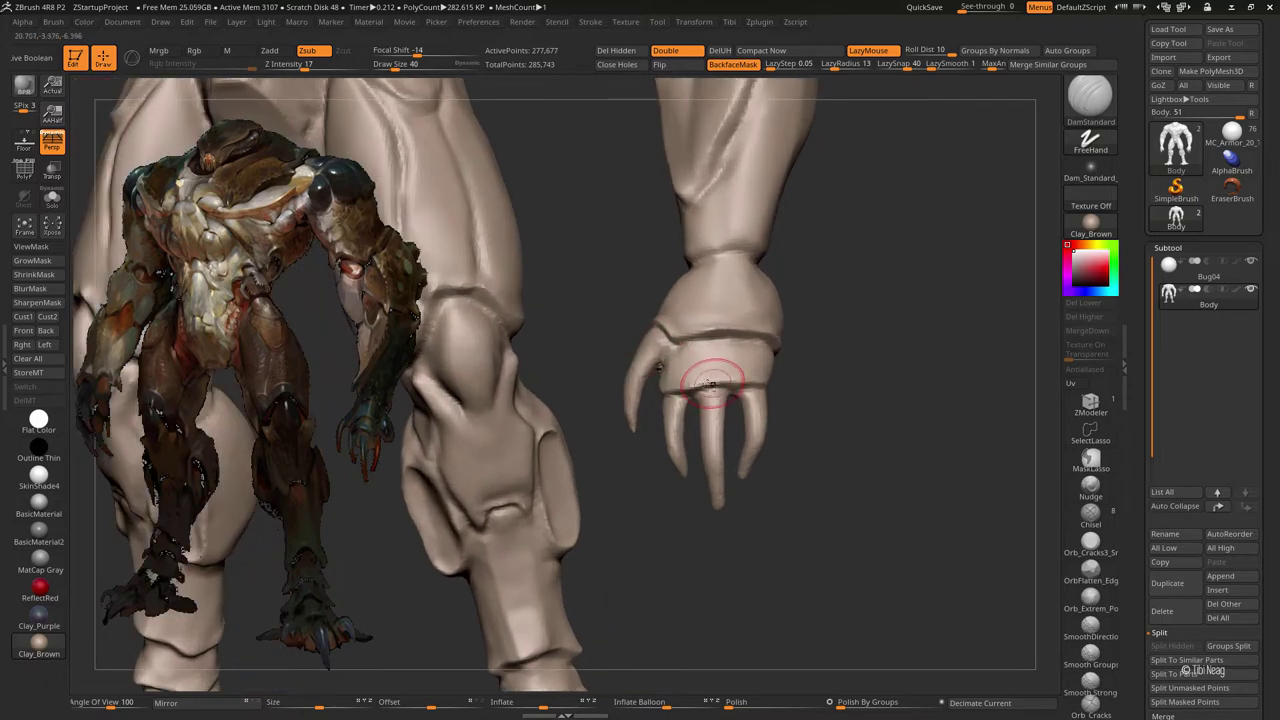
key("f")
left_click_drag(857, 434, 700, 440, "alt")
key("b")
key("m")
key("v")
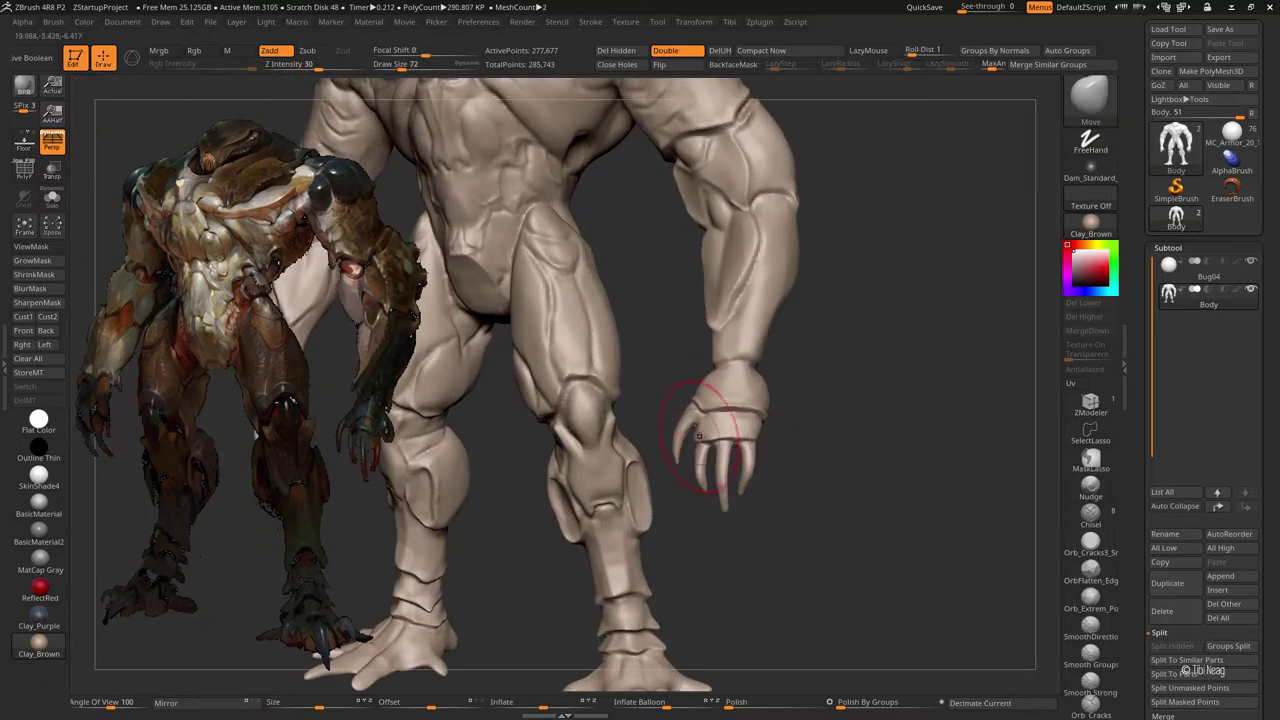
mouse_move(797, 374)
left_mouse_down("alt")
mouse_move(835, 378)
mouse_move(811, 374)
mouse_move(785, 408)
mouse_move(710, 385)
mouse_move(769, 367)
mouse_move(758, 388)
mouse_move(853, 410)
mouse_move(749, 403)
mouse_move(711, 429)
left_mouse_up("alt")
key("b")
key("d")
key("s")
- Extend the crease line down the forearm beside the torso
left_click_drag(805, 414, 686, 405)
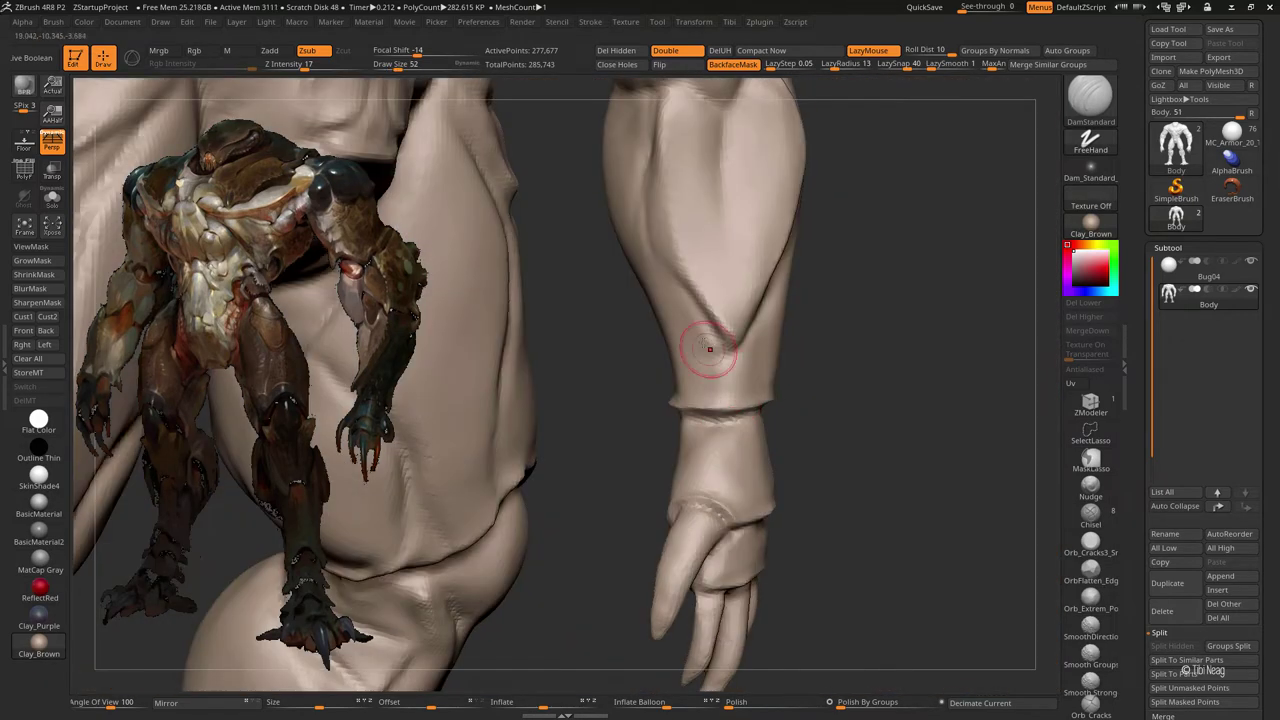
mouse_move(675, 285)
left_mouse_down()
mouse_move(691, 294)
mouse_move(666, 206)
left_mouse_up()
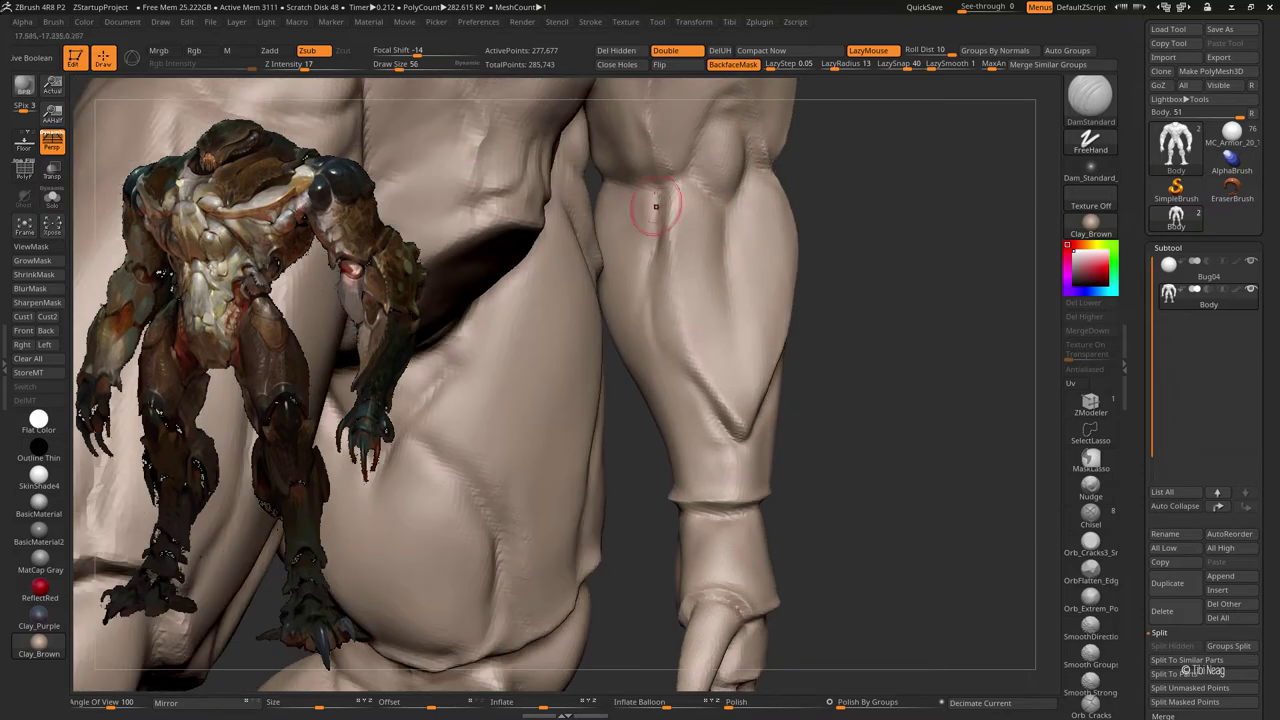
left_click_drag(653, 285, 676, 348)
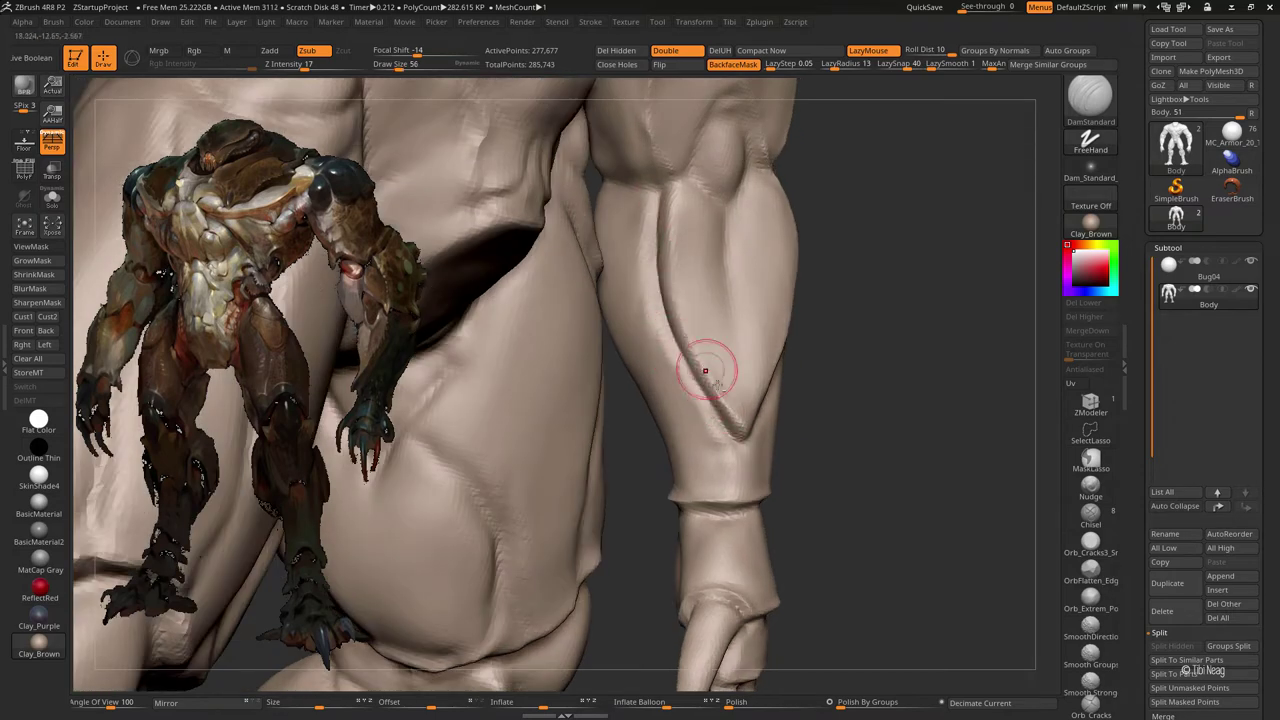
mouse_move(655, 193)
left_mouse_down()
mouse_move(663, 251)
mouse_move(819, 240)
mouse_move(883, 197)
mouse_move(815, 128)
mouse_move(680, 294)
left_mouse_up()
- Isolate the forearm and build up clay on its surface
key("f")
mouse_move(686, 380)
right_mouse_down()
mouse_move(649, 349)
mouse_move(685, 275)
right_mouse_up()
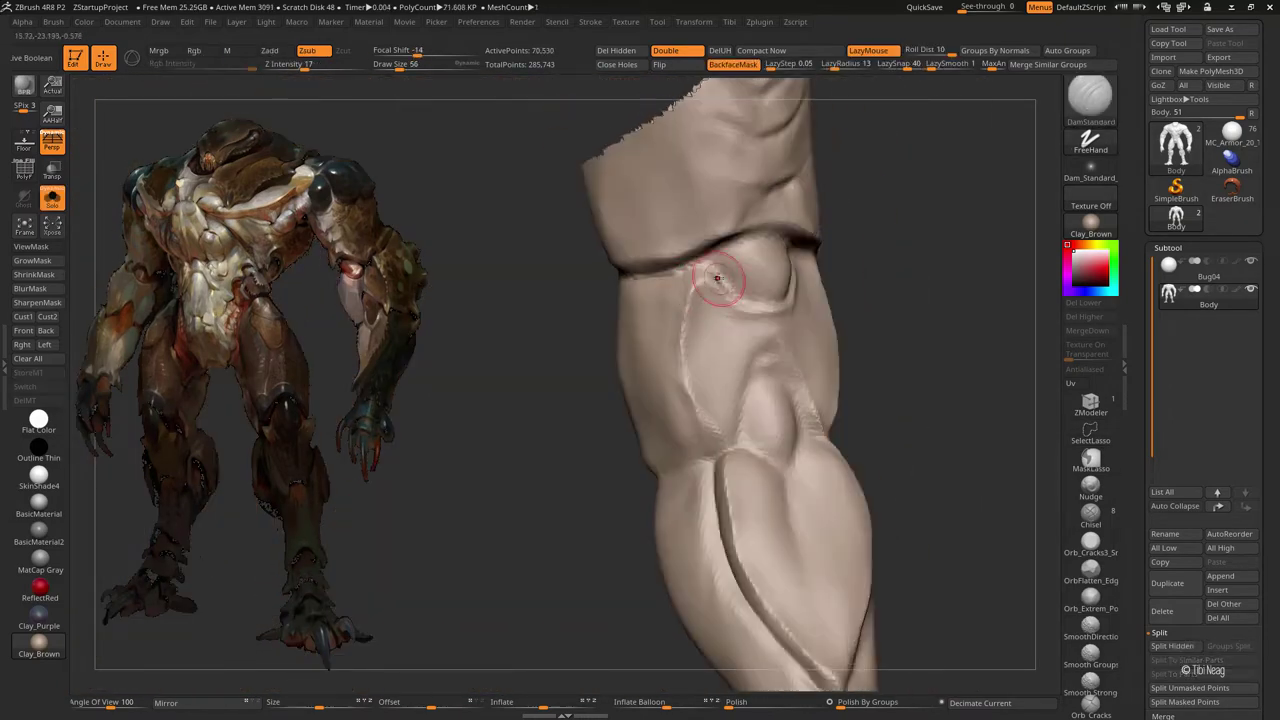
right_click_drag(700, 422, 725, 430)
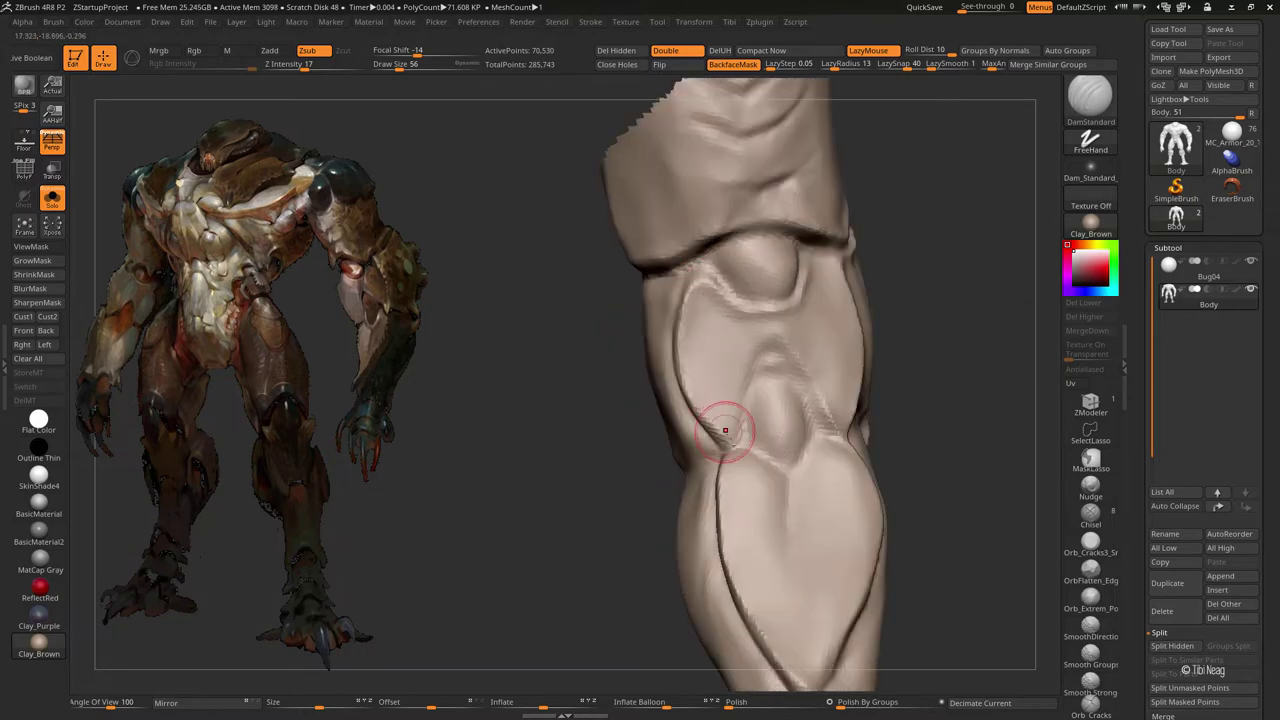
right_click_drag(686, 314, 820, 262)
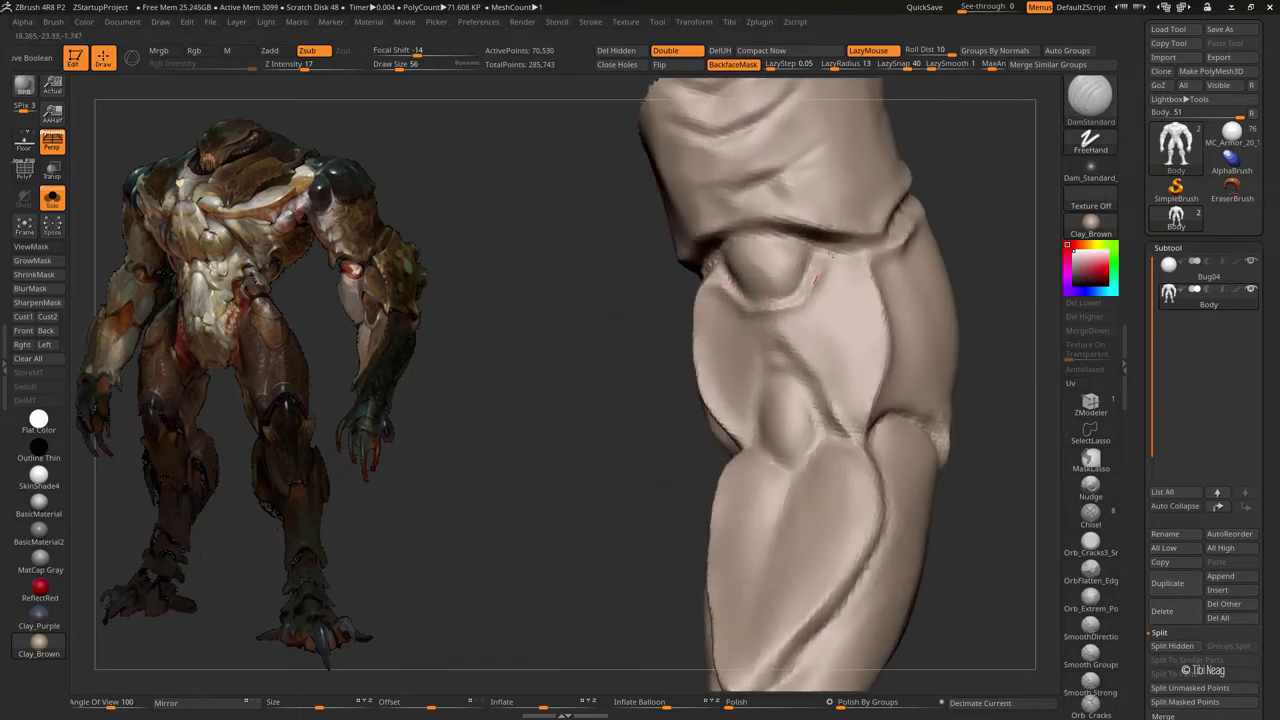
right_click_drag(823, 323, 737, 423)
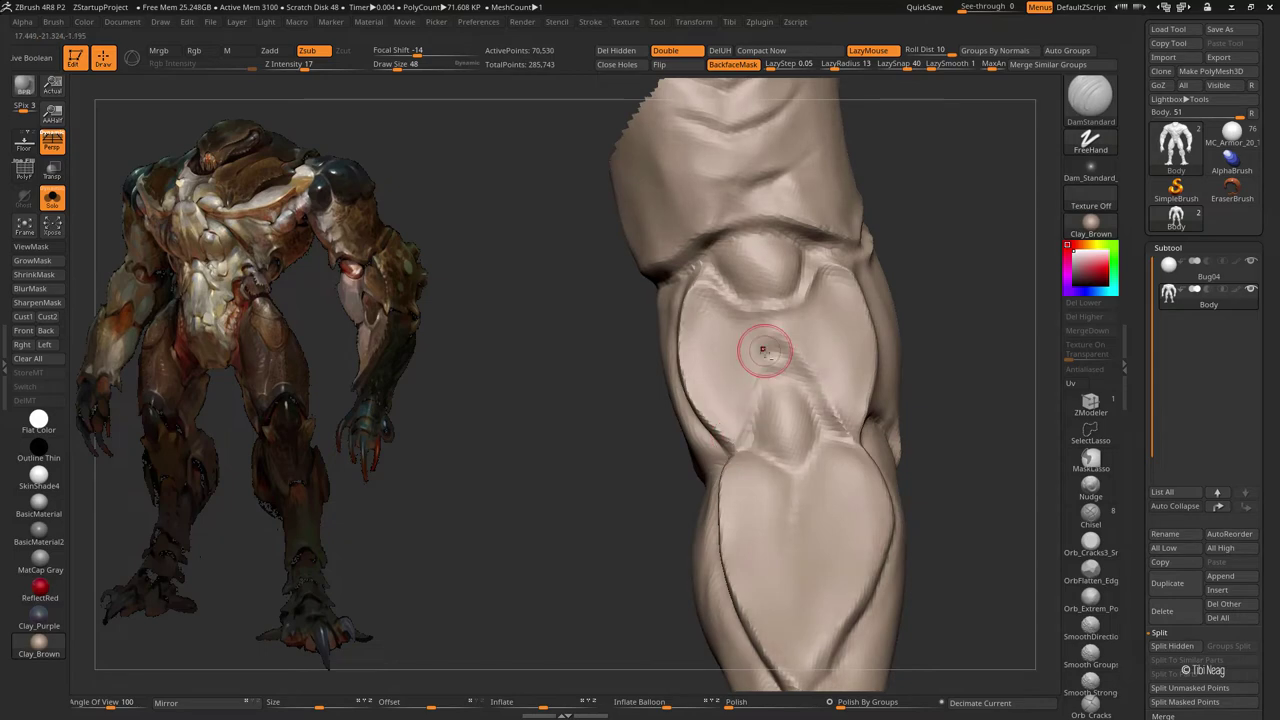
mouse_move(798, 318)
right_mouse_down()
mouse_move(877, 334)
mouse_move(774, 409)
mouse_move(654, 377)
mouse_move(672, 370)
mouse_move(558, 445)
mouse_move(566, 478)
mouse_move(601, 365)
mouse_move(670, 408)
mouse_move(657, 431)
mouse_move(600, 454)
mouse_move(634, 417)
mouse_move(611, 420)
right_mouse_up()
key("b")
key("c")
key("l")
key("f")
- Carve deeper seams between the forearm's muscle plates with DamStandard
key("b")
key("m")
key("v")
key("b")
key("d")
key("s")
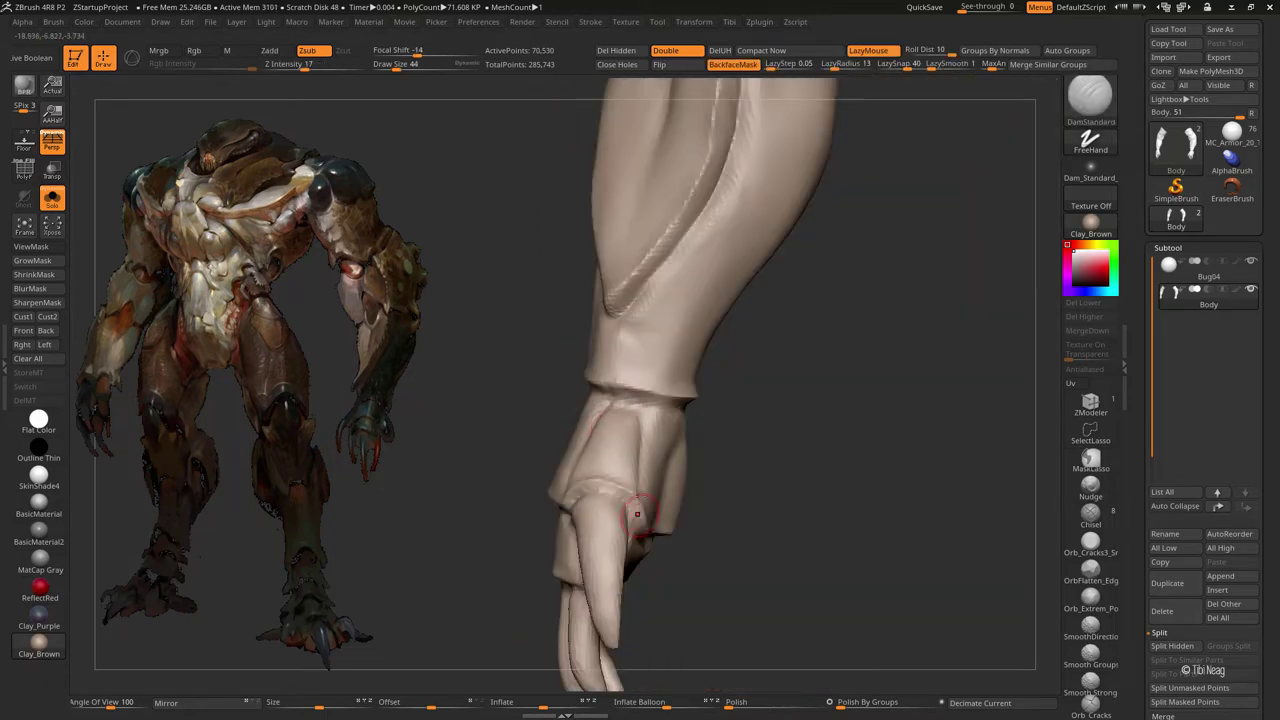
mouse_move(637, 514)
right_mouse_down()
mouse_move(616, 403)
mouse_move(651, 423)
mouse_move(590, 415)
mouse_move(763, 460)
mouse_move(700, 409)
mouse_move(614, 457)
mouse_move(649, 468)
mouse_move(709, 463)
mouse_move(789, 423)
mouse_move(665, 464)
right_mouse_up()
- Reshape the wrist band and clawed hand with Move, reviewing the full arm
key("b")
key("m")
key("v")
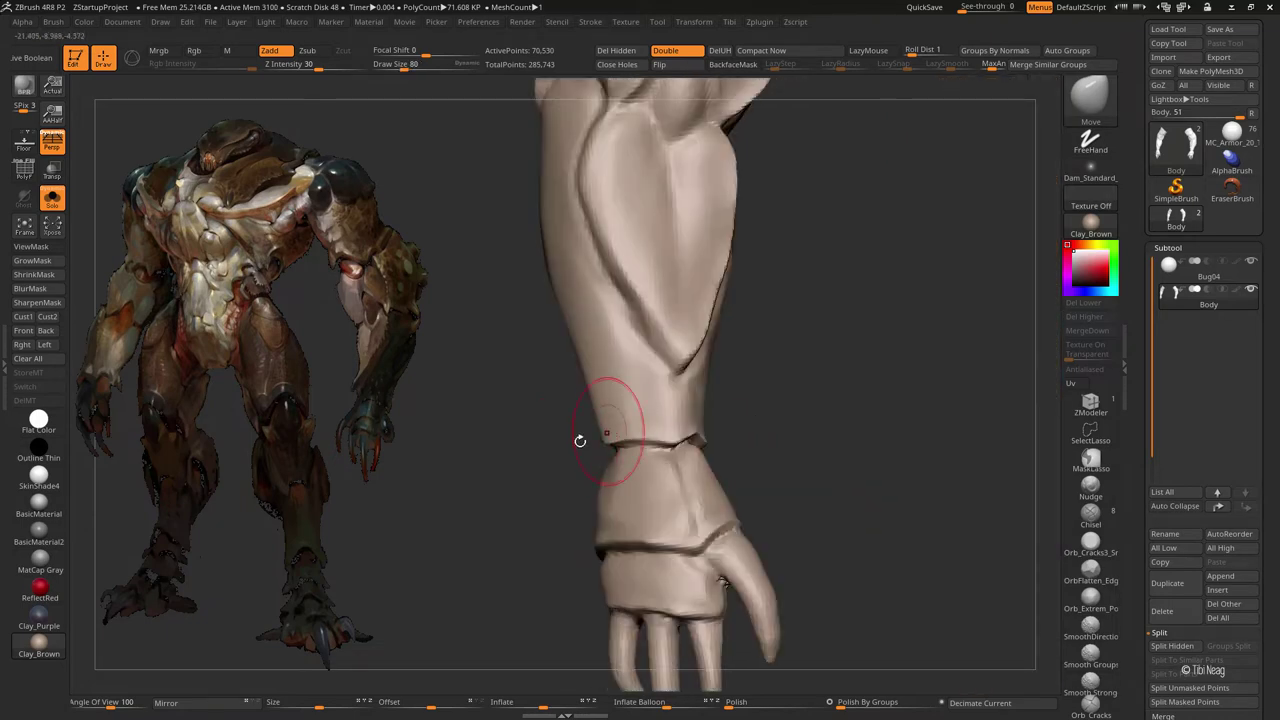
mouse_move(580, 441)
right_mouse_down()
mouse_move(610, 430)
mouse_move(661, 346)
mouse_move(670, 400)
right_mouse_up()
mouse_move(517, 381)
right_mouse_down()
mouse_move(534, 294)
mouse_move(580, 286)
right_mouse_up()
mouse_move(570, 375)
right_mouse_down()
mouse_move(477, 463)
mouse_move(557, 386)
mouse_move(575, 397)
mouse_move(525, 367)
right_mouse_up()
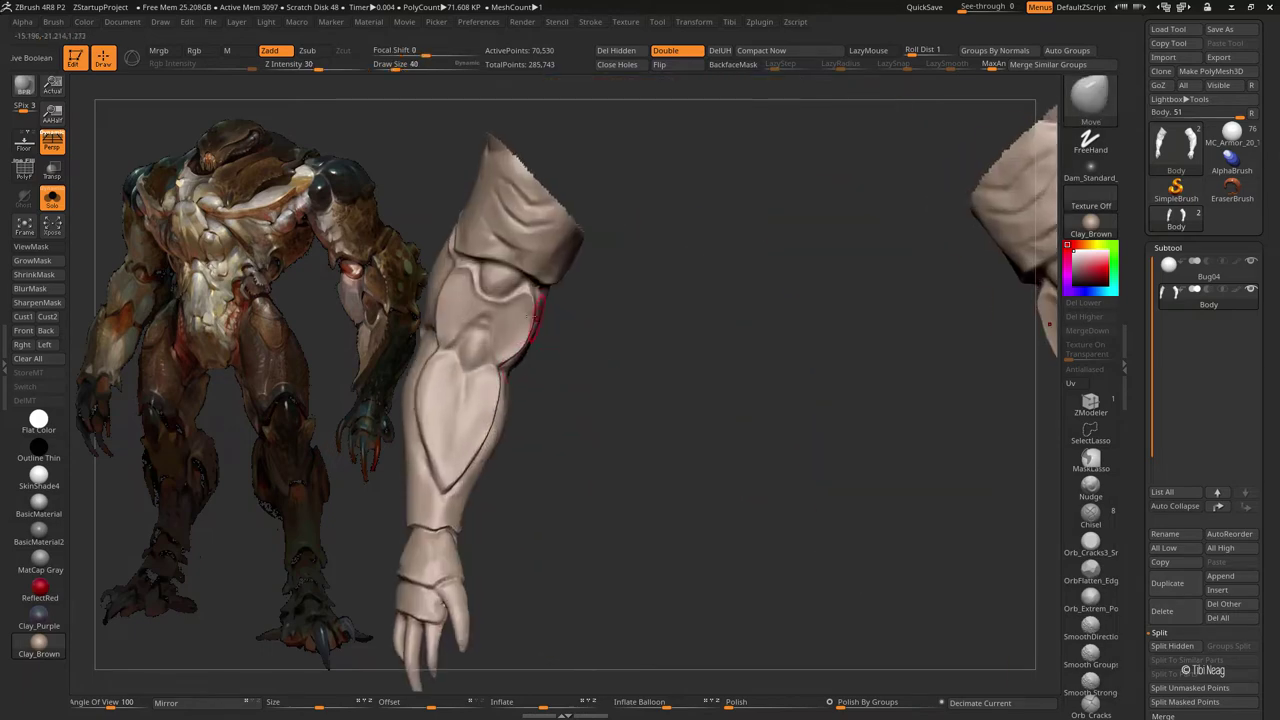
right_click_drag(533, 316, 774, 383)
- Unhide all body parts, apply Polish to the whole mesh, and select the Body subtool
left_click(774, 383, "ctrl+shift")
scroll(1162, 297, "down", 5)
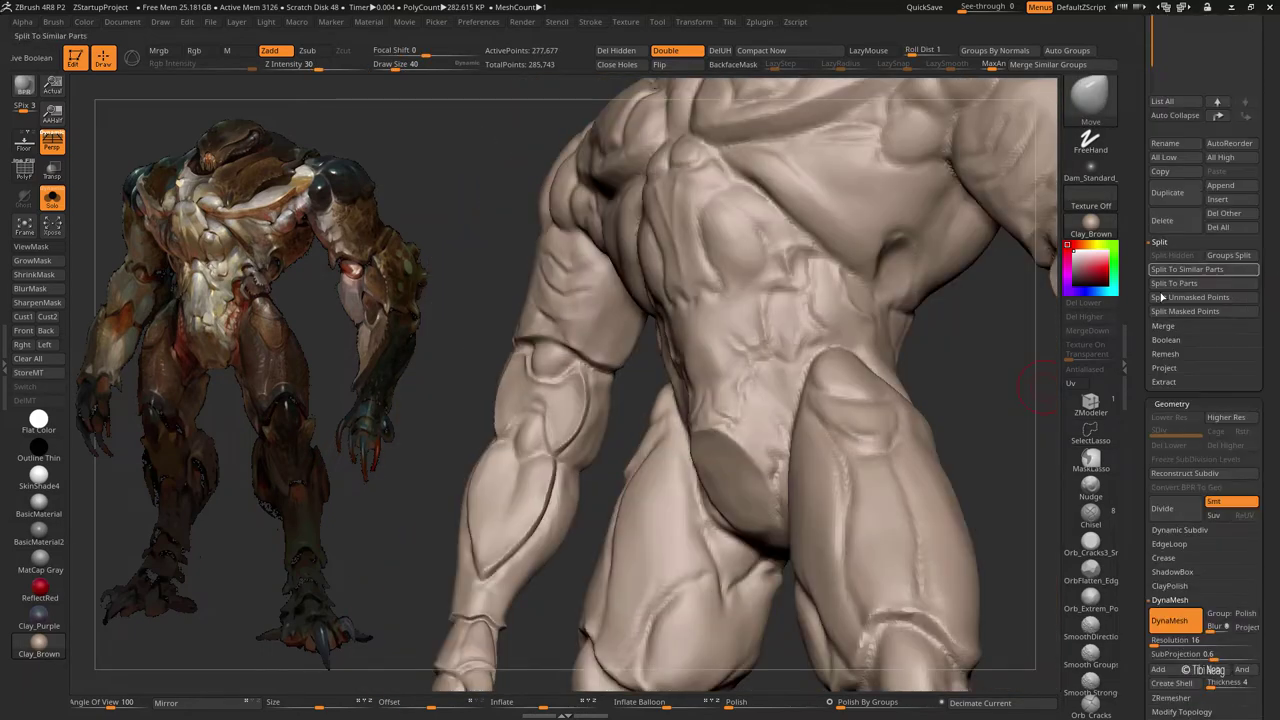
left_click(751, 430, "ctrl+shift")
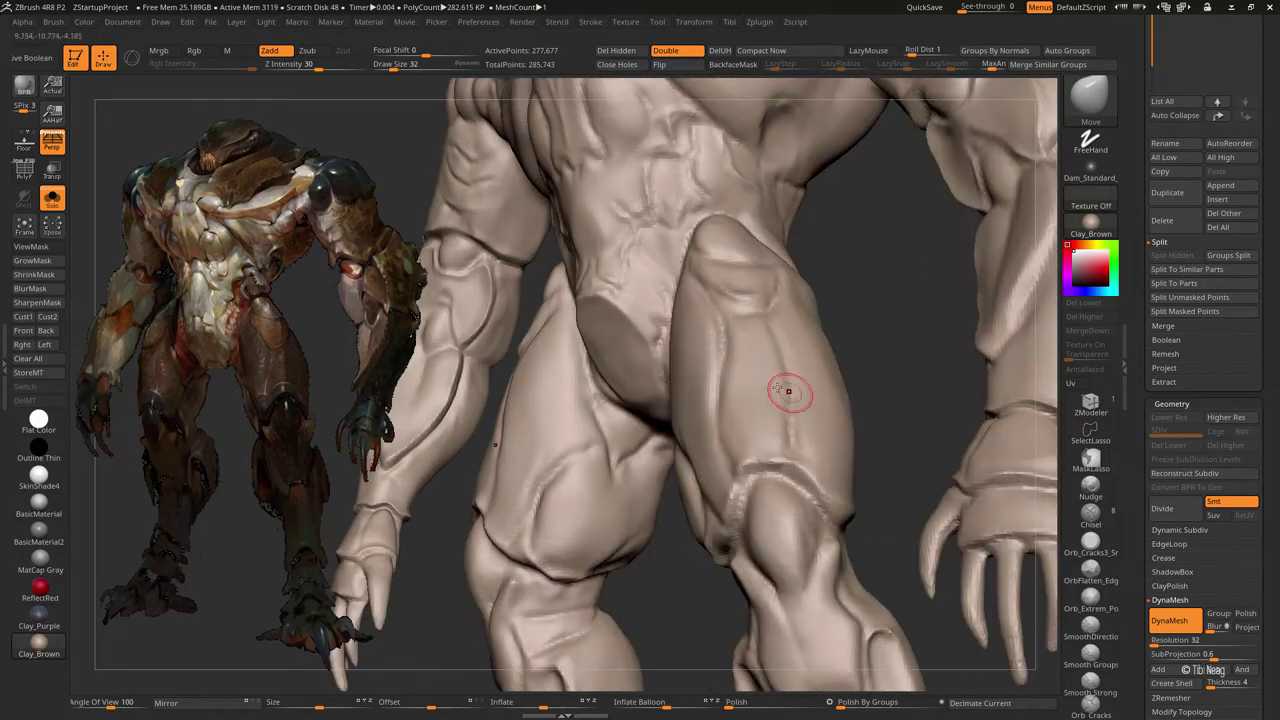
right_click_drag(864, 249, 739, 358)
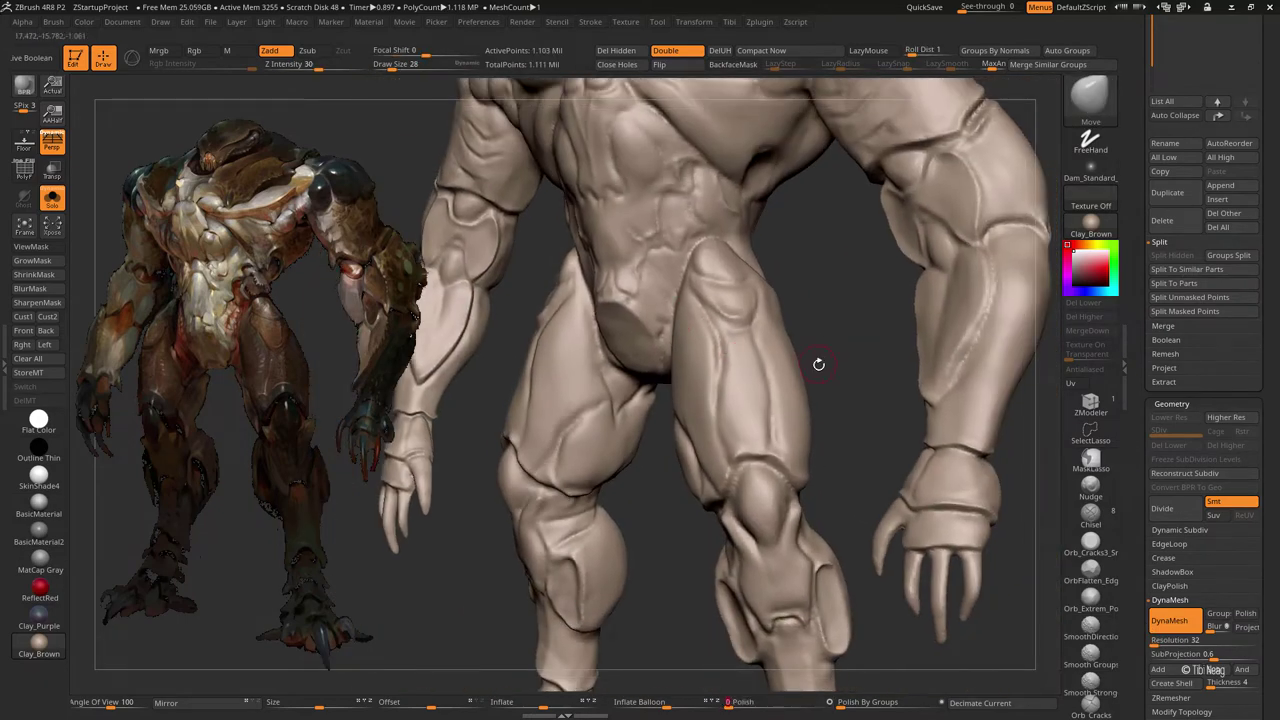
left_click(730, 703)
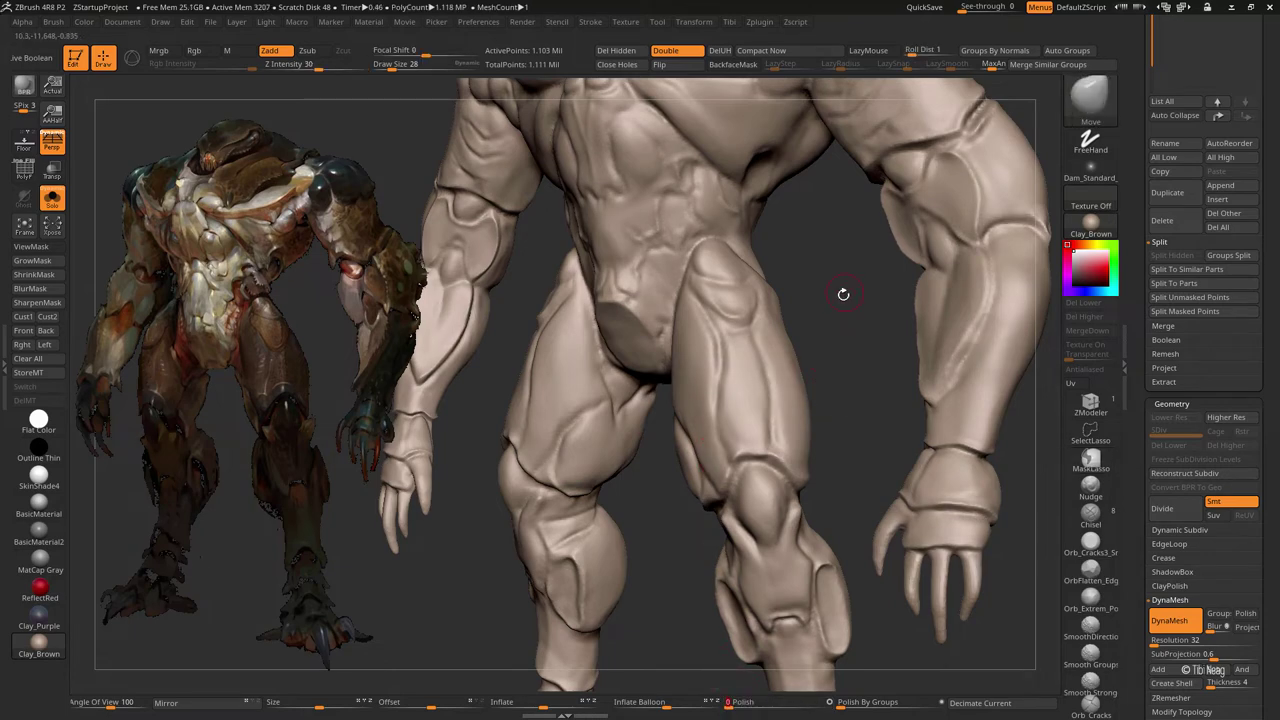
key("f")
left_click(545, 389, "alt")
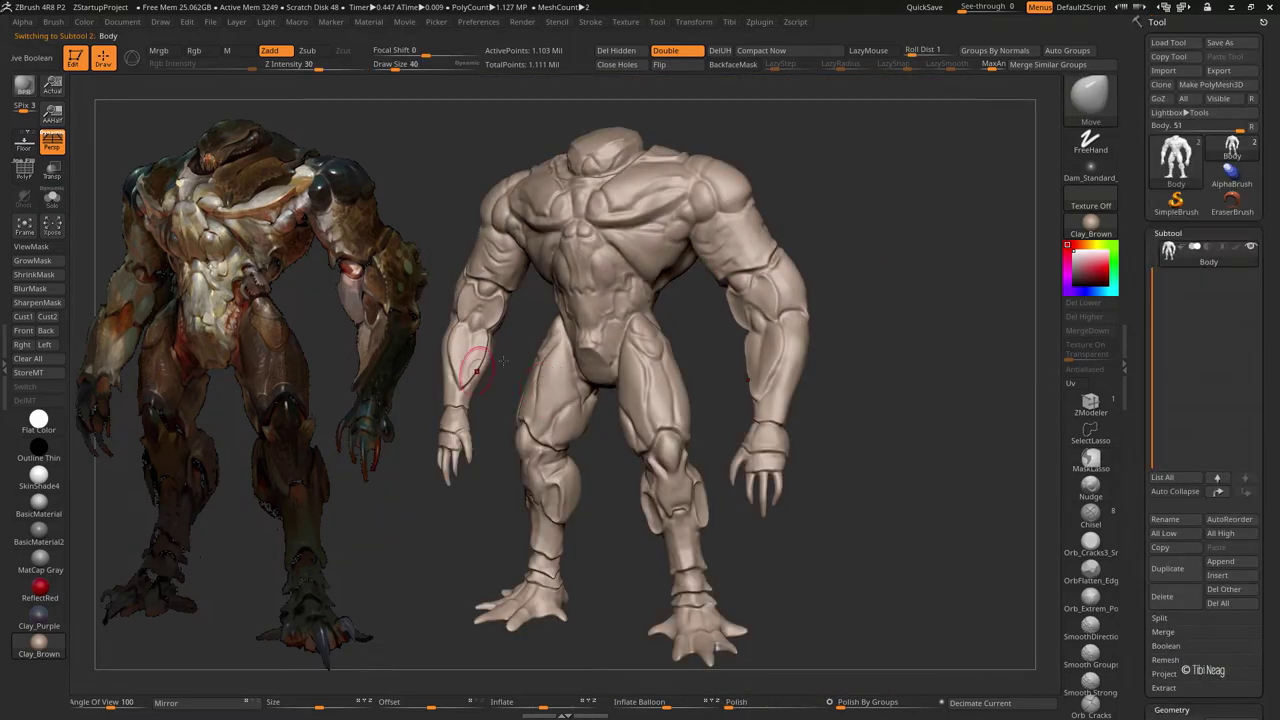
- Carve a crease along the thigh with DamStandard after trying Clay
scroll(540, 380, "up", 3)
key("b")
key("d")
key("s")
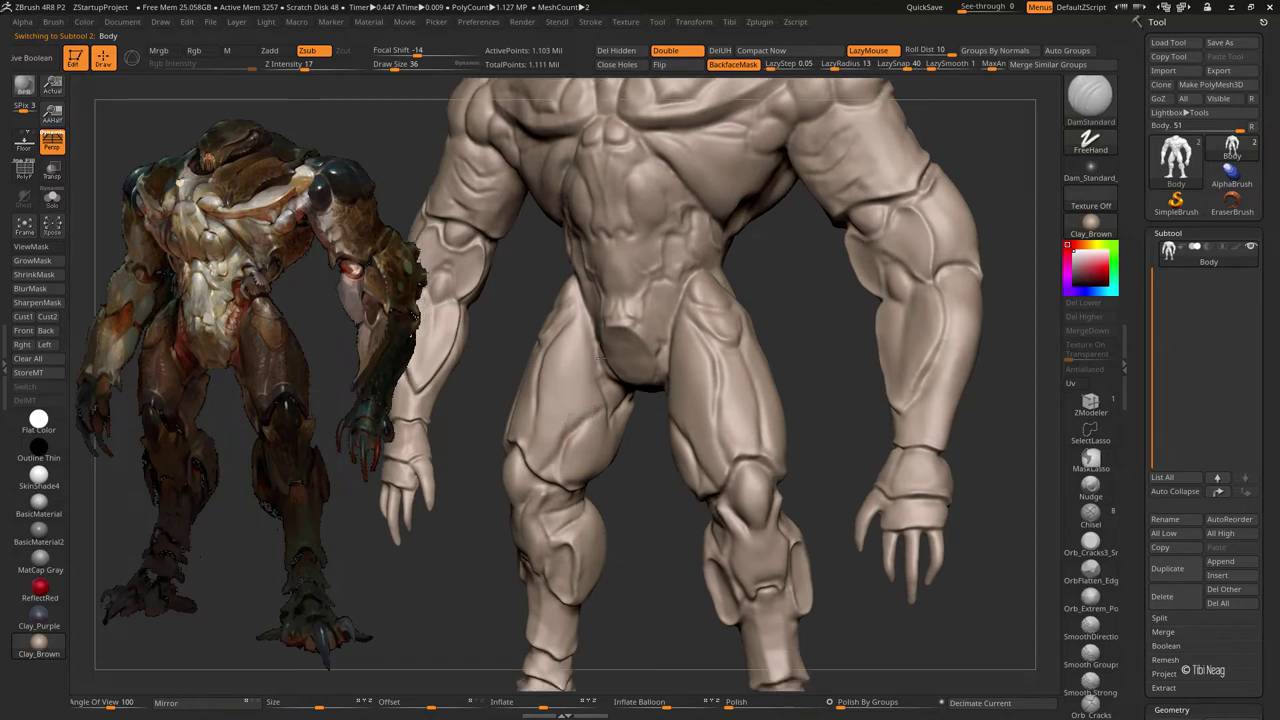
scroll(562, 390, "up", 3)
mouse_move(539, 385)
right_mouse_down()
mouse_move(571, 391)
mouse_move(595, 330)
mouse_move(629, 337)
right_mouse_up()
key("b")
key("c")
key("l")
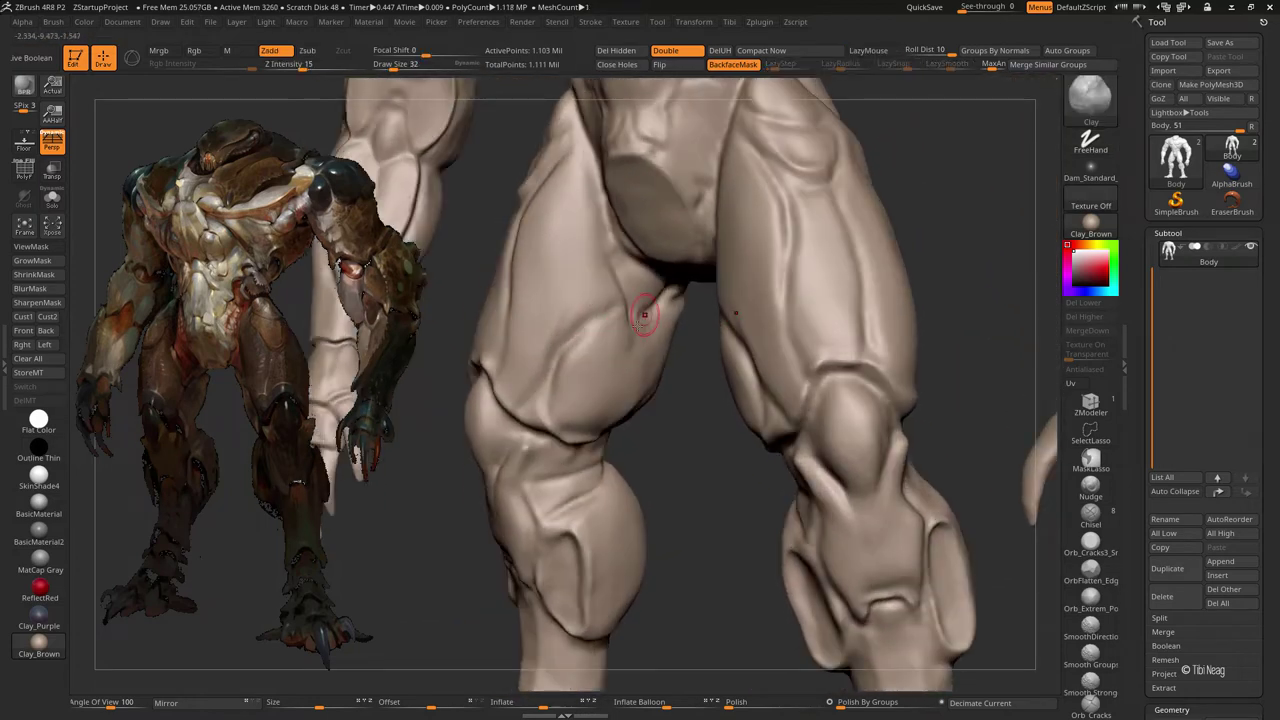
key("b")
key("d")
key("s")
left_click_drag(652, 302, 572, 338)
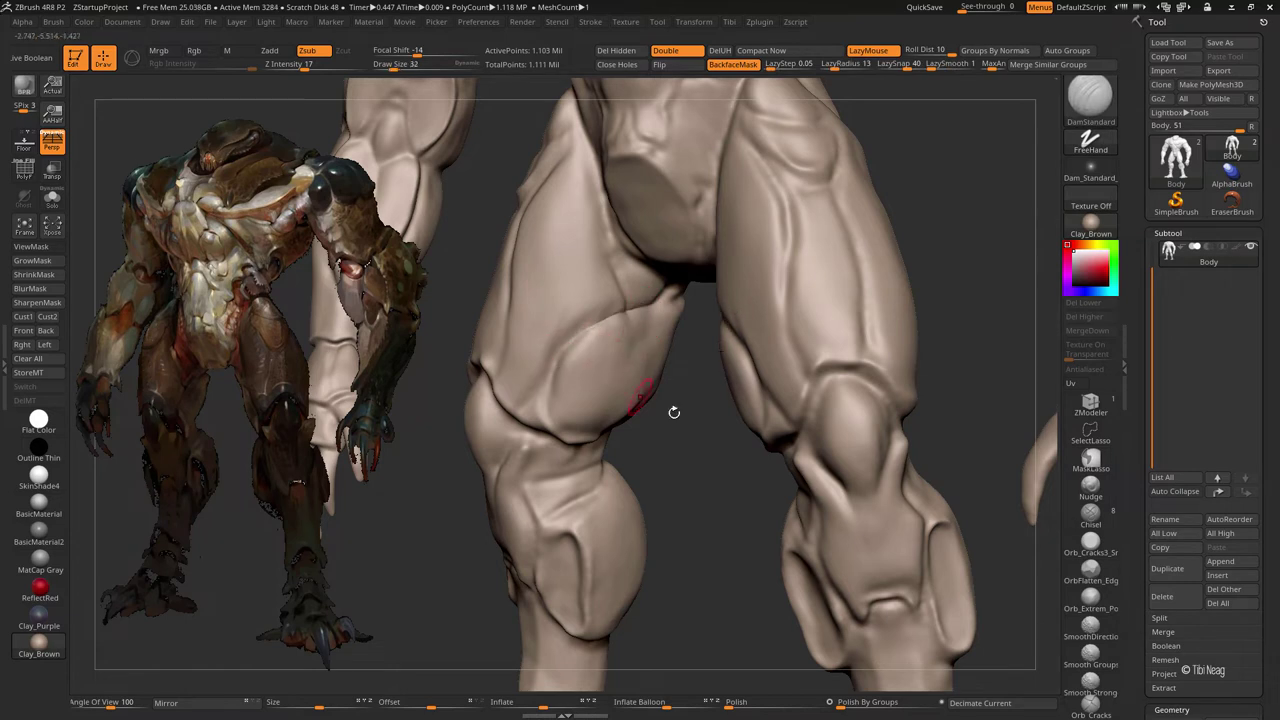
- Carve a thin crease along the inner left thigh and review the whole body and arm
right_click_drag(663, 300, 618, 340)
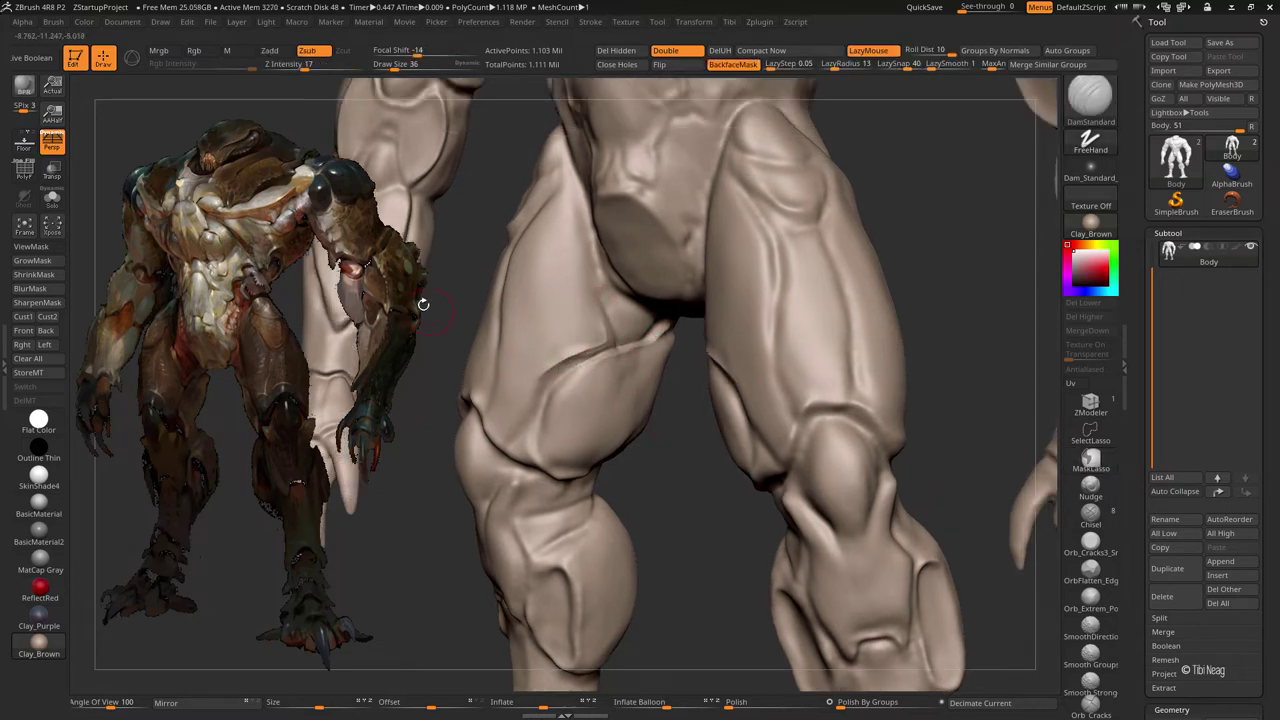
right_click_drag(423, 304, 603, 372)
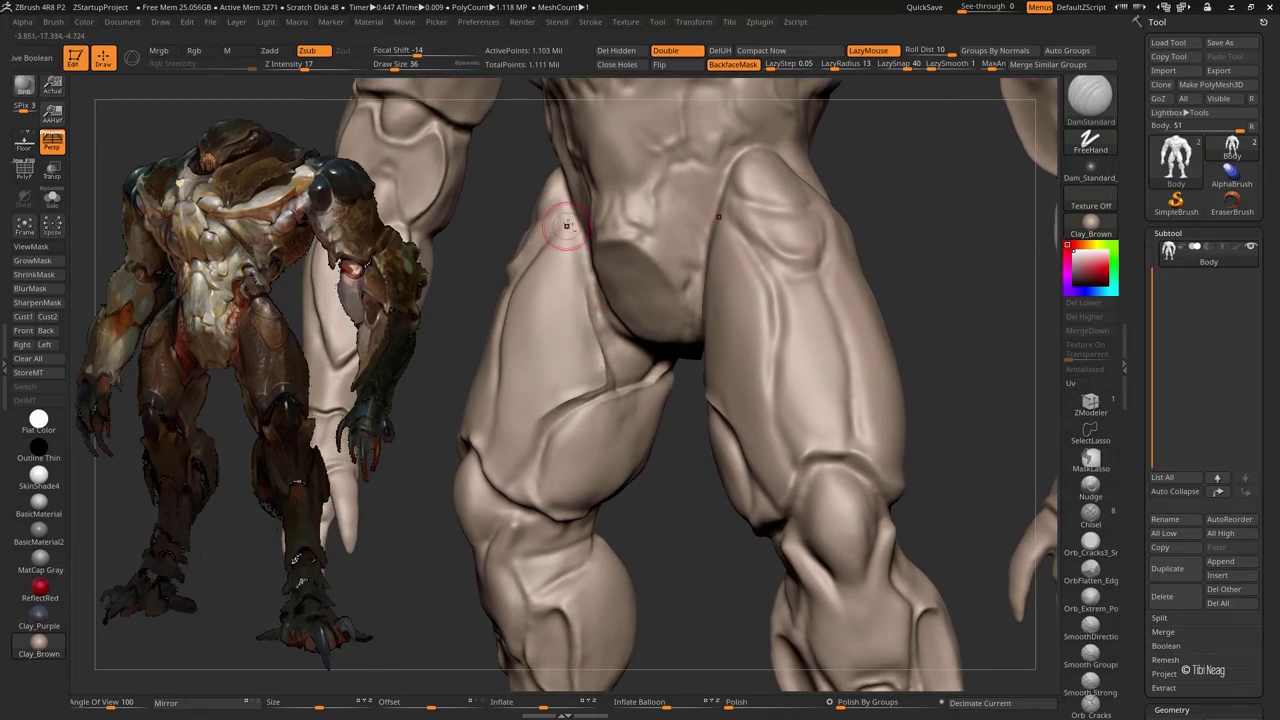
left_click_drag(566, 226, 586, 286)
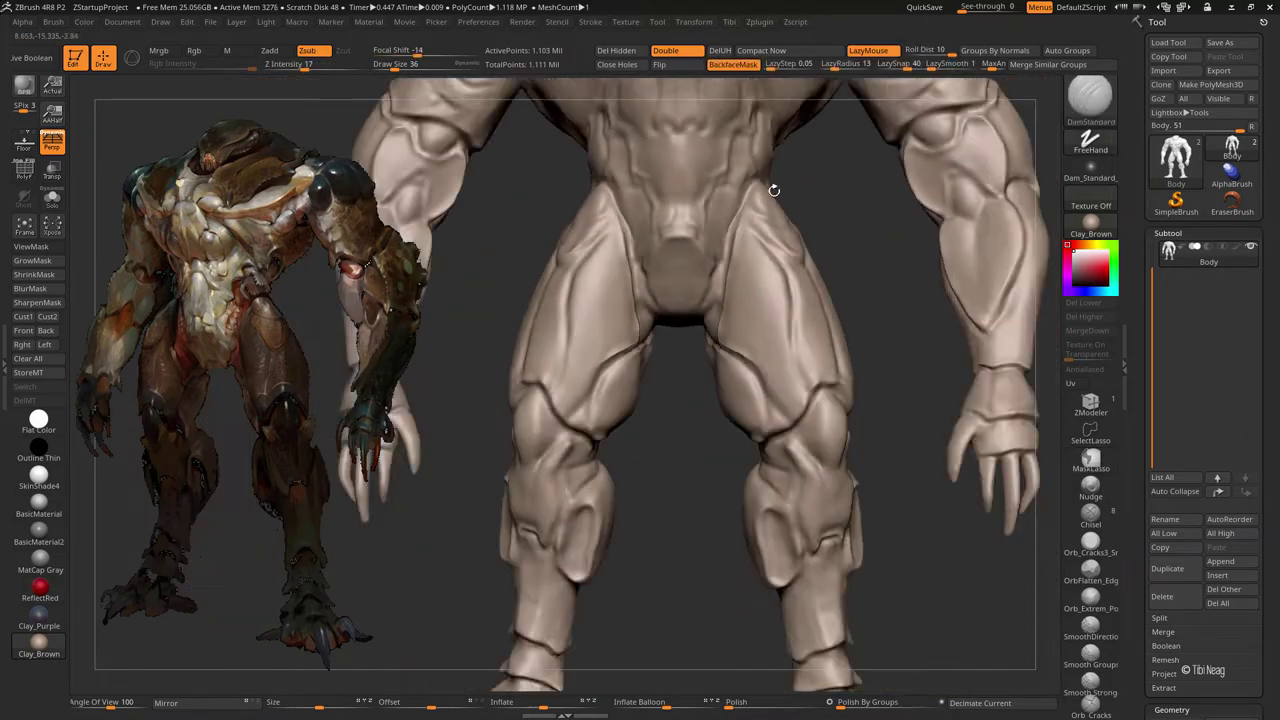
mouse_move(788, 295)
right_mouse_down("ctrl")
mouse_move(808, 263)
mouse_move(600, 481)
mouse_move(585, 473)
right_mouse_up("ctrl")
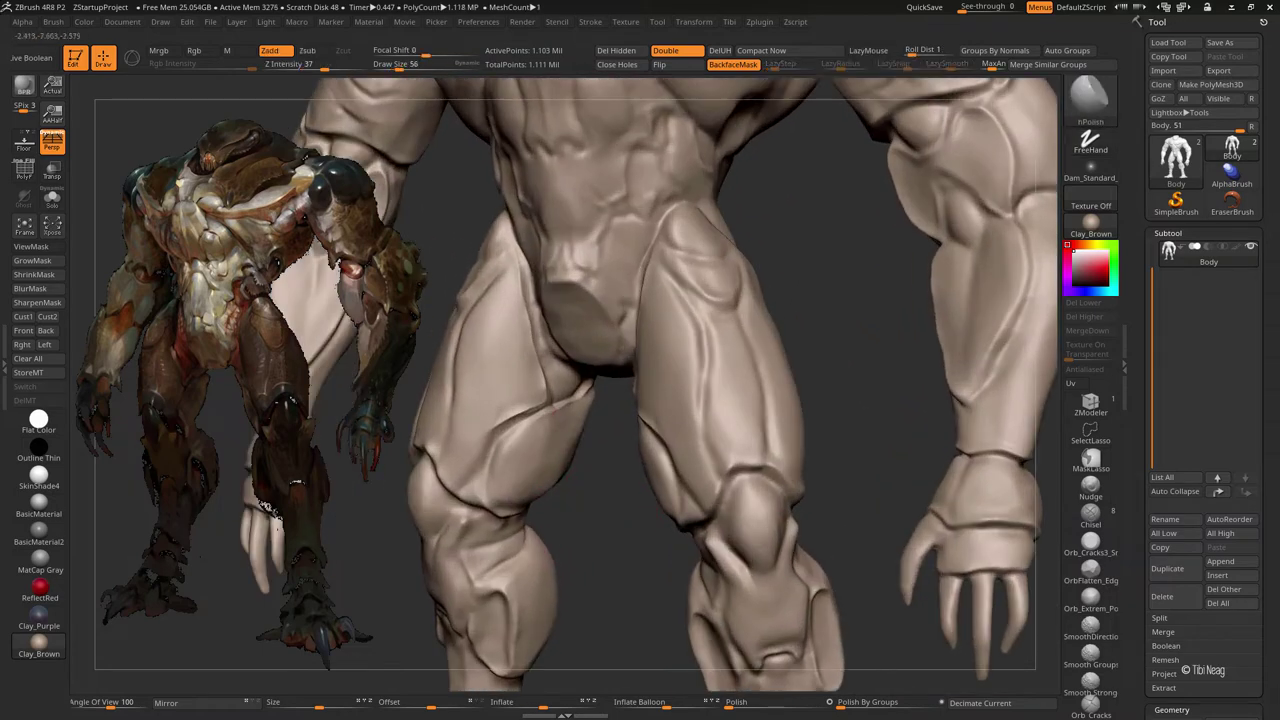
right_click_drag(526, 448, 608, 363, "ctrl")
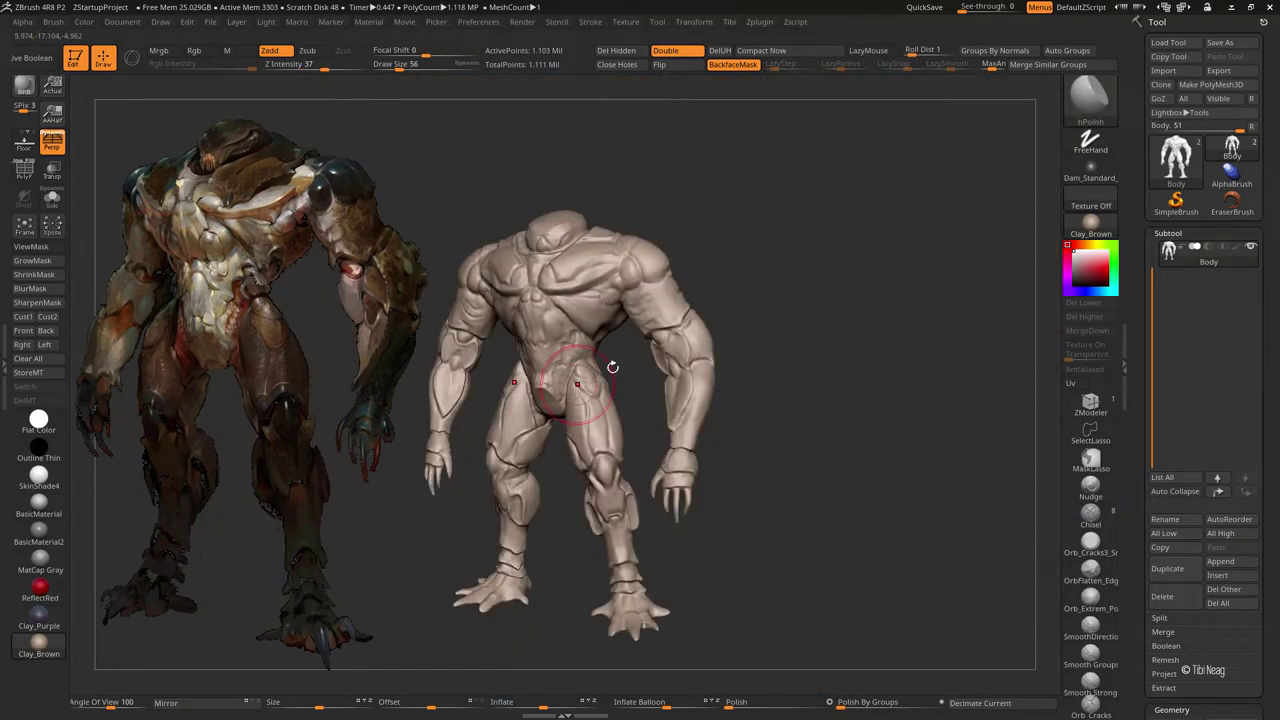
mouse_move(393, 570)
right_mouse_down("ctrl")
mouse_move(580, 406)
mouse_move(511, 441)
mouse_move(560, 343)
mouse_move(600, 366)
mouse_move(631, 354)
mouse_move(566, 348)
mouse_move(554, 368)
mouse_move(626, 331)
right_mouse_up("ctrl")
key("b")
key("m")
key("v")
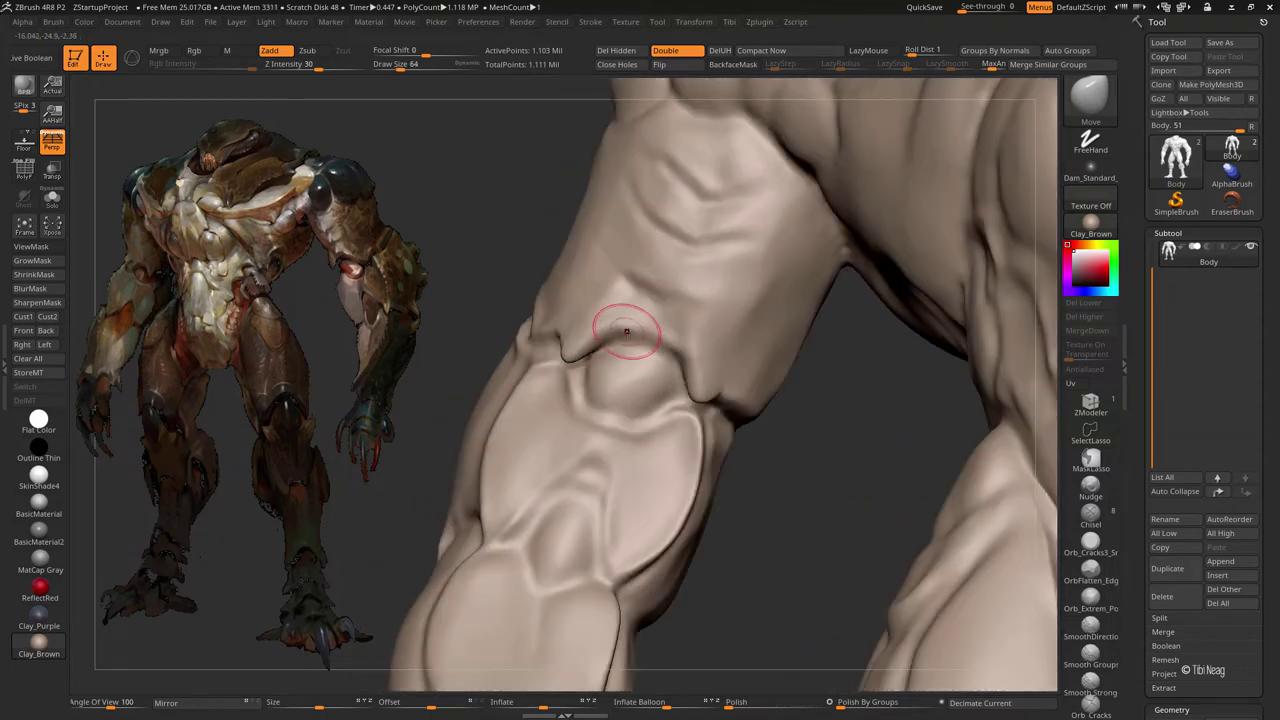
- Carve a DamStandard crease across the elbow and build up the bulge below it with Clay
key("b")
key("d")
key("s")
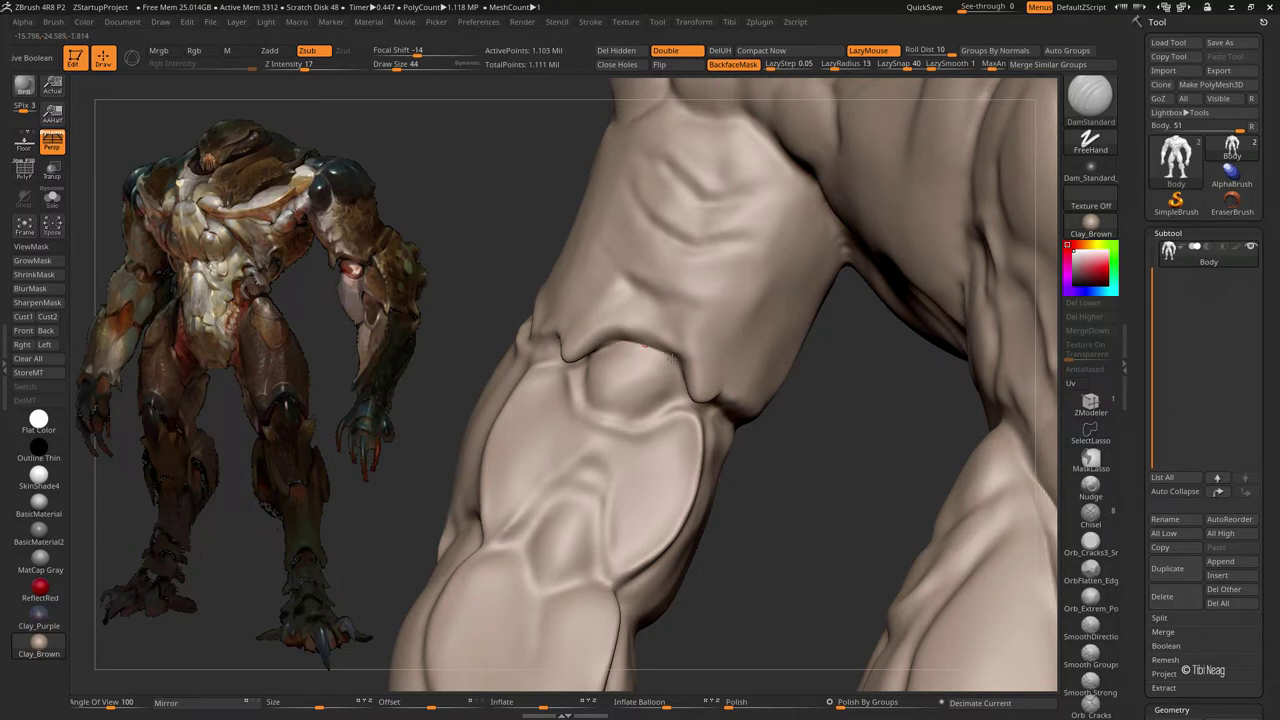
mouse_move(570, 342)
left_mouse_down()
mouse_move(660, 345)
mouse_move(695, 368)
left_mouse_up()
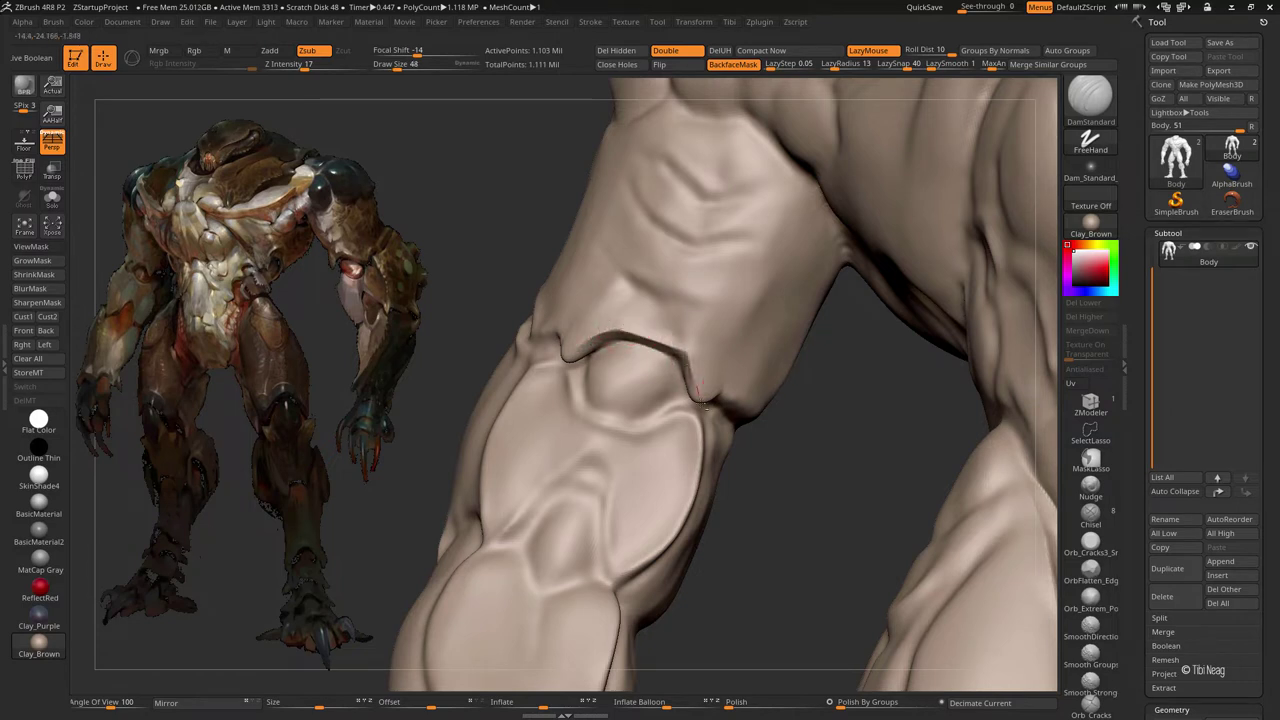
key("ctrl")
right_click_drag(705, 368, 662, 422)
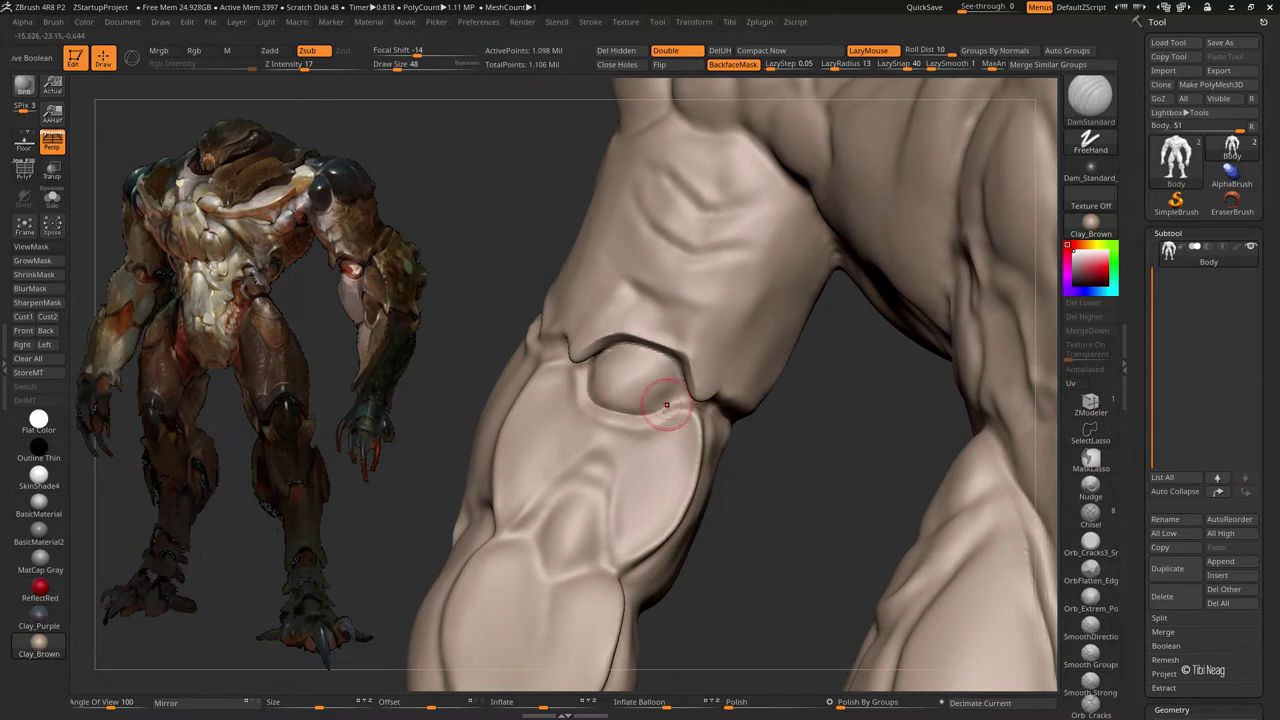
left_click_drag(666, 405, 640, 385, "shift")
key("b")
key("c")
key("l")
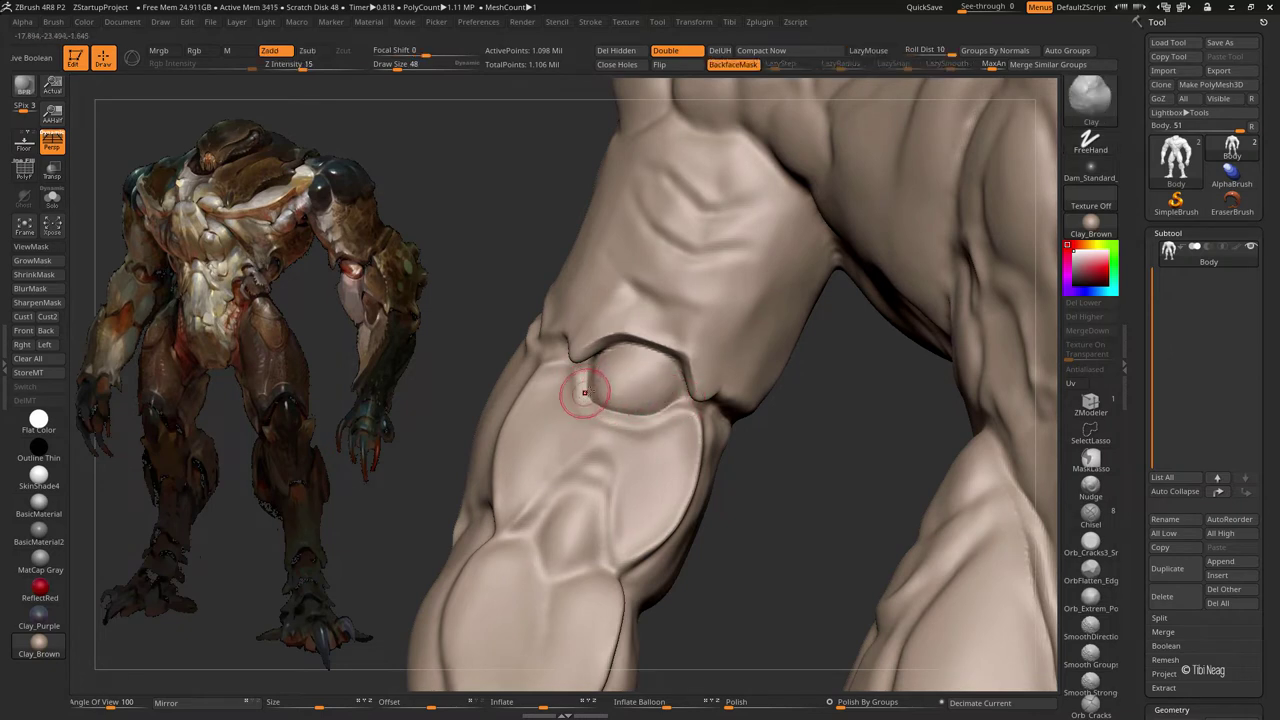
- Carve DamStandard grooves and creases into the forearm muscle bulges
key("b")
key("d")
key("s")
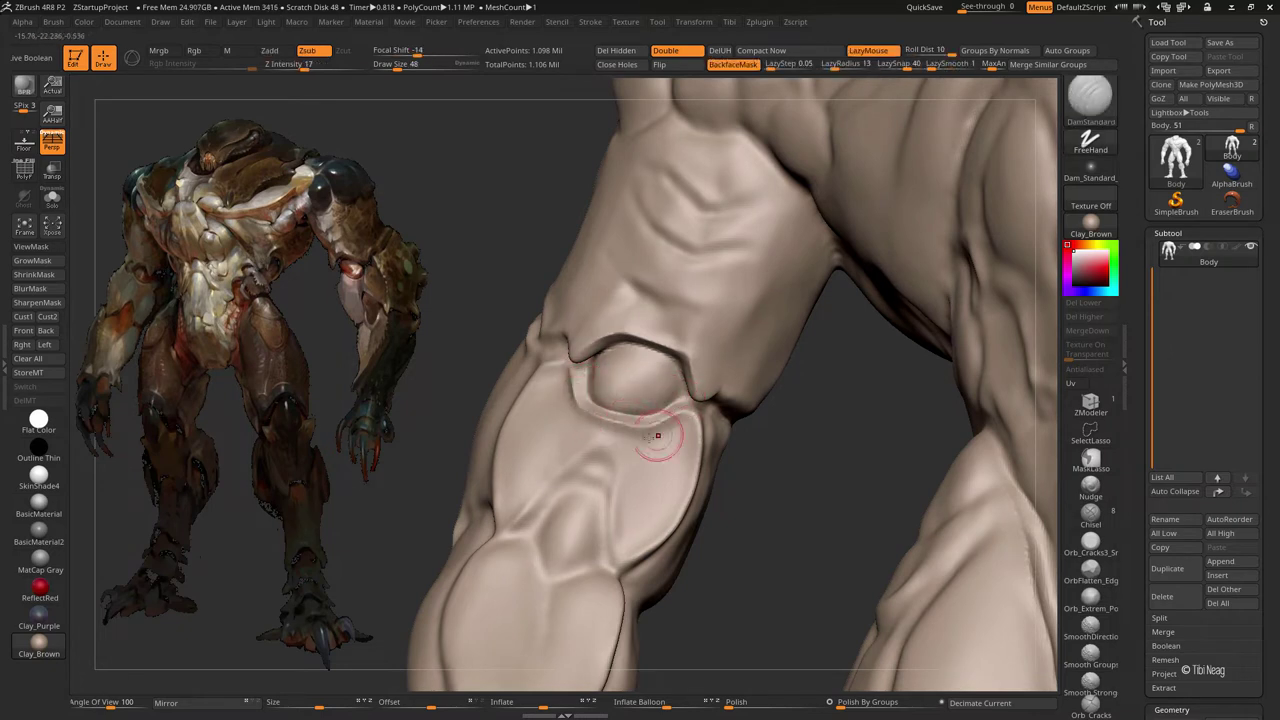
right_click_drag(658, 436, 540, 398)
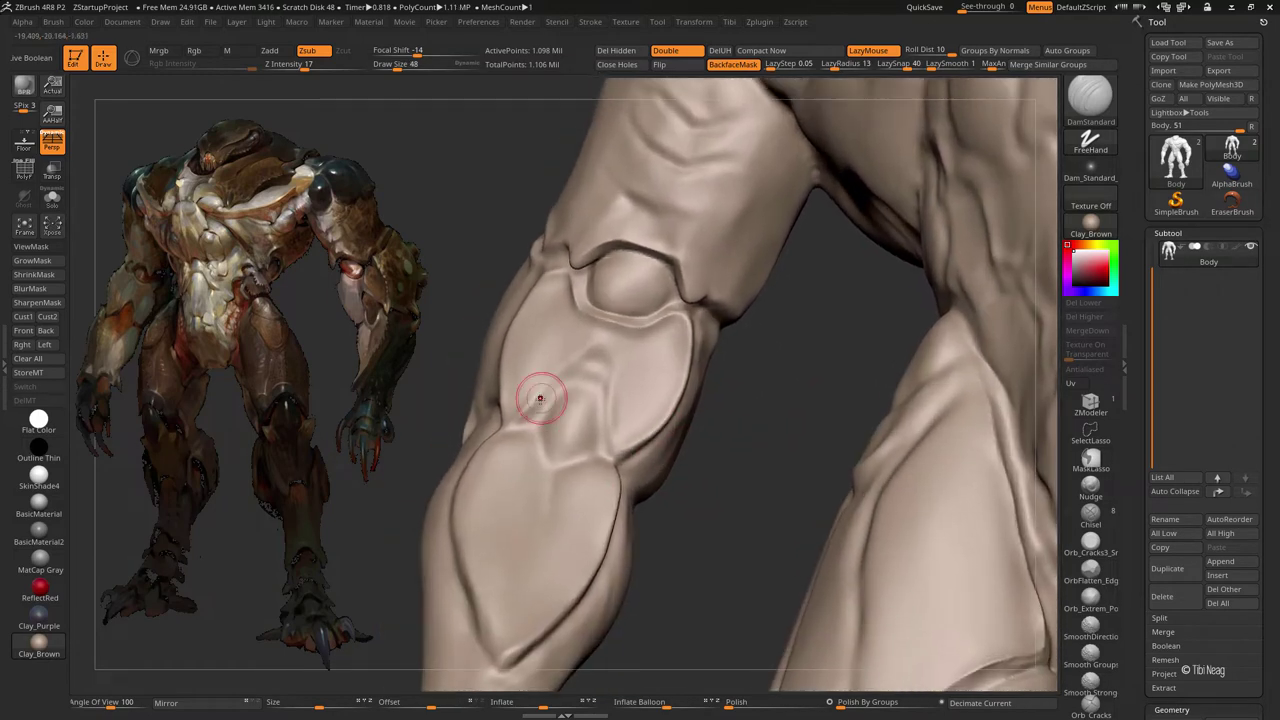
mouse_move(540, 398)
left_mouse_down()
mouse_move(586, 386)
mouse_move(601, 452)
mouse_move(570, 462)
left_mouse_up()
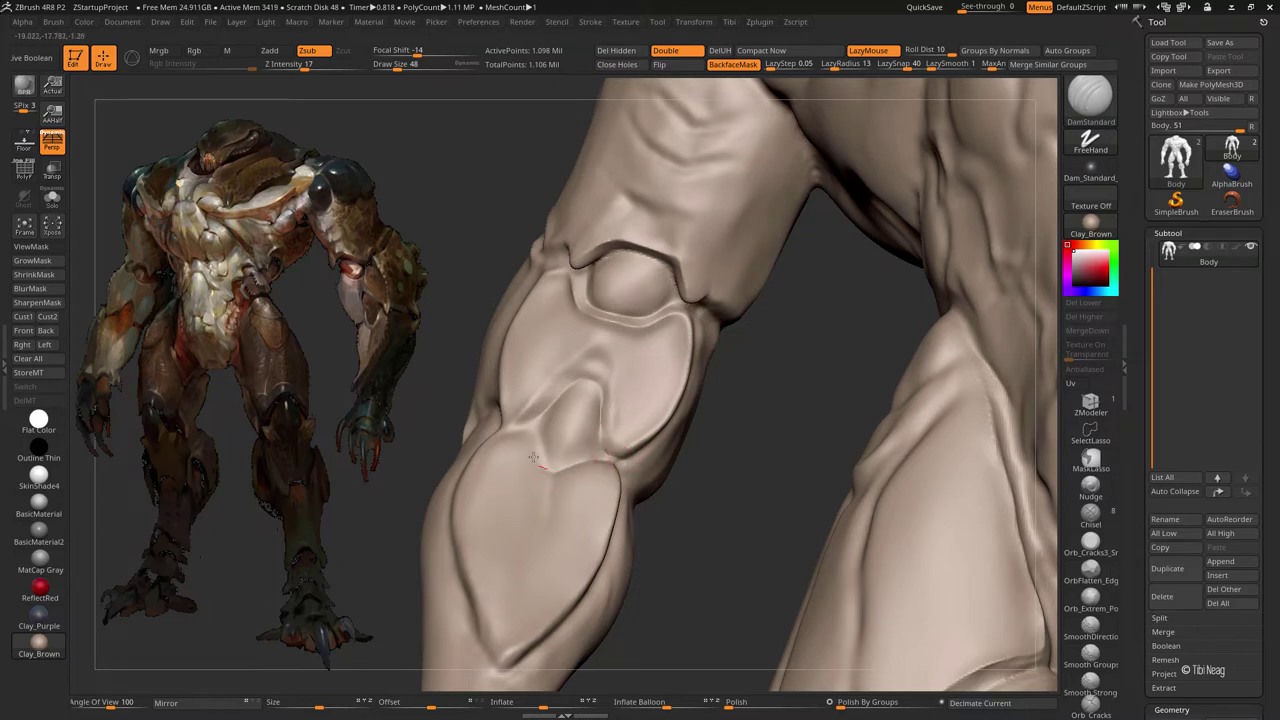
mouse_move(732, 491)
left_mouse_down()
mouse_move(603, 431)
mouse_move(550, 423)
mouse_move(559, 428)
left_mouse_up()
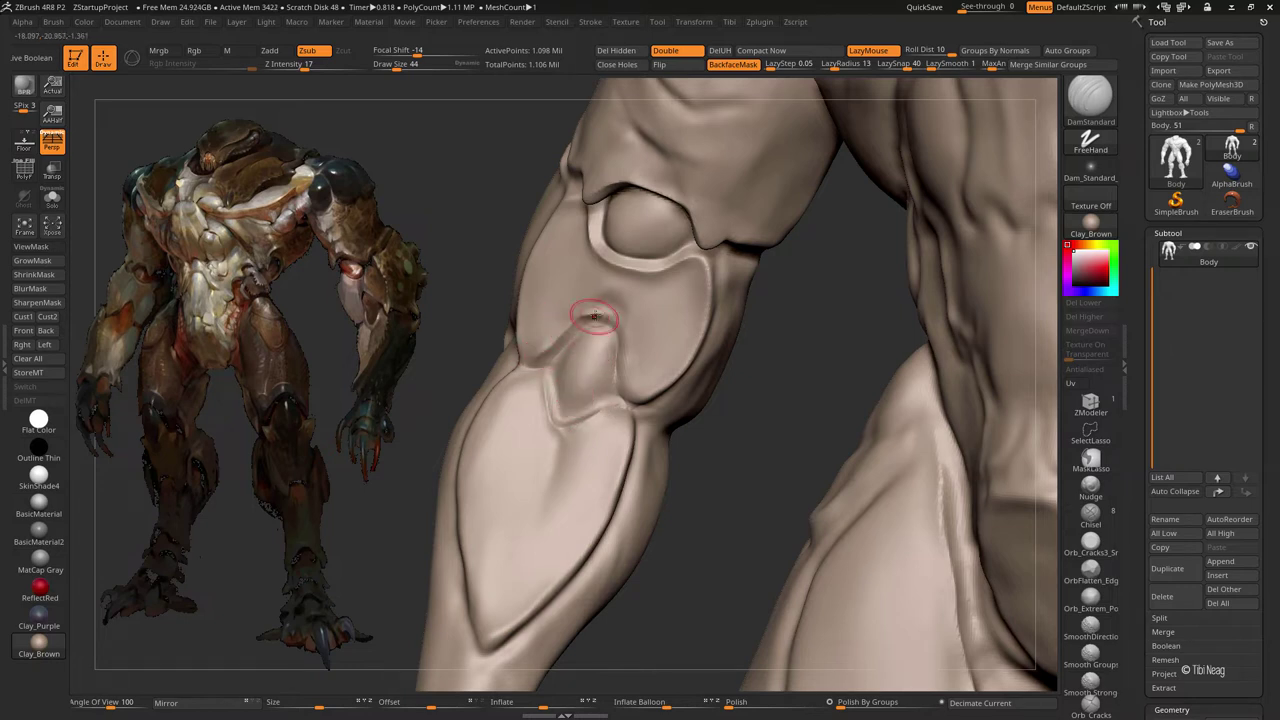
left_click_drag(650, 338, 627, 347)
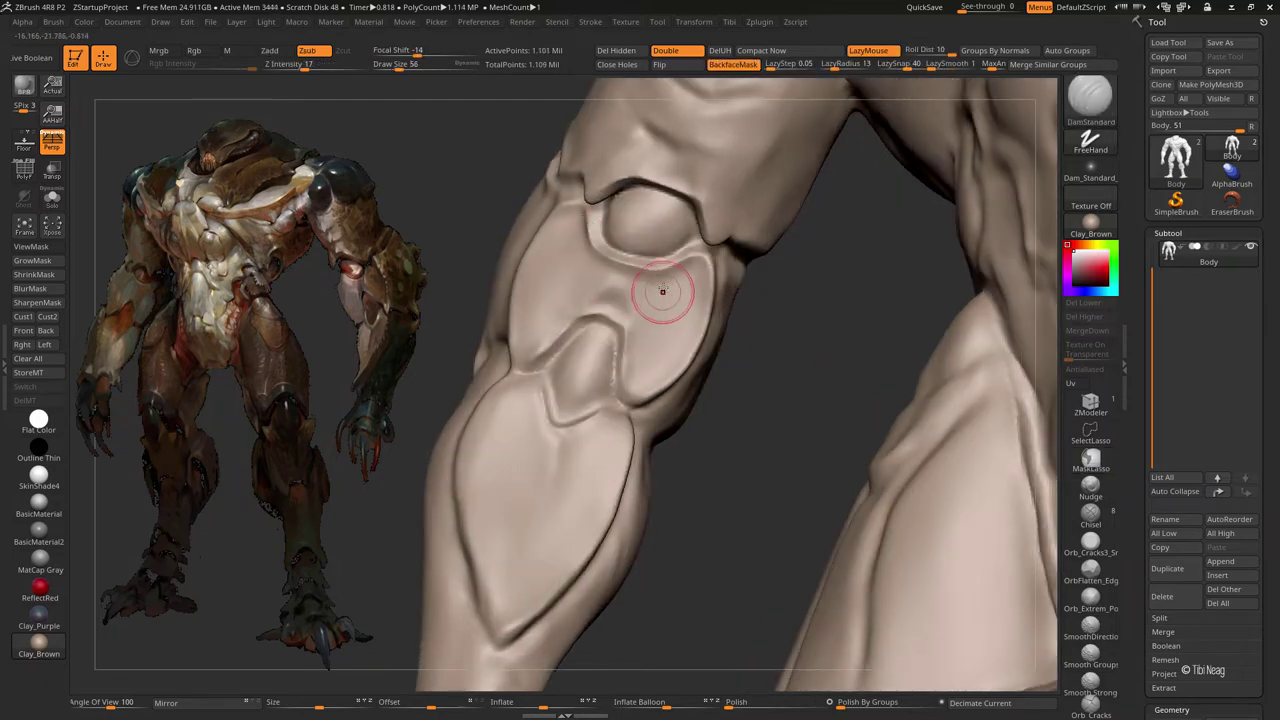
left_click_drag(662, 300, 640, 372)
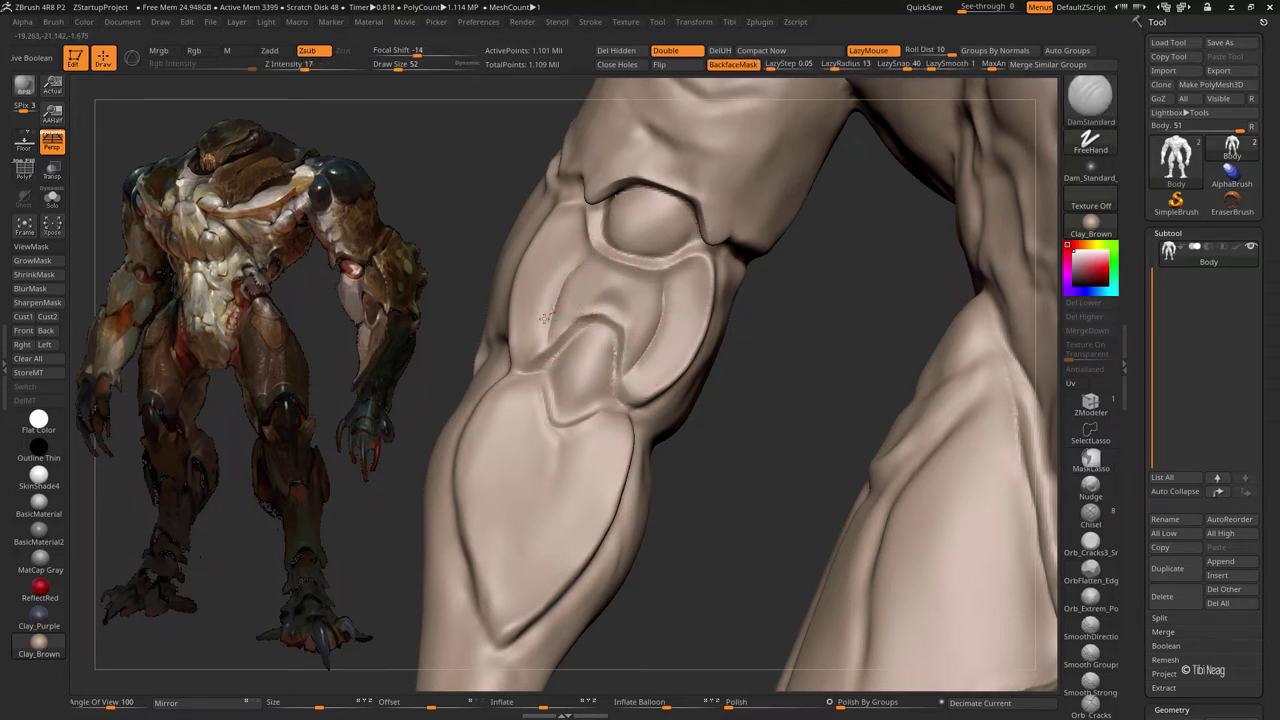
key("b")
key("m")
key("v")
left_click_drag(782, 323, 588, 360)
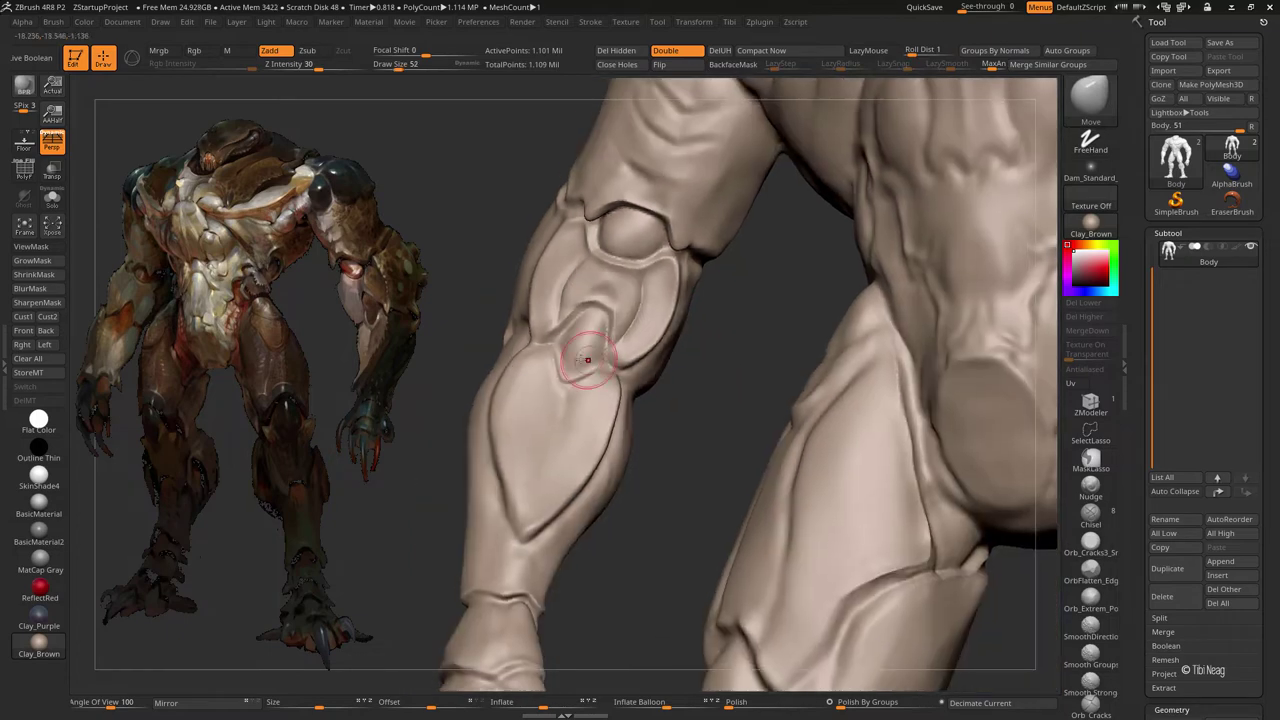
left_click_drag(740, 330, 553, 338)
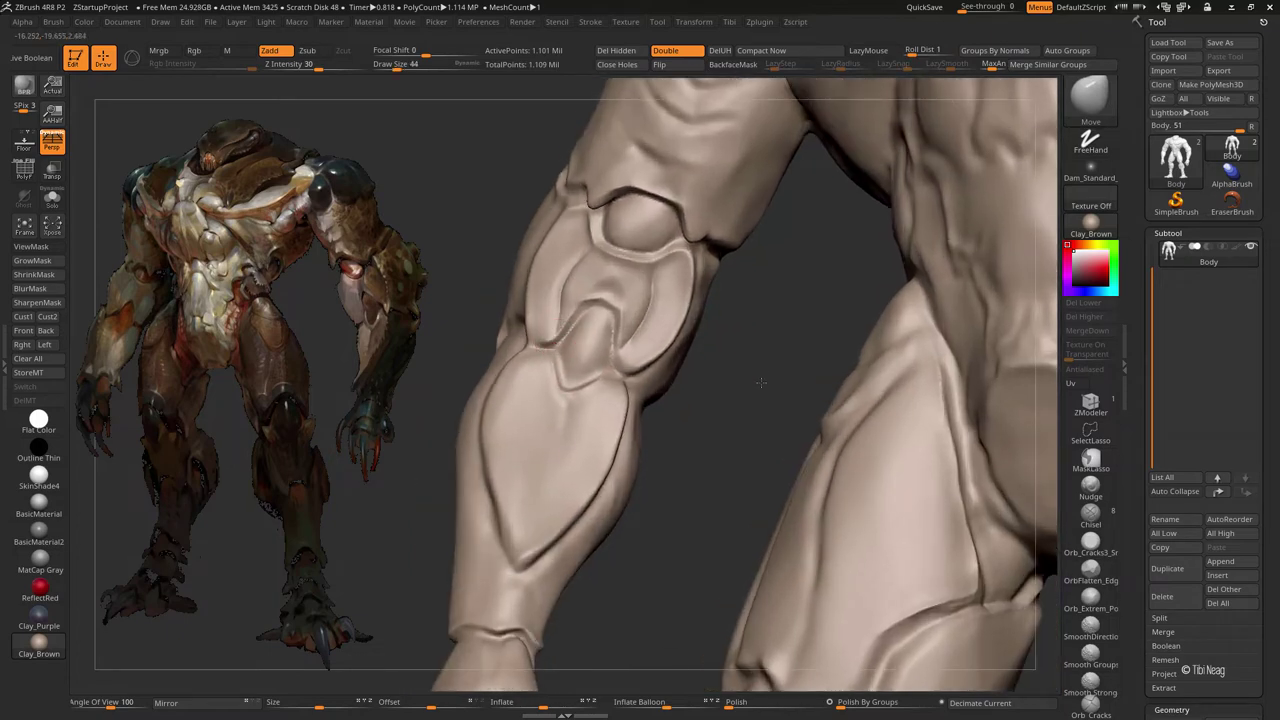
left_click_drag(761, 382, 639, 367)
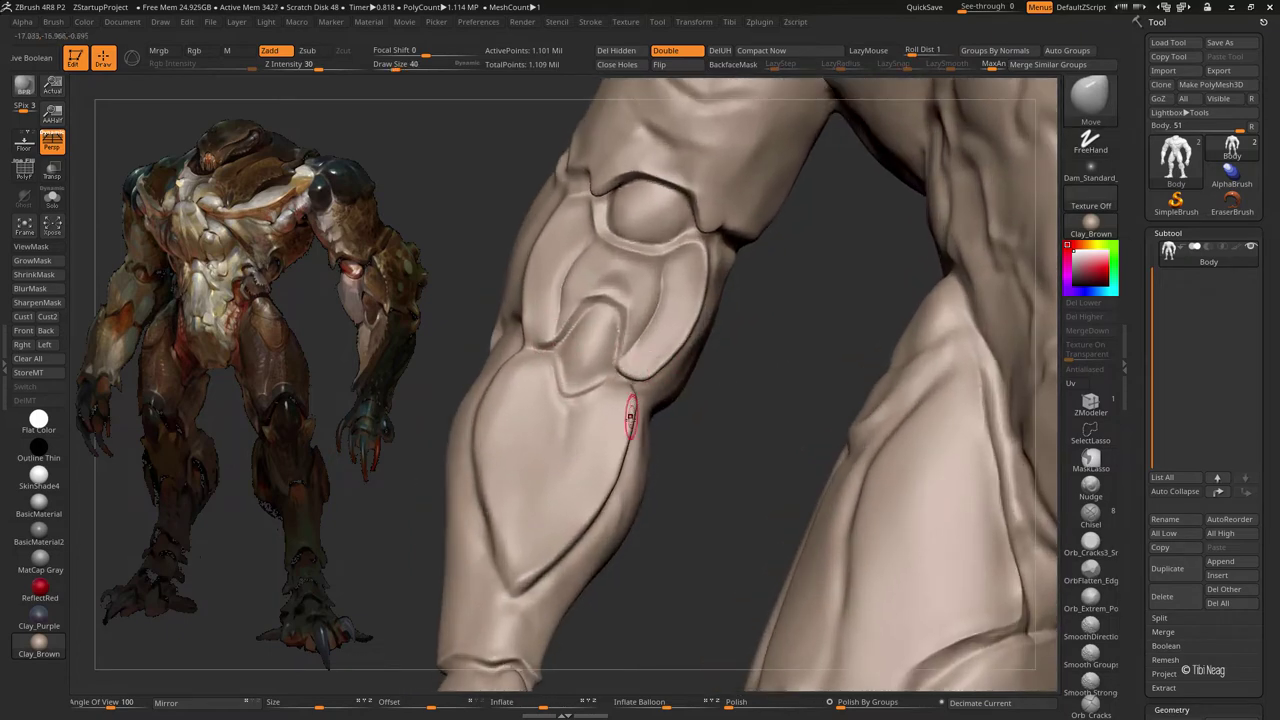
mouse_move(630, 418)
left_mouse_down()
mouse_move(642, 445)
mouse_move(623, 429)
mouse_move(477, 432)
mouse_move(600, 480)
mouse_move(617, 452)
left_mouse_up()
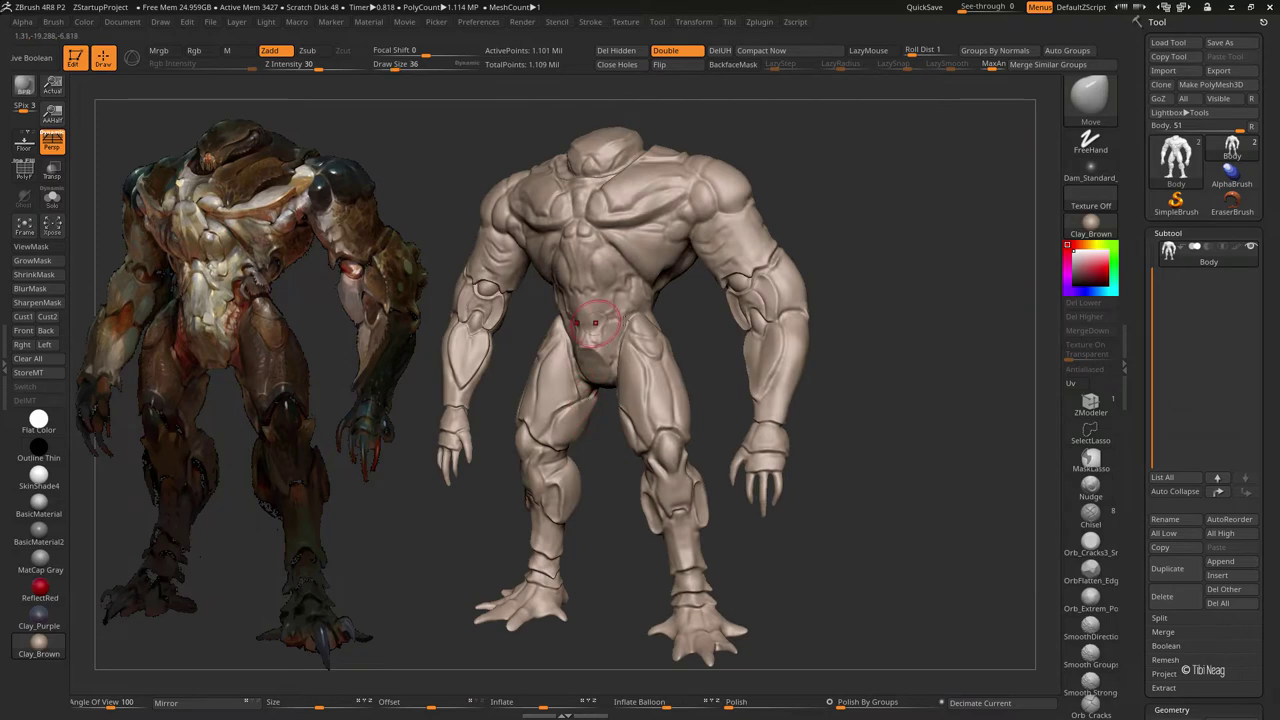
right_click_drag(634, 314, 565, 284, "alt")
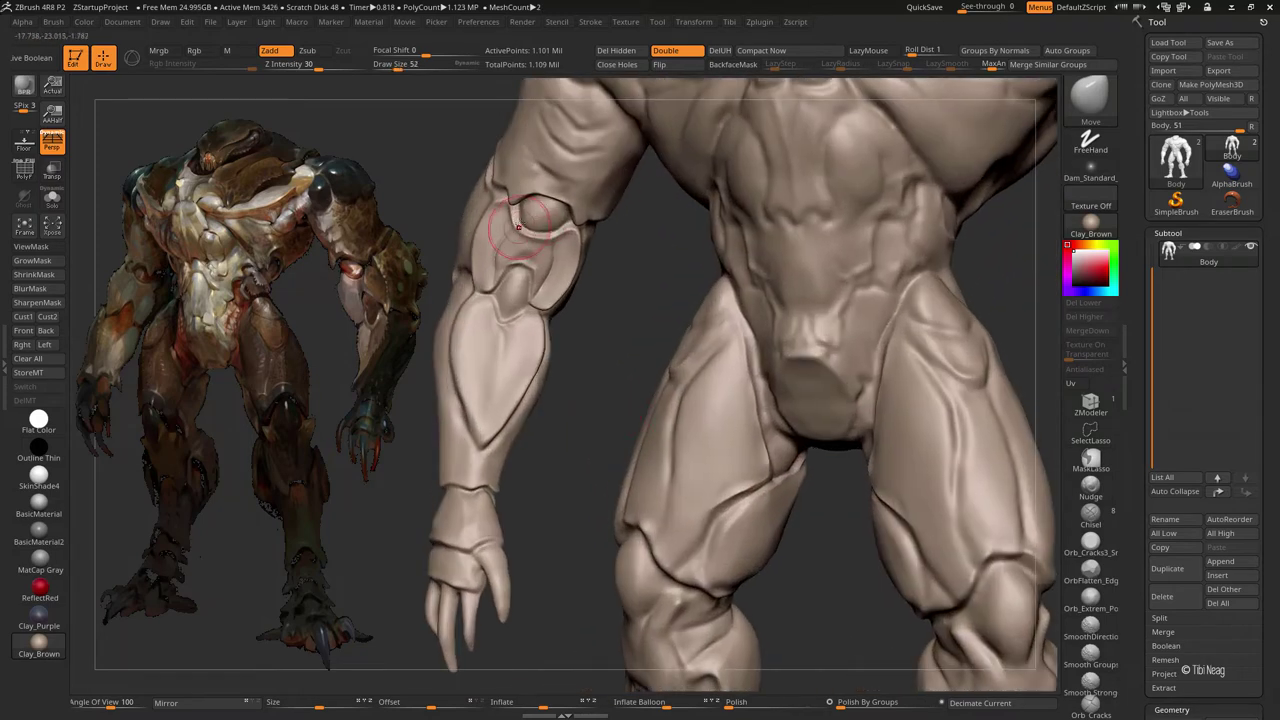
key("ctrl+z")
key("ctrl+shift+z")
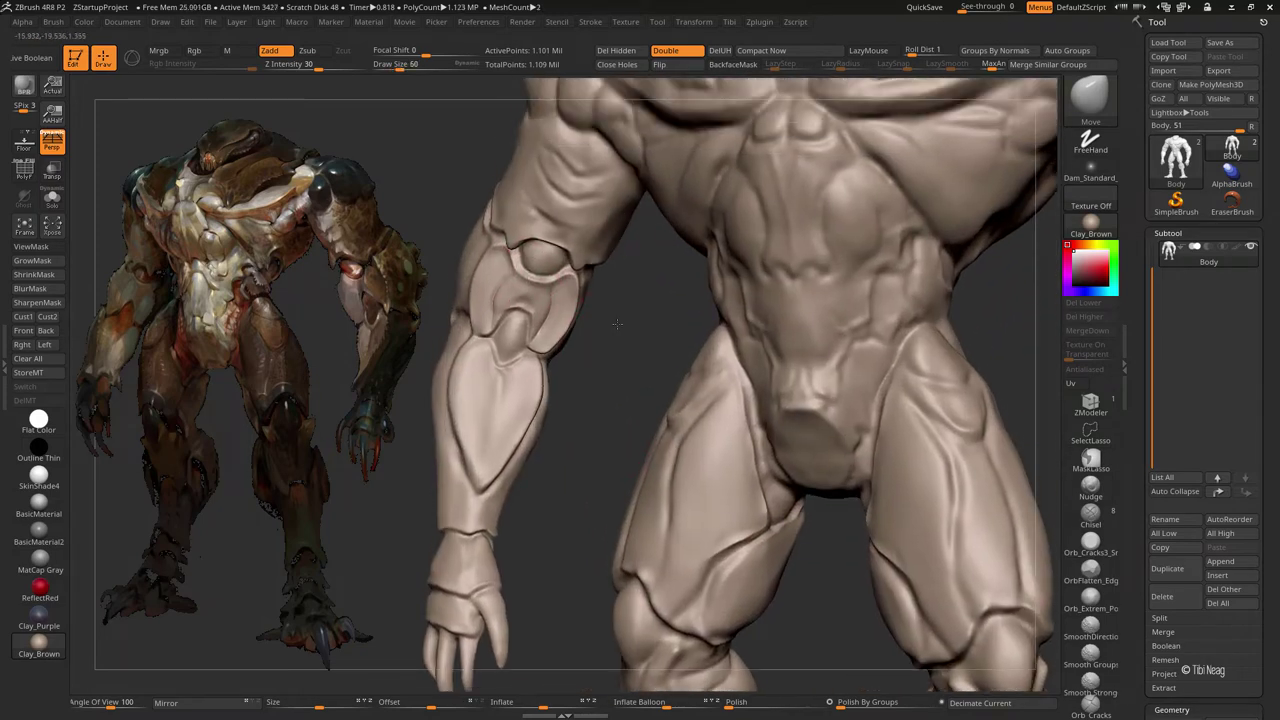
key("f")
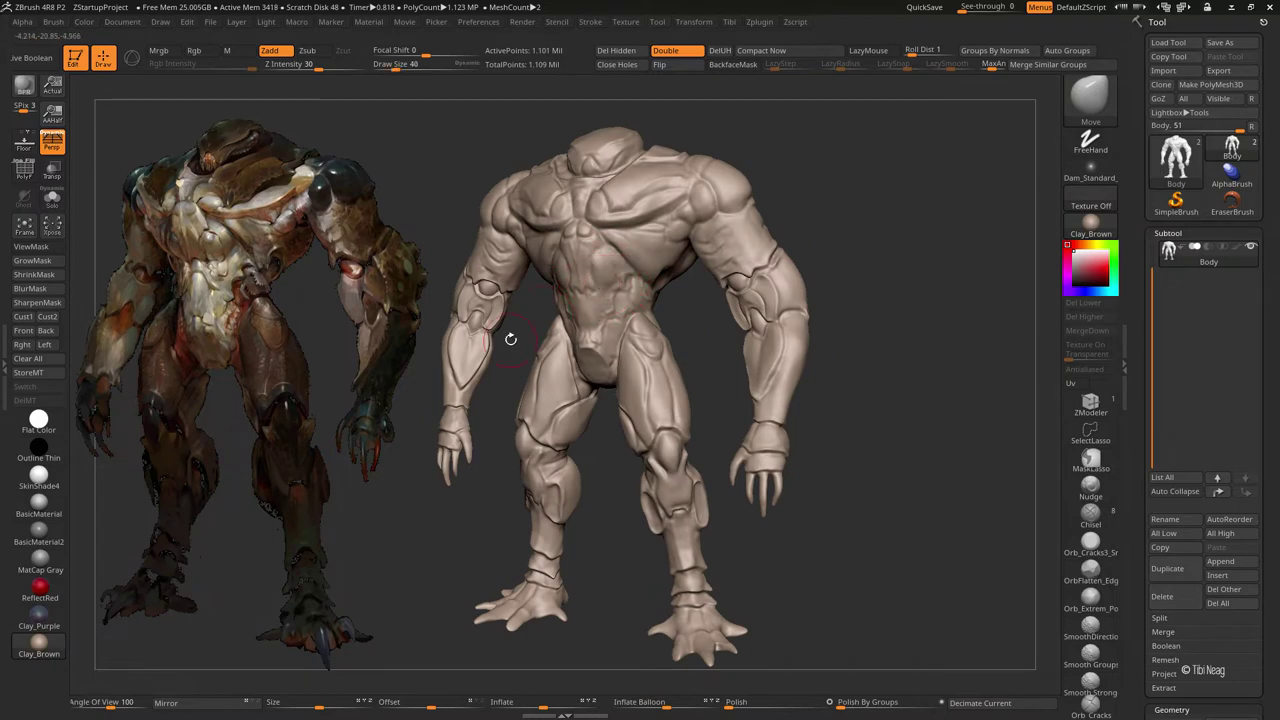
right_click_drag(510, 339, 602, 390, "alt")
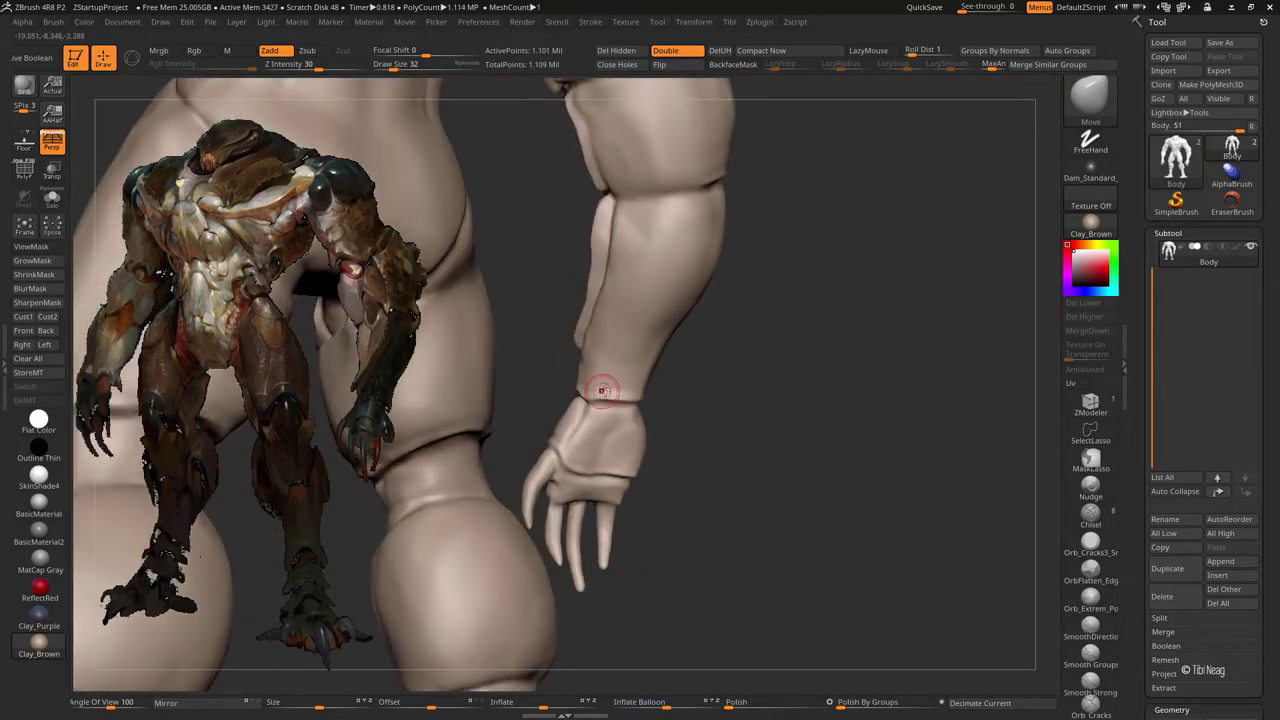
- Paint a MaskPen mask around the wrist and invert it to free the hand
key("ctrl+b")
type("M")
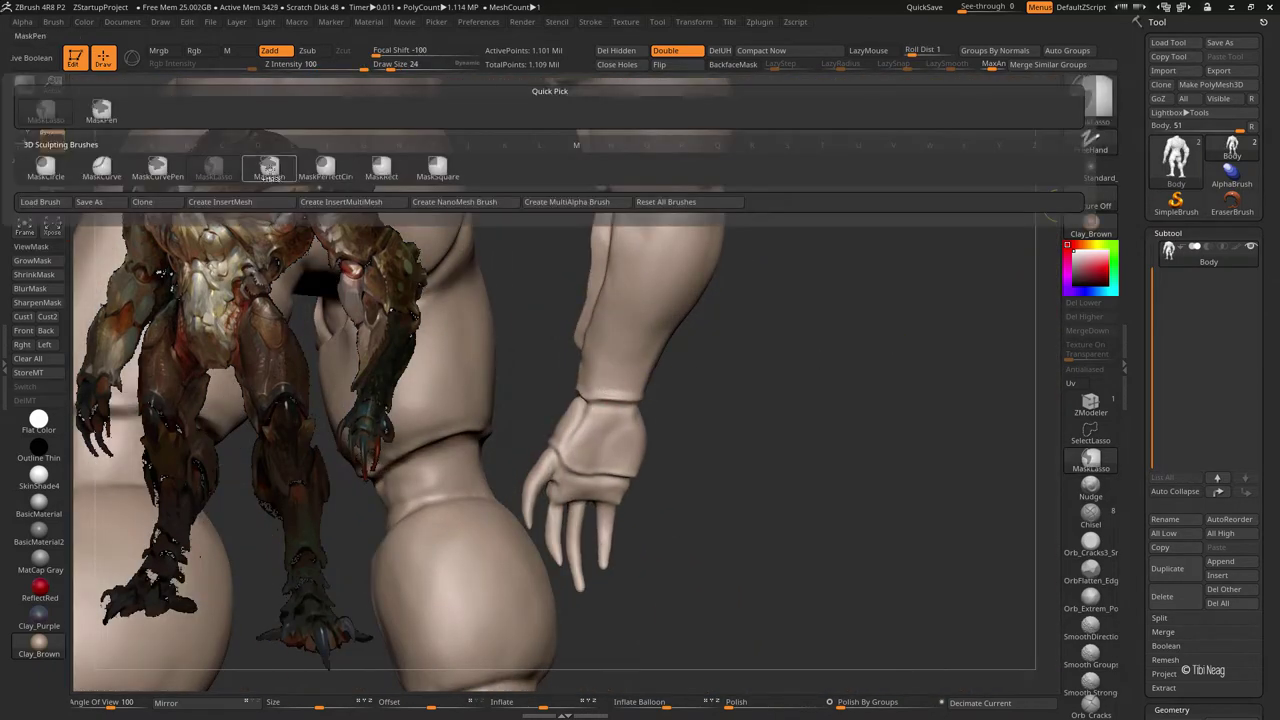
left_click(270, 170)
right_click_drag(300, 300, 420, 400, "alt")
key("f")
mouse_move(491, 437)
right_mouse_down("alt")
mouse_move(487, 494)
mouse_move(468, 414)
right_mouse_up("alt")
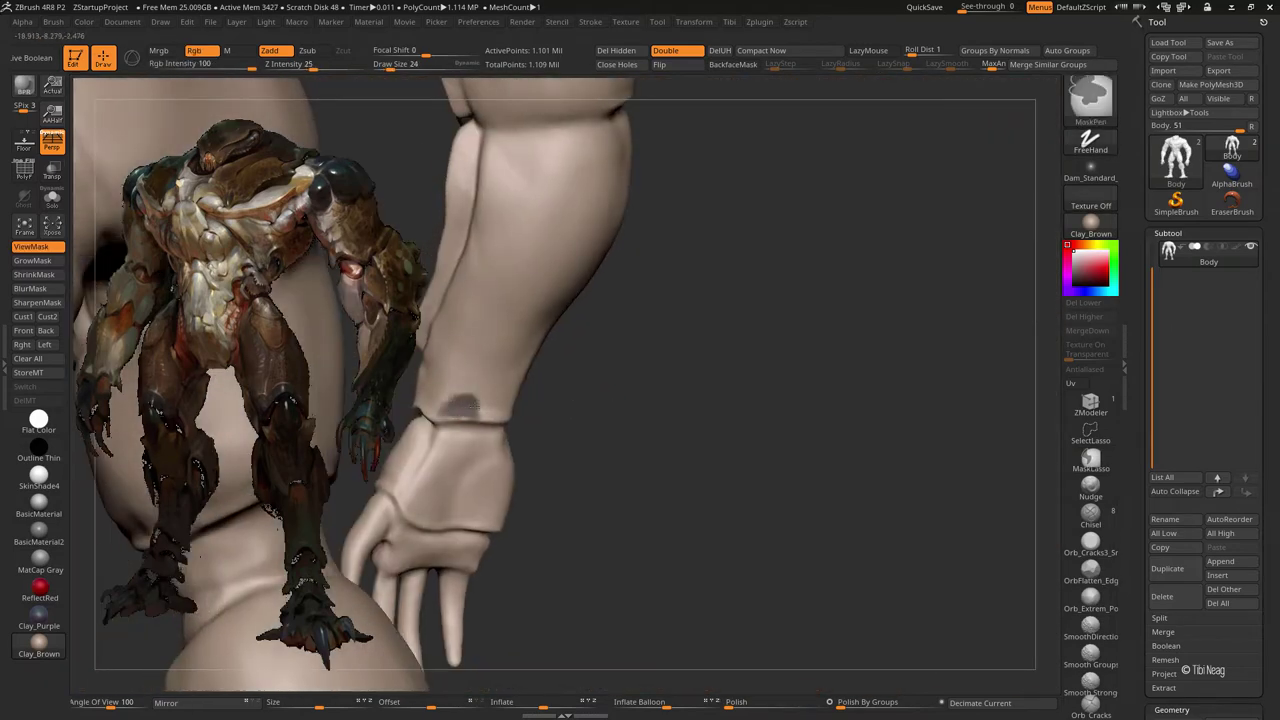
key("w")
- Adjust the hand at the wrist with Transpose Move, then clear the mask
mouse_move(483, 420)
right_mouse_down()
mouse_move(529, 587)
mouse_move(527, 420)
right_mouse_up()
left_click(527, 420)
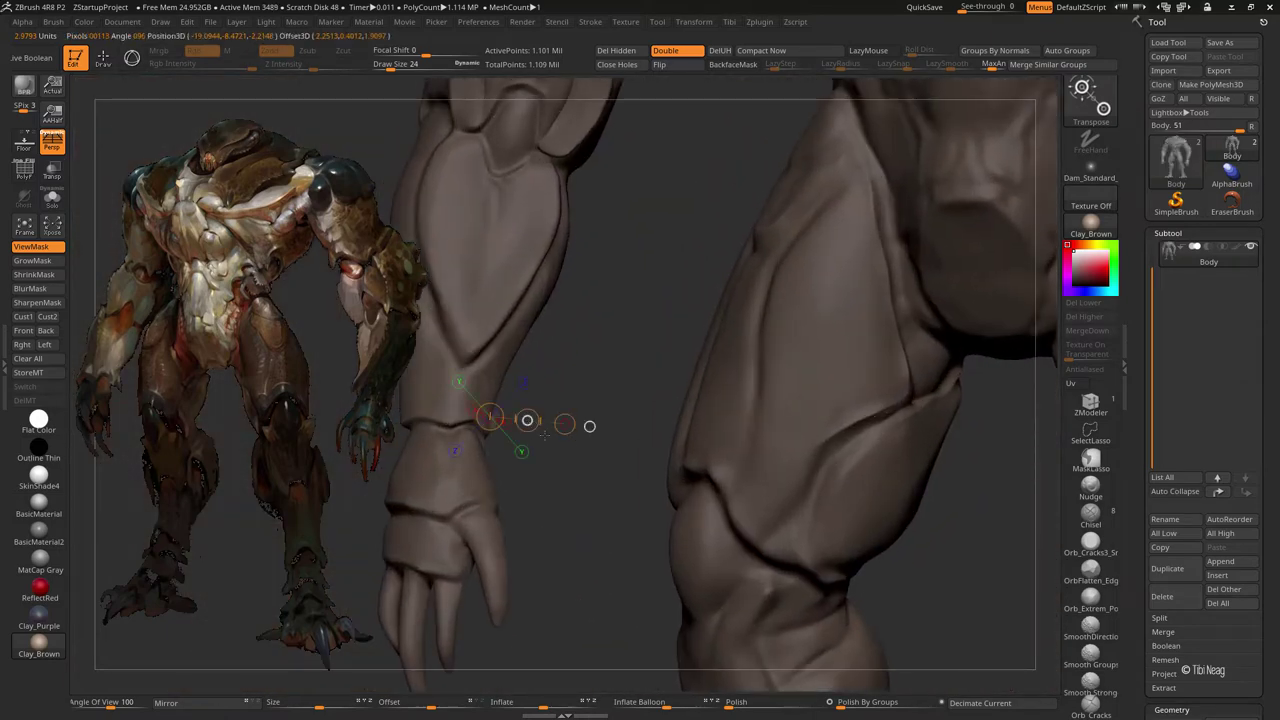
key("q")
left_click_drag(560, 420, 578, 400, "ctrl")
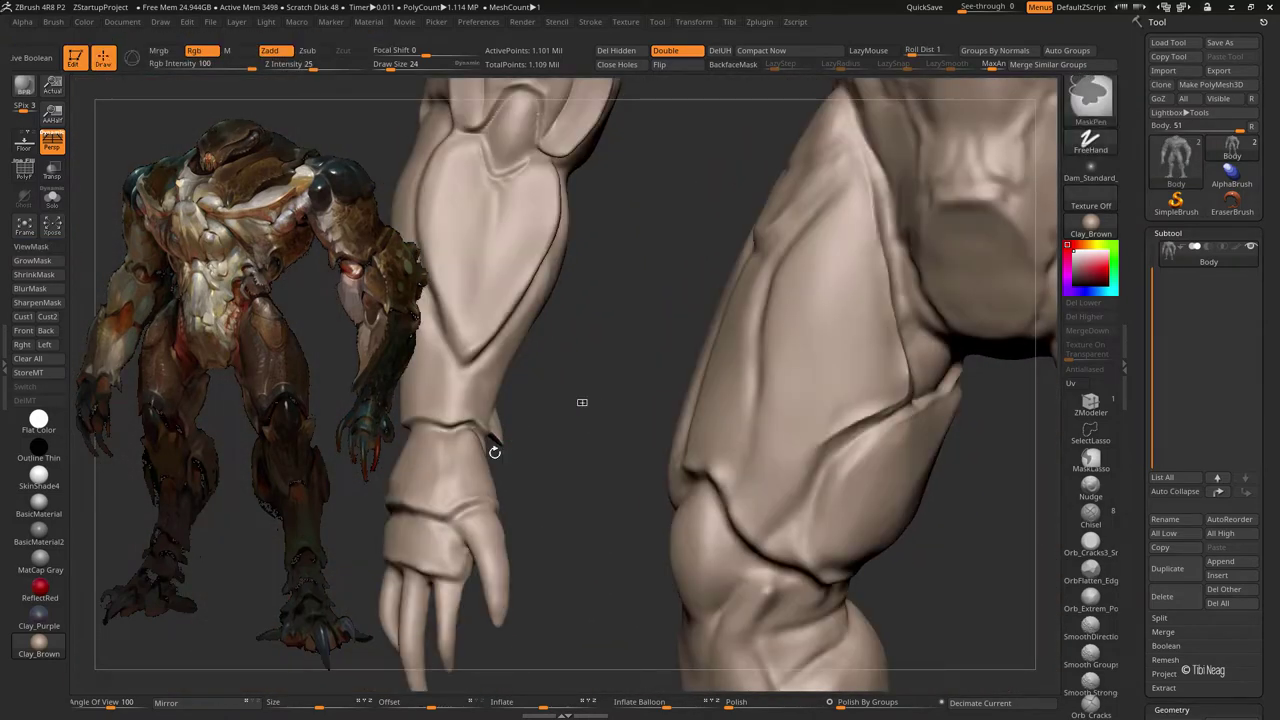
right_click_drag(494, 452, 523, 413)
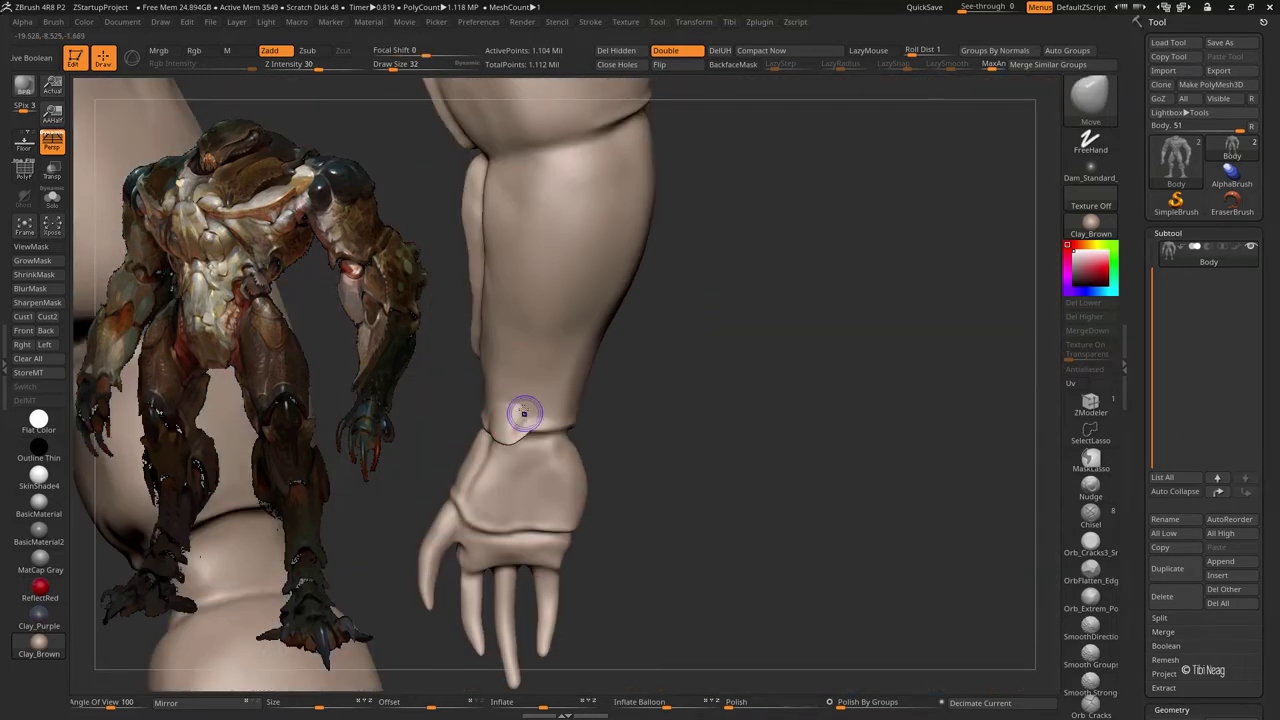
mouse_move(649, 420)
right_mouse_down()
mouse_move(500, 428)
mouse_move(683, 374)
mouse_move(462, 318)
mouse_move(1009, 297)
mouse_move(703, 417)
mouse_move(480, 294)
right_mouse_up()
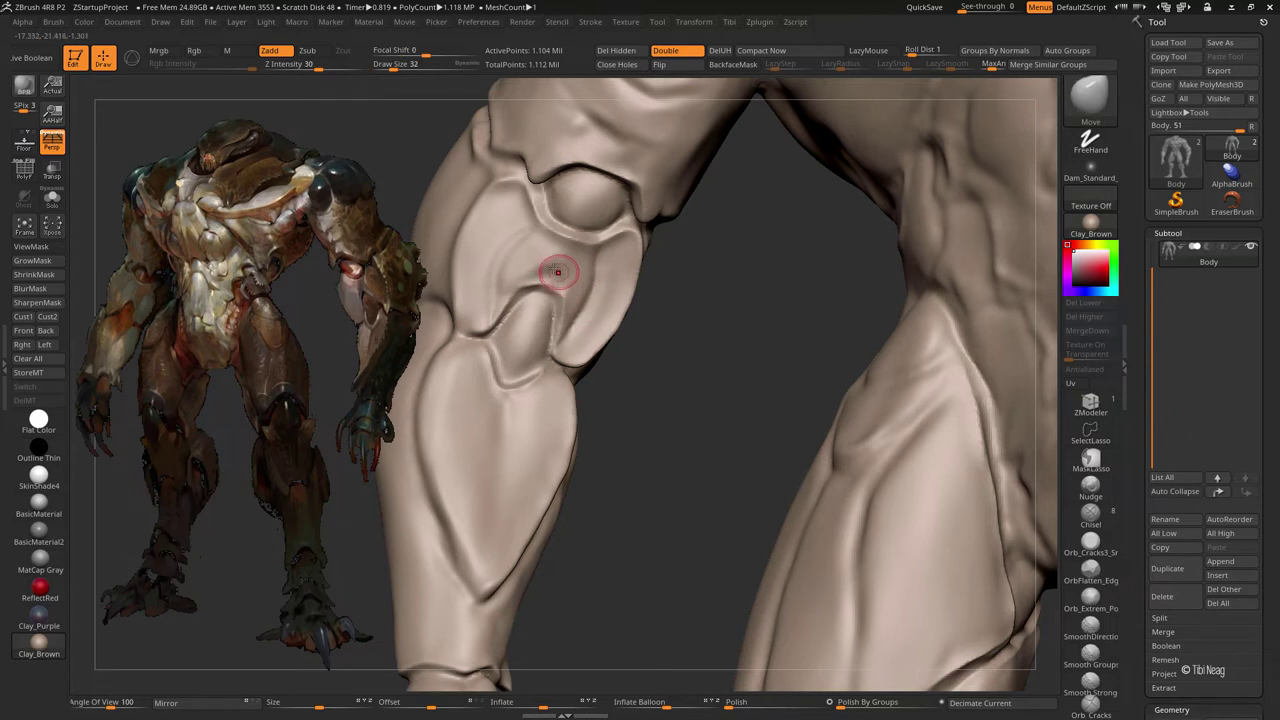
- Add a Clay stroke of volume to the forearm near the elbow
left_click_drag(519, 269, 584, 270)
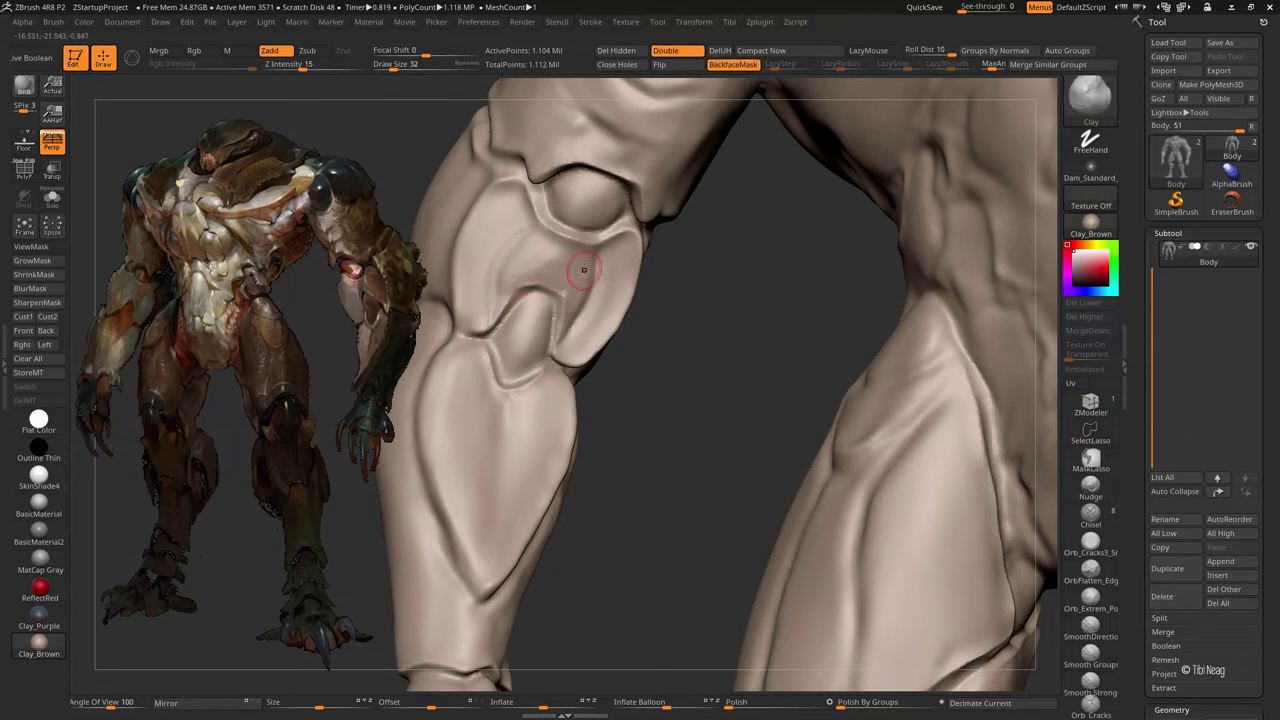
key("f")
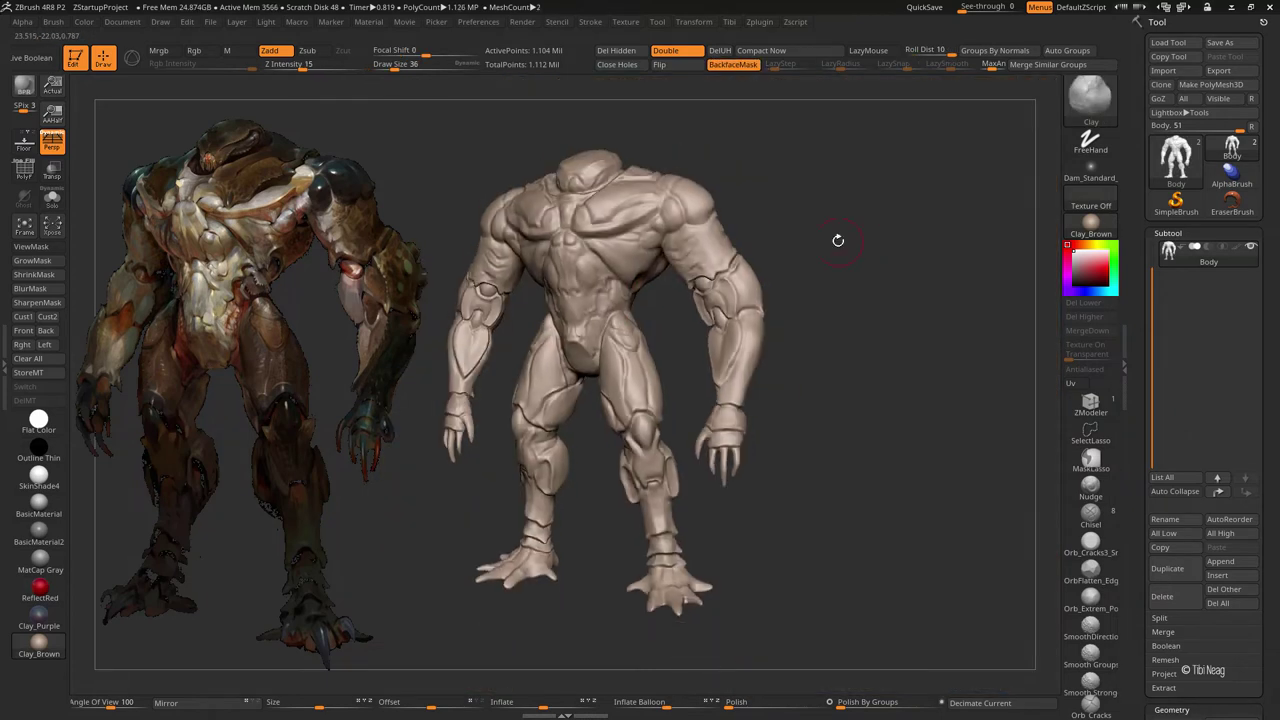
left_click_drag(864, 201, 906, 268, "alt")
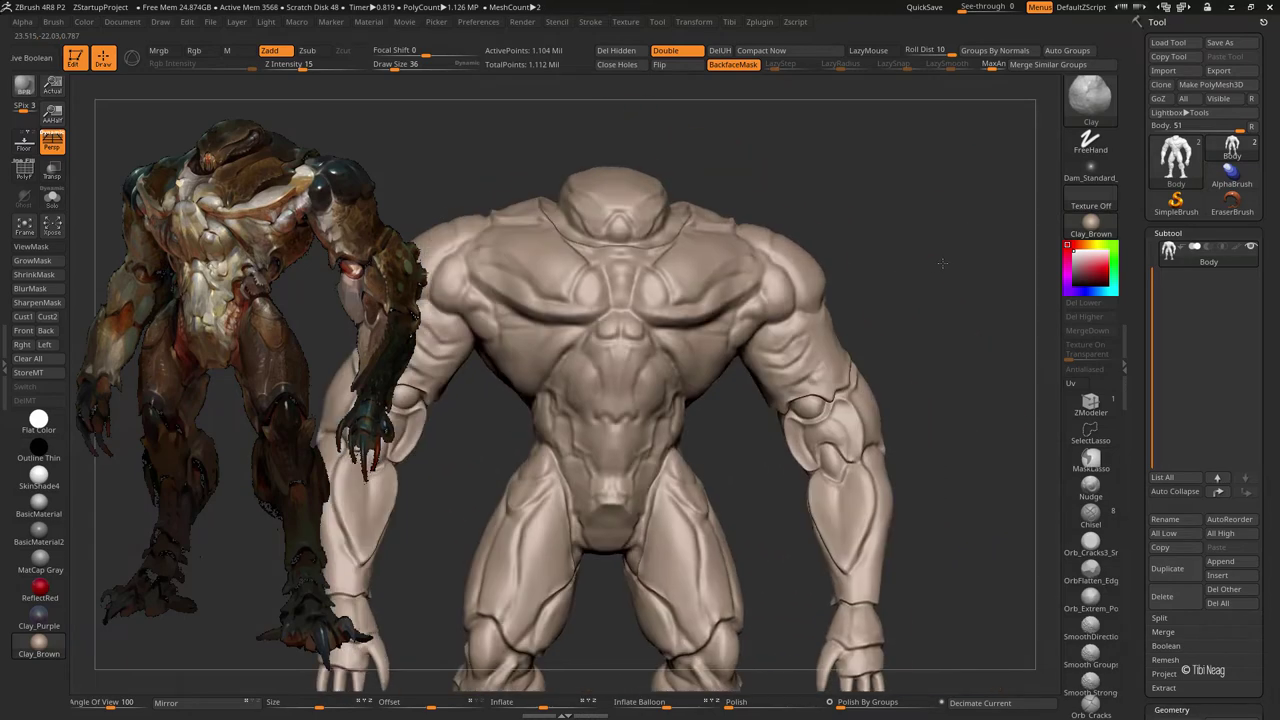
- Try the Move and DamStandard brushes while turning to a three-quarter torso and shoulder view
key("b")
key("m")
key("v")
mouse_move(906, 268)
left_mouse_down()
mouse_move(907, 293)
mouse_move(400, 241)
mouse_move(474, 277)
mouse_move(429, 478)
mouse_move(611, 509)
mouse_move(587, 495)
mouse_move(591, 360)
left_mouse_up()
key("b")
key("d")
key("s")
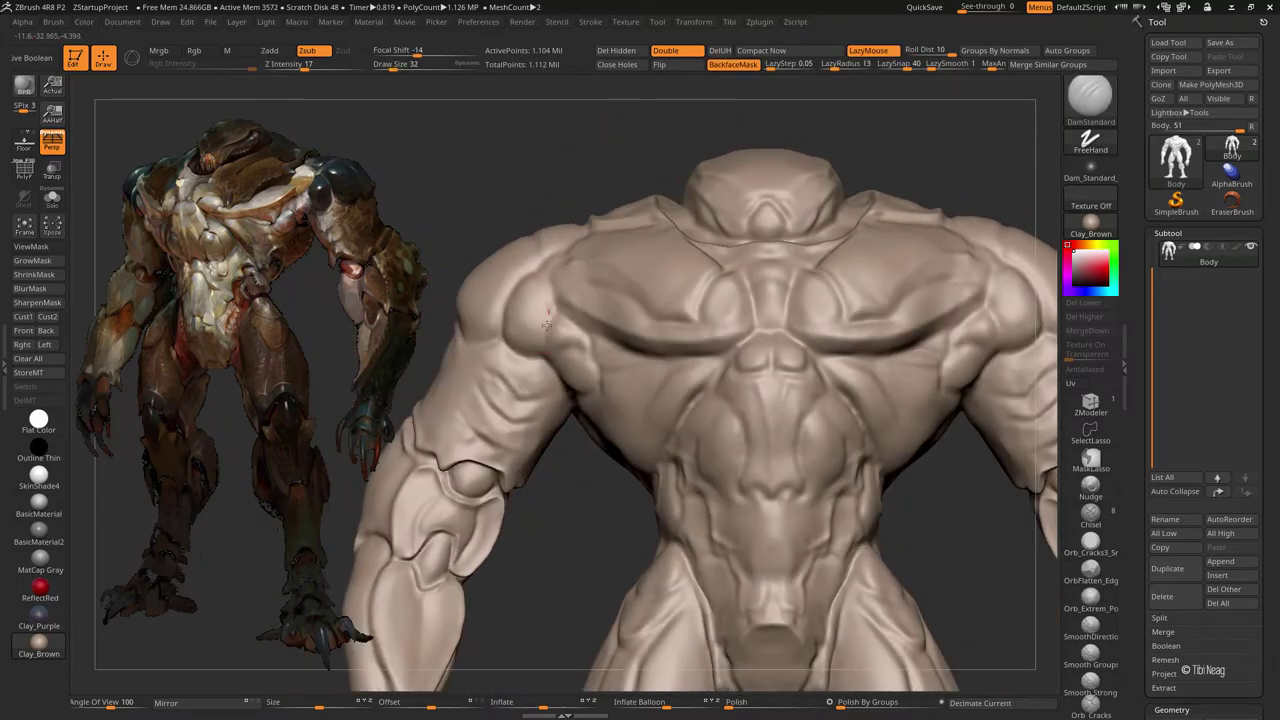
mouse_move(574, 409)
left_mouse_down()
mouse_move(608, 386)
mouse_move(576, 487)
mouse_move(520, 373)
left_mouse_up()
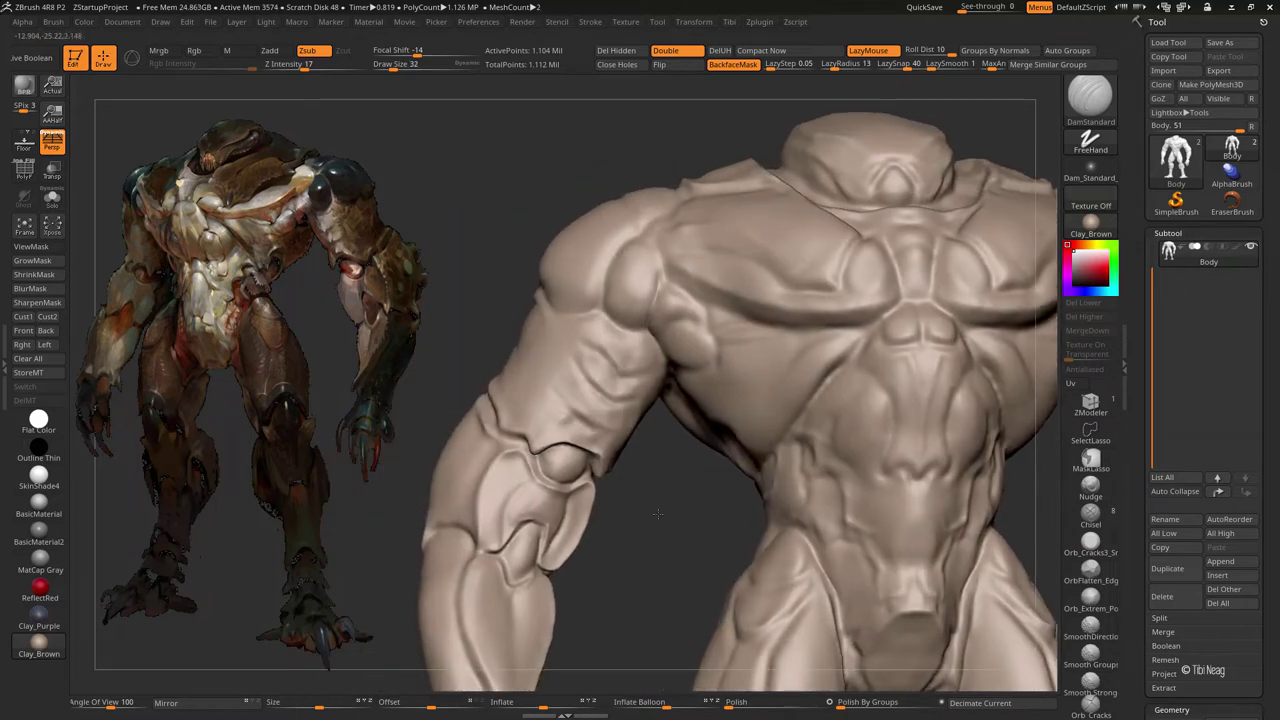
key("f")
left_click_drag(520, 329, 538, 410)
mouse_move(478, 297)
left_mouse_down()
mouse_move(491, 257)
mouse_move(584, 377)
left_mouse_up()
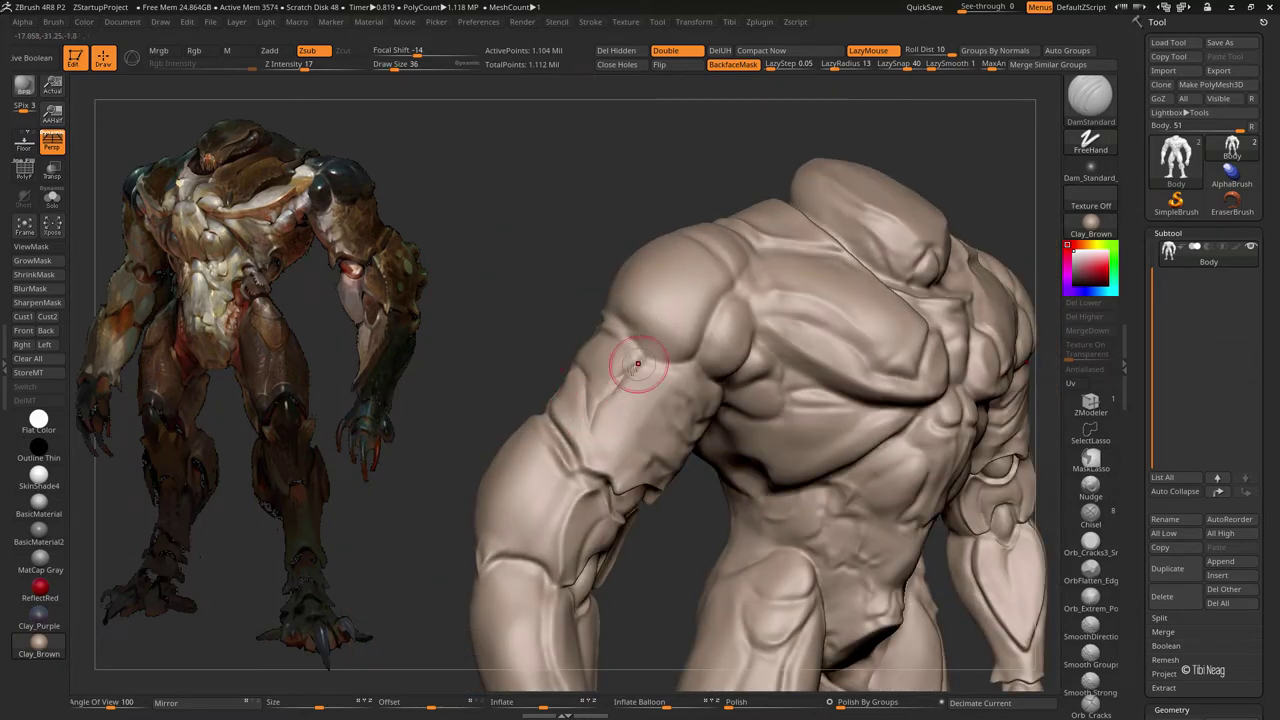
- Mask the shoulder, invert the mask, and reposition the shoulder with Transpose Move
key("b")
key("c")
key("l")
key("f")
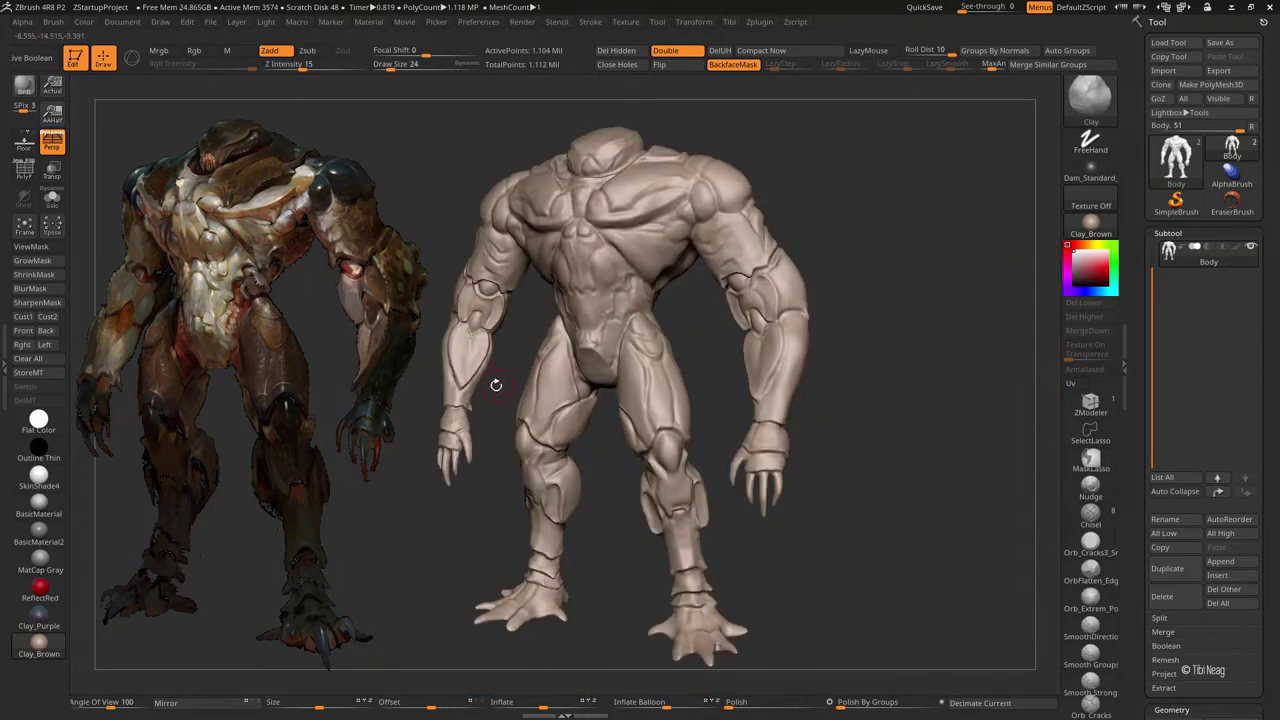
mouse_move(426, 209)
right_mouse_down("ctrl")
mouse_move(529, 357)
mouse_move(571, 343)
mouse_move(590, 316)
right_mouse_up("ctrl")
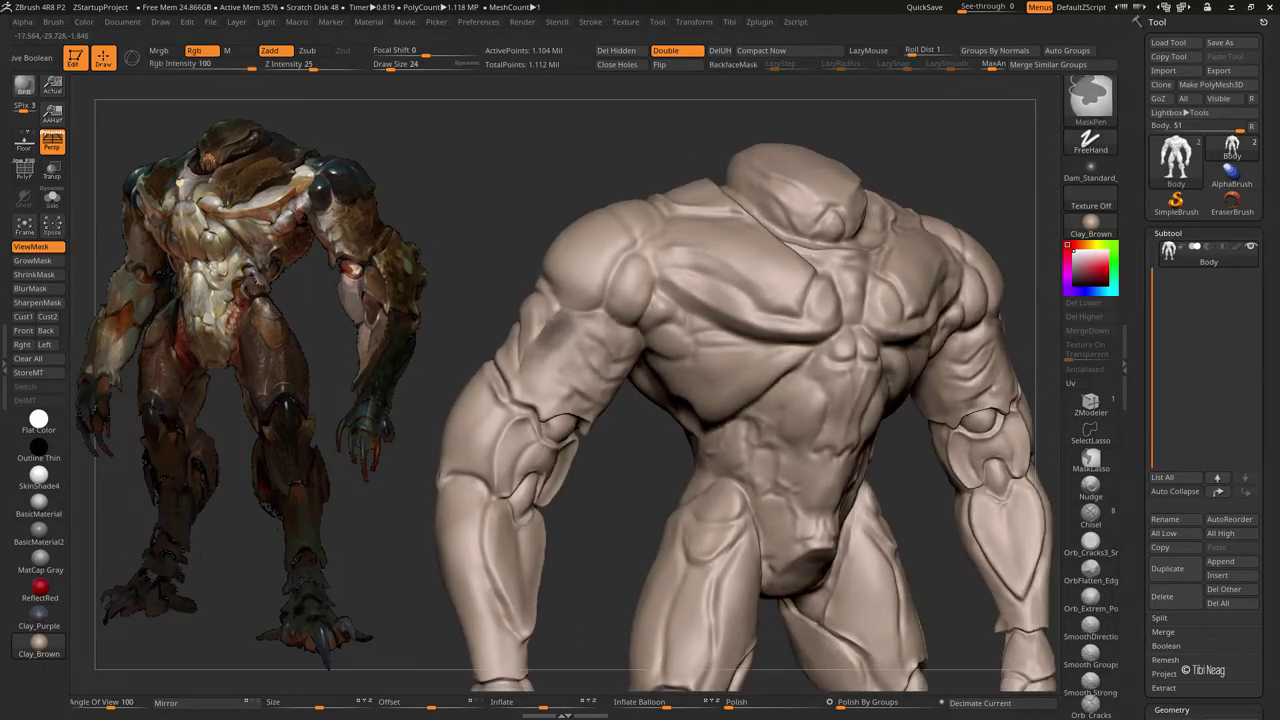
left_click_drag(538, 358, 583, 334, "ctrl")
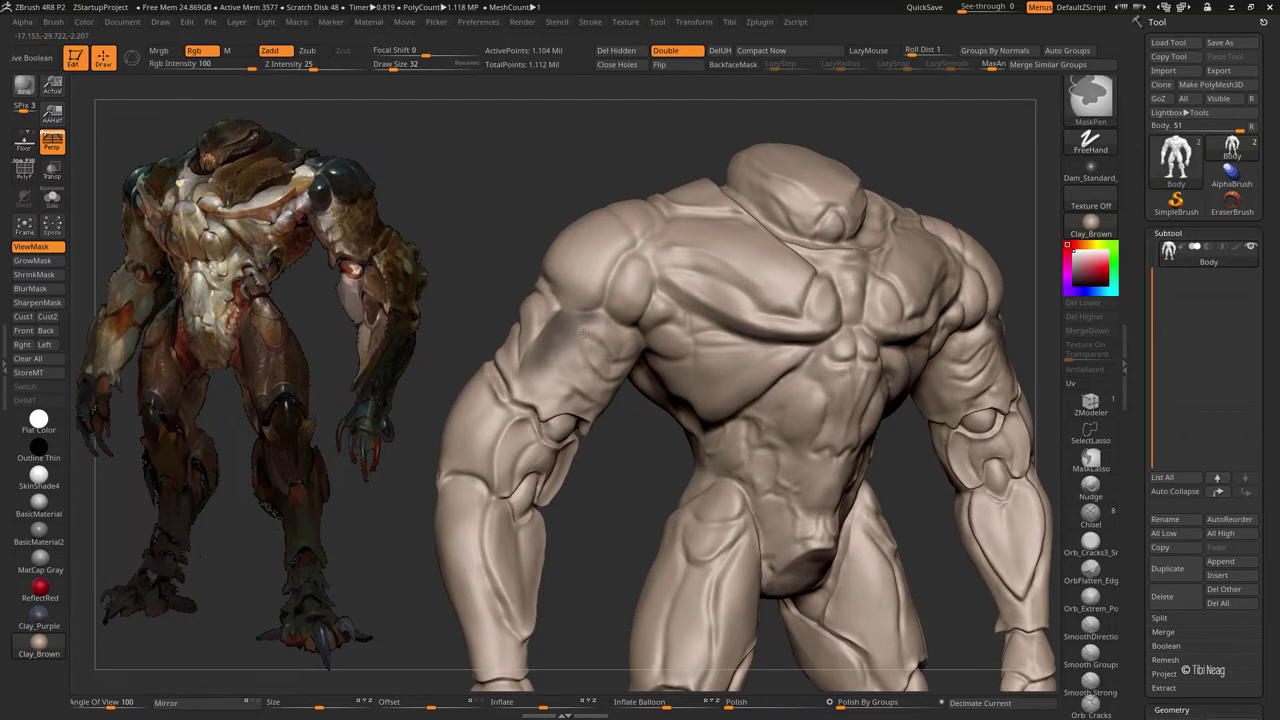
key("w")
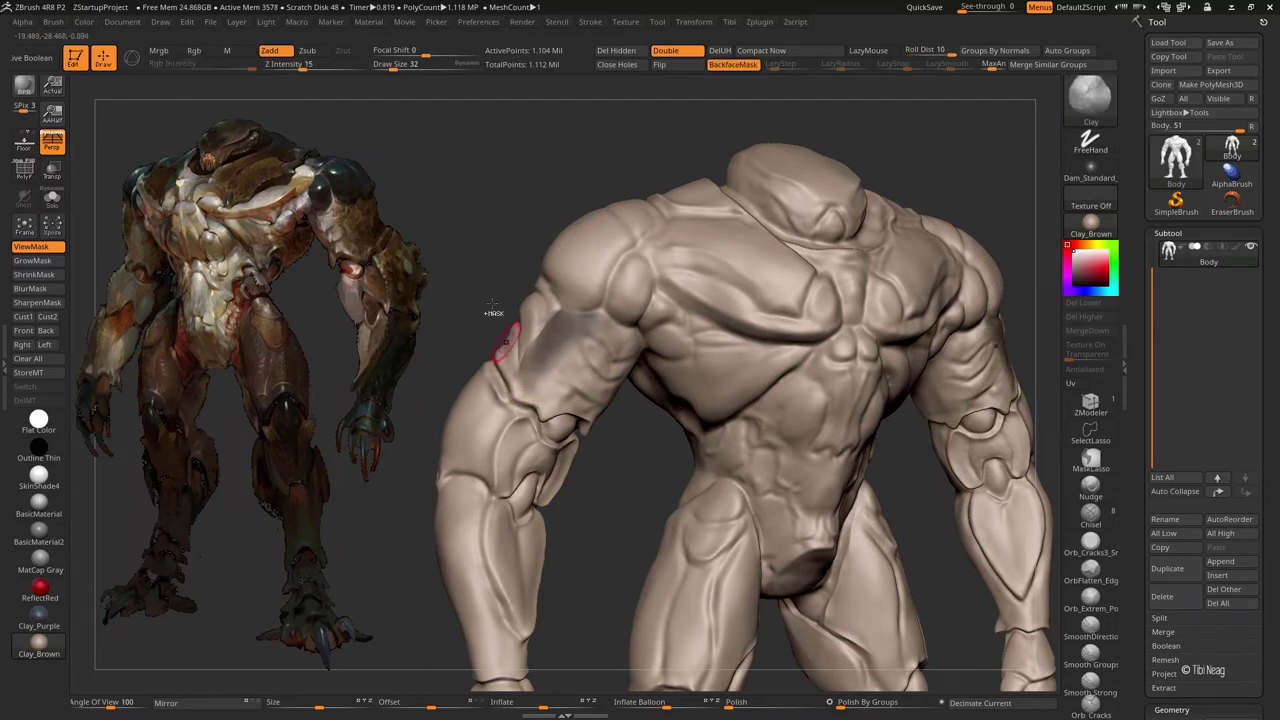
left_click_drag(470, 200, 500, 310)
- Clear the body mask and Shift-smooth the built-up shoulder
key("f")
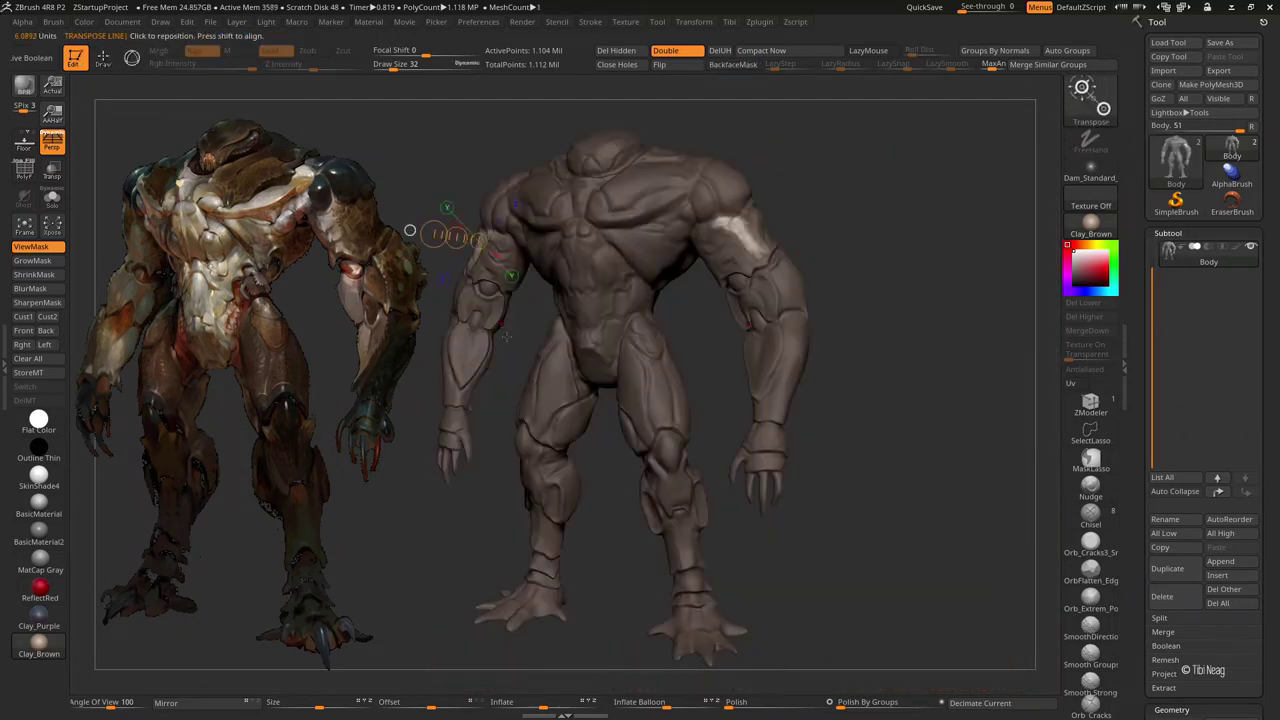
key("q")
mouse_move(857, 231)
right_mouse_down()
mouse_move(546, 344)
mouse_move(449, 289)
right_mouse_up()
key("ctrl+shift+a")
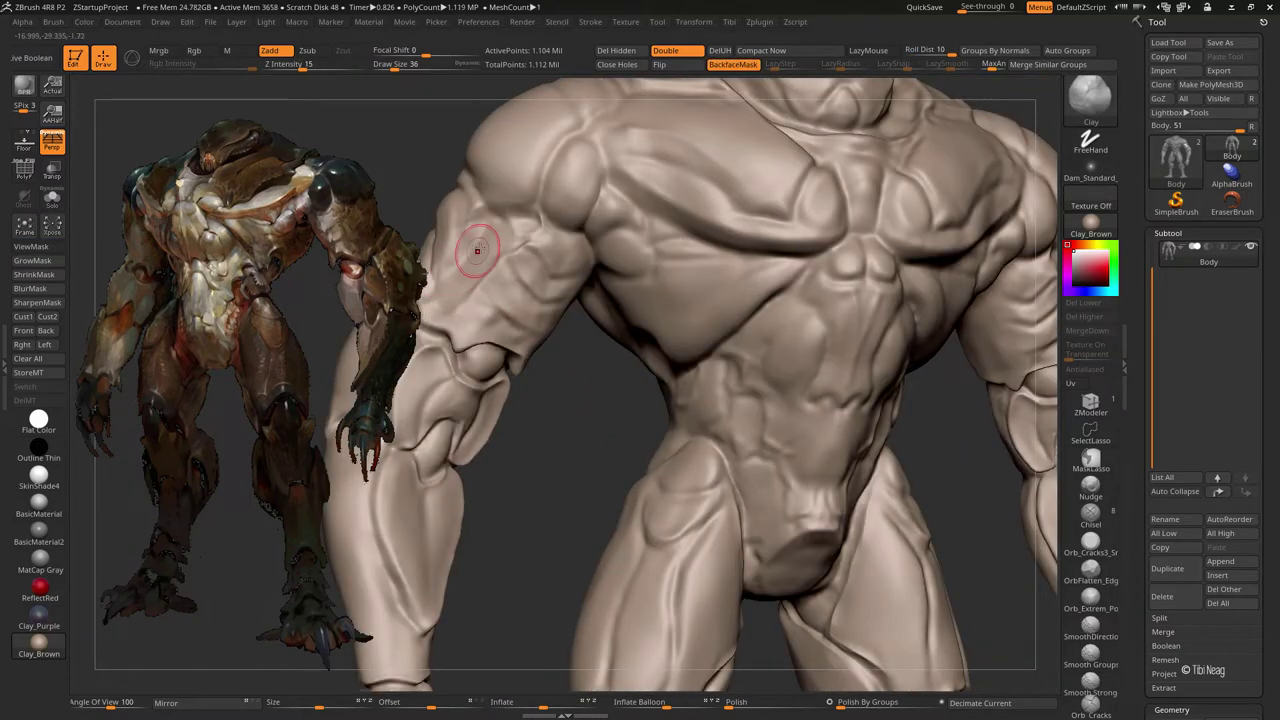
key("shift")
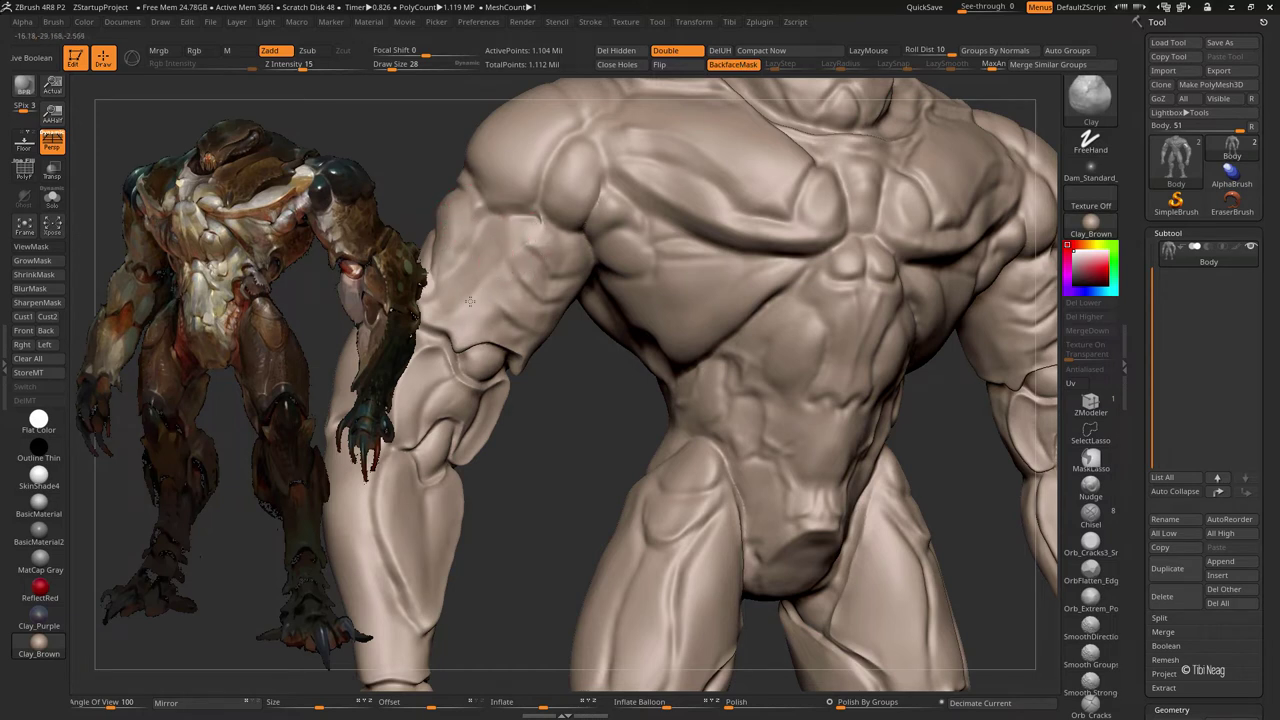
key("shift")
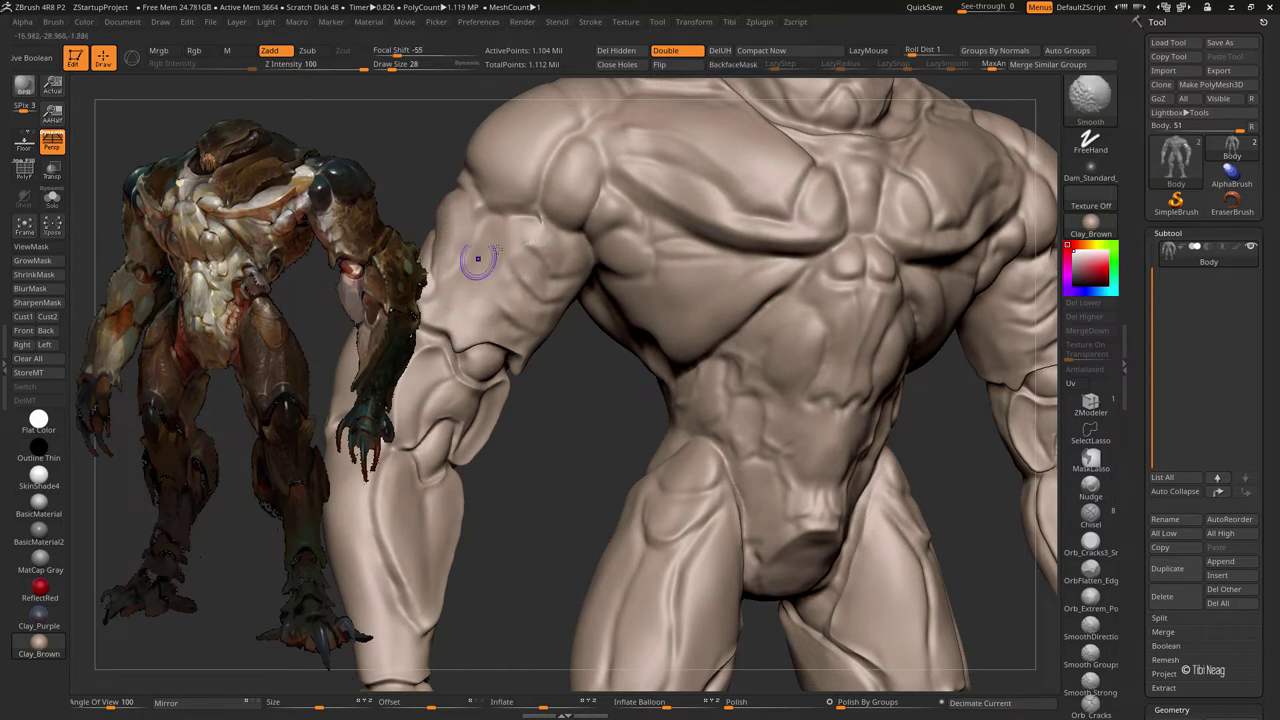
key("f")
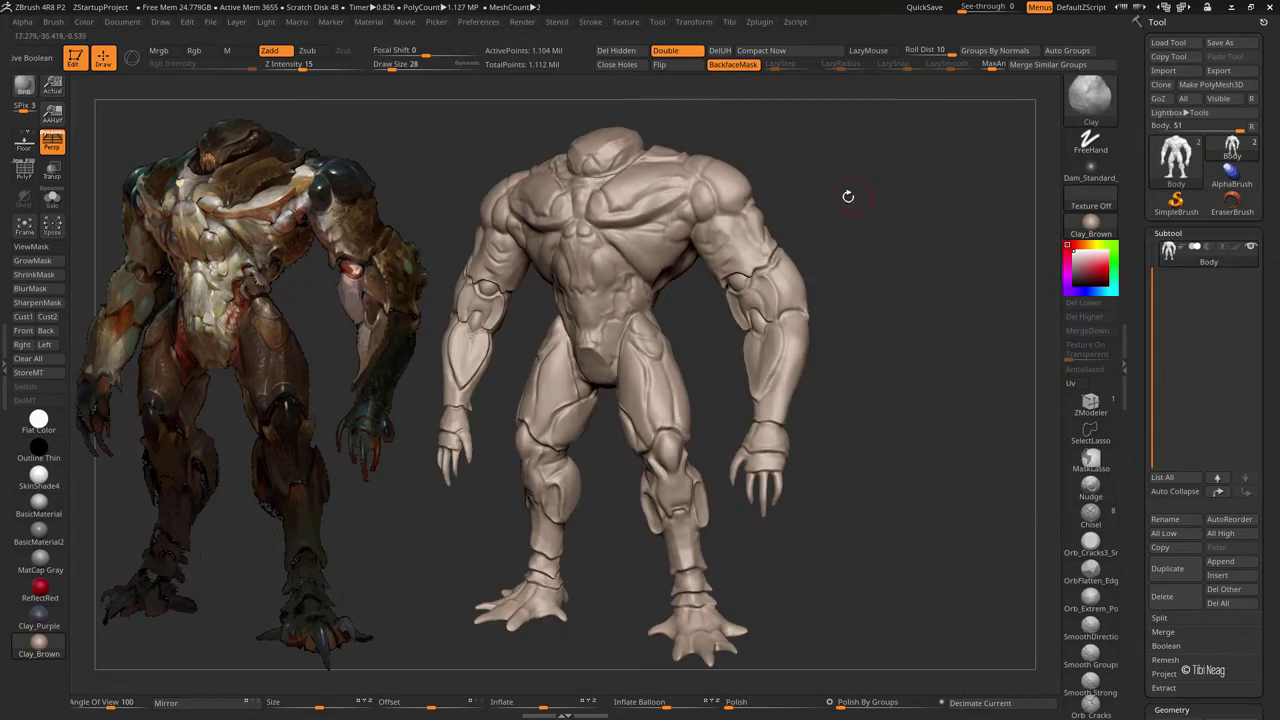
mouse_move(848, 196)
left_mouse_down("alt")
mouse_move(843, 242)
mouse_move(840, 194)
mouse_move(886, 197)
mouse_move(837, 249)
mouse_move(710, 273)
left_mouse_up("alt")
- Switch from hPolish to DamStandard with stroke smoothing radius 30, framing the torso and shoulder
key("b")
key("h")
key("p")
key("b")
key("d")
key("s")
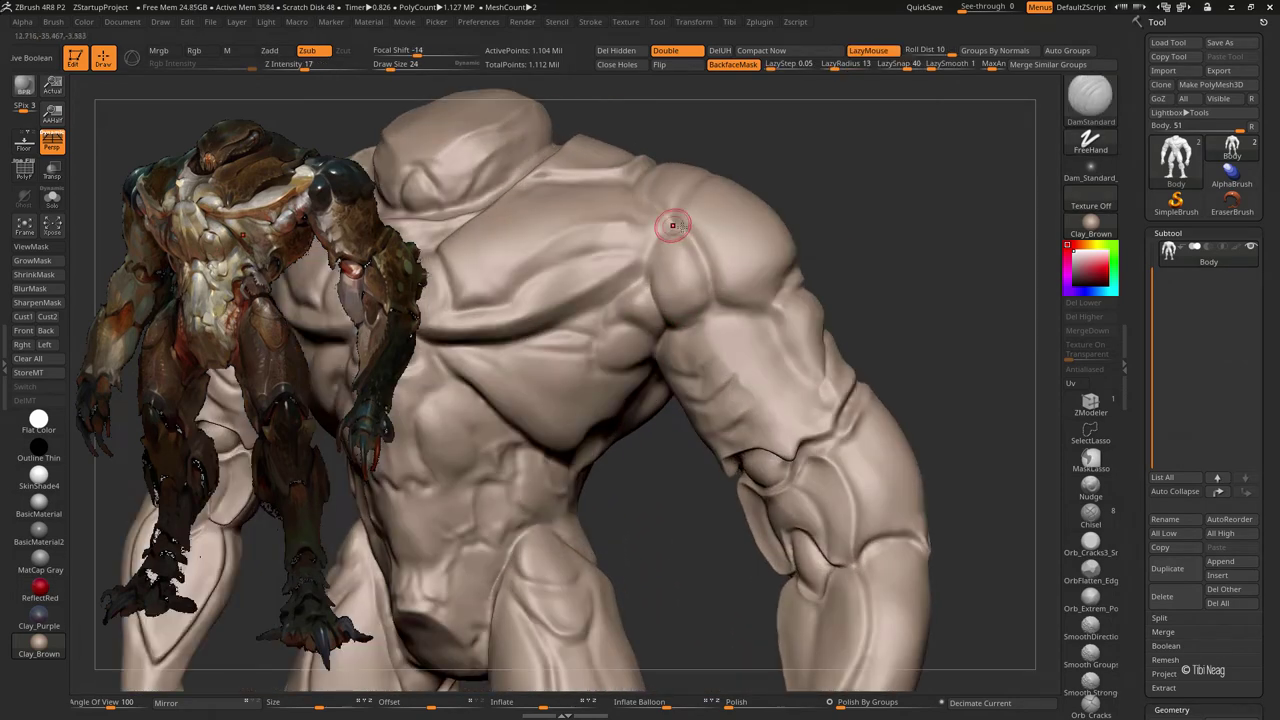
left_click_drag(846, 67, 856, 67)
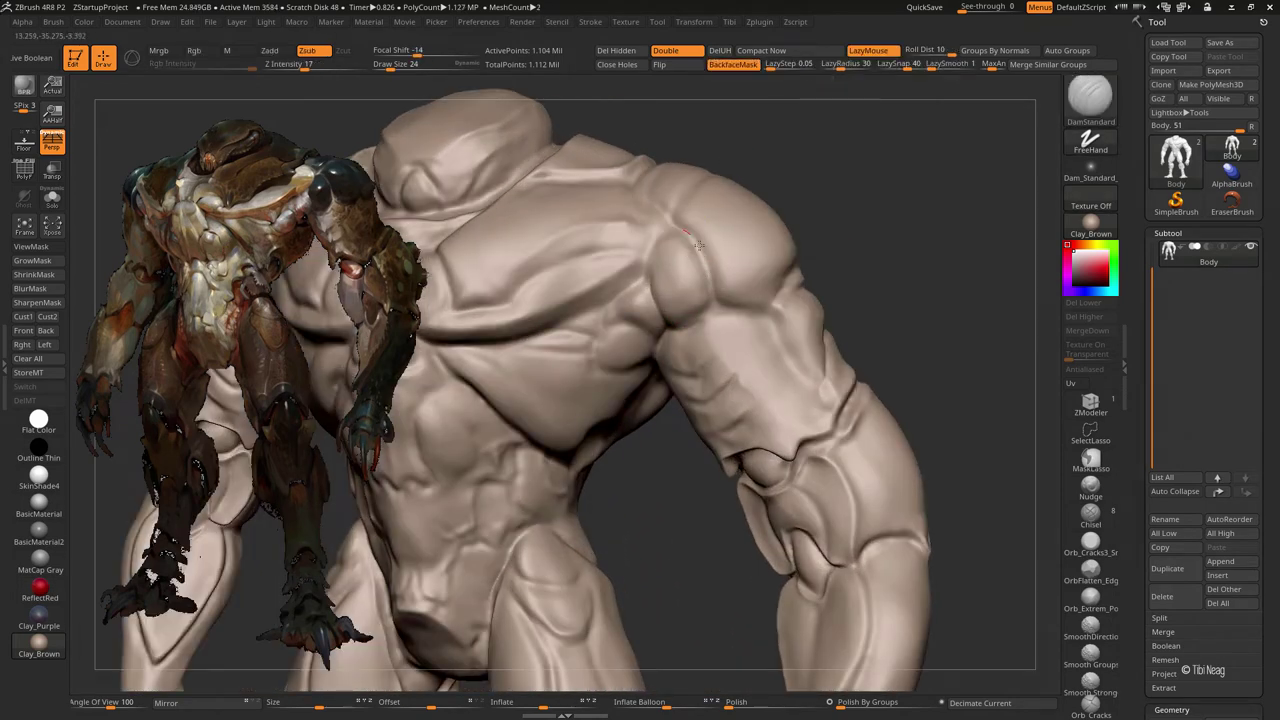
left_click_drag(720, 310, 707, 275)
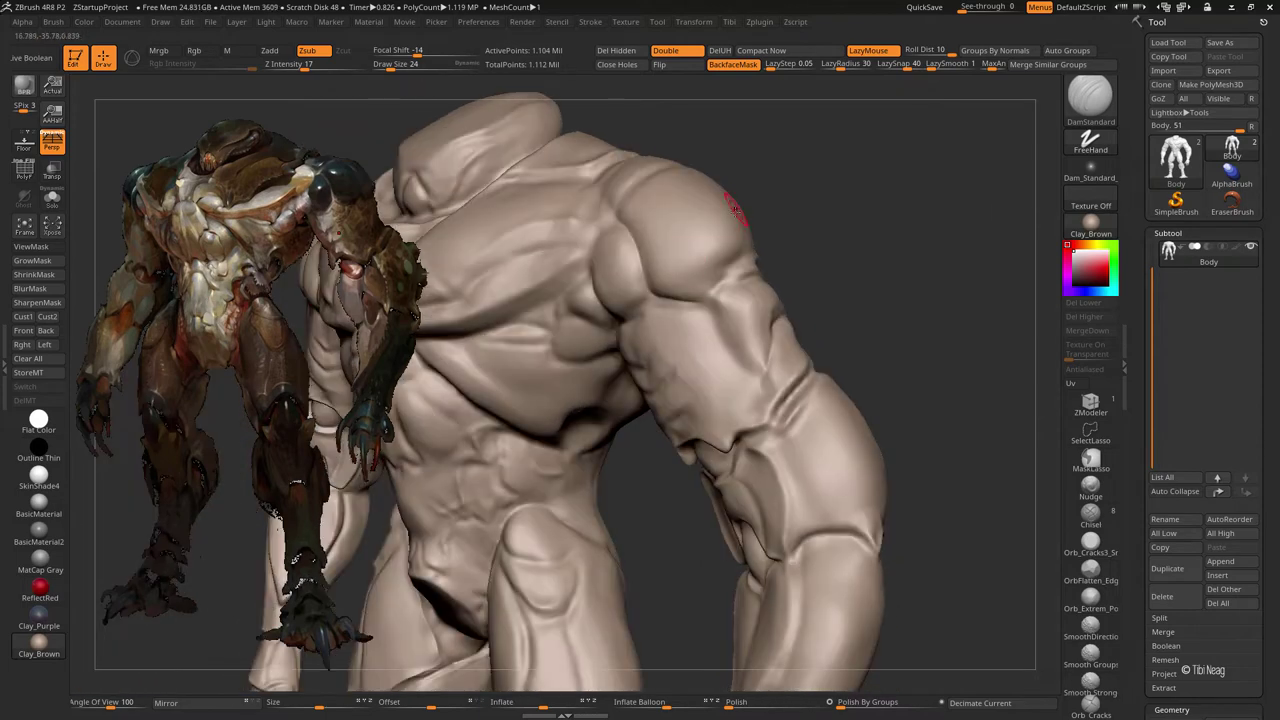
key("f")
right_click_drag(747, 207, 667, 199, "ctrl")
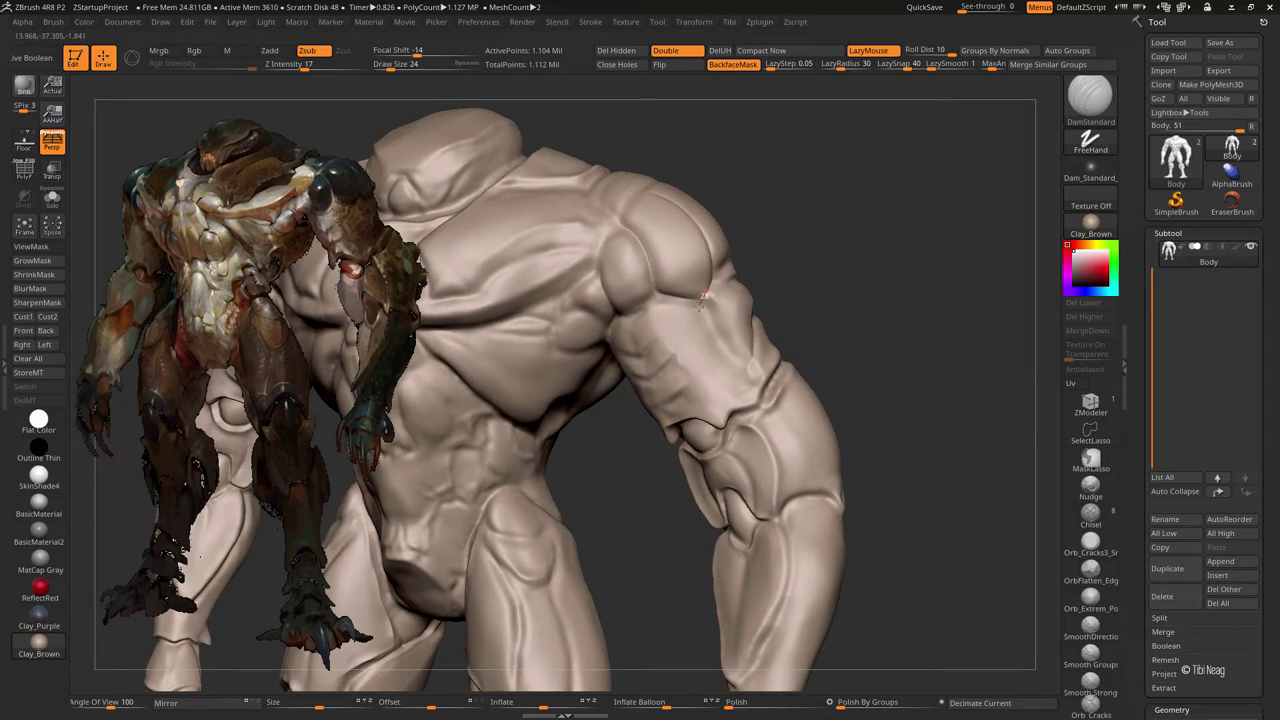
- Choose Alpha 51 as the brush stamp and undo the stray shoulder groove
left_click(1090, 168)
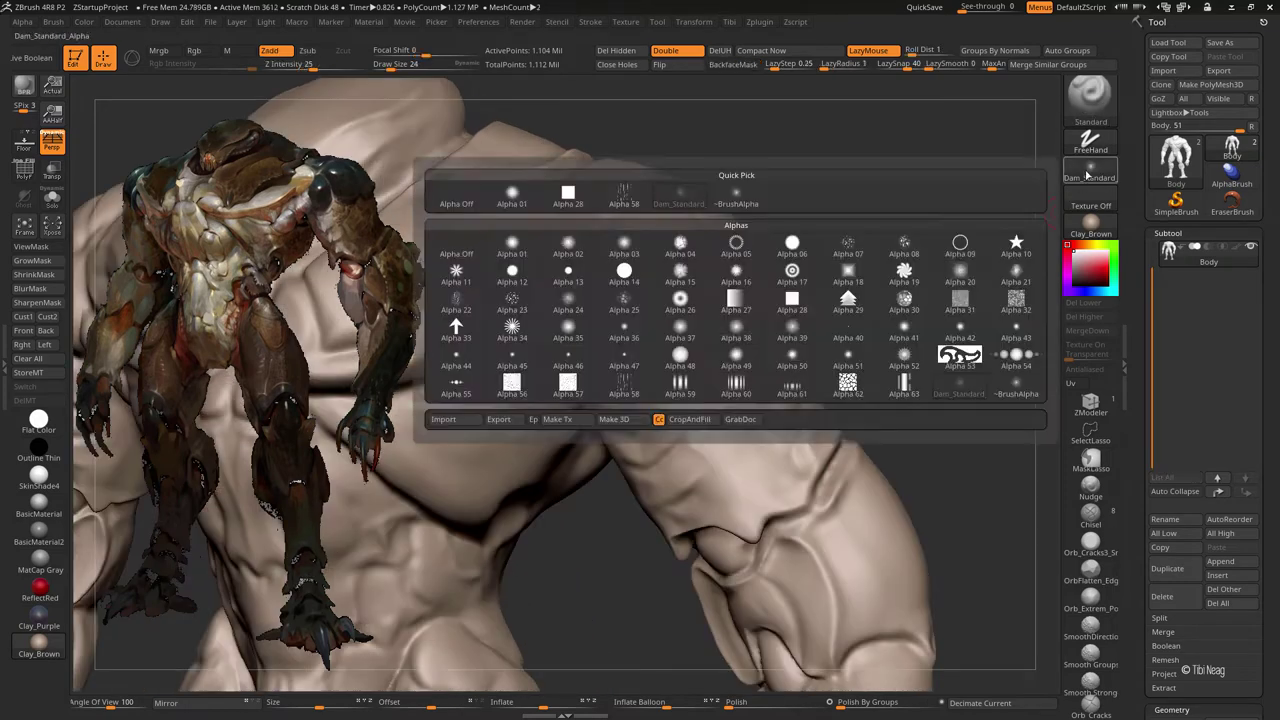
left_click(848, 355)
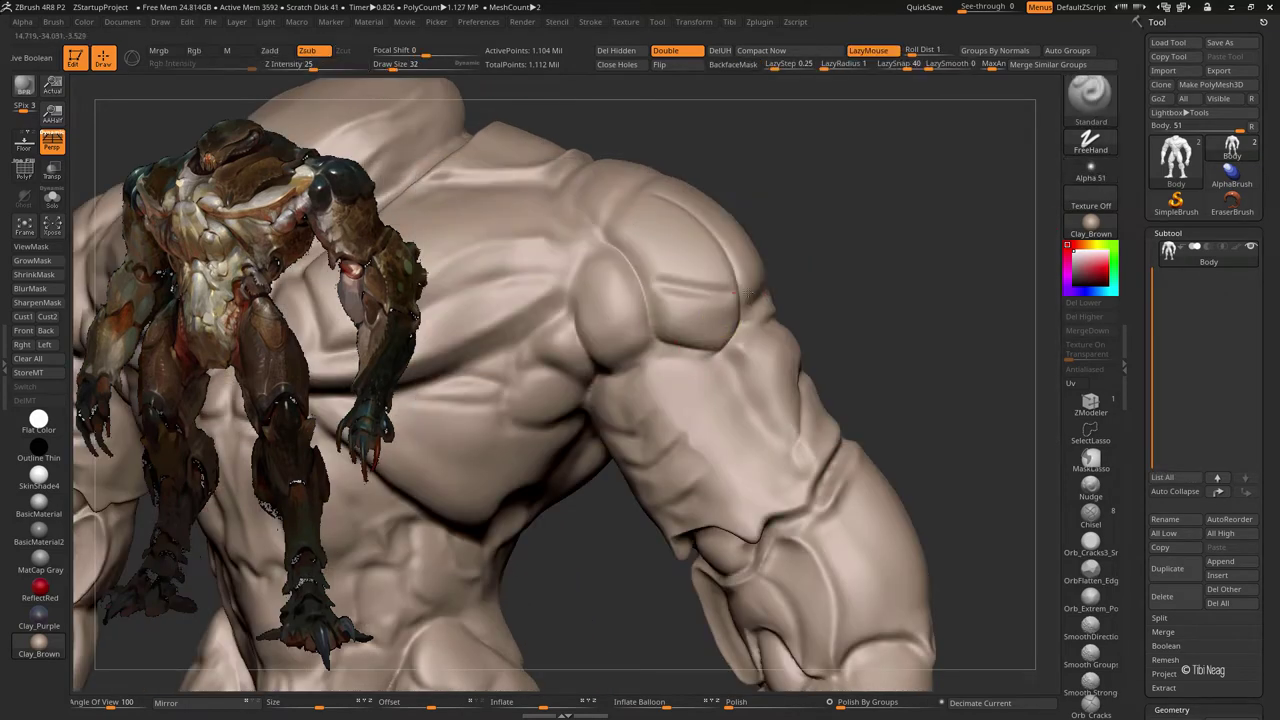
key("ctrl+z")
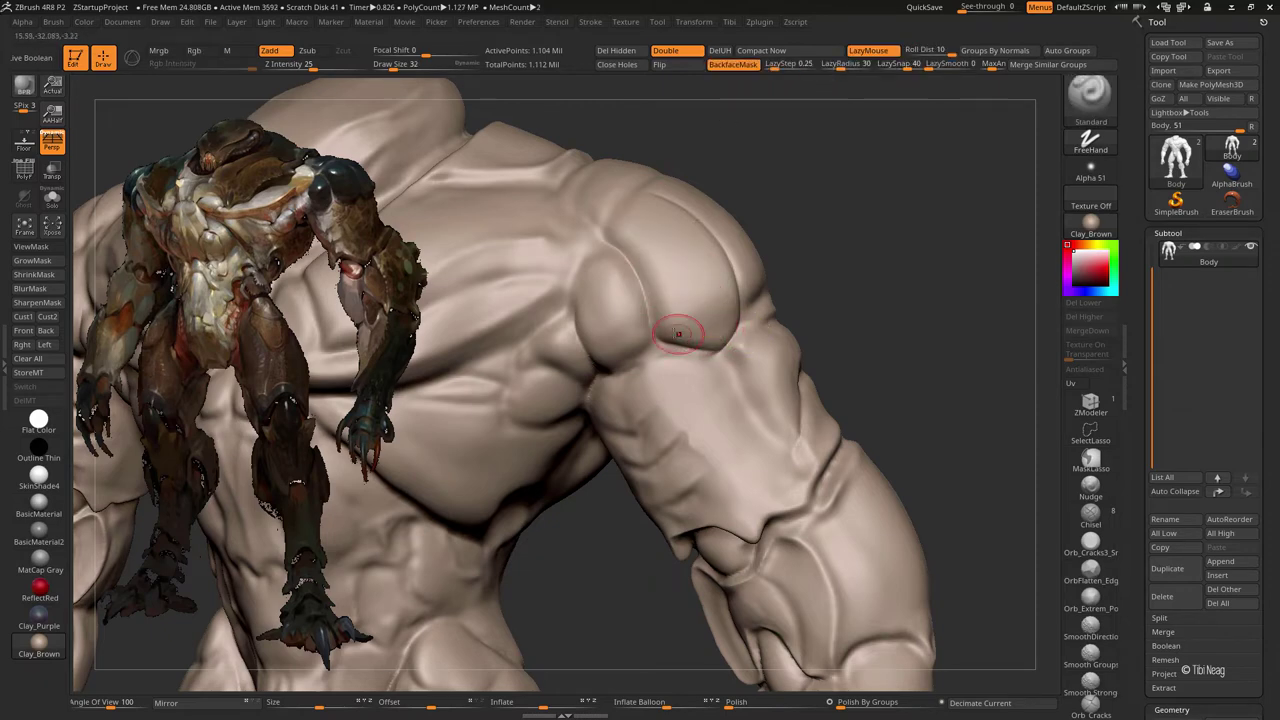
left_click_drag(802, 302, 760, 325)
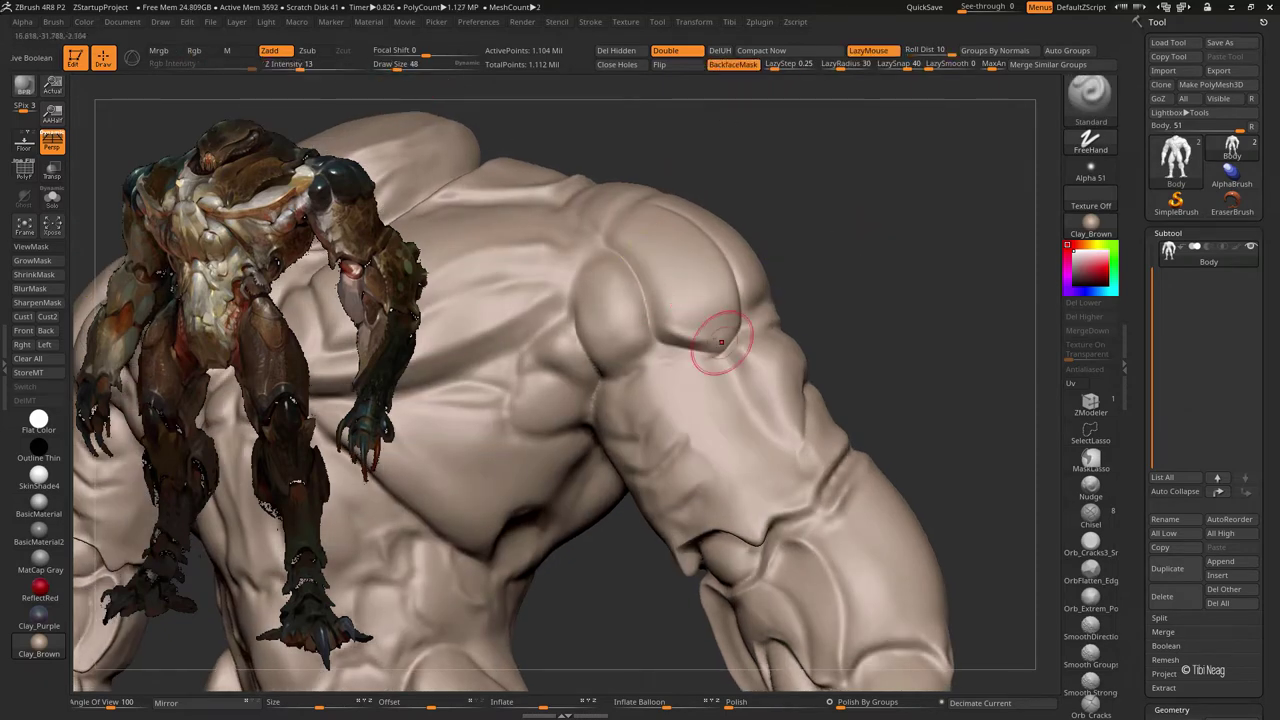
key("f")
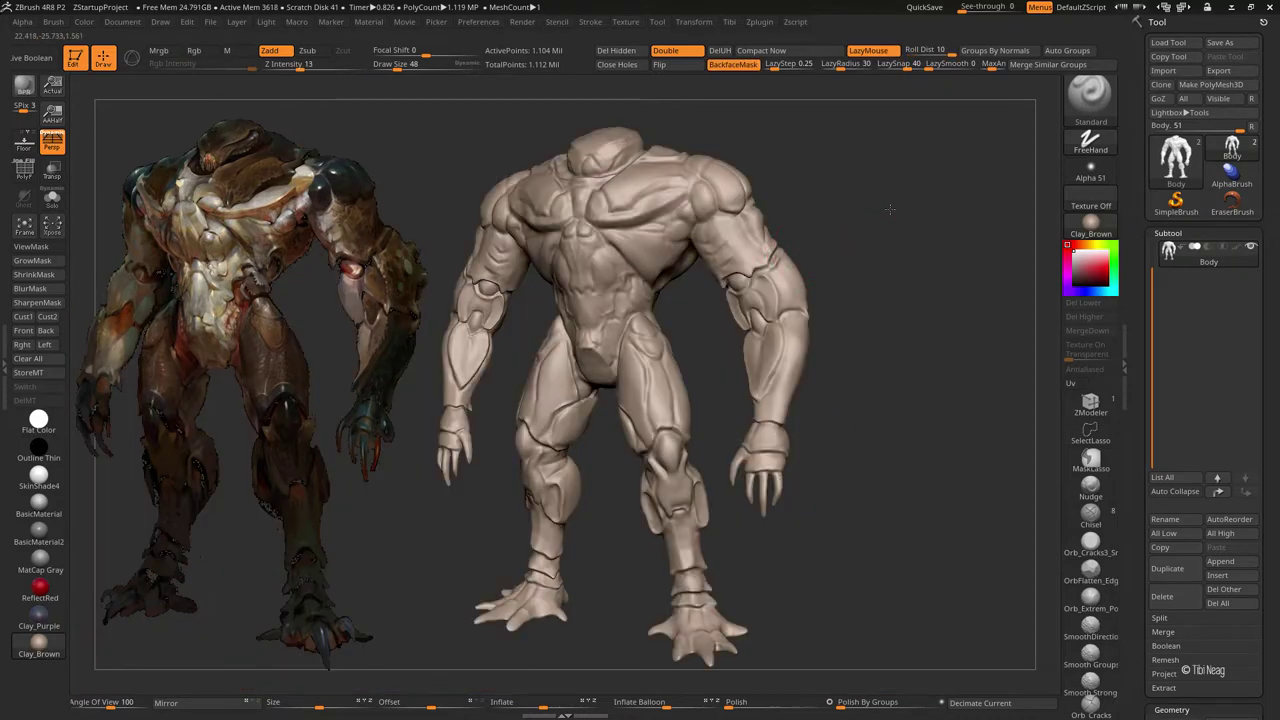
mouse_move(796, 284)
left_mouse_down()
mouse_move(831, 294)
mouse_move(860, 280)
mouse_move(780, 269)
left_mouse_up()
- Build up the deltoid with Clay and carve its chest separation with DamStandard
key("b")
key("c")
key("l")
key("f")
key("b")
key("d")
key("s")
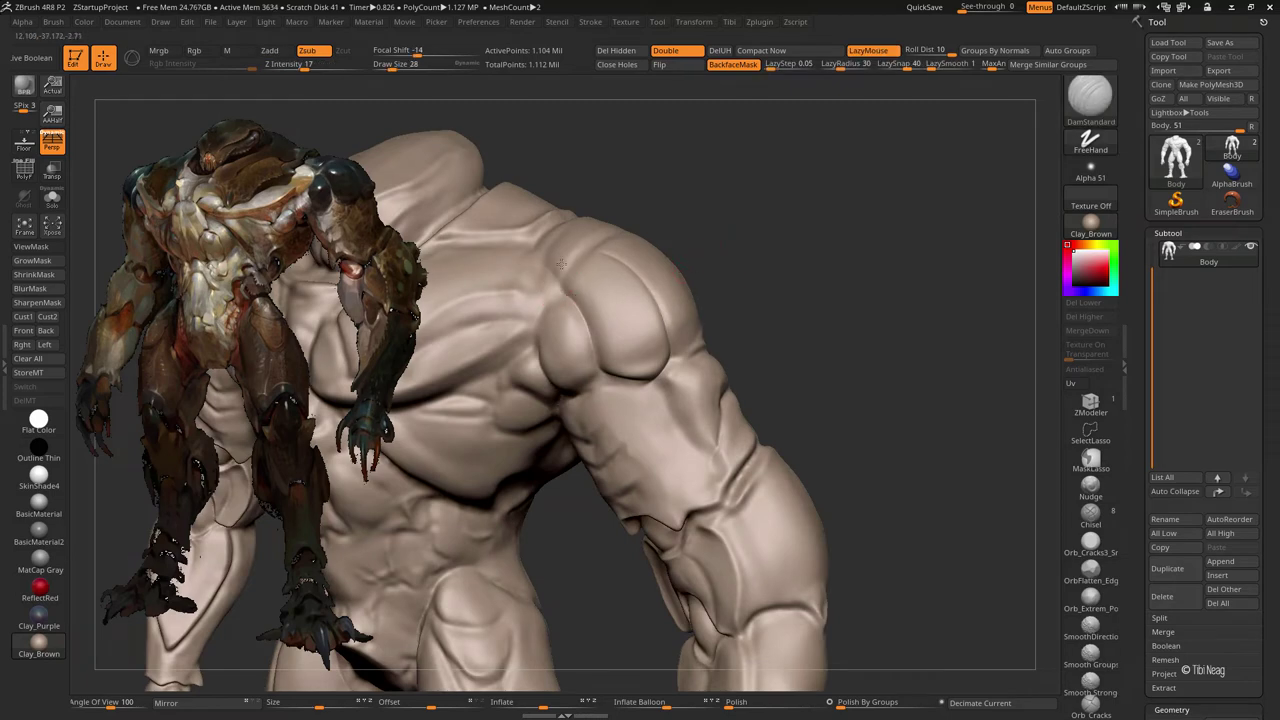
mouse_move(561, 263)
left_mouse_down()
mouse_move(557, 243)
mouse_move(531, 251)
mouse_move(538, 260)
left_mouse_up()
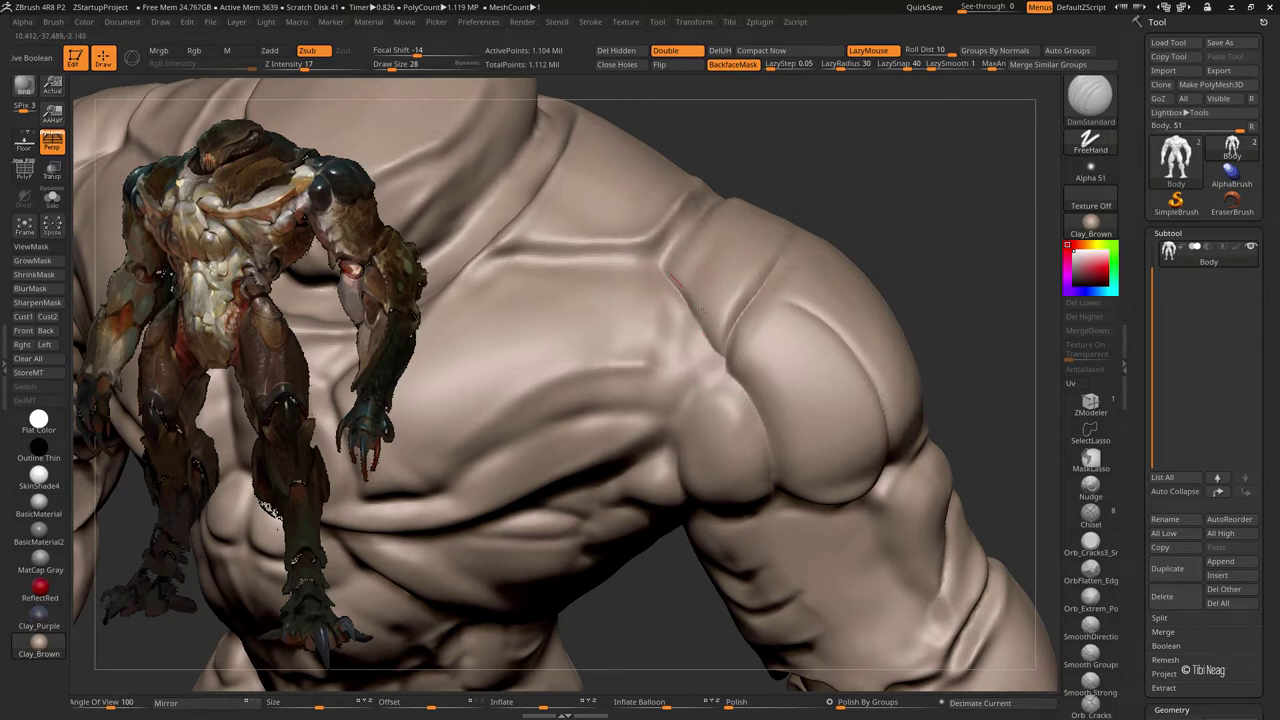
mouse_move(759, 268)
left_mouse_down()
mouse_move(817, 163)
mouse_move(766, 194)
mouse_move(780, 206)
mouse_move(678, 261)
mouse_move(737, 243)
left_mouse_up()
- Reshape the torso side and upper arm with the Move brush, then Shift-smooth them
key("b")
key("m")
key("v")
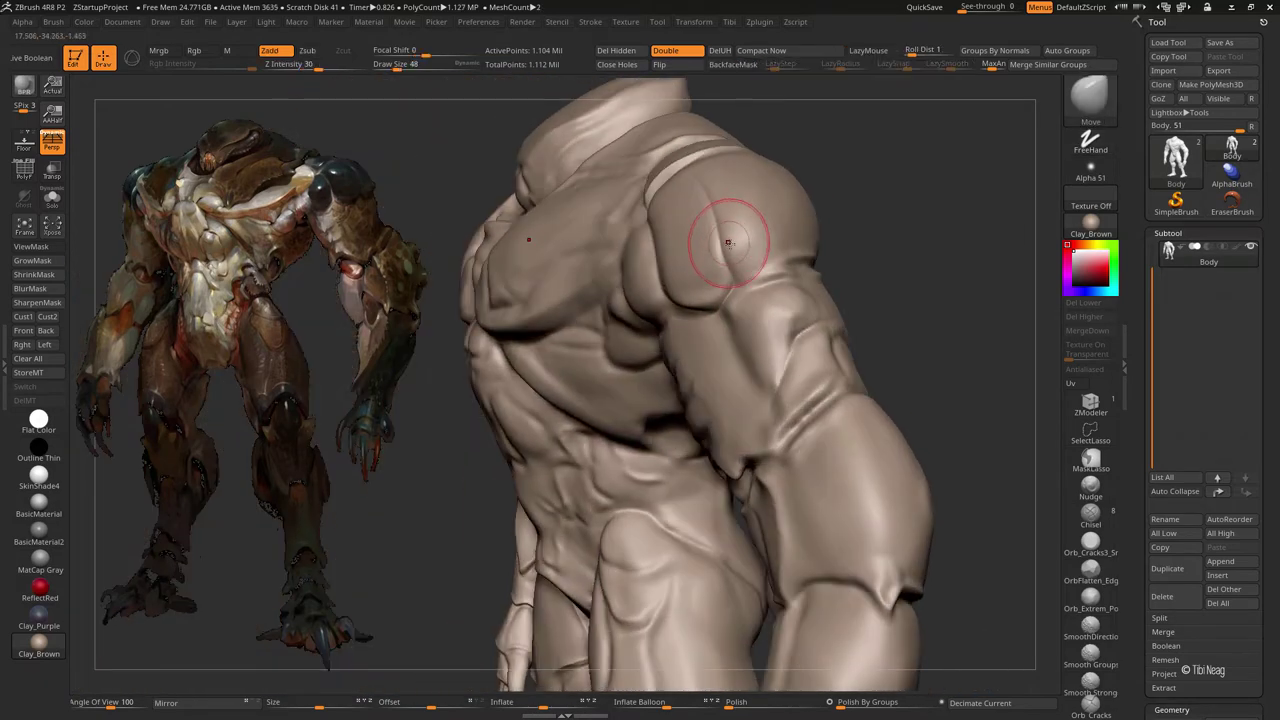
mouse_move(914, 237)
left_mouse_down()
mouse_move(898, 218)
mouse_move(908, 234)
mouse_move(730, 362)
mouse_move(712, 428)
left_mouse_up()
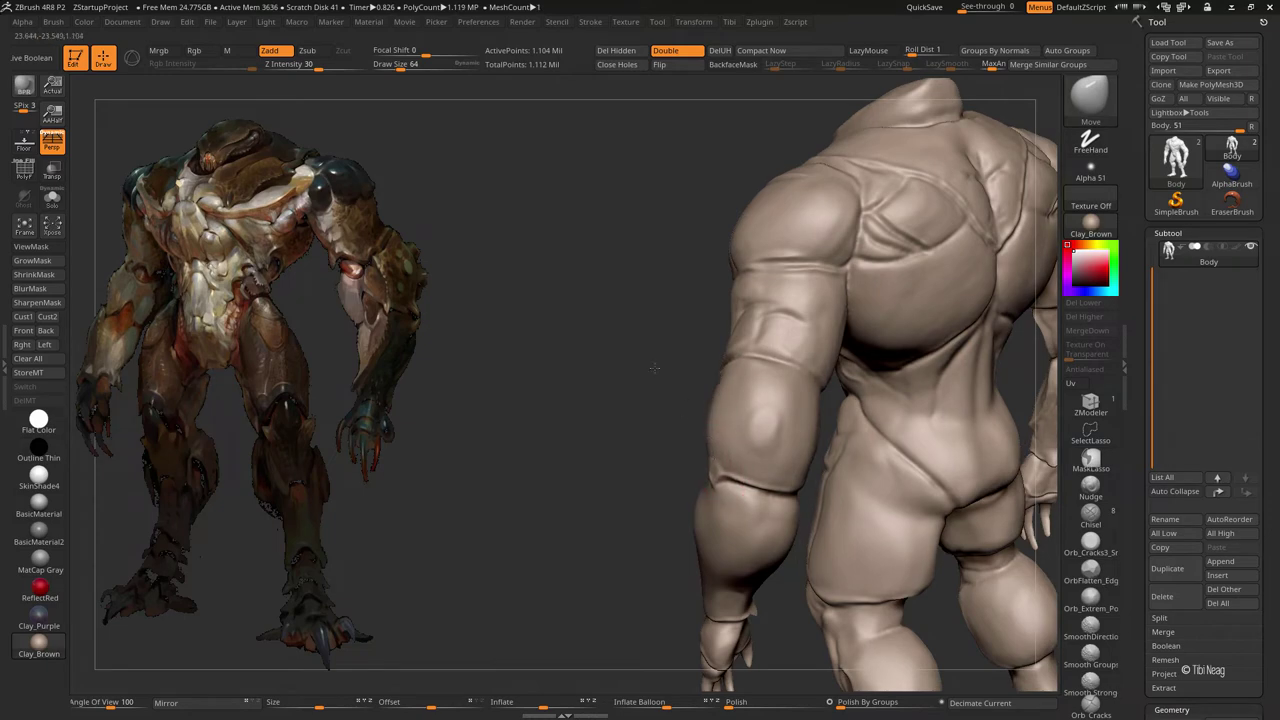
mouse_move(655, 368)
left_mouse_down()
mouse_move(569, 411)
mouse_move(550, 407)
mouse_move(658, 324)
left_mouse_up()
mouse_move(763, 316)
left_mouse_down()
mouse_move(551, 263)
mouse_move(900, 441)
mouse_move(891, 429)
mouse_move(911, 409)
left_mouse_up()
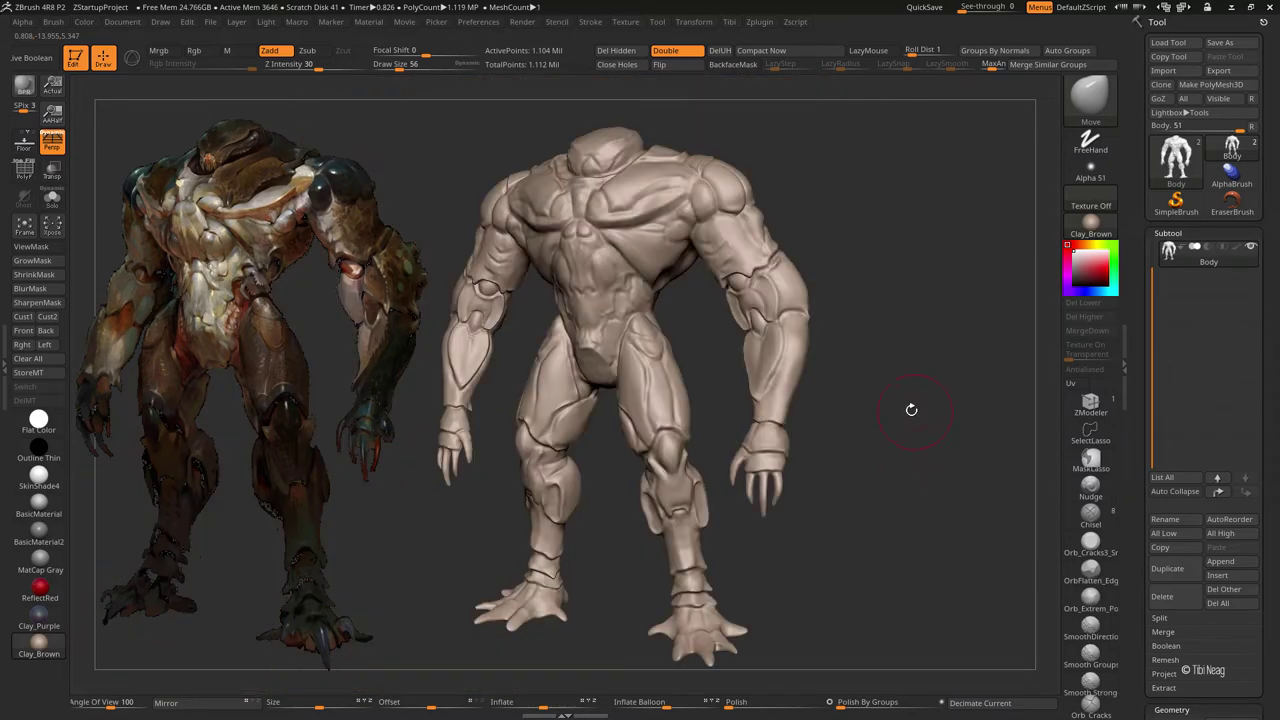
mouse_move(816, 298)
left_mouse_down("alt")
mouse_move(943, 280)
mouse_move(746, 309)
mouse_move(680, 269)
left_mouse_up("alt")
key("shift")
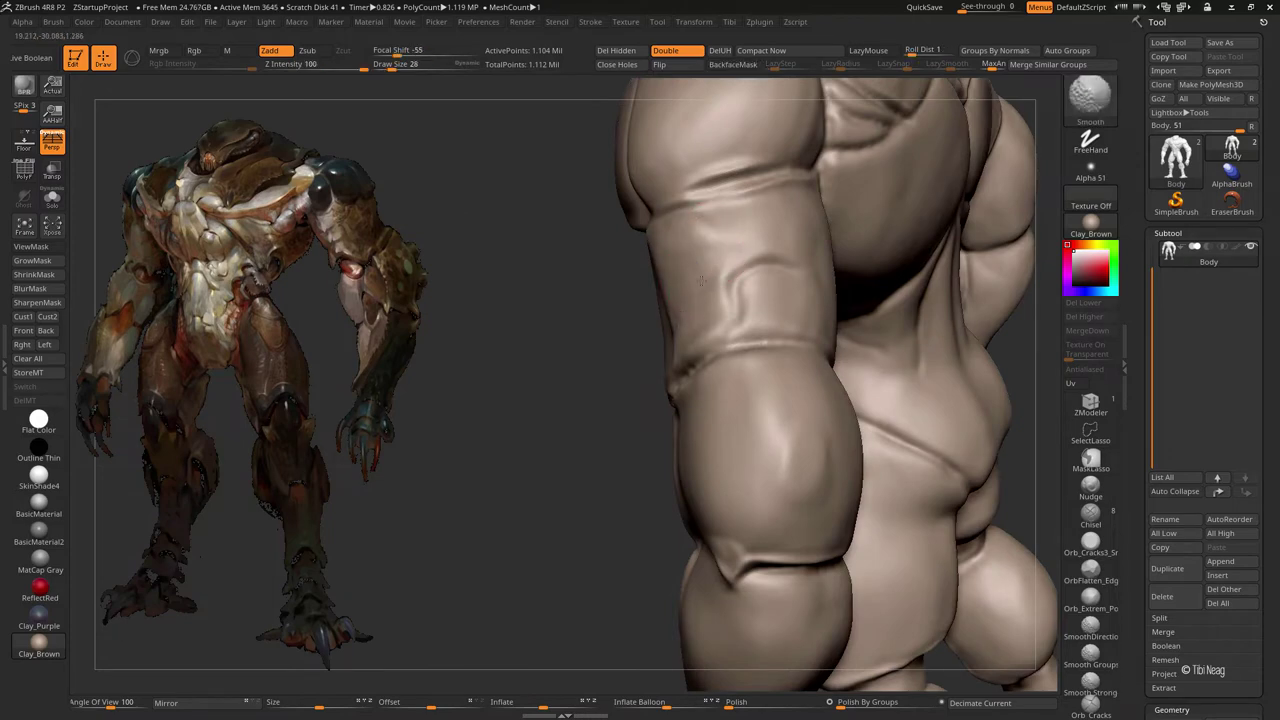
- Shift-smooth the shoulder surface and orbit to a low back view of the legs
mouse_move(552, 371)
left_mouse_down()
mouse_move(908, 237)
mouse_move(872, 349)
mouse_move(757, 391)
mouse_move(570, 383)
mouse_move(572, 367)
mouse_move(678, 338)
left_mouse_up()
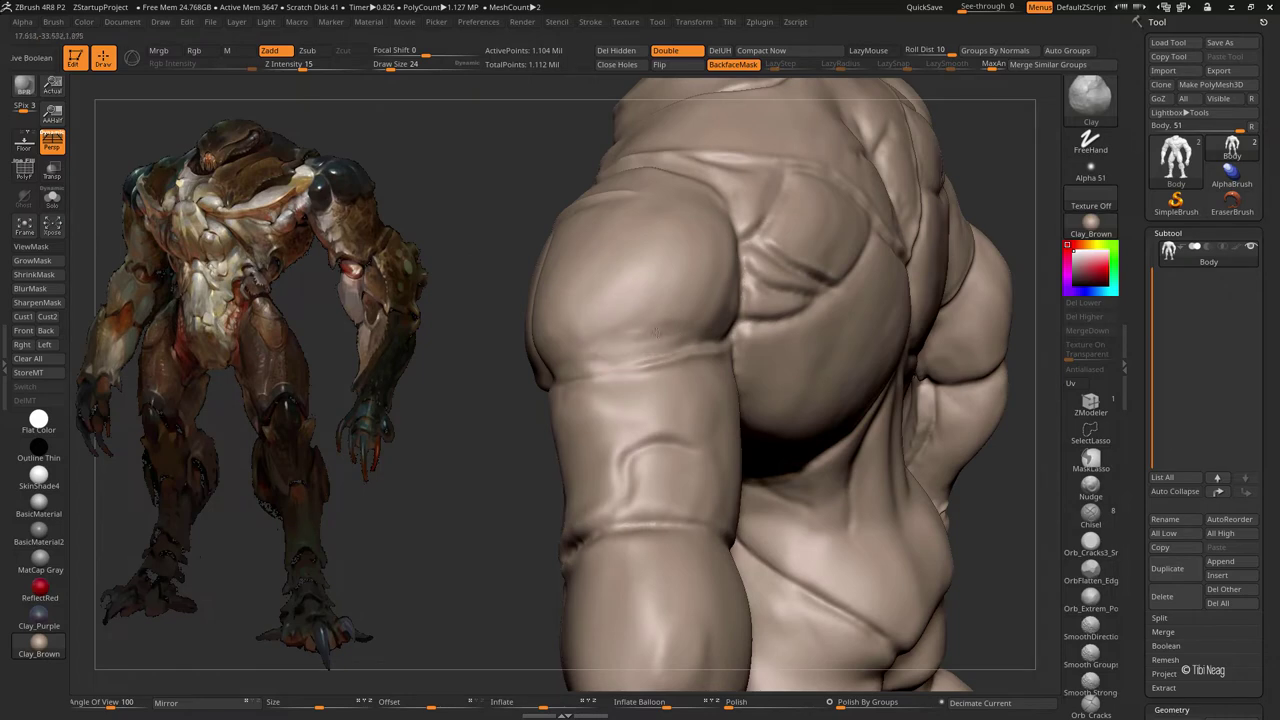
key("shift")
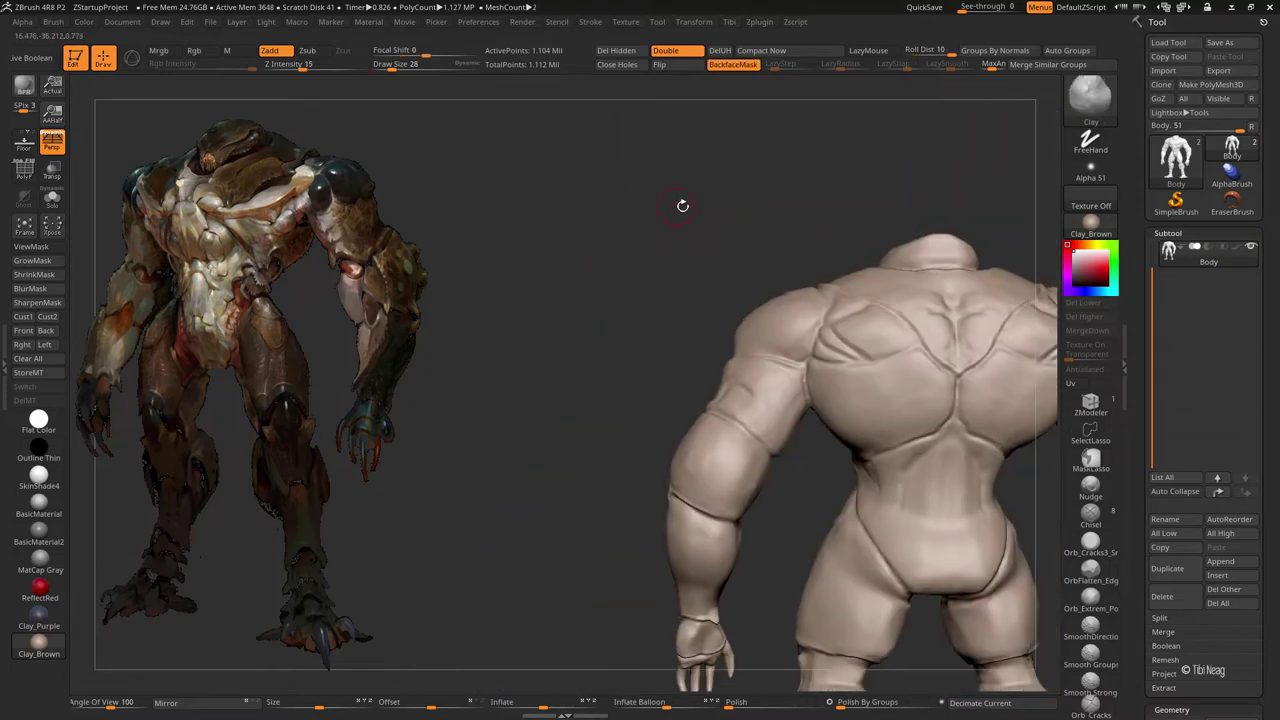
mouse_move(777, 234)
left_mouse_down()
mouse_move(791, 532)
mouse_move(760, 457)
mouse_move(649, 362)
mouse_move(690, 610)
left_mouse_up()
- Hide everything except the legs and orbit to see the upper thighs
key("f")
mouse_move(718, 215)
left_mouse_down("ctrl+alt+shift")
mouse_move(672, 290)
mouse_move(775, 330)
mouse_move(708, 408)
mouse_move(657, 343)
mouse_move(684, 406)
left_mouse_up("ctrl+alt+shift")
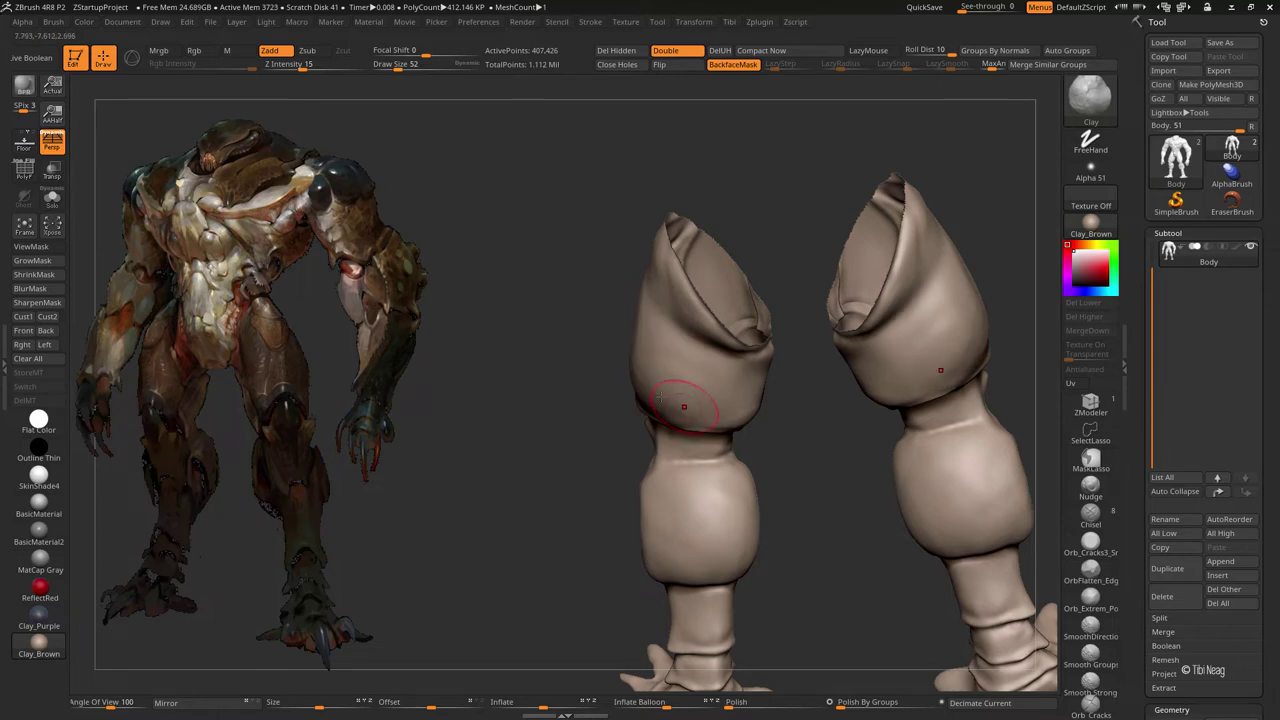
mouse_move(569, 300)
left_mouse_down()
mouse_move(872, 300)
mouse_move(857, 294)
mouse_move(906, 295)
mouse_move(917, 266)
mouse_move(658, 362)
left_mouse_up()
- Carve band grooves across the lower leg with DamStandard
key("b")
key("s")
key("t")
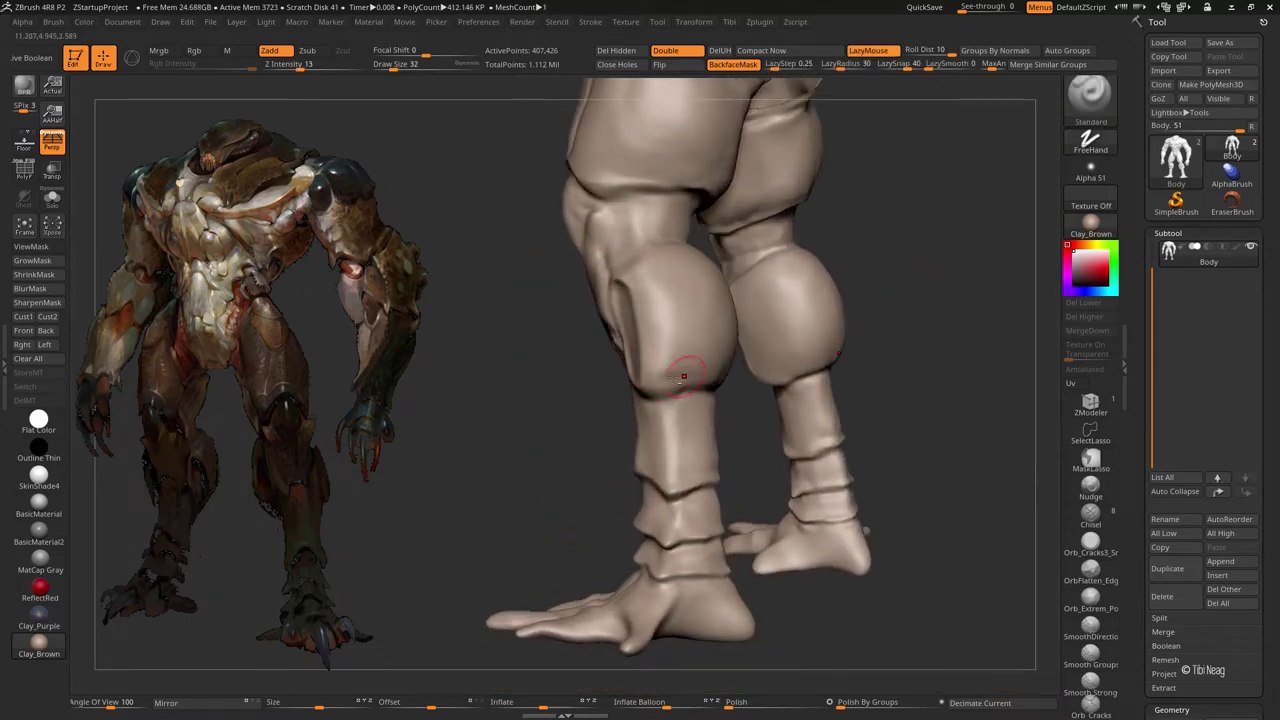
key("b")
key("d")
key("s")
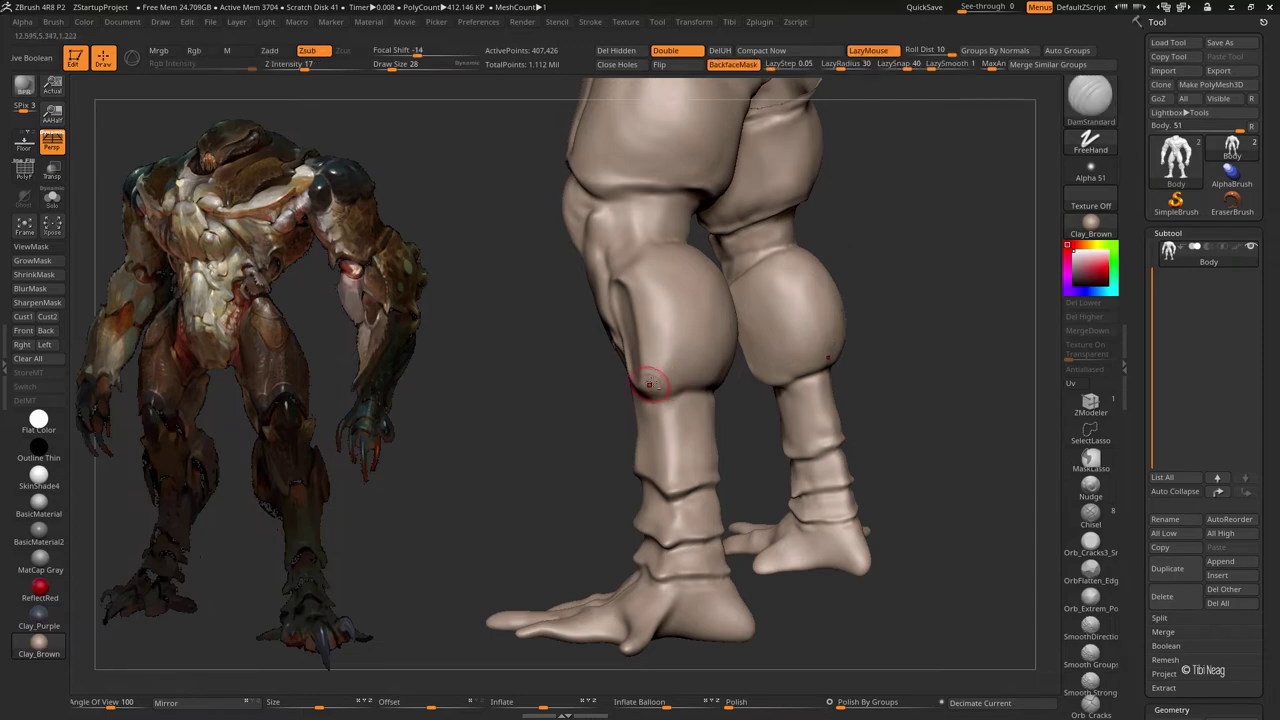
mouse_move(346, 106)
left_mouse_down()
mouse_move(742, 363)
mouse_move(695, 357)
left_mouse_up()
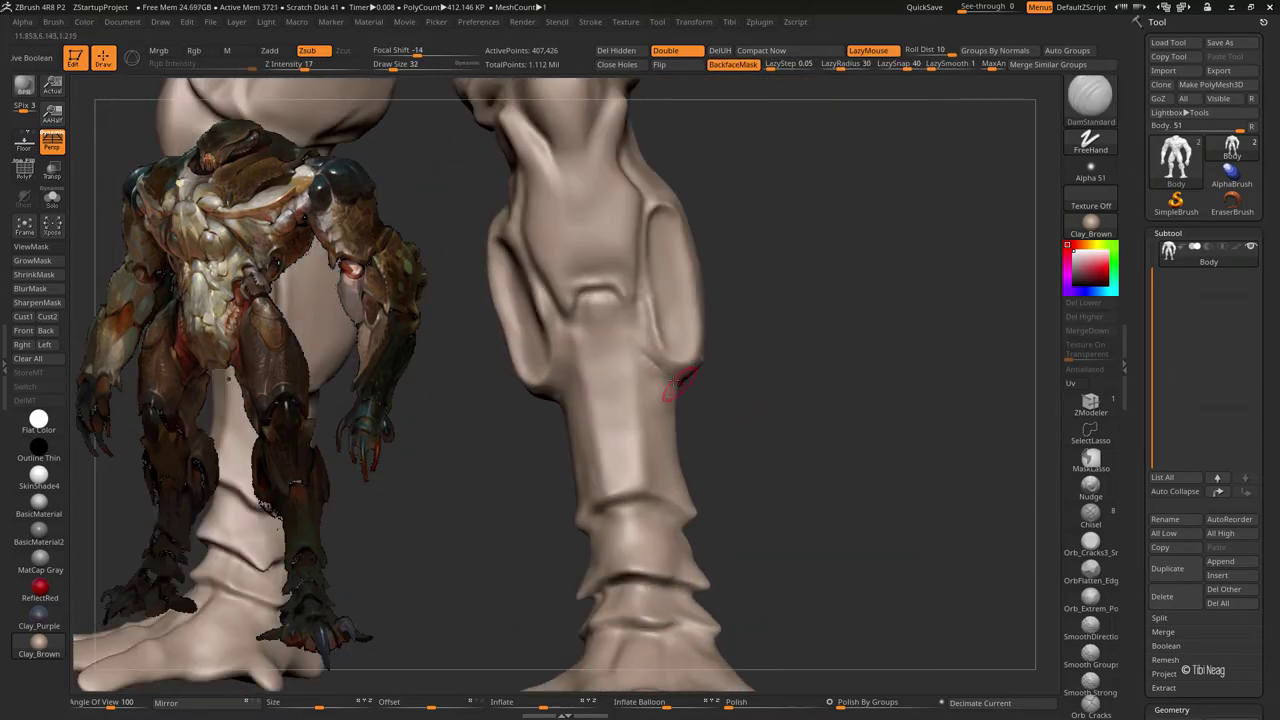
left_click_drag(838, 64, 831, 64)
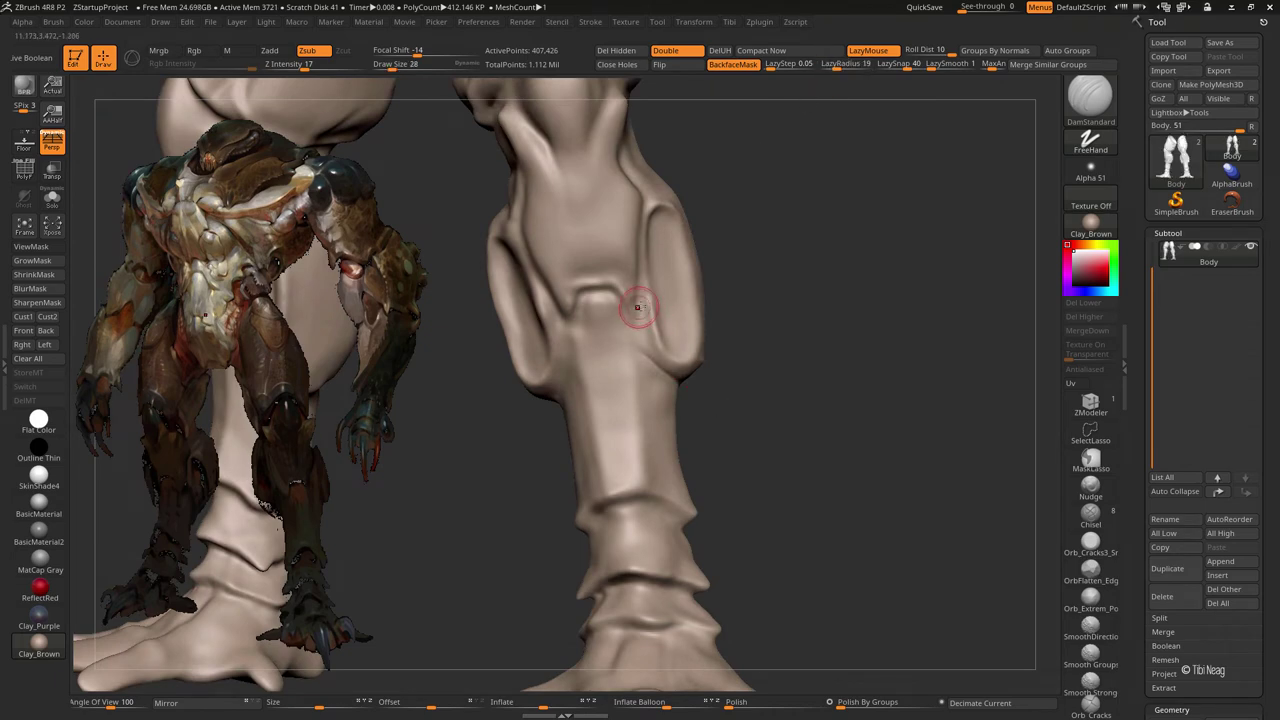
mouse_move(594, 363)
right_mouse_down()
mouse_move(517, 346)
mouse_move(560, 320)
mouse_move(613, 320)
right_mouse_up()
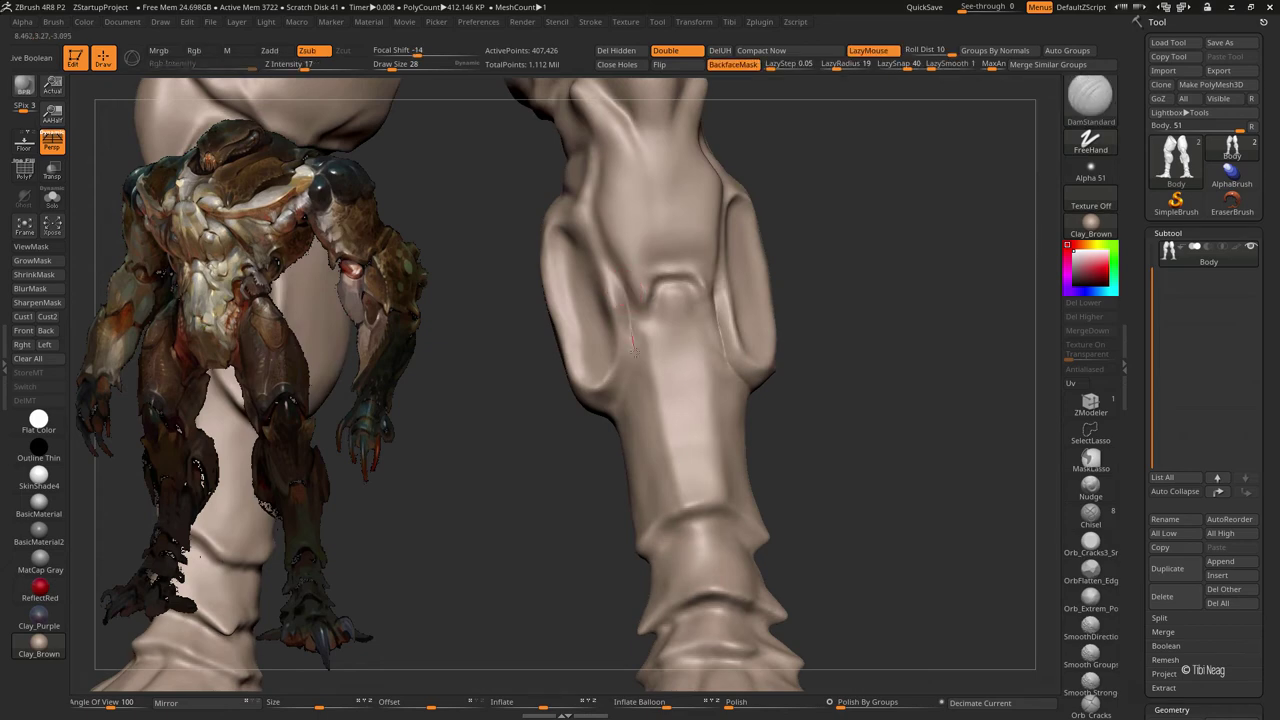
mouse_move(606, 417)
right_mouse_down()
mouse_move(792, 369)
mouse_move(771, 446)
mouse_move(800, 423)
right_mouse_up()
- Build up the leg plates with Clay and flatten their planes with hPolish
key("b")
key("c")
key("l")
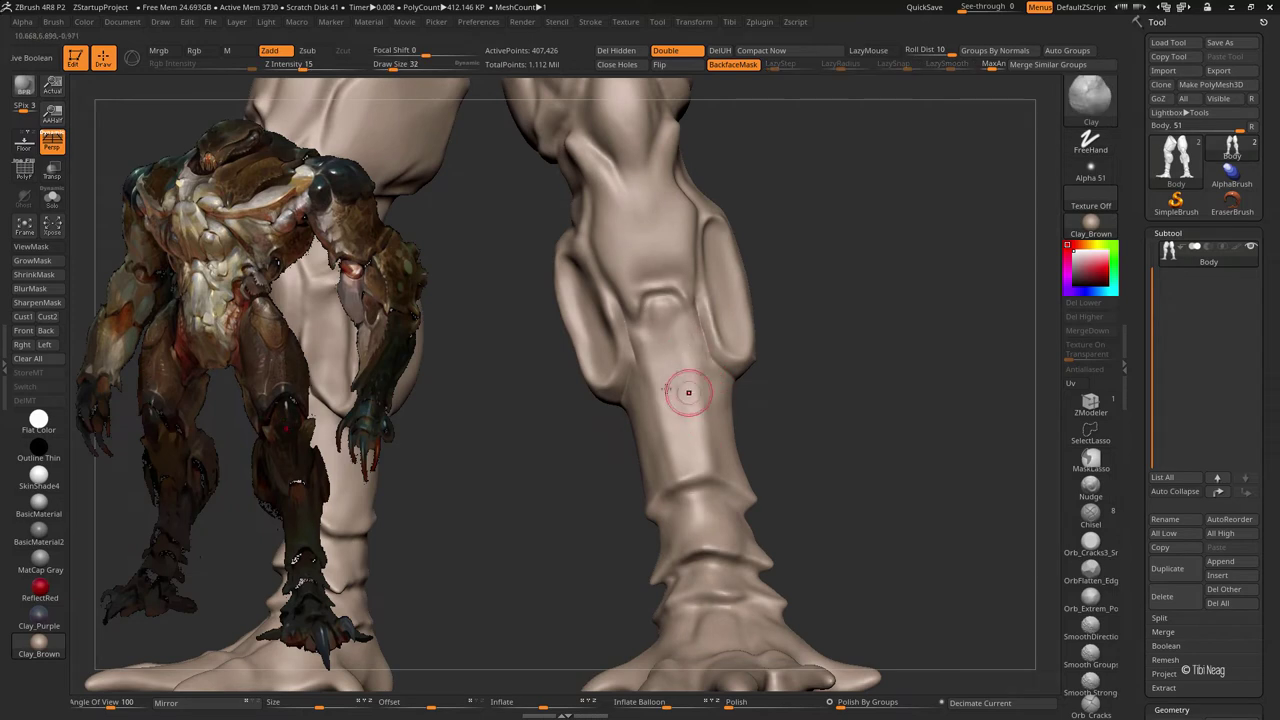
key("b")
key("h")
key("p")
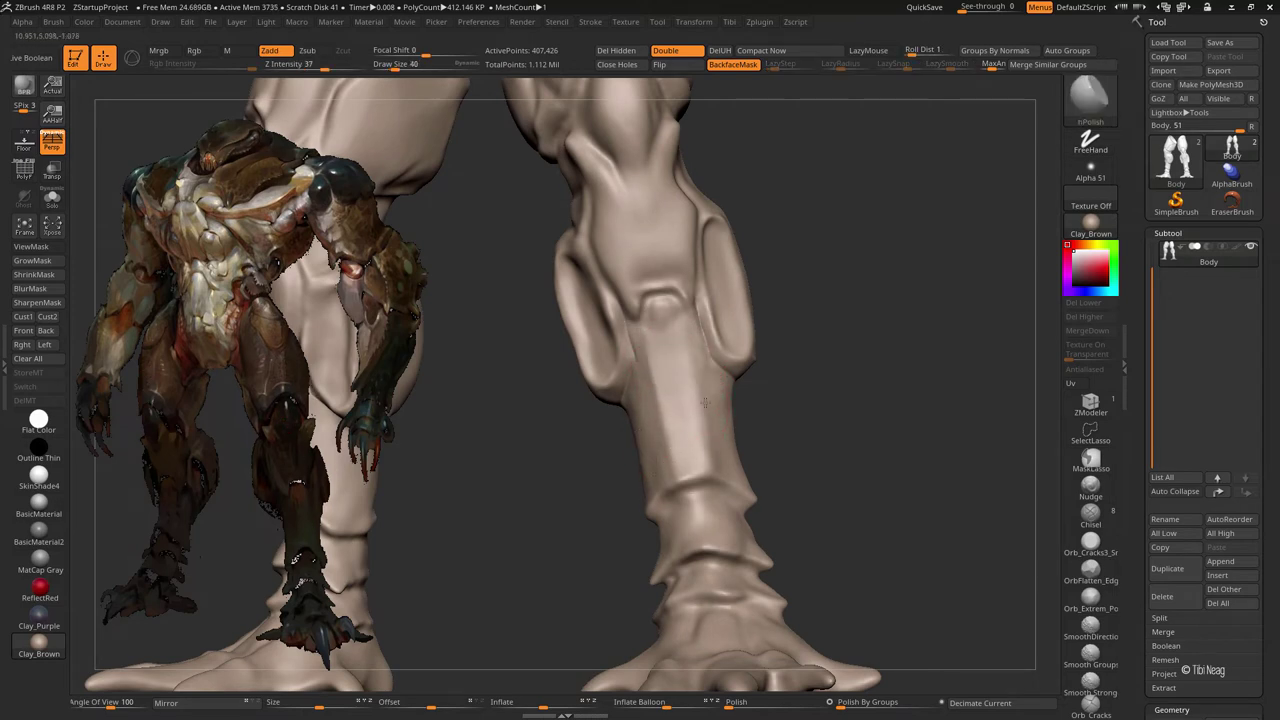
- Select DamStandard and orbit in close on the isolated lower leg
left_click_drag(810, 321, 826, 373)
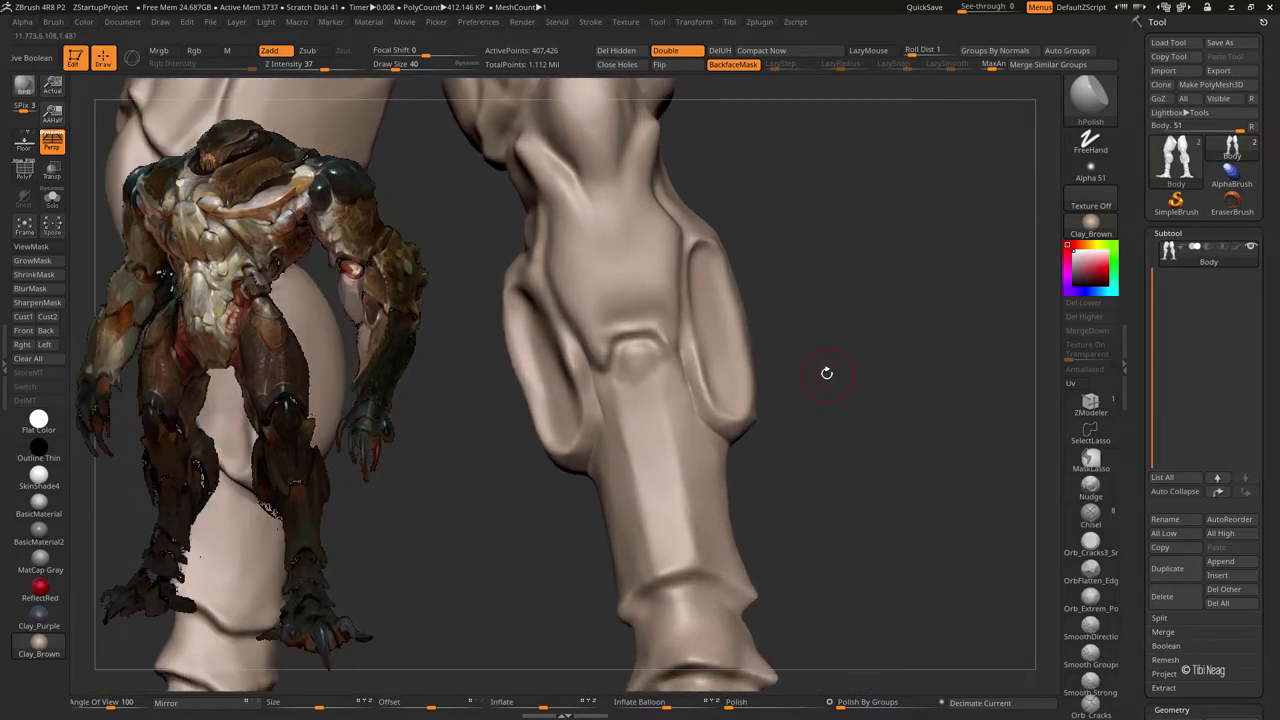
key("b")
key("d")
key("s")
left_click_drag(600, 371, 575, 250)
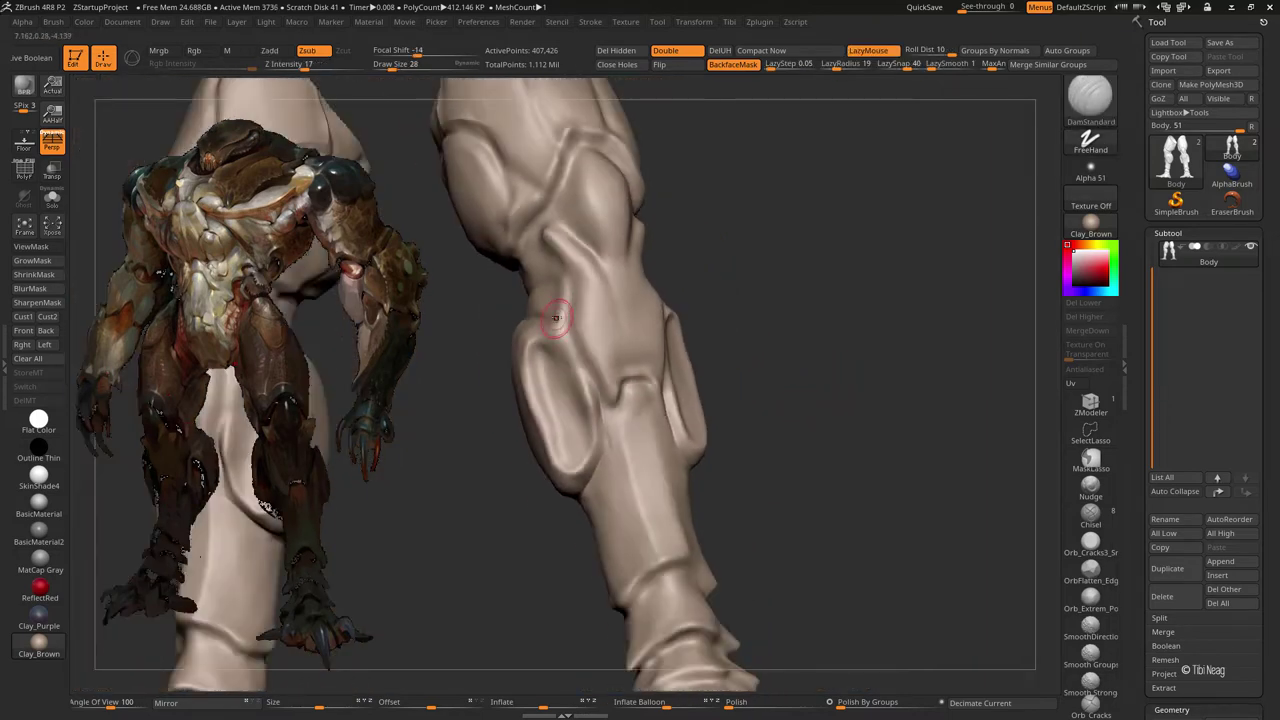
right_click_drag(574, 249, 586, 292)
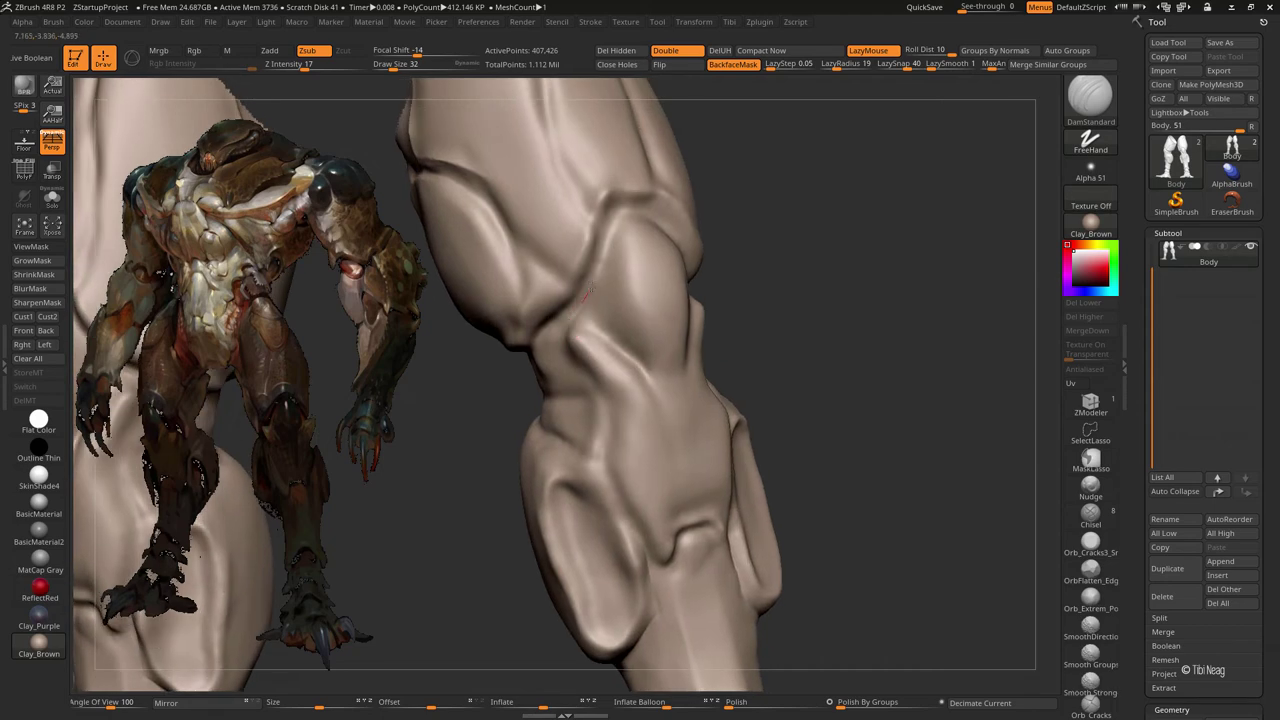
right_click_drag(620, 212, 705, 241)
mouse_move(752, 278)
right_mouse_down()
mouse_move(726, 214)
mouse_move(666, 206)
mouse_move(809, 220)
right_mouse_up()
- Briefly pick Move, return to DamStandard, and centre the leg from new angles
key("b")
key("m")
key("v")
key("b")
key("d")
key("s")
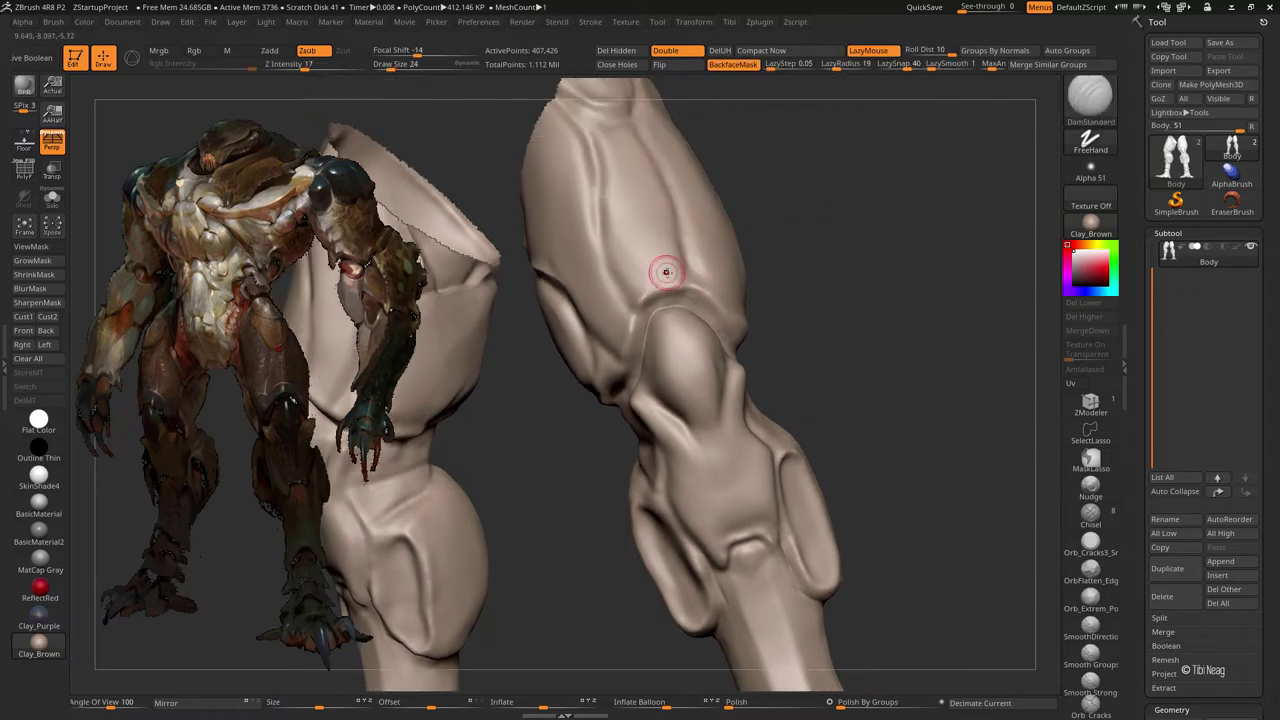
right_click_drag(663, 271, 550, 340)
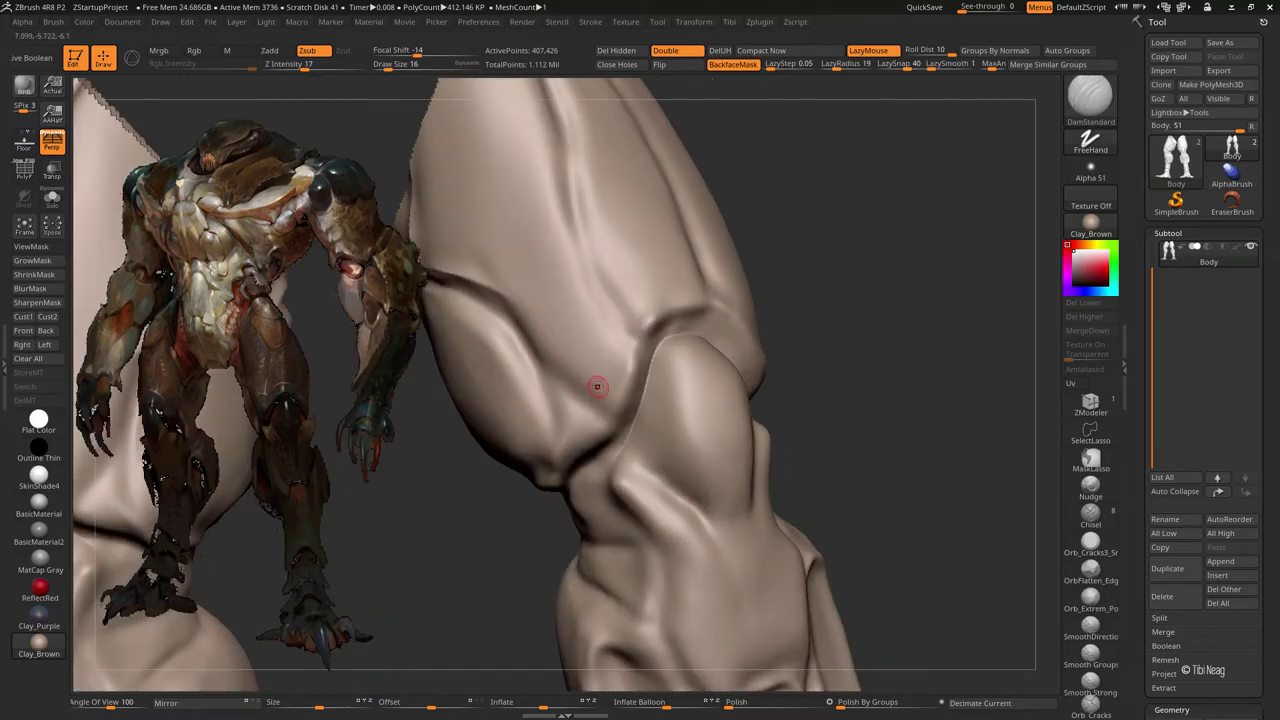
mouse_move(597, 386)
left_mouse_down()
mouse_move(860, 463)
mouse_move(746, 277)
mouse_move(571, 401)
mouse_move(713, 337)
left_mouse_up()
mouse_move(659, 370)
left_mouse_down()
mouse_move(618, 390)
mouse_move(686, 362)
mouse_move(680, 343)
left_mouse_up()
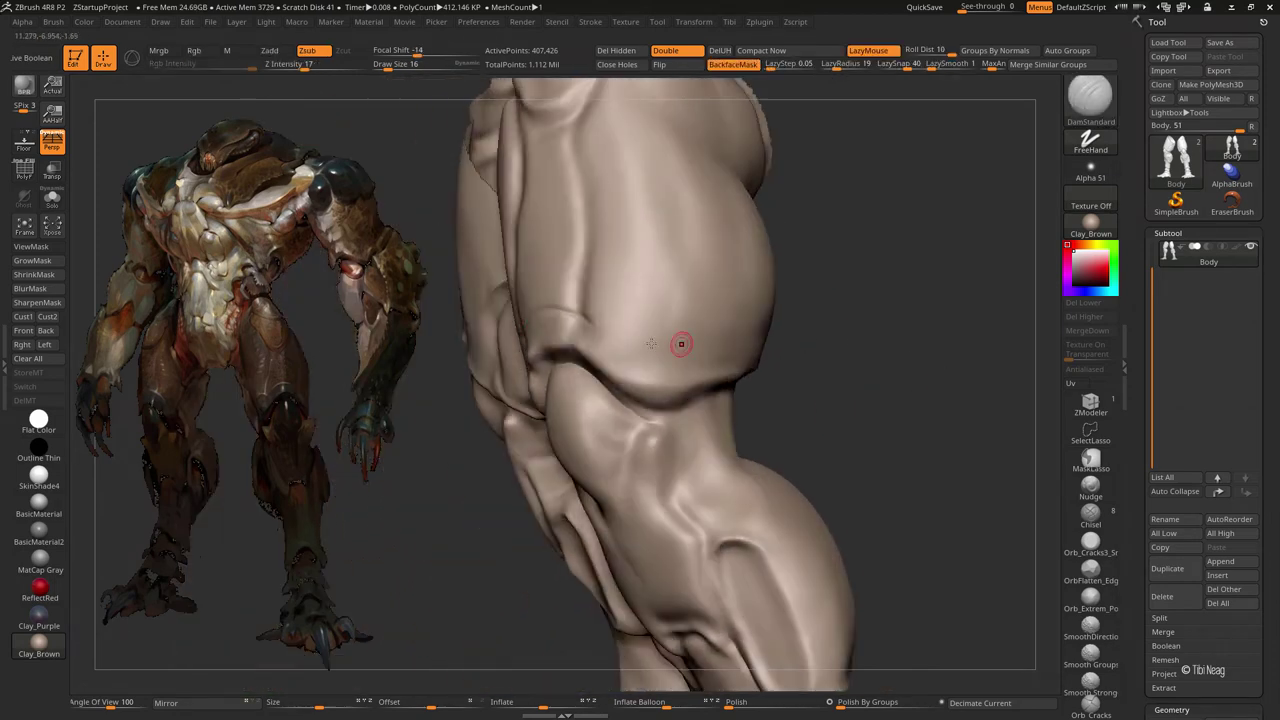
- Work around the lower leg from several angles, framing both legs and zooming back in
mouse_move(862, 371)
left_mouse_down()
mouse_move(737, 397)
mouse_move(532, 337)
left_mouse_up()
mouse_move(668, 398)
left_mouse_down()
mouse_move(866, 334)
mouse_move(620, 326)
left_mouse_up()
left_click_drag(572, 380, 542, 428)
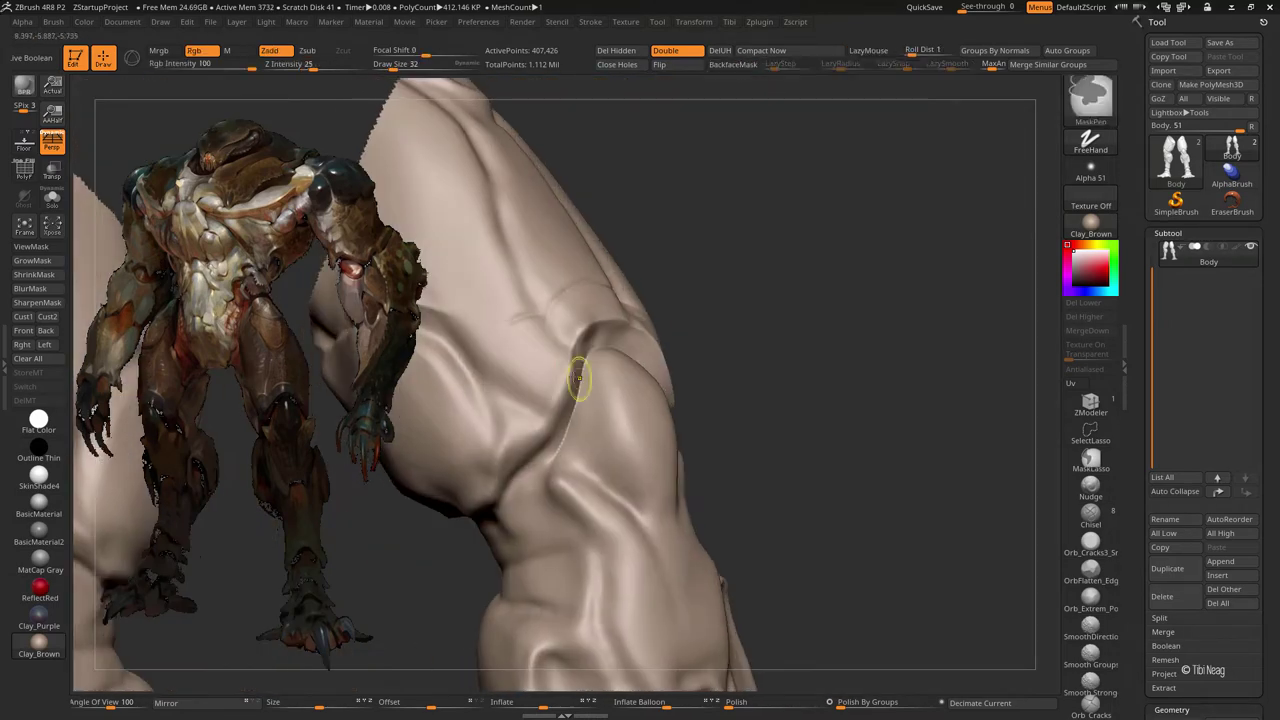
mouse_move(675, 376)
left_mouse_down()
mouse_move(857, 271)
mouse_move(791, 283)
mouse_move(877, 320)
mouse_move(904, 283)
mouse_move(493, 285)
mouse_move(588, 346)
left_mouse_up()
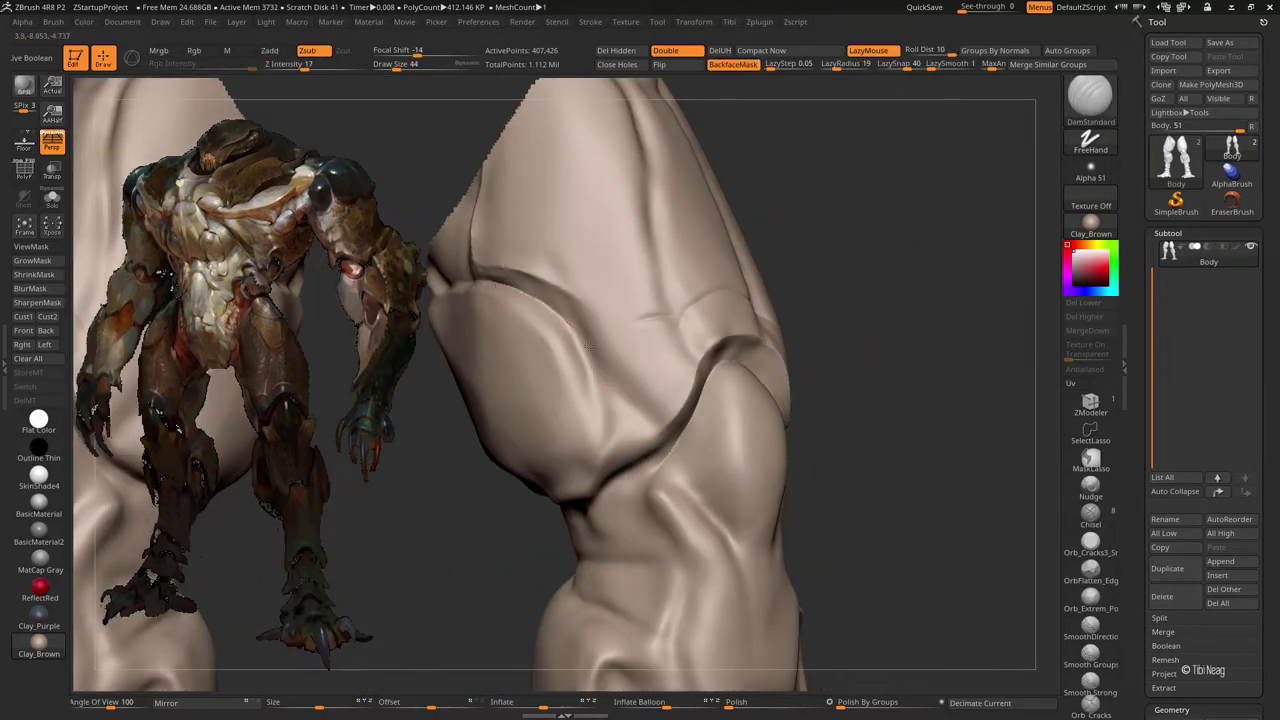
key("f")
mouse_move(894, 229)
left_mouse_down("alt")
mouse_move(917, 229)
mouse_move(626, 346)
mouse_move(655, 410)
left_mouse_up("alt")
- Try ClayBuildup on the knee, then return to DamStandard and refocus on the leg
key("b")
key("c")
key("l")
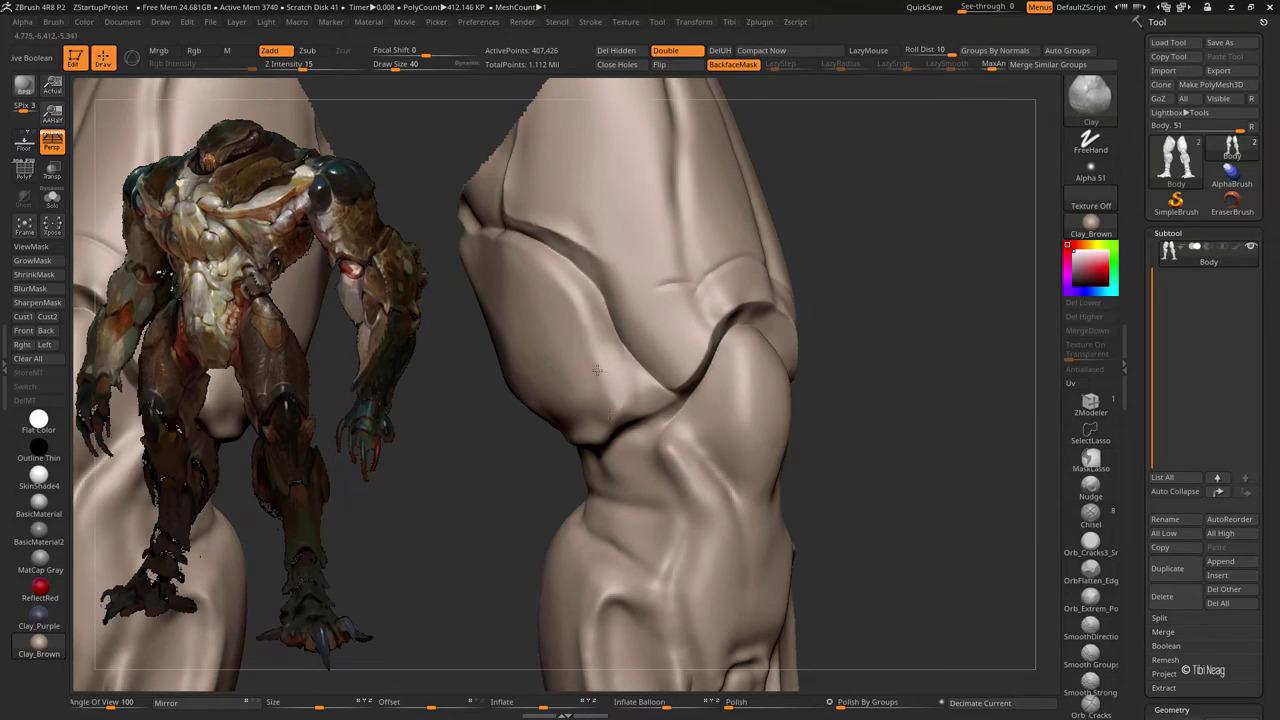
mouse_move(612, 380)
left_mouse_down()
mouse_move(877, 271)
mouse_move(640, 266)
left_mouse_up()
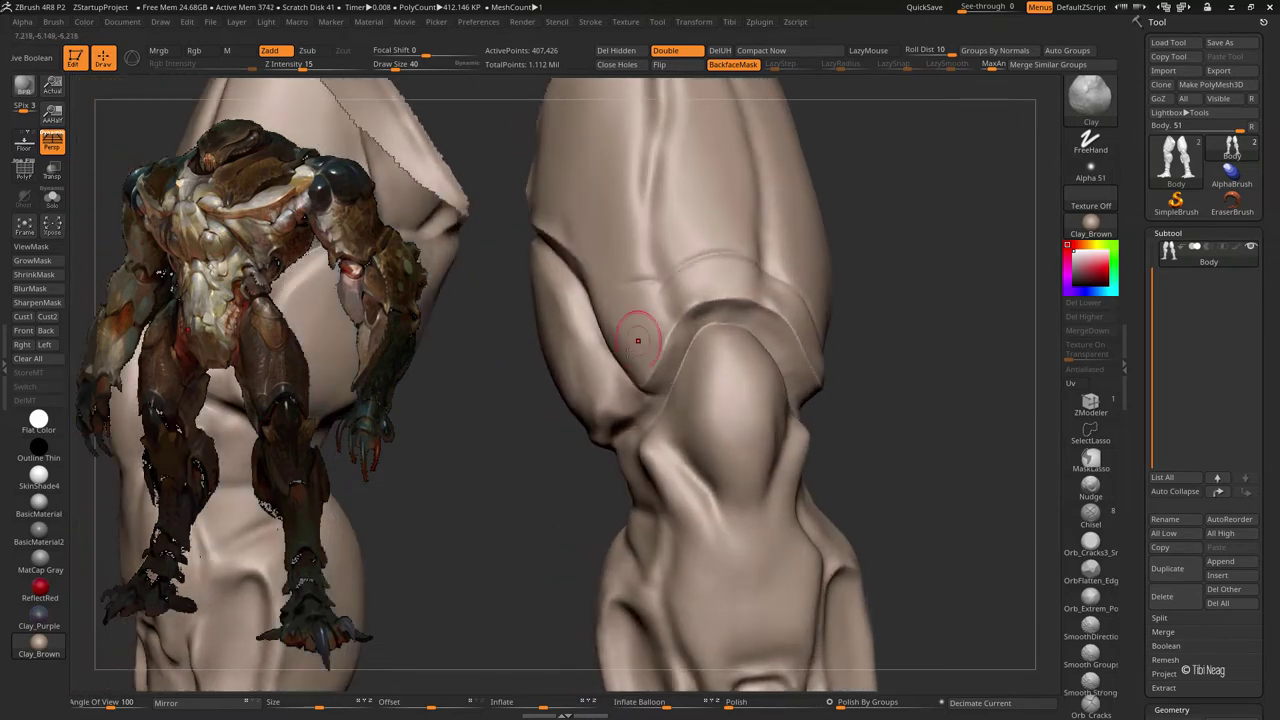
key("b")
key("d")
key("s")
left_click_drag(622, 388, 604, 372)
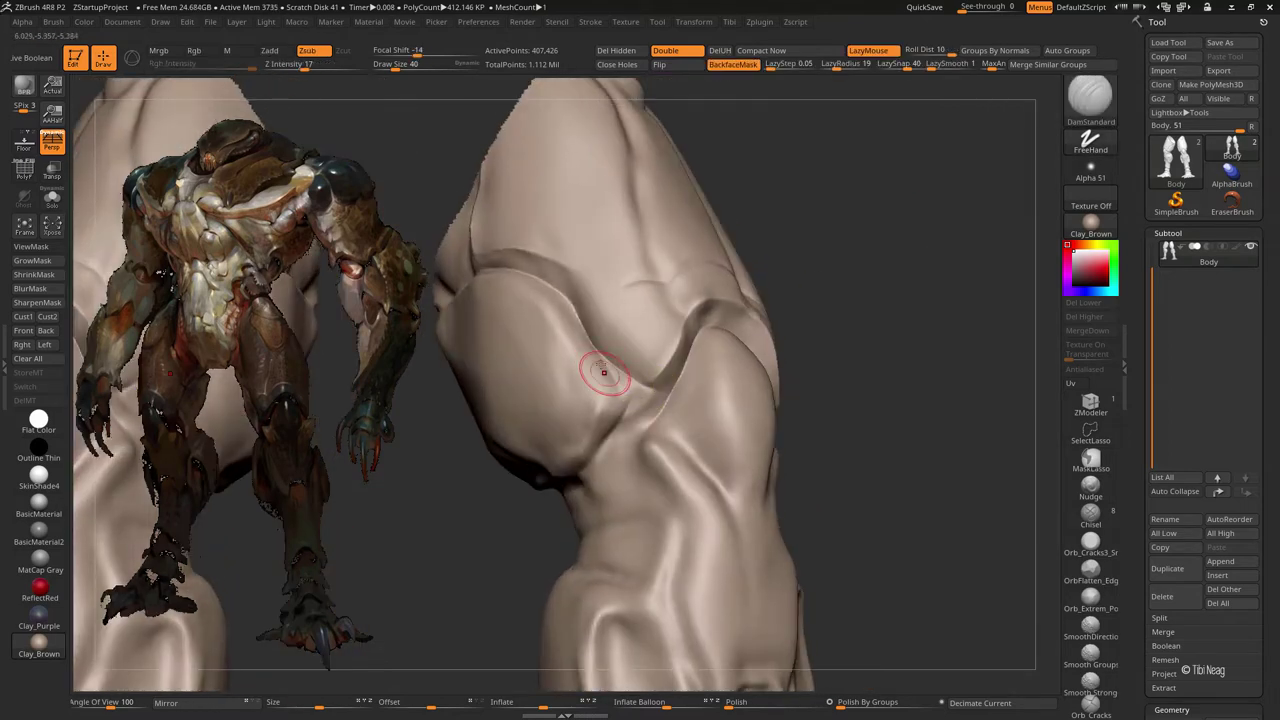
key("f")
mouse_move(606, 220)
left_mouse_down()
mouse_move(843, 346)
mouse_move(914, 280)
mouse_move(646, 347)
left_mouse_up()
- Switch to hPolish and frame both isolated leg pieces, zooming out slightly
key("b")
key("h")
key("p")
key("f")
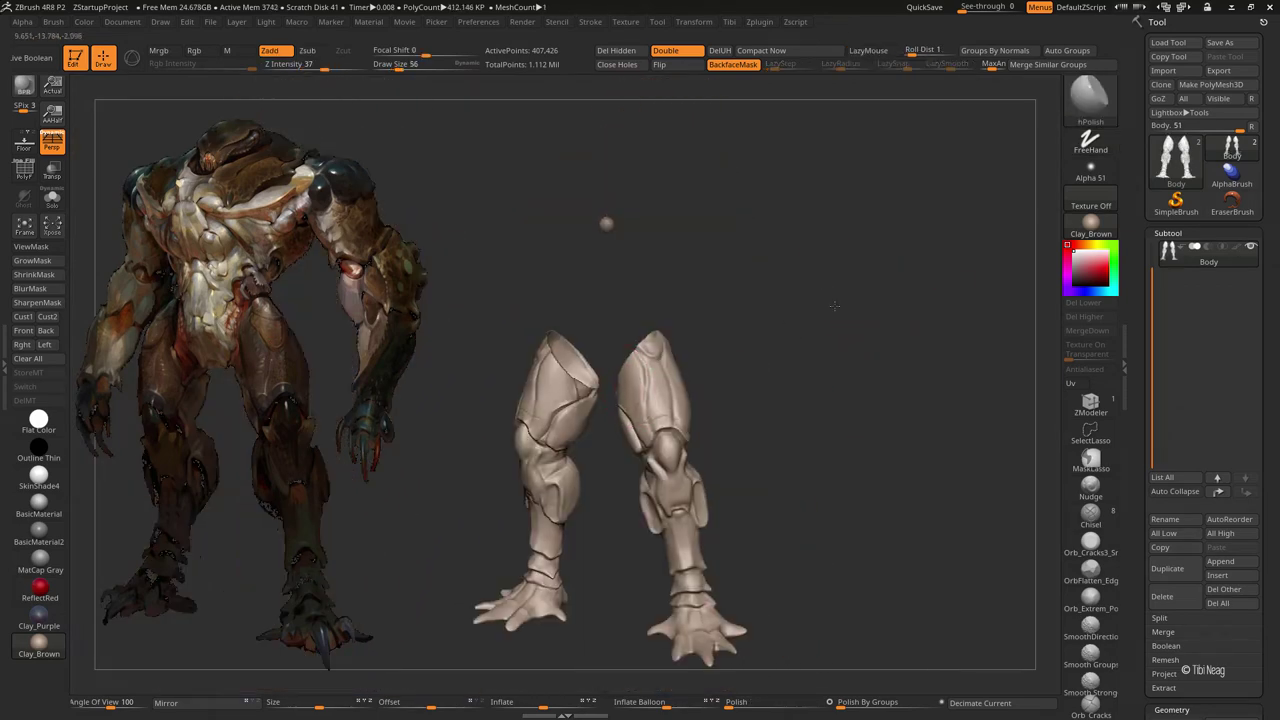
mouse_move(606, 220)
left_mouse_down()
mouse_move(866, 294)
mouse_move(870, 276)
left_mouse_up()
mouse_move(804, 213)
left_mouse_down()
mouse_move(920, 258)
mouse_move(870, 330)
left_mouse_up()
- Unhide the full body, frame it, and pick the Move brush to view the torso and legs
left_click(910, 258, "ctrl+shift")
key("f")
key("b")
key("m")
key("v")
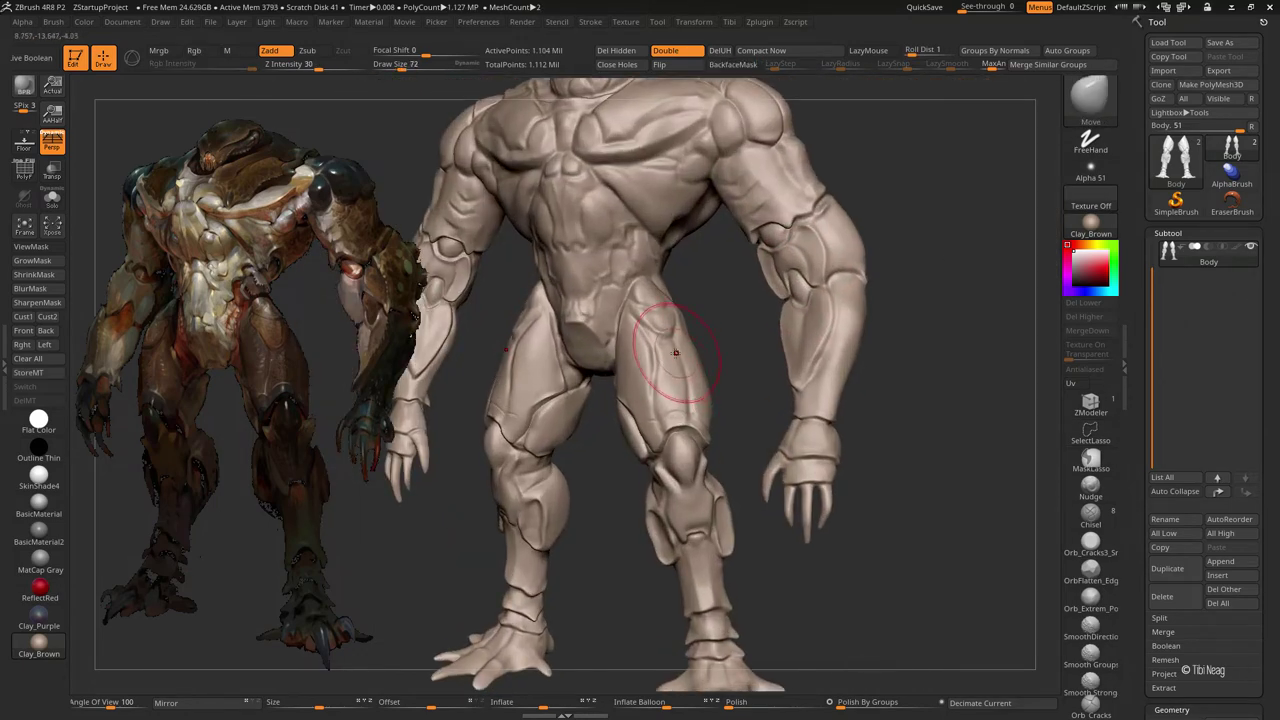
mouse_move(668, 322)
left_mouse_down()
mouse_move(709, 320)
mouse_move(689, 387)
left_mouse_up()
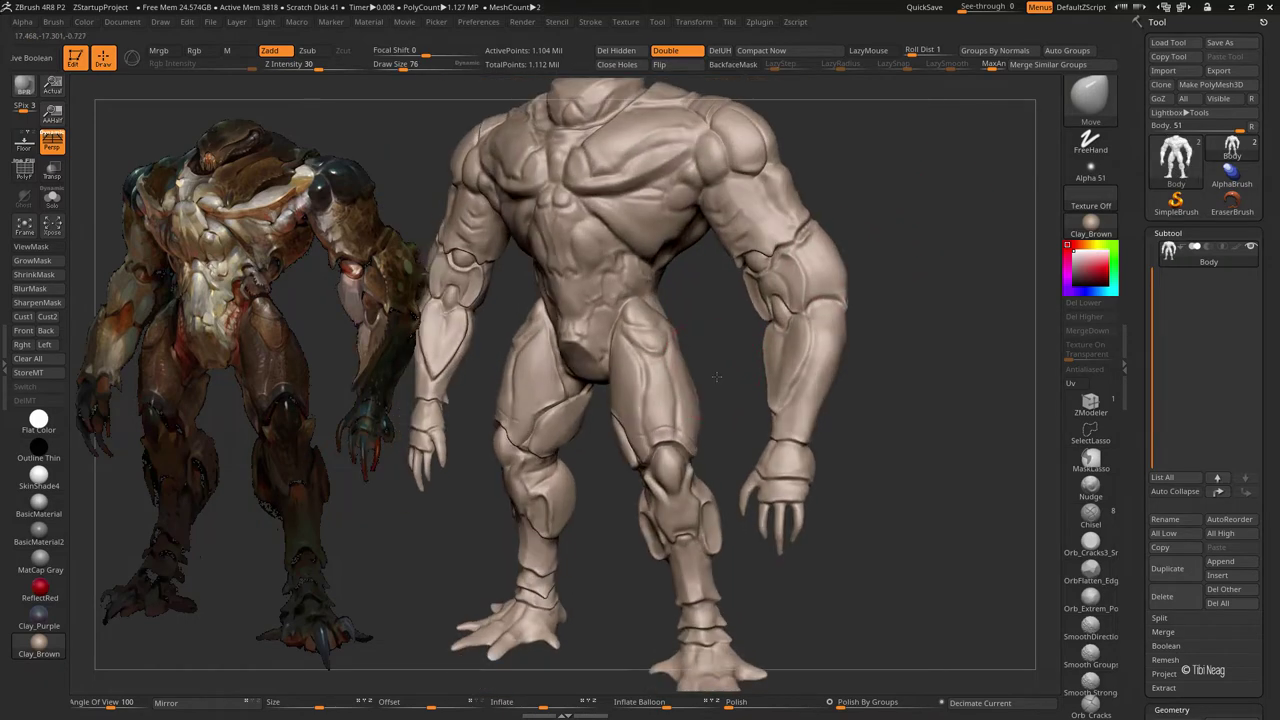
left_click_drag(880, 250, 903, 218)
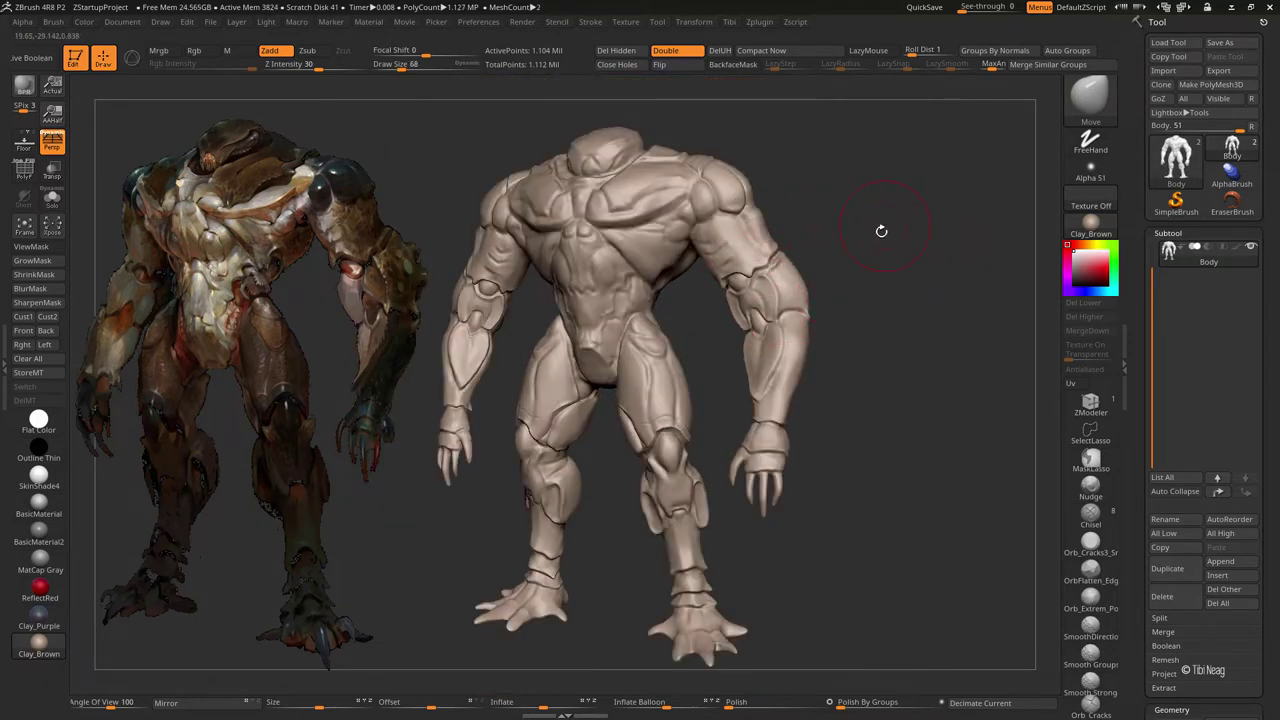
mouse_move(781, 244)
left_mouse_down()
mouse_move(765, 350)
mouse_move(744, 271)
mouse_move(597, 340)
mouse_move(700, 306)
mouse_move(771, 322)
mouse_move(669, 337)
left_mouse_up()
- Alternate between DamStandard and ClayBuildup while zooming toward the arm and leg
key("b")
key("d")
key("s")
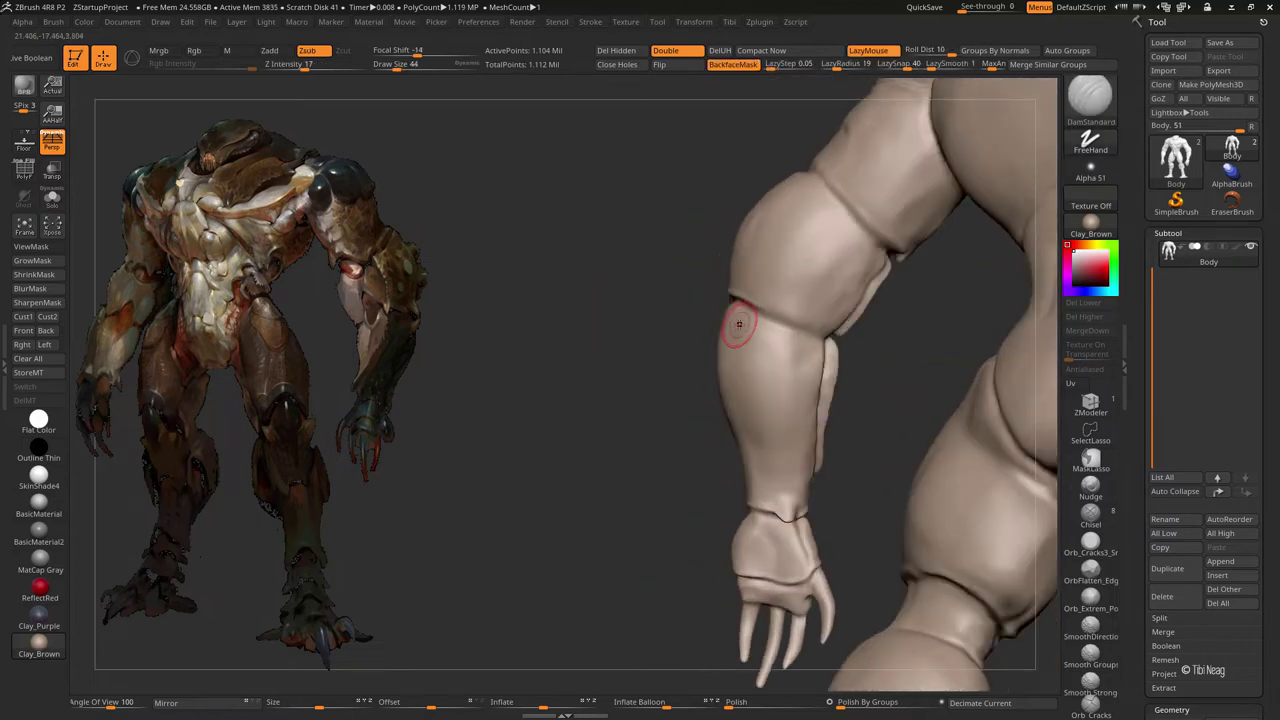
left_click_drag(748, 331, 603, 314)
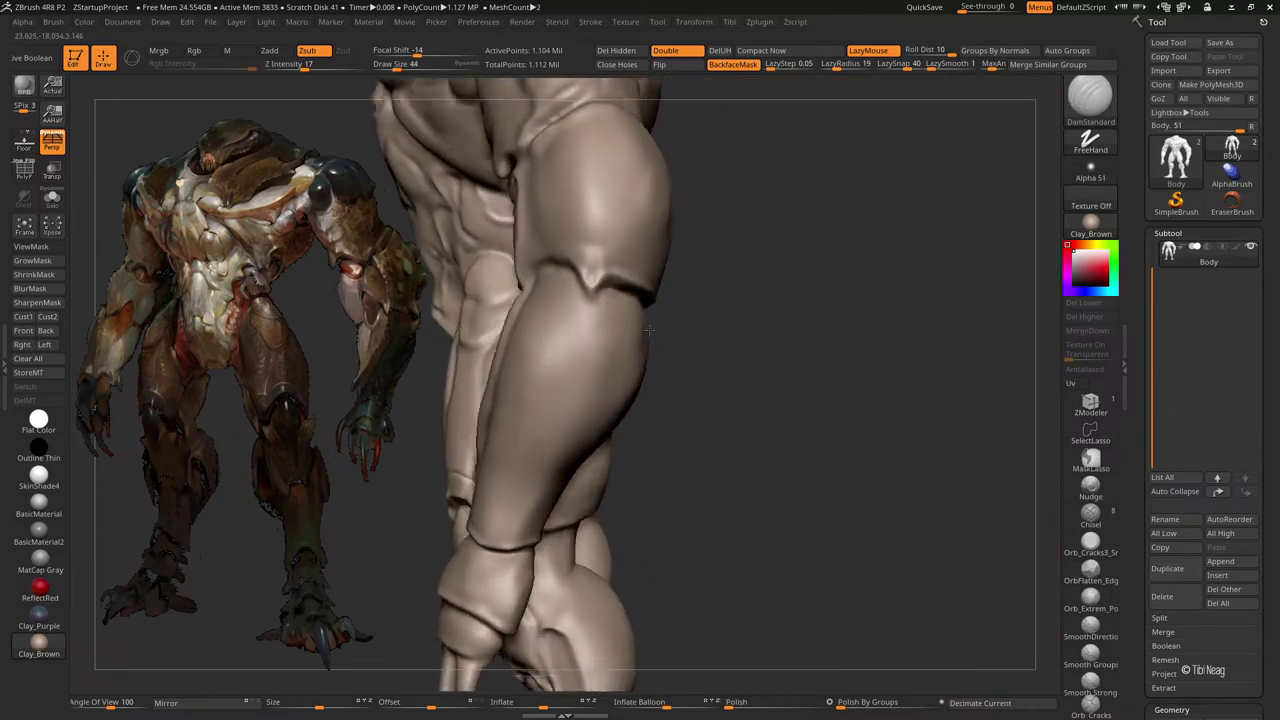
key("b")
key("c")
key("l")
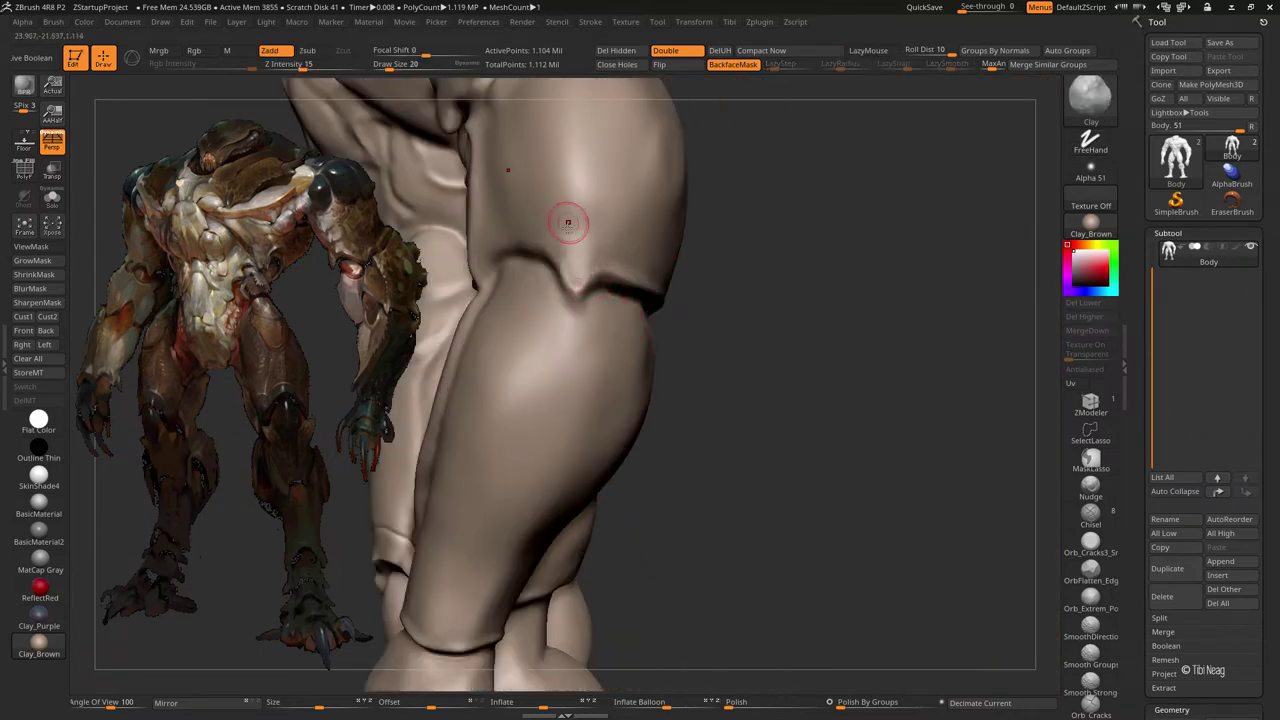
mouse_move(752, 262)
left_mouse_down()
mouse_move(746, 251)
mouse_move(840, 276)
mouse_move(522, 330)
mouse_move(695, 340)
mouse_move(480, 296)
left_mouse_up()
- Deepen the crease across the knee with DamStandard, then frame the whole sculpt
key("b")
key("d")
key("s")
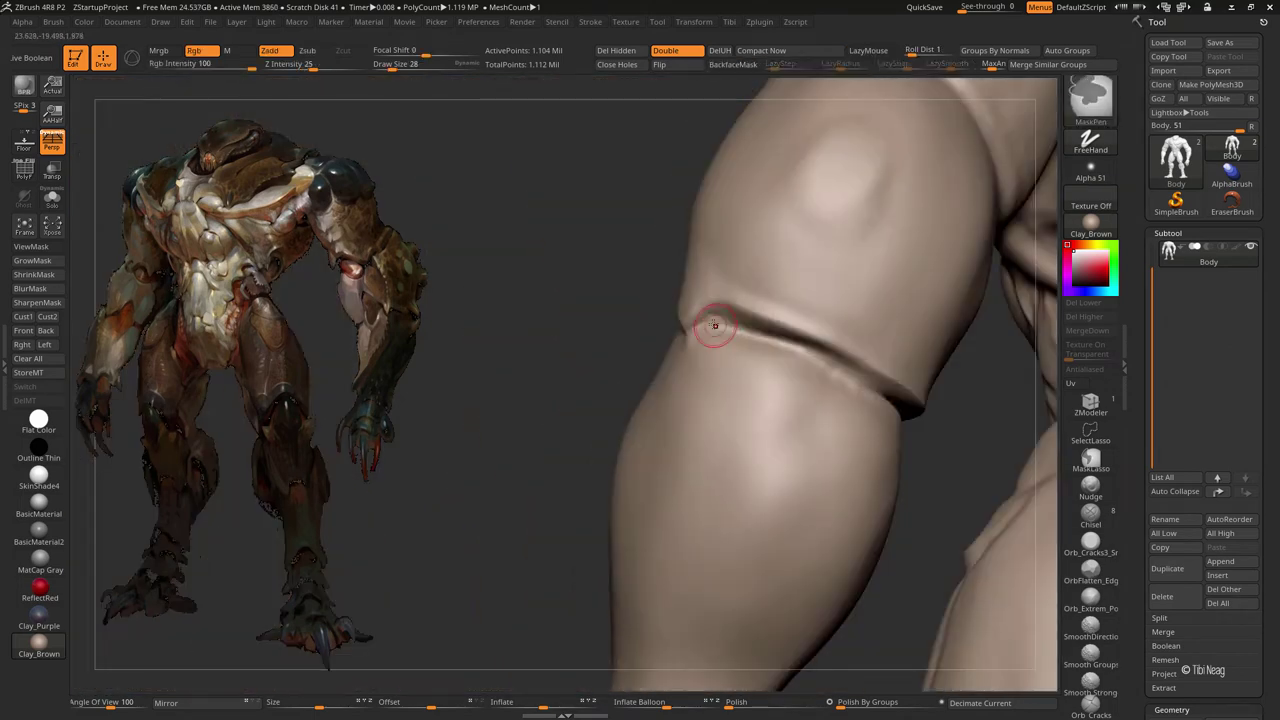
left_click_drag(706, 329, 885, 396)
mouse_move(560, 300)
left_mouse_down()
mouse_move(664, 237)
mouse_move(930, 280)
mouse_move(949, 326)
mouse_move(906, 328)
mouse_move(903, 277)
mouse_move(886, 271)
mouse_move(877, 220)
mouse_move(837, 209)
mouse_move(771, 251)
mouse_move(840, 240)
mouse_move(826, 251)
mouse_move(869, 251)
mouse_move(860, 210)
left_mouse_up()
key("f")
- Pick Move and lasso around the arms to hide the rest of the body
key("b")
key("m")
key("v")
mouse_move(860, 210)
left_mouse_down("ctrl+shift")
mouse_move(770, 113)
mouse_move(740, 620)
left_mouse_up("ctrl+shift")
mouse_move(871, 449)
left_mouse_down()
mouse_move(897, 315)
mouse_move(937, 280)
mouse_move(900, 300)
left_mouse_up()
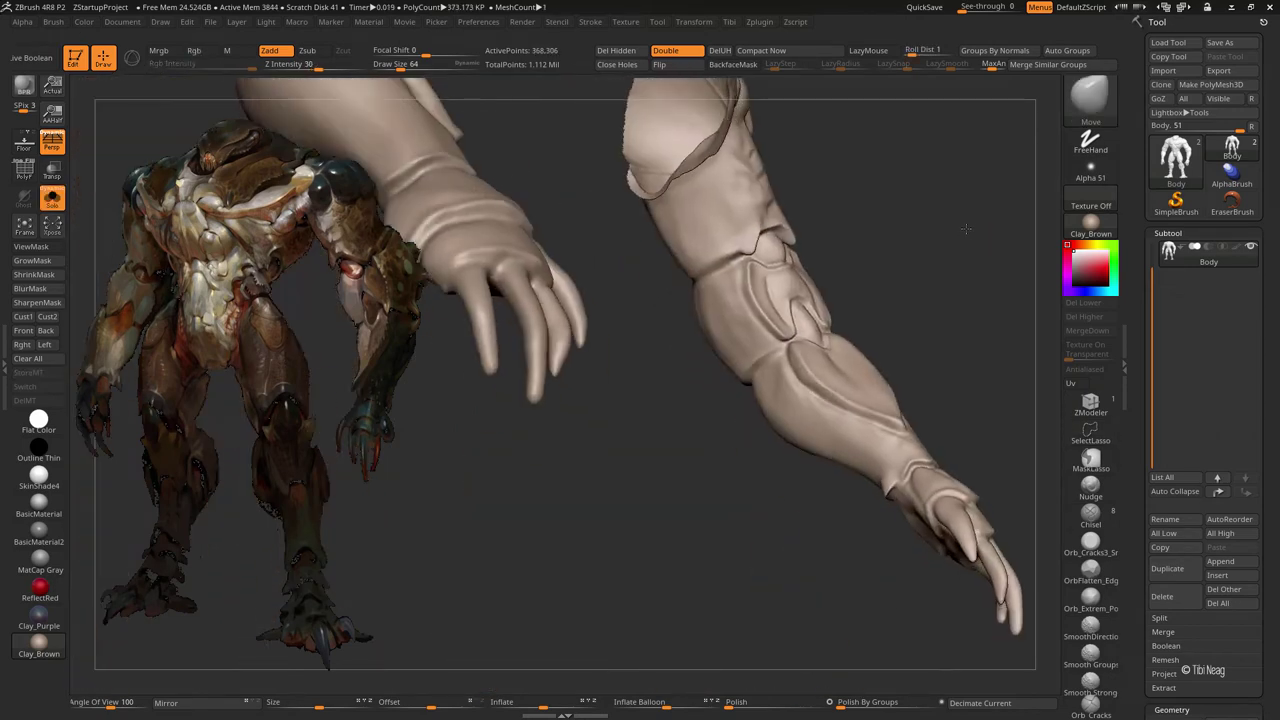
- Pick the Move brush and zoom in until the forearm fills the view
key("b")
key("c")
key("l")
key("b")
key("m")
key("v")
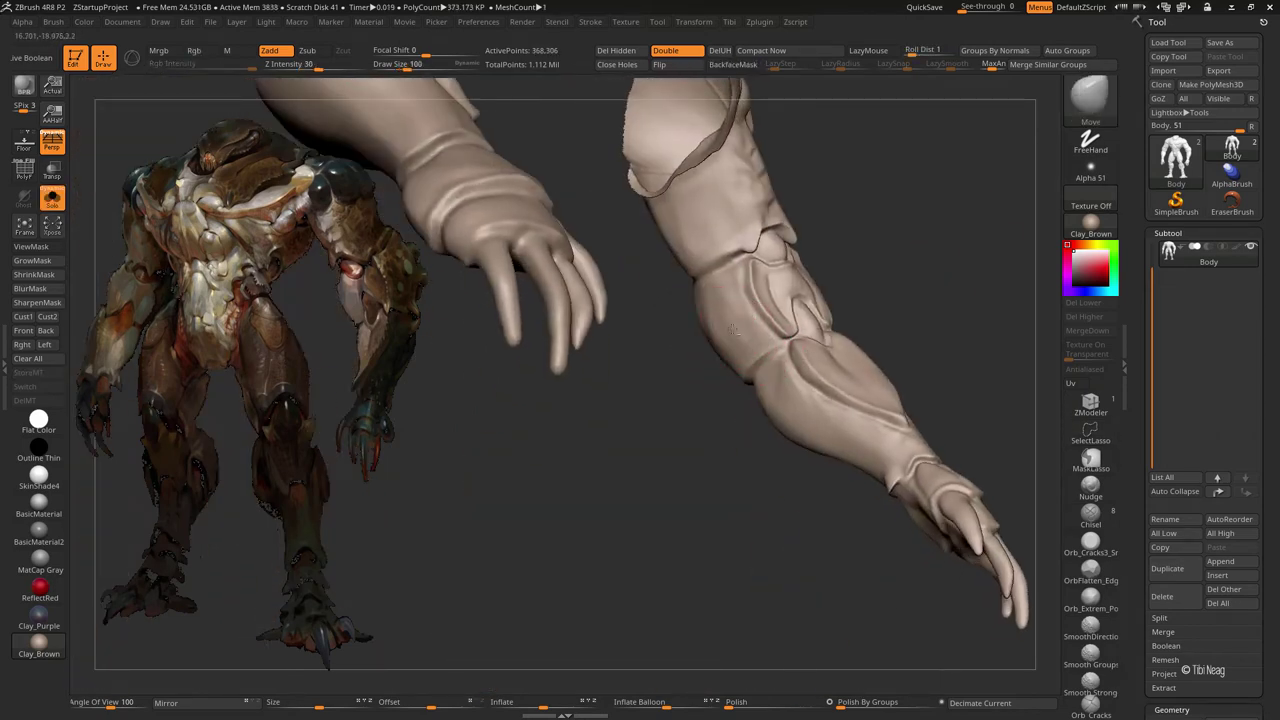
mouse_move(733, 329)
left_mouse_down()
mouse_move(709, 349)
mouse_move(880, 283)
mouse_move(855, 259)
mouse_move(781, 324)
mouse_move(799, 312)
mouse_move(886, 357)
mouse_move(971, 357)
mouse_move(903, 183)
mouse_move(976, 165)
mouse_move(920, 272)
mouse_move(823, 240)
mouse_move(759, 155)
mouse_move(612, 388)
mouse_move(975, 347)
left_mouse_up()
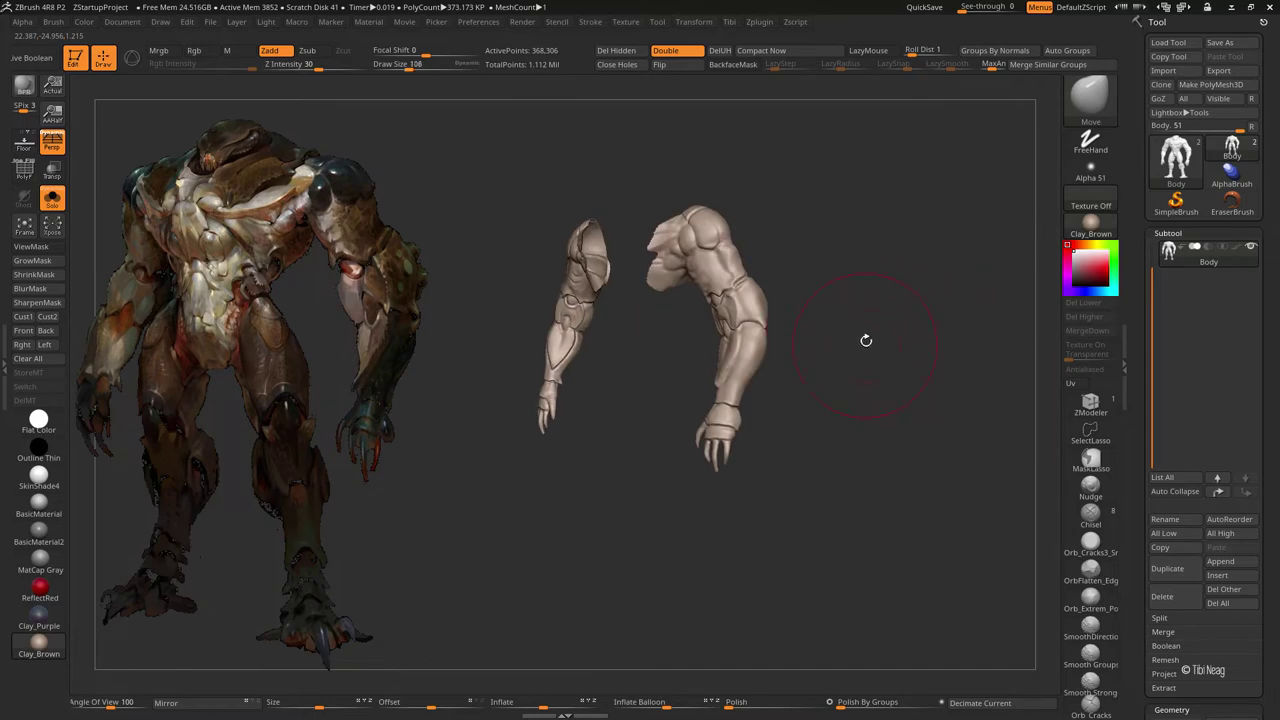
mouse_move(860, 319)
left_mouse_down("alt")
mouse_move(937, 377)
mouse_move(960, 294)
left_mouse_up("alt")
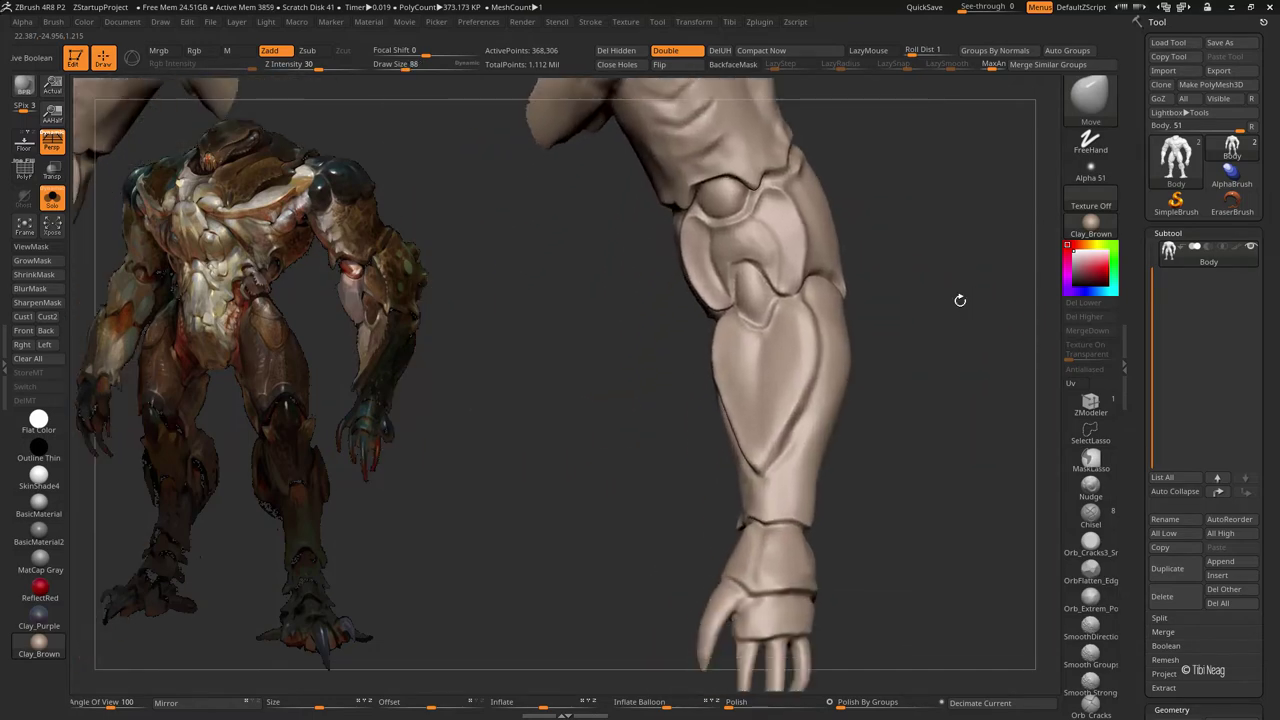
left_click_drag(796, 436, 747, 337, "alt")
- Carve a crease along the forearm's V-shaped plate edge with DamStandard
key("b")
key("c")
key("l")
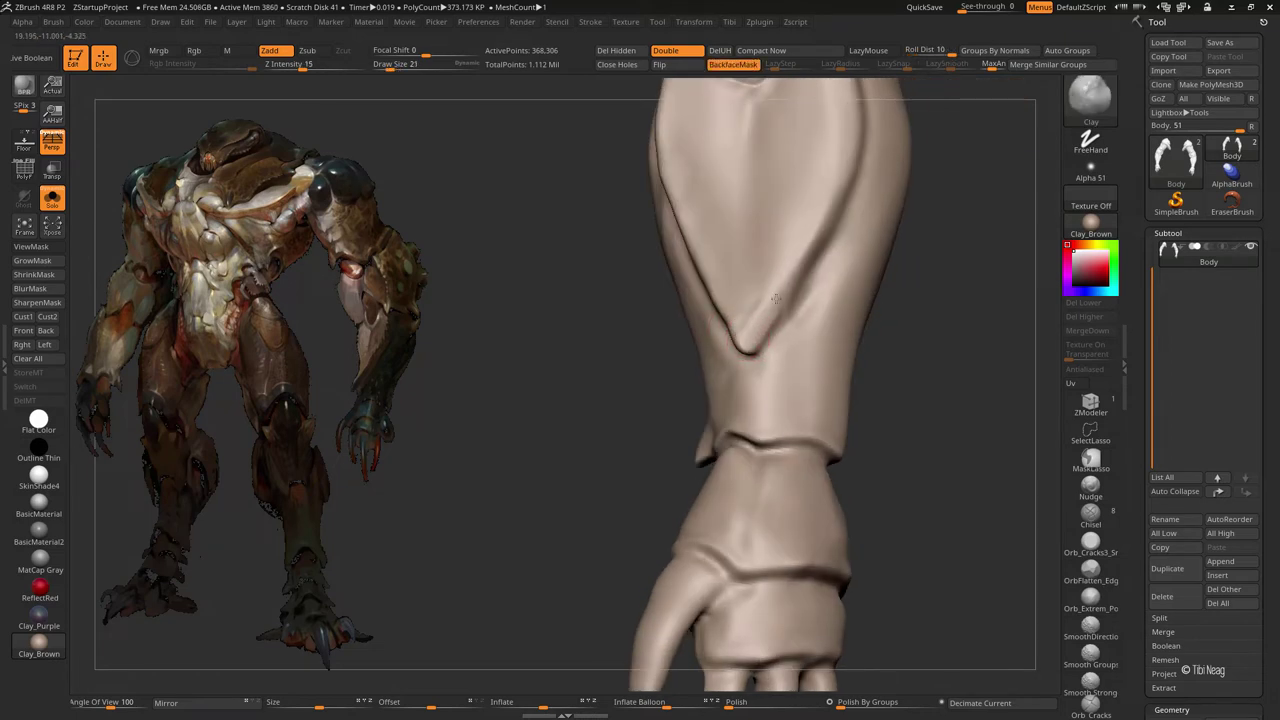
key("ctrl")
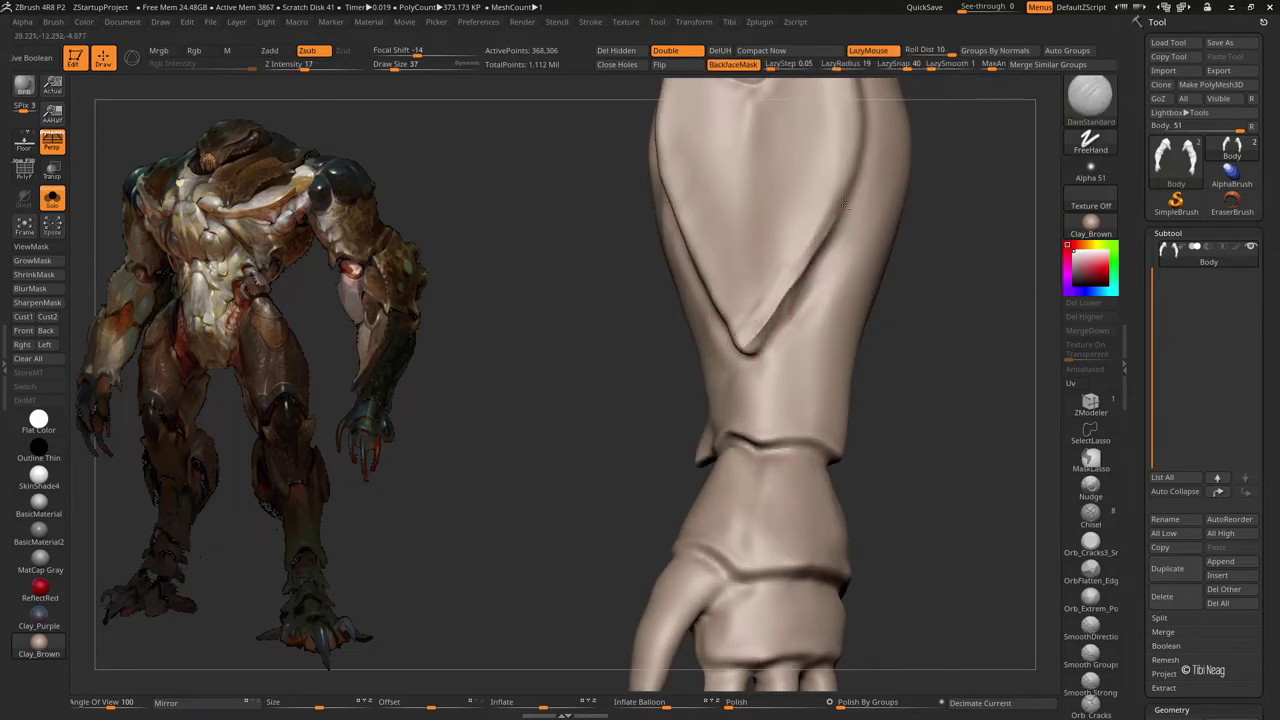
key("b")
key("d")
key("s")
left_click_drag(900, 340, 776, 364)
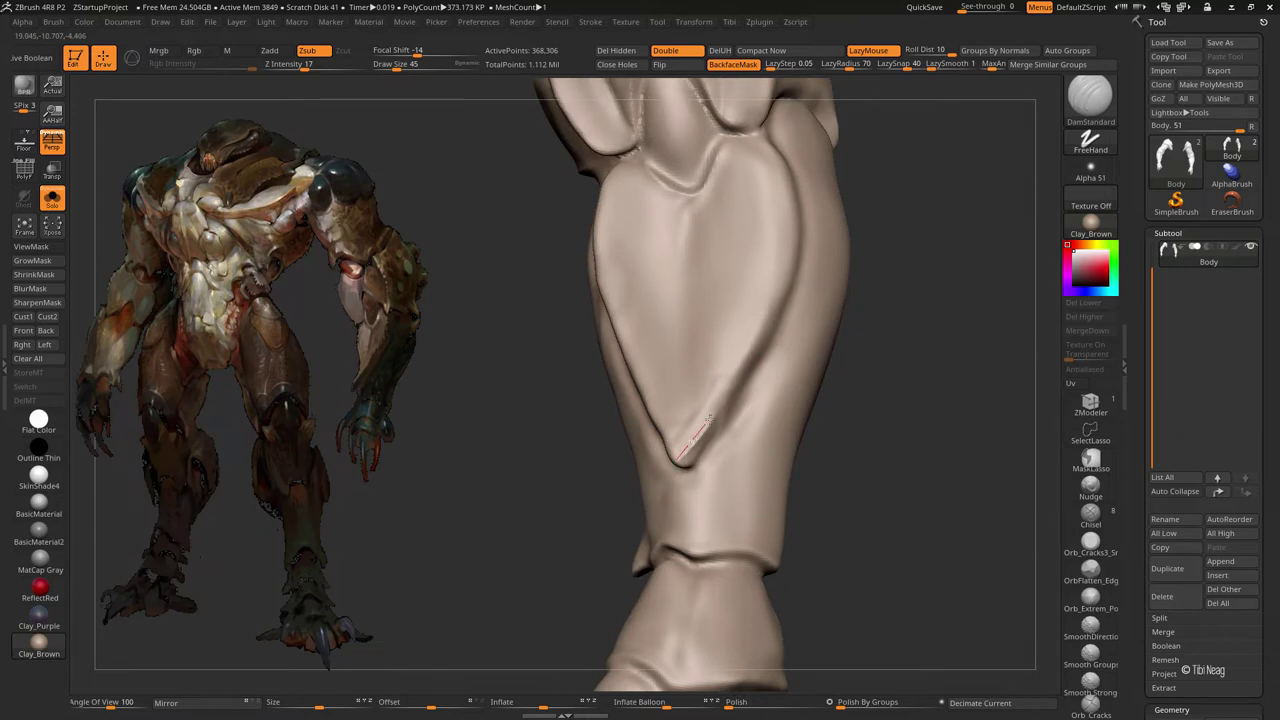
left_click_drag(709, 418, 749, 351)
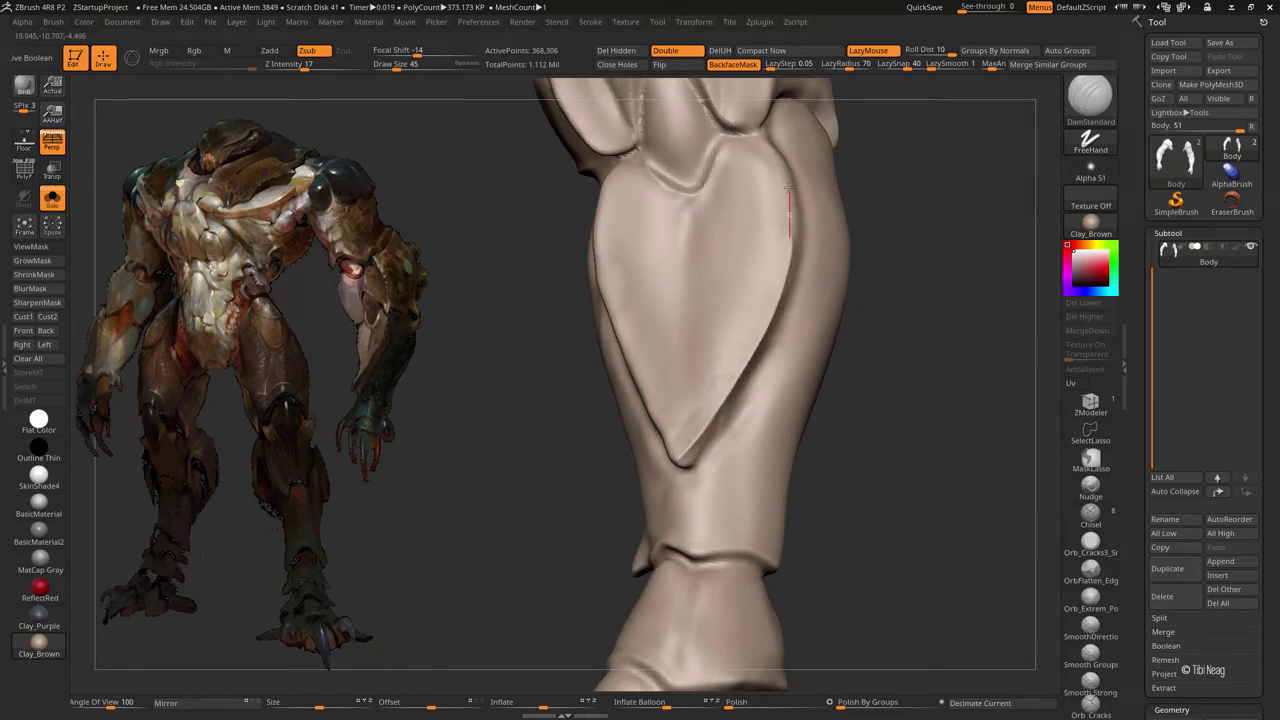
- Check both arms with ClayBuildup selected, then return to DamStandard on the forearm and hand
left_click_drag(914, 266, 916, 344)
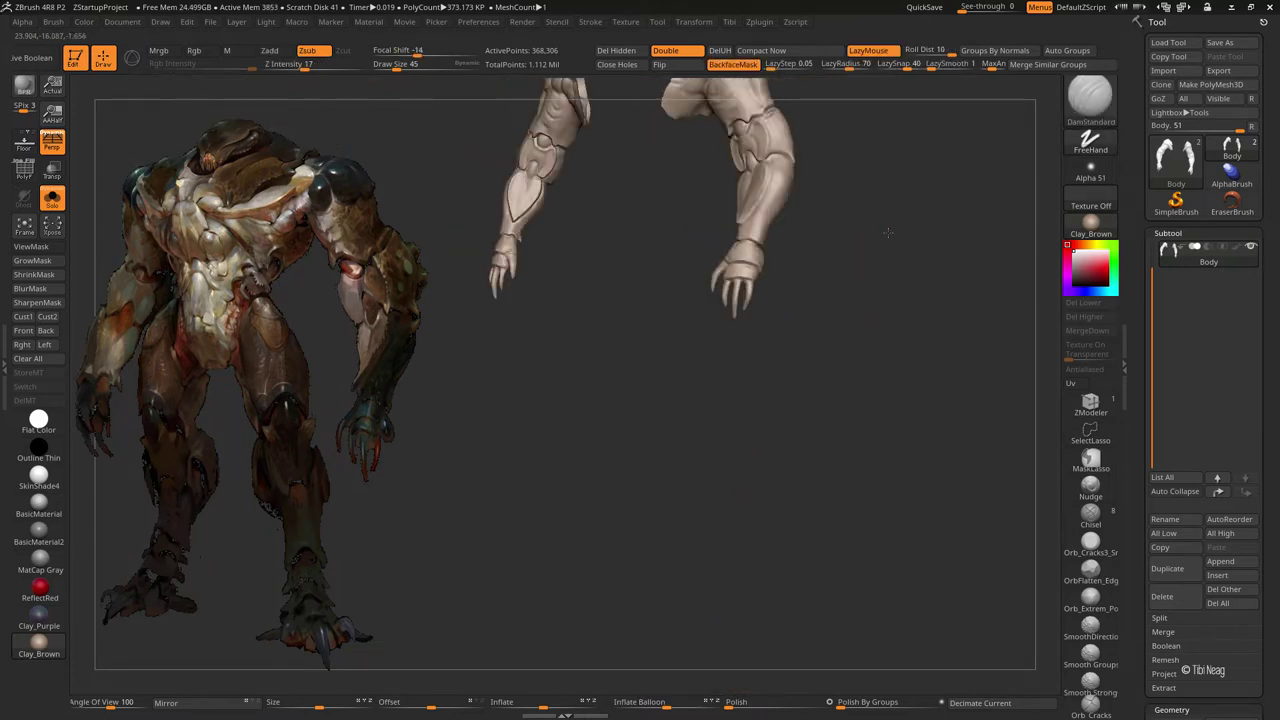
key("b")
key("c")
key("l")
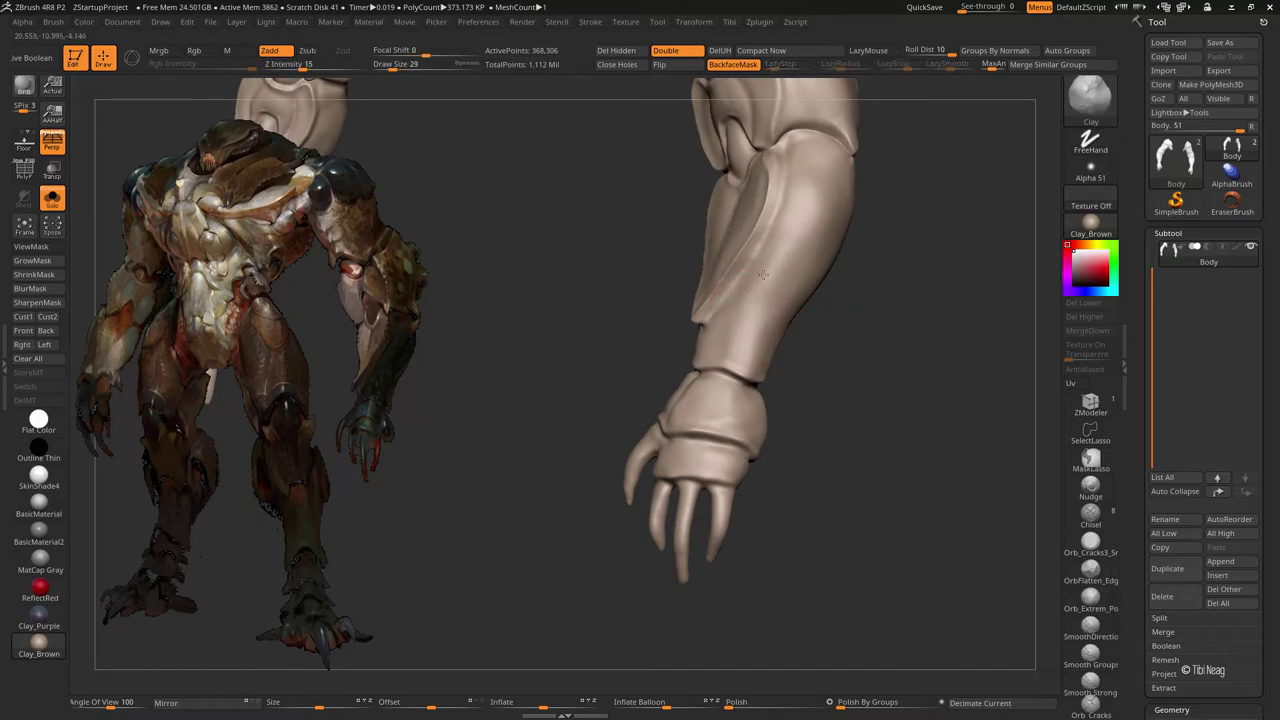
left_click_drag(820, 308, 846, 317)
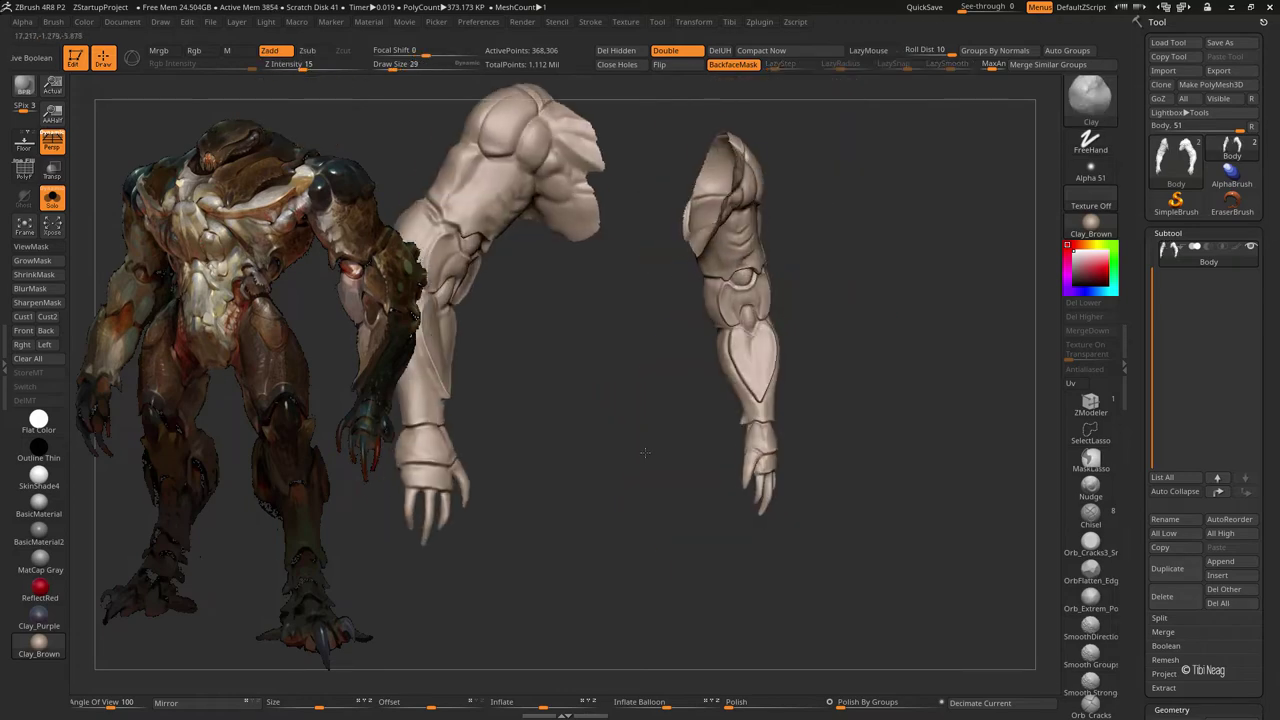
mouse_move(609, 404)
left_mouse_down()
mouse_move(915, 479)
mouse_move(934, 394)
left_mouse_up()
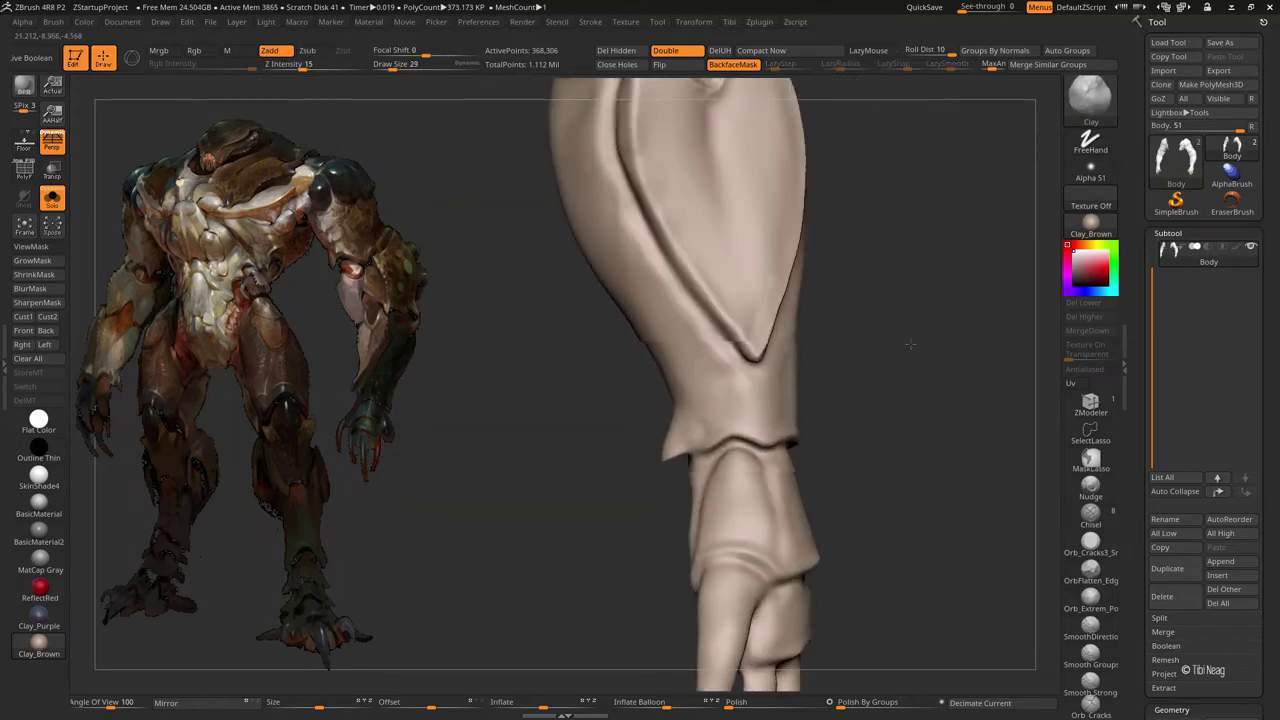
key("b")
key("d")
key("s")
mouse_move(860, 420)
left_mouse_down()
mouse_move(909, 323)
mouse_move(874, 319)
left_mouse_up()
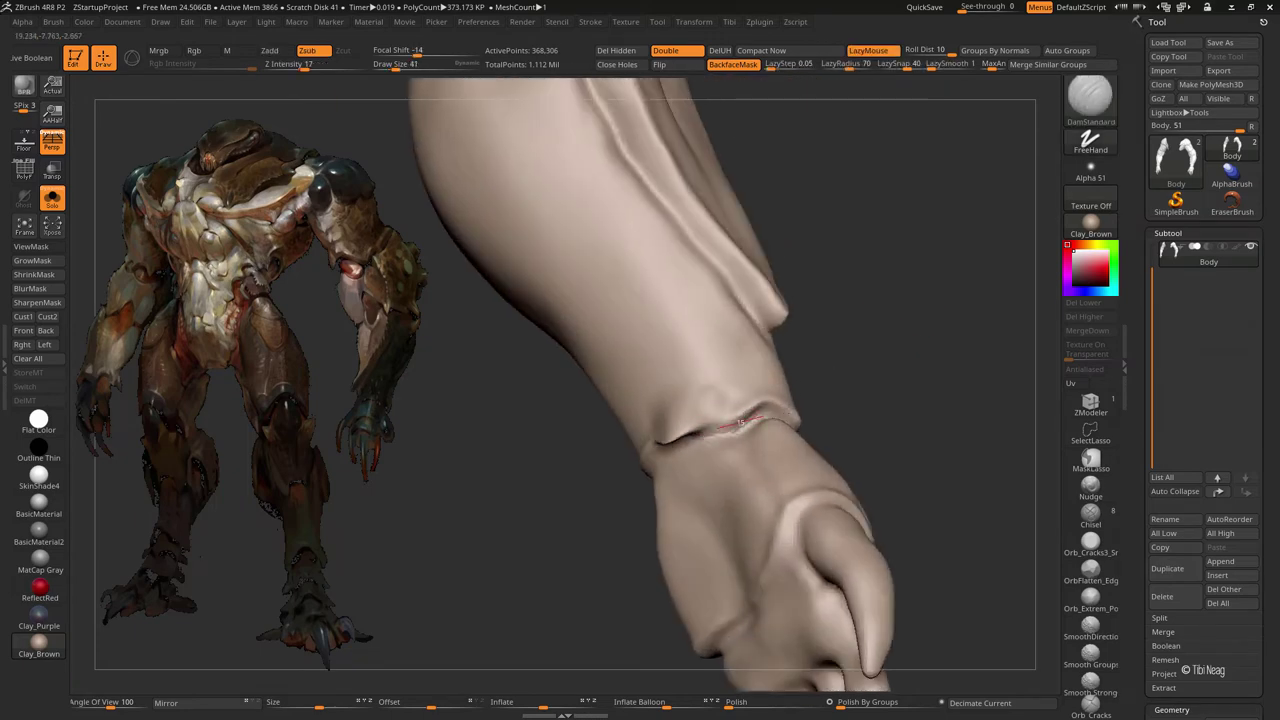
- Set the LazyMouse stroke lag distance to 21 while viewing the forearm and hand
mouse_move(740, 421)
left_mouse_down()
mouse_move(846, 369)
mouse_move(791, 389)
left_mouse_up()
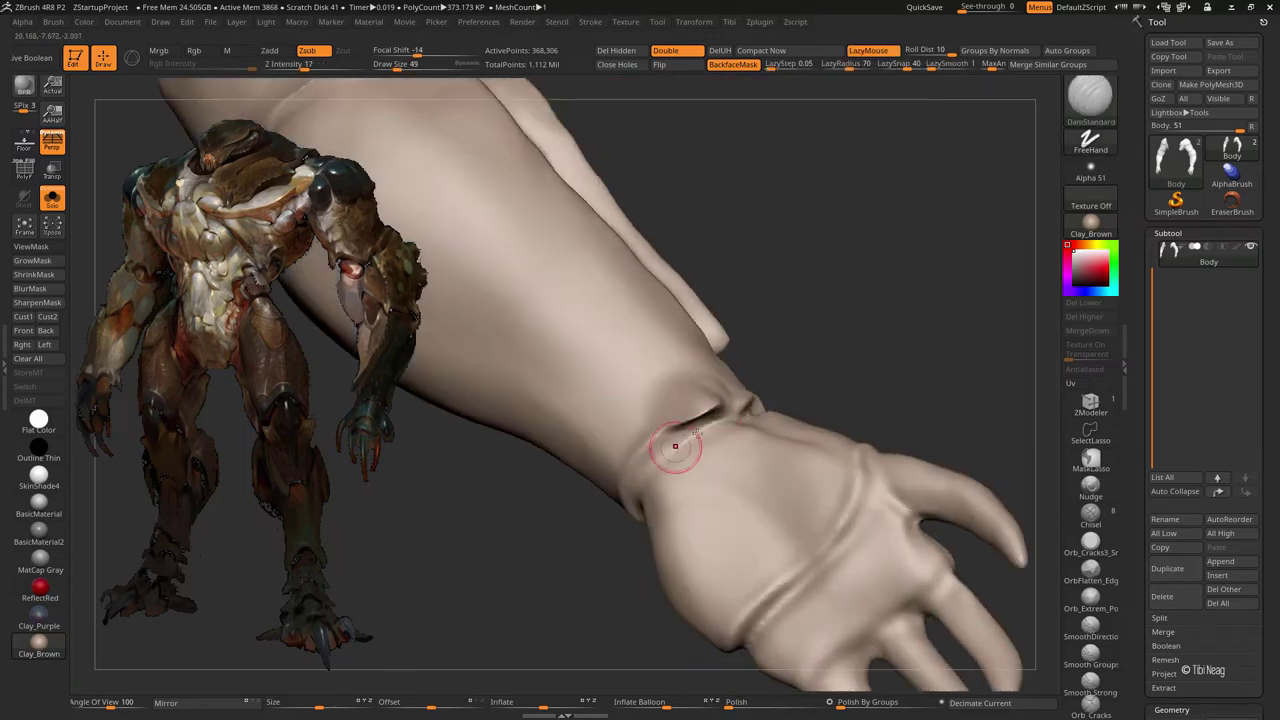
left_click_drag(832, 335, 638, 453)
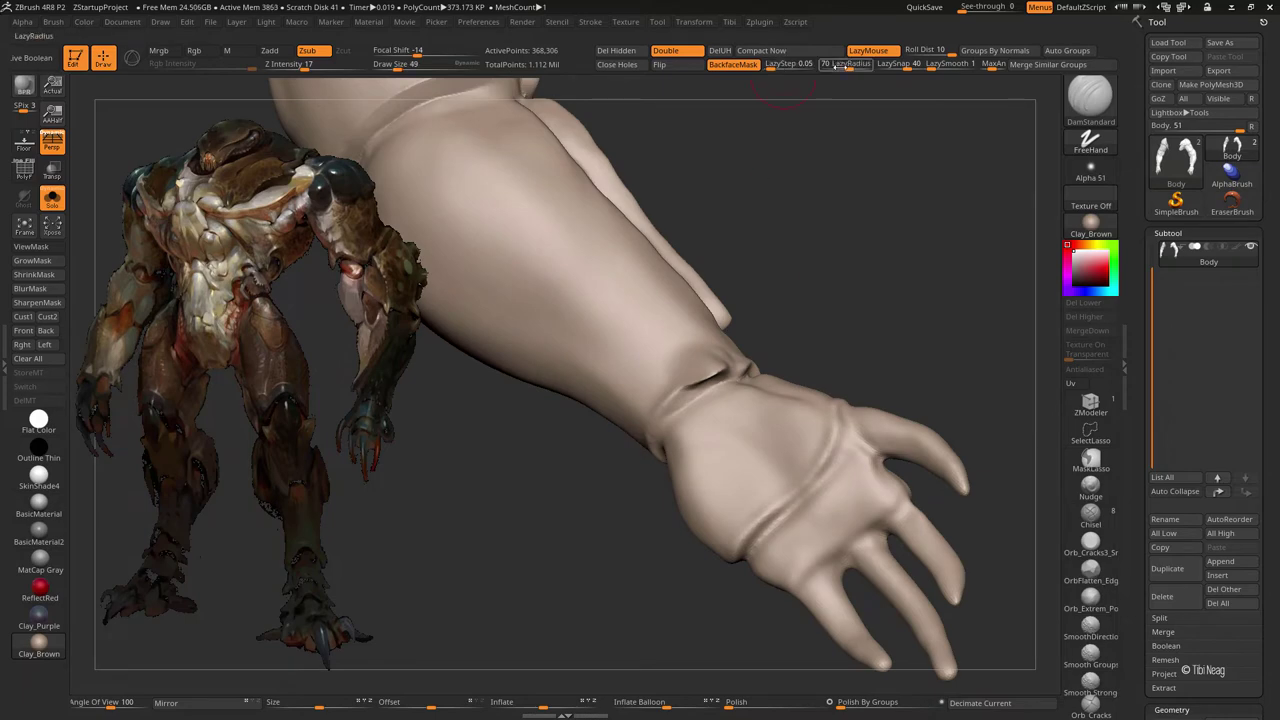
left_click_drag(835, 65, 828, 65)
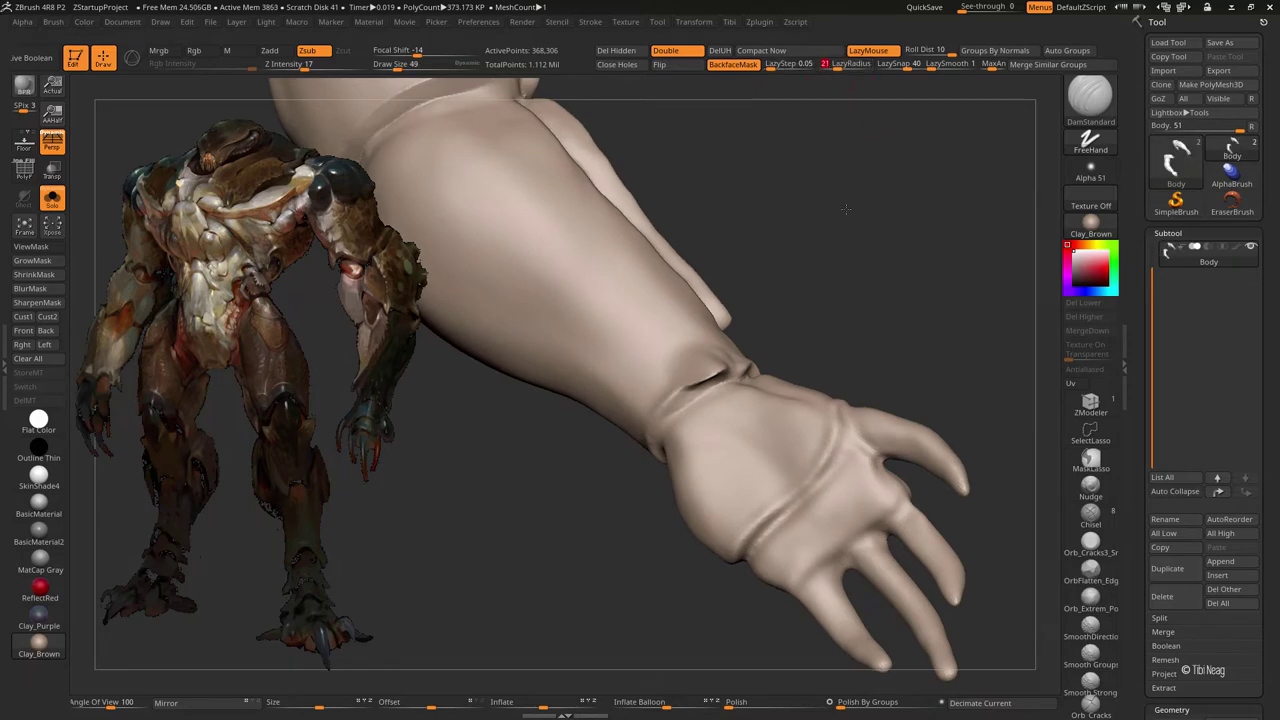
left_click_drag(700, 330, 678, 415)
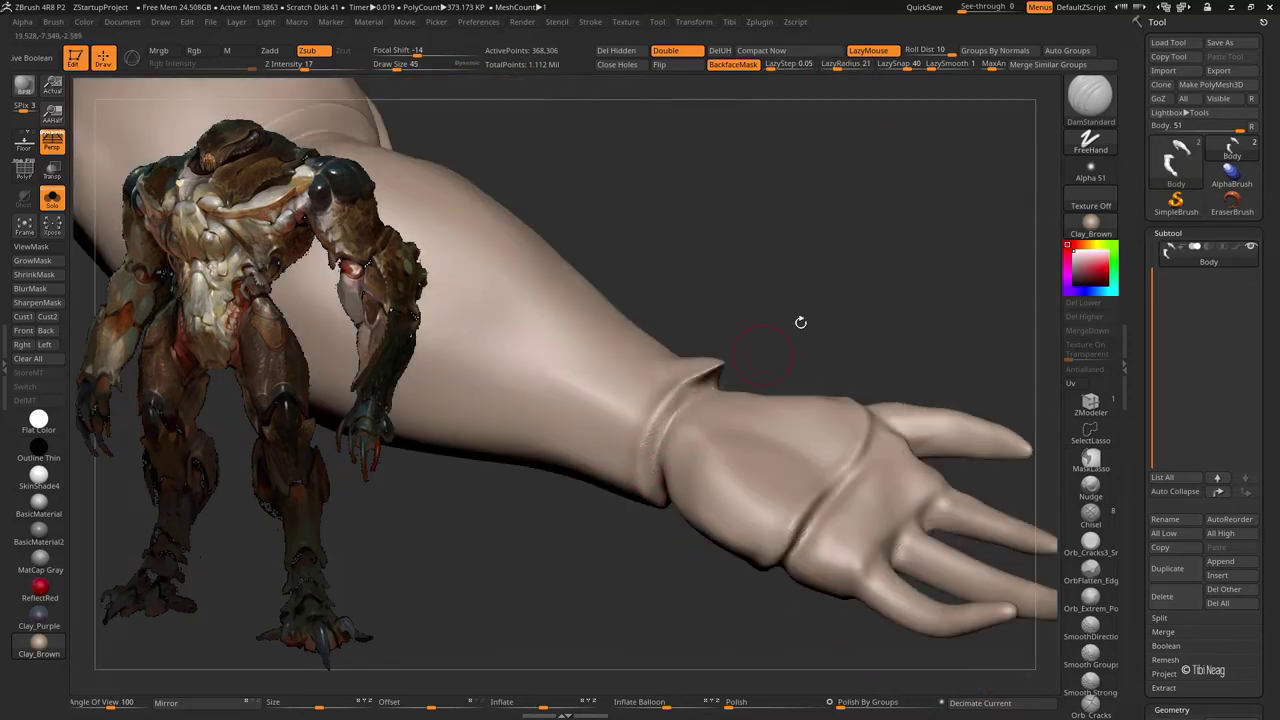
mouse_move(800, 322)
left_mouse_down()
mouse_move(527, 507)
mouse_move(763, 371)
left_mouse_up()
- Rotate onto the hand and fingers, switching from Move to ClayBuildup
key("b")
key("m")
key("v")
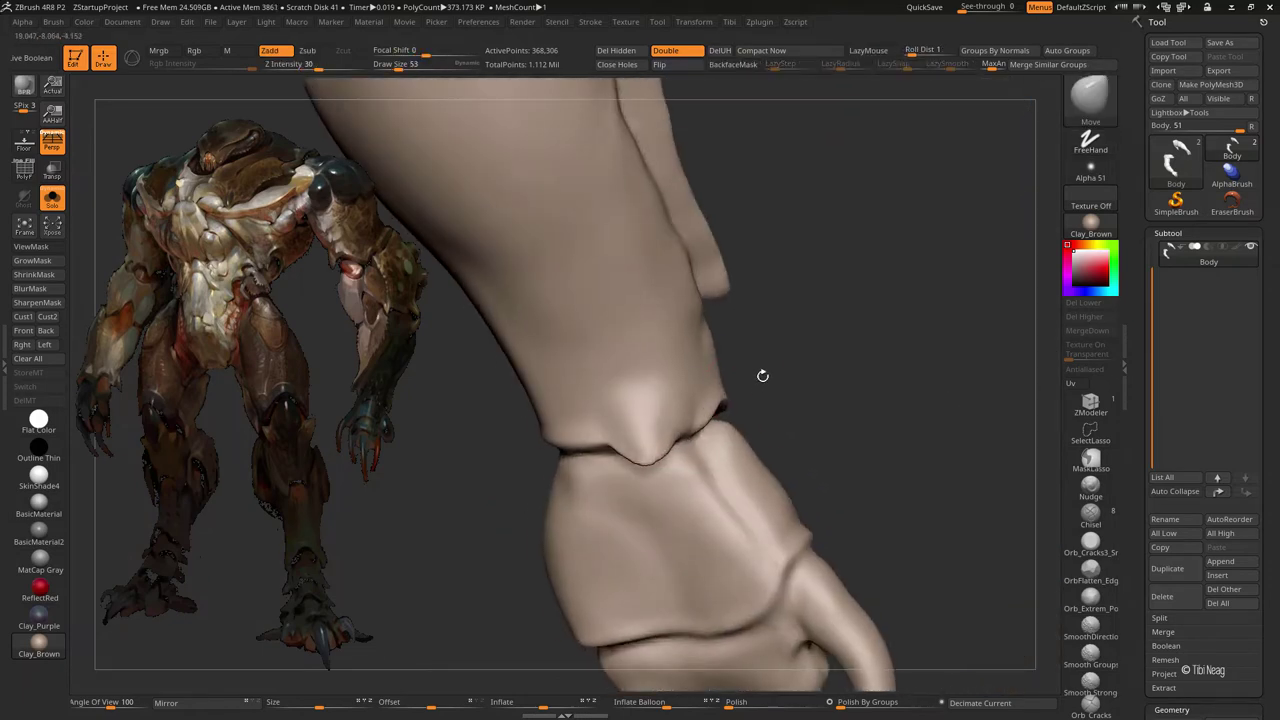
mouse_move(677, 428)
left_mouse_down()
mouse_move(763, 363)
mouse_move(627, 421)
mouse_move(591, 399)
mouse_move(531, 477)
mouse_move(596, 433)
mouse_move(531, 443)
mouse_move(551, 477)
left_mouse_up()
key("b")
key("c")
key("l")
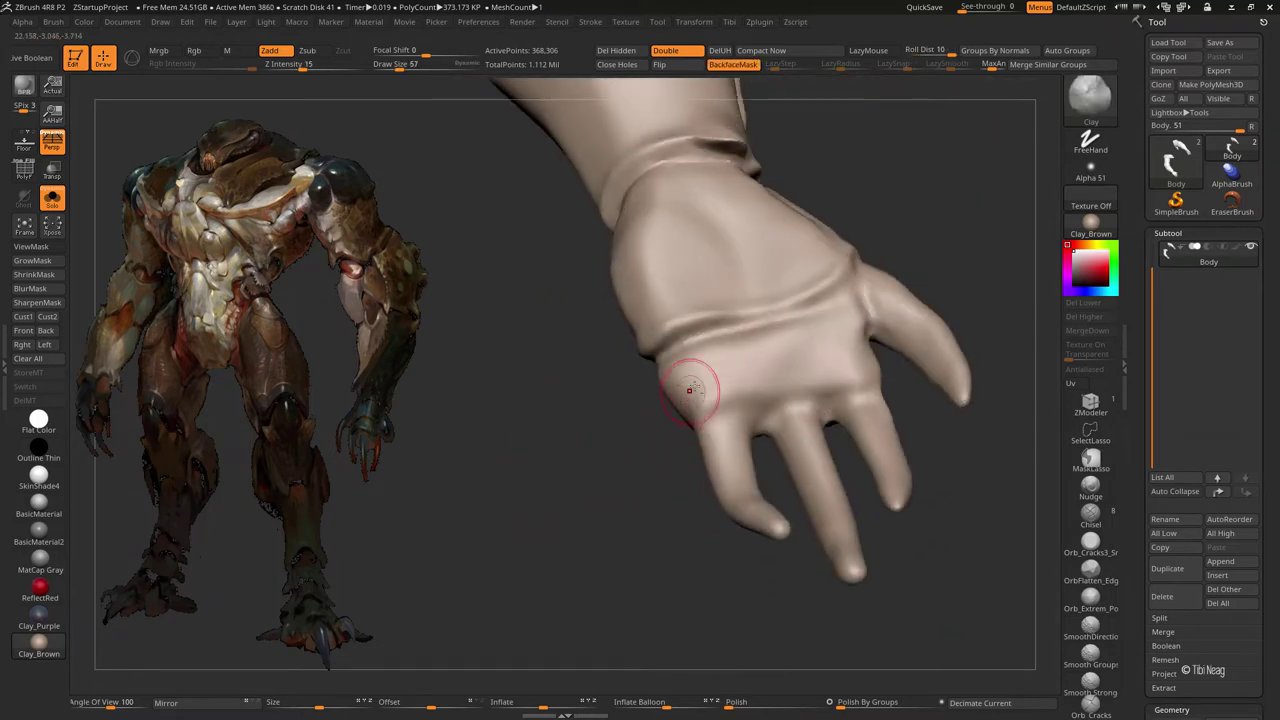
- Turn the hand to a new angle with the Move brush selected
left_click_drag(672, 459, 757, 434)
key("b")
key("m")
key("v")
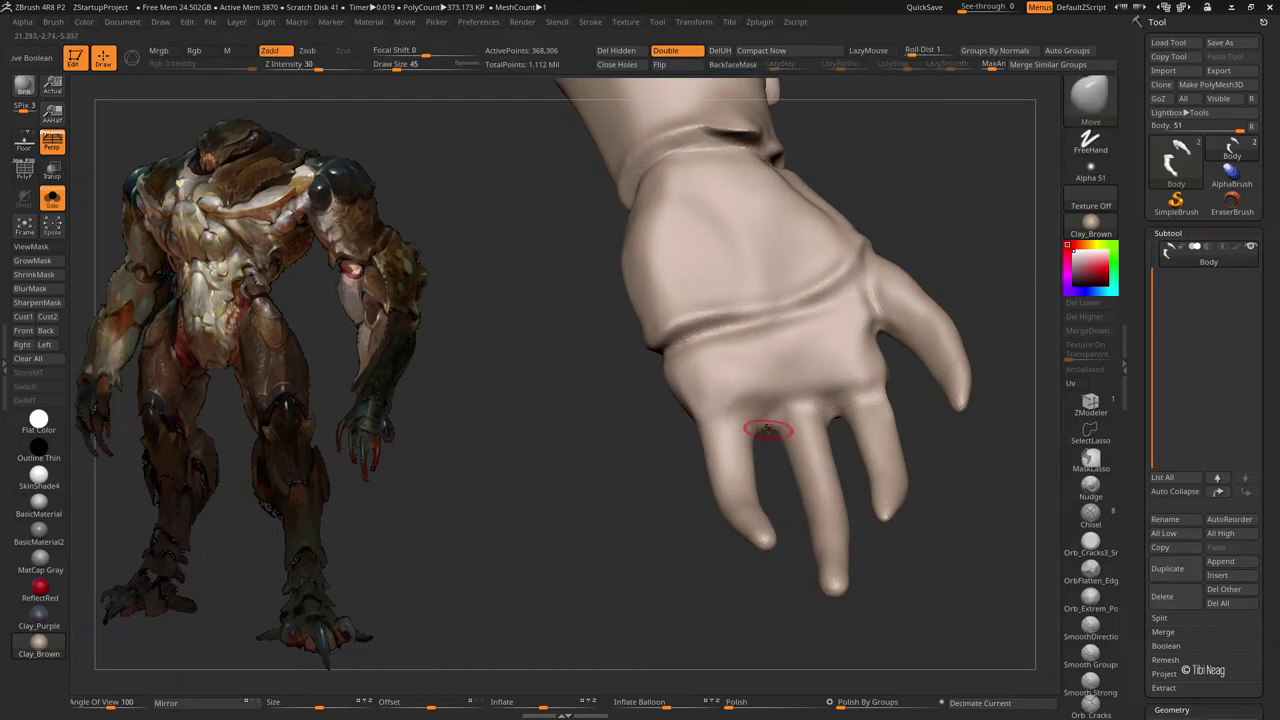
left_click_drag(505, 457, 743, 414)
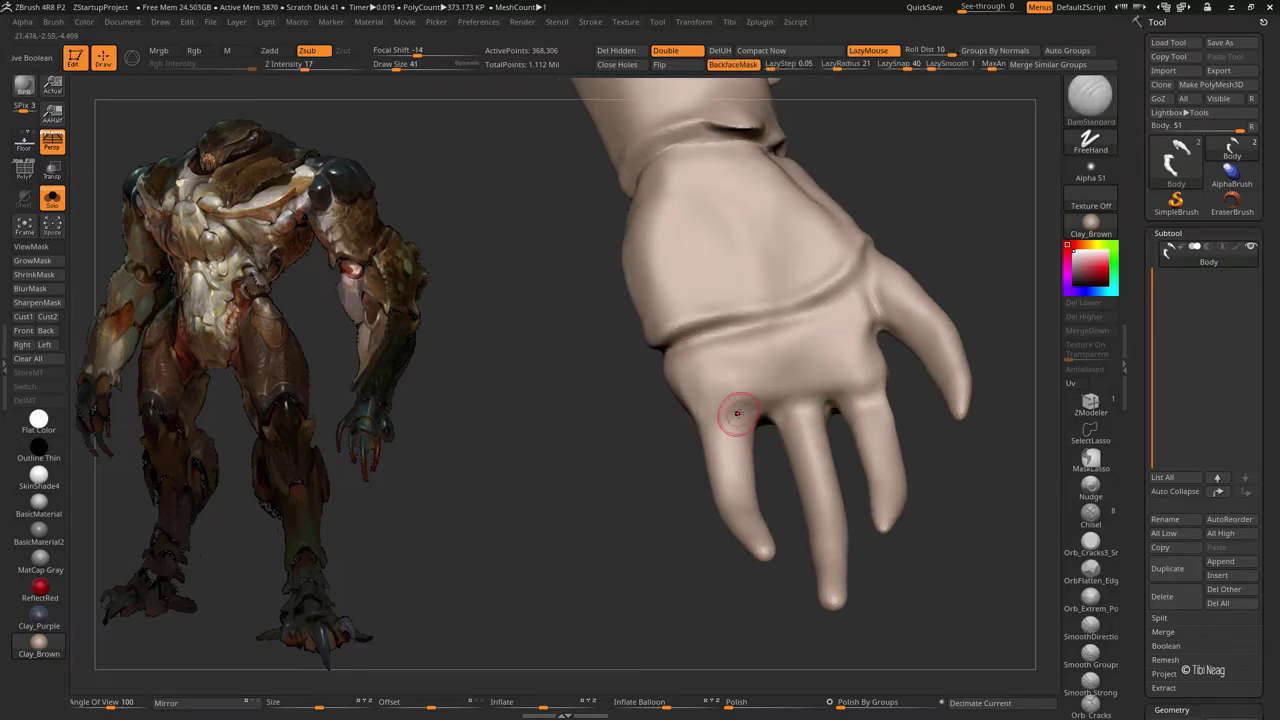
- Select DamStandard and view the hand and wrist from other angles
key("b")
key("d")
key("s")
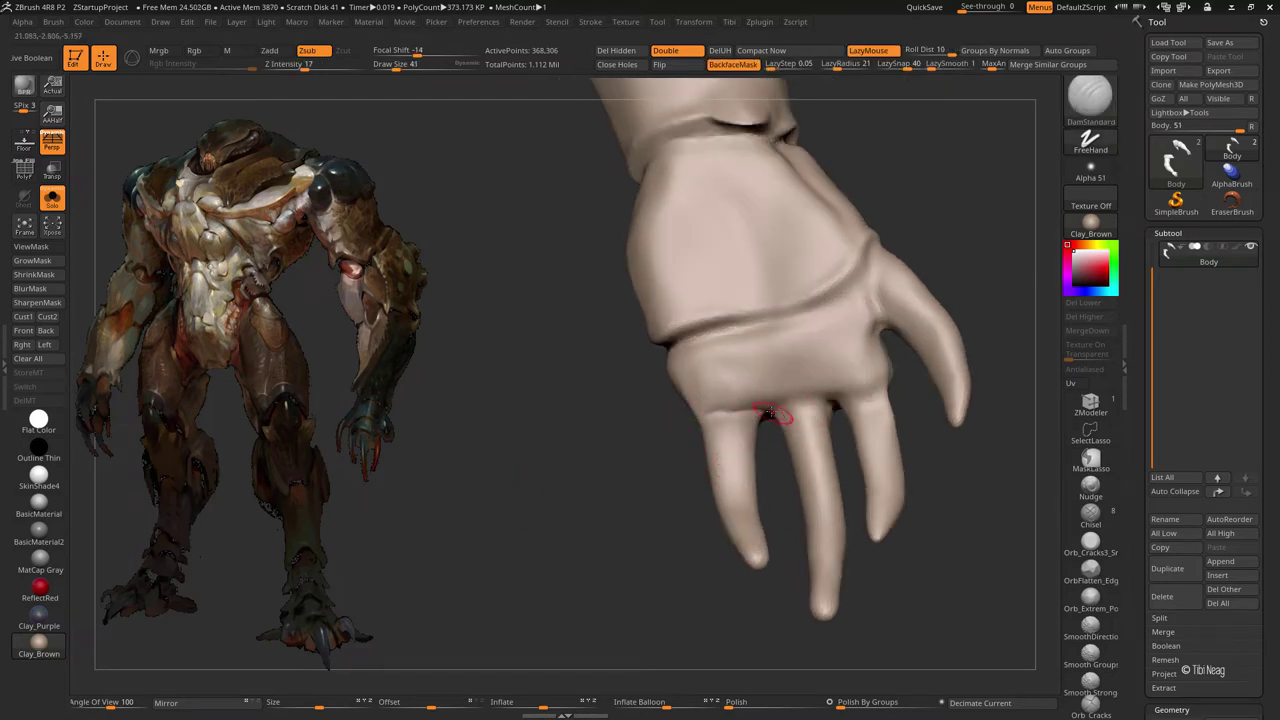
mouse_move(658, 437)
left_mouse_down()
mouse_move(891, 357)
mouse_move(663, 423)
mouse_move(648, 450)
mouse_move(814, 394)
mouse_move(666, 423)
mouse_move(700, 425)
mouse_move(634, 414)
mouse_move(746, 427)
left_mouse_up()
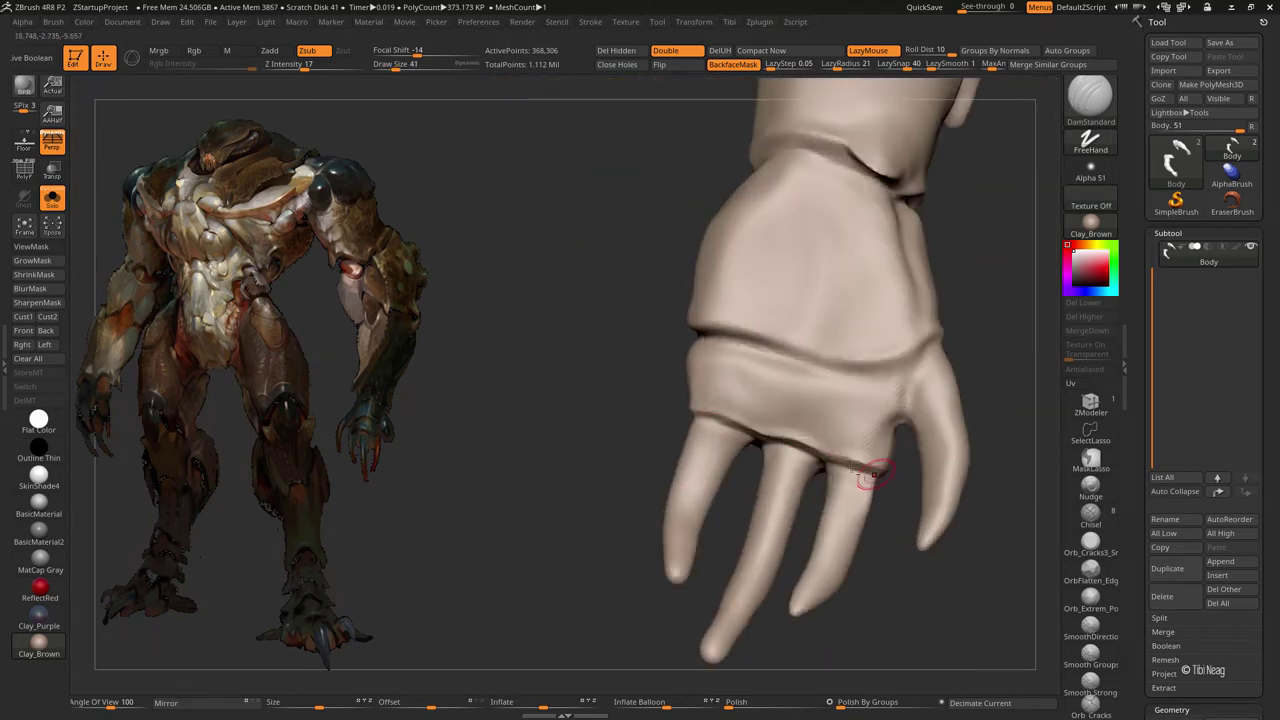
left_click_drag(871, 477, 817, 420)
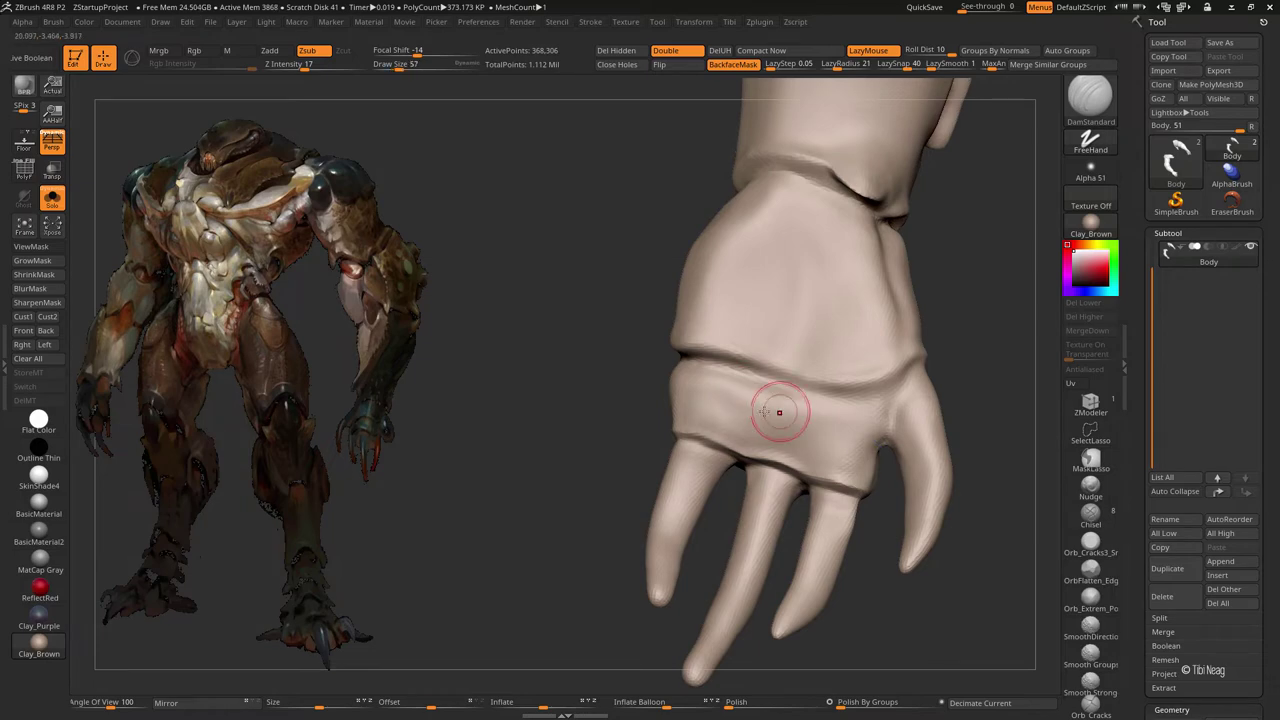
- Polish the wrist band flat with hPolish, check both arms, then reselect DamStandard
key("b")
key("h")
key("p")
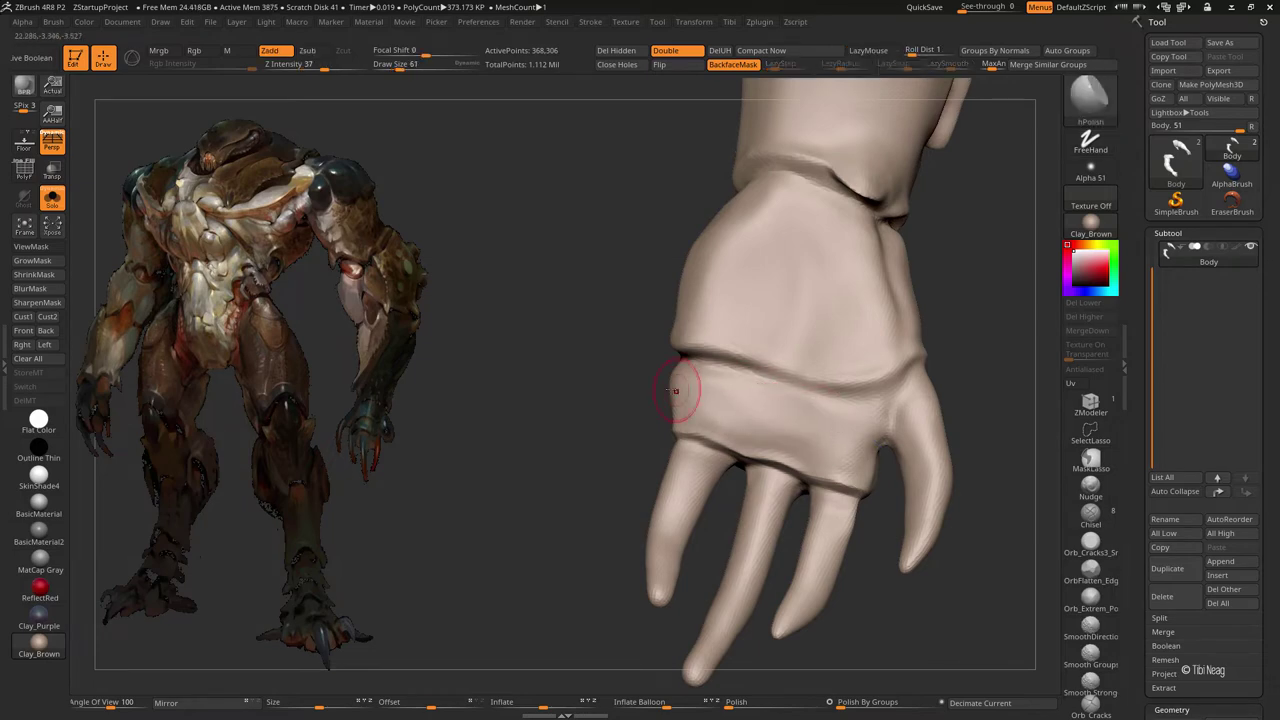
mouse_move(675, 390)
left_mouse_down()
mouse_move(748, 371)
mouse_move(790, 383)
left_mouse_up()
mouse_move(845, 430)
left_mouse_down()
mouse_move(782, 457)
mouse_move(725, 428)
left_mouse_up()
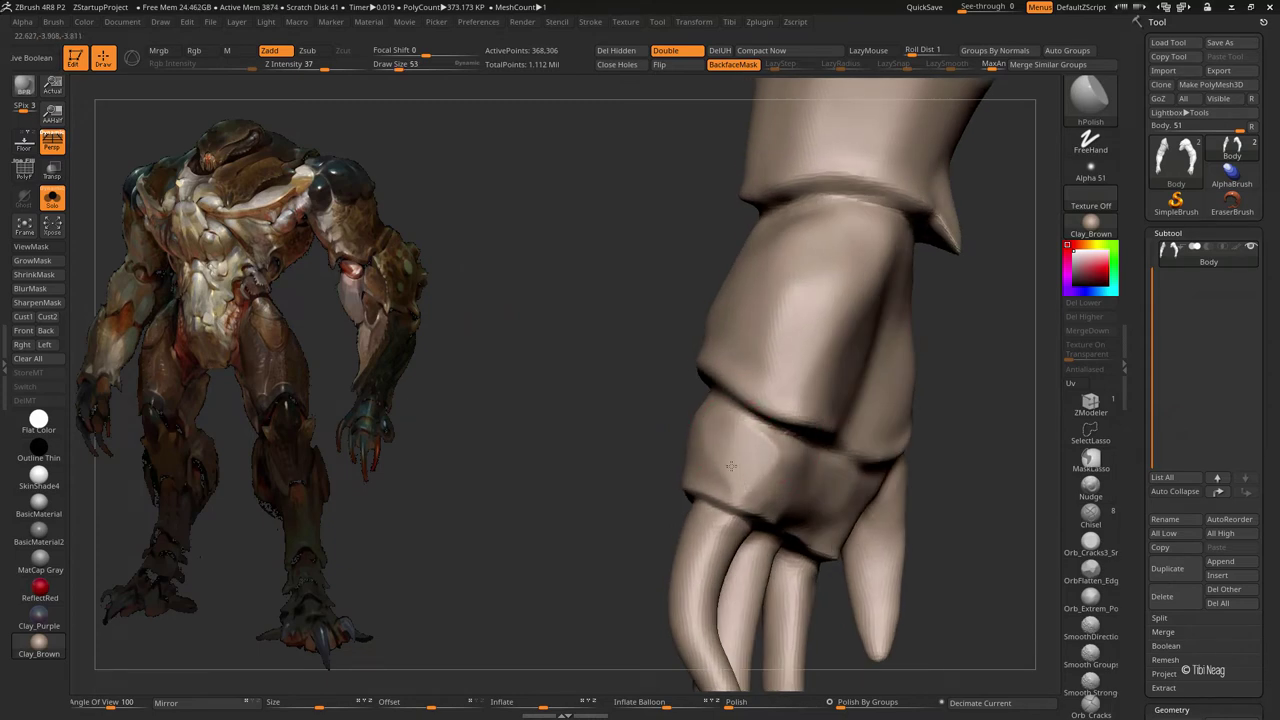
mouse_move(752, 477)
right_mouse_down("ctrl")
mouse_move(731, 371)
mouse_move(920, 357)
mouse_move(889, 334)
mouse_move(883, 251)
mouse_move(932, 387)
mouse_move(929, 234)
mouse_move(820, 370)
mouse_move(741, 307)
right_mouse_up("ctrl")
key("b")
key("d")
key("s")
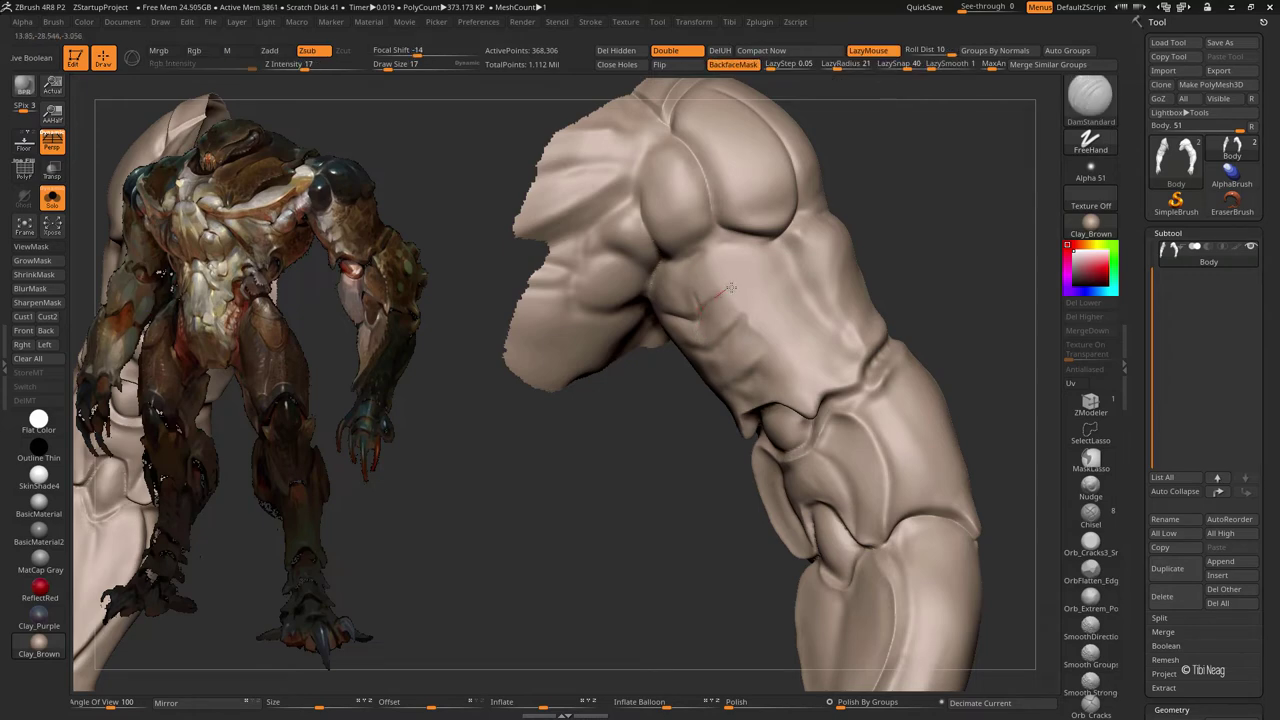
- Carve DamStandard grooves into the ribcage, orbiting to check the arm, side and abdomen
left_click_drag(731, 288, 737, 289)
right_click_drag(737, 289, 701, 387)
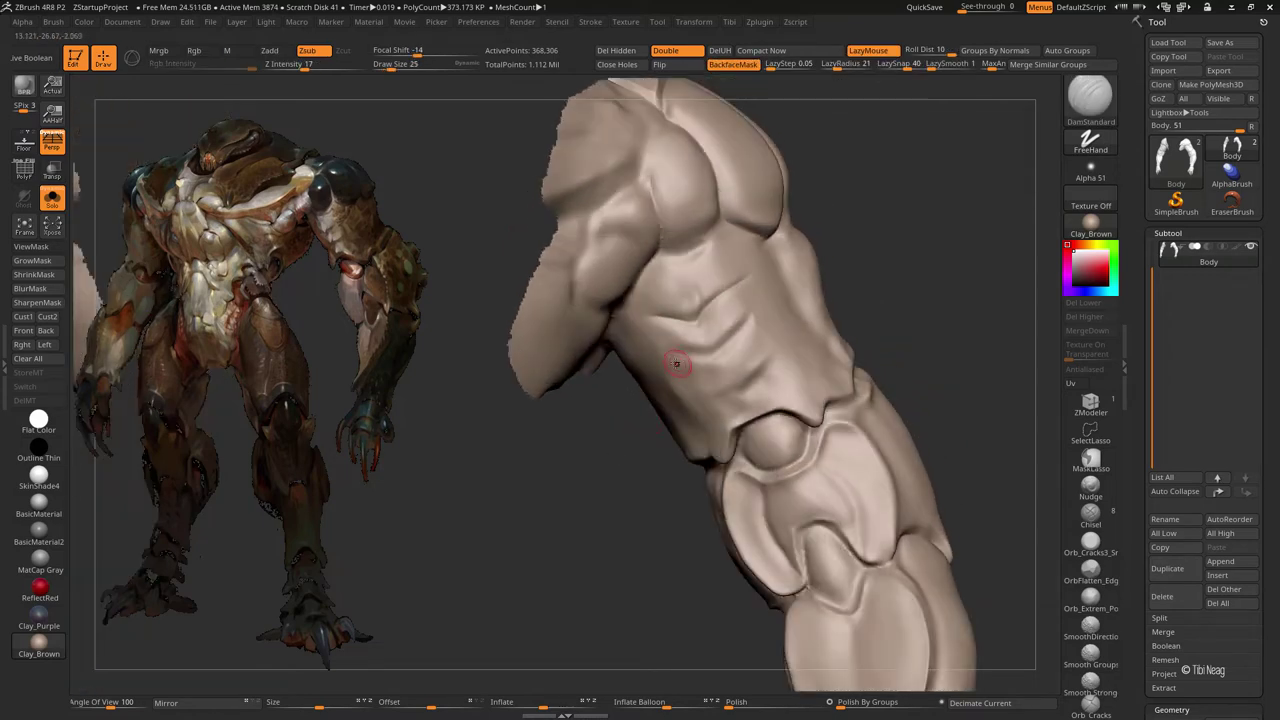
right_click_drag(613, 342, 642, 397)
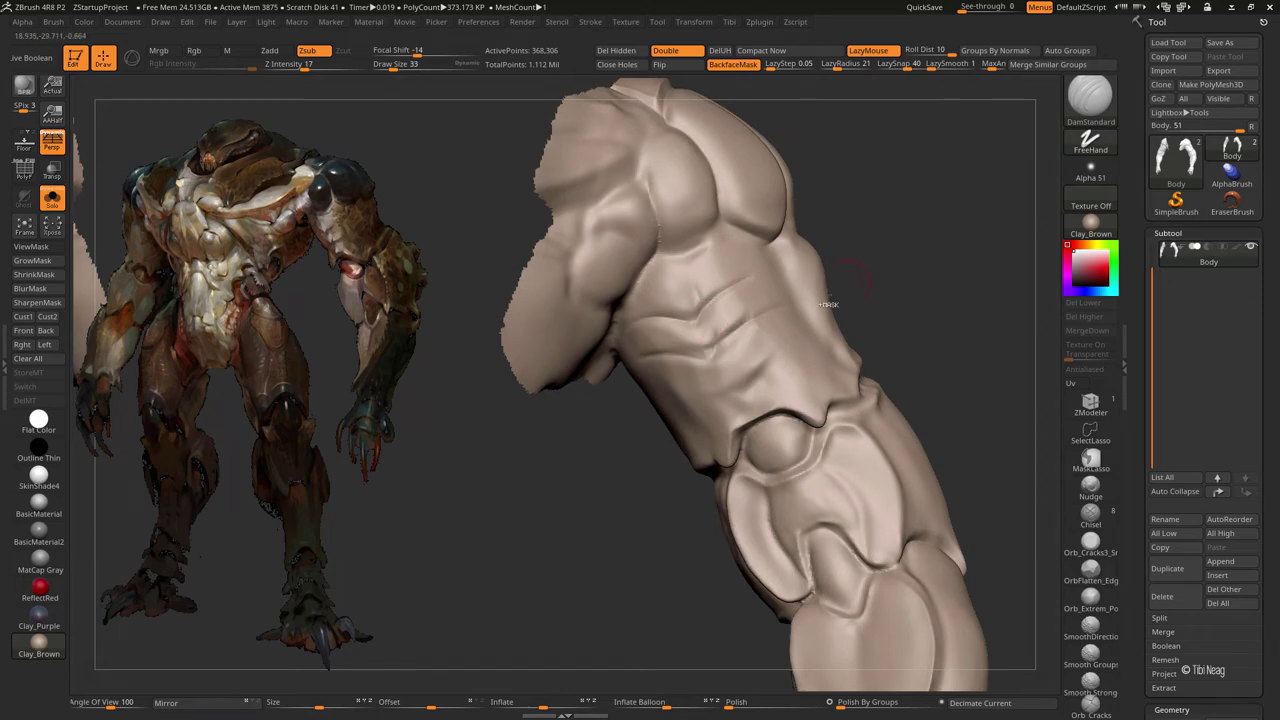
mouse_move(938, 240)
right_mouse_down()
mouse_move(737, 417)
mouse_move(960, 223)
mouse_move(882, 265)
right_mouse_up()
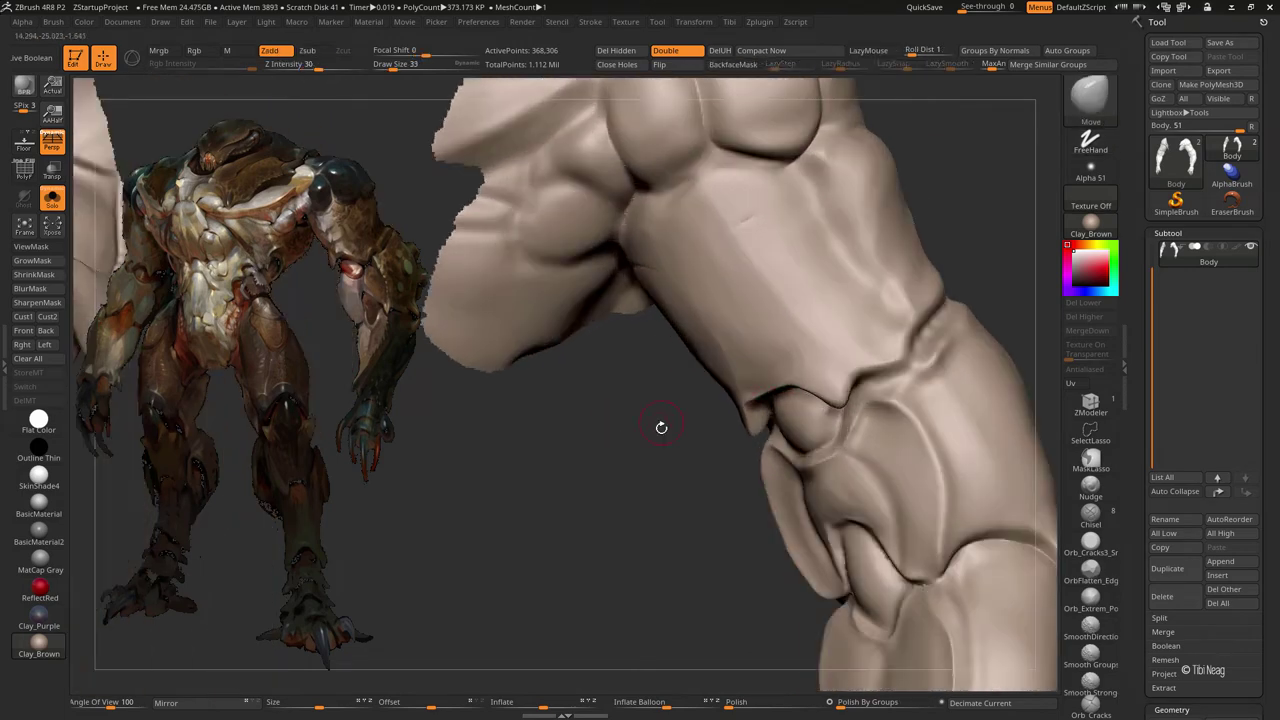
left_click_drag(661, 427, 752, 348)
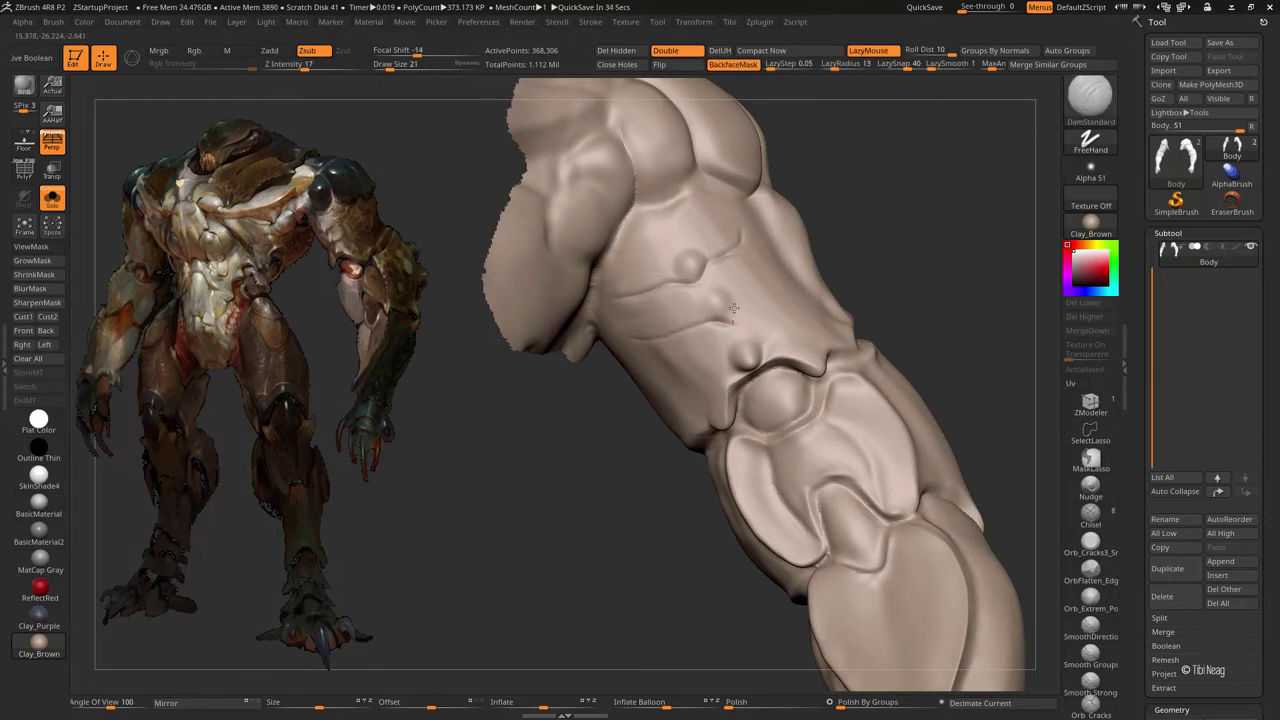
left_click_drag(879, 247, 740, 309)
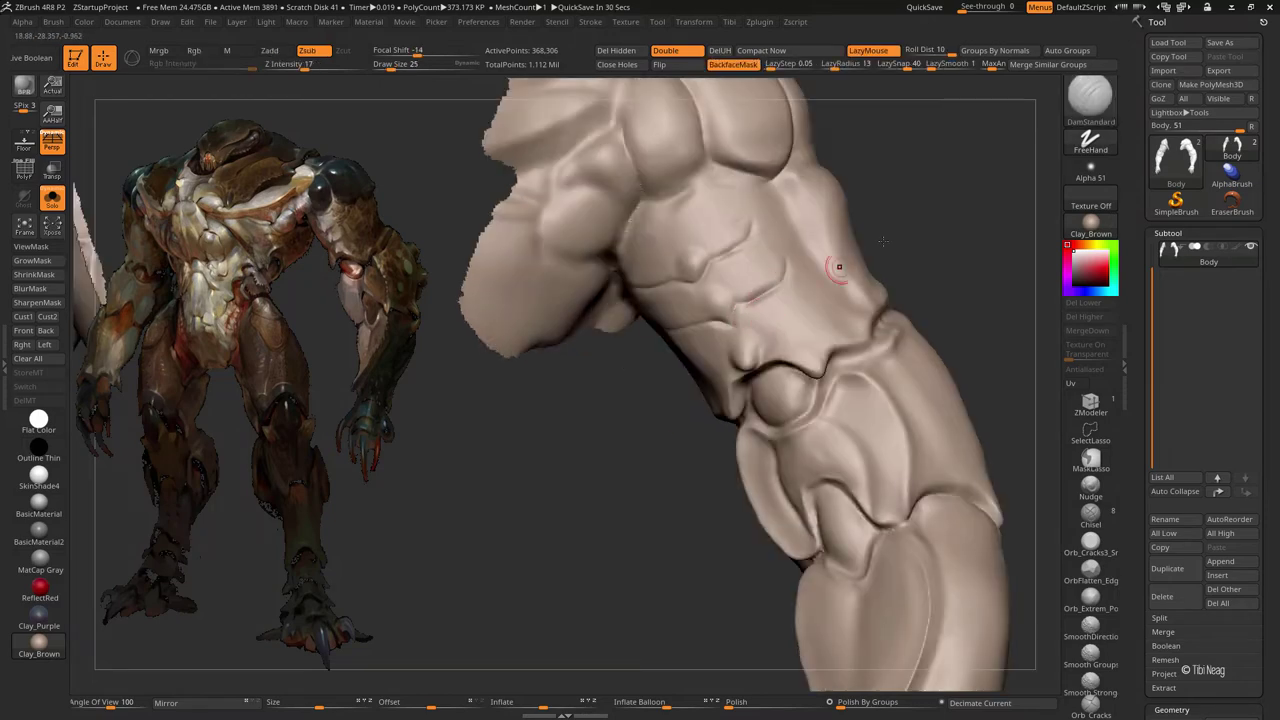
left_click_drag(839, 267, 757, 364)
- Polish the abdomen planes with hPolish, then carve a DamStandard crease below the ribcage
key("b")
key("h")
key("p")
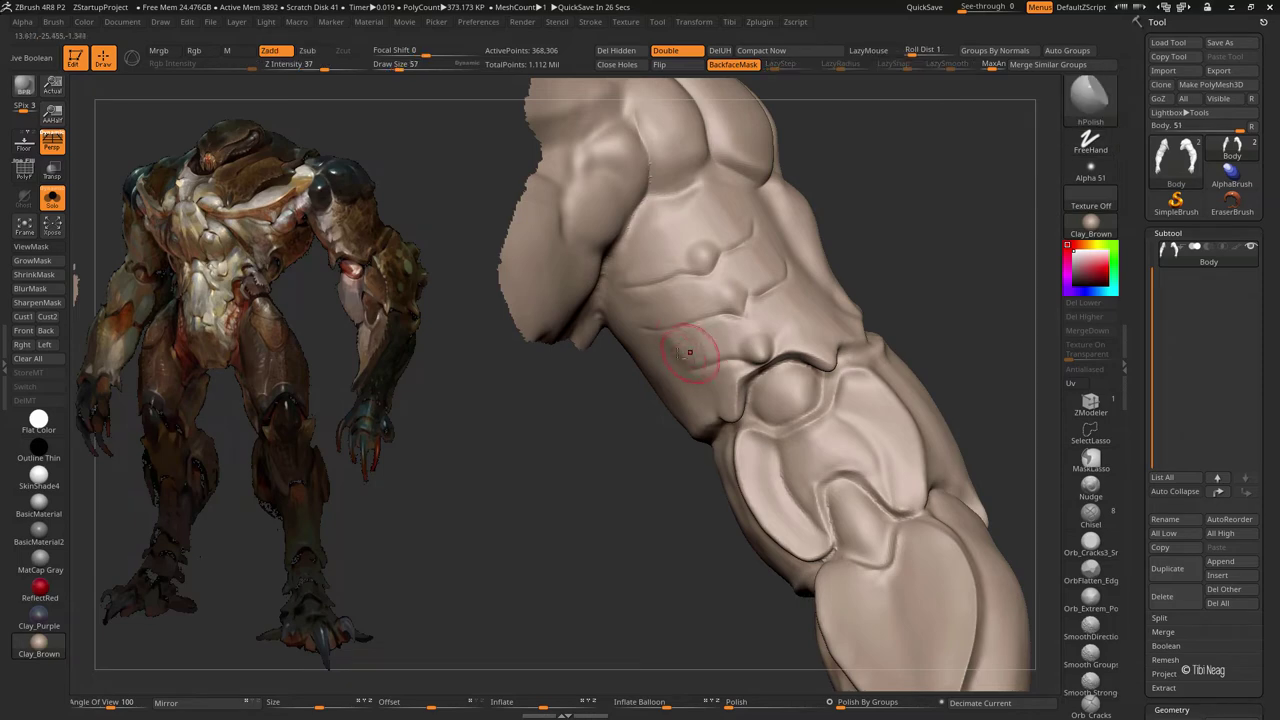
left_click_drag(685, 404, 614, 457)
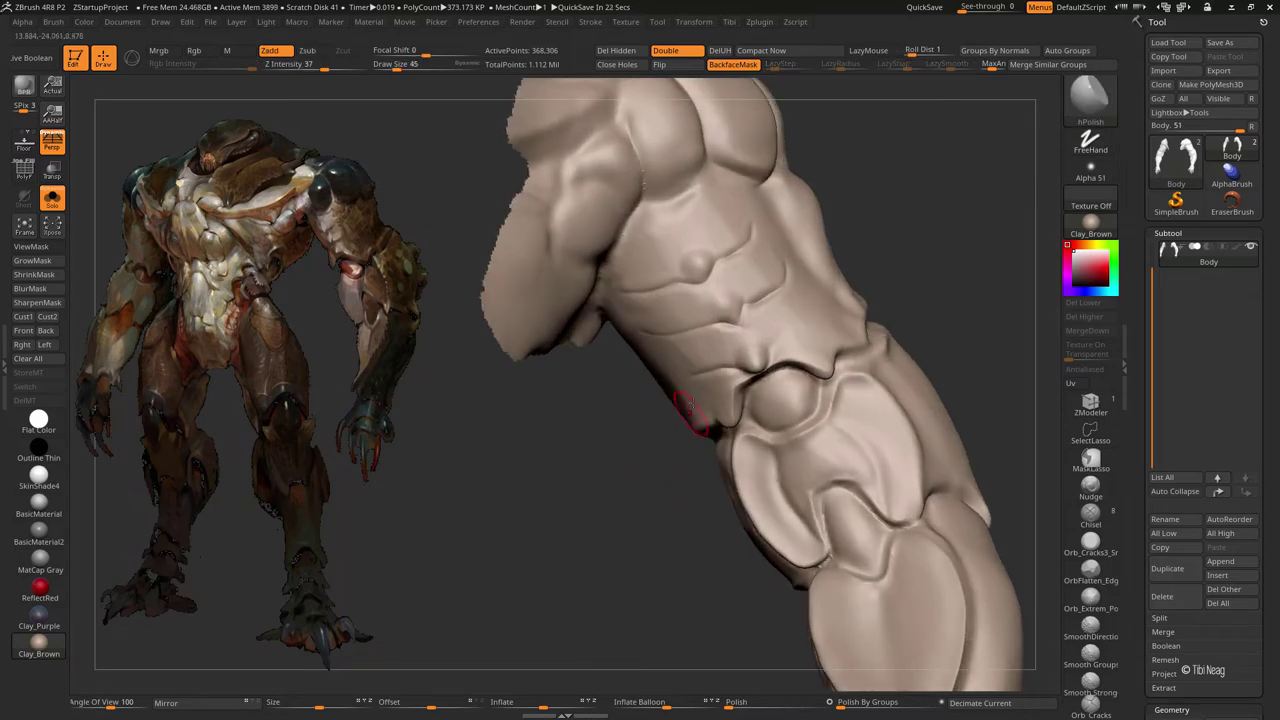
key("b")
key("d")
key("s")
mouse_move(971, 203)
left_mouse_down()
mouse_move(920, 198)
mouse_move(729, 364)
left_mouse_up()
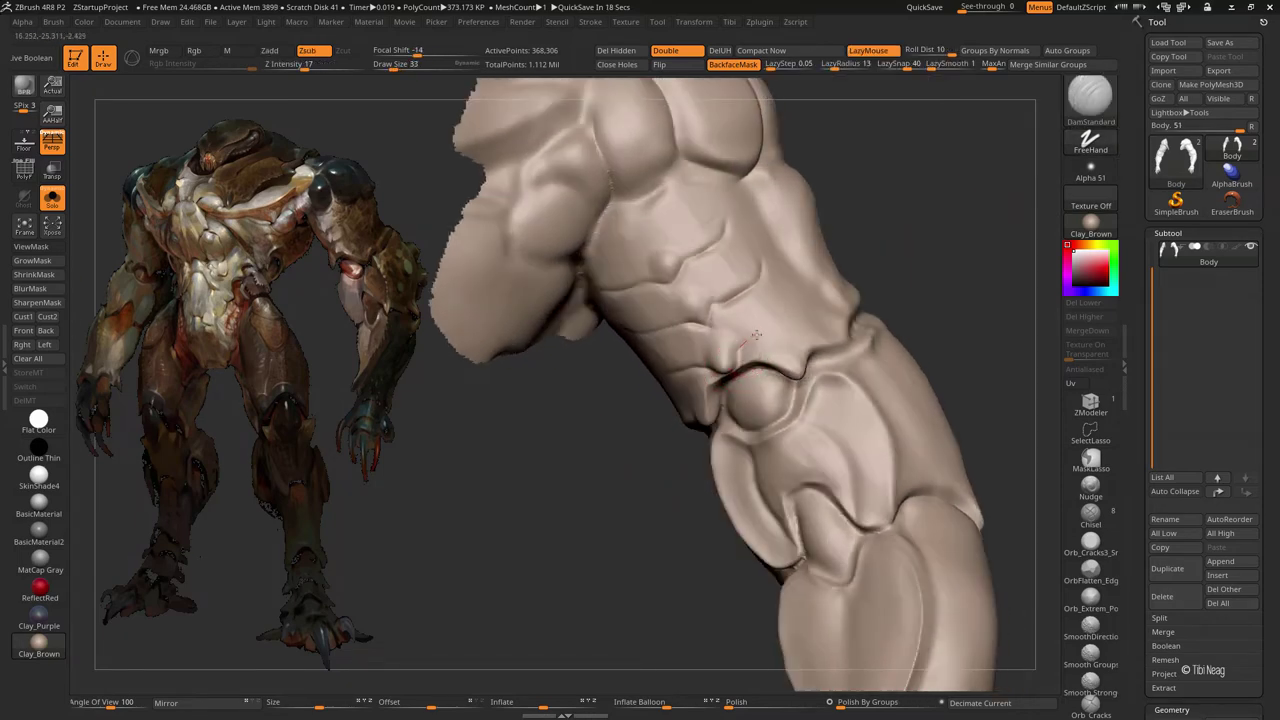
left_click_drag(900, 206, 707, 262)
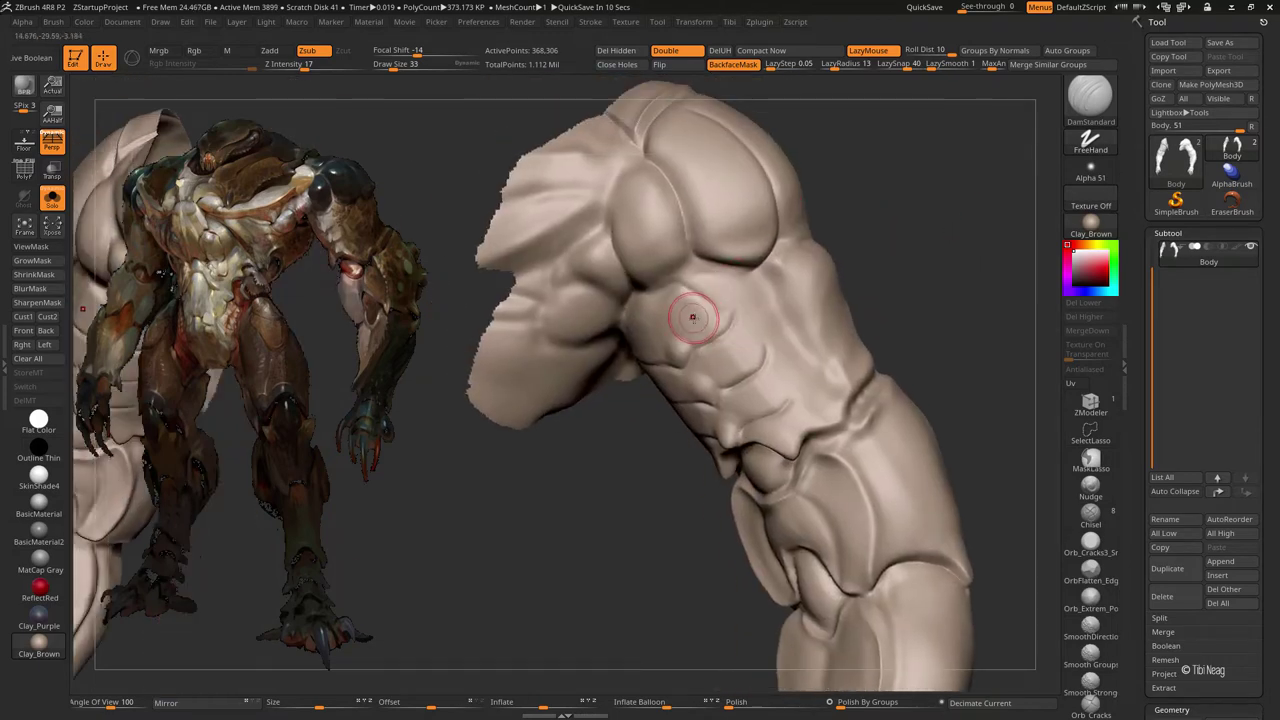
- Adjust the groove brush size and refine the shoulder and torso from close angles
key("bracketleft")
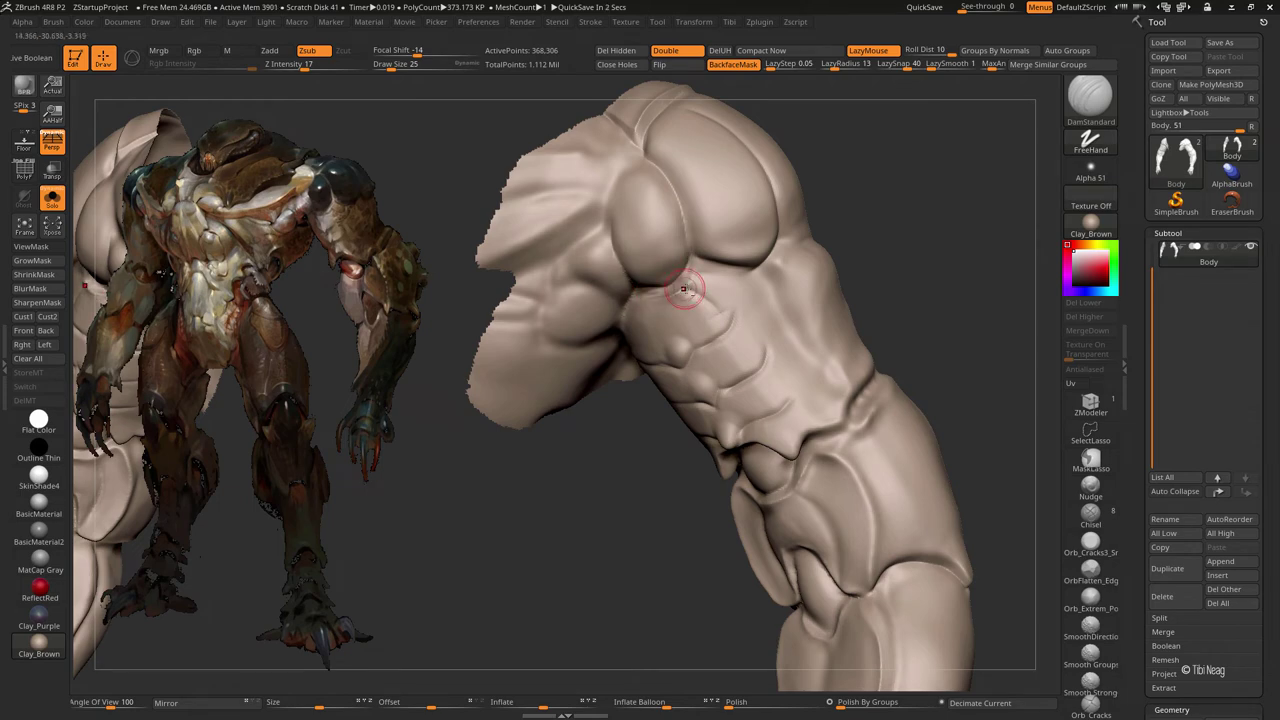
key("bracketright")
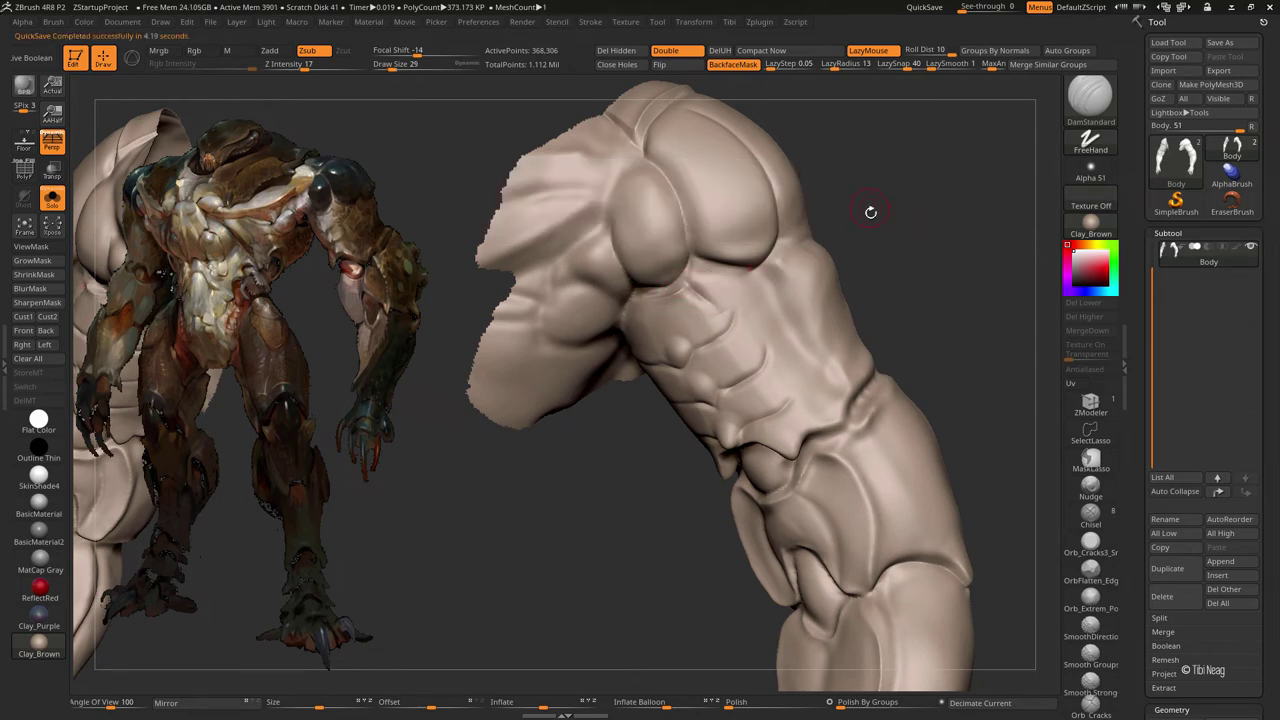
mouse_move(871, 212)
left_mouse_down()
mouse_move(853, 277)
mouse_move(648, 380)
mouse_move(651, 354)
left_mouse_up()
mouse_move(808, 294)
left_mouse_down()
mouse_move(764, 187)
mouse_move(497, 211)
mouse_move(568, 292)
mouse_move(602, 390)
mouse_move(929, 206)
left_mouse_up()
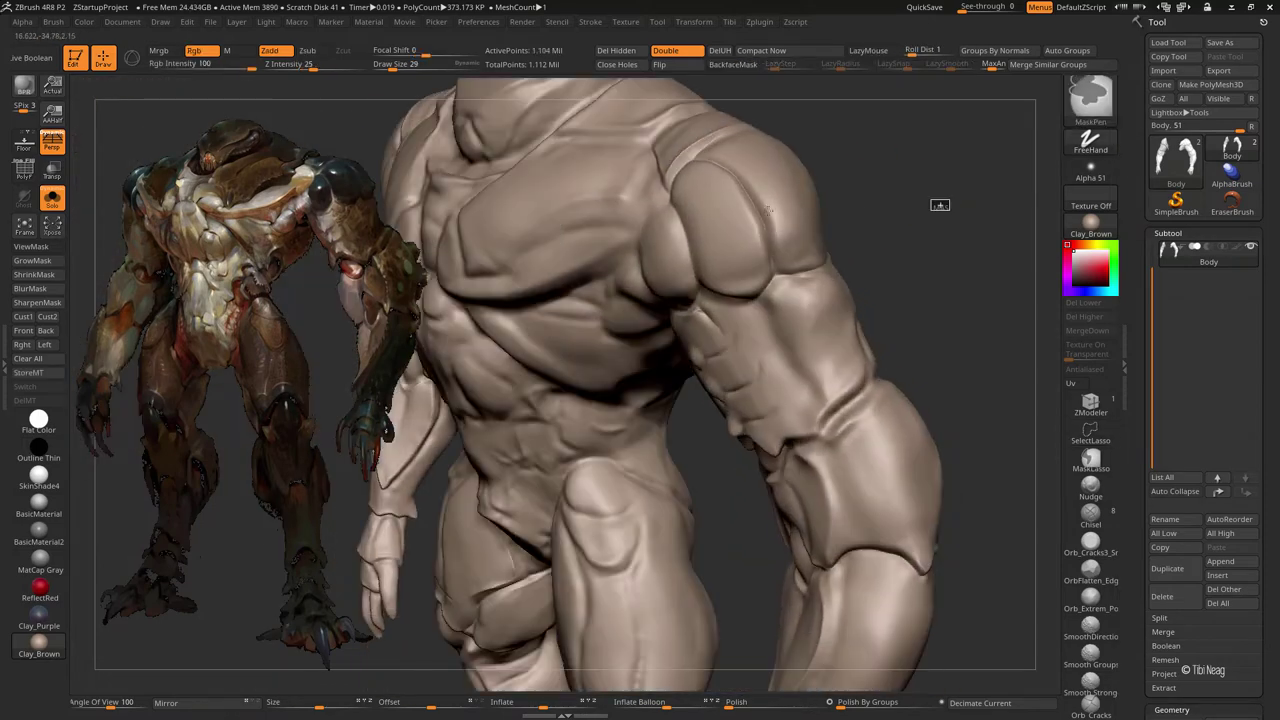
key("f")
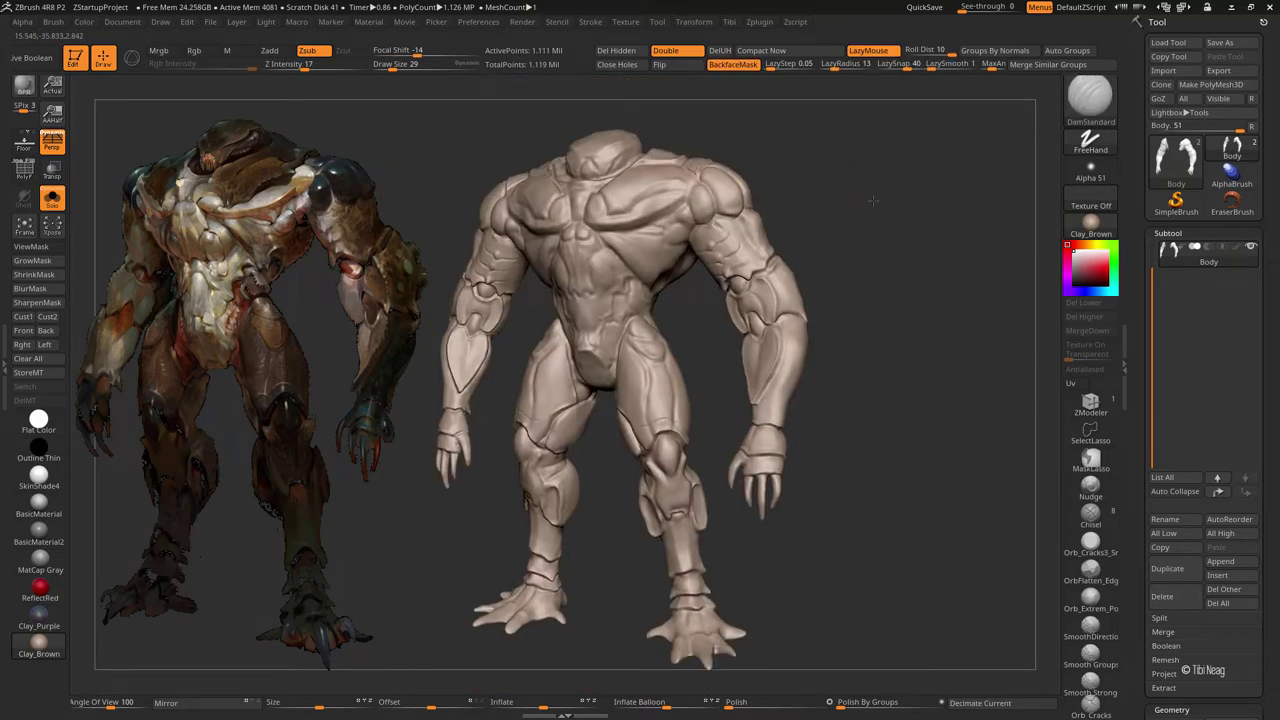
left_click_drag(873, 200, 760, 263)
left_click_drag(665, 291, 660, 355)
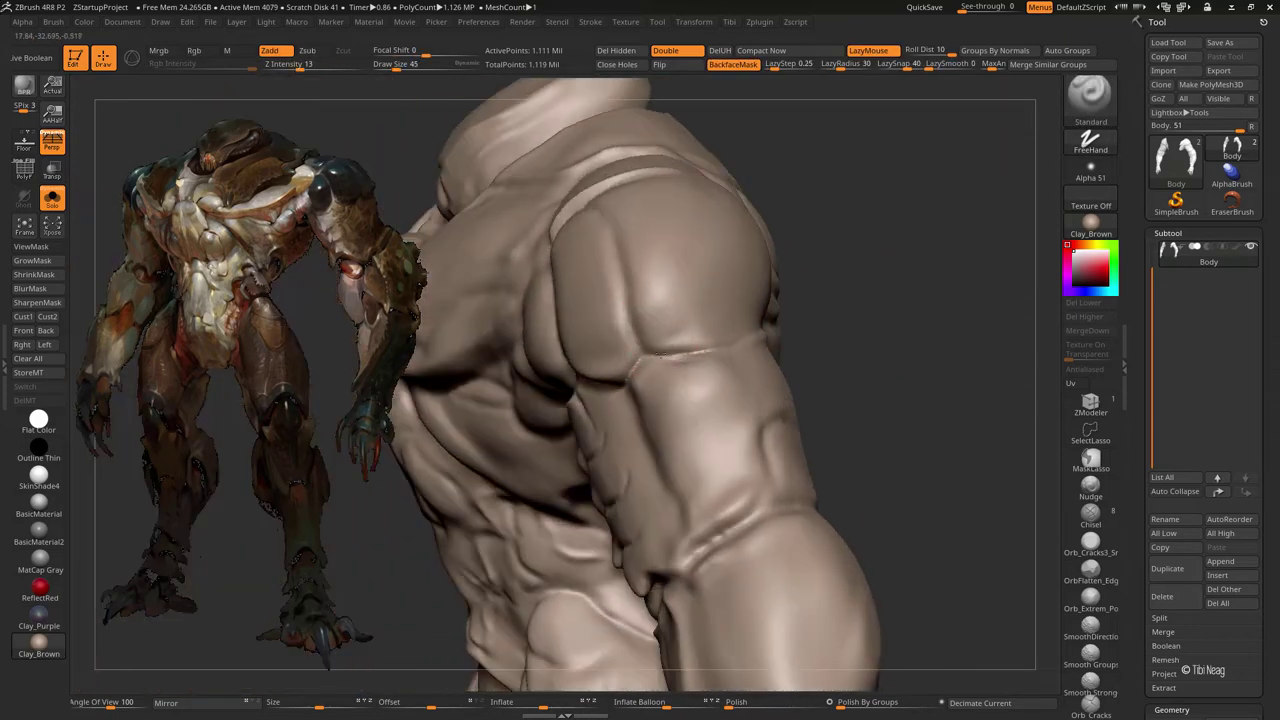
key("f")
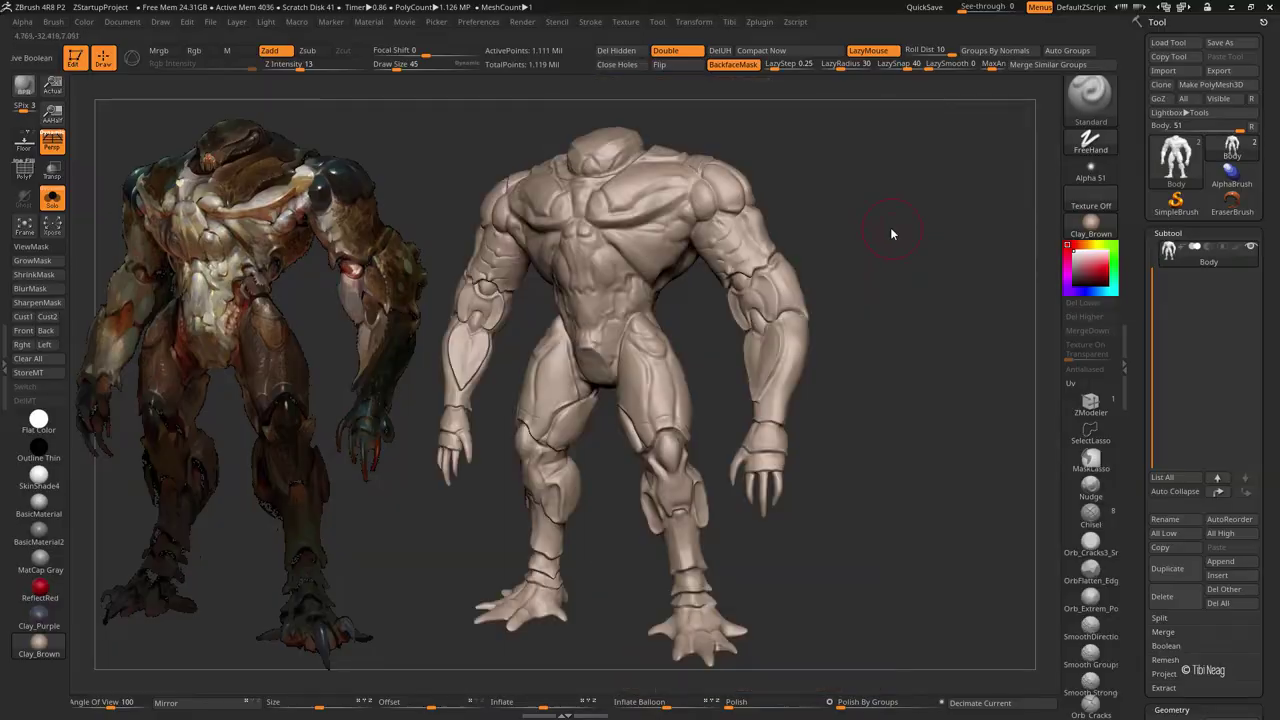
mouse_move(892, 233)
left_mouse_down()
mouse_move(729, 378)
mouse_move(529, 406)
mouse_move(757, 391)
left_mouse_up()
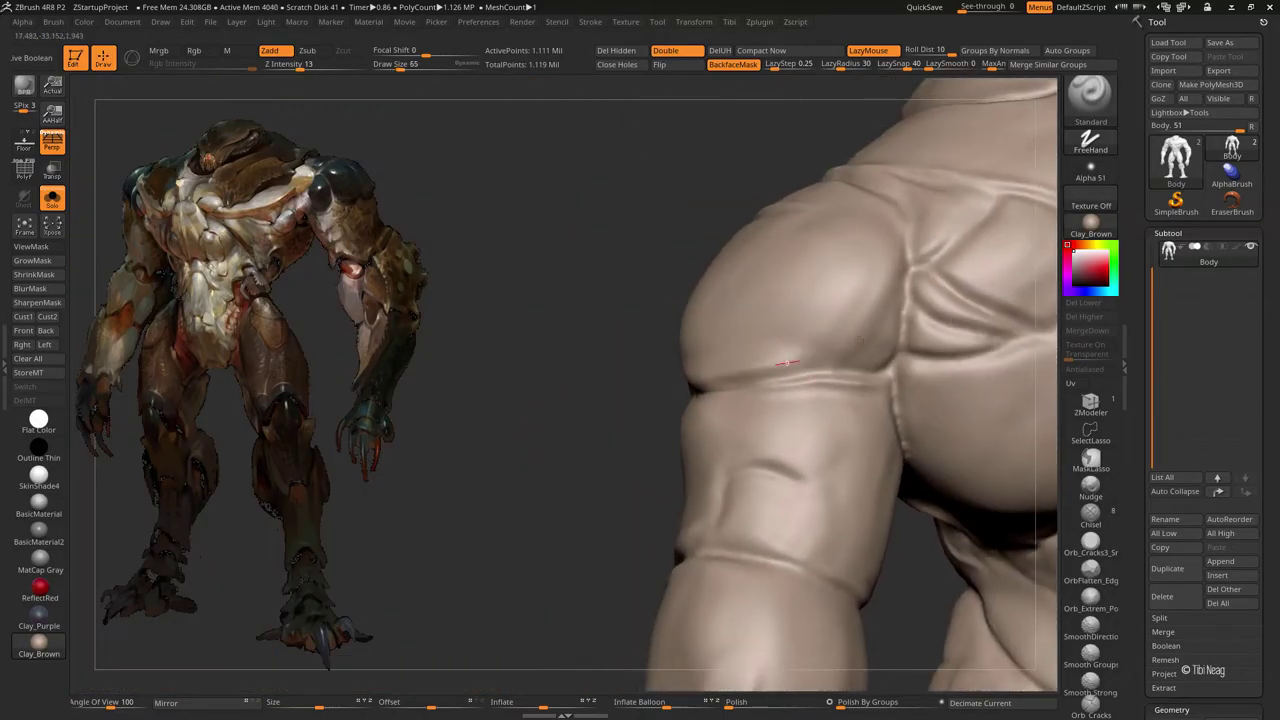
- Nudge the shoulder mass with the Move brush from a side view
key("b")
key("m")
key("v")
mouse_move(603, 286)
left_mouse_down()
mouse_move(786, 314)
mouse_move(937, 437)
mouse_move(790, 357)
mouse_move(906, 346)
mouse_move(849, 371)
mouse_move(980, 215)
mouse_move(829, 214)
mouse_move(837, 243)
mouse_move(955, 330)
mouse_move(829, 400)
mouse_move(757, 400)
mouse_move(757, 457)
mouse_move(757, 400)
mouse_move(814, 278)
mouse_move(724, 370)
left_mouse_up()
key("f")
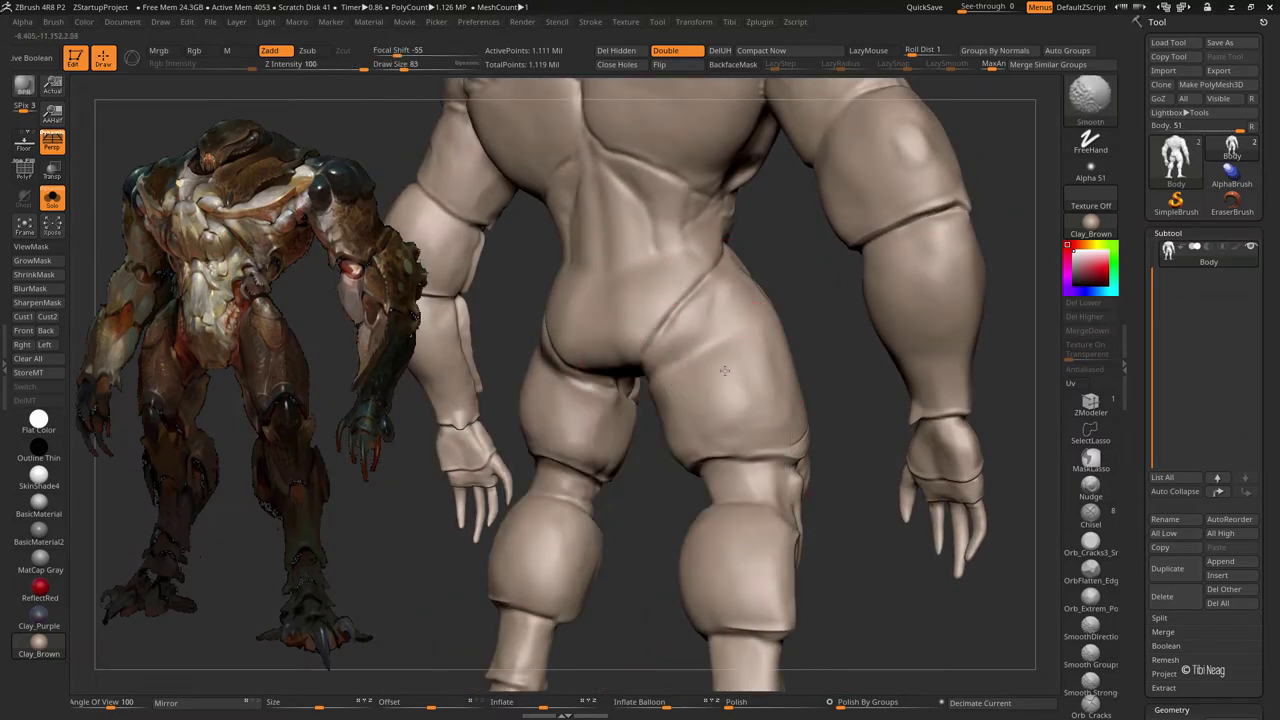
- Carve a DamStandard crease near the knee, orbiting around both legs to inspect it
mouse_move(777, 314)
left_mouse_down()
mouse_move(794, 294)
mouse_move(809, 351)
mouse_move(826, 360)
mouse_move(851, 514)
left_mouse_up()
key("b")
key("d")
key("s")
mouse_move(717, 497)
left_mouse_down()
mouse_move(642, 398)
mouse_move(686, 337)
mouse_move(780, 332)
mouse_move(666, 378)
left_mouse_up()
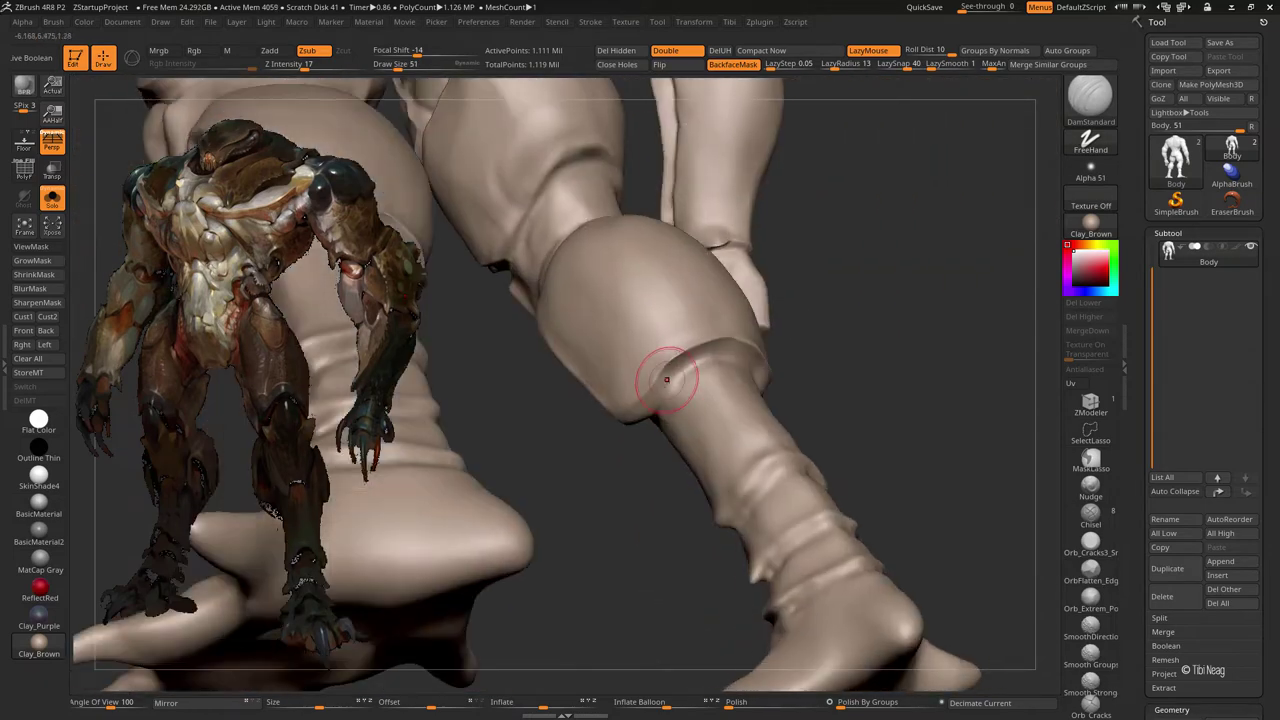
mouse_move(649, 425)
left_mouse_down()
mouse_move(660, 400)
mouse_move(643, 371)
mouse_move(834, 386)
left_mouse_up()
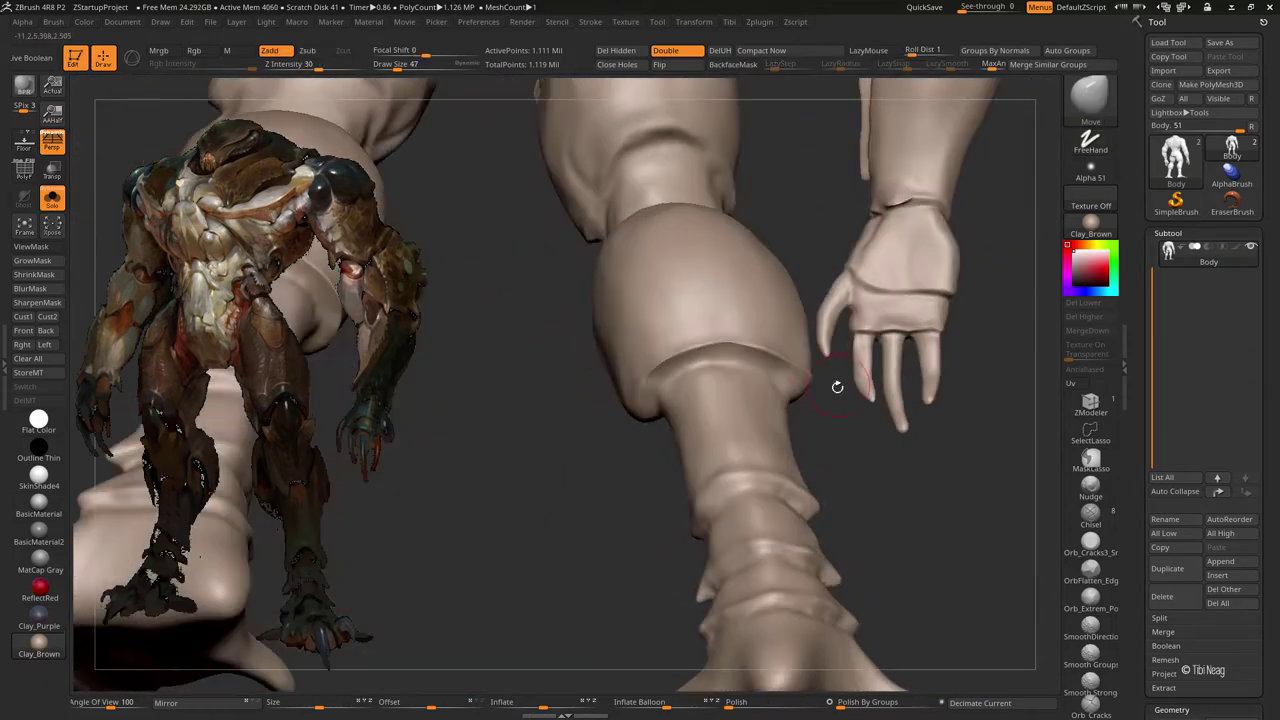
mouse_move(743, 375)
left_mouse_down()
mouse_move(777, 380)
mouse_move(735, 343)
mouse_move(757, 366)
mouse_move(650, 363)
left_mouse_up()
mouse_move(693, 309)
left_mouse_down()
mouse_move(614, 286)
mouse_move(666, 337)
mouse_move(645, 306)
mouse_move(635, 317)
left_mouse_up()
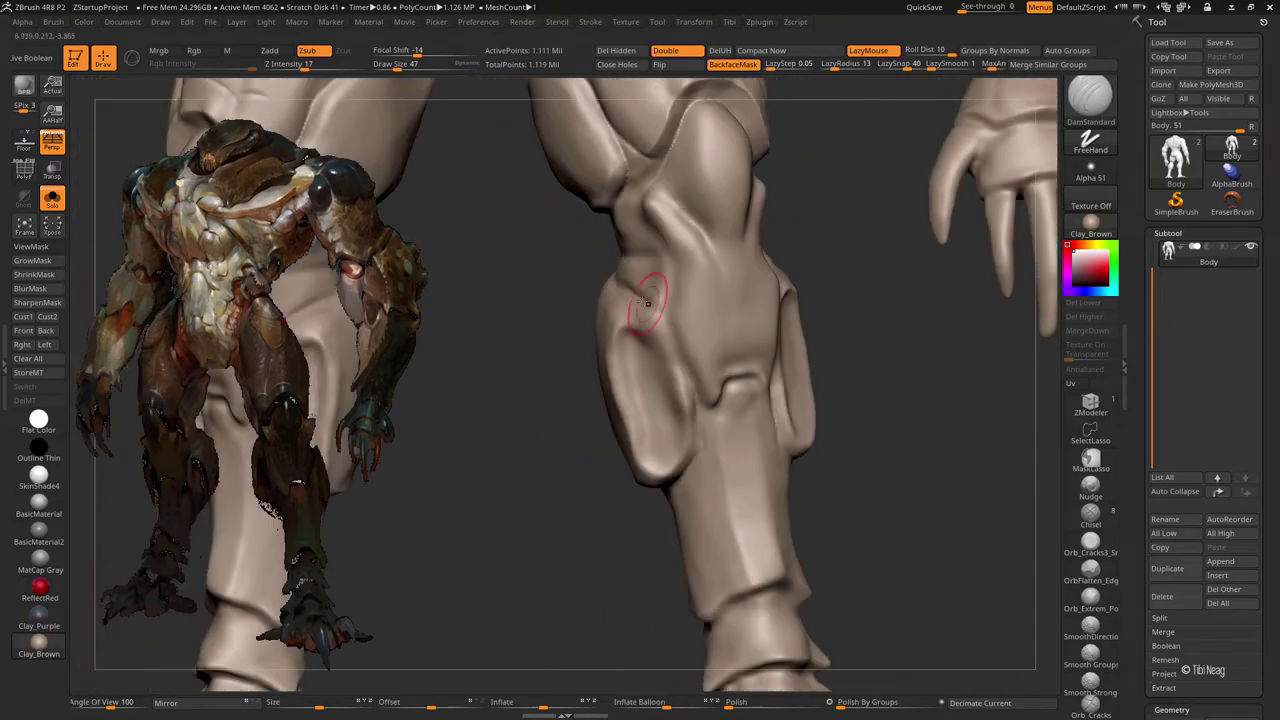
mouse_move(606, 272)
left_mouse_down()
mouse_move(766, 297)
mouse_move(775, 358)
left_mouse_up()
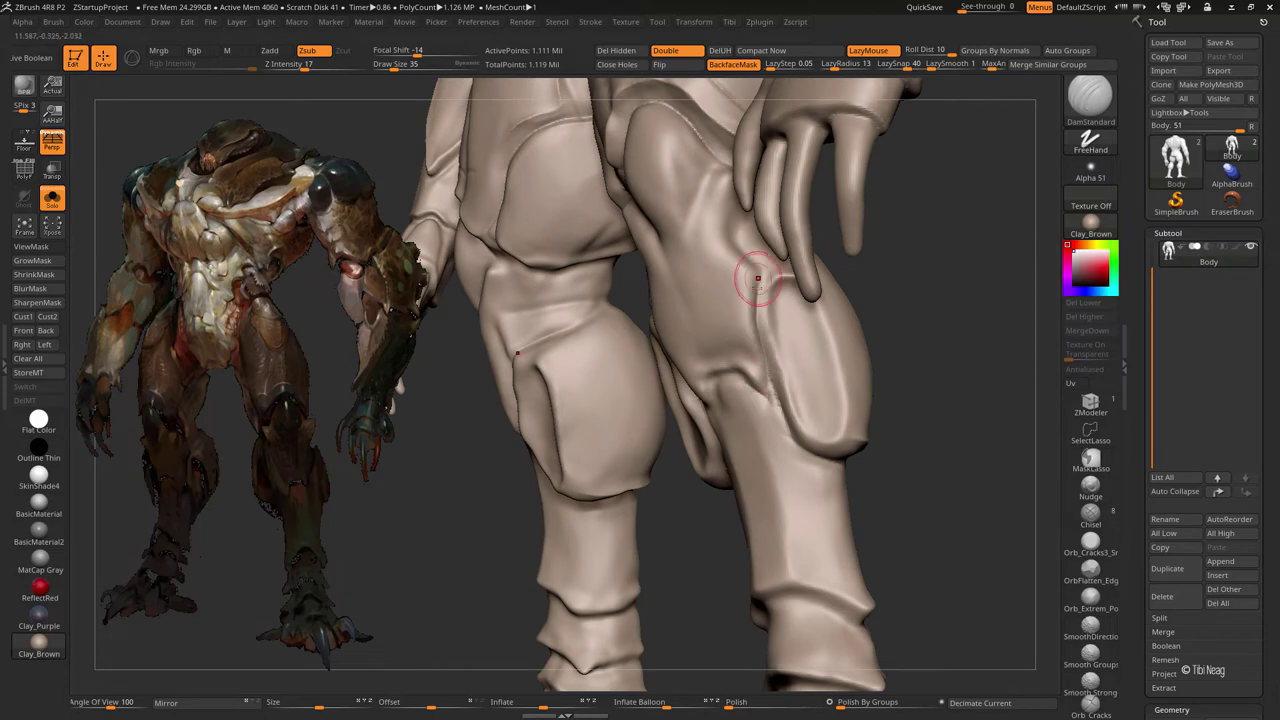
mouse_move(758, 280)
right_mouse_down()
mouse_move(766, 300)
mouse_move(775, 237)
mouse_move(832, 209)
mouse_move(812, 212)
mouse_move(718, 338)
right_mouse_up()
mouse_move(770, 285)
right_mouse_down()
mouse_move(612, 325)
mouse_move(625, 395)
mouse_move(614, 380)
mouse_move(649, 343)
right_mouse_up()
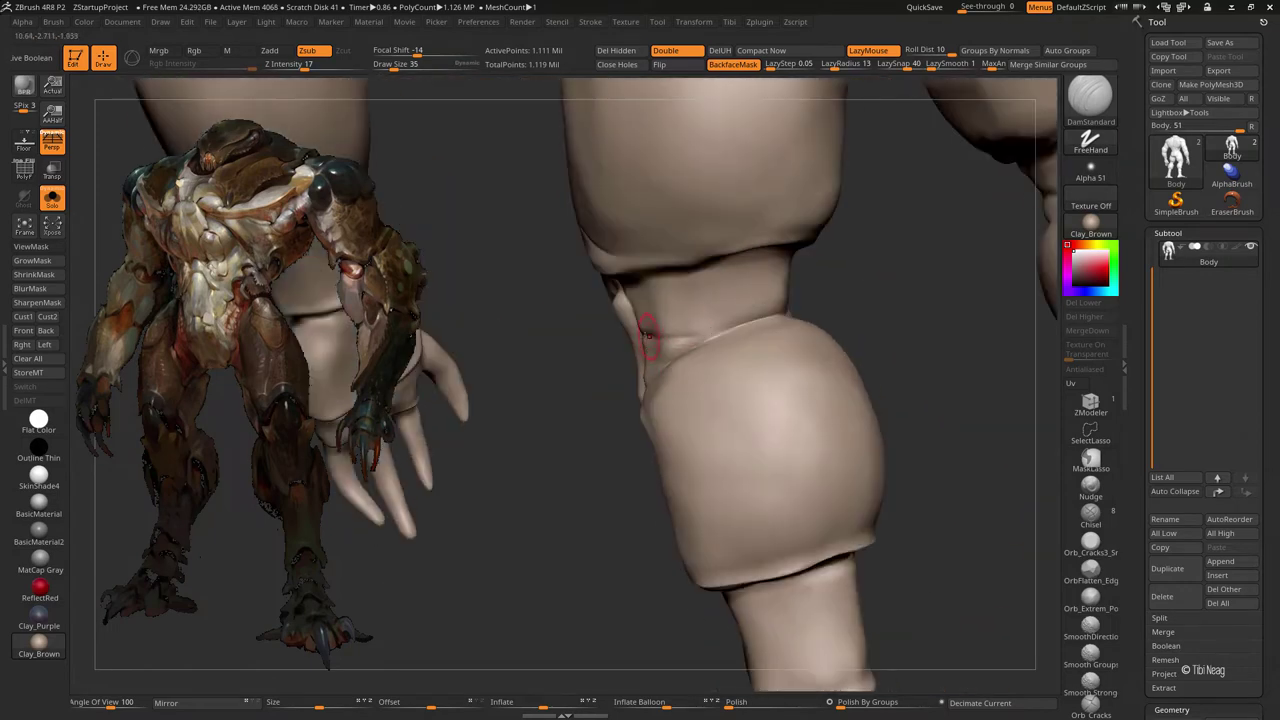
- Build up the knee and lower leg with Clay, then reshape it with the Move brush
key("b")
key("c")
key("l")
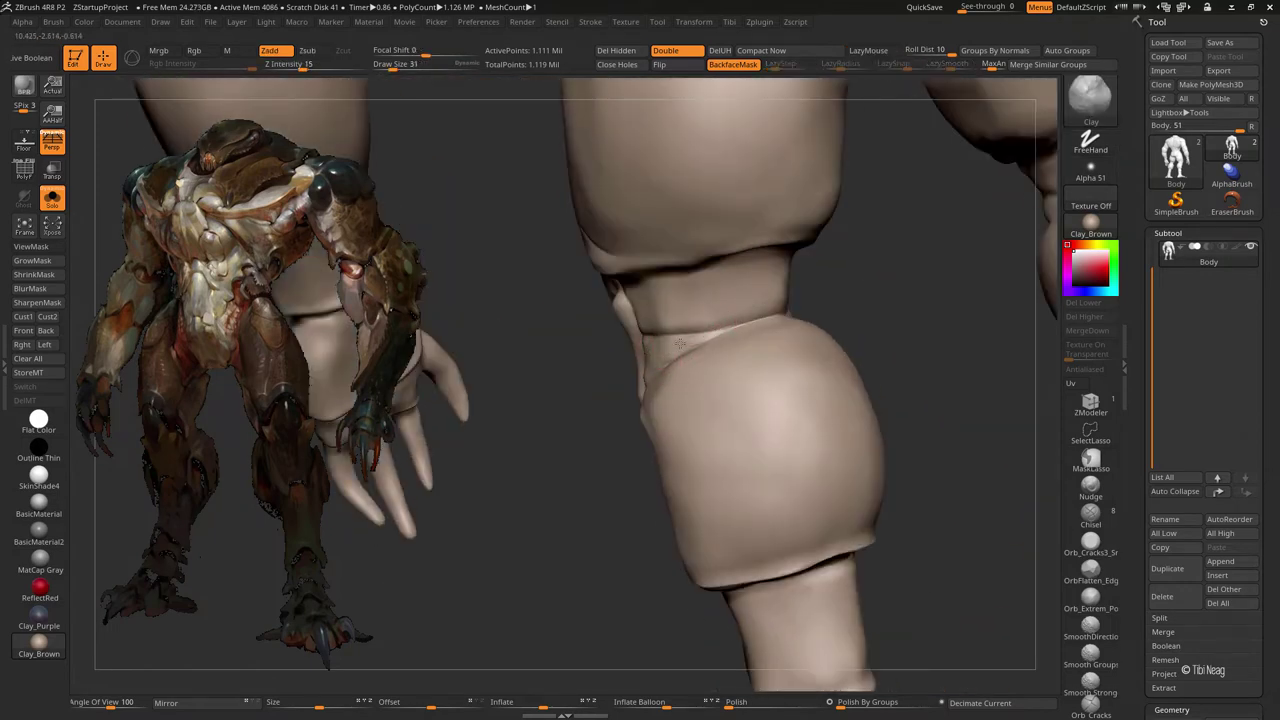
right_click_drag(679, 343, 655, 320)
mouse_move(875, 290)
right_mouse_down()
mouse_move(826, 274)
mouse_move(497, 366)
mouse_move(636, 401)
mouse_move(733, 463)
mouse_move(797, 406)
mouse_move(800, 474)
mouse_move(663, 463)
right_mouse_up()
key("b")
key("m")
key("v")
mouse_move(609, 414)
right_mouse_down()
mouse_move(671, 428)
mouse_move(780, 380)
mouse_move(697, 400)
mouse_move(657, 372)
right_mouse_up()
right_click_drag(848, 468, 823, 417)
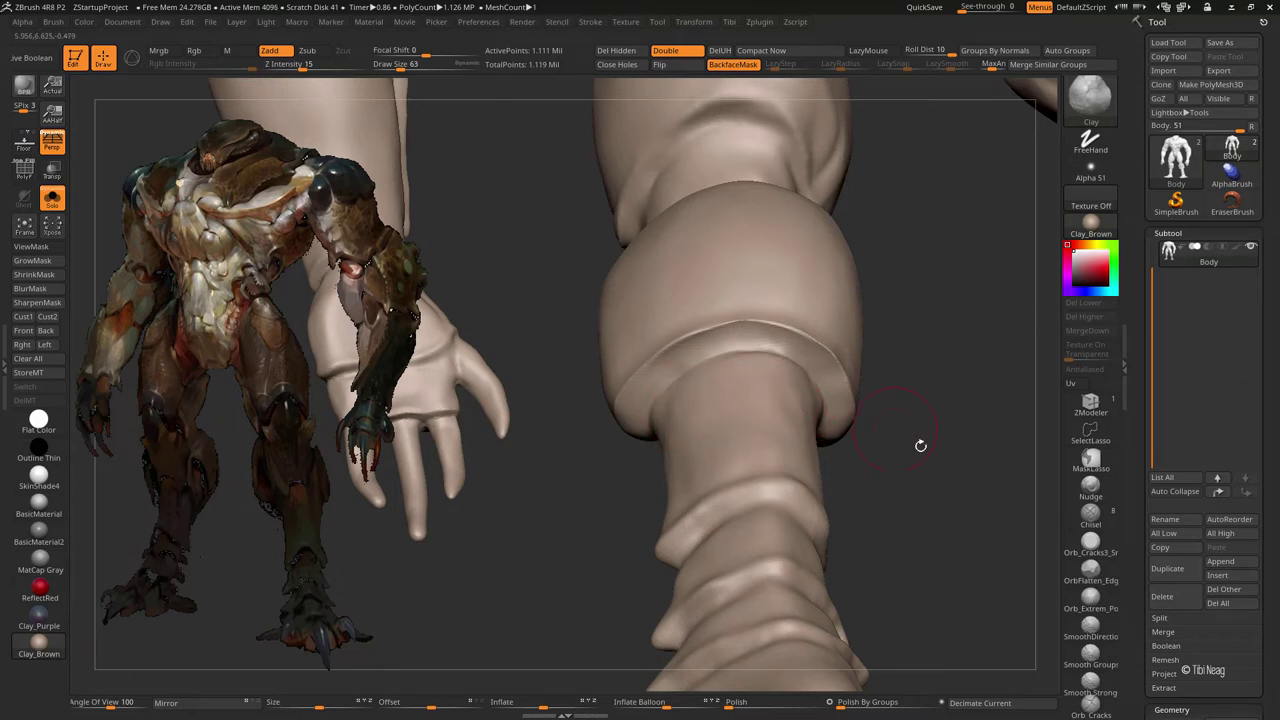
- Hide the upper body and the top of the right thigh, leaving only the legs
key("f")
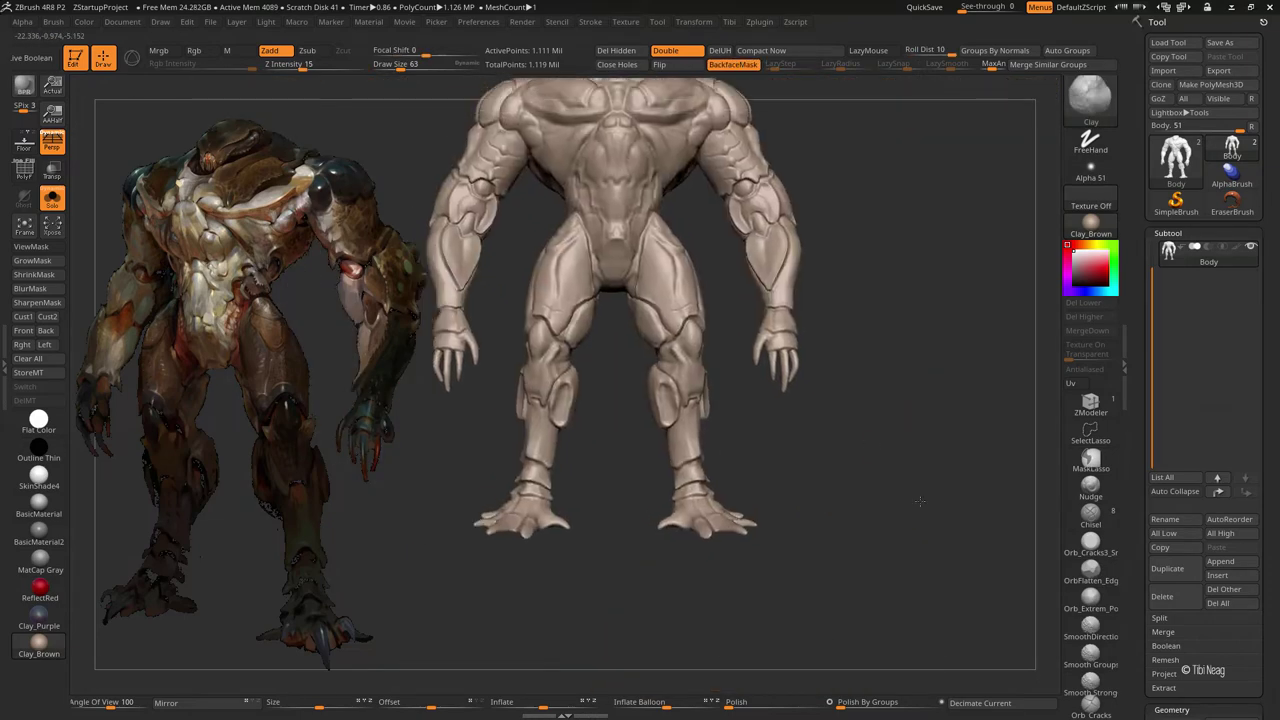
mouse_move(700, 240)
left_mouse_down("ctrl+shift")
mouse_move(825, 438)
mouse_move(874, 251)
mouse_move(814, 277)
left_mouse_up("ctrl+shift")
mouse_move(860, 168)
left_mouse_down("ctrl+alt+shift")
mouse_move(600, 226)
mouse_move(660, 440)
left_mouse_up("ctrl+alt+shift")
mouse_move(780, 230)
left_mouse_down()
mouse_move(797, 215)
mouse_move(823, 274)
mouse_move(569, 228)
left_mouse_up()
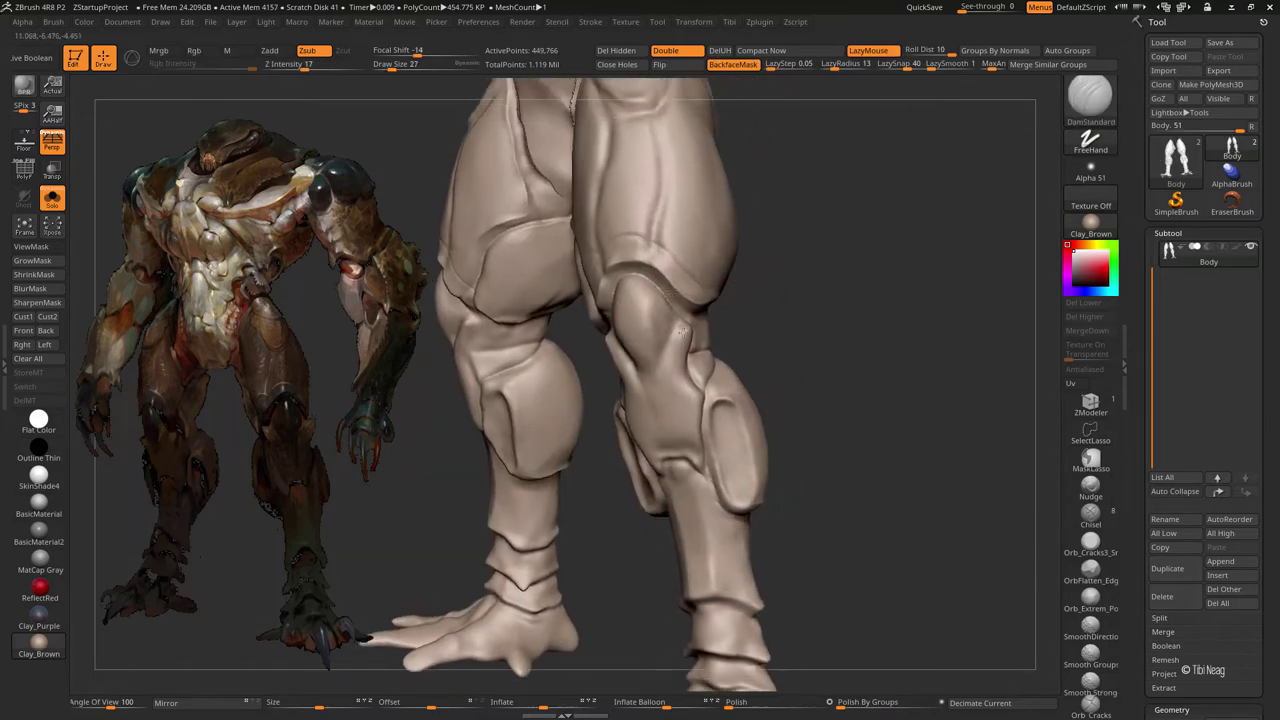
- Shape the kneecap with the Clay and DamStandard brushes while orbiting the knee
left_click_drag(672, 272, 662, 300)
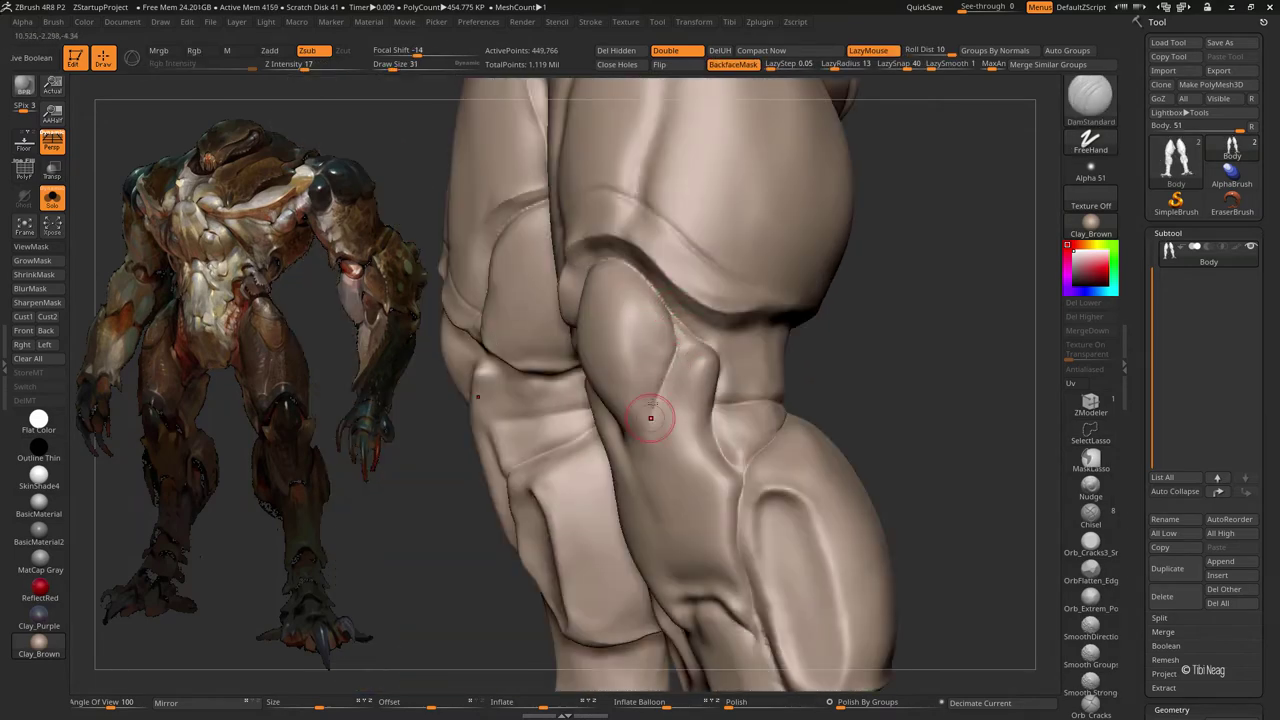
key("b")
key("c")
key("l")
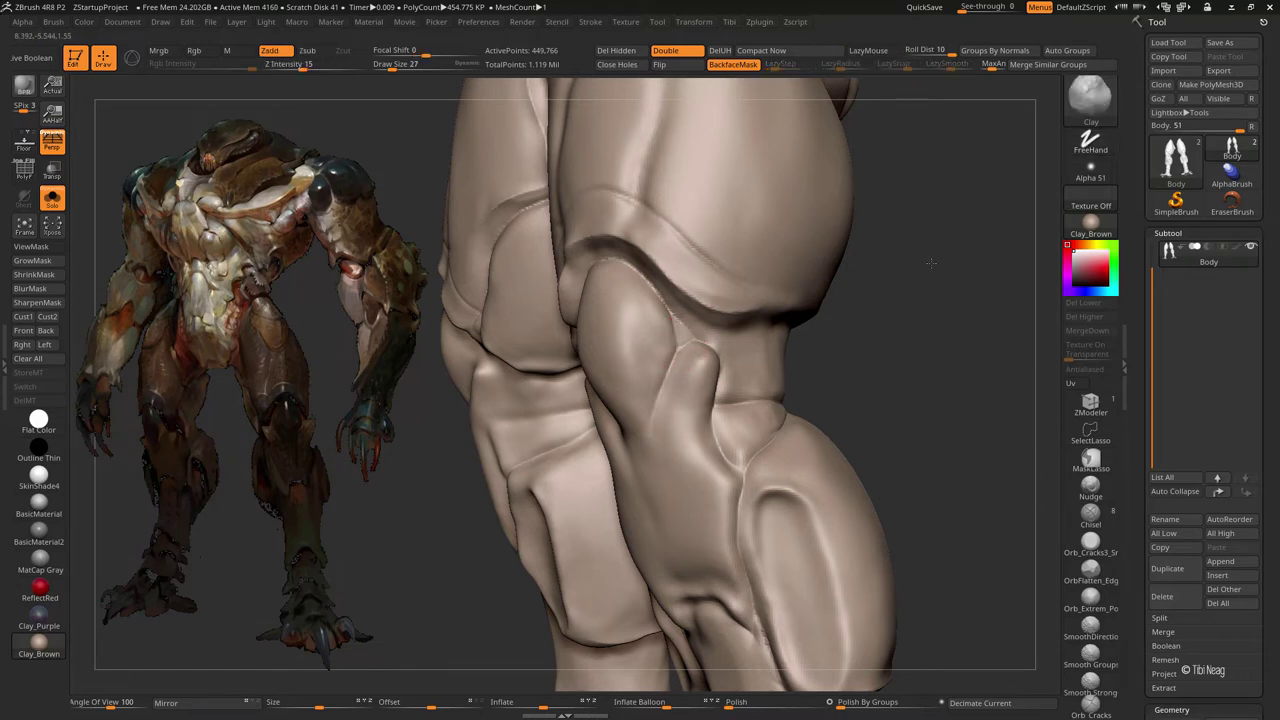
mouse_move(930, 263)
left_mouse_down()
mouse_move(866, 283)
mouse_move(737, 360)
left_mouse_up()
key("b")
key("d")
key("s")
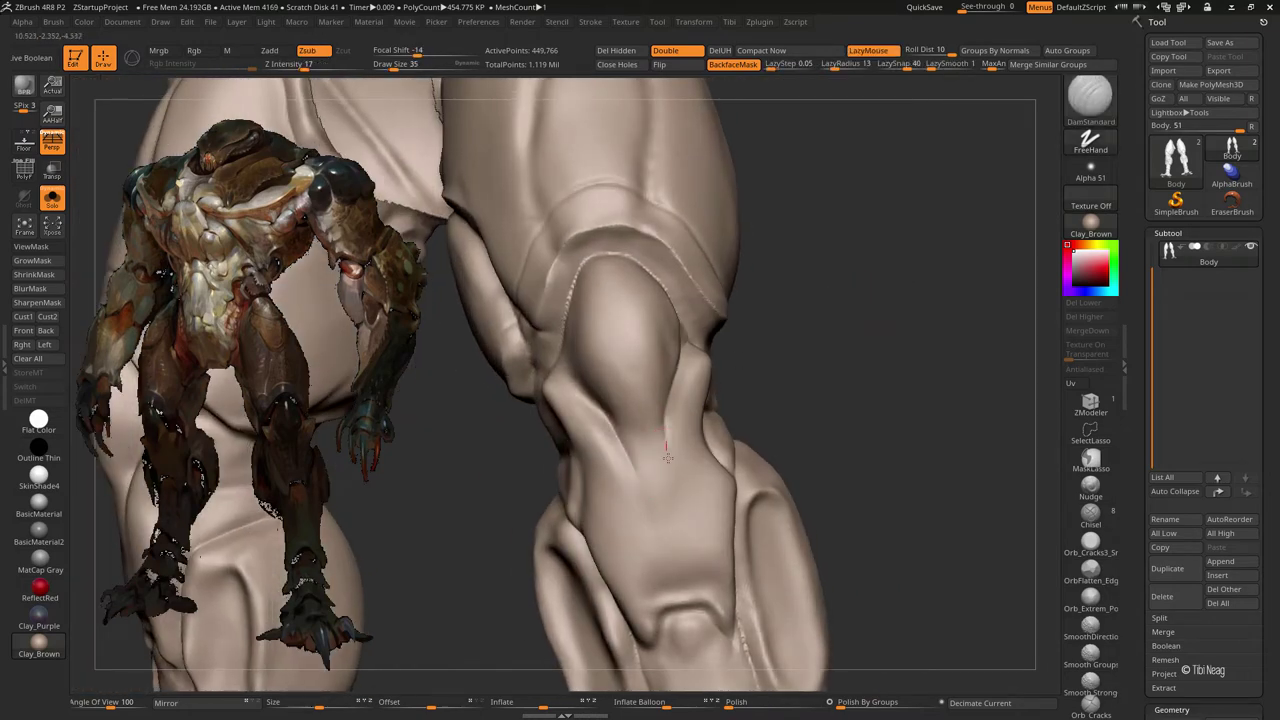
left_click_drag(682, 455, 588, 404)
left_click_drag(562, 362, 738, 325)
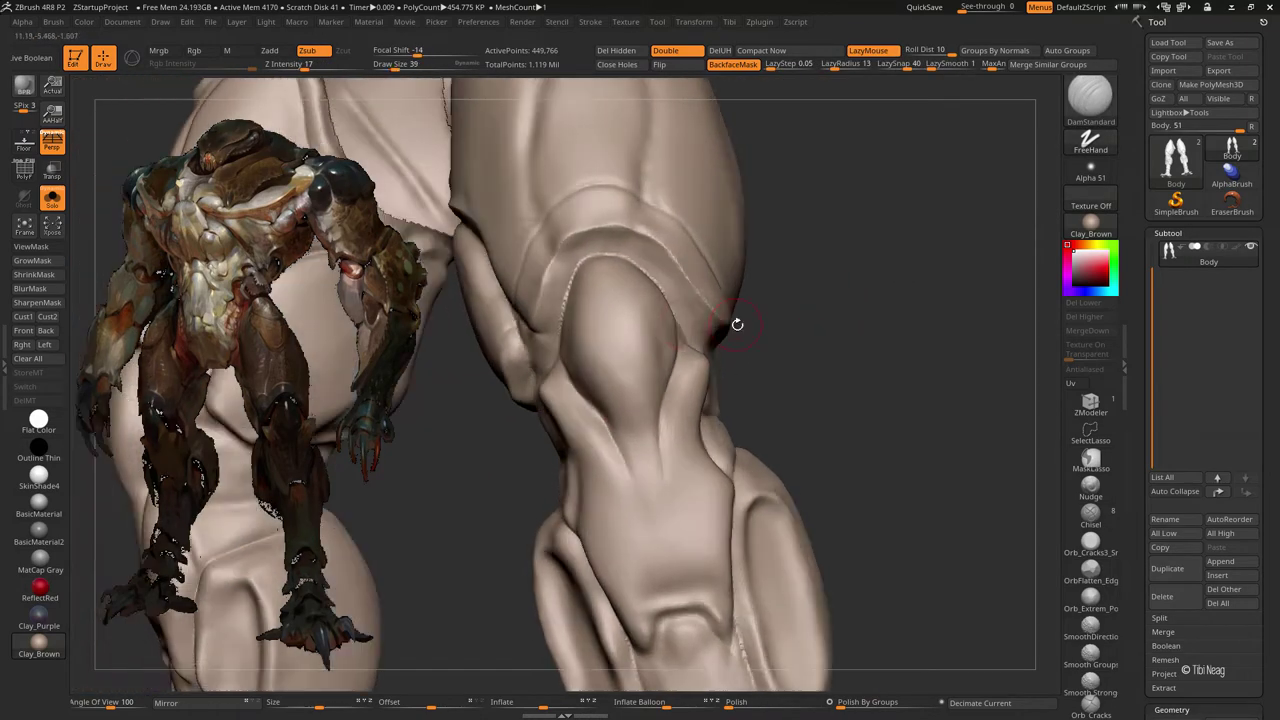
- Adjust the larger thigh forms with the Move brush
key("b")
key("m")
key("v")
key("f")
mouse_move(771, 174)
left_mouse_down()
mouse_move(778, 290)
mouse_move(754, 273)
left_mouse_up()
- Carve deeper DamStandard creases into both thighs from several angles
key("b")
key("d")
key("s")
mouse_move(586, 286)
left_mouse_down()
mouse_move(520, 285)
mouse_move(574, 255)
left_mouse_up()
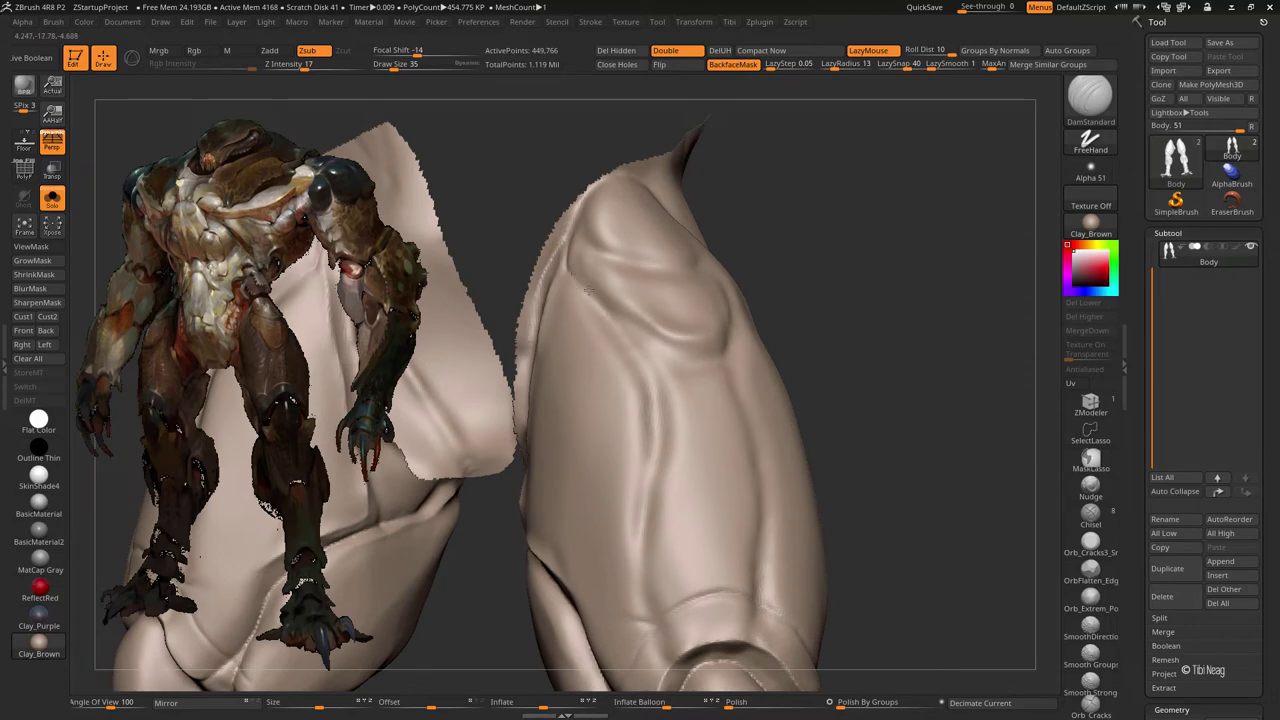
left_click_drag(647, 337, 705, 355)
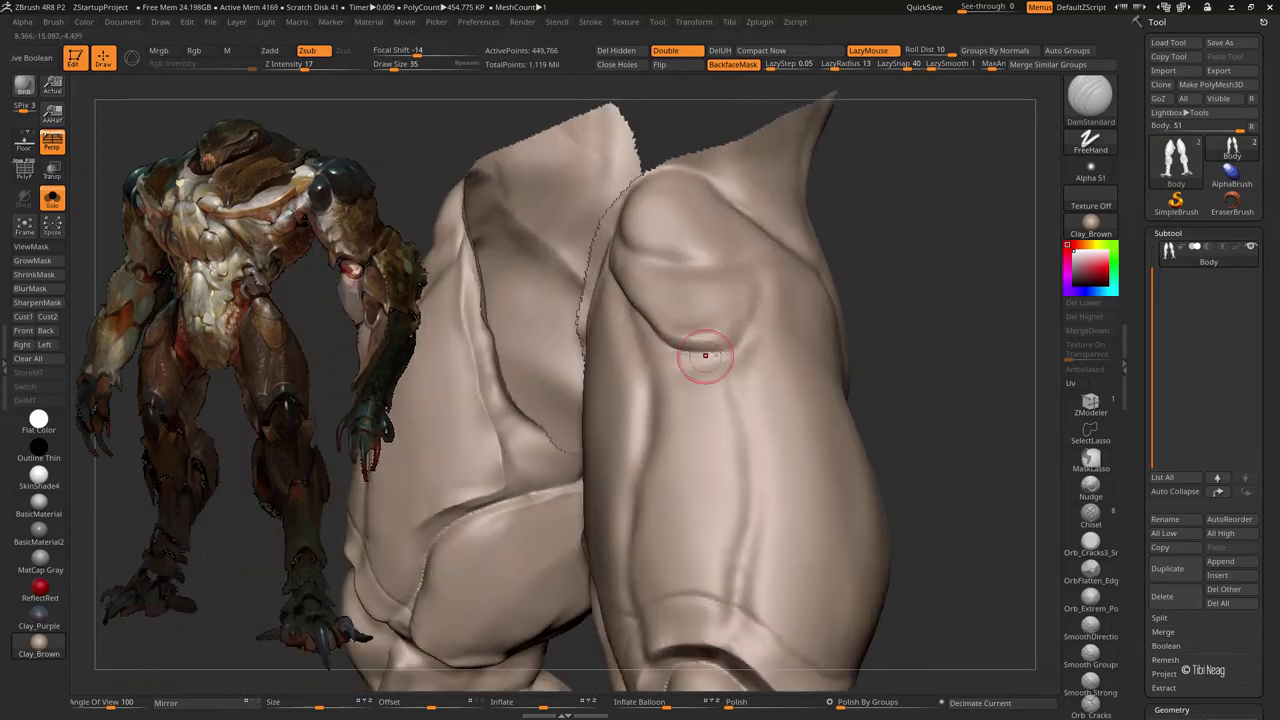
left_click_drag(702, 297, 714, 343)
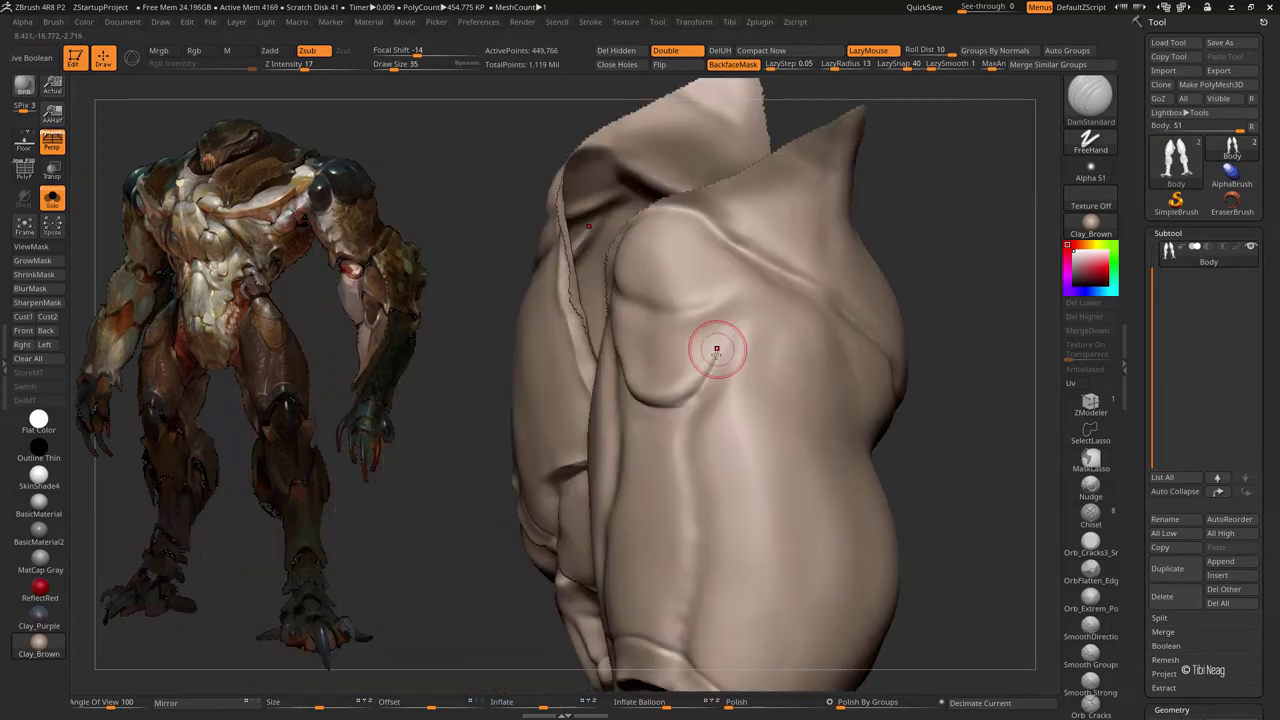
mouse_move(722, 237)
left_mouse_down()
mouse_move(605, 275)
mouse_move(596, 236)
left_mouse_up()
left_click_drag(620, 290, 616, 286)
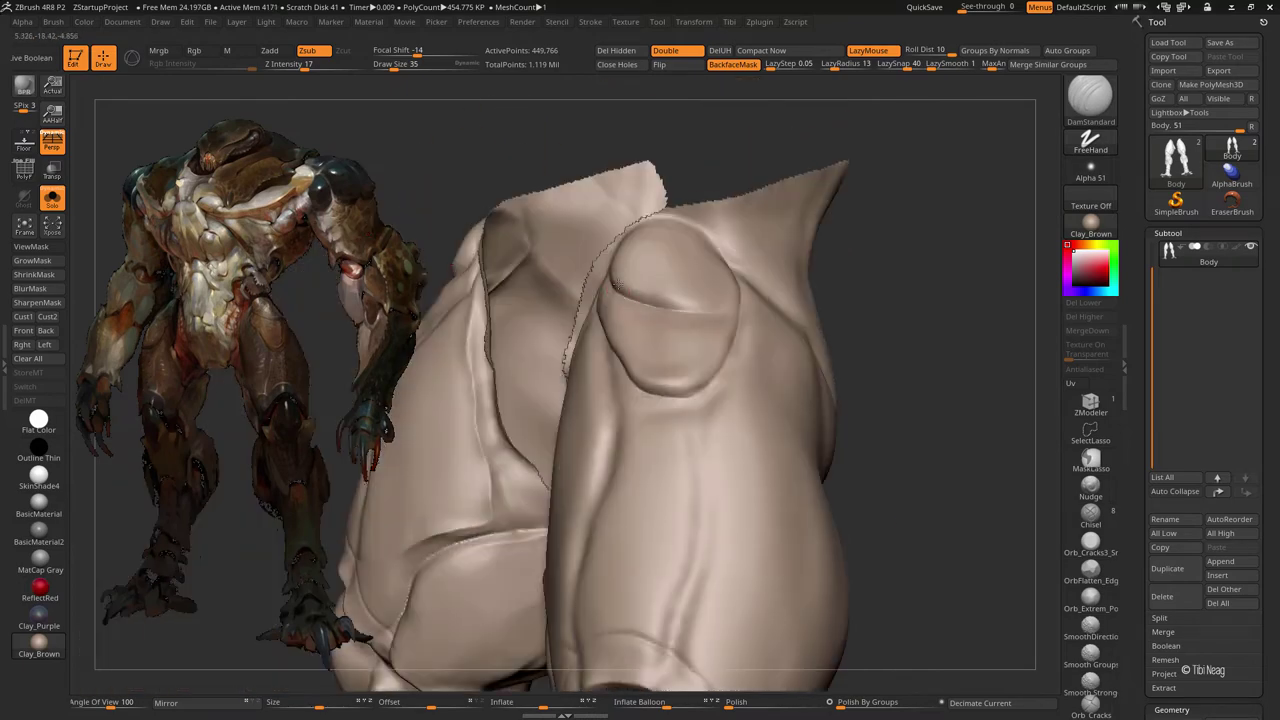
mouse_move(720, 297)
left_mouse_down()
mouse_move(851, 283)
mouse_move(794, 349)
mouse_move(803, 309)
mouse_move(808, 339)
left_mouse_up()
- Smooth the upper legs and knees with Shift
key("shift")
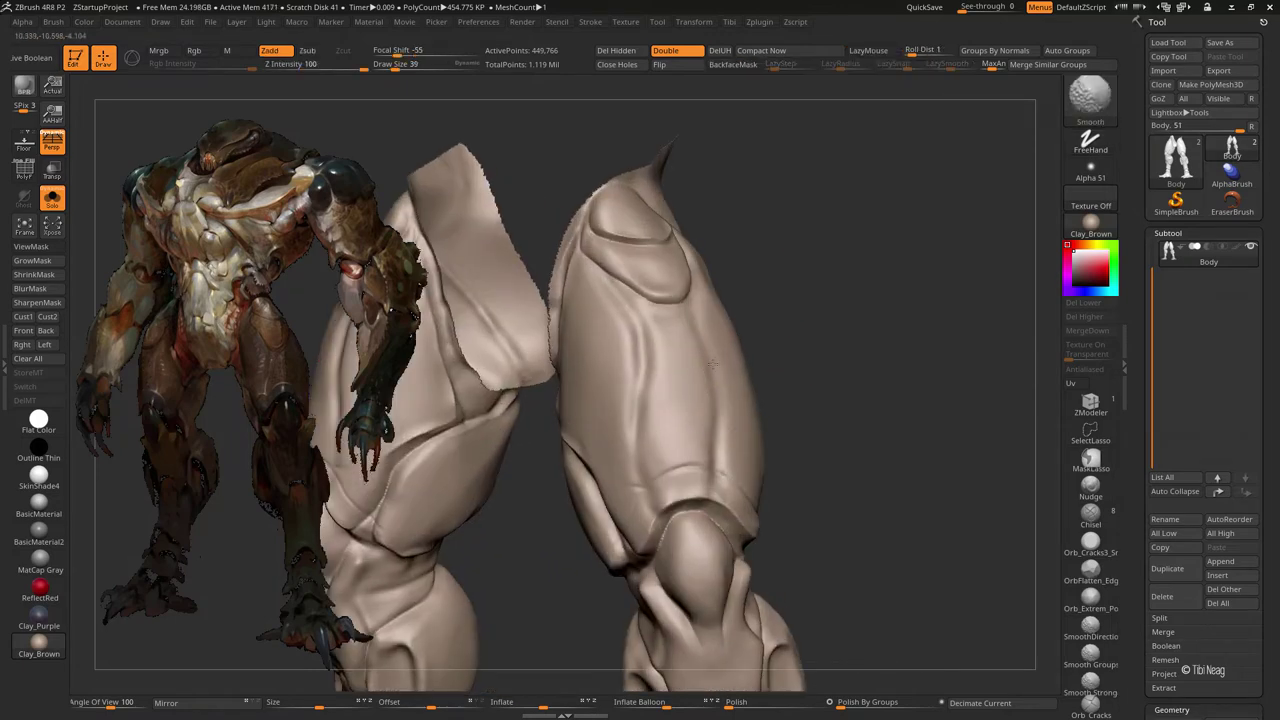
mouse_move(666, 328)
left_mouse_down()
mouse_move(820, 288)
mouse_move(818, 325)
mouse_move(448, 507)
mouse_move(491, 446)
mouse_move(703, 363)
mouse_move(734, 371)
mouse_move(582, 340)
left_mouse_up()
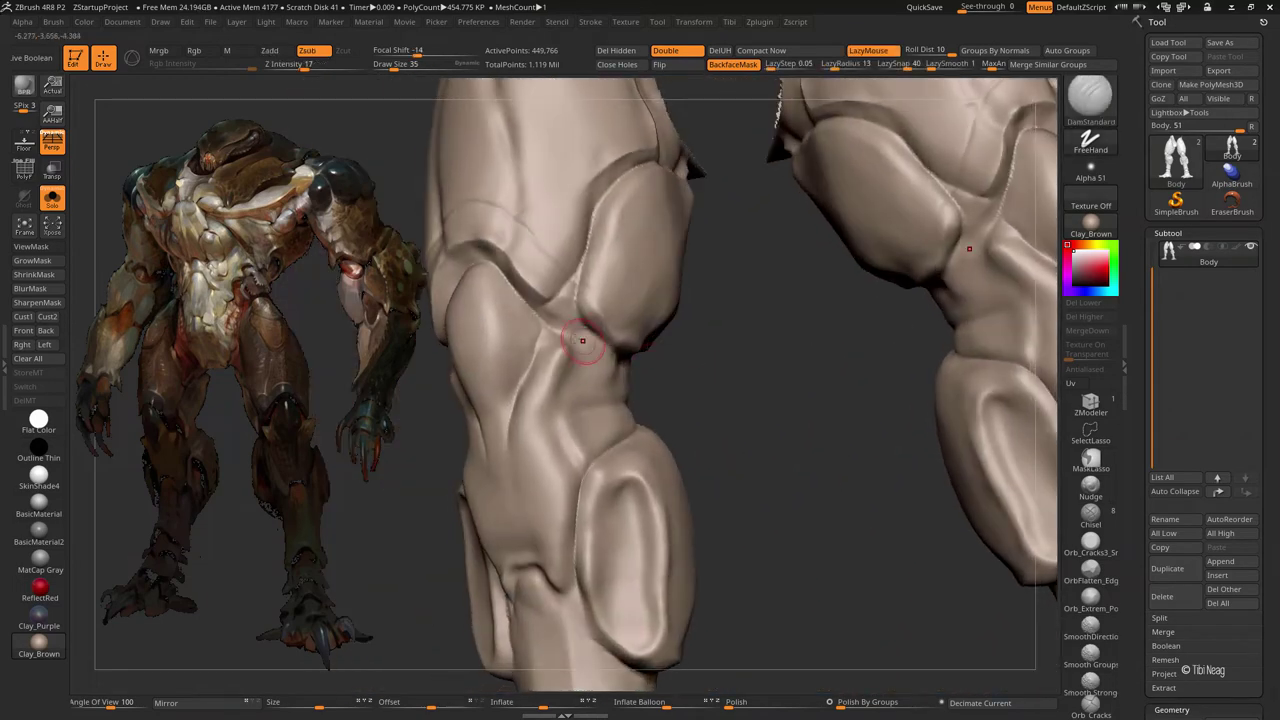
left_click_drag(740, 371, 564, 341)
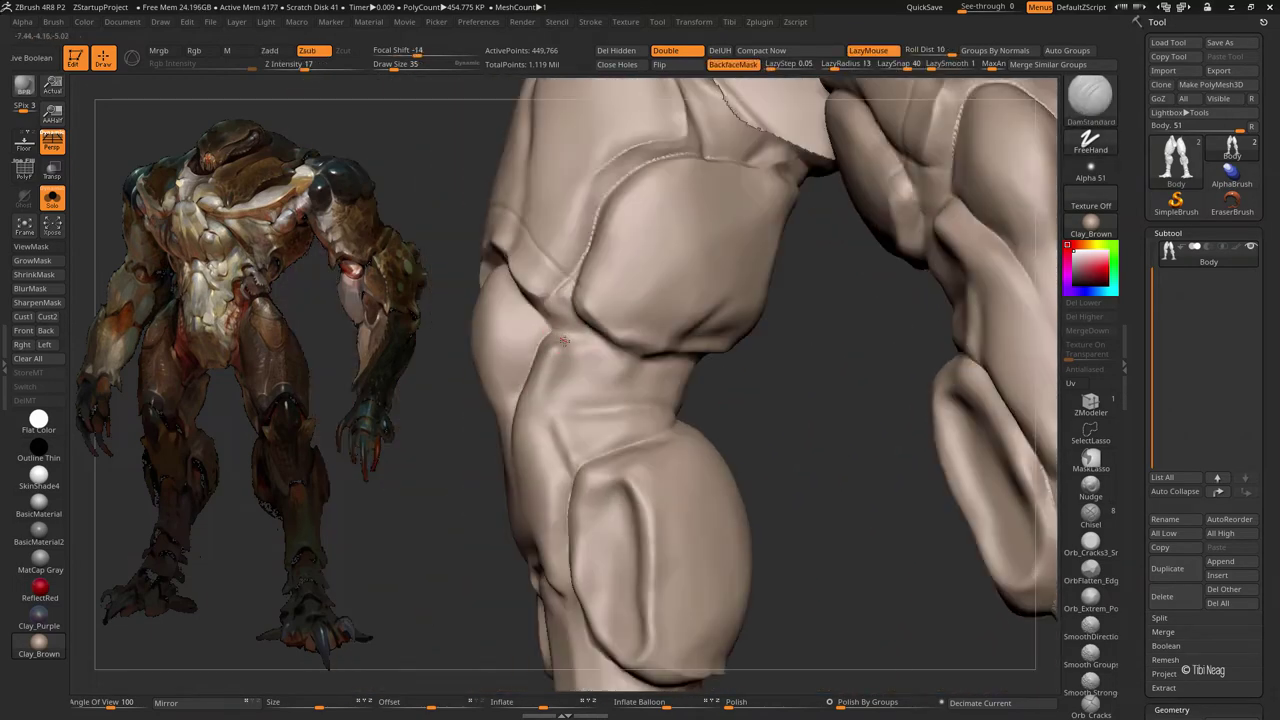
mouse_move(763, 380)
left_mouse_down()
mouse_move(608, 380)
mouse_move(748, 337)
mouse_move(648, 397)
left_mouse_up()
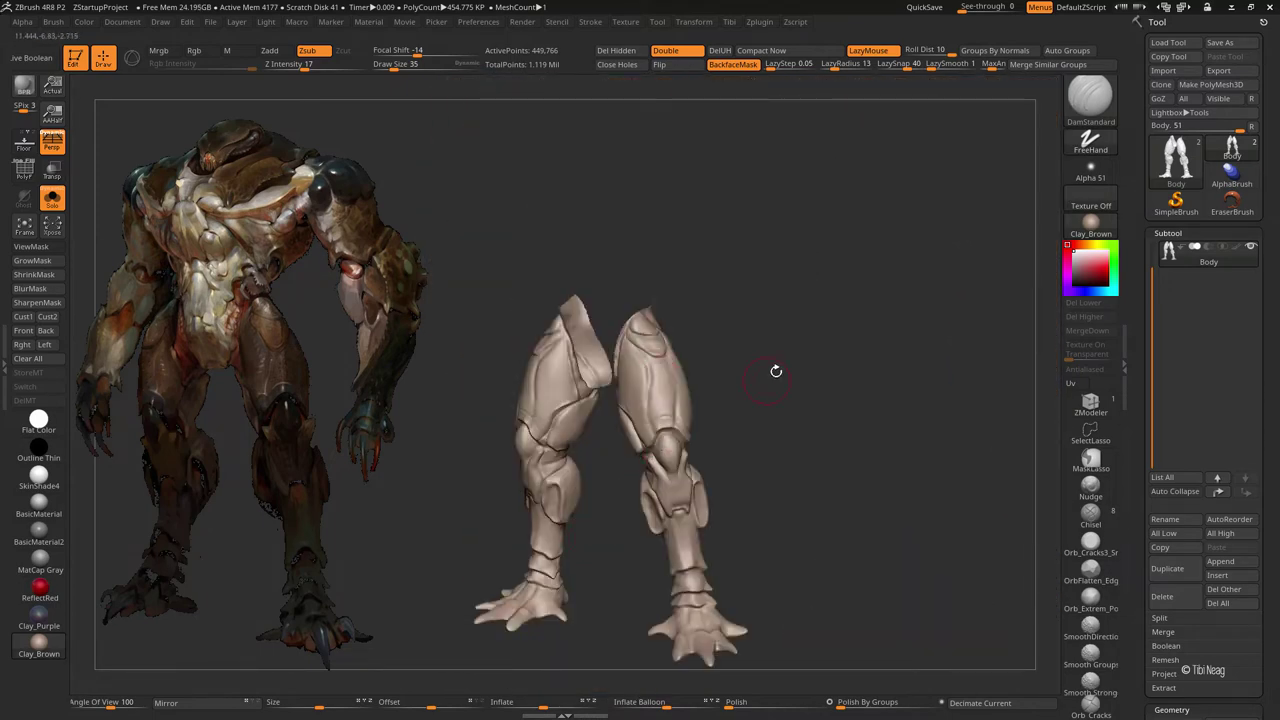
mouse_move(776, 371)
left_mouse_down("alt")
mouse_move(686, 457)
mouse_move(690, 435)
mouse_move(566, 446)
left_mouse_up("alt")
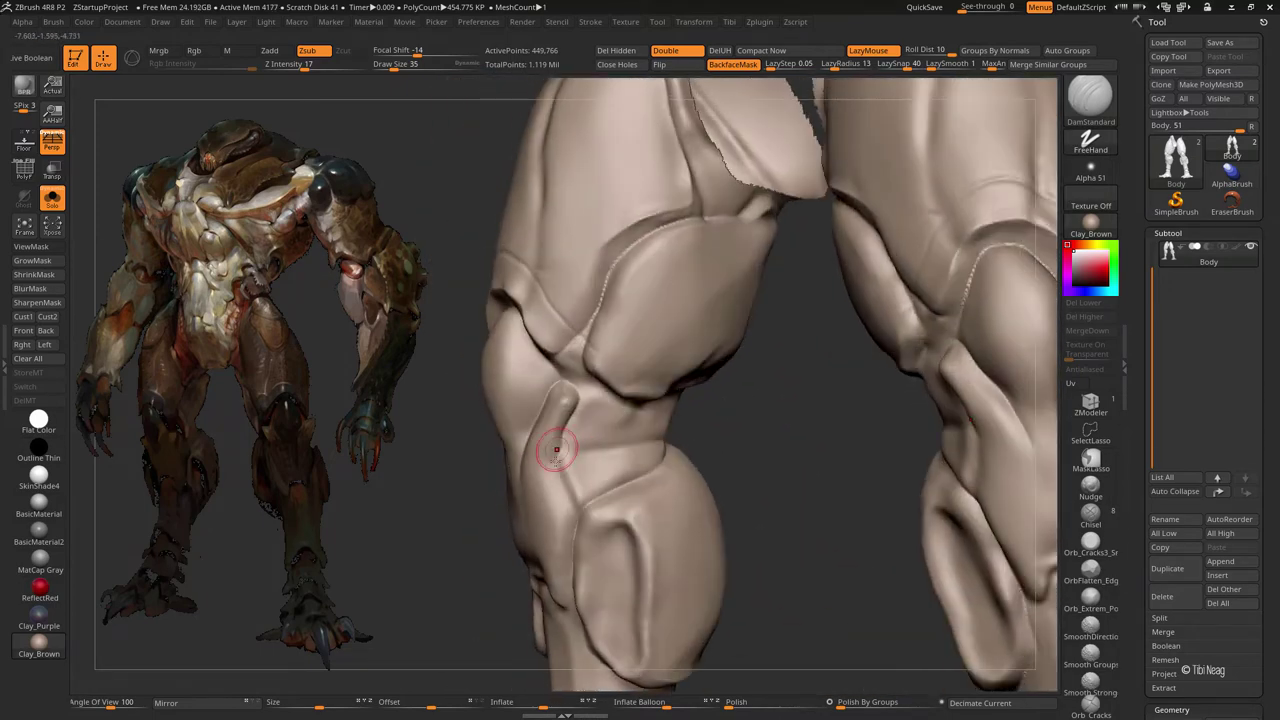
left_click_drag(790, 480, 613, 405)
- Pull a masked piece at the side of the knee outward into a knob with Move
key("b")
key("m")
key("v")
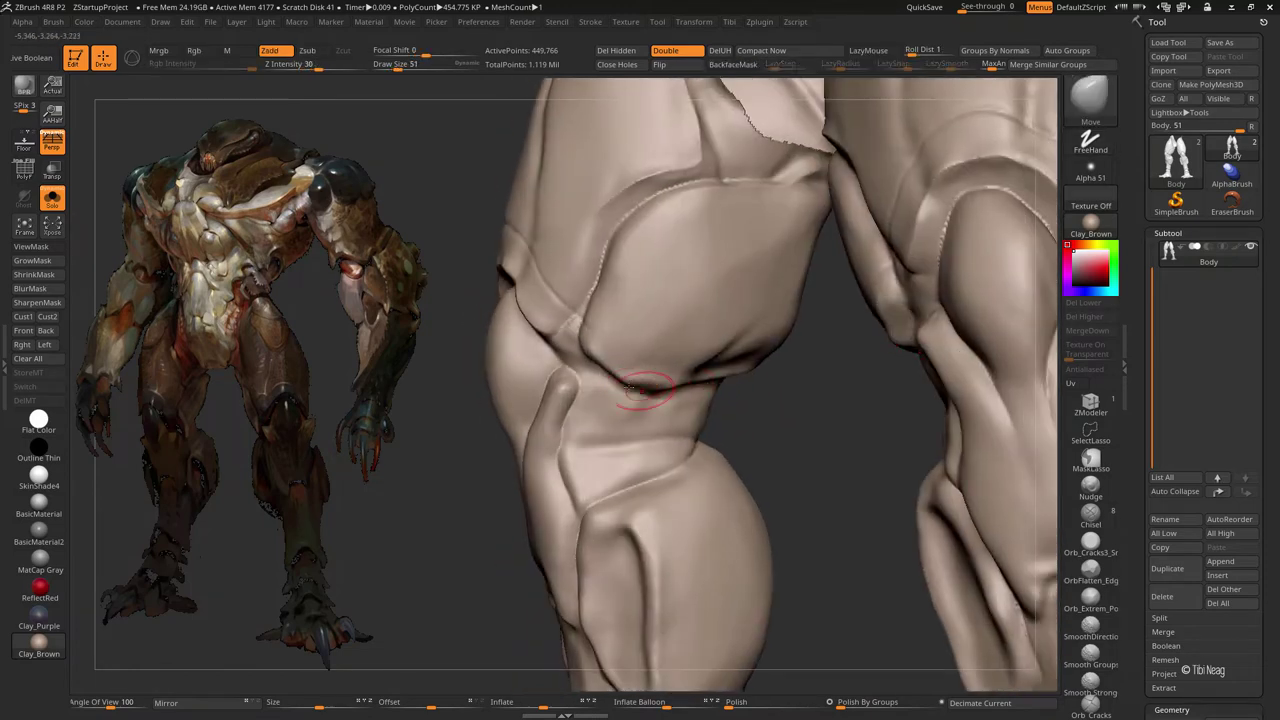
mouse_move(740, 405)
left_mouse_down()
mouse_move(600, 420)
mouse_move(709, 405)
mouse_move(666, 374)
left_mouse_up()
key("ctrl")
- Mask everything except a small knee spot and pull it out into a spike with Transpose
left_click(725, 405, "ctrl")
key("w")
key("q")
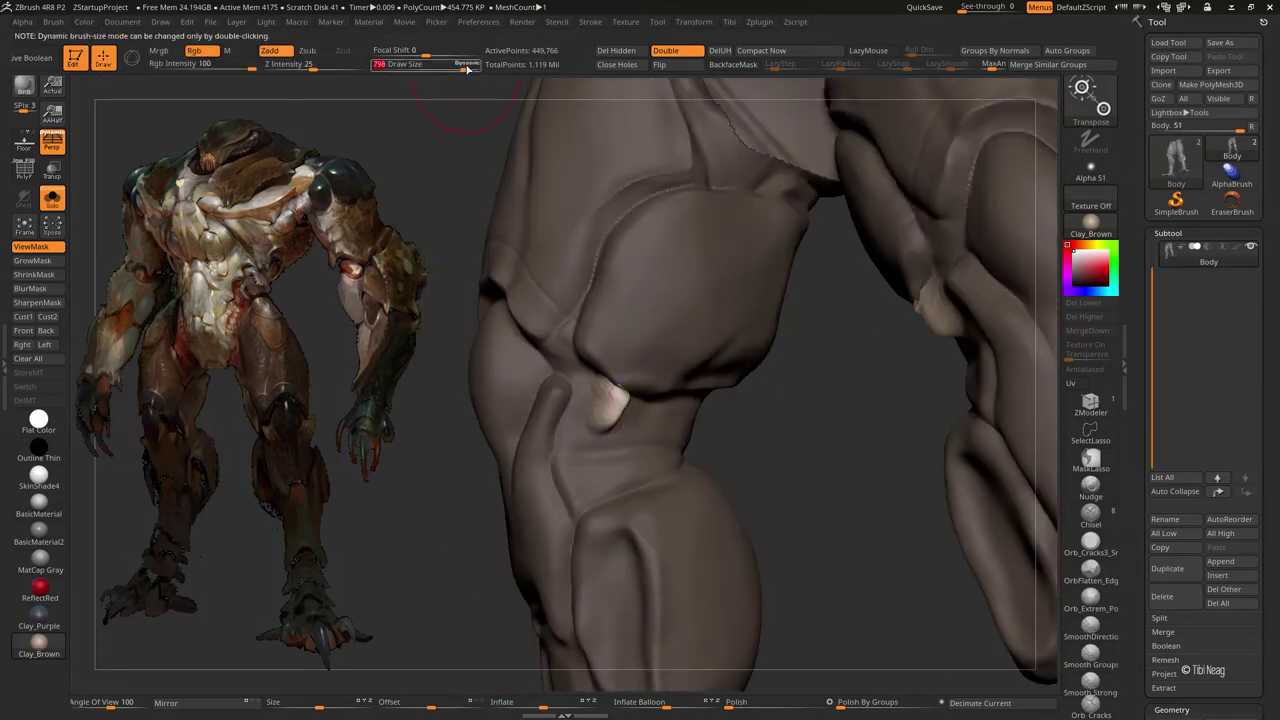
left_click_drag(430, 67, 456, 67)
key("w")
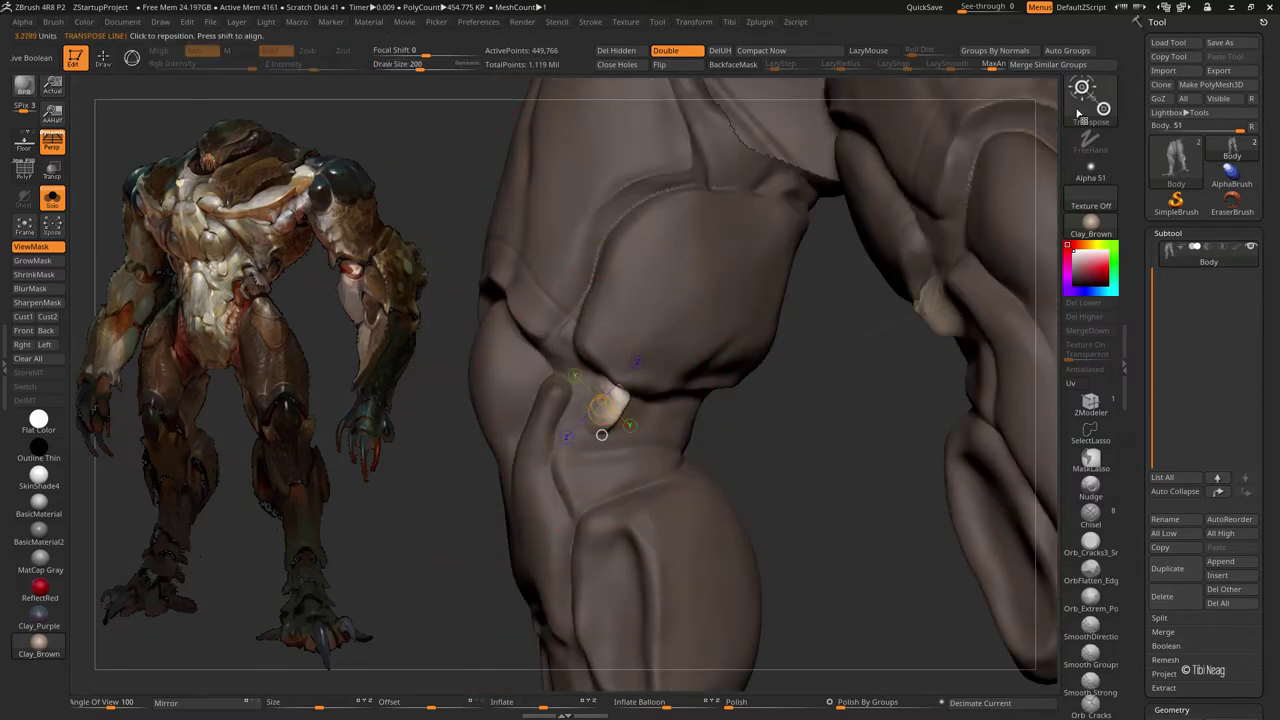
key("q")
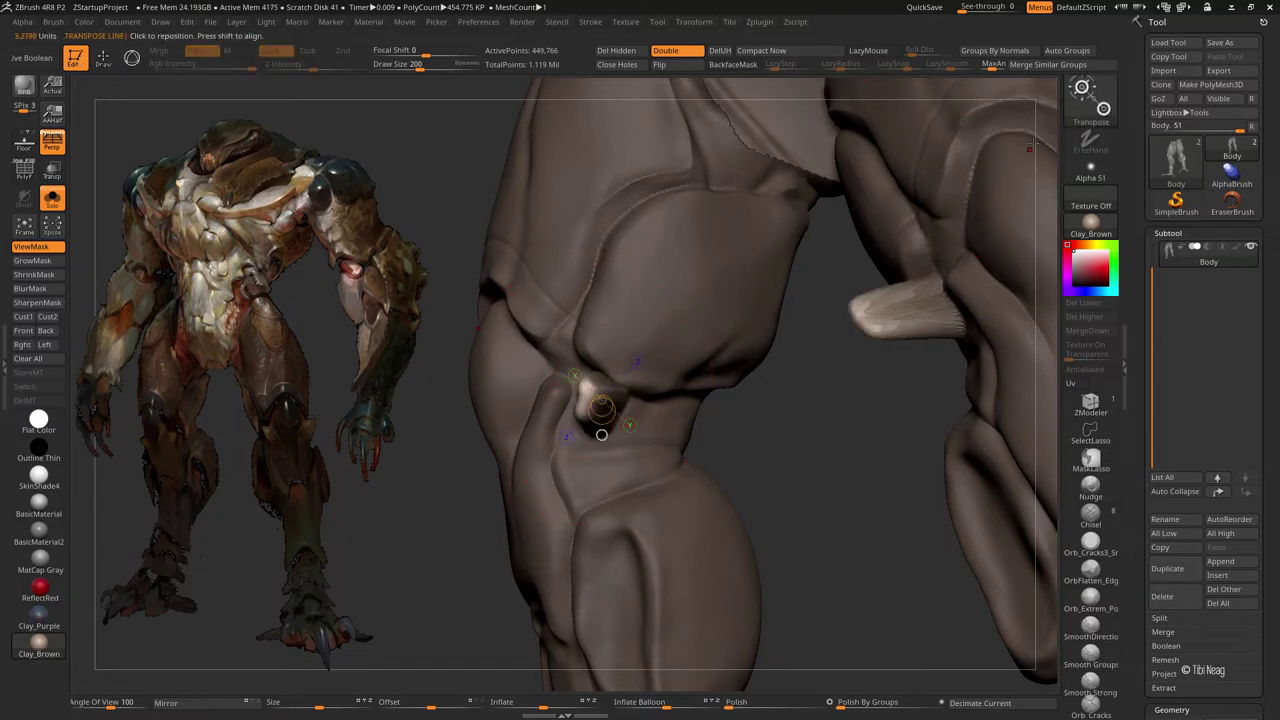
- Shape the knee spike with the Move brush, then DynaMesh the model to even it out
key("b")
key("m")
key("v")
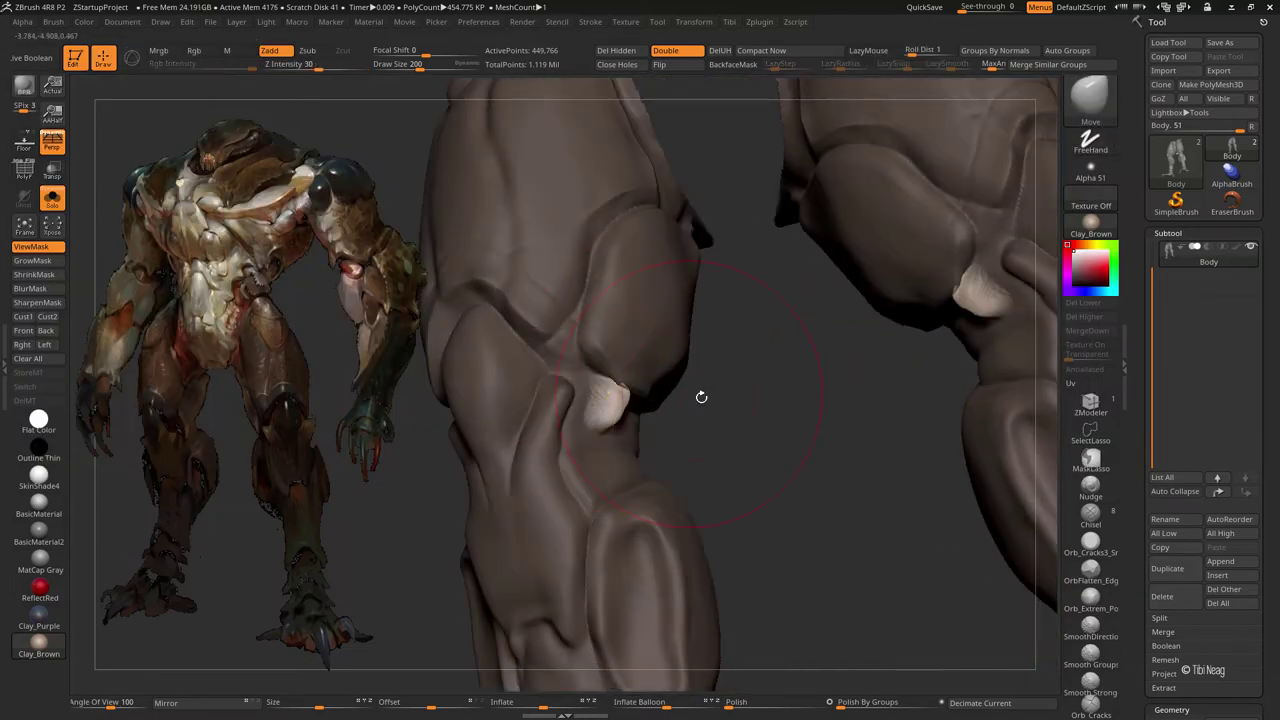
mouse_move(626, 362)
left_mouse_down()
mouse_move(597, 400)
mouse_move(748, 414)
mouse_move(451, 451)
mouse_move(794, 437)
mouse_move(780, 440)
left_mouse_up()
key("space")
key("space")
left_click_drag(650, 389, 617, 389)
- Smooth and polish the knee spike flatter with hPolish
key("shift")
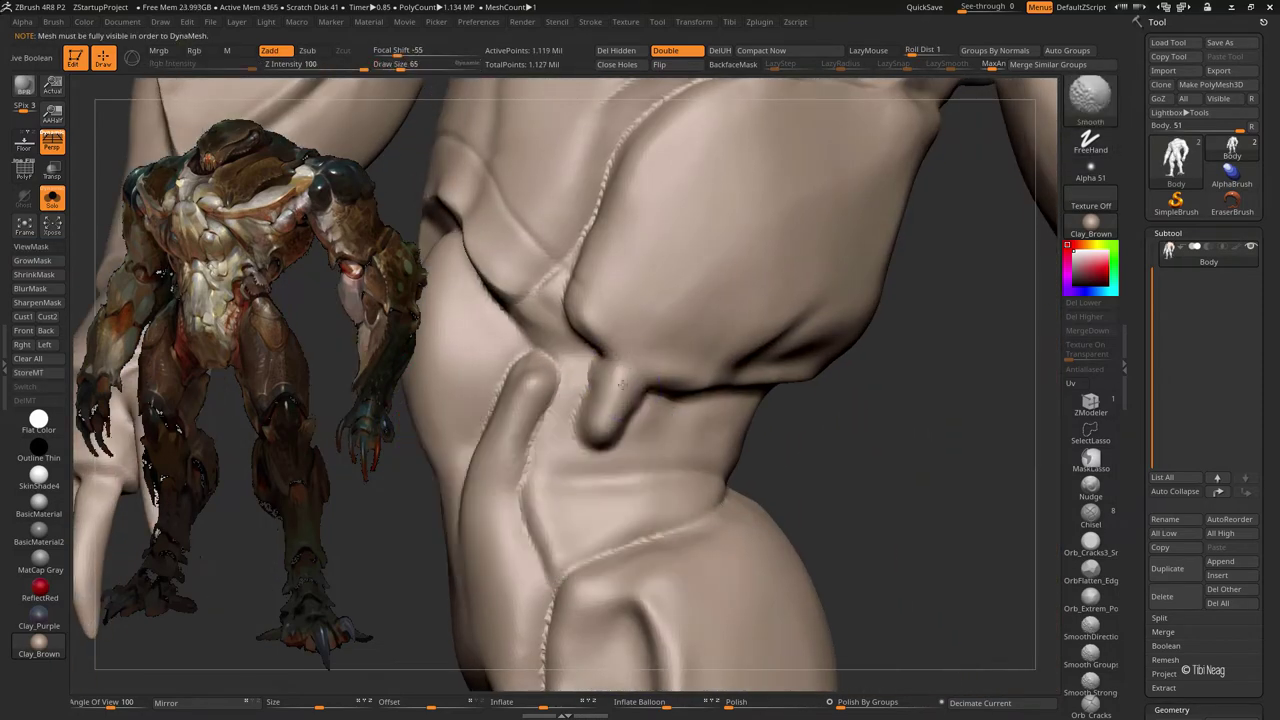
key("f")
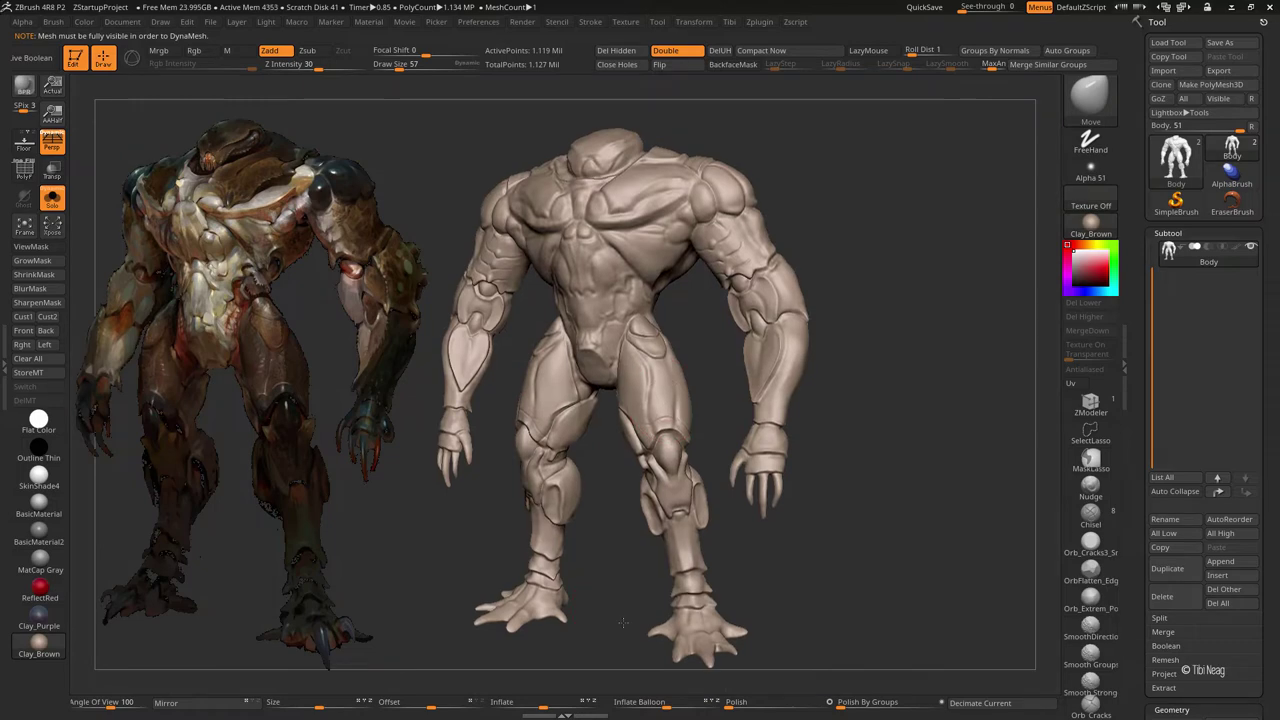
mouse_move(650, 520)
left_mouse_down("ctrl")
mouse_move(638, 478)
mouse_move(560, 420)
mouse_move(693, 474)
mouse_move(562, 396)
left_mouse_up("ctrl")
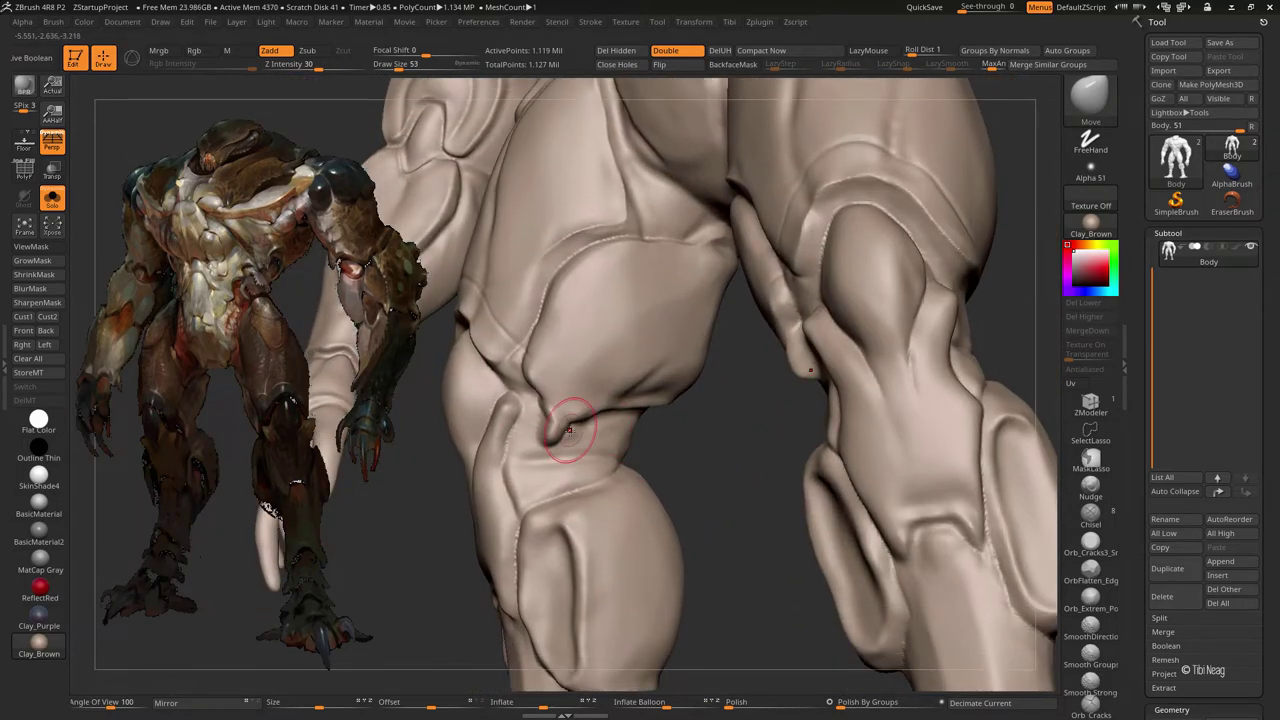
key("b")
key("h")
key("p")
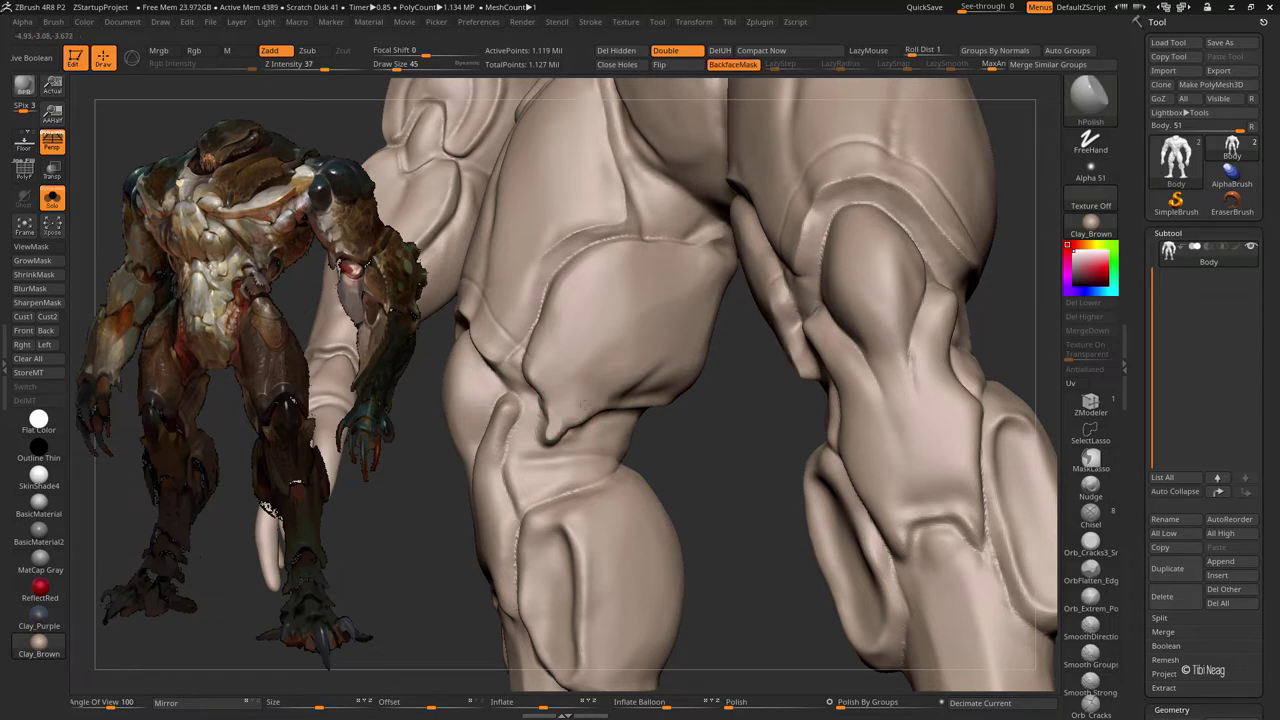
left_click_drag(730, 470, 666, 420)
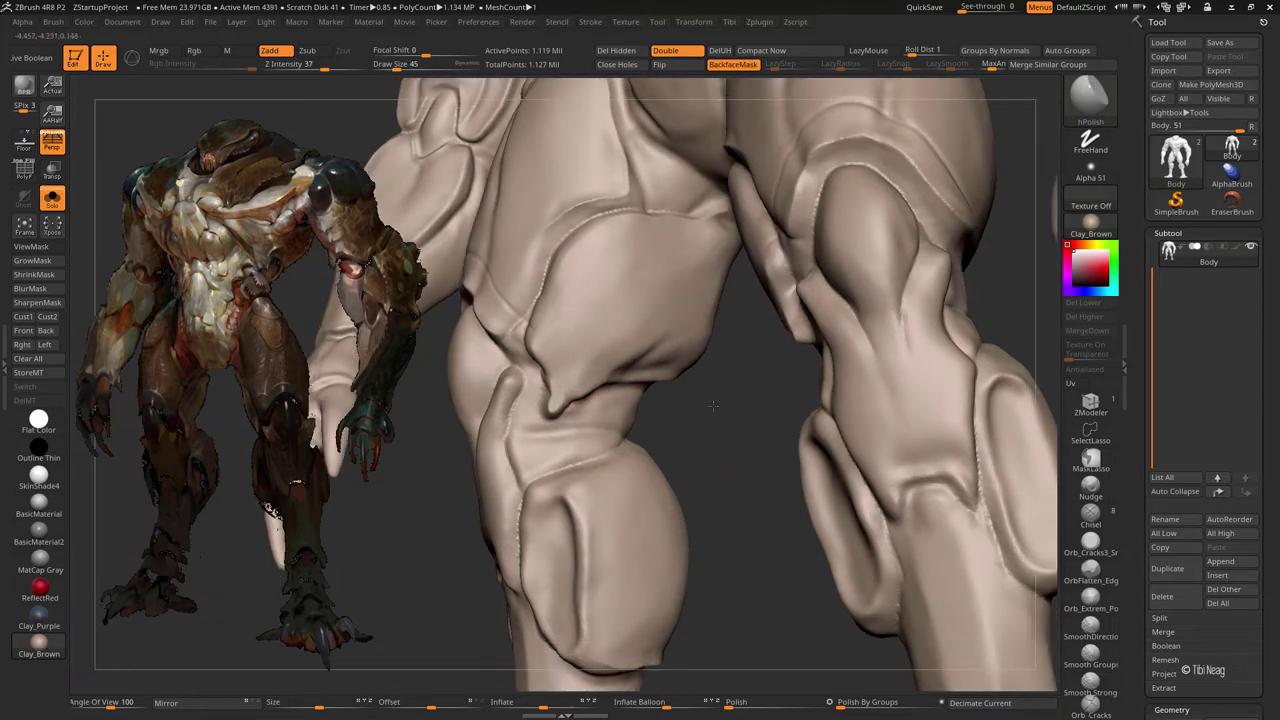
- Touch up the knee with Clay and DamStandard, then smooth out the thigh crease
key("b")
key("c")
key("l")
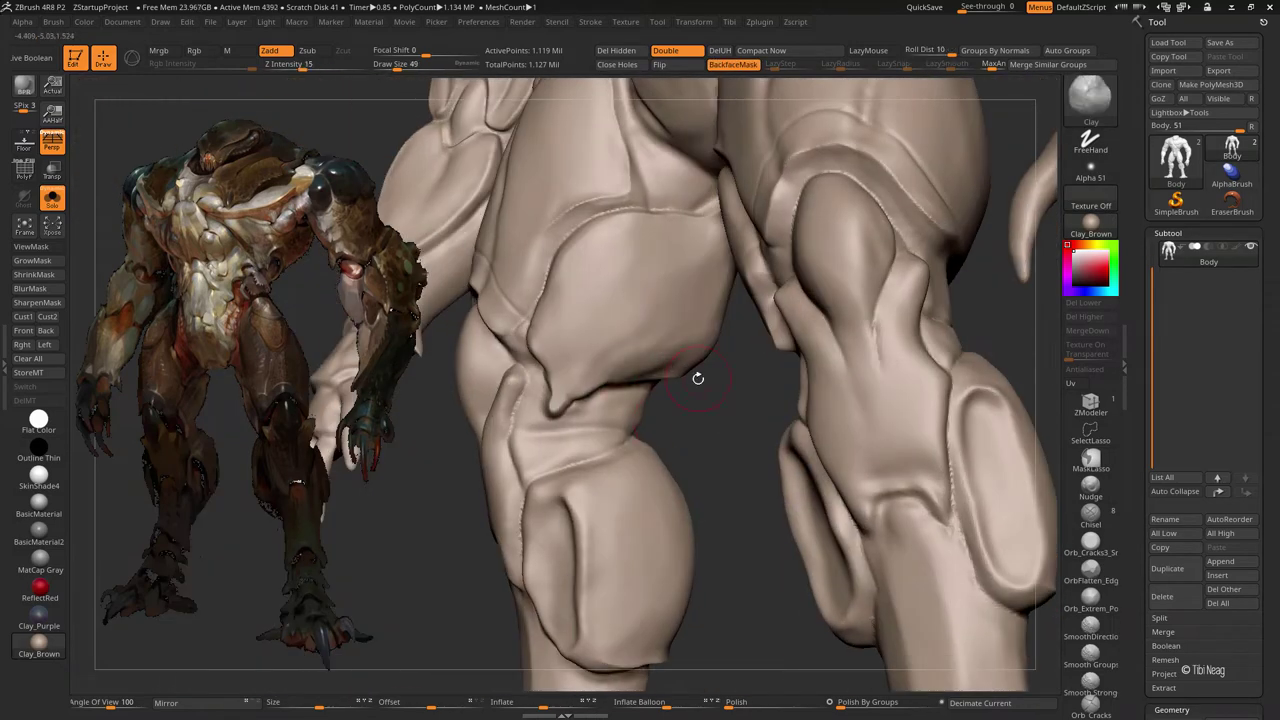
key("b")
key("d")
key("s")
key("ctrl")
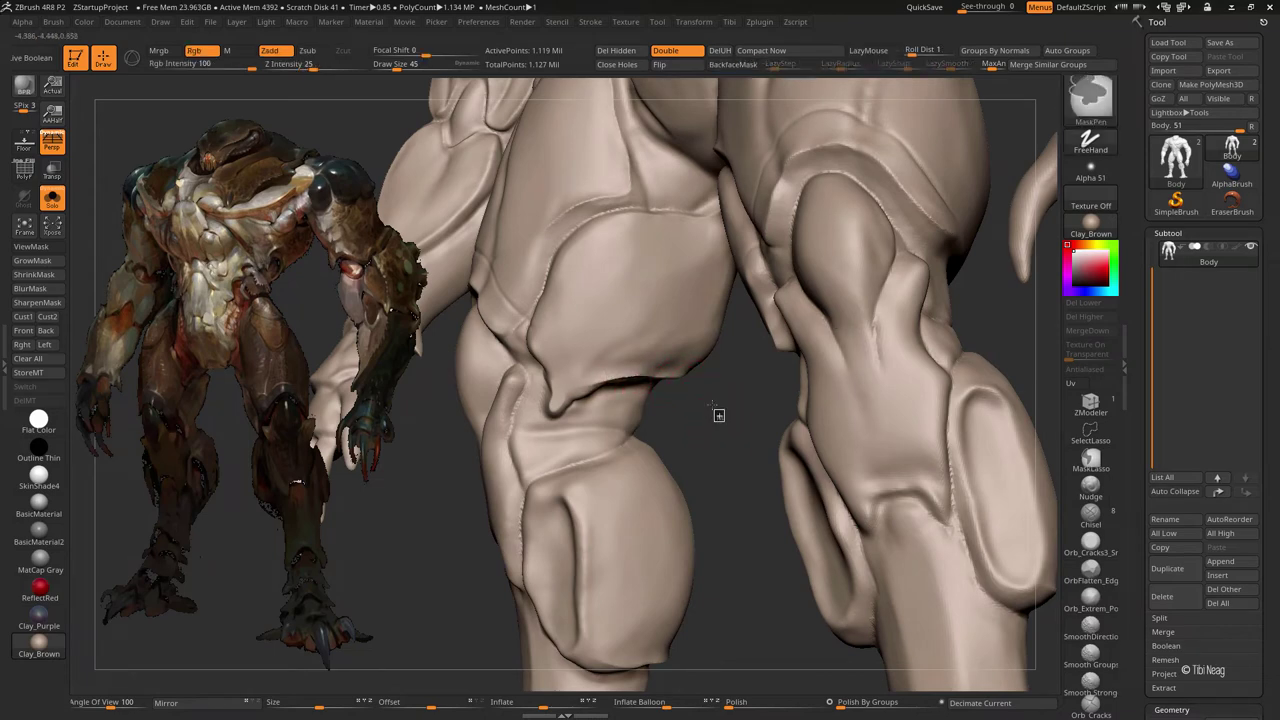
mouse_move(586, 371)
left_mouse_down("shift")
mouse_move(650, 355)
mouse_move(660, 390)
mouse_move(634, 409)
mouse_move(628, 393)
left_mouse_up("shift")
key("f")
mouse_move(530, 372)
left_mouse_down()
mouse_move(560, 420)
mouse_move(550, 385)
left_mouse_up()
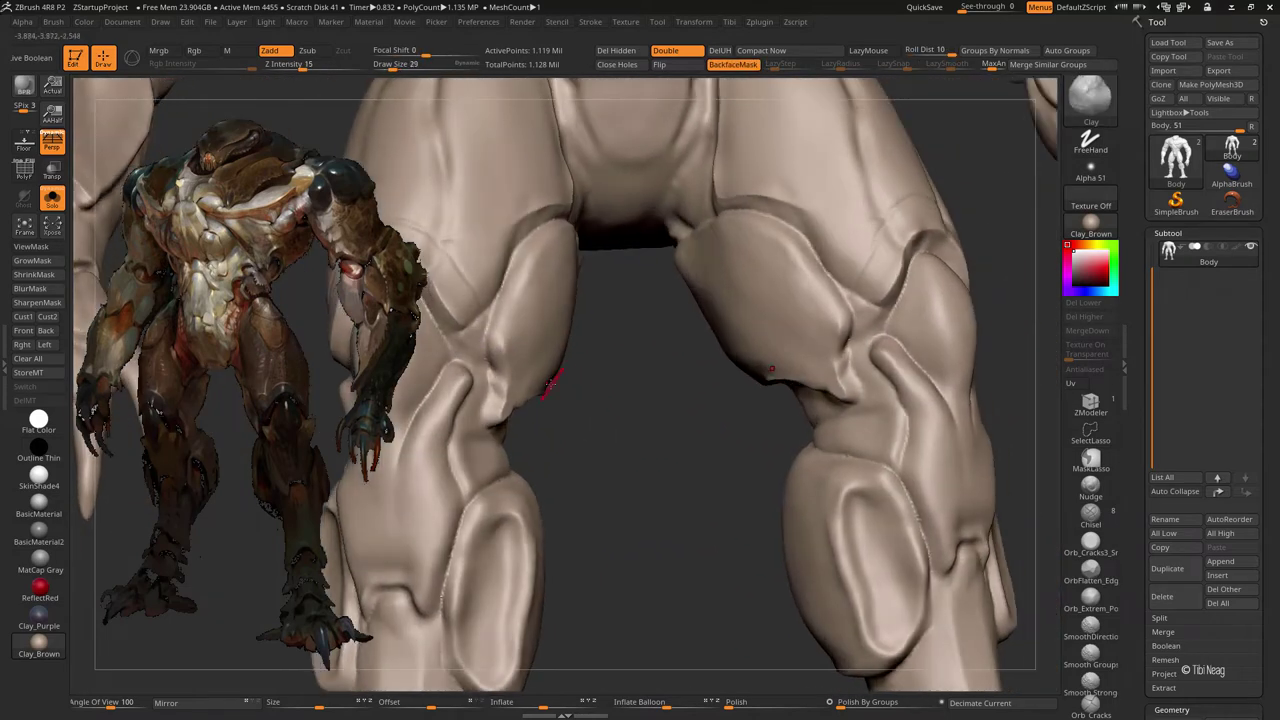
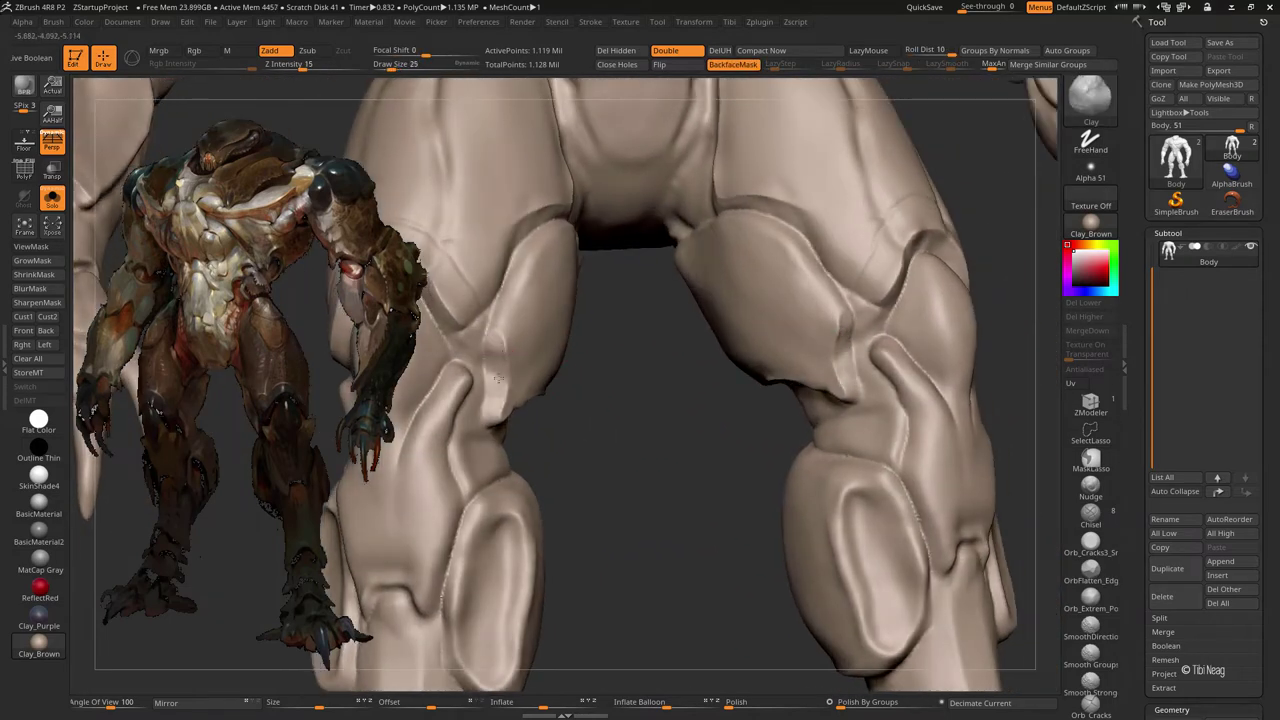
- Slice across the body and hide the right arm, leaving the leg isolated in side view
key("f")
left_click_drag(840, 366, 838, 343)
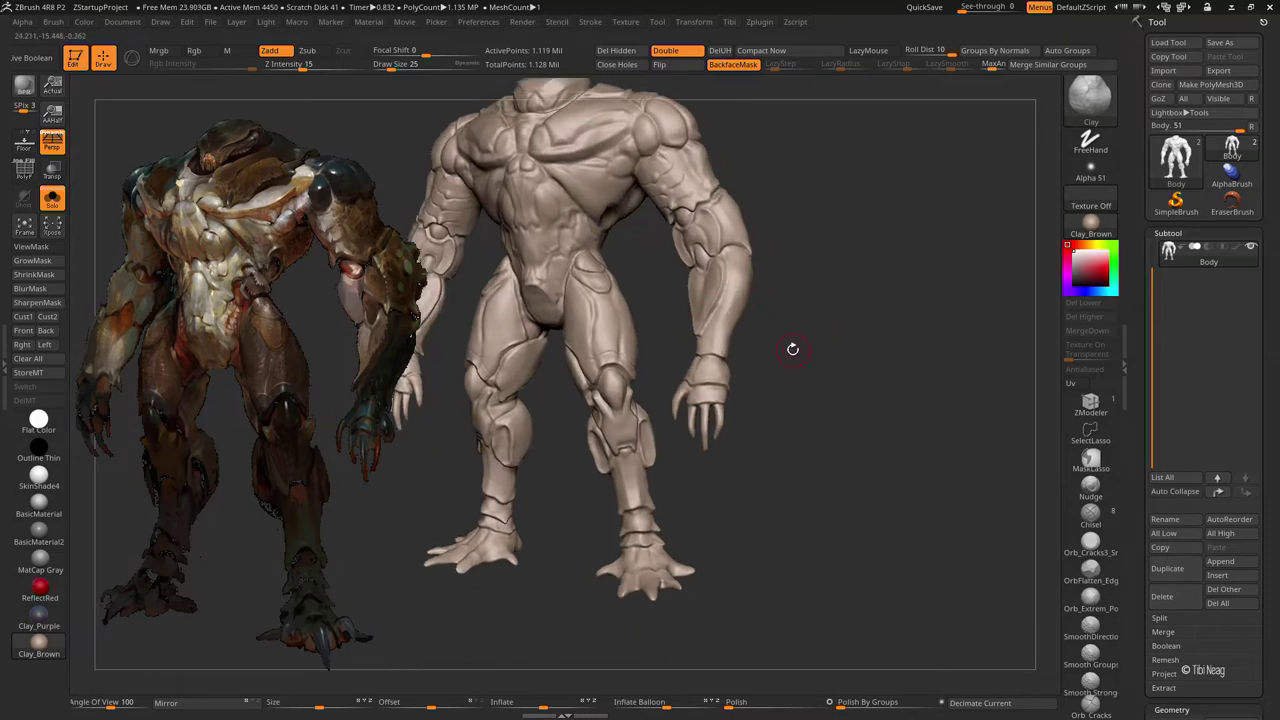
mouse_move(768, 383)
left_mouse_down()
mouse_move(828, 321)
mouse_move(845, 443)
left_mouse_up()
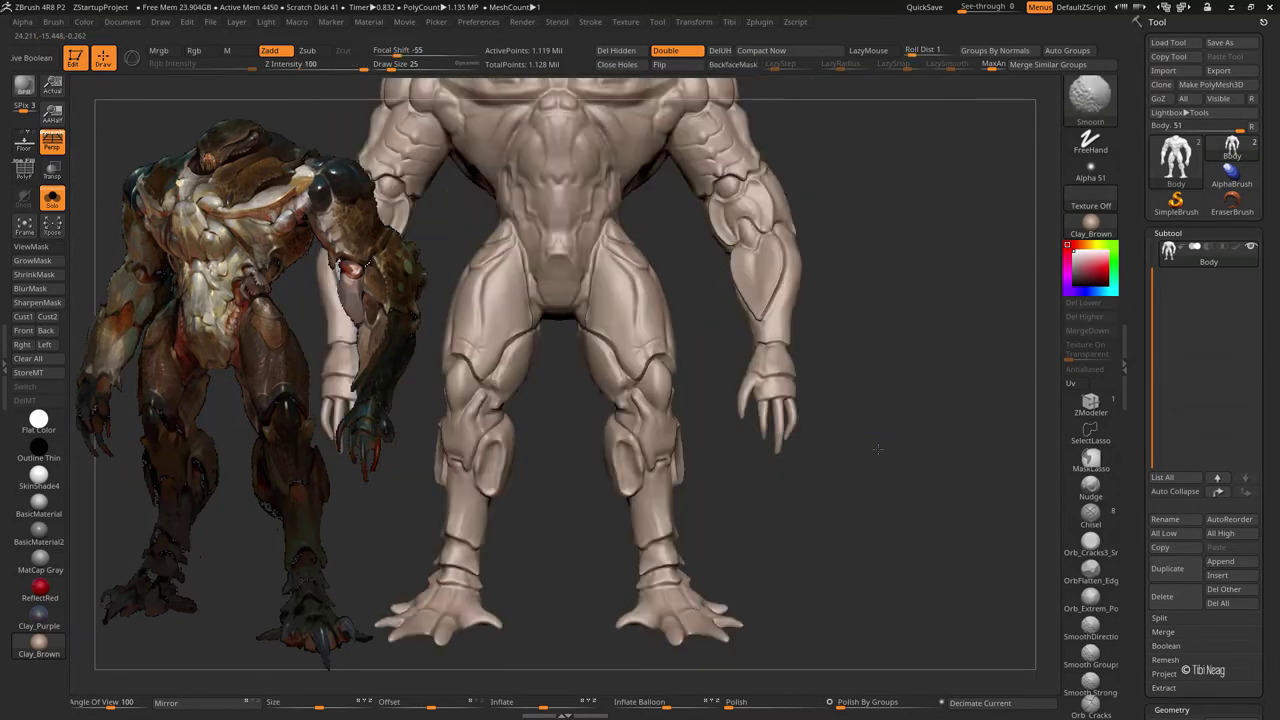
left_click_drag(862, 365, 786, 237, "ctrl+shift")
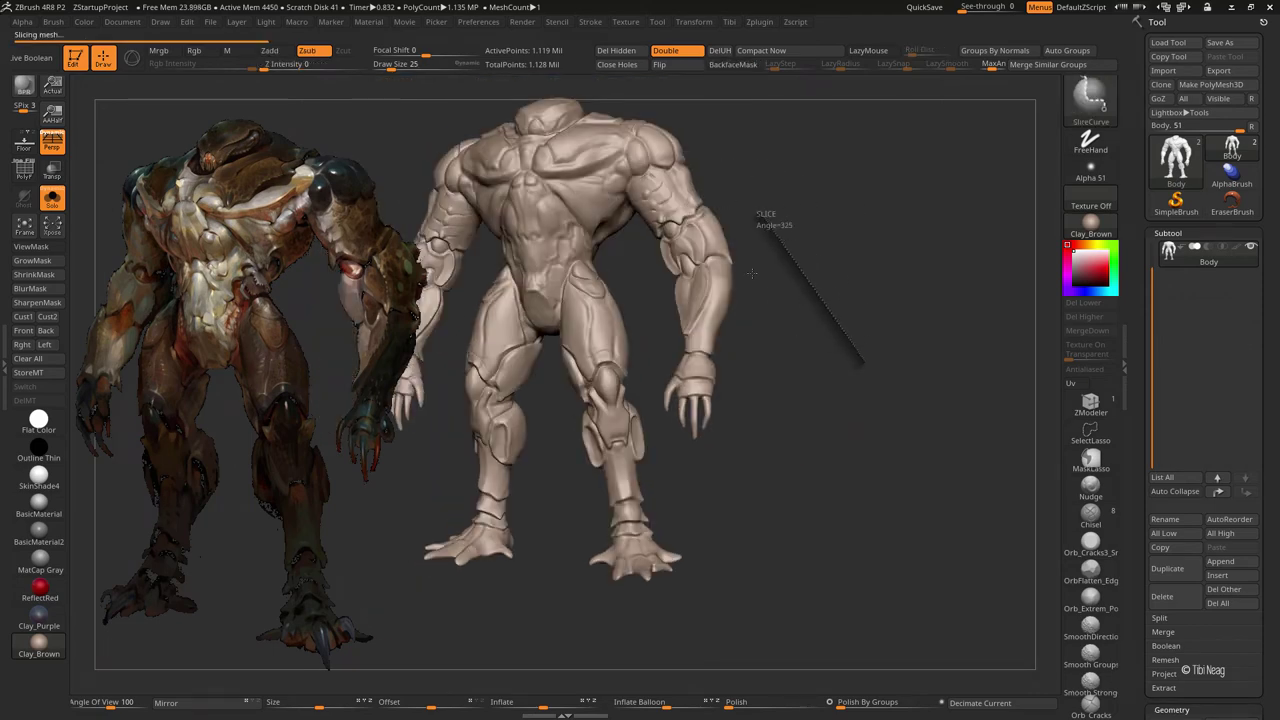
mouse_move(686, 125)
left_mouse_down("ctrl+alt+shift")
mouse_move(795, 505)
mouse_move(799, 334)
mouse_move(529, 380)
left_mouse_up("ctrl+alt+shift")
mouse_move(700, 380)
left_mouse_down()
mouse_move(665, 345)
mouse_move(596, 368)
left_mouse_up()
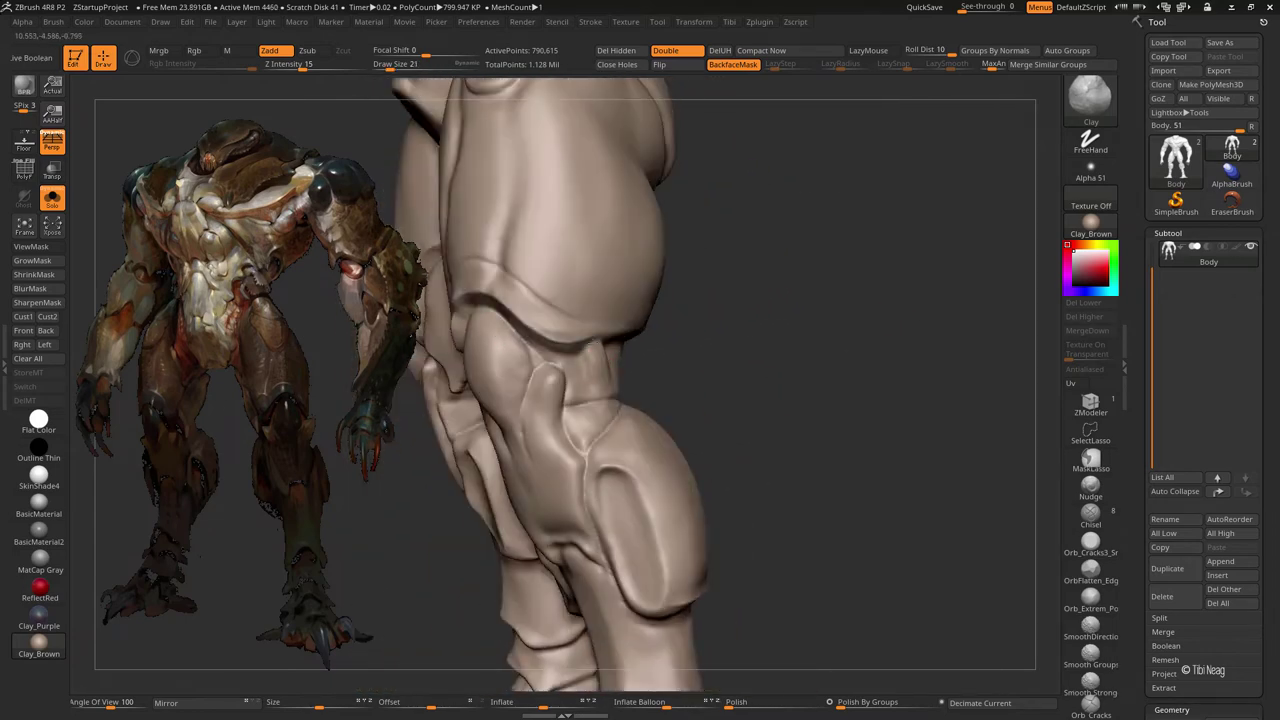
- Carve a groove along the back of the thigh with DamStandard, redoing the first stroke
mouse_move(610, 386)
left_mouse_down()
mouse_move(789, 249)
mouse_move(793, 272)
mouse_move(646, 289)
left_mouse_up()
key("b")
key("d")
key("s")
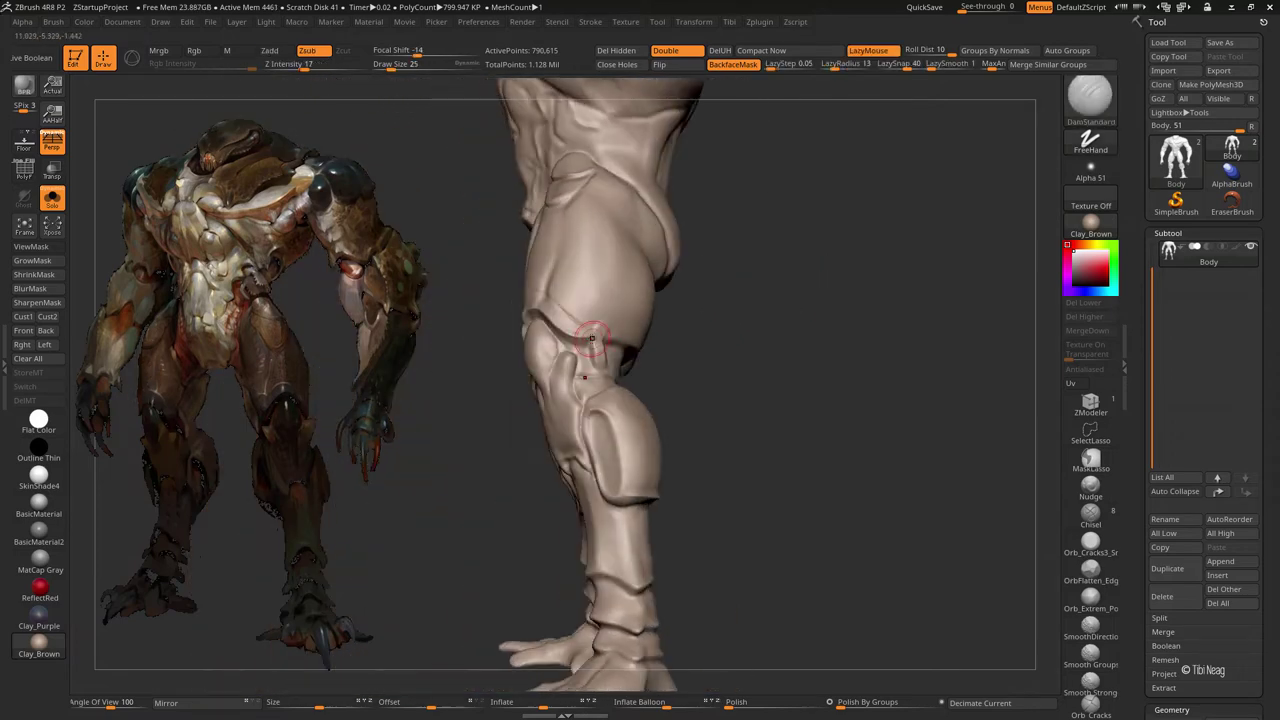
mouse_move(850, 190)
left_mouse_down()
mouse_move(823, 229)
mouse_move(761, 253)
left_mouse_up()
key("ctrl+z")
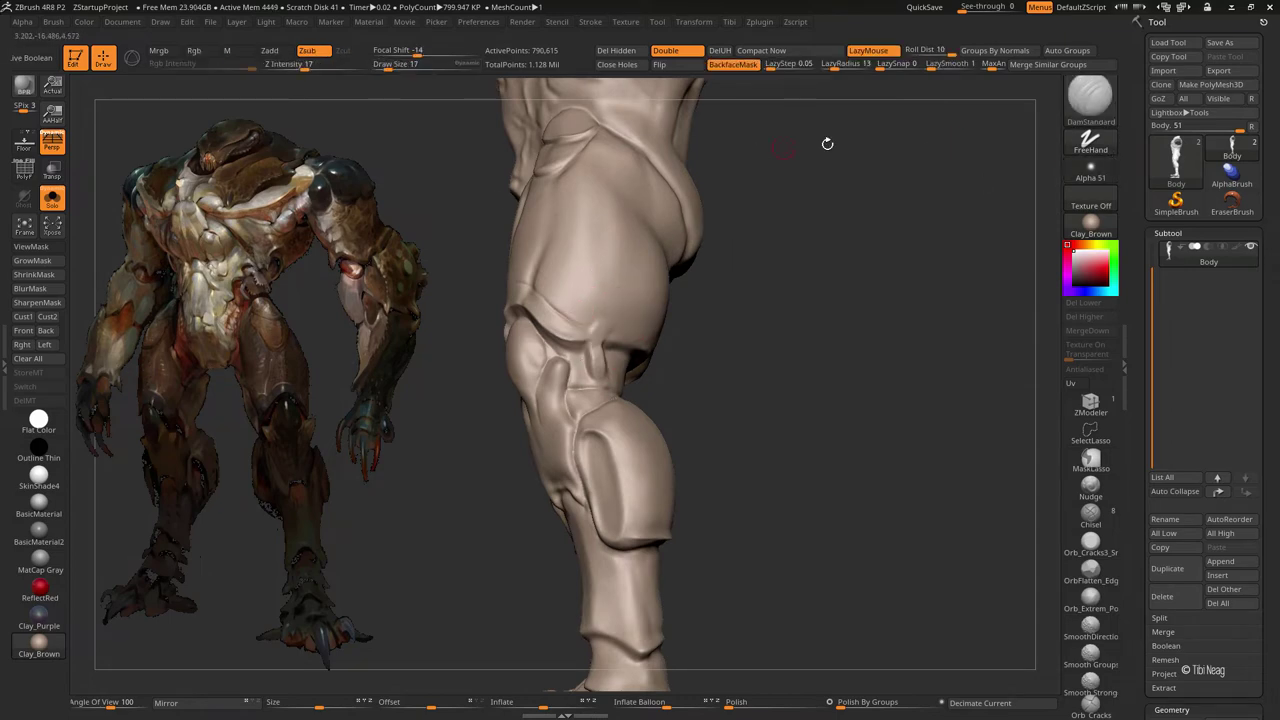
mouse_move(827, 143)
left_mouse_down()
mouse_move(769, 314)
mouse_move(800, 220)
left_mouse_up()
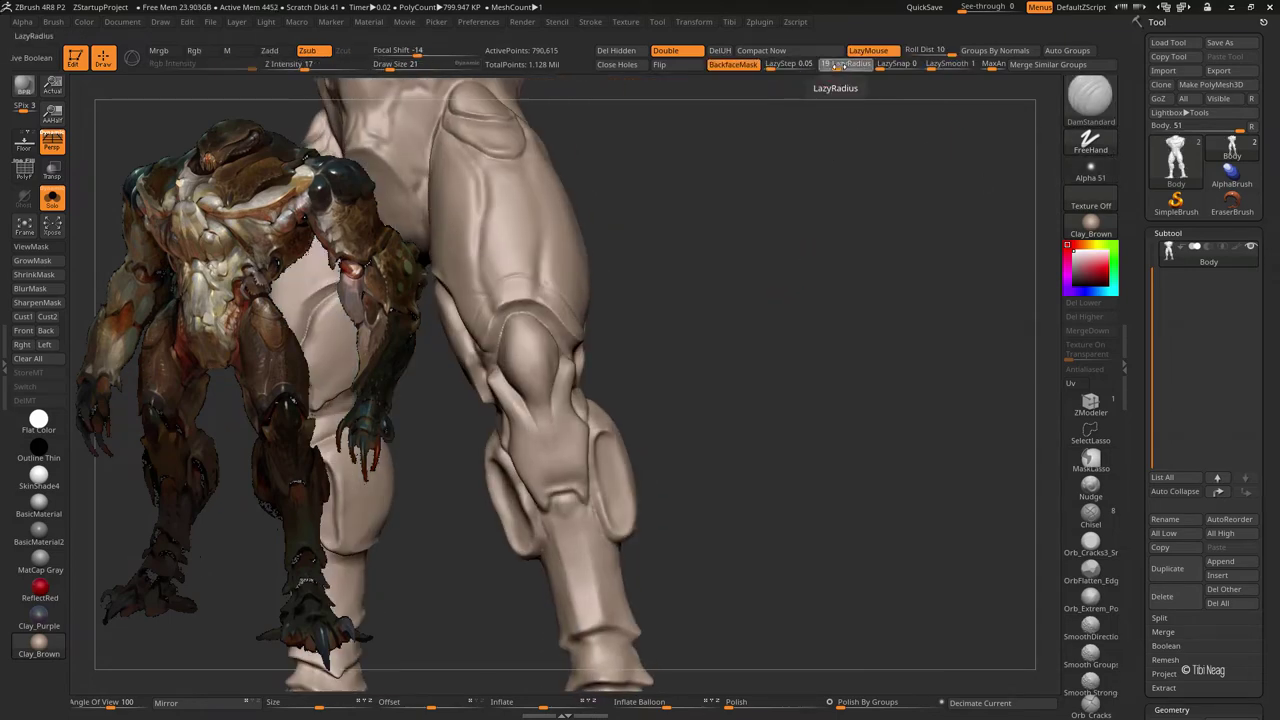
mouse_move(720, 286)
left_mouse_down()
mouse_move(663, 288)
mouse_move(670, 314)
left_mouse_up()
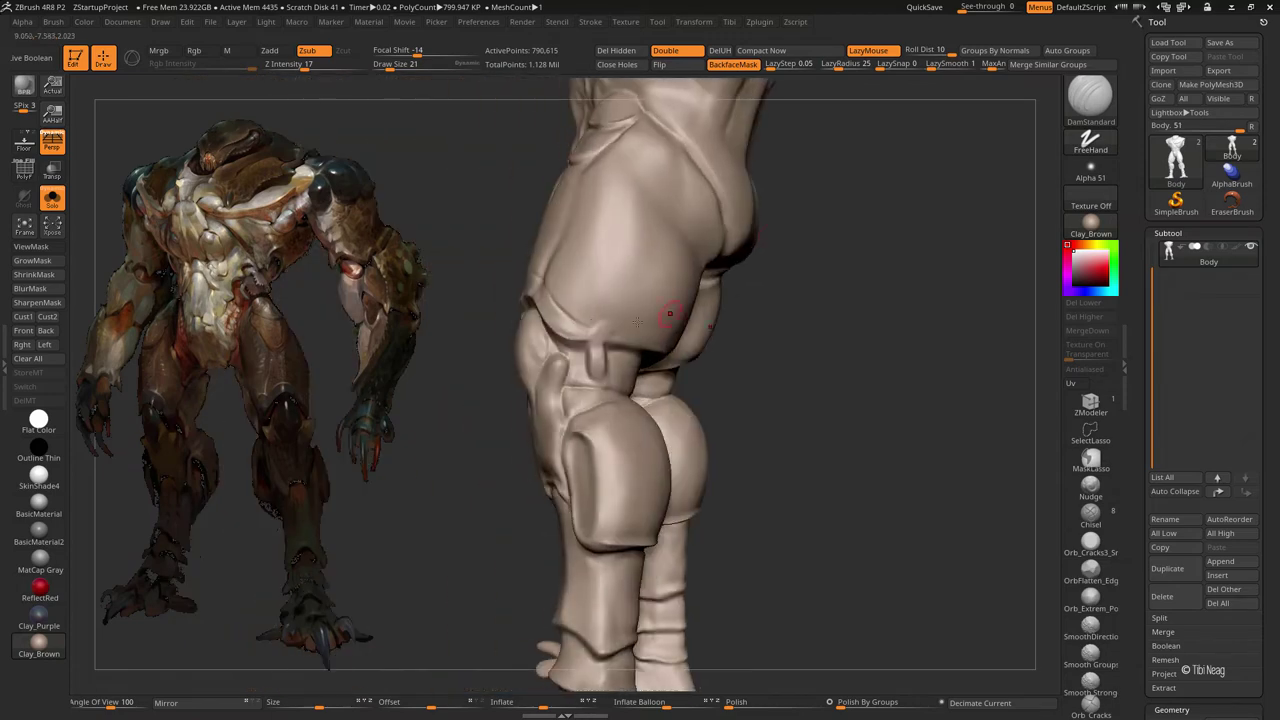
mouse_move(829, 260)
left_mouse_down()
mouse_move(600, 306)
mouse_move(648, 245)
left_mouse_up()
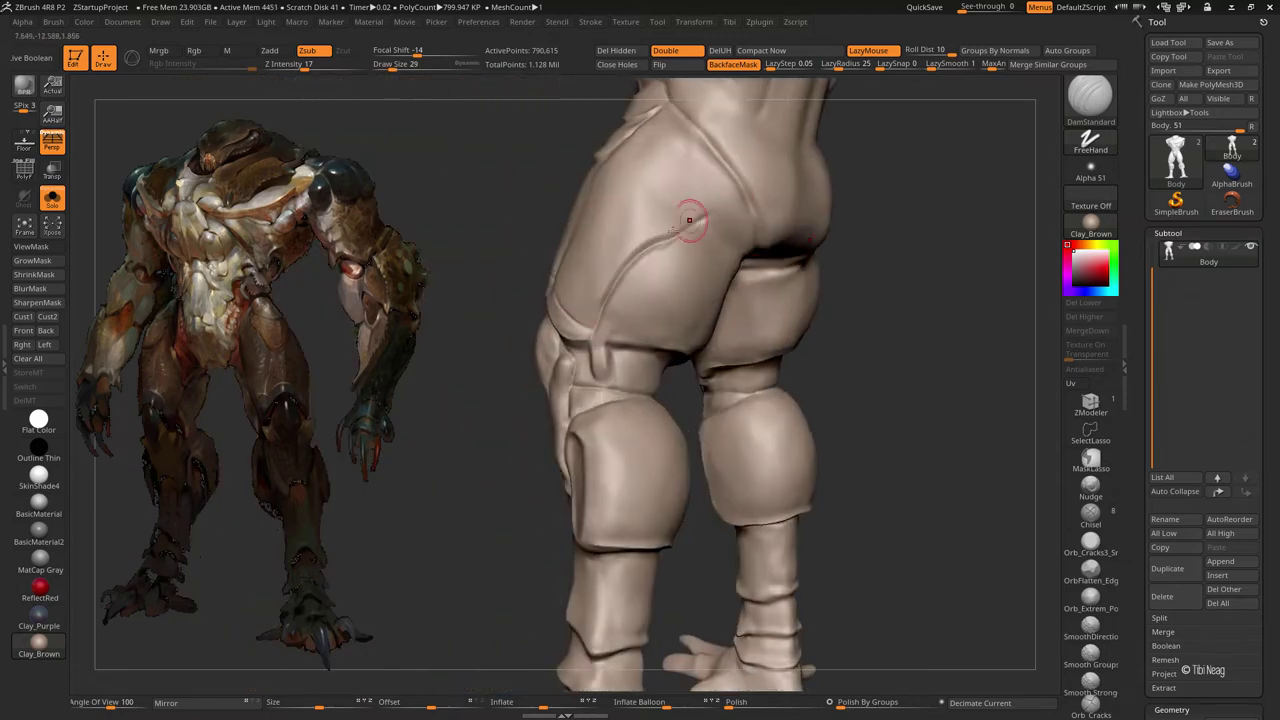
- Unhide the arm and DynaMesh the whole model to about 1.136 million polygons
key("b")
key("c")
key("l")
left_click_drag(723, 184, 593, 360)
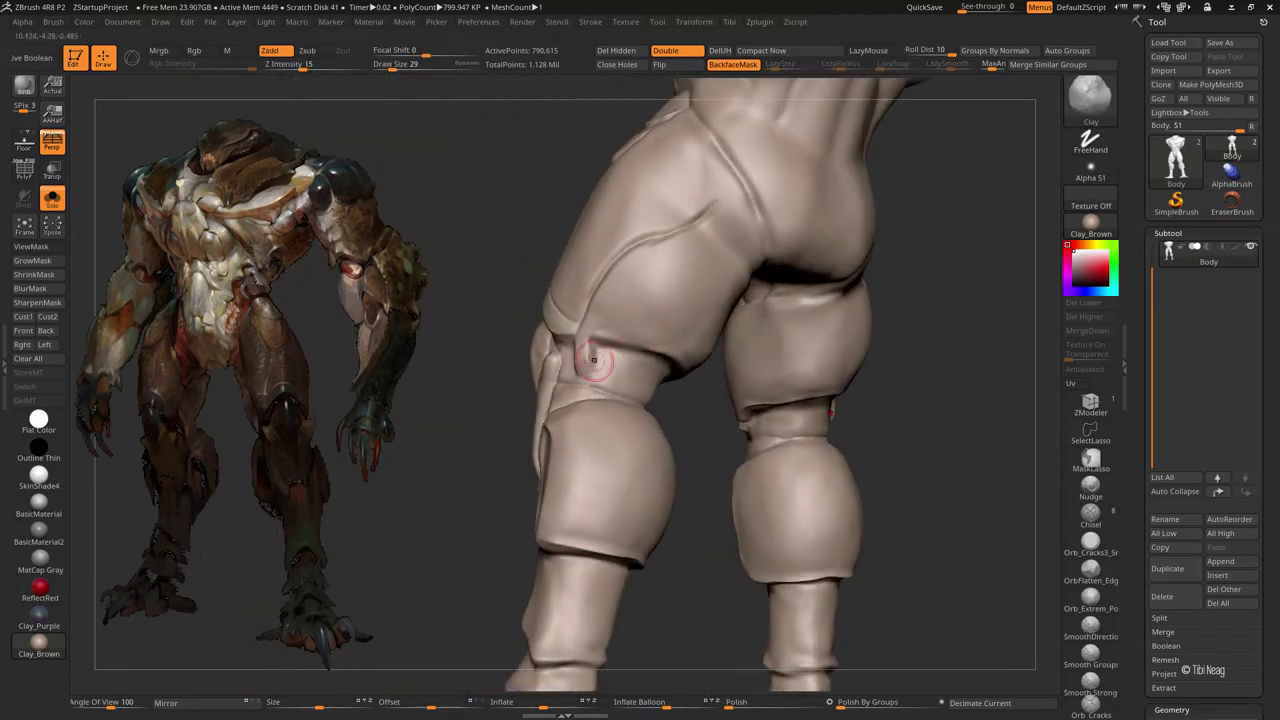
left_click(952, 284, "ctrl+shift")
left_click_drag(951, 506, 940, 500, "ctrl")
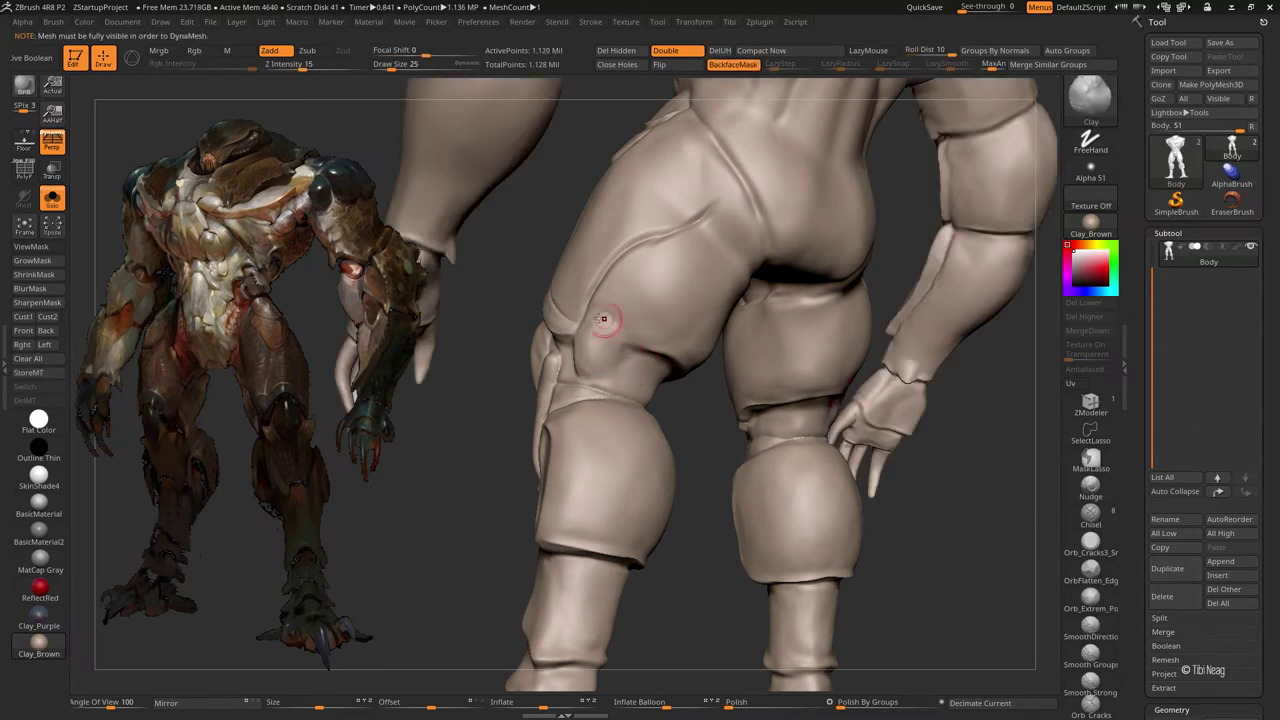
- Deepen the thigh groove with a larger brush and polish the back thigh surface with hPolish
key("bracketright")
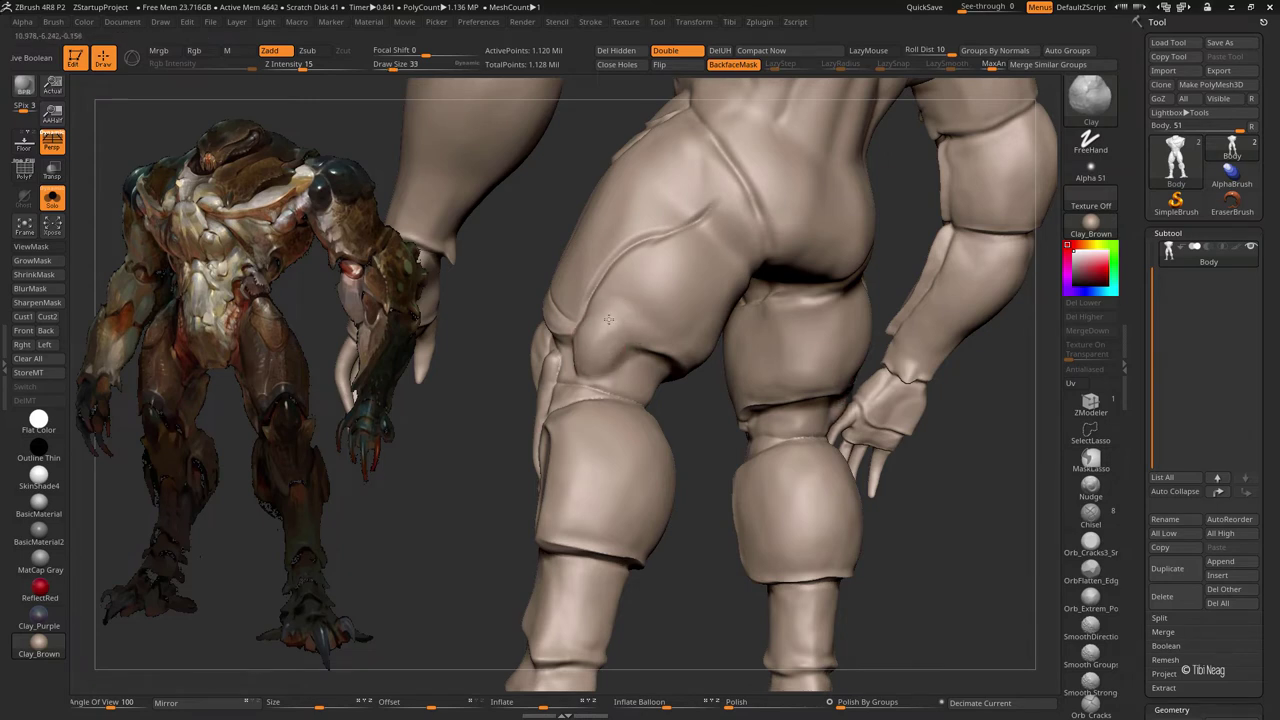
left_click_drag(704, 236, 629, 271)
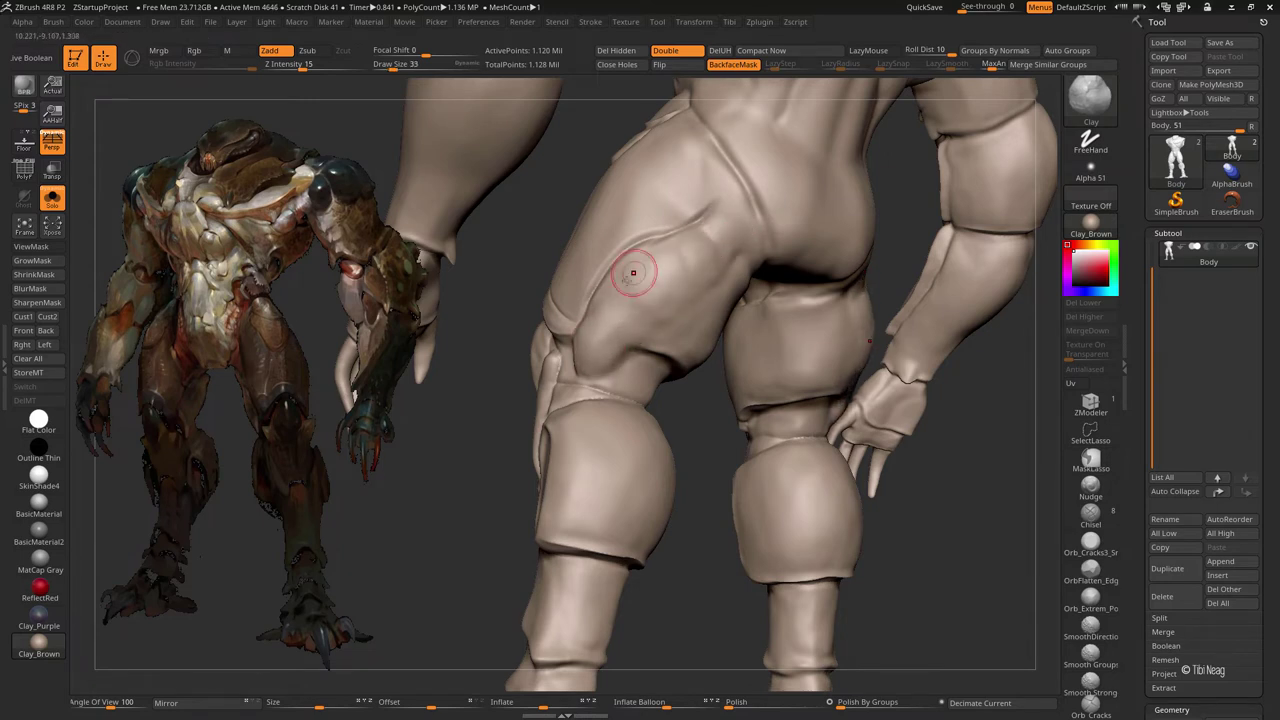
key("b")
key("h")
key("p")
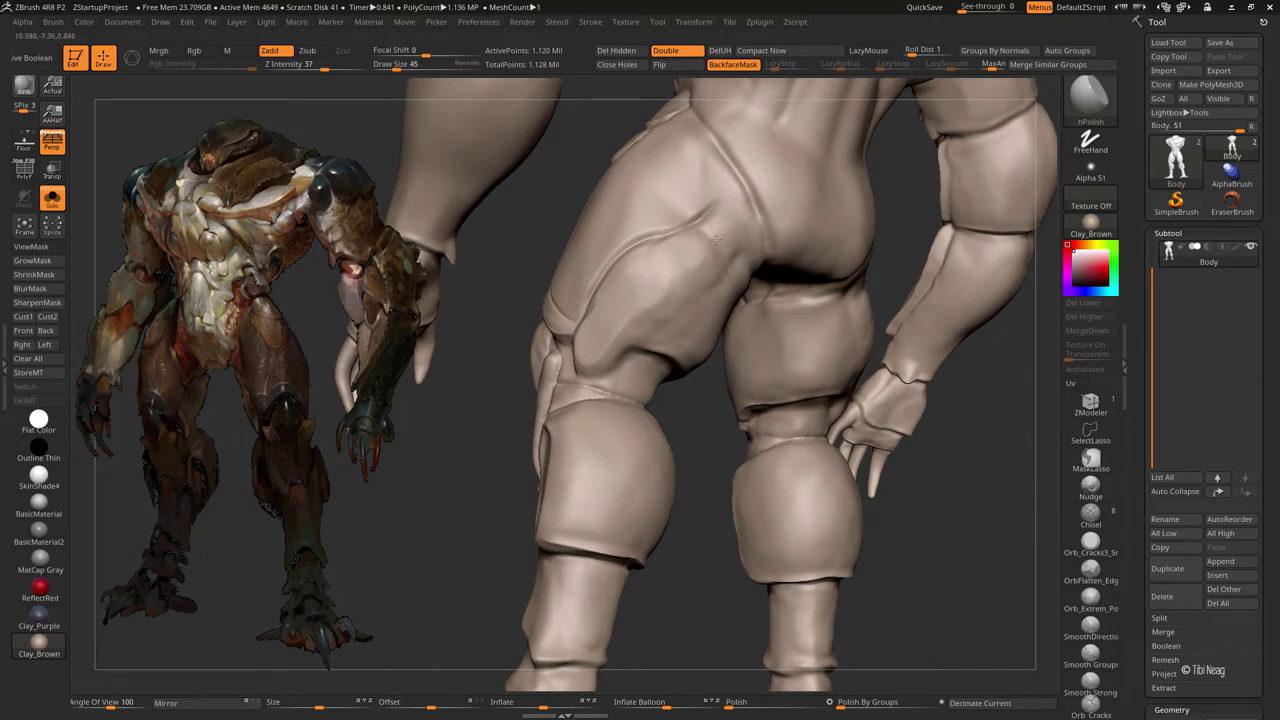
key("f")
mouse_move(715, 238)
left_mouse_down()
mouse_move(704, 313)
mouse_move(785, 362)
left_mouse_up()
- Carve a small plate seam on the back of the hips and thigh with DamStandard
mouse_move(710, 376)
left_mouse_down()
mouse_move(760, 376)
mouse_move(741, 313)
left_mouse_up()
key("b")
key("d")
key("s")
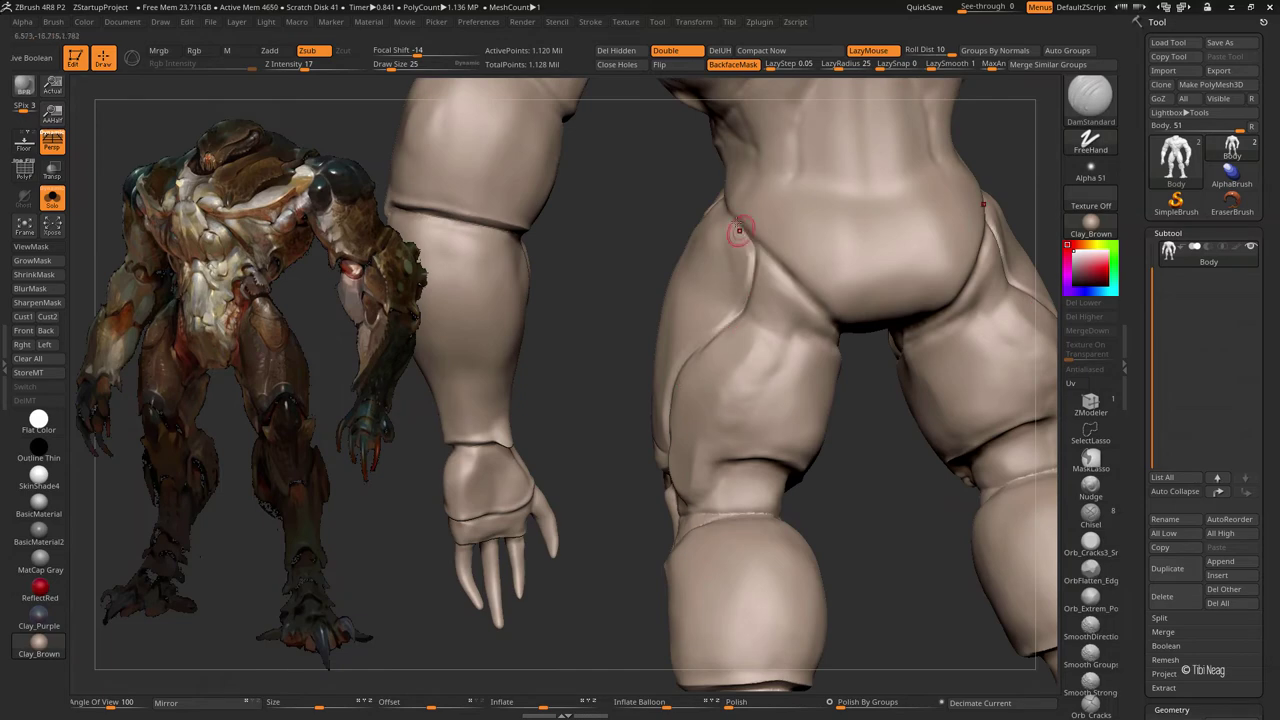
left_click_drag(829, 317, 686, 238)
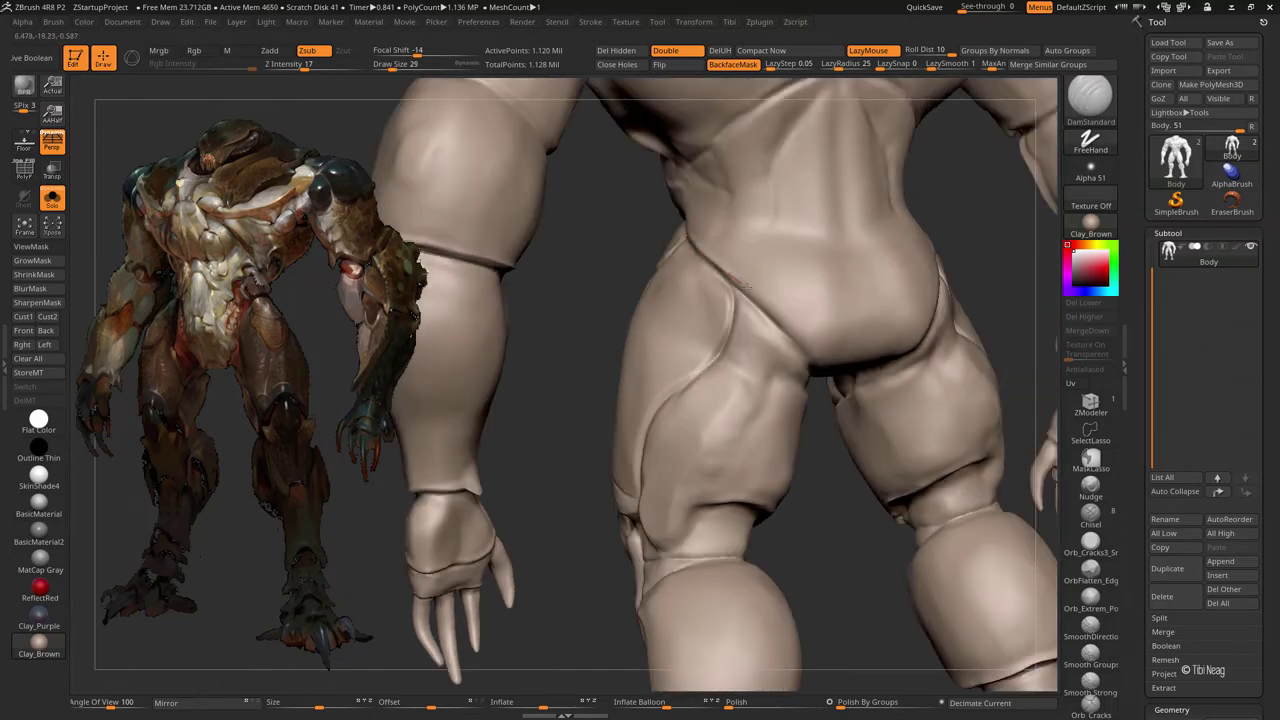
left_click_drag(815, 372, 733, 312)
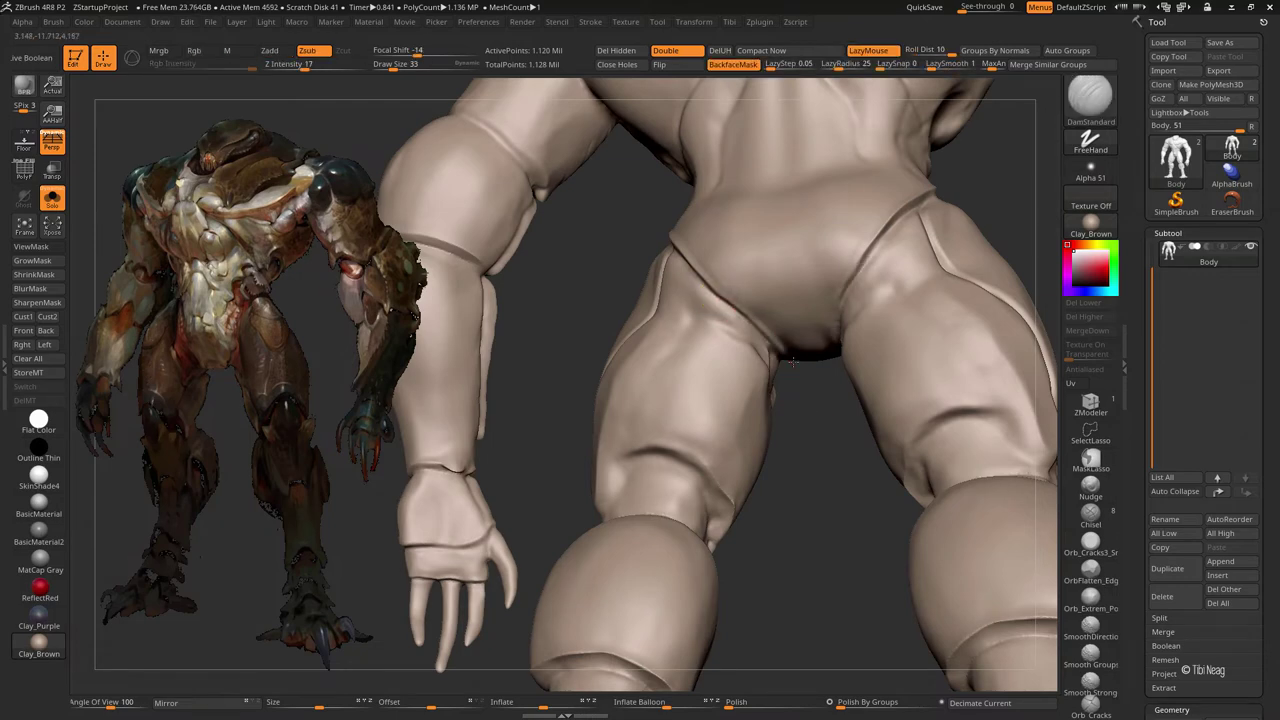
mouse_move(793, 362)
left_mouse_down()
mouse_move(746, 494)
mouse_move(731, 406)
mouse_move(666, 300)
mouse_move(691, 319)
left_mouse_up()
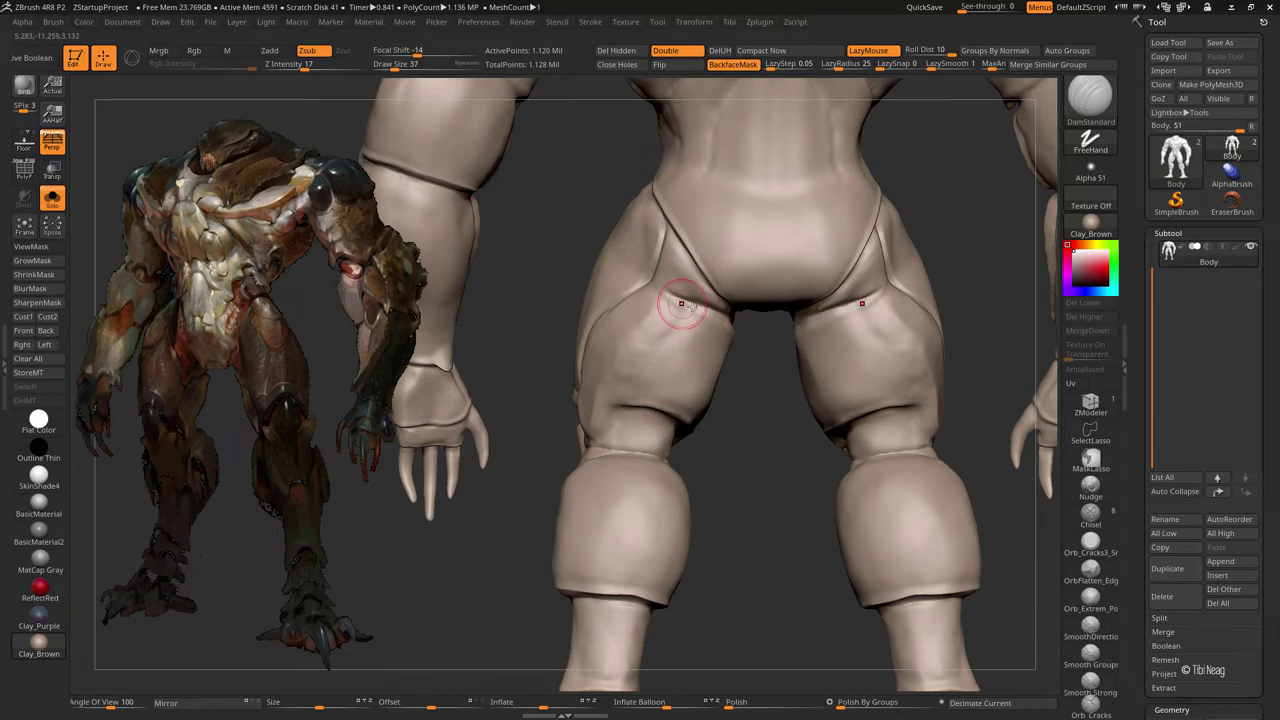
left_click_drag(678, 295, 674, 306)
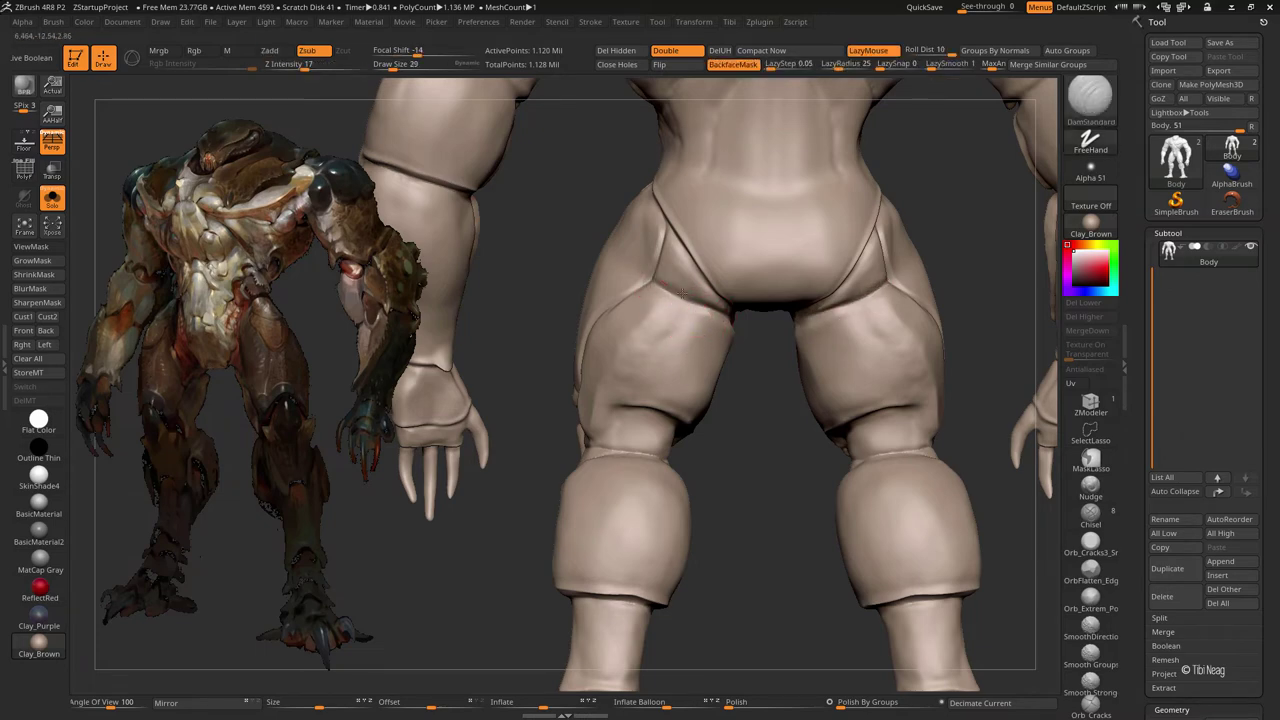
mouse_move(746, 358)
left_mouse_down()
mouse_move(791, 383)
mouse_move(646, 340)
left_mouse_up()
- Build up the hip plates with Clay and adjust the leg forms with Move
key("b")
key("c")
key("l")
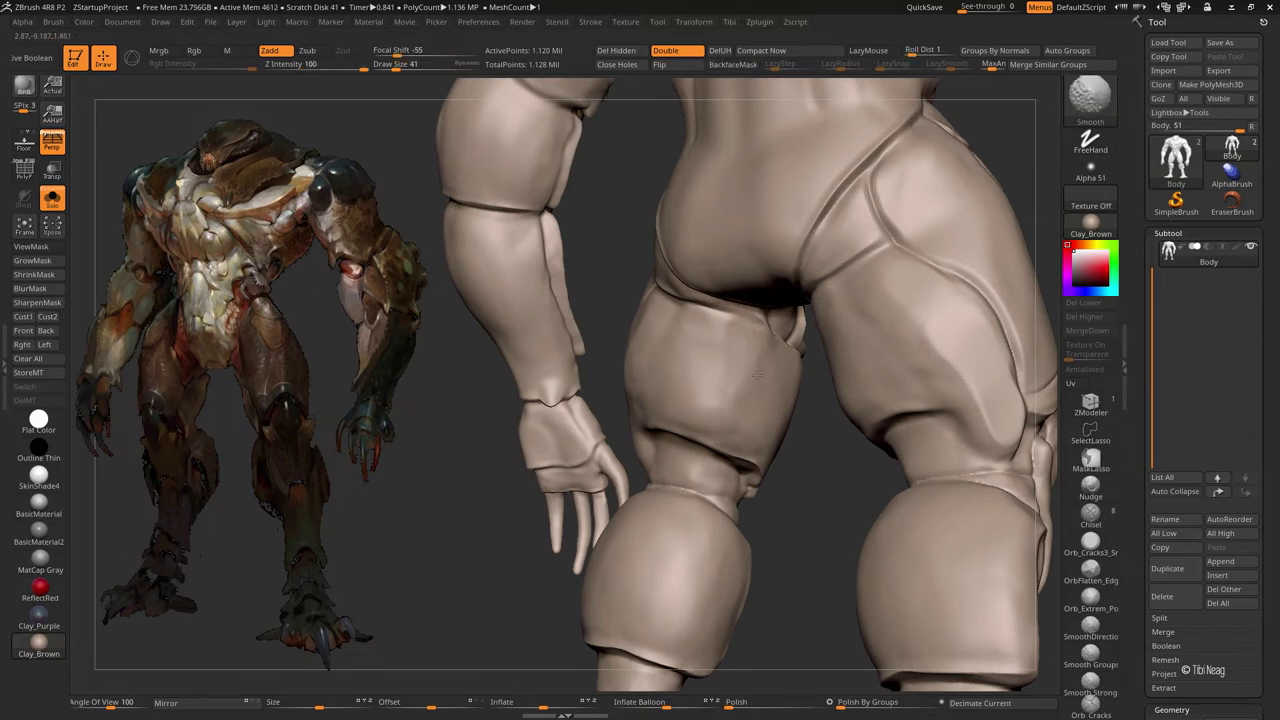
key("f")
key("b")
key("d")
key("s")
mouse_move(448, 438)
left_mouse_down("alt")
mouse_move(726, 543)
mouse_move(760, 486)
mouse_move(1012, 403)
mouse_move(726, 363)
mouse_move(720, 350)
left_mouse_up("alt")
key("b")
key("m")
key("v")
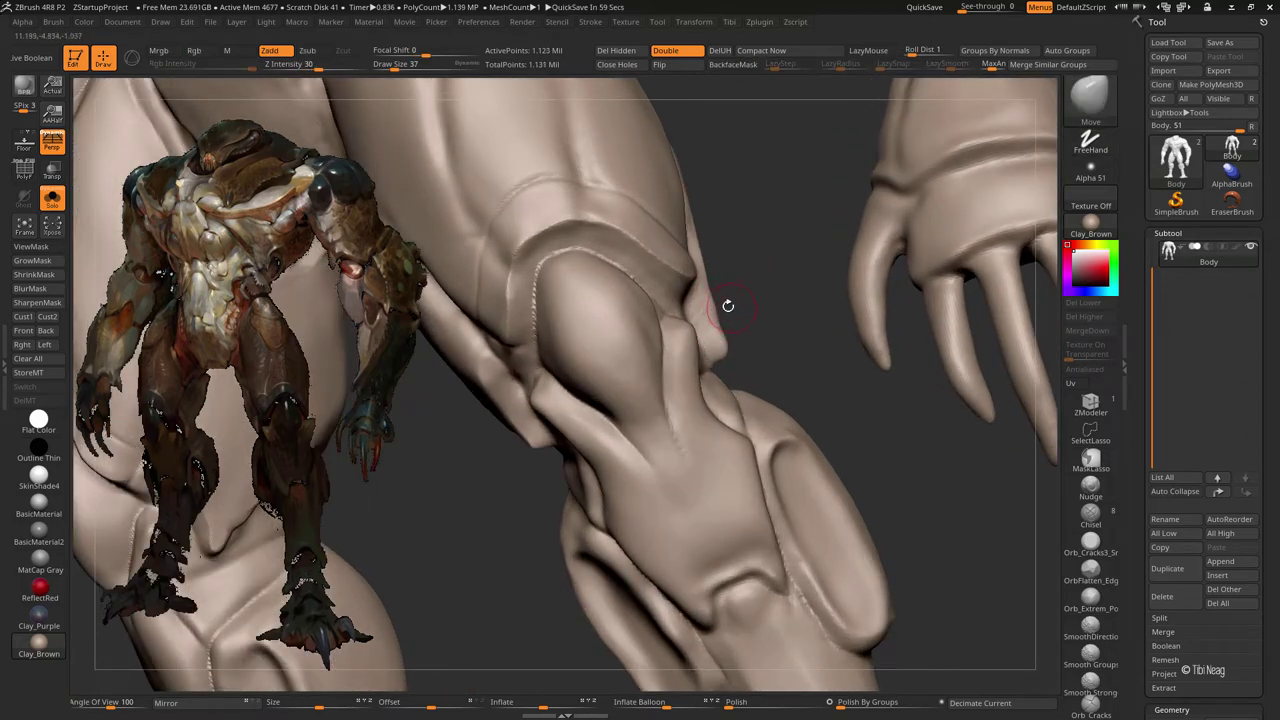
- Carve plate seams around the knee with DamStandard
key("b")
key("d")
key("s")
mouse_move(726, 303)
left_mouse_down()
mouse_move(488, 355)
mouse_move(500, 349)
mouse_move(479, 368)
left_mouse_up()
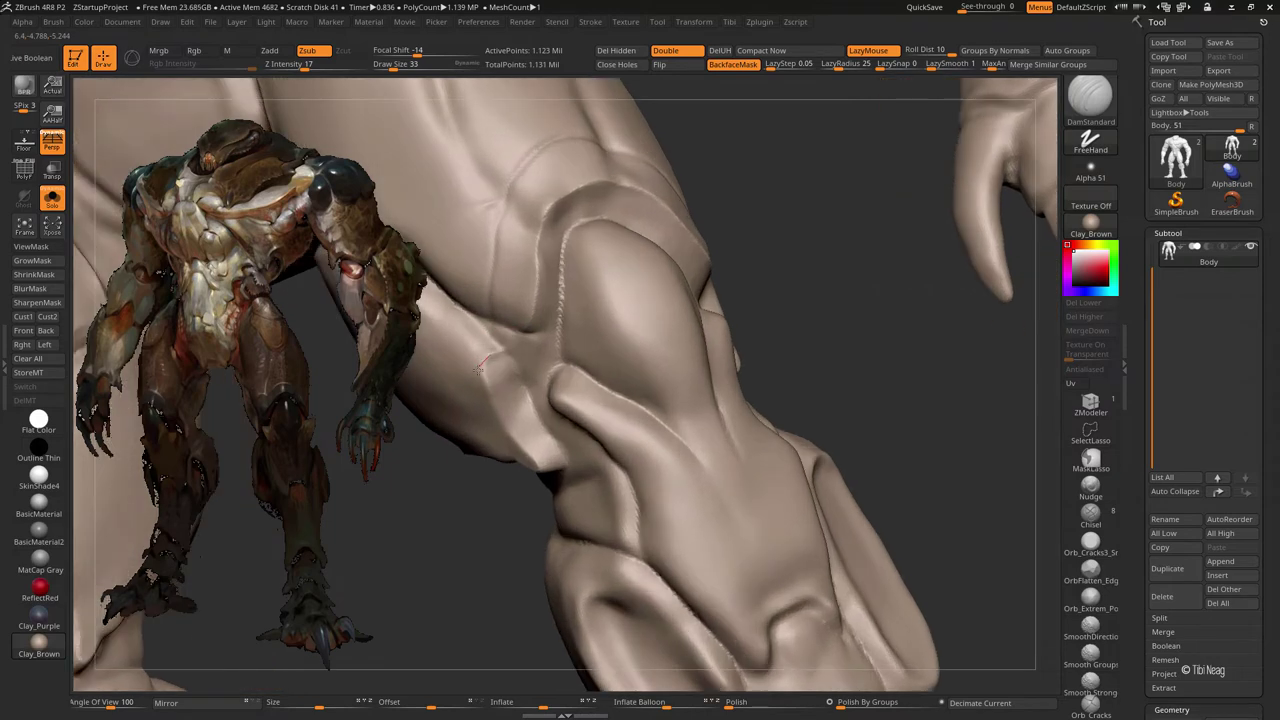
mouse_move(531, 458)
left_mouse_down()
mouse_move(674, 374)
mouse_move(737, 265)
left_mouse_up()
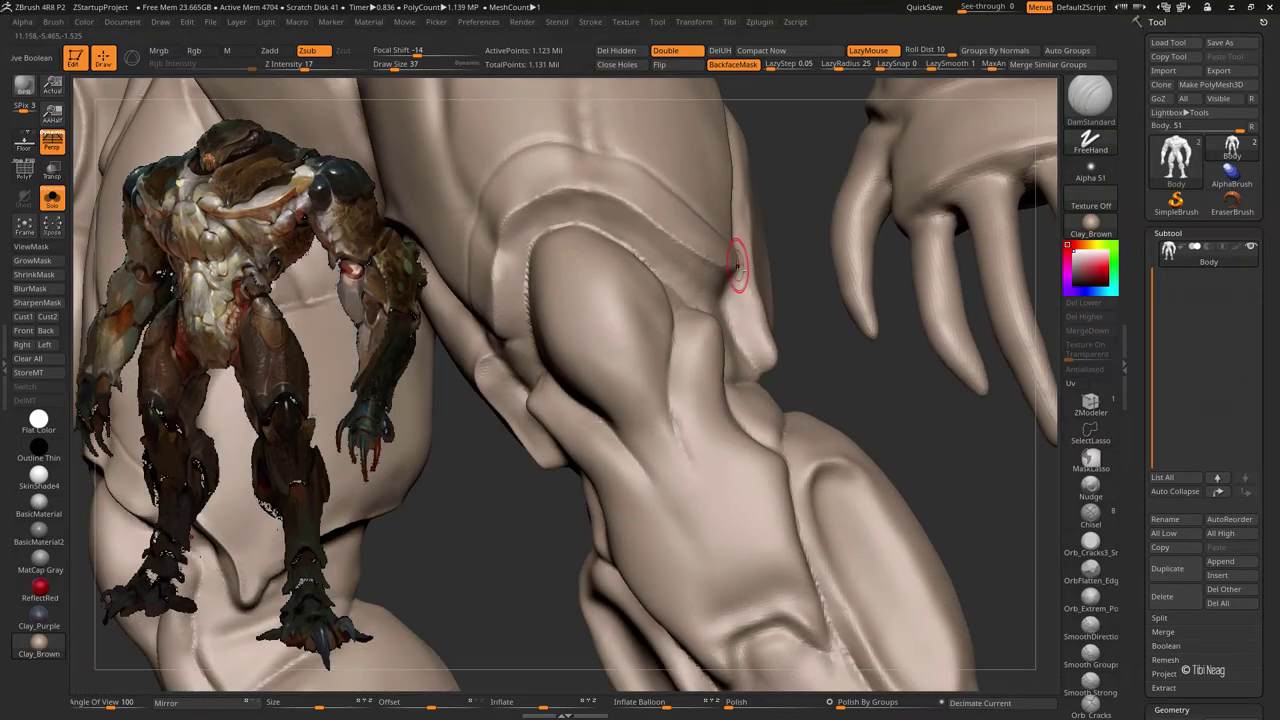
left_click_drag(752, 372, 771, 343)
- Refine the knee creases with Clay and DamStandard, finishing on a back view of the legs
key("b")
key("c")
key("l")
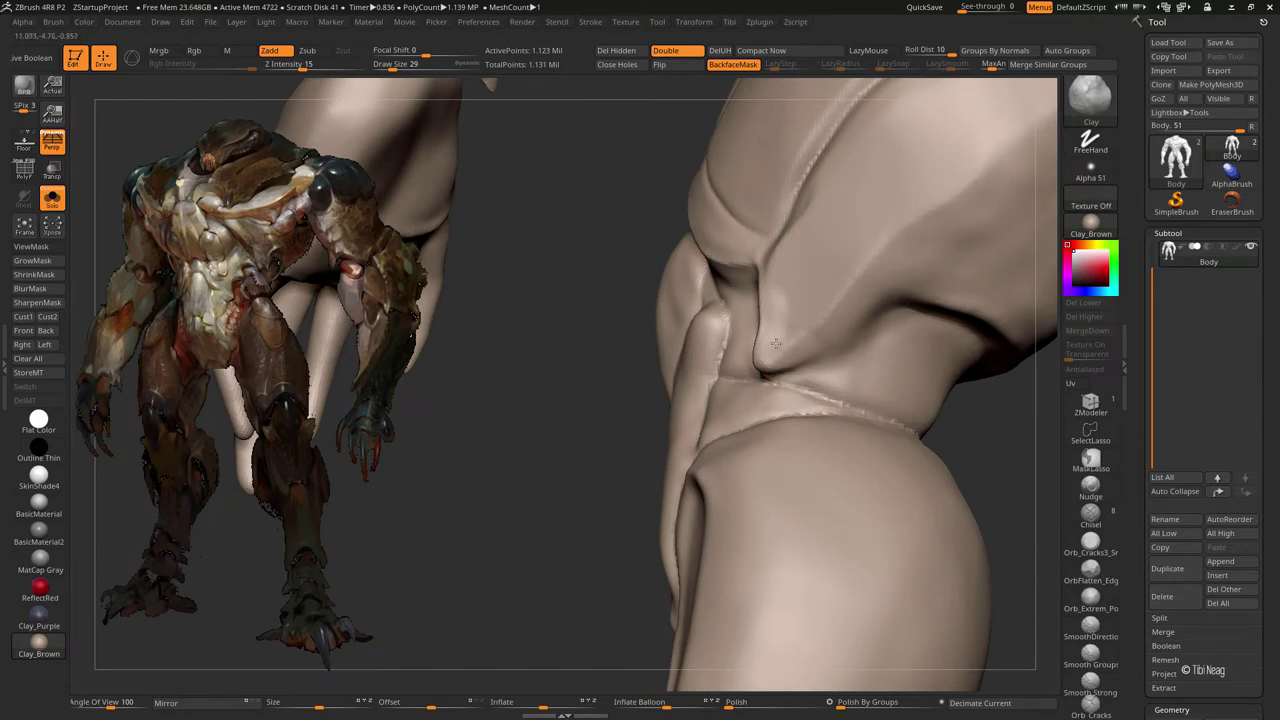
key("b")
key("d")
key("s")
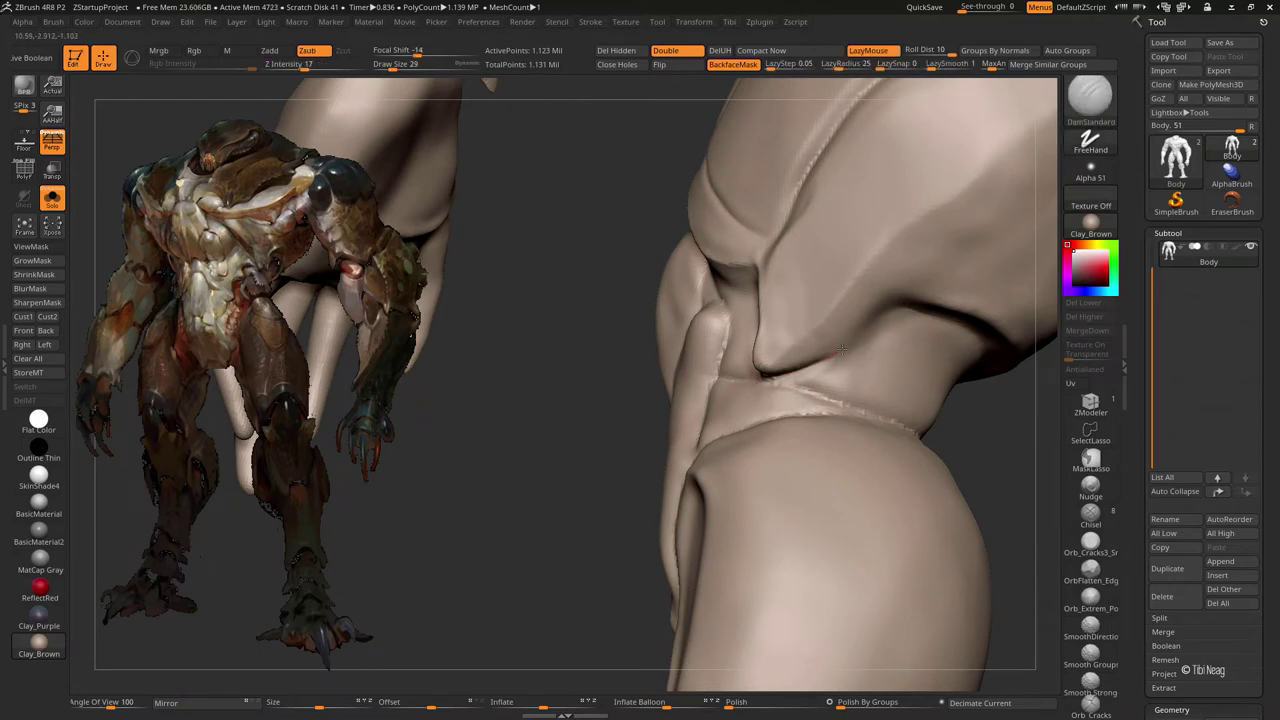
left_click_drag(961, 333, 682, 341)
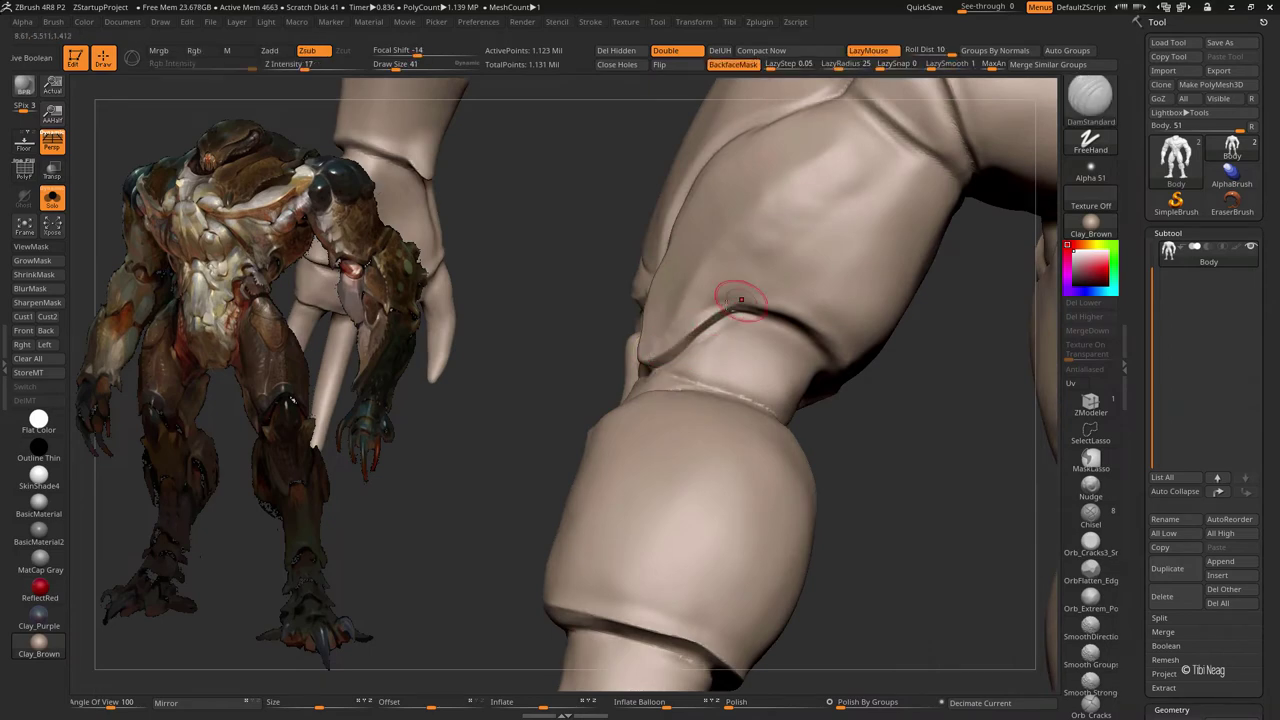
mouse_move(857, 380)
left_mouse_down()
mouse_move(543, 417)
mouse_move(523, 449)
mouse_move(839, 374)
mouse_move(805, 354)
left_mouse_up()
- Reshape the hand's digits with Move, viewing the forearm, knee and feet up close
key("b")
key("m")
key("v")
key("f")
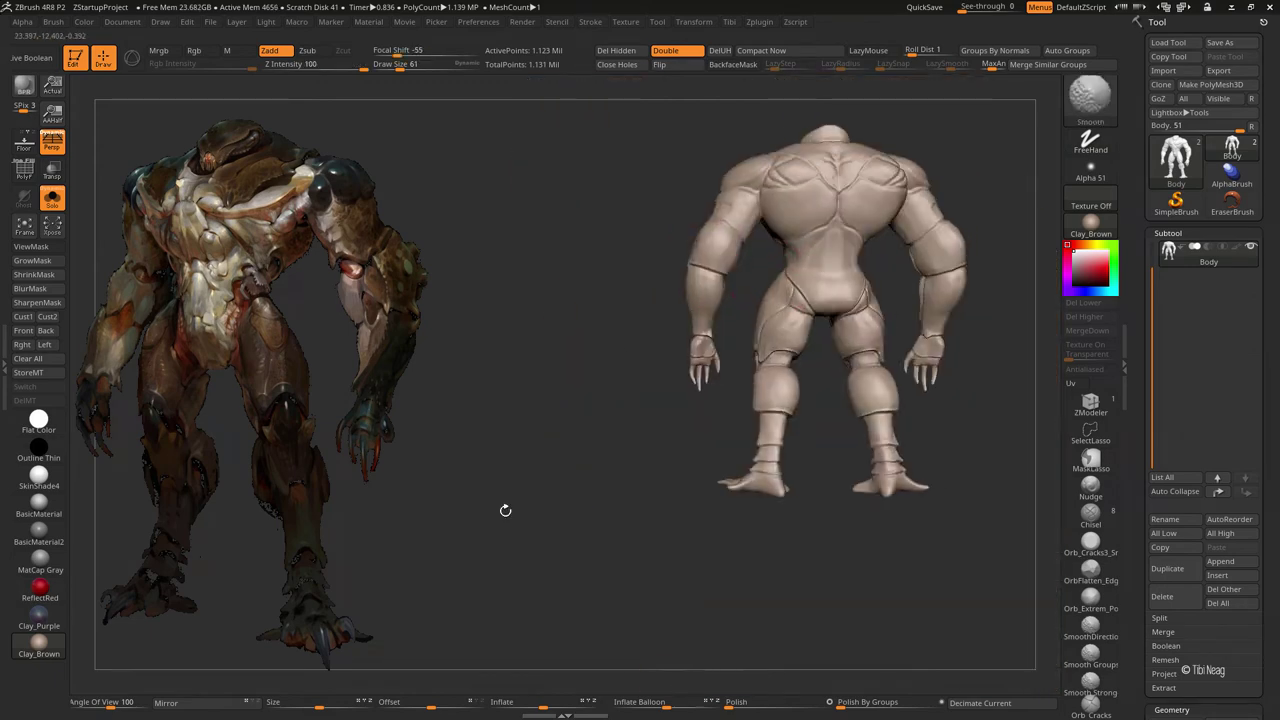
mouse_move(503, 512)
left_mouse_down()
mouse_move(811, 491)
mouse_move(600, 587)
mouse_move(634, 534)
mouse_move(649, 554)
mouse_move(794, 543)
mouse_move(818, 566)
mouse_move(721, 400)
mouse_move(800, 400)
mouse_move(834, 423)
mouse_move(775, 385)
left_mouse_up()
mouse_move(702, 400)
left_mouse_down()
mouse_move(767, 294)
mouse_move(607, 312)
left_mouse_up()
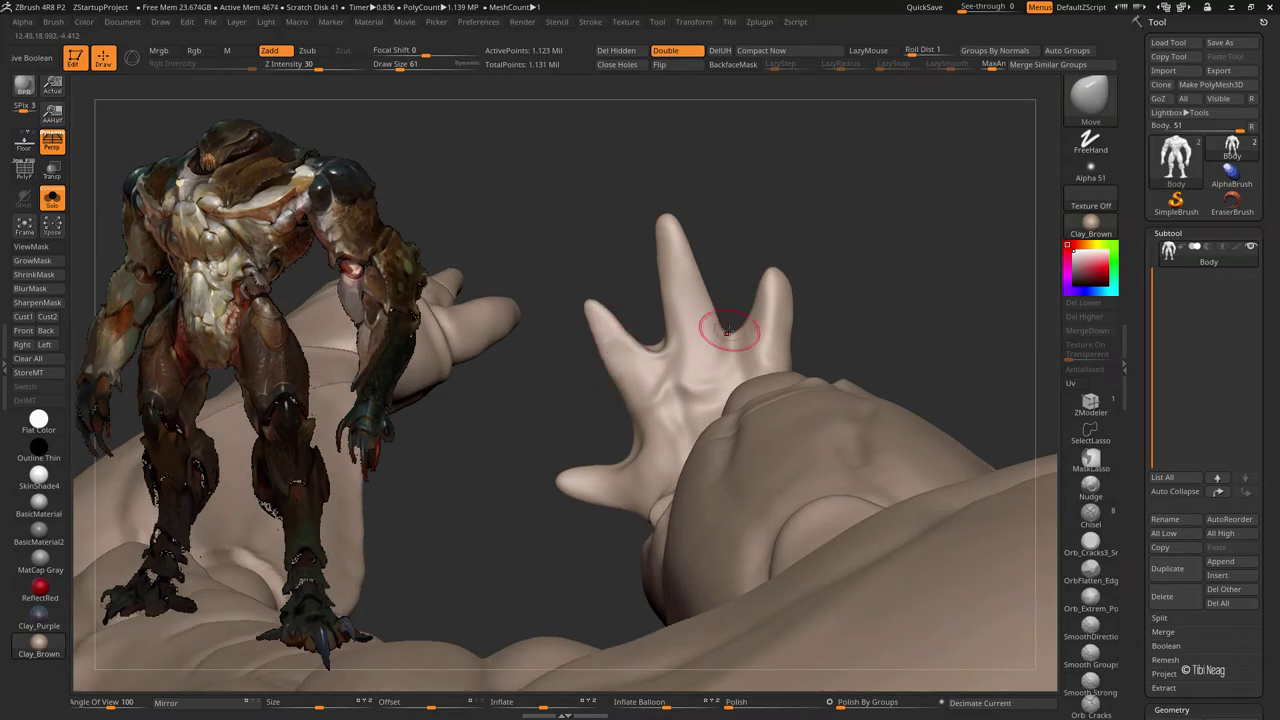
left_click_drag(617, 270, 641, 358)
- Refine the digits with Clay and Smooth, then zoom onto the lower leg and clawed foot
key("b")
key("c")
key("l")
key("shift")
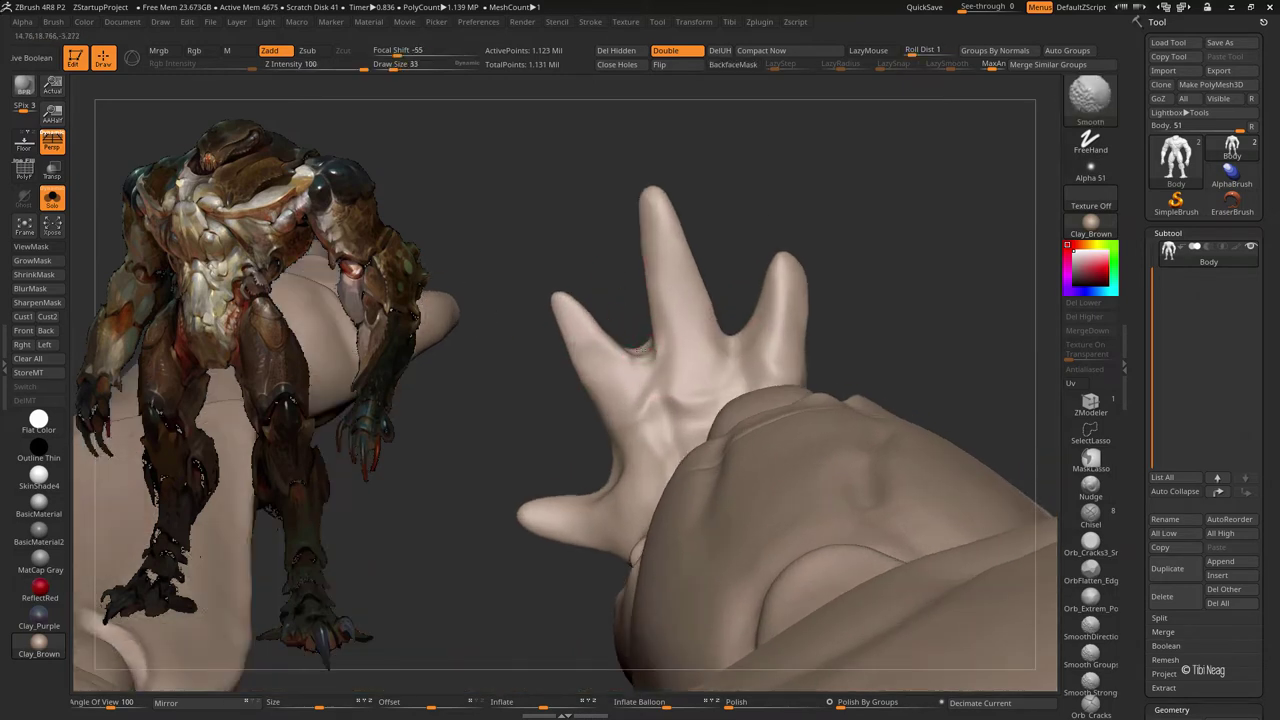
key("f")
left_click_drag(850, 330, 817, 423, "alt")
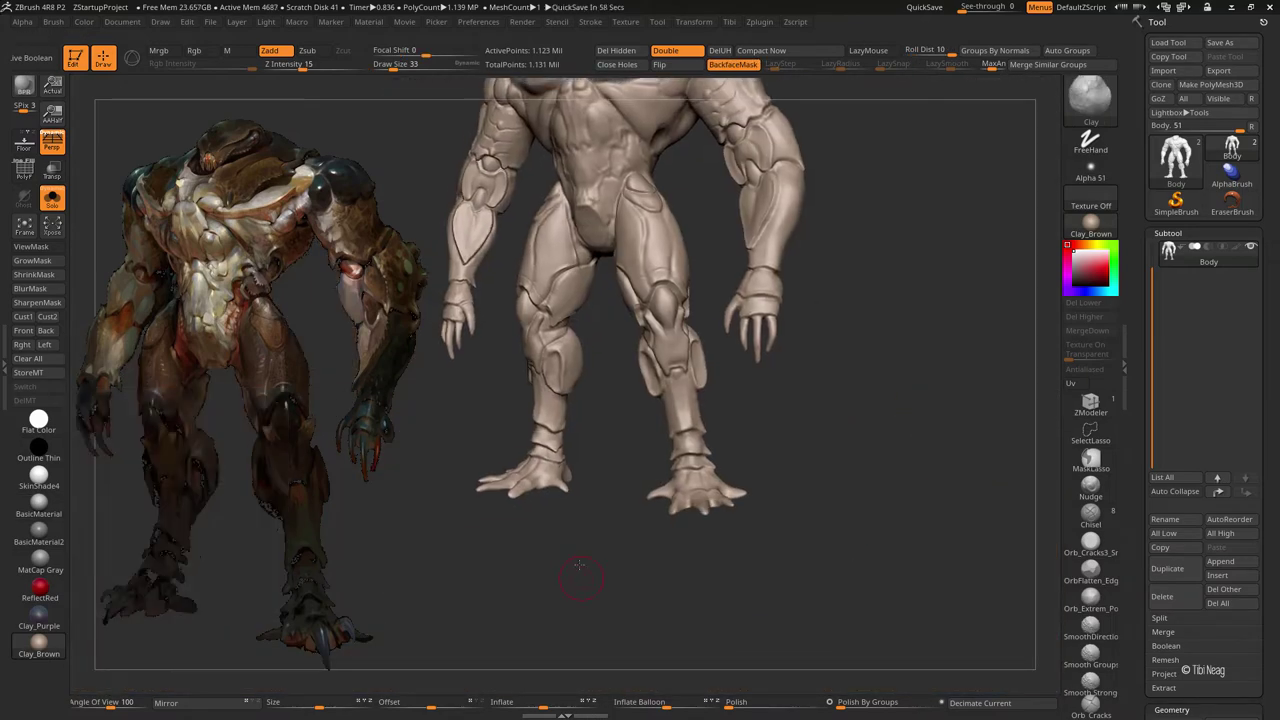
mouse_move(790, 500)
left_mouse_down("alt")
mouse_move(814, 448)
mouse_move(908, 430)
mouse_move(629, 522)
mouse_move(523, 483)
mouse_move(599, 481)
left_mouse_up("alt")
- Carve a curved crease across the top of the foot with DamStandard
key("b")
key("d")
key("s")
mouse_move(599, 481)
right_mouse_down()
mouse_move(563, 471)
mouse_move(563, 517)
right_mouse_up()
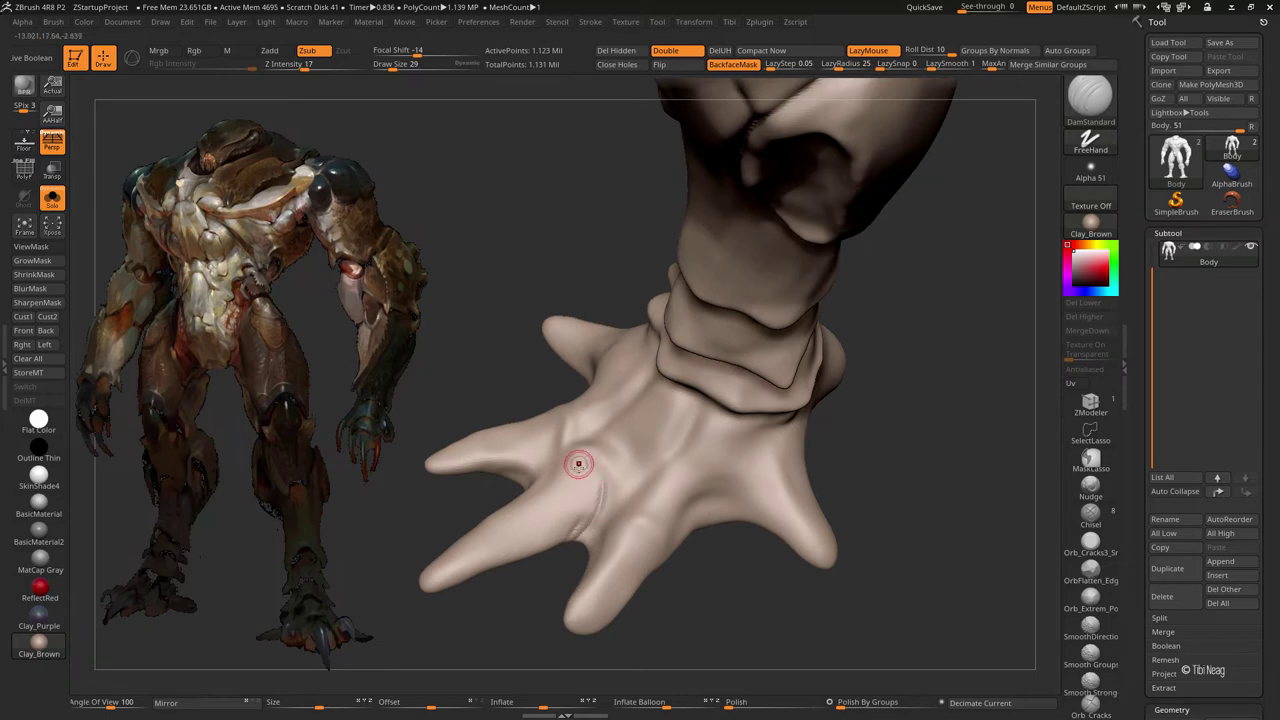
mouse_move(578, 463)
right_mouse_down()
mouse_move(534, 443)
mouse_move(509, 485)
right_mouse_up()
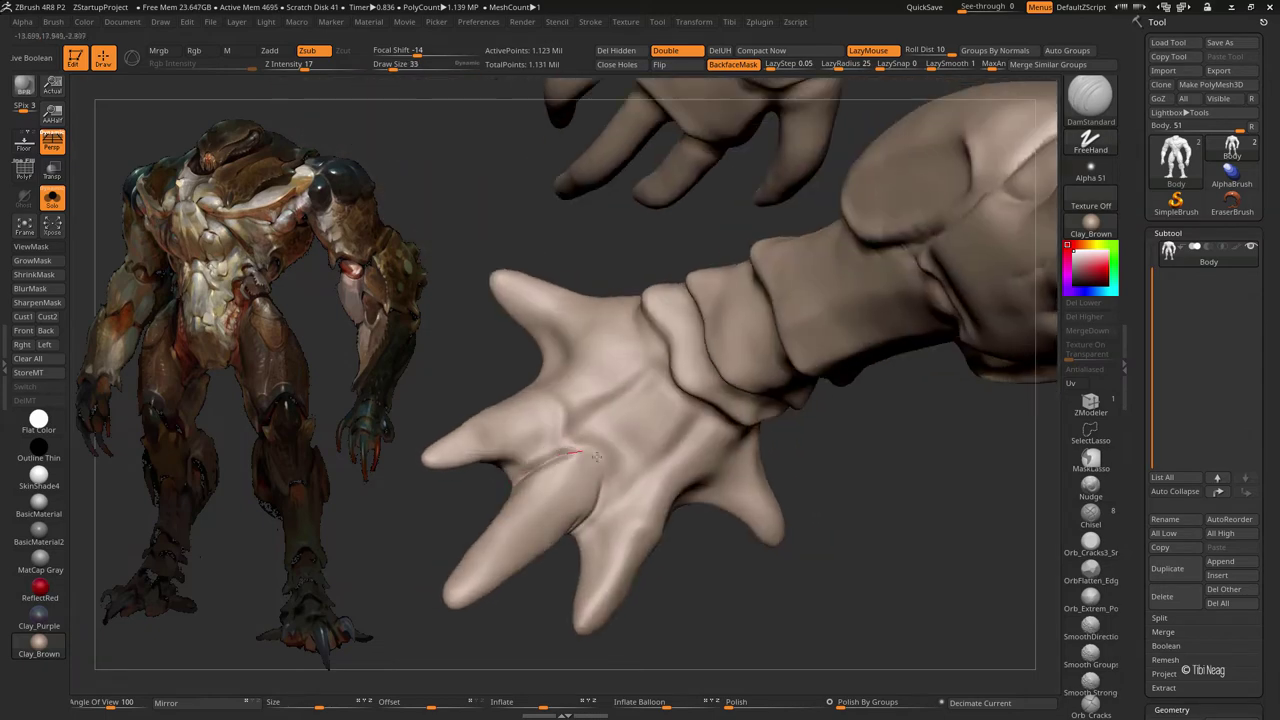
right_click_drag(597, 457, 575, 451)
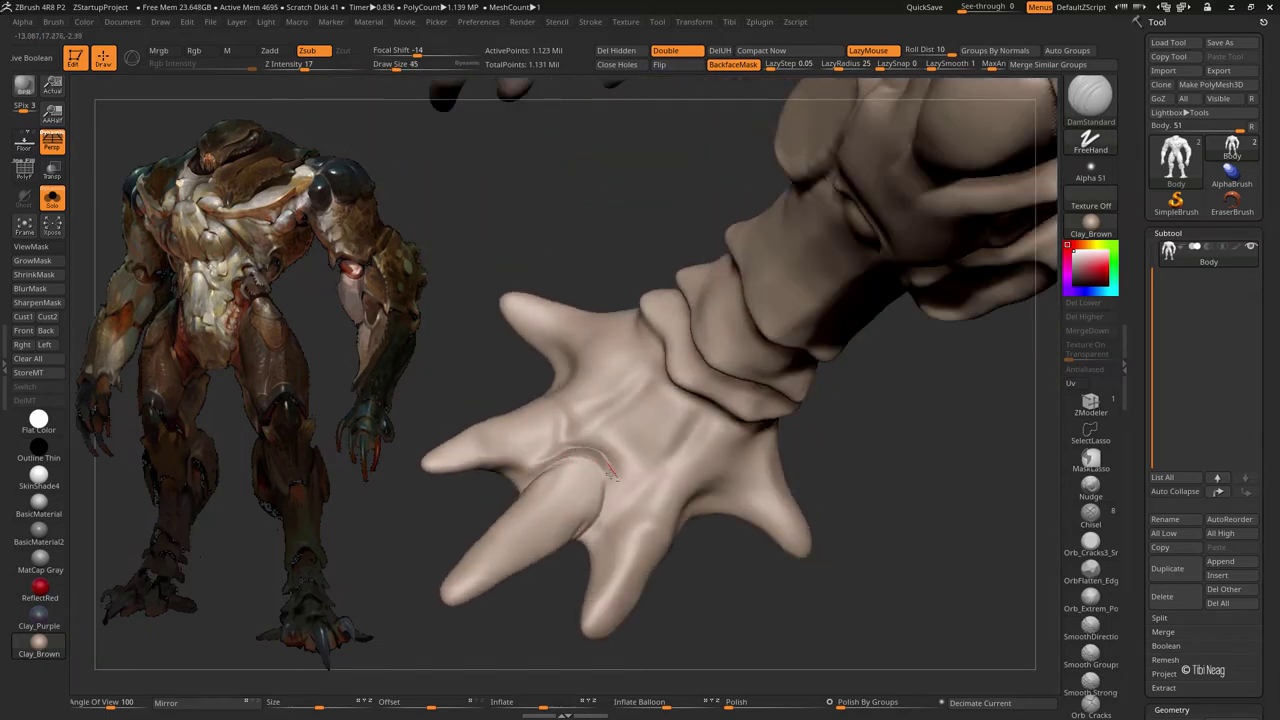
right_click_drag(575, 563, 500, 391)
- Build up extra clay at the base of a toe, checking the foot from the side
key("b")
key("c")
key("l")
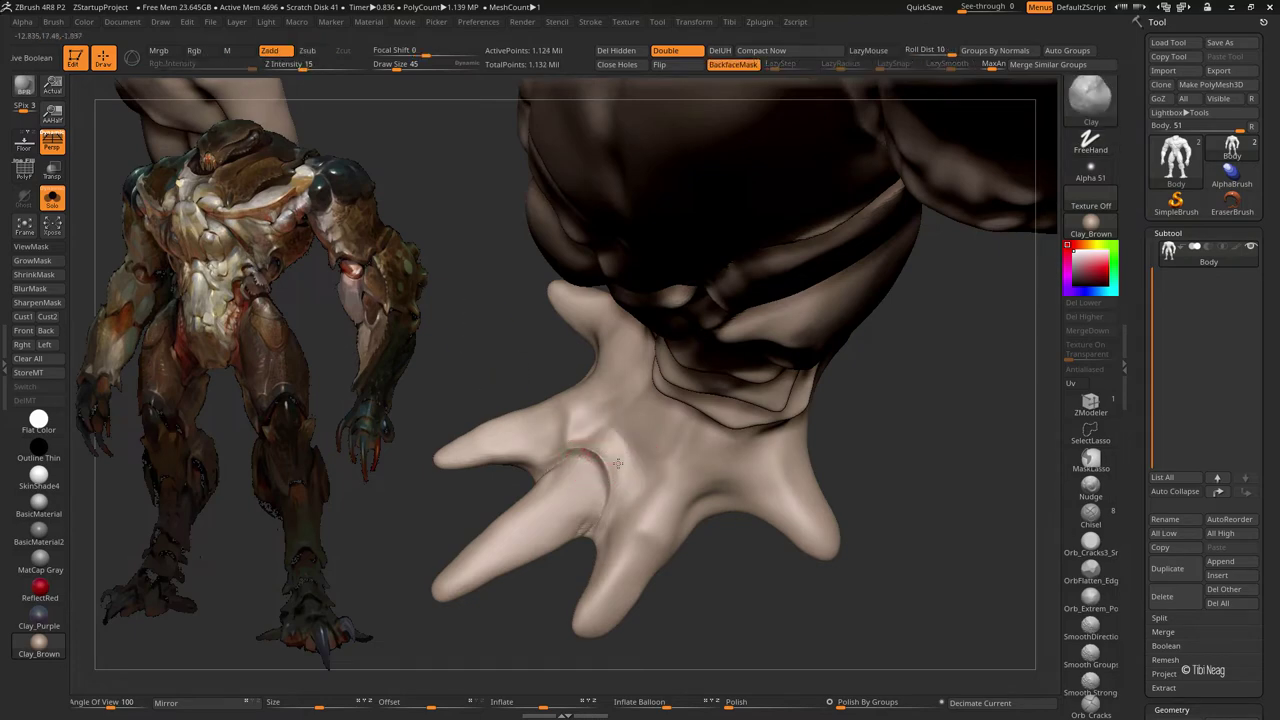
right_click_drag(620, 460, 929, 469)
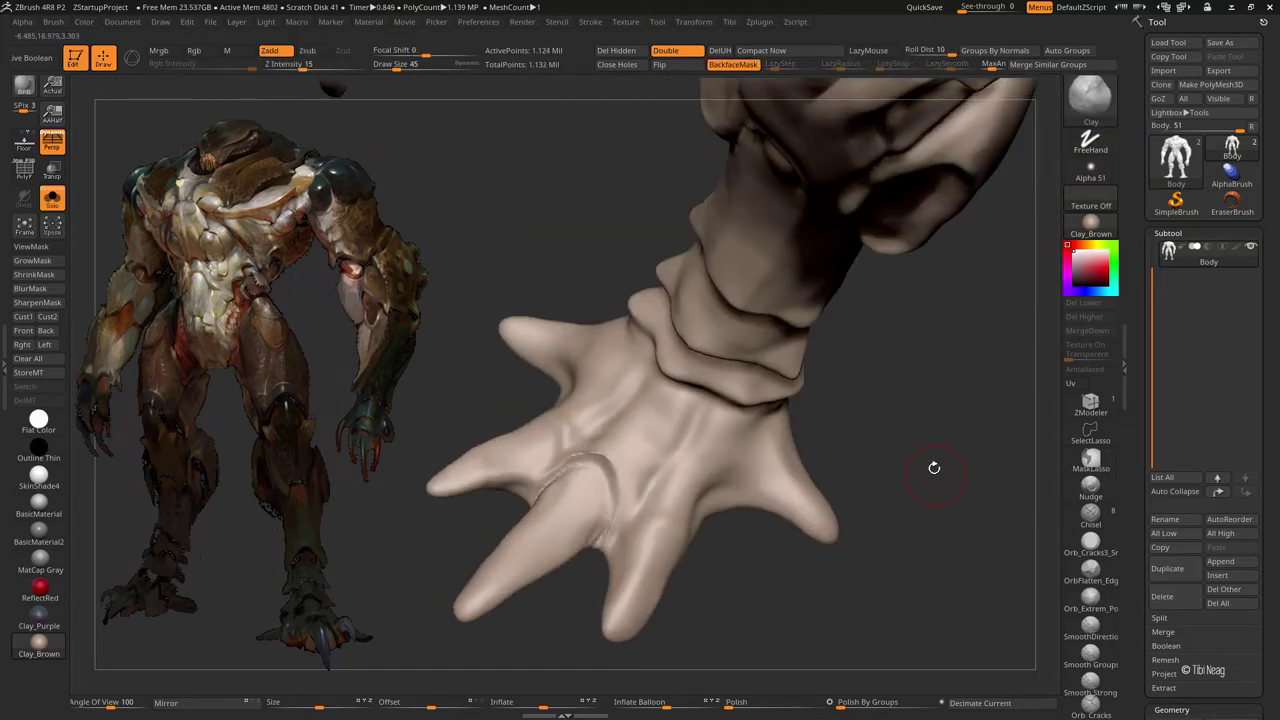
key("b")
key("d")
key("s")
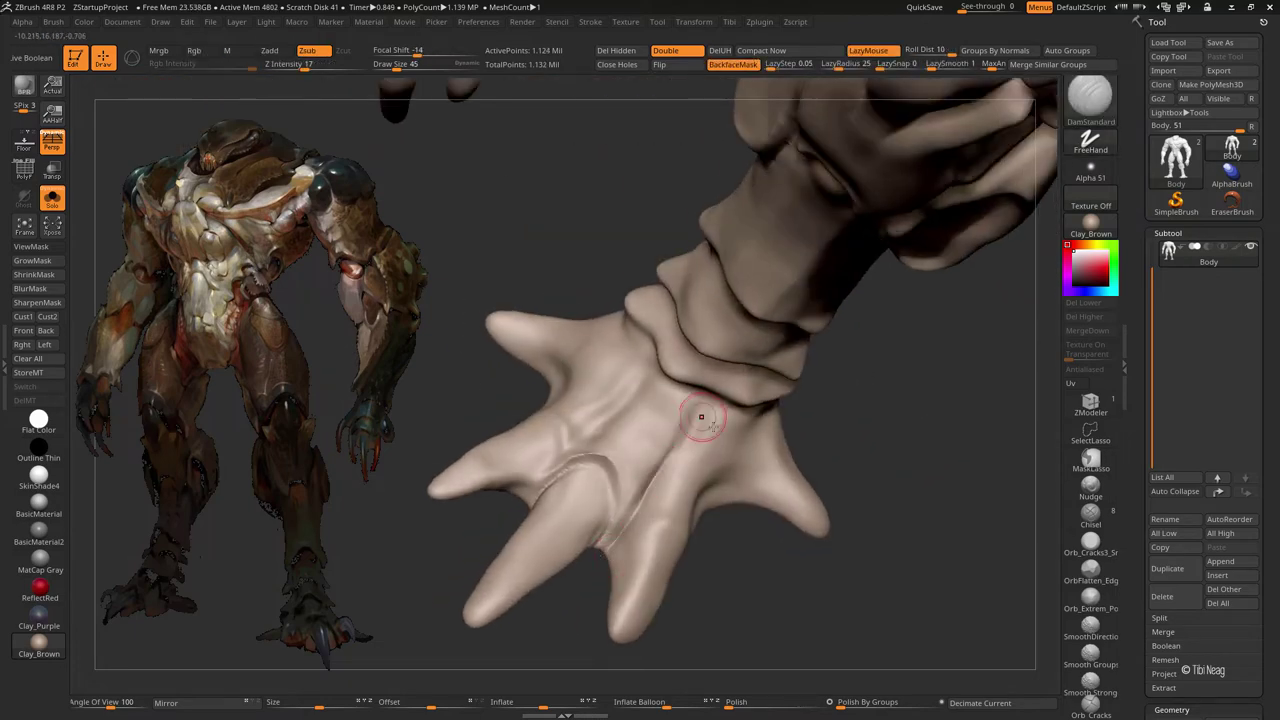
mouse_move(701, 416)
right_mouse_down()
mouse_move(622, 634)
mouse_move(563, 460)
right_mouse_up()
key("b")
key("c")
key("l")
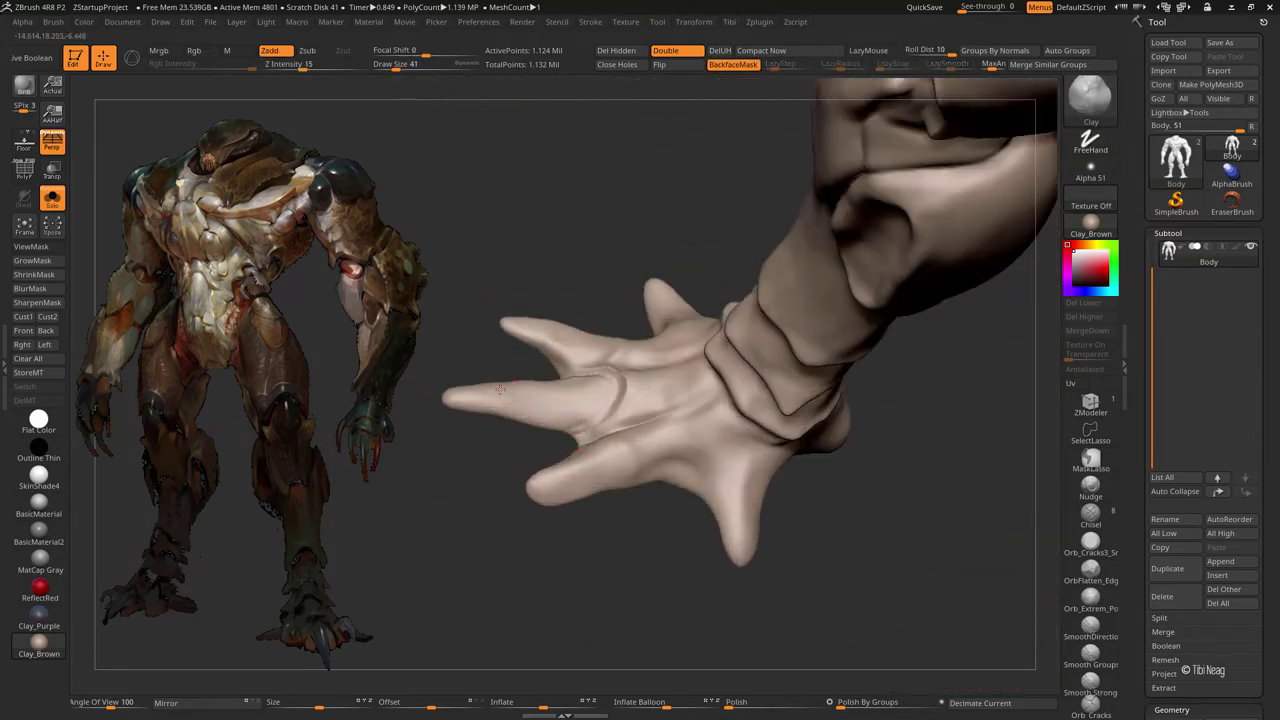
left_click_drag(598, 383, 547, 381)
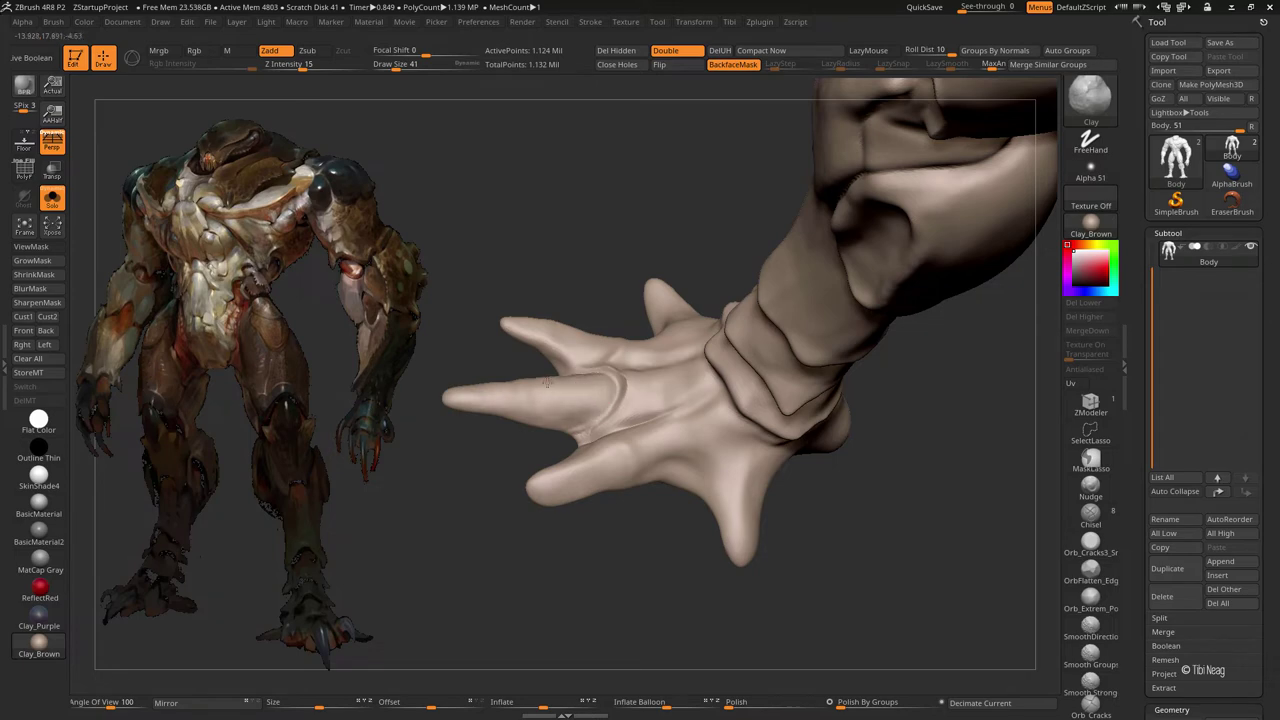
- Turn on the Floor grid and pull the front toe tip down flat with Move
right_click_drag(487, 385, 560, 250)
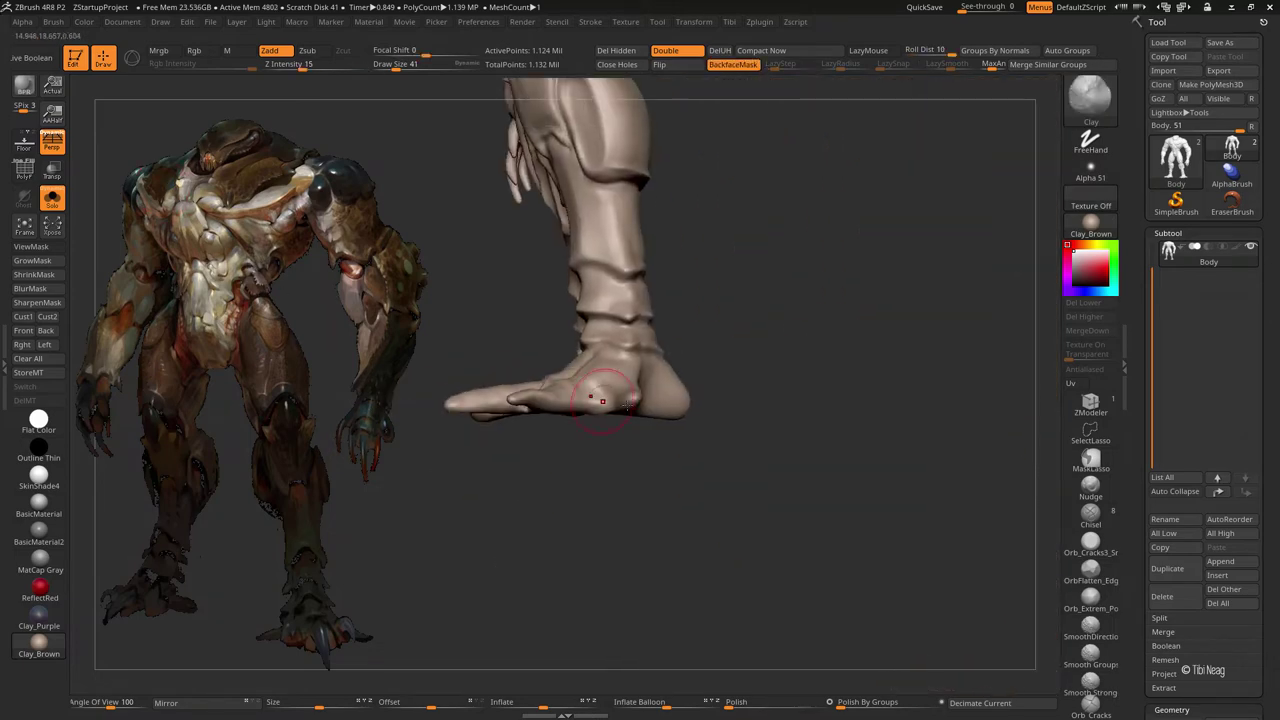
left_click(24, 142)
left_click(160, 21)
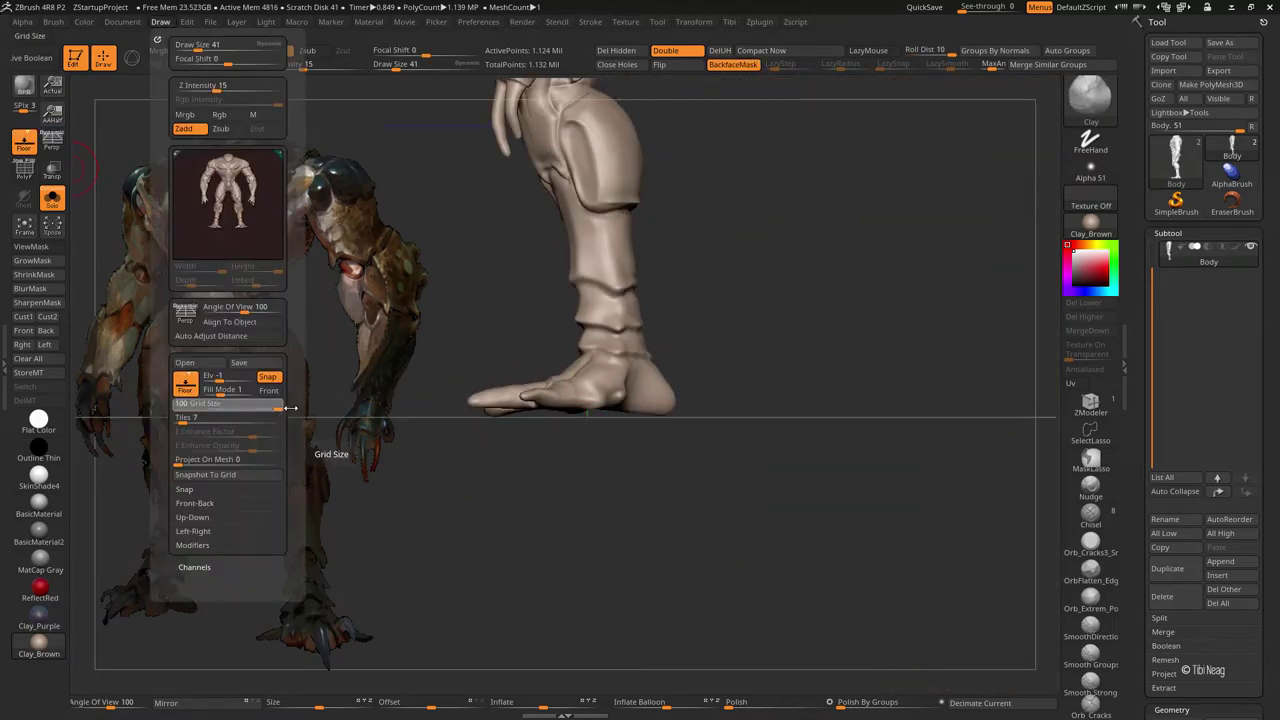
right_click_drag(553, 525, 700, 513)
key("b")
key("m")
key("v")
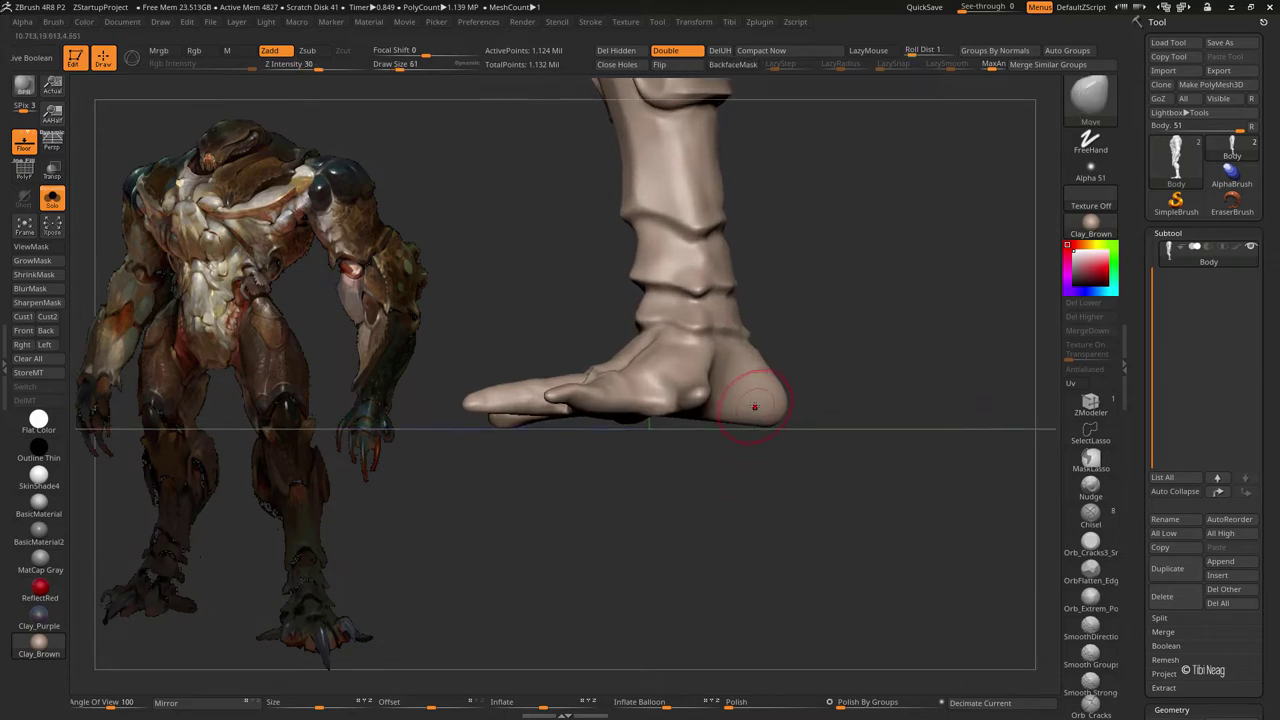
mouse_move(770, 398)
right_mouse_down()
mouse_move(582, 413)
mouse_move(606, 486)
mouse_move(543, 466)
mouse_move(571, 371)
mouse_move(570, 422)
right_mouse_up()
left_click_drag(570, 422, 572, 432)
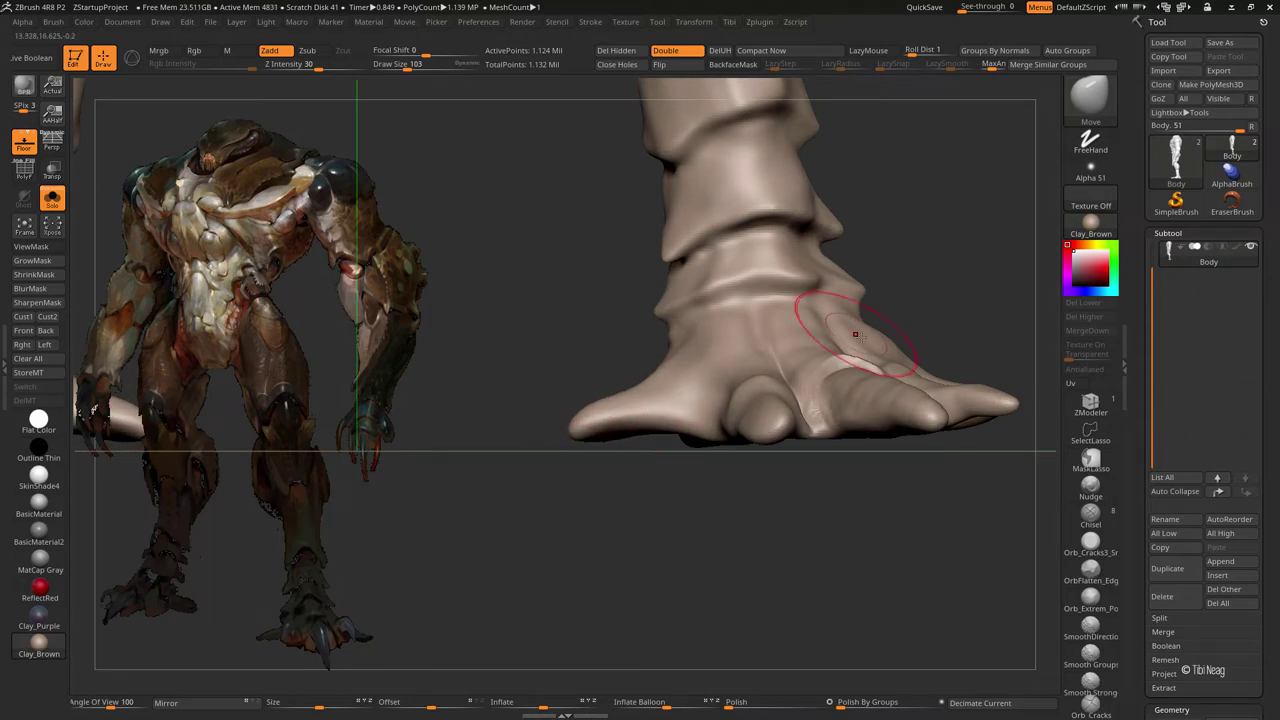
mouse_move(850, 297)
right_mouse_down()
mouse_move(754, 414)
mouse_move(795, 393)
right_mouse_up()
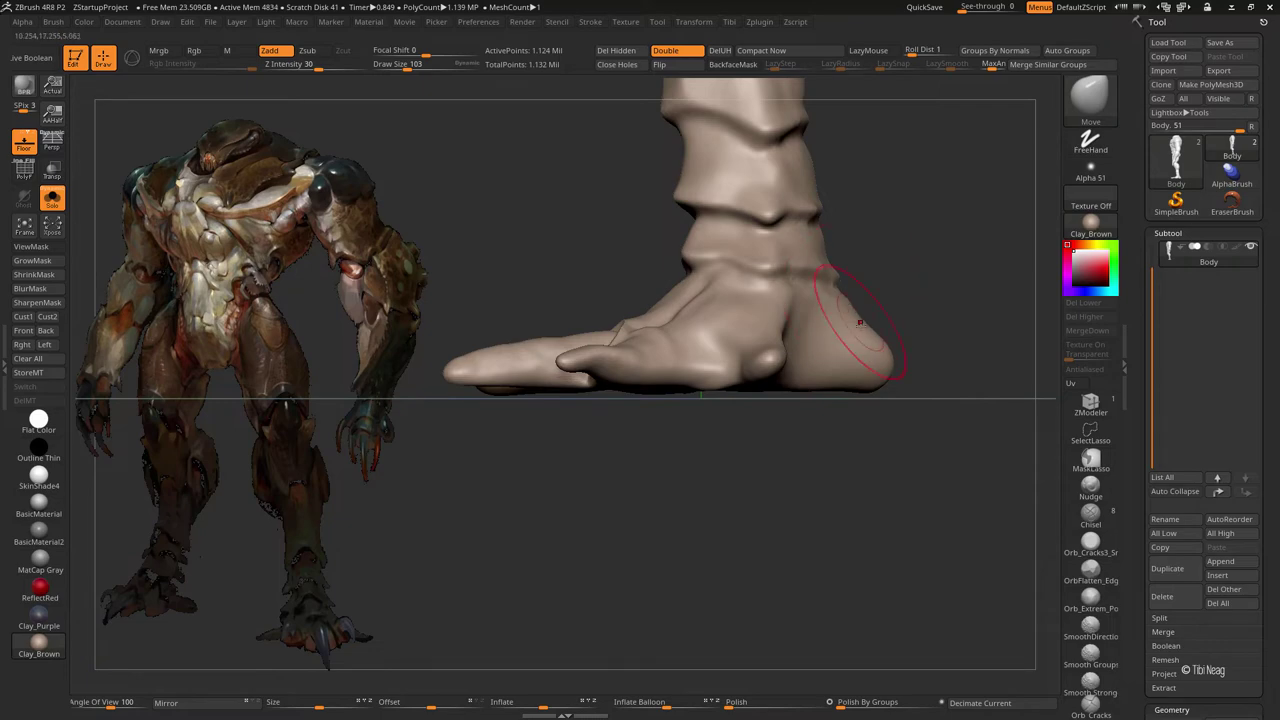
mouse_move(860, 322)
right_mouse_down()
mouse_move(700, 371)
mouse_move(733, 312)
mouse_move(594, 500)
mouse_move(533, 452)
right_mouse_up()
- Polish the top of the foot smooth with hPolish and turn the floor grid off
key("b")
key("h")
key("p")
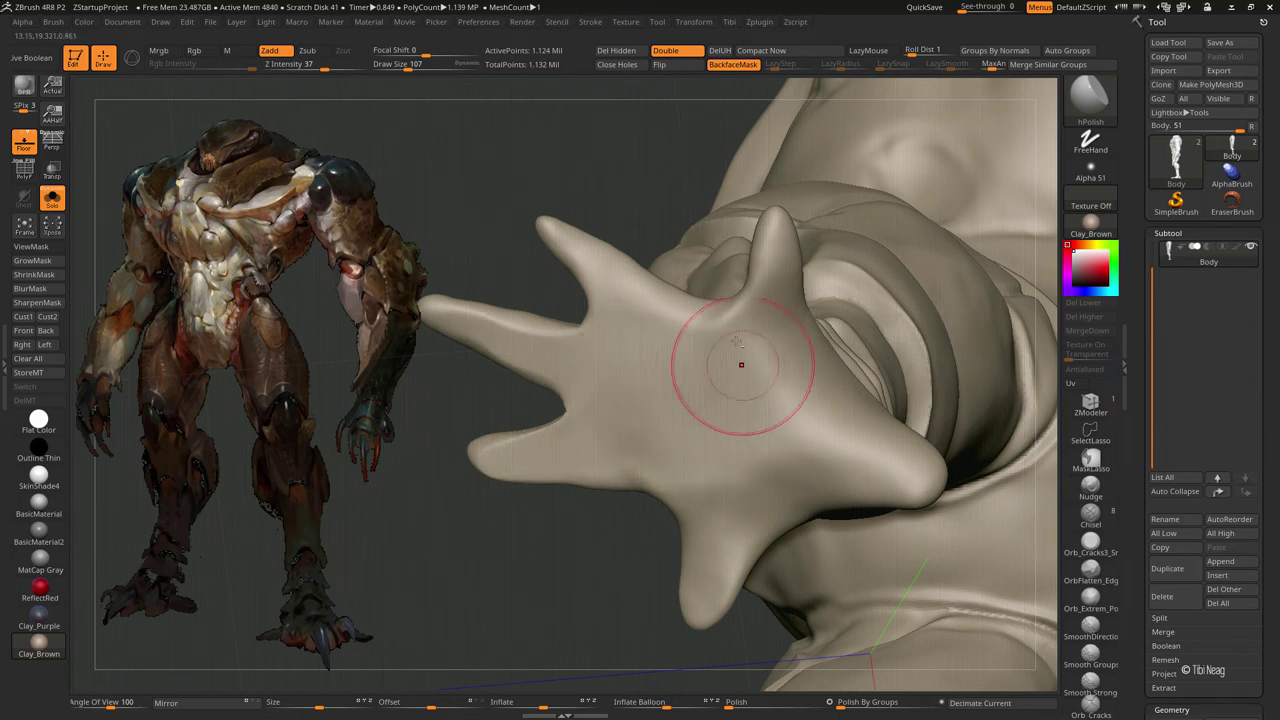
mouse_move(748, 488)
left_mouse_down()
mouse_move(810, 440)
mouse_move(703, 535)
left_mouse_up()
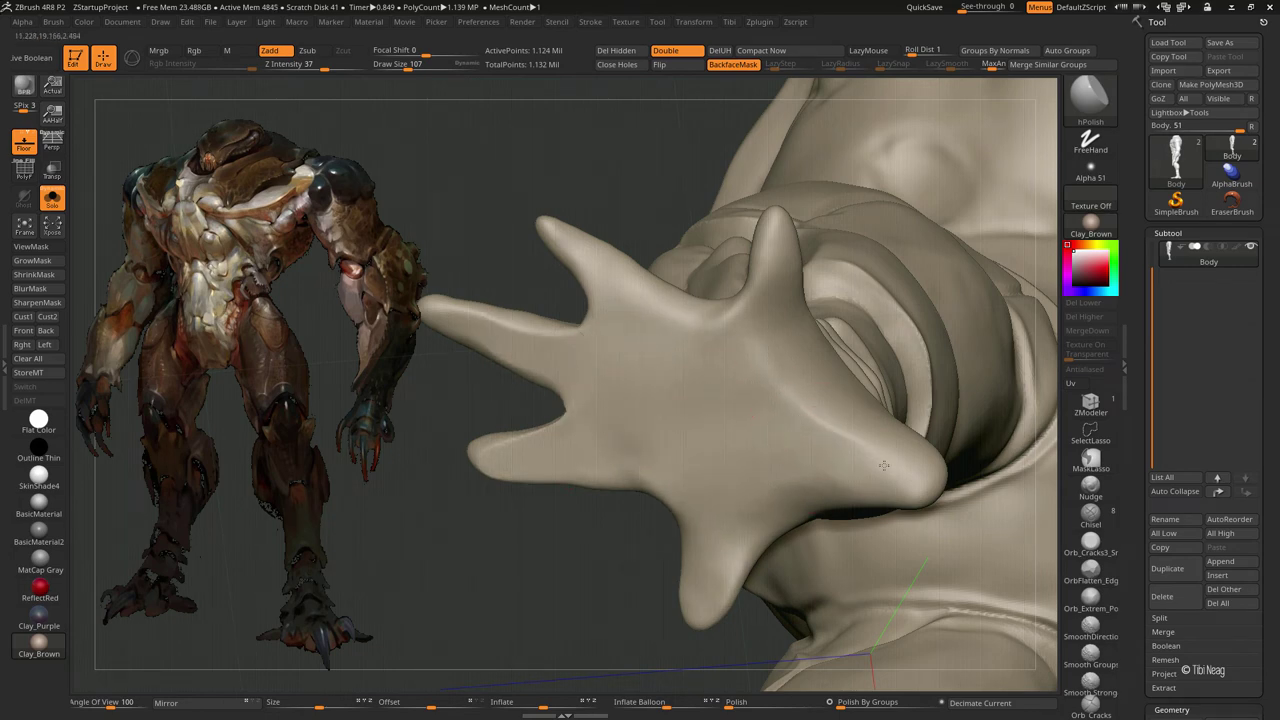
key("b")
key("c")
key("l")
key("shift+p")
key("p")
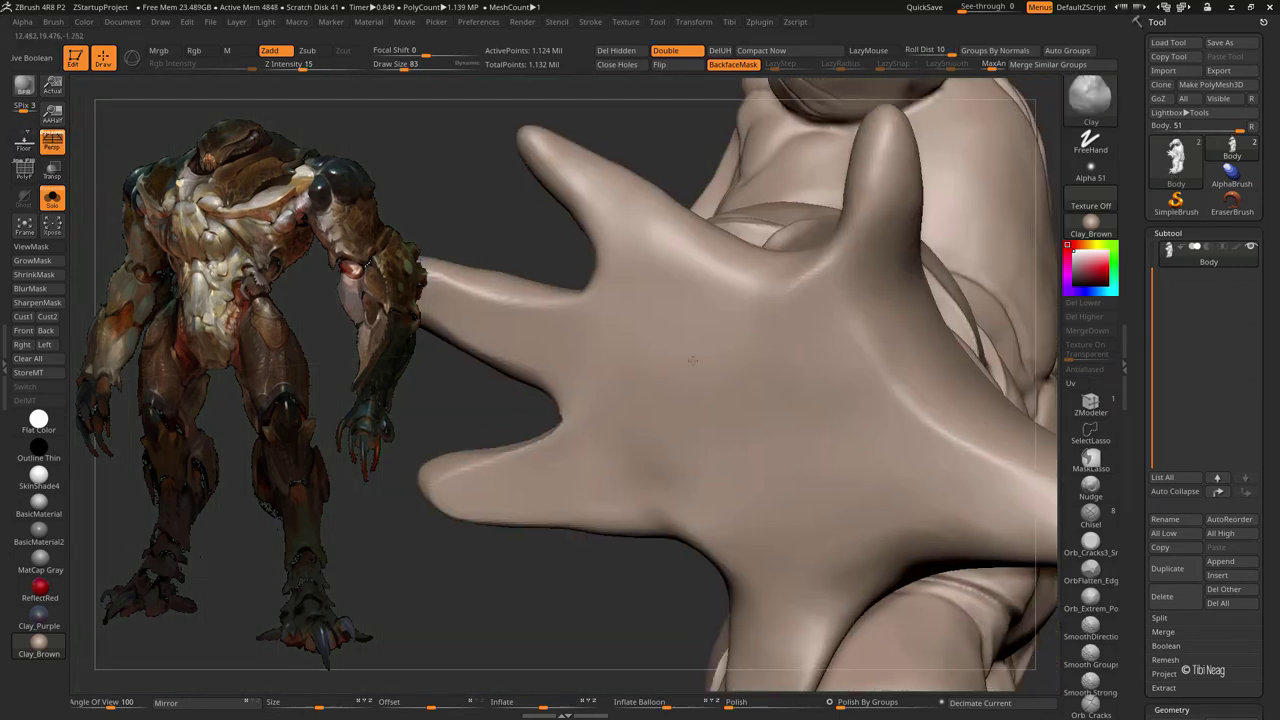
mouse_move(480, 580)
left_mouse_down()
mouse_move(560, 620)
mouse_move(651, 377)
left_mouse_up()
- Carve a crease down the toe using DamStandard with the Dam_Standard alpha
key("b")
key("d")
key("s")
mouse_move(470, 150)
left_mouse_down()
mouse_move(384, 90)
mouse_move(426, 55)
left_mouse_up()
left_click_drag(571, 243, 619, 293)
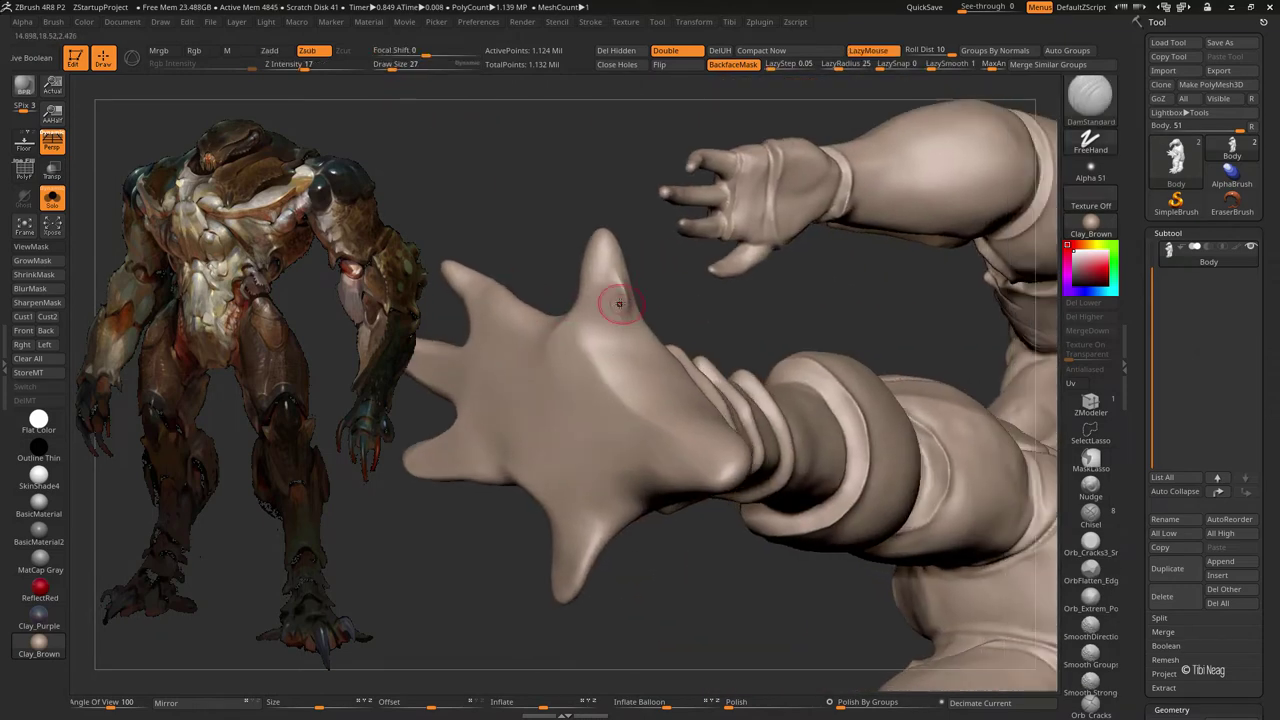
left_click_drag(505, 240, 538, 236)
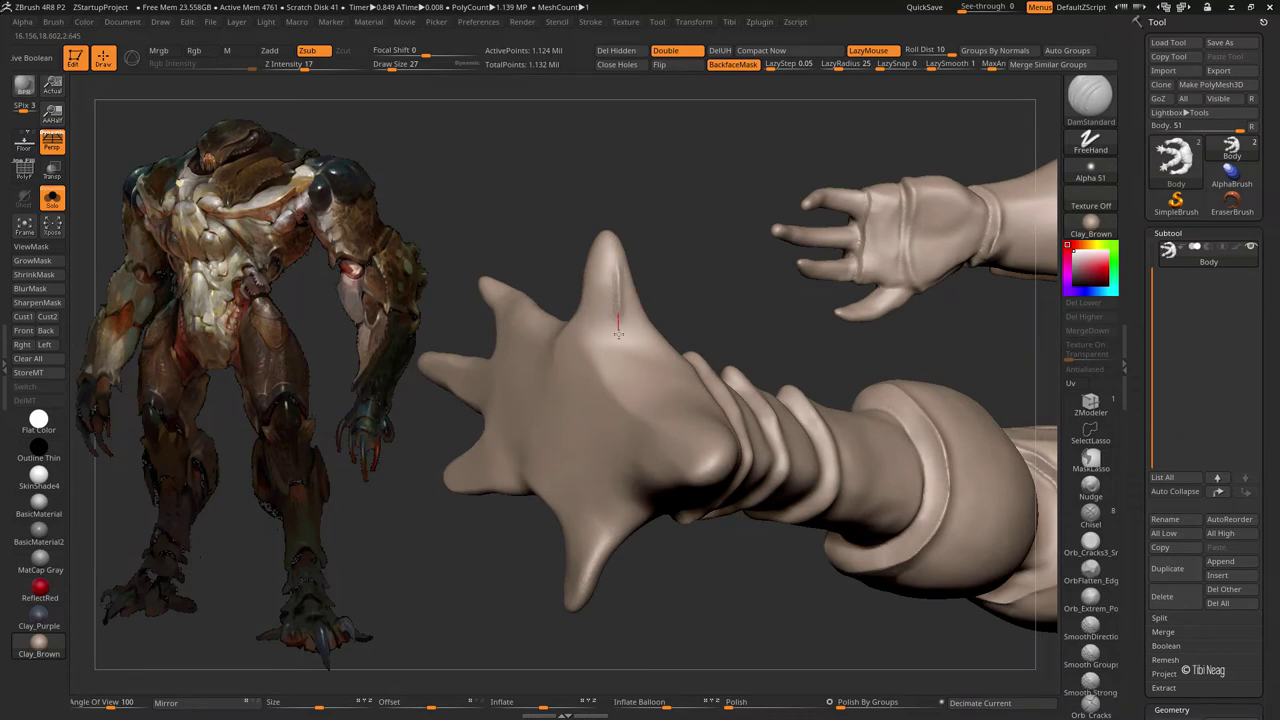
left_click_drag(700, 140, 740, 140)
left_click(1090, 165)
left_click(658, 316)
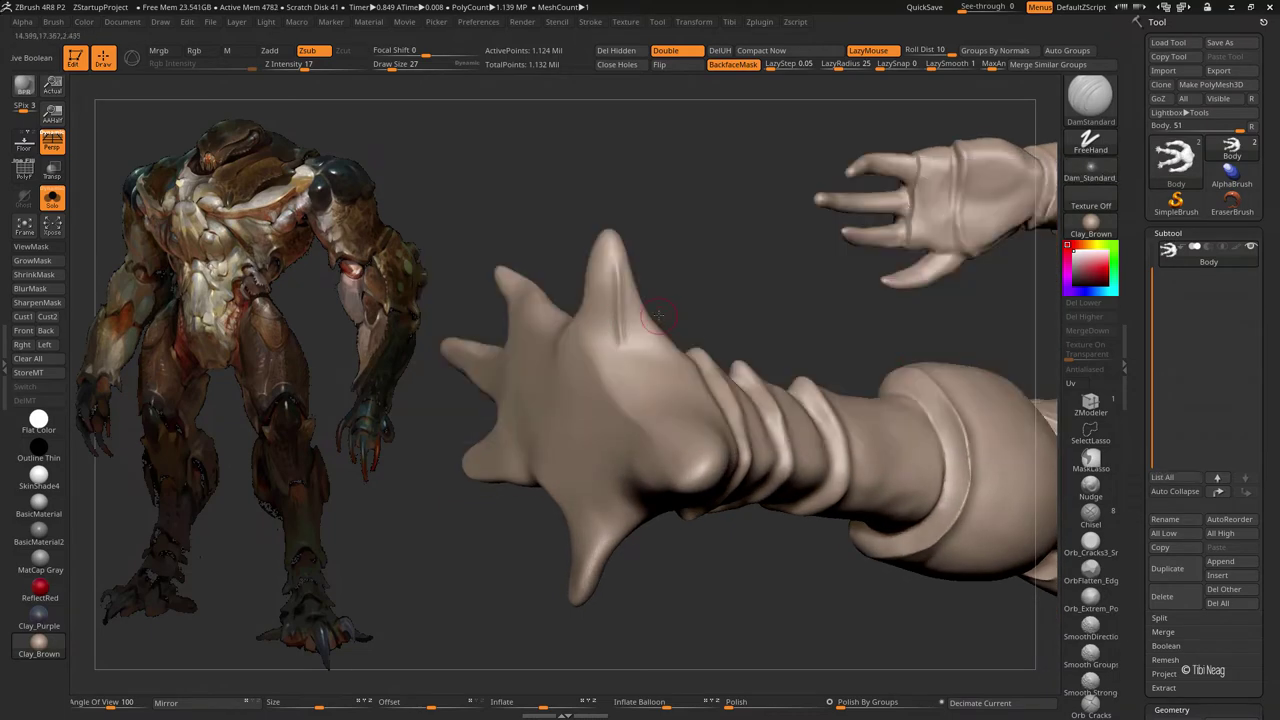
key("bracketright")
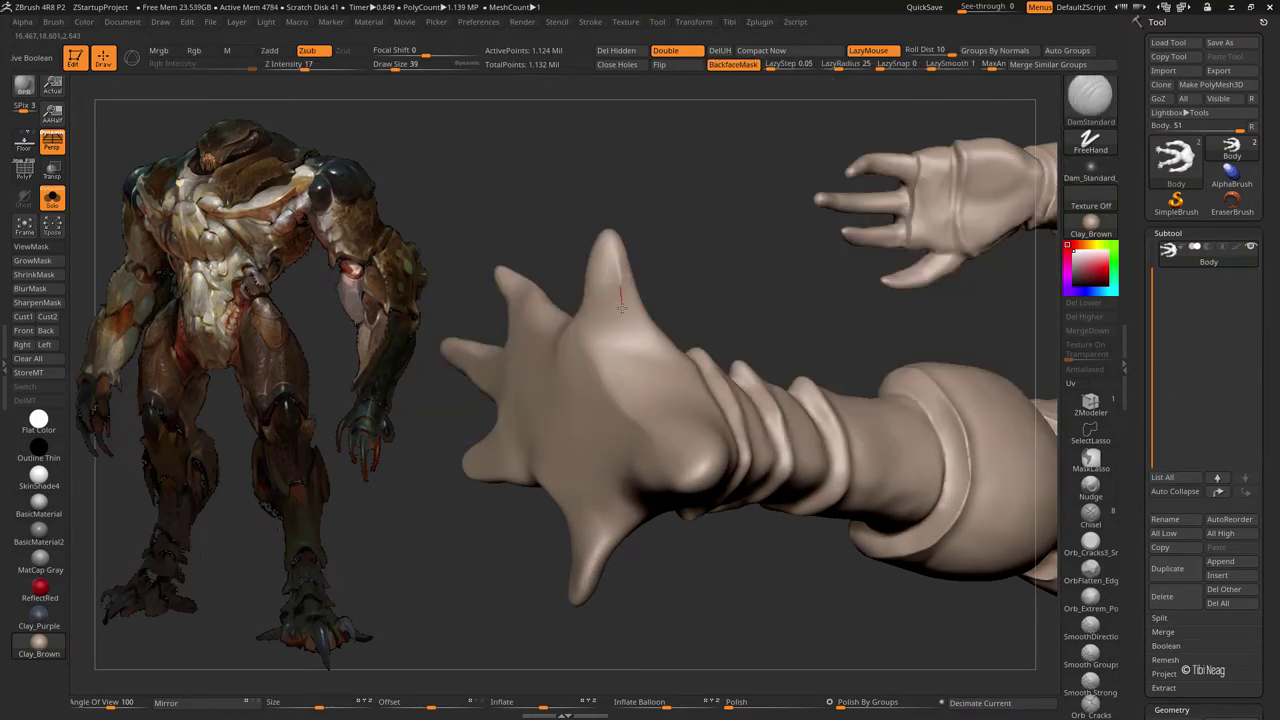
left_click_drag(622, 297, 648, 395)
- Review the carved toe from new angles while switching between Clay and Move
key("b")
key("c")
key("l")
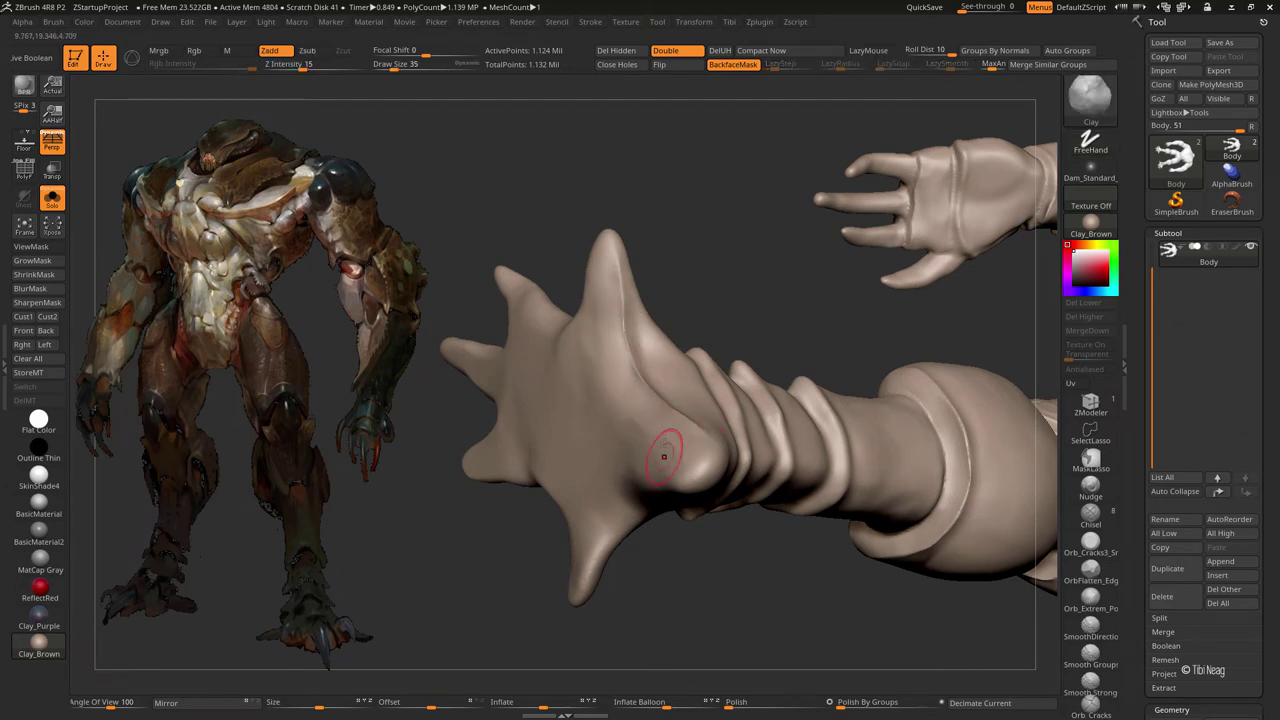
mouse_move(705, 300)
left_mouse_down()
mouse_move(709, 194)
mouse_move(684, 415)
left_mouse_up()
key("b")
key("m")
key("v")
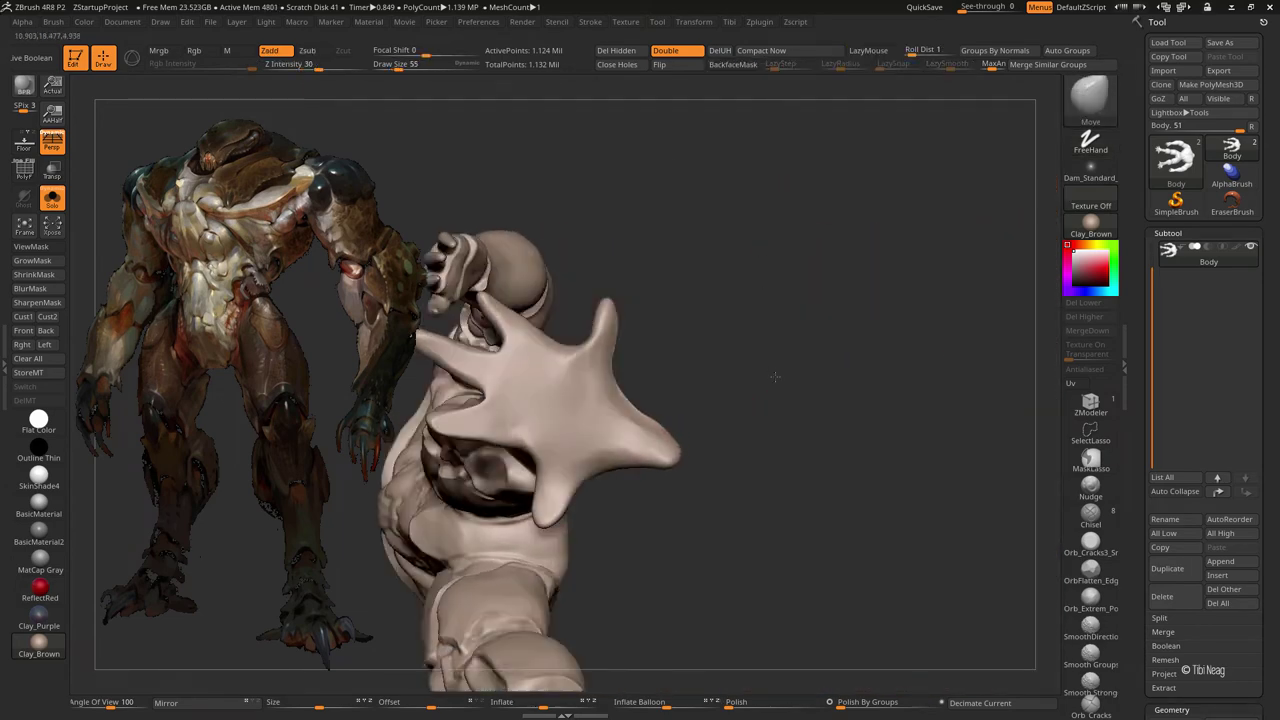
mouse_move(760, 300)
left_mouse_down()
mouse_move(800, 420)
mouse_move(857, 358)
mouse_move(831, 551)
mouse_move(975, 488)
mouse_move(575, 350)
left_mouse_up()
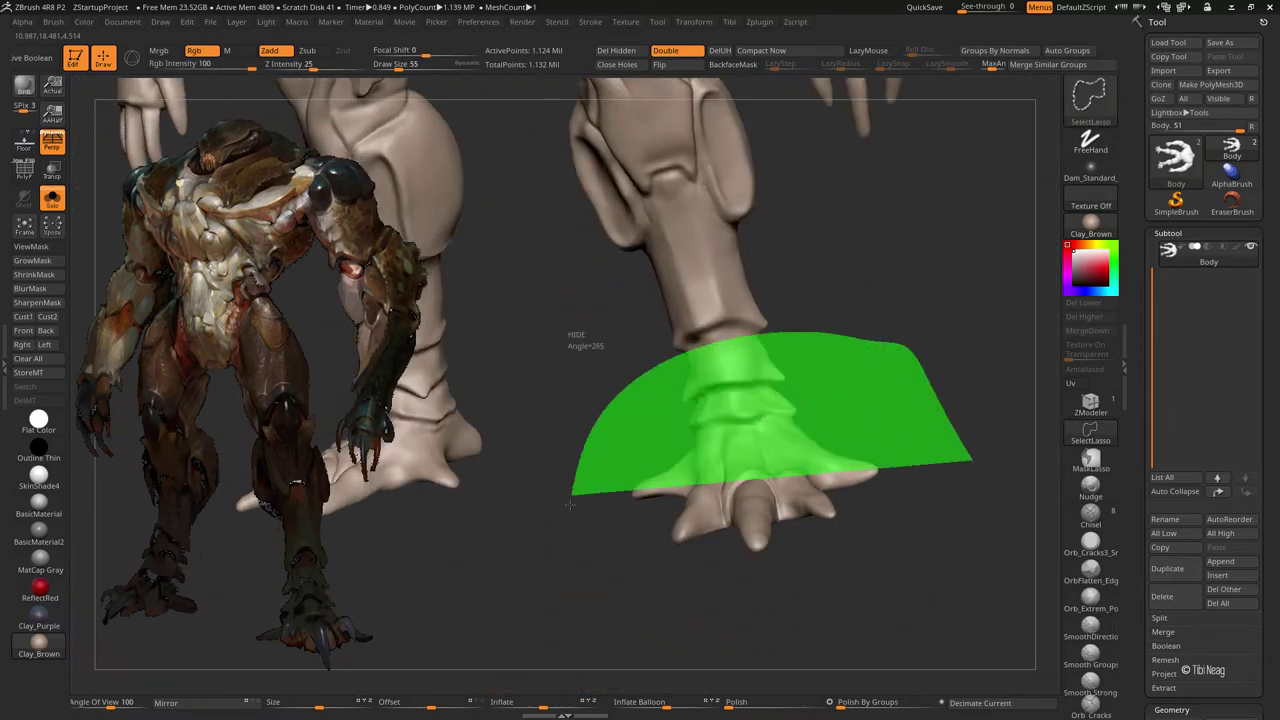
- Hide everything except the hand and turn it so the palm faces the view
left_click_drag(775, 188, 552, 222, "ctrl+alt+shift")
left_click_drag(710, 361, 712, 362, "ctrl+shift")
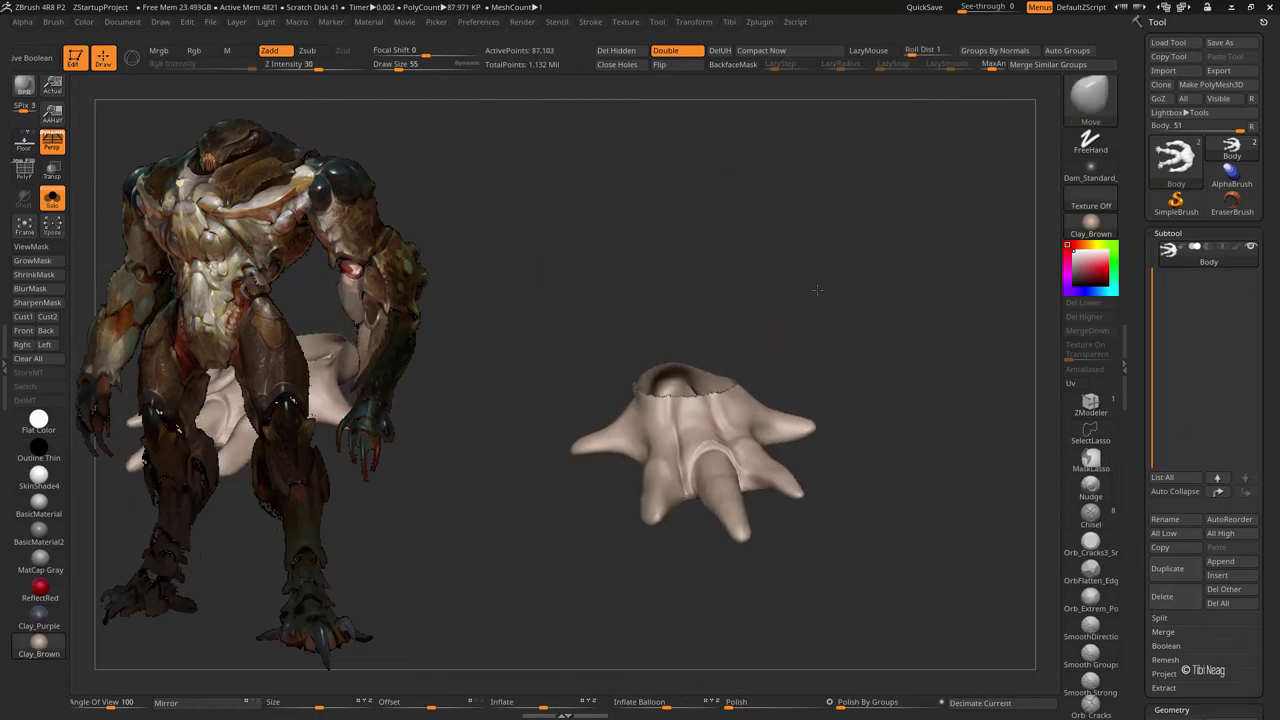
mouse_move(840, 390)
left_mouse_down()
mouse_move(875, 309)
mouse_move(775, 387)
left_mouse_up()
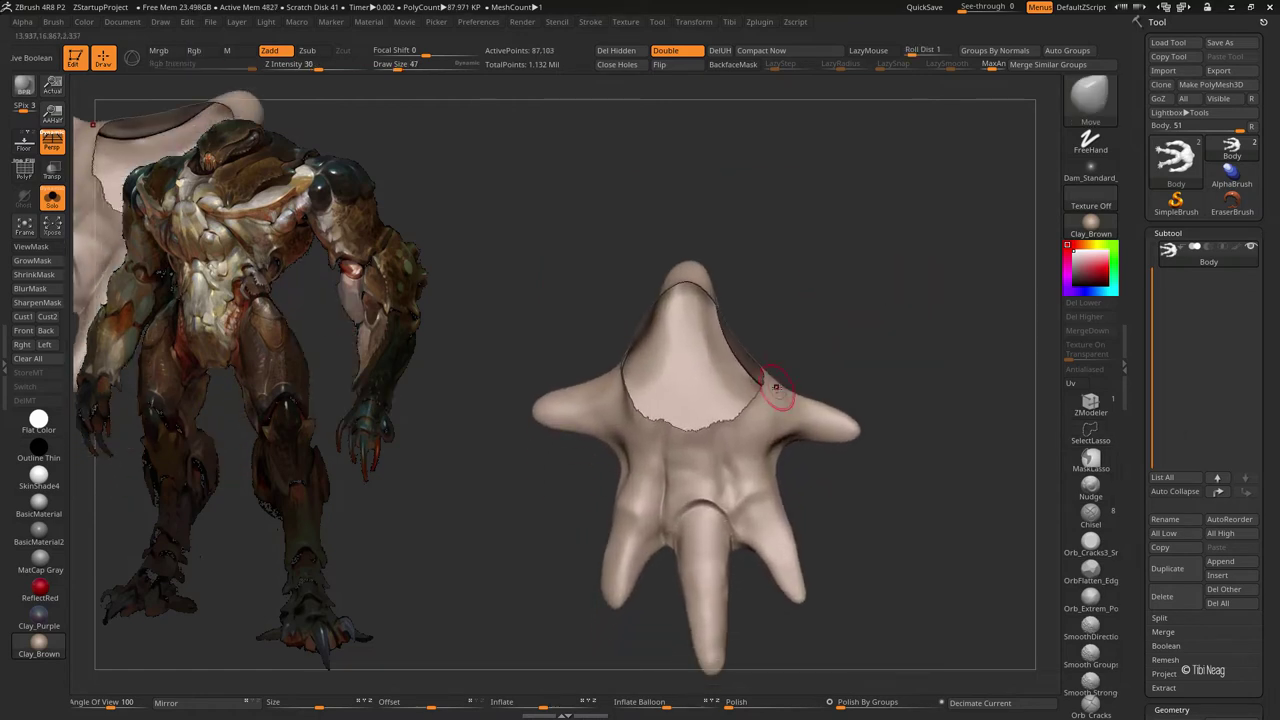
left_click_drag(795, 445, 660, 540)
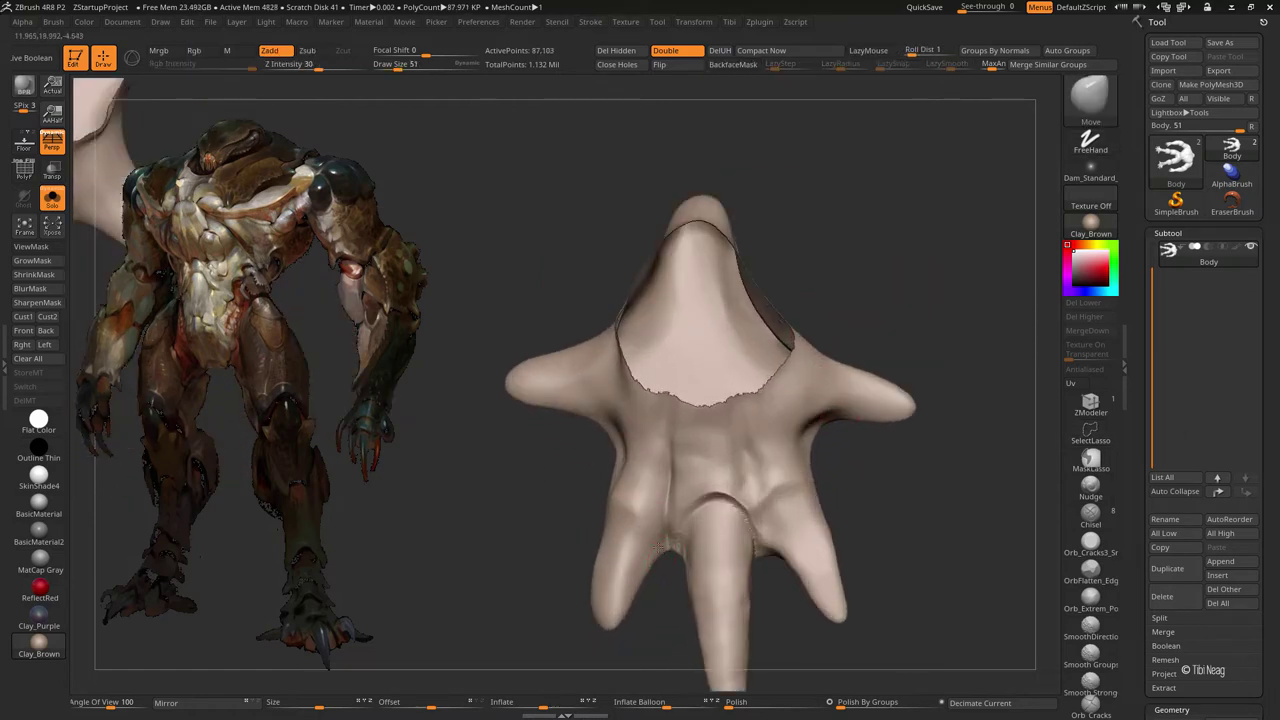
left_click_drag(620, 610, 682, 517)
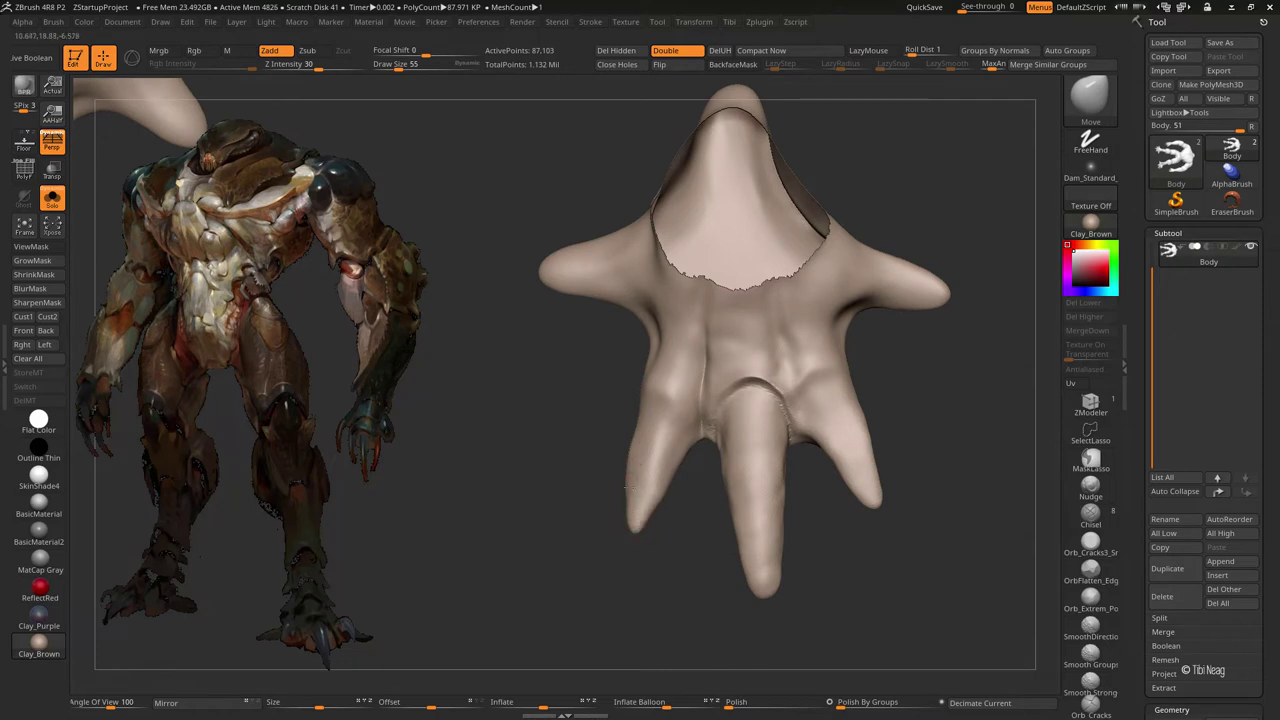
left_click_drag(809, 610, 764, 537)
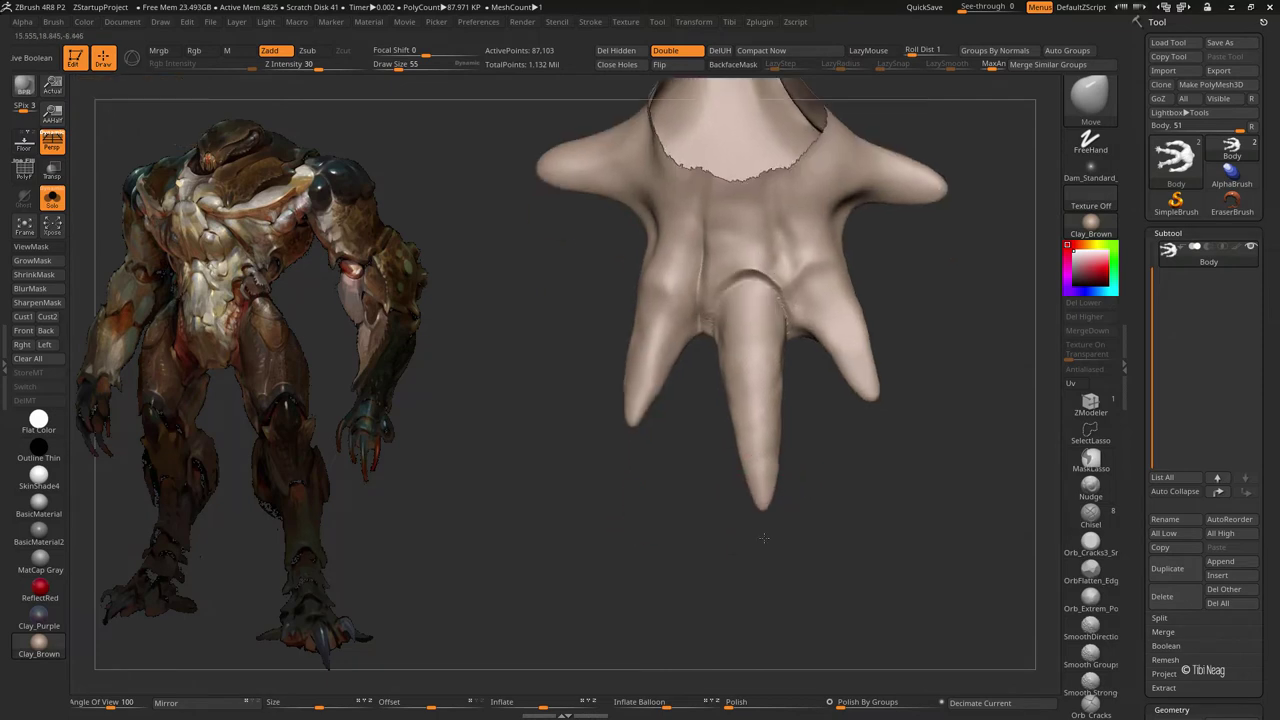
mouse_move(915, 413)
left_mouse_down()
mouse_move(857, 363)
mouse_move(948, 374)
mouse_move(829, 391)
mouse_move(867, 396)
left_mouse_up()
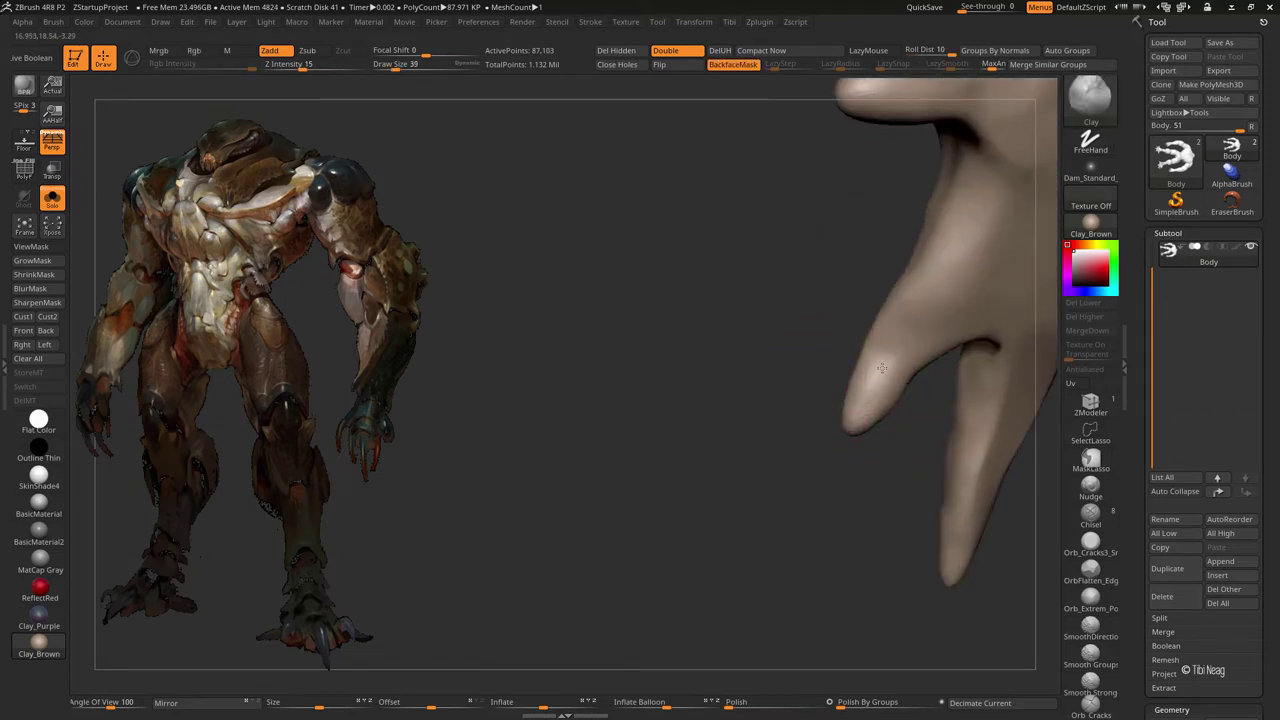
mouse_move(777, 371)
left_mouse_down()
mouse_move(603, 374)
mouse_move(829, 429)
mouse_move(851, 380)
left_mouse_up()
- Carve sharp DamStandard creases along the finger bases, then return to the Clay brush
key("b")
key("d")
key("s")
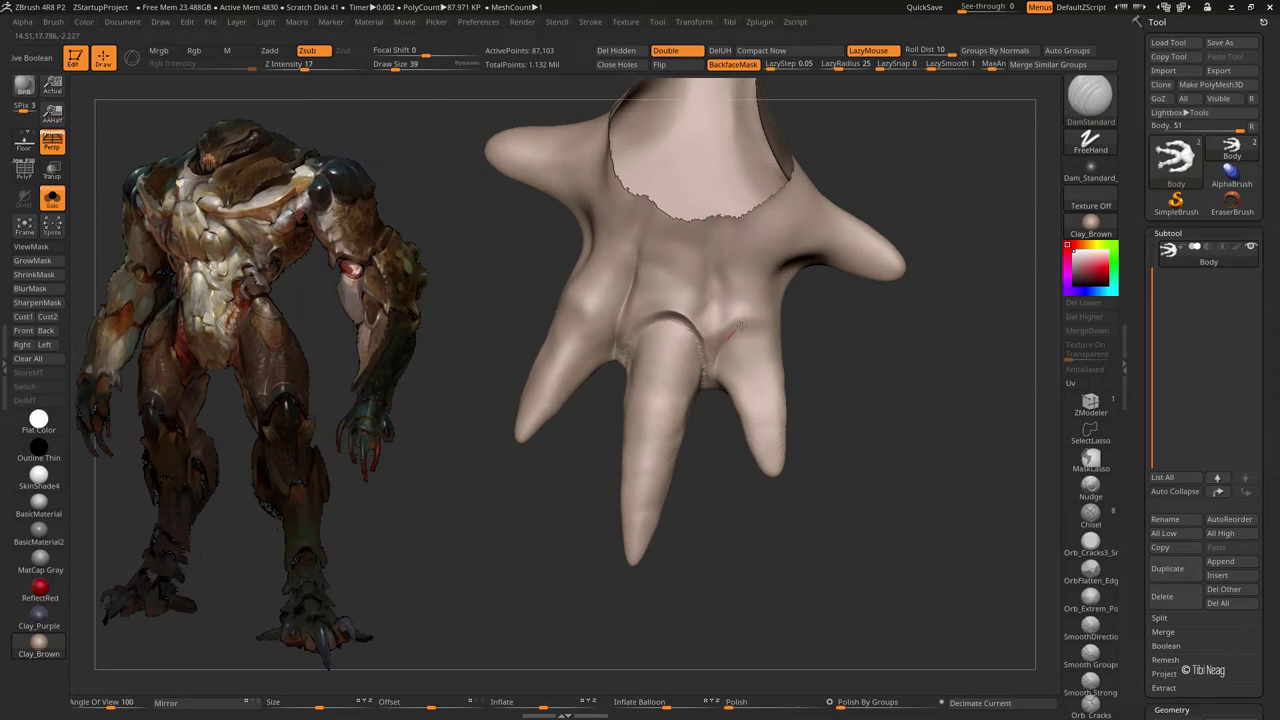
left_click_drag(741, 327, 772, 328)
mouse_move(818, 371)
left_mouse_down()
mouse_move(608, 340)
mouse_move(630, 347)
left_mouse_up()
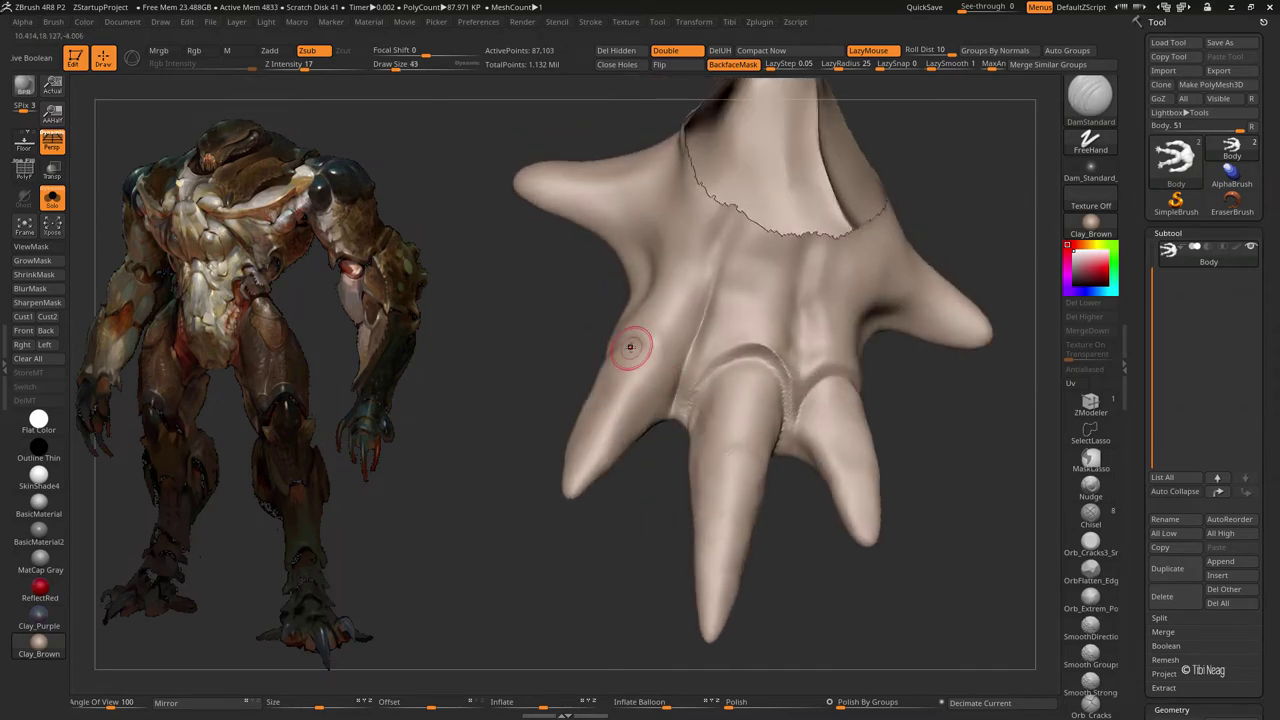
mouse_move(660, 462)
left_mouse_down()
mouse_move(646, 334)
mouse_move(676, 372)
left_mouse_up()
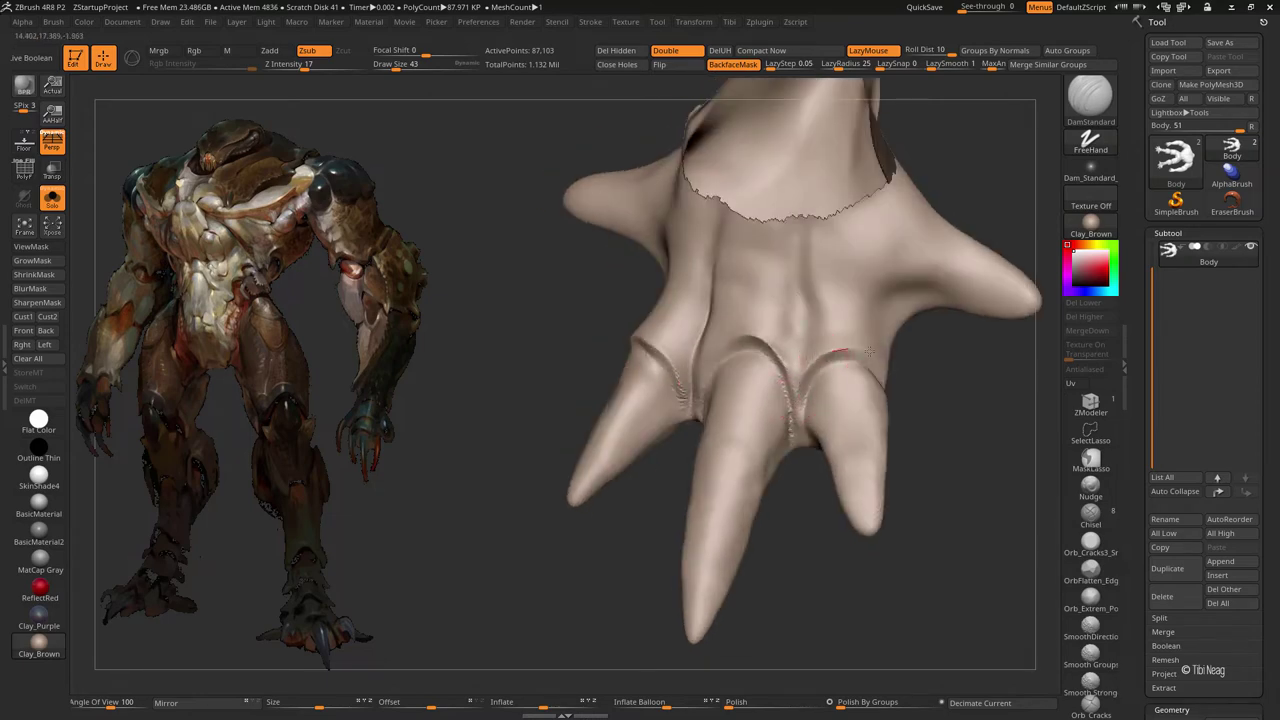
left_click_drag(869, 352, 952, 451)
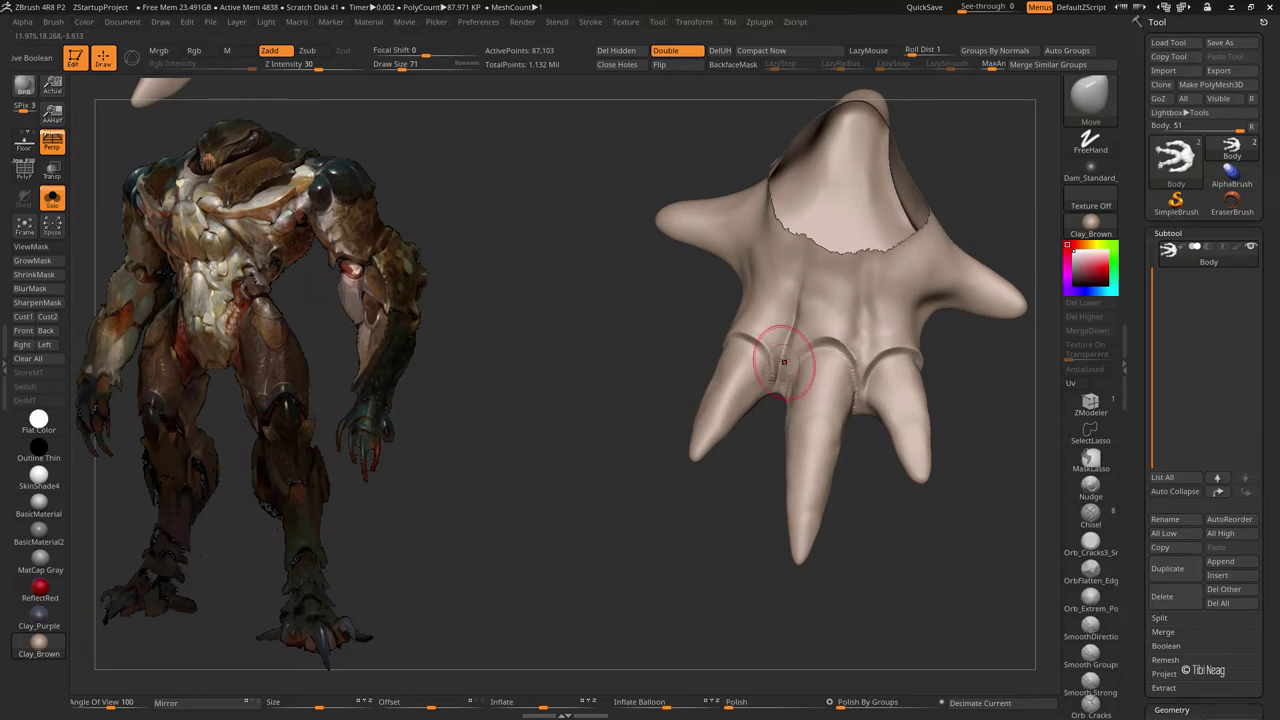
left_click_drag(955, 345, 979, 361)
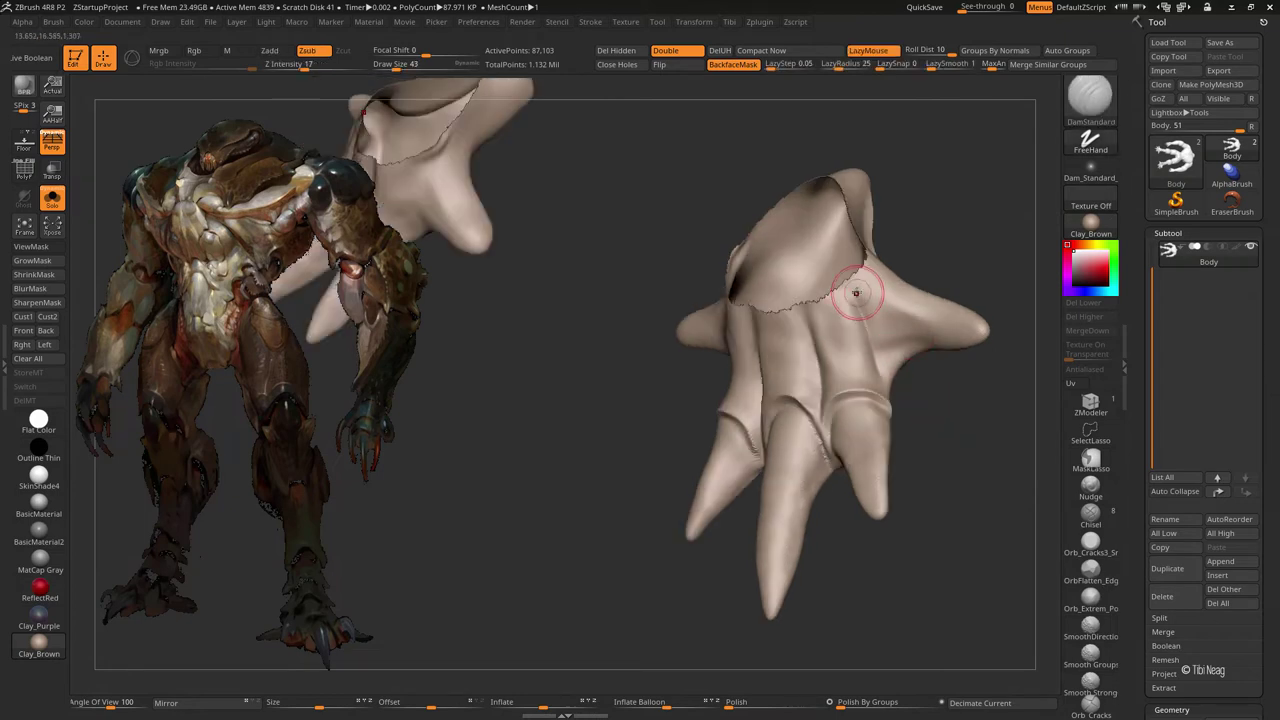
left_click_drag(962, 389, 861, 300)
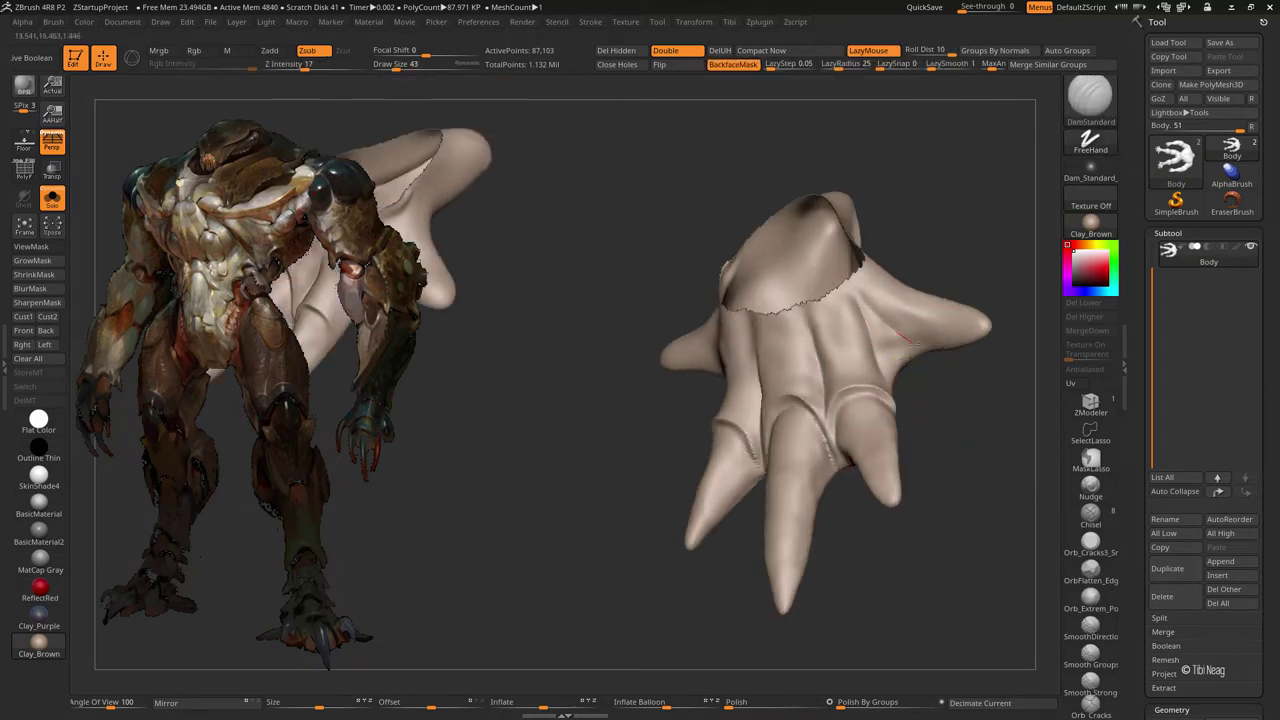
key("b")
key("c")
key("l")
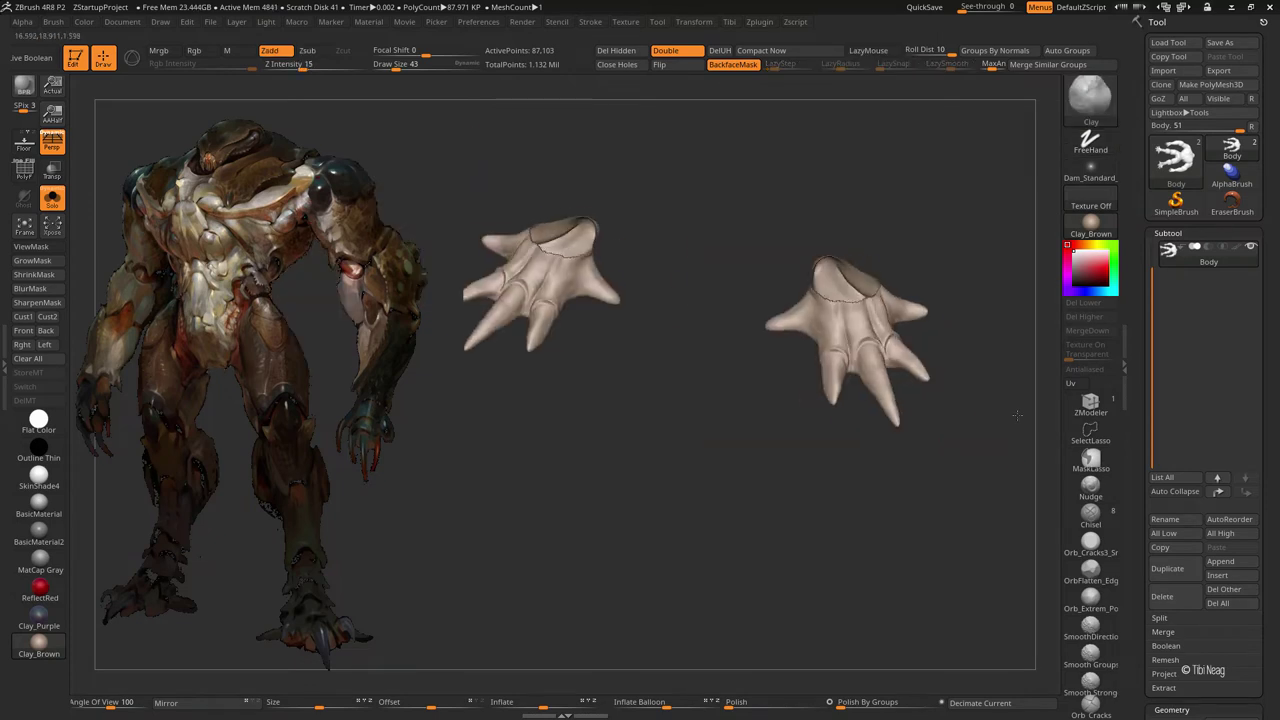
- Smooth the hand and turn it to an oblique view of its other side
mouse_move(974, 449)
left_mouse_down()
mouse_move(923, 409)
mouse_move(937, 354)
mouse_move(682, 490)
left_mouse_up()
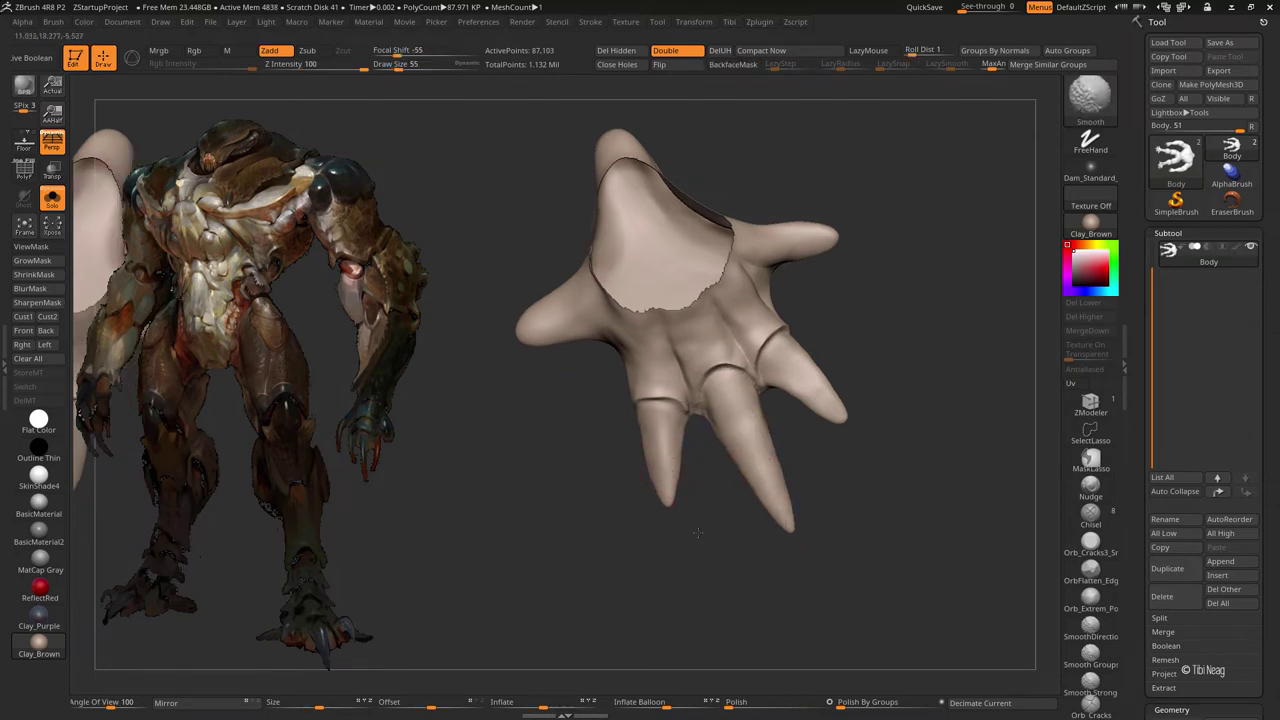
key("shift")
mouse_move(812, 395)
left_mouse_down()
mouse_move(826, 486)
mouse_move(810, 534)
mouse_move(854, 497)
mouse_move(894, 527)
mouse_move(926, 349)
mouse_move(827, 400)
left_mouse_up()
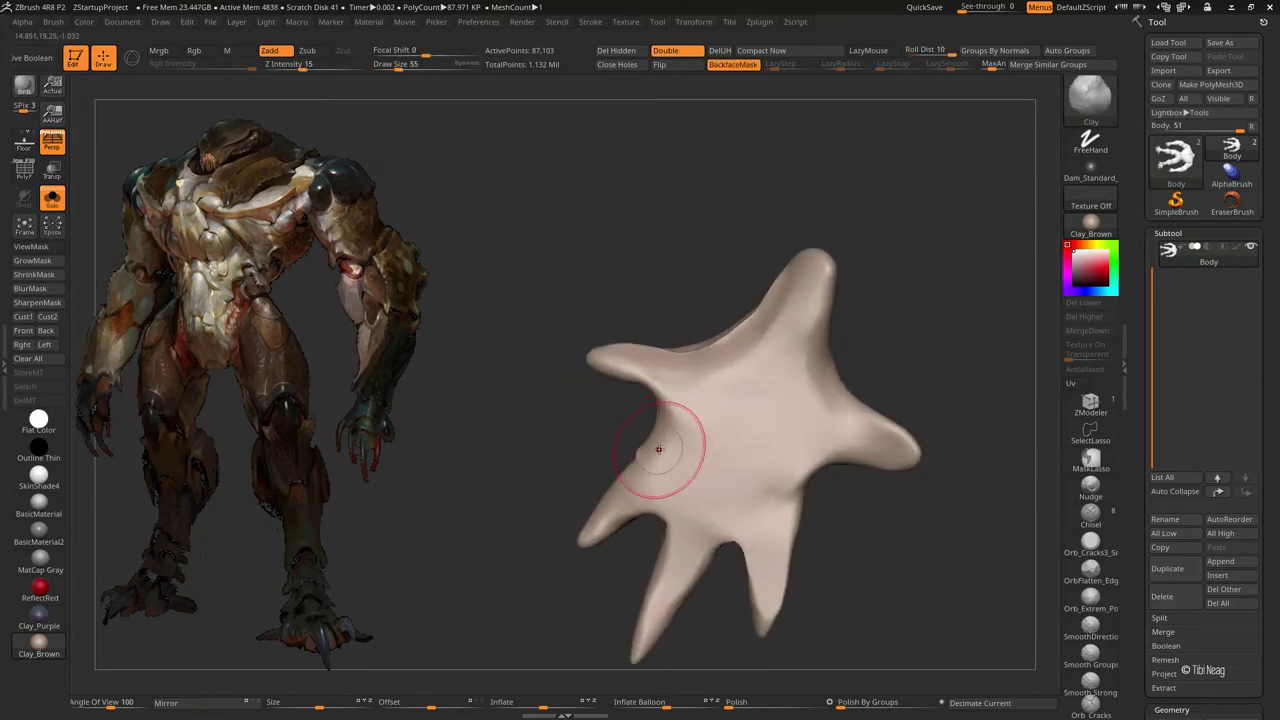
left_click_drag(800, 490, 891, 514)
mouse_move(770, 490)
left_mouse_down()
mouse_move(928, 551)
mouse_move(983, 589)
mouse_move(971, 403)
mouse_move(989, 429)
mouse_move(936, 494)
mouse_move(700, 437)
mouse_move(663, 357)
mouse_move(687, 365)
mouse_move(687, 289)
left_mouse_up()
- Carve DamStandard grooves ringing each finger where it joins the palm
key("b")
key("d")
key("s")
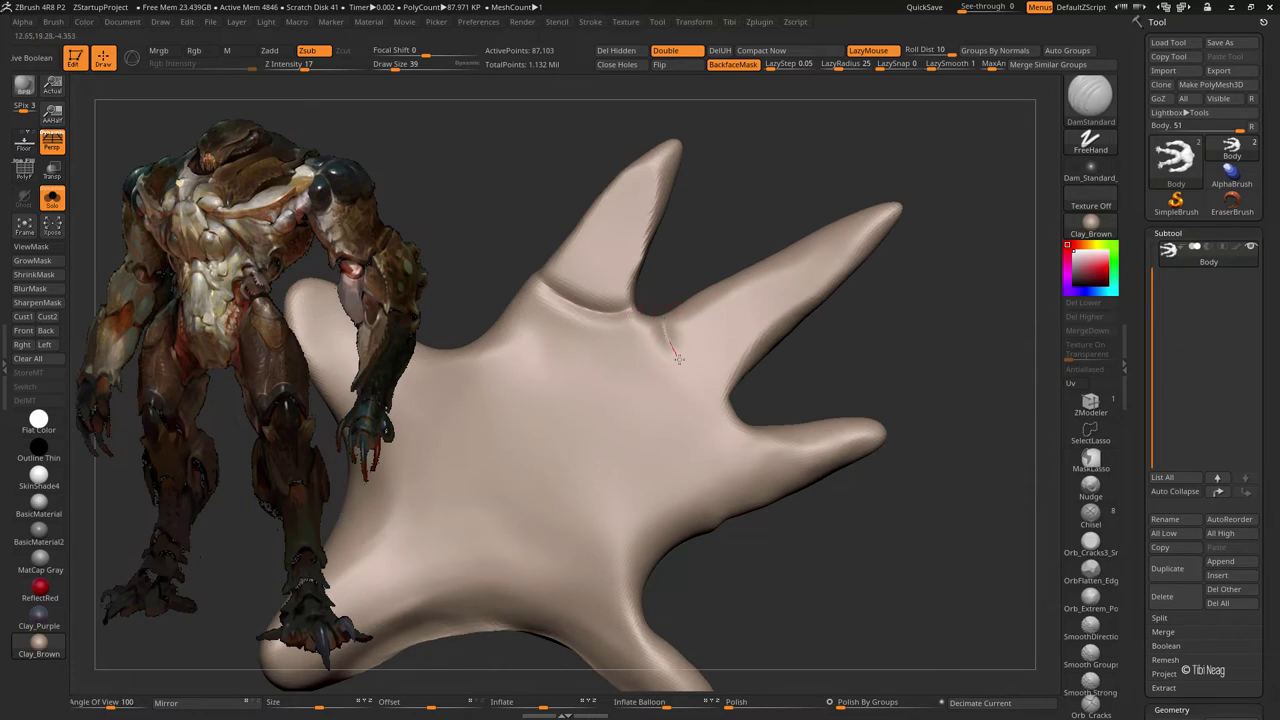
mouse_move(709, 386)
left_mouse_down()
mouse_move(757, 337)
mouse_move(786, 471)
mouse_move(663, 354)
left_mouse_up()
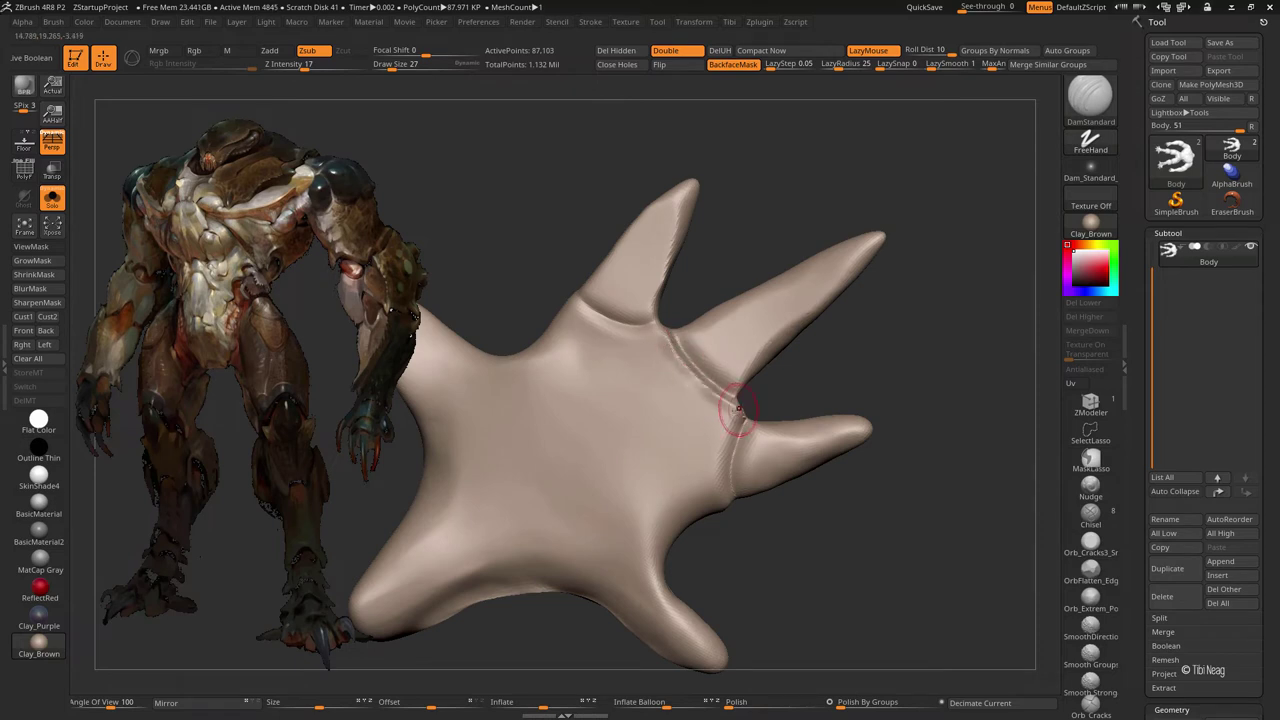
left_click_drag(761, 510, 650, 376)
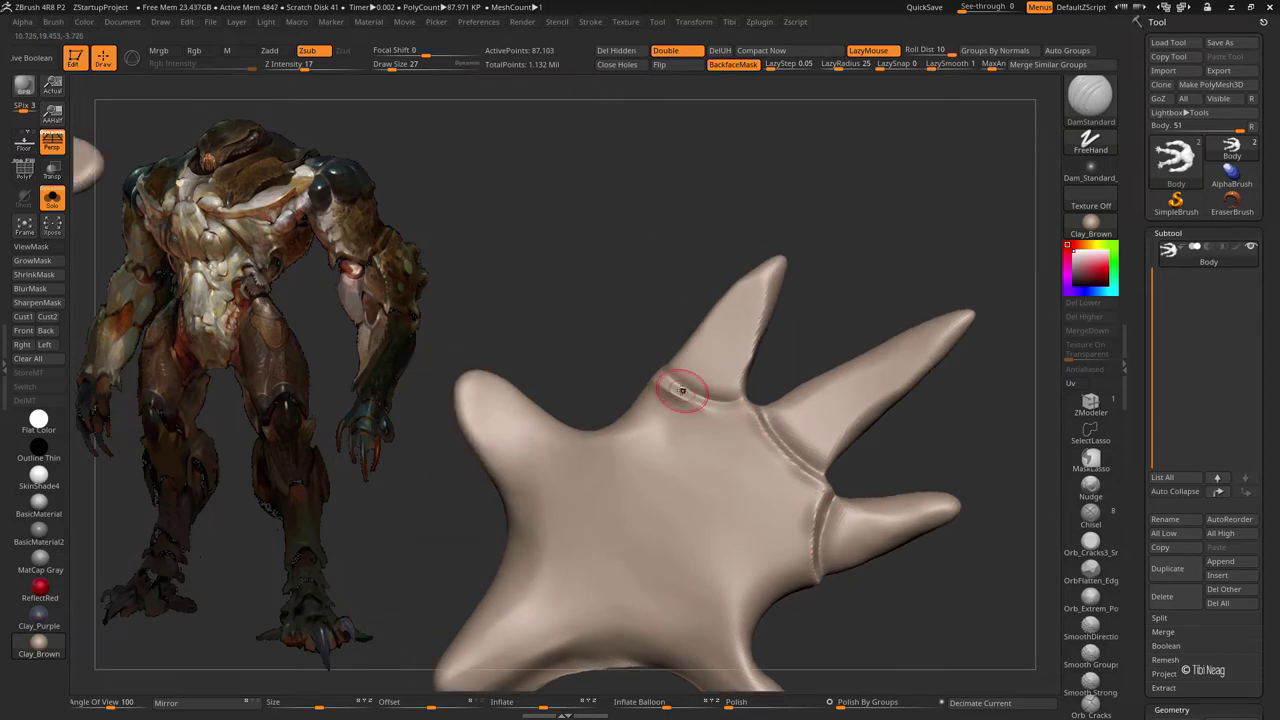
scroll(682, 390, "up", 2)
scroll(812, 388, "down", 2)
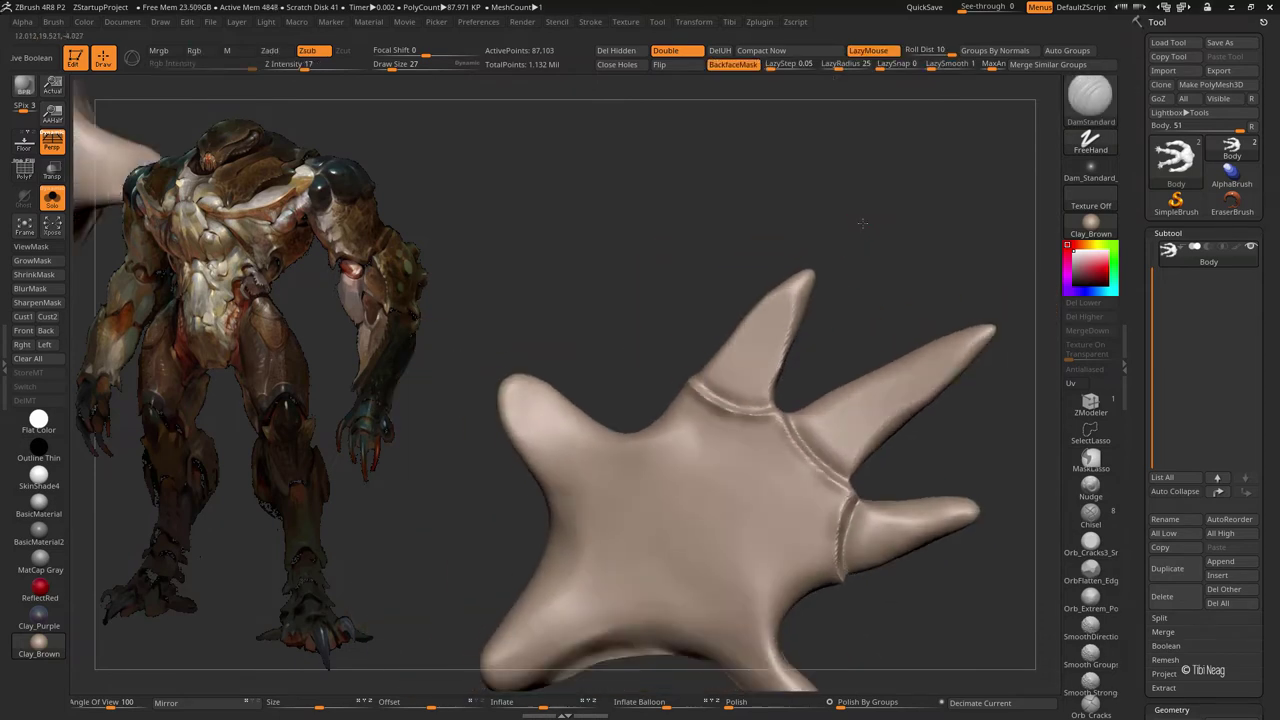
left_click_drag(812, 388, 672, 375)
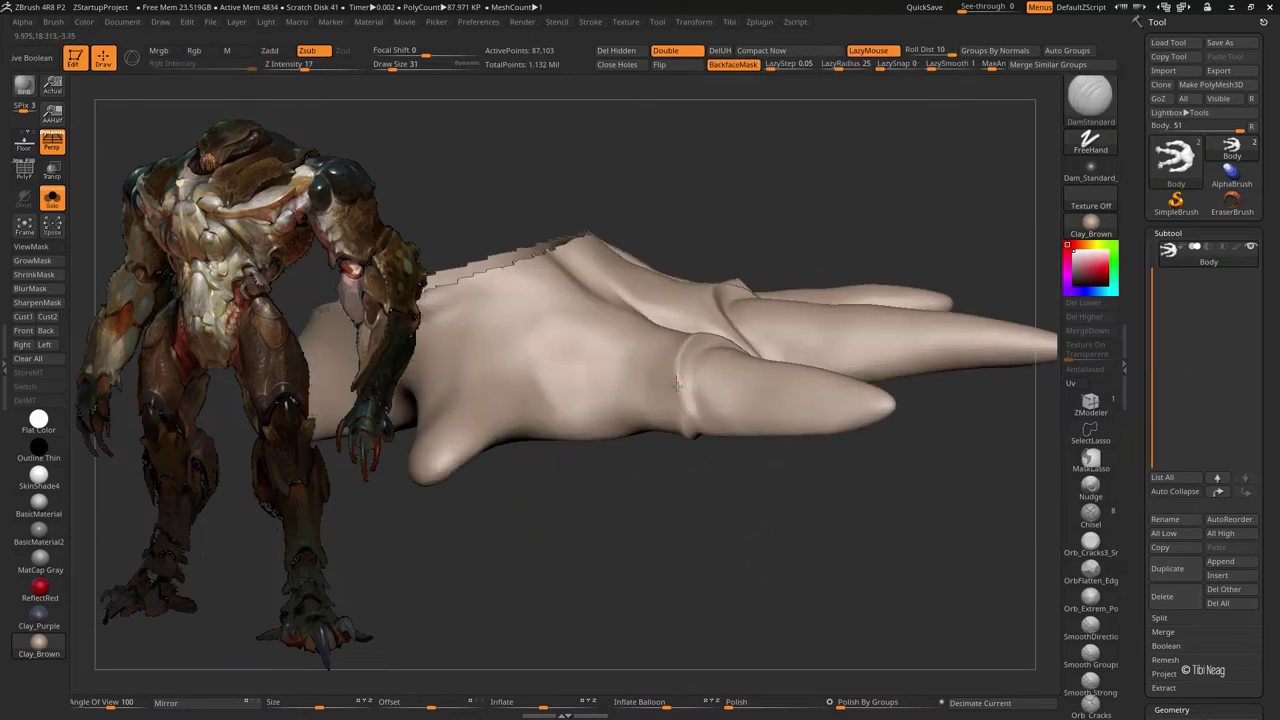
- Switch to the Move brush with the hand turned palm-up from above
key("b")
key("m")
key("v")
mouse_move(662, 500)
left_mouse_down()
mouse_move(654, 480)
mouse_move(671, 531)
mouse_move(698, 540)
mouse_move(608, 531)
mouse_move(573, 500)
mouse_move(686, 534)
mouse_move(674, 534)
mouse_move(684, 545)
mouse_move(709, 537)
mouse_move(608, 466)
left_mouse_up()
- Smooth the top fingertip of the upright hand
key("ctrl+shift")
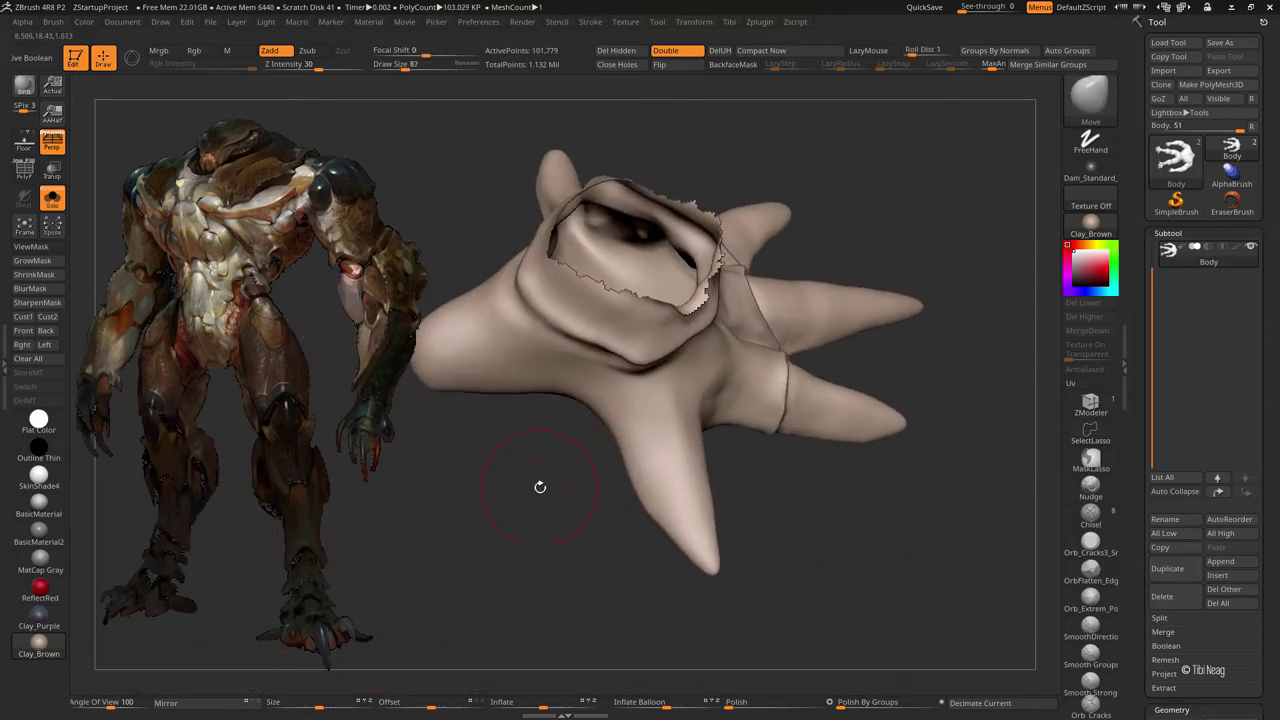
mouse_move(537, 486)
left_mouse_down()
mouse_move(700, 357)
mouse_move(694, 374)
mouse_move(597, 429)
mouse_move(686, 349)
mouse_move(701, 418)
mouse_move(514, 391)
mouse_move(606, 409)
left_mouse_up()
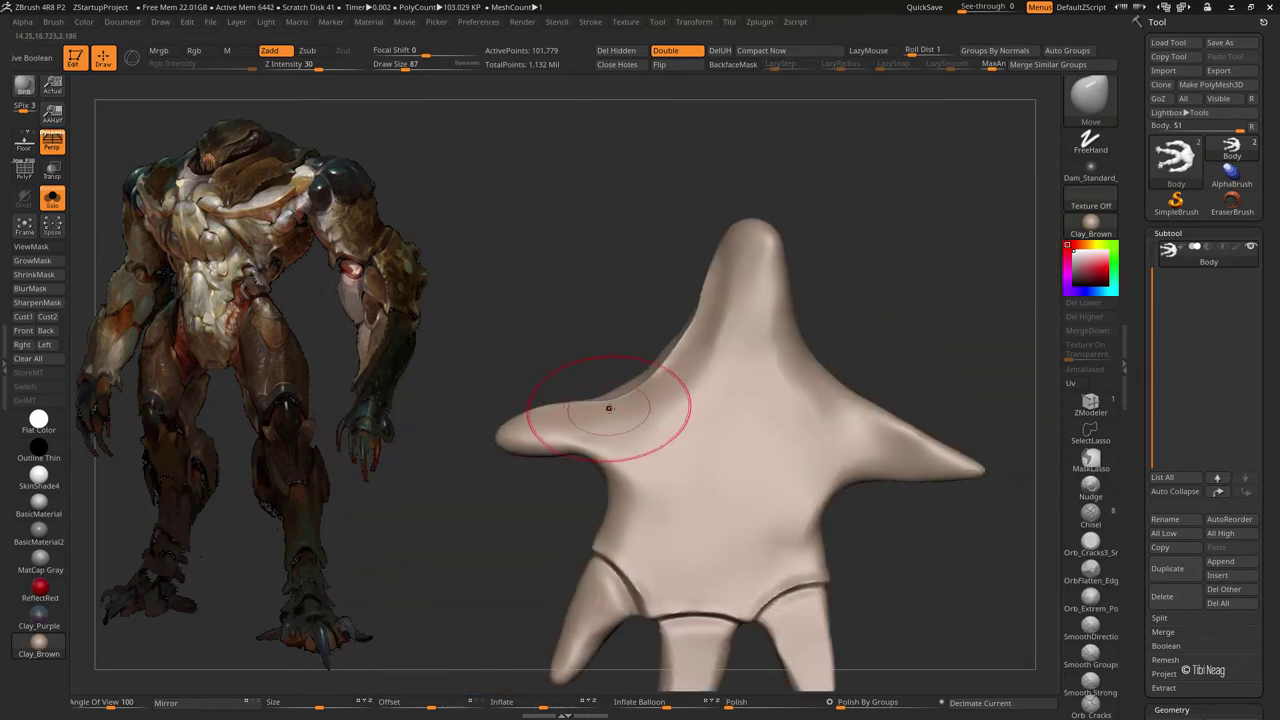
left_click_drag(655, 370, 745, 250, "shift")
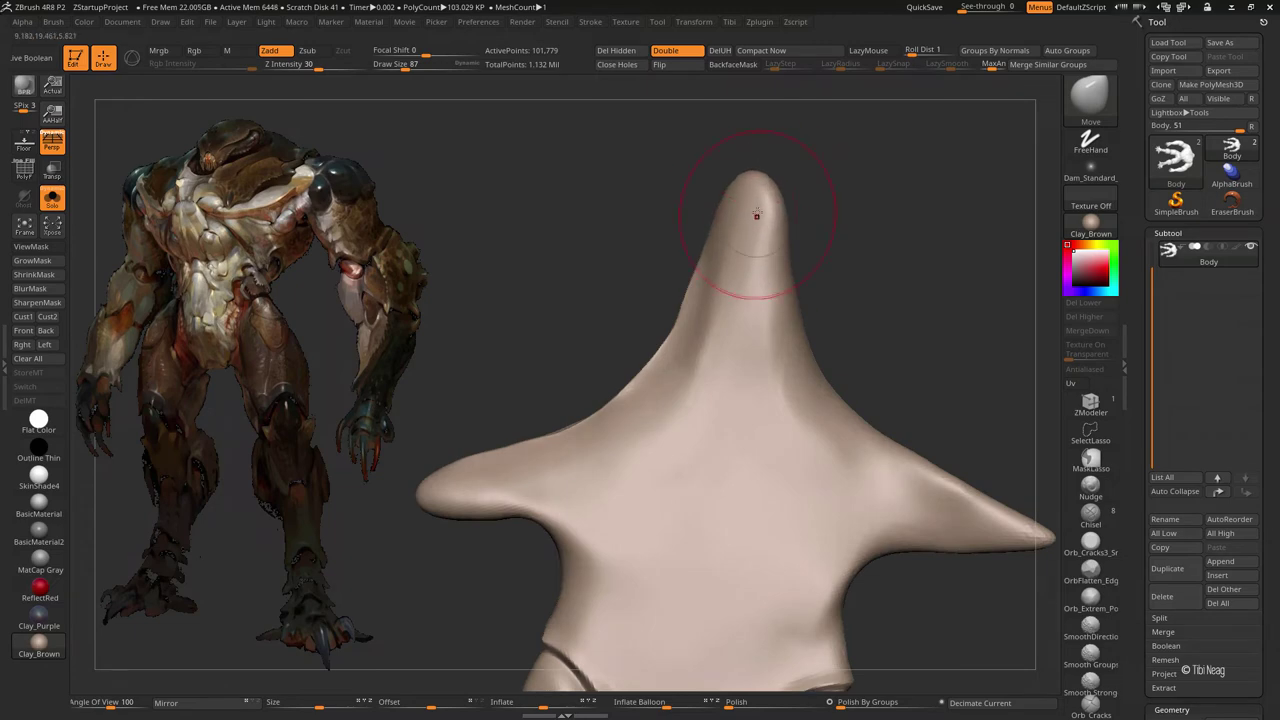
left_click_drag(750, 200, 757, 211, "shift")
mouse_move(850, 250)
left_mouse_down()
mouse_move(796, 205)
mouse_move(837, 237)
mouse_move(689, 397)
mouse_move(717, 216)
mouse_move(792, 265)
left_mouse_up()
- Add clay volume and pull the hand's shape with Move around the wrist opening
key("b")
key("c")
key("l")
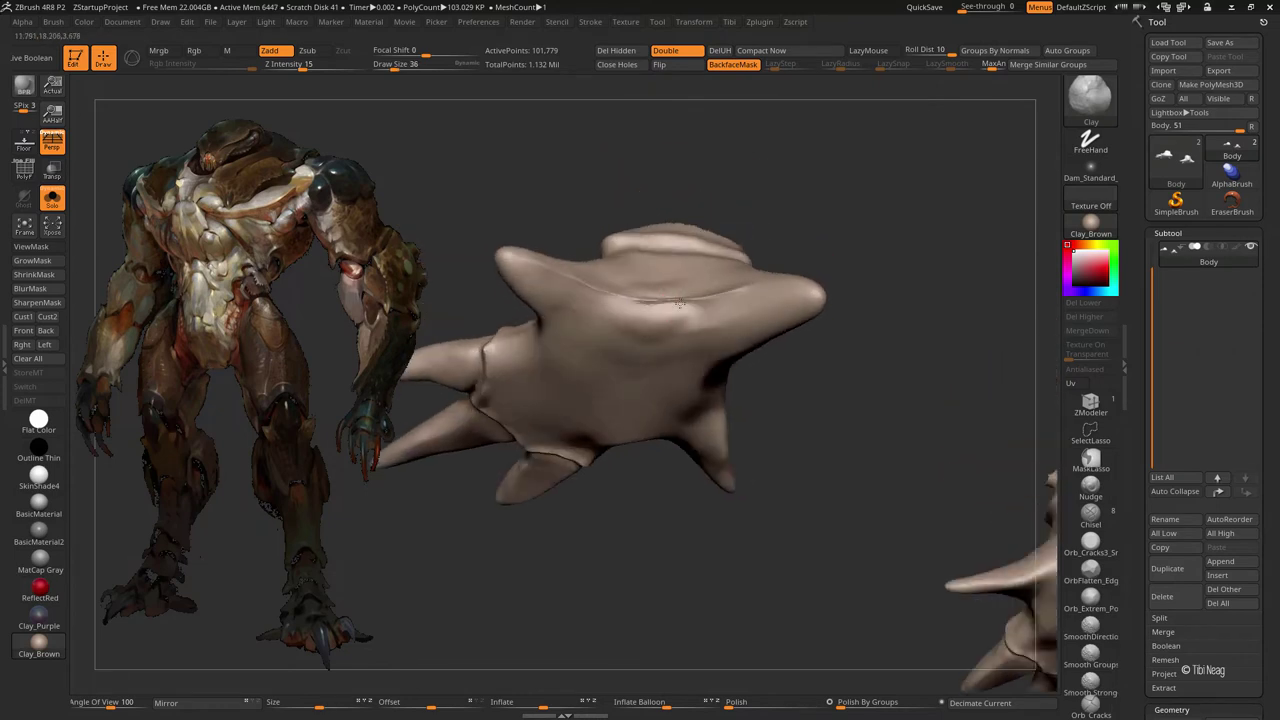
mouse_move(736, 445)
left_mouse_down()
mouse_move(840, 434)
mouse_move(716, 400)
mouse_move(751, 417)
mouse_move(593, 341)
mouse_move(665, 372)
mouse_move(786, 394)
mouse_move(634, 337)
mouse_move(811, 360)
mouse_move(651, 349)
mouse_move(736, 360)
mouse_move(691, 486)
mouse_move(951, 237)
mouse_move(586, 366)
mouse_move(592, 420)
mouse_move(578, 365)
left_mouse_up()
key("b")
key("m")
key("v")
key("b")
key("c")
key("l")
- Recut the finger creases with DamStandard from new angles
key("b")
key("d")
key("s")
mouse_move(705, 328)
left_mouse_down()
mouse_move(630, 310)
mouse_move(703, 409)
mouse_move(653, 298)
mouse_move(698, 353)
left_mouse_up()
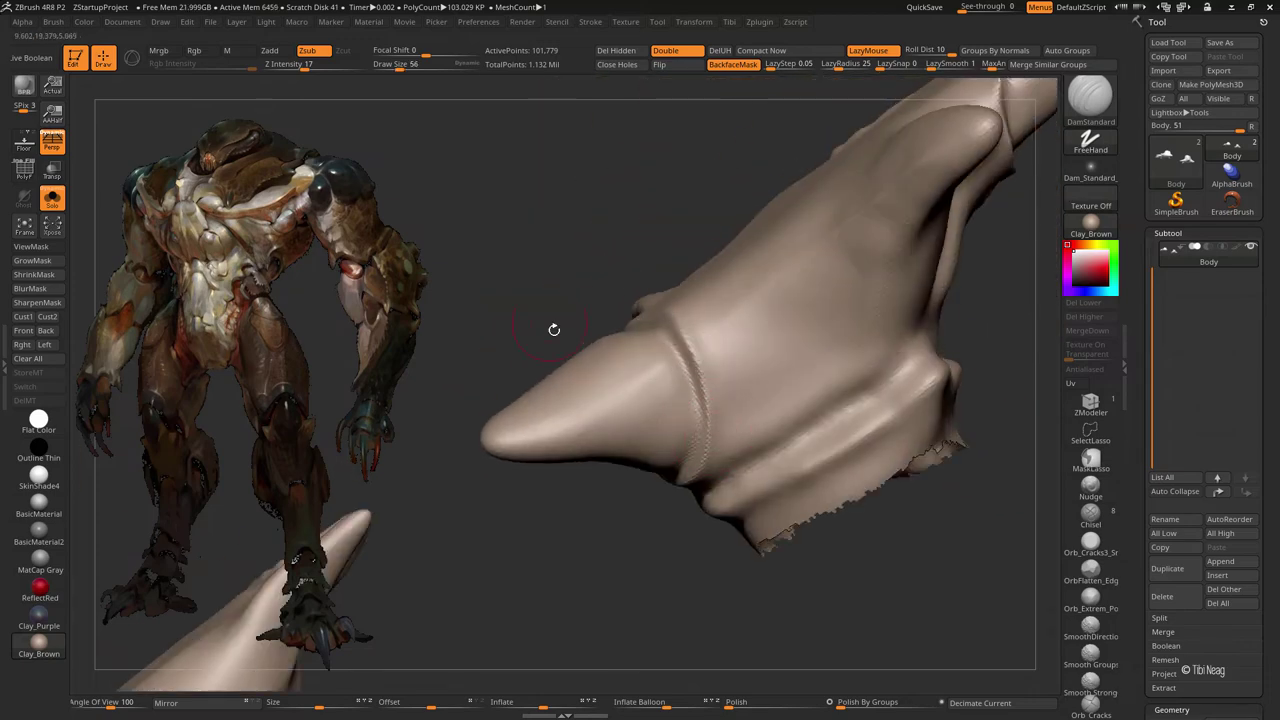
left_click_drag(554, 329, 615, 340)
- Alternate Move and Clay to pull fingertips into points and build up the palm
key("b")
key("m")
key("v")
mouse_move(590, 286)
left_mouse_down()
mouse_move(617, 394)
mouse_move(641, 333)
mouse_move(694, 466)
mouse_move(829, 403)
mouse_move(781, 508)
mouse_move(663, 451)
left_mouse_up()
key("b")
key("c")
key("l")
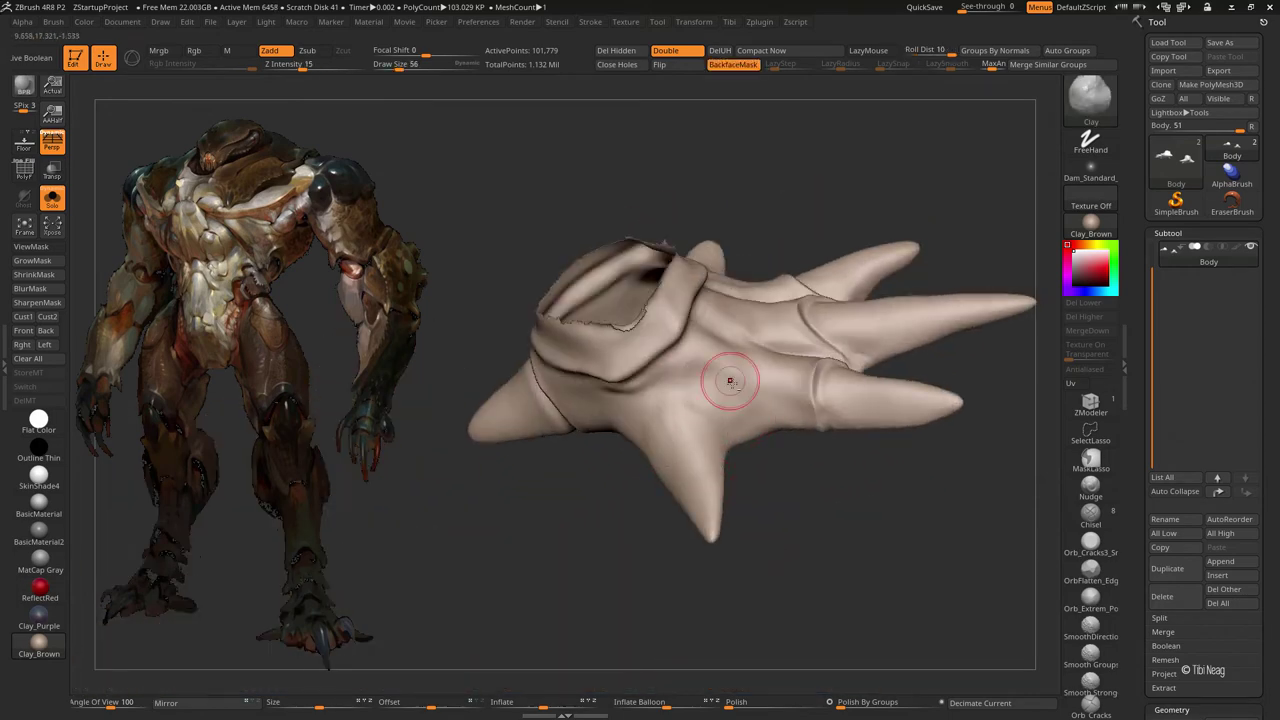
mouse_move(700, 560)
left_mouse_down()
mouse_move(760, 580)
mouse_move(820, 560)
mouse_move(794, 566)
mouse_move(667, 459)
left_mouse_up()
key("b")
key("m")
key("v")
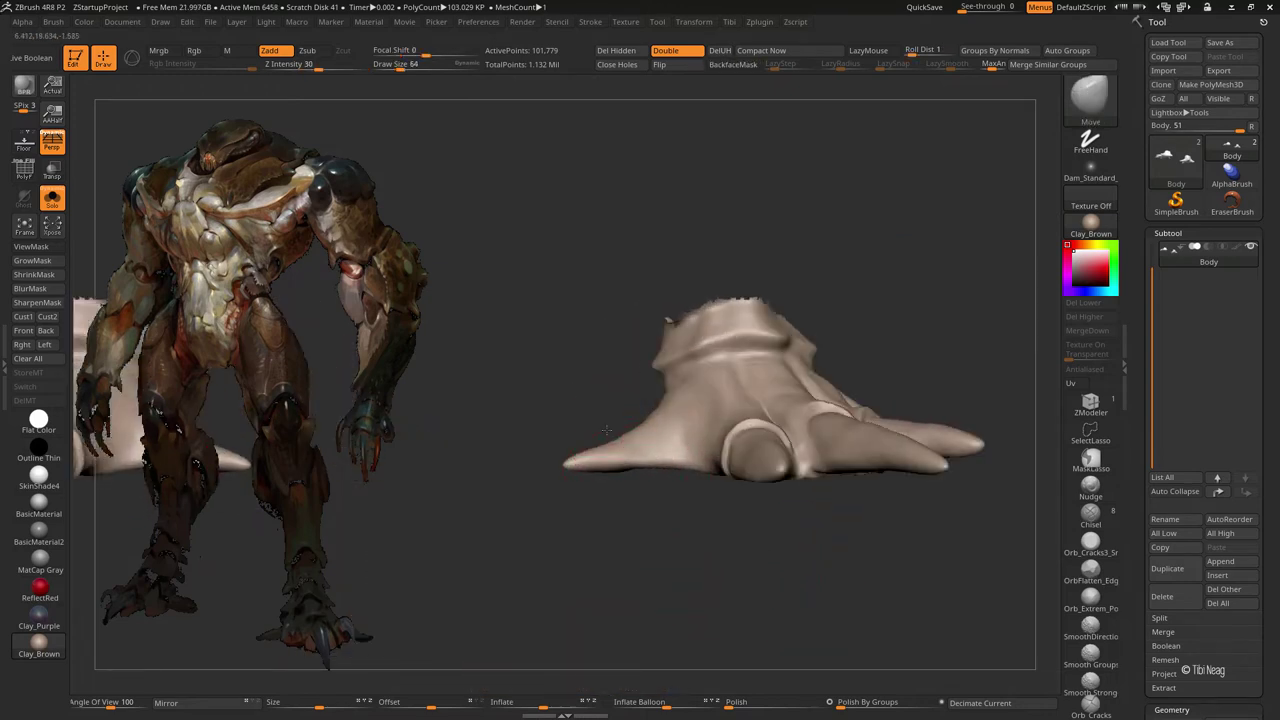
mouse_move(668, 479)
left_mouse_down()
mouse_move(700, 471)
mouse_move(613, 237)
left_mouse_up()
- Finish the Clay and Move passes on the hand, then bring the browser's podcast page forward
key("b")
key("c")
key("l")
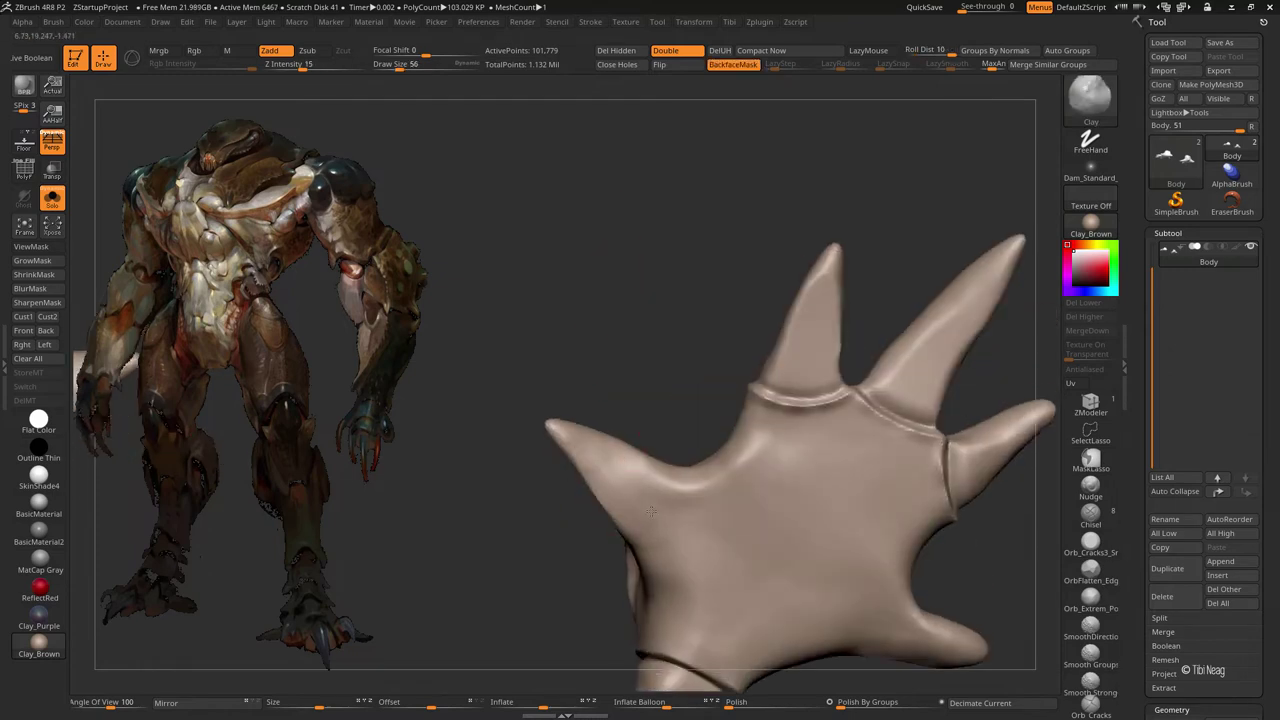
key("b")
key("m")
key("v")
mouse_move(566, 441)
left_mouse_down()
mouse_move(818, 140)
mouse_move(603, 429)
left_mouse_up()
key("alt+Tab")
key("alt+Tab")
key("alt+Tab")
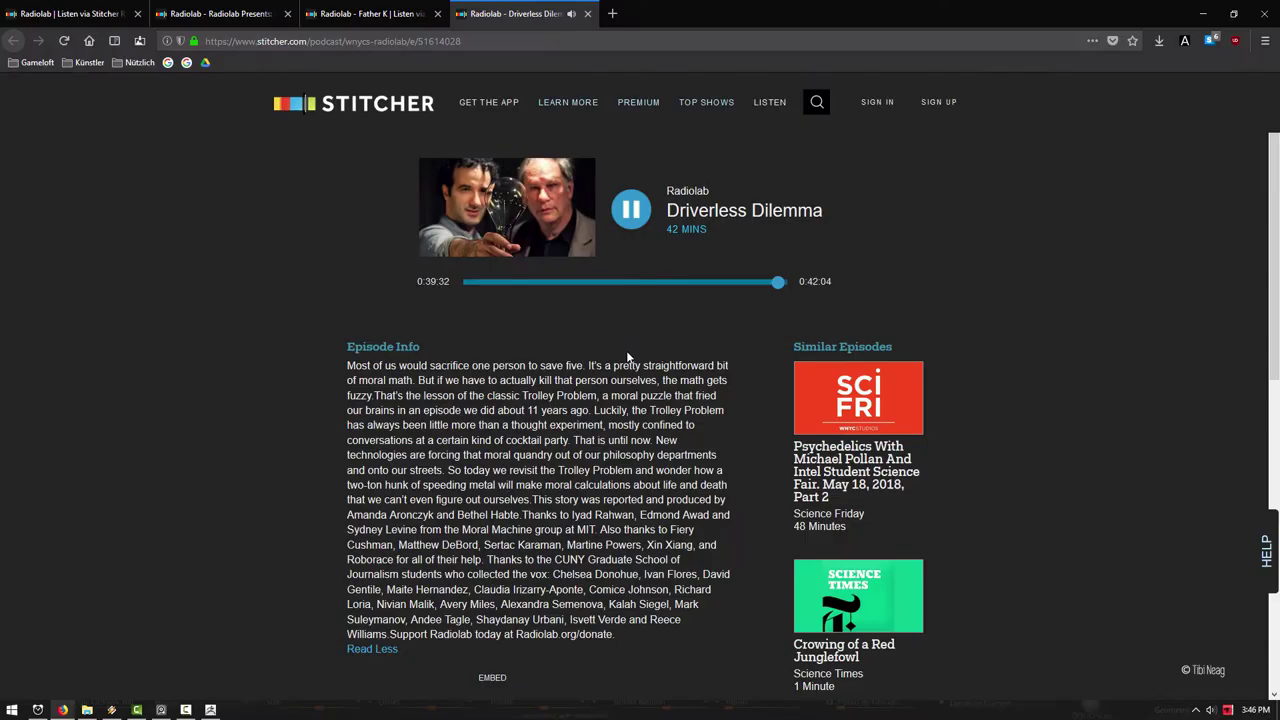
key("alt+Tab")
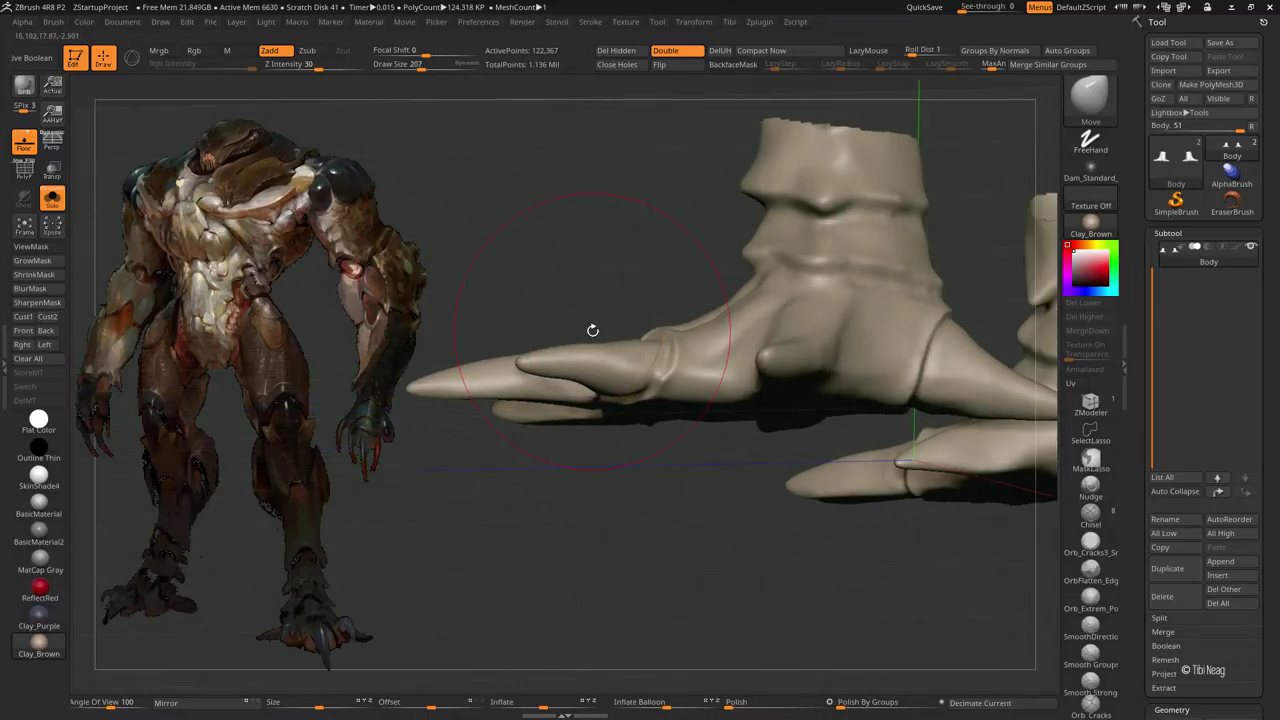
- Turn on perspective and build up clay on the foot's underside
left_click_drag(641, 356, 591, 329)
left_click(60, 148)
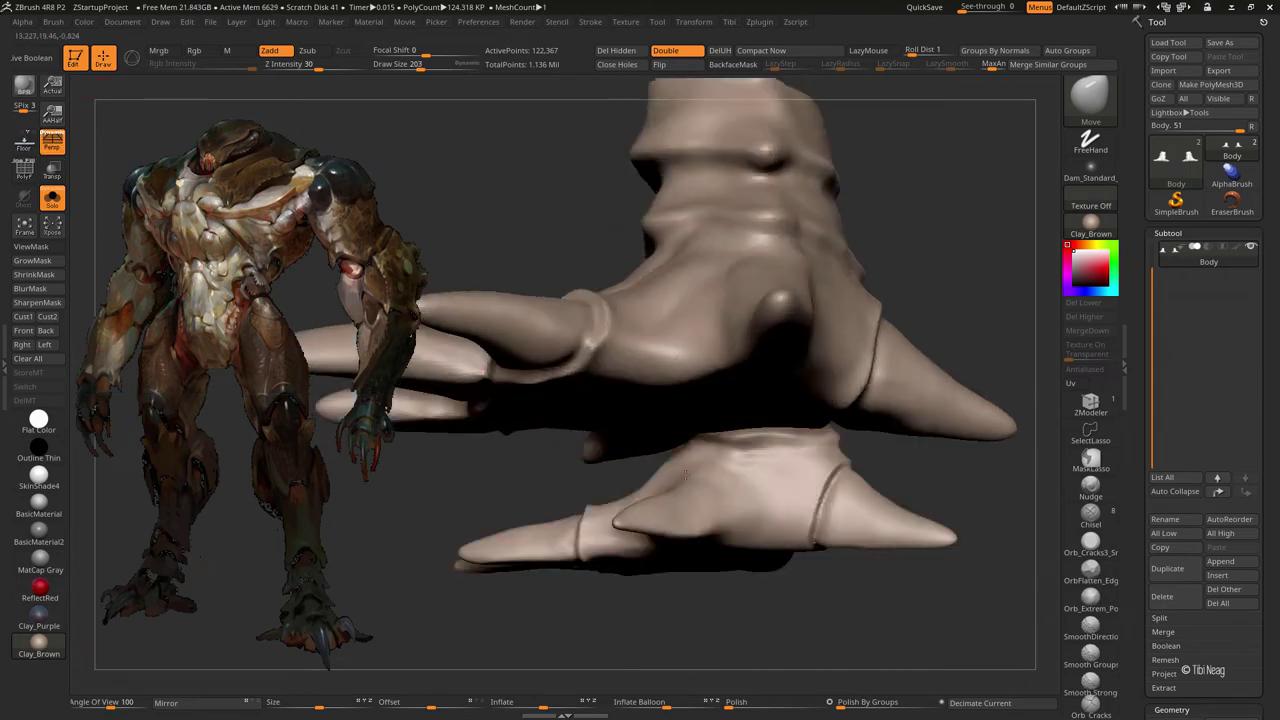
mouse_move(600, 500)
left_mouse_down()
mouse_move(729, 380)
mouse_move(760, 300)
left_mouse_up()
left_click_drag(810, 400, 813, 295)
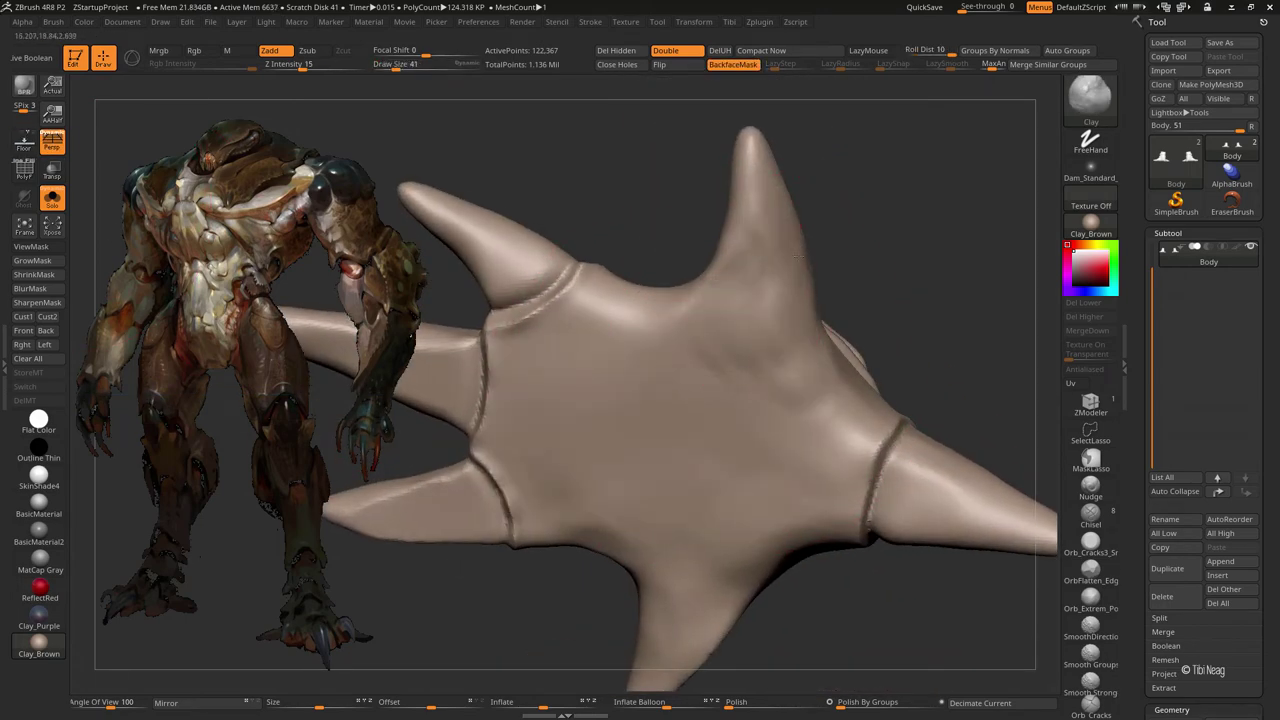
mouse_move(813, 295)
right_mouse_down()
mouse_move(757, 257)
mouse_move(655, 366)
right_mouse_up()
- Choose Alpha 51 as the brush alpha and view the feet from the side
left_click(1090, 170)
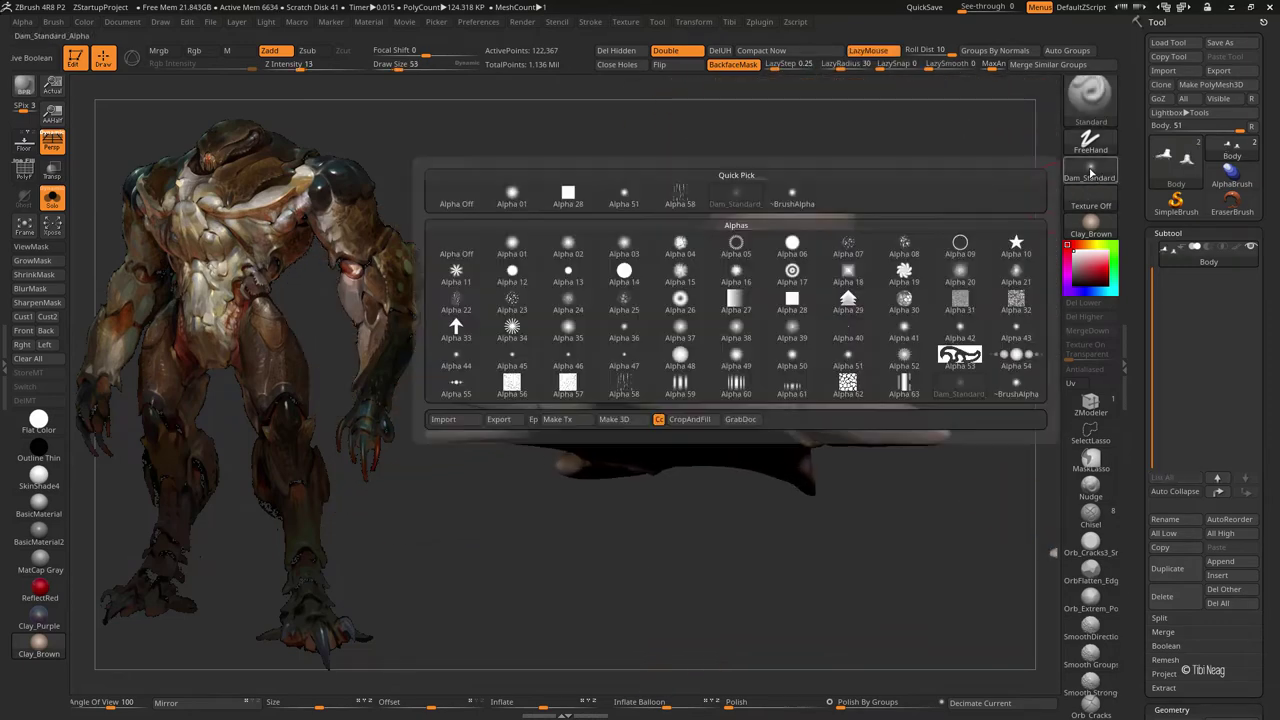
left_click(826, 368)
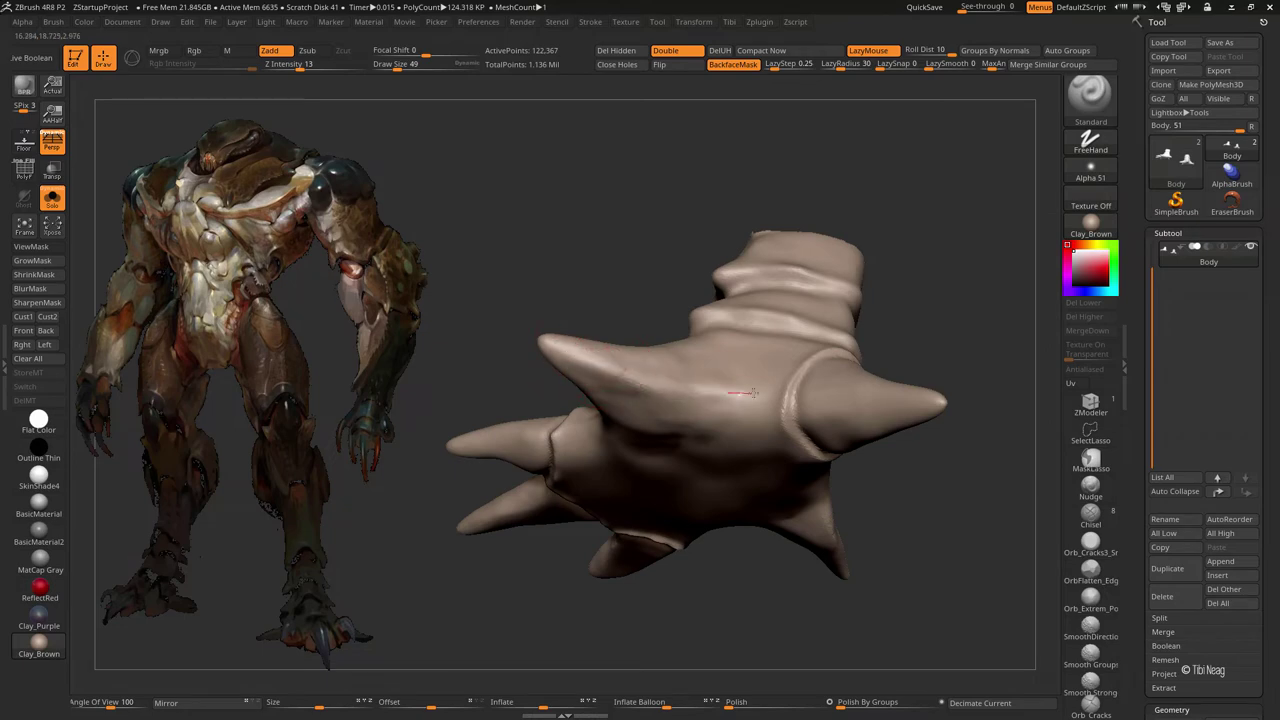
mouse_move(708, 447)
right_mouse_down()
mouse_move(772, 506)
mouse_move(597, 300)
mouse_move(771, 463)
mouse_move(802, 454)
right_mouse_up()
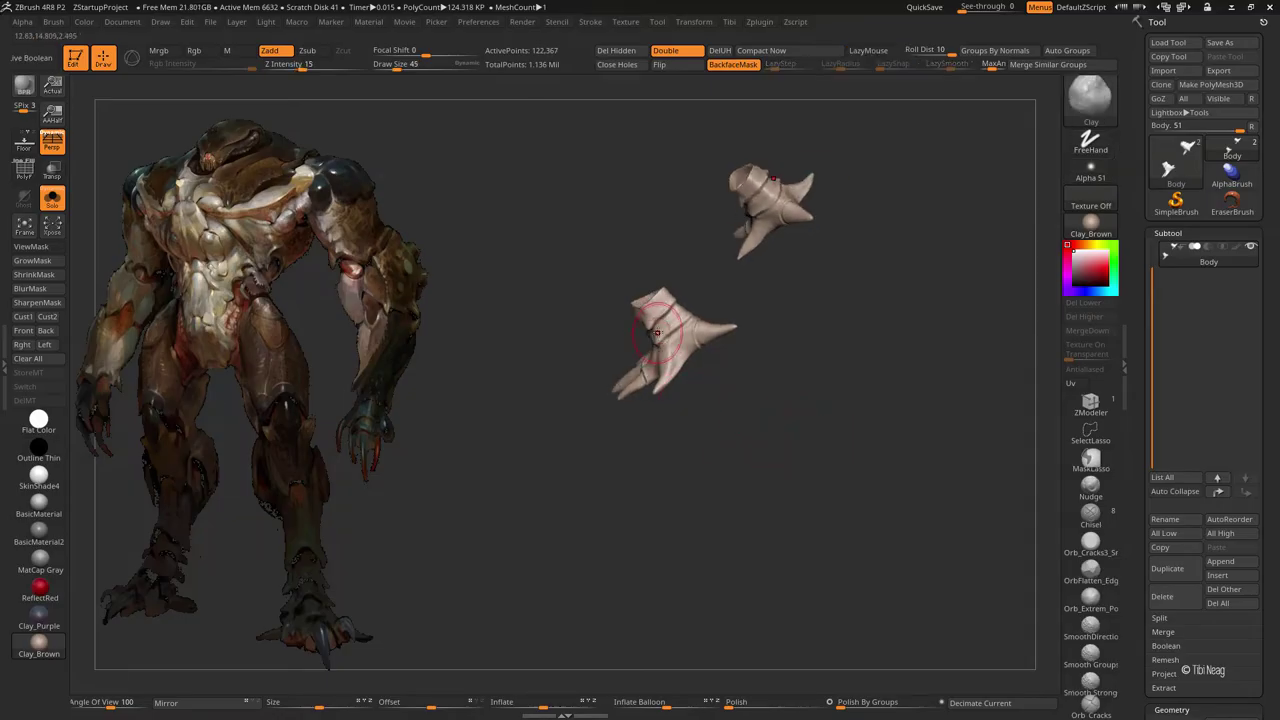
- Frame the foot and build clay mass at the toe bases, smoothing as needed
key("f")
mouse_move(770, 440)
right_mouse_down()
mouse_move(748, 461)
mouse_move(803, 606)
mouse_move(789, 540)
mouse_move(717, 472)
mouse_move(801, 470)
mouse_move(651, 468)
mouse_move(685, 489)
right_mouse_up()
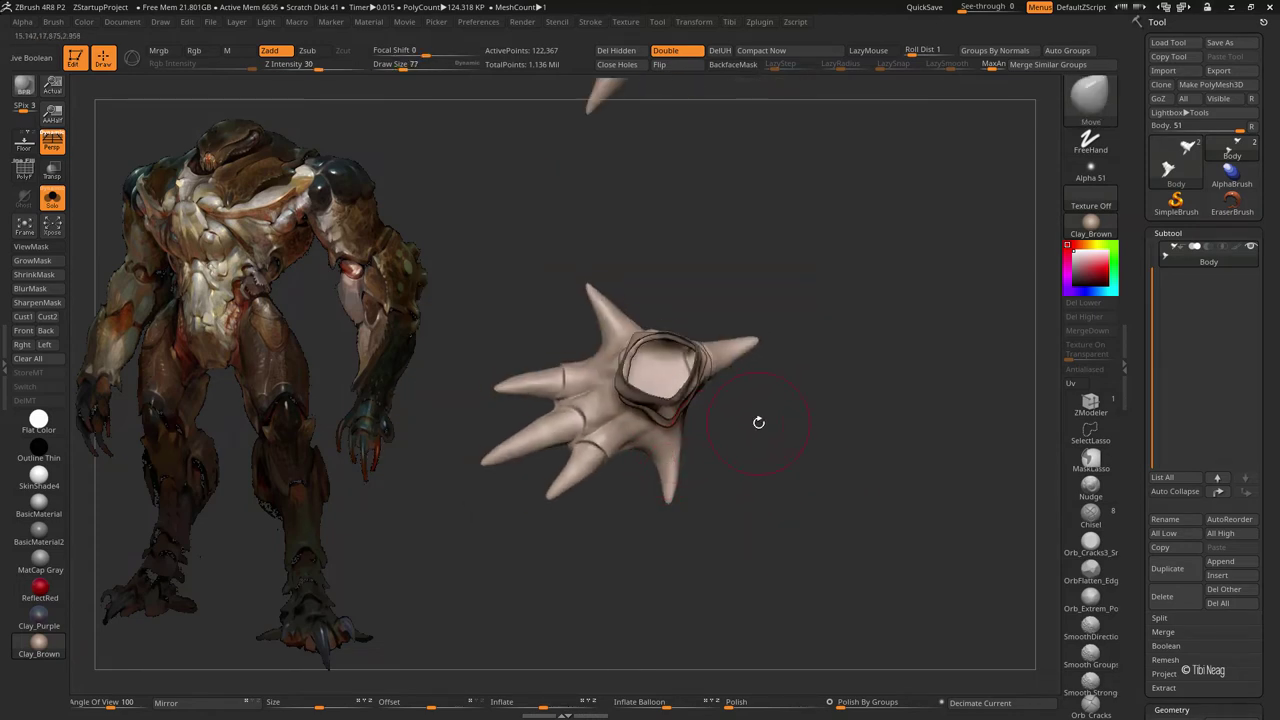
mouse_move(758, 422)
right_mouse_down()
mouse_move(566, 223)
mouse_move(643, 228)
mouse_move(700, 206)
mouse_move(740, 298)
right_mouse_up()
key("b")
key("s")
key("t")
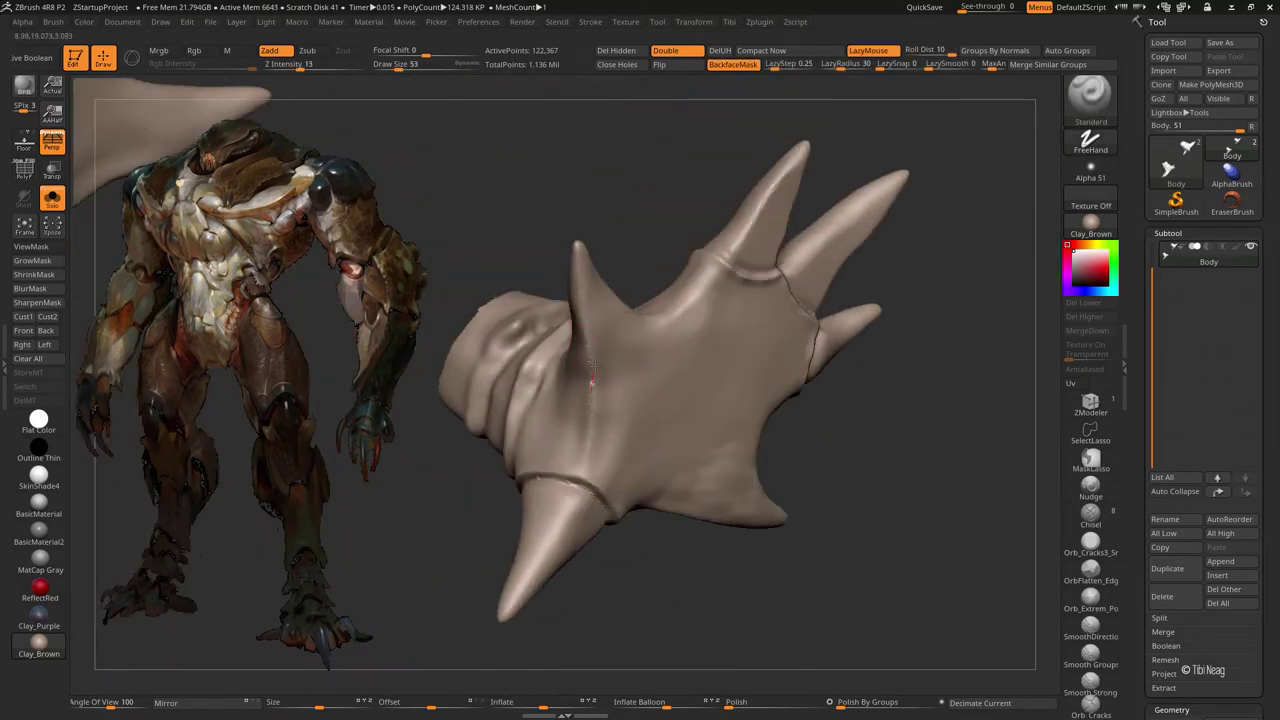
key("b")
key("c")
key("l")
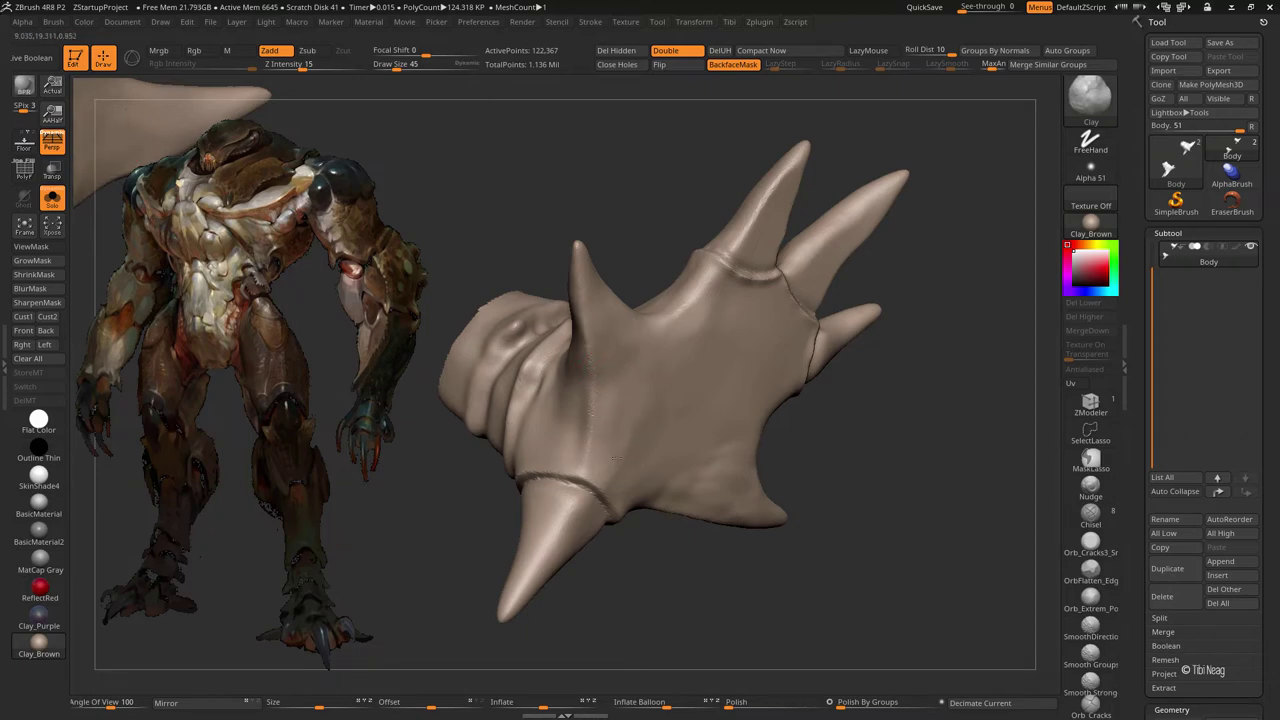
key("shift")
mouse_move(726, 468)
left_mouse_down()
mouse_move(726, 580)
mouse_move(779, 591)
mouse_move(611, 514)
left_mouse_up()
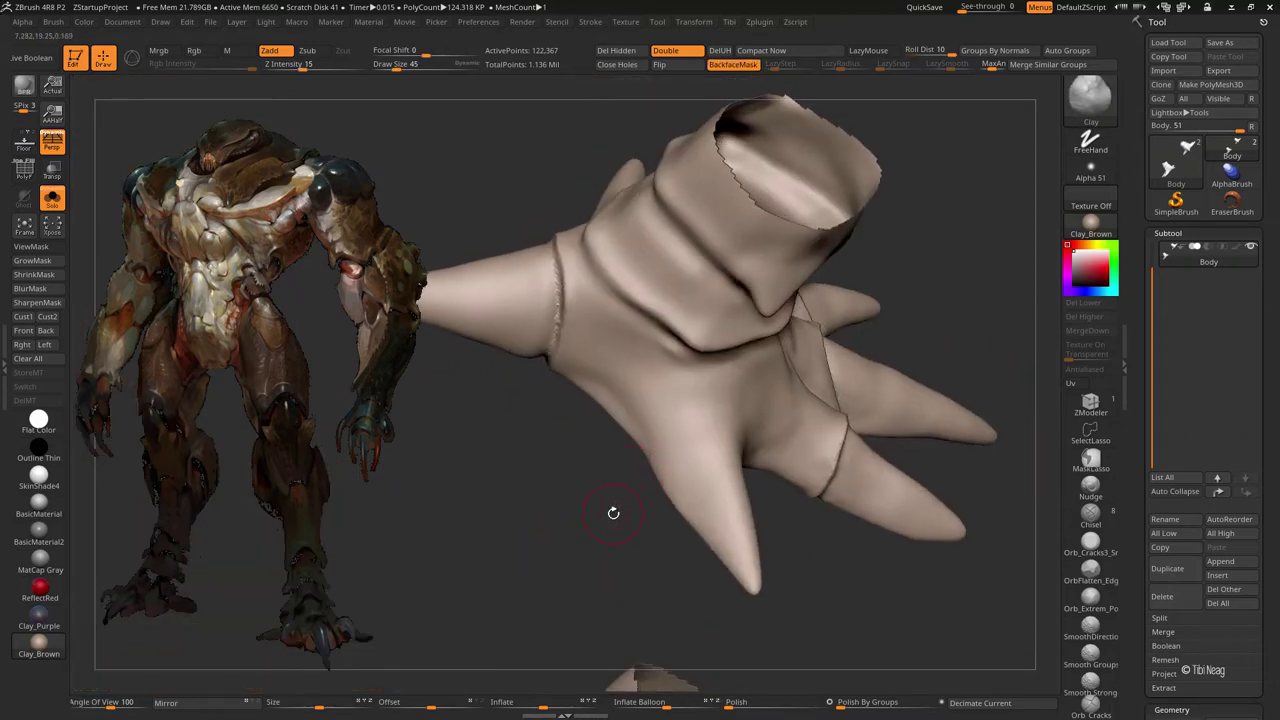
- Reshape the toes with Move and add more clay knuckle mass
key("b")
key("m")
key("v")
key("b")
key("c")
key("l")
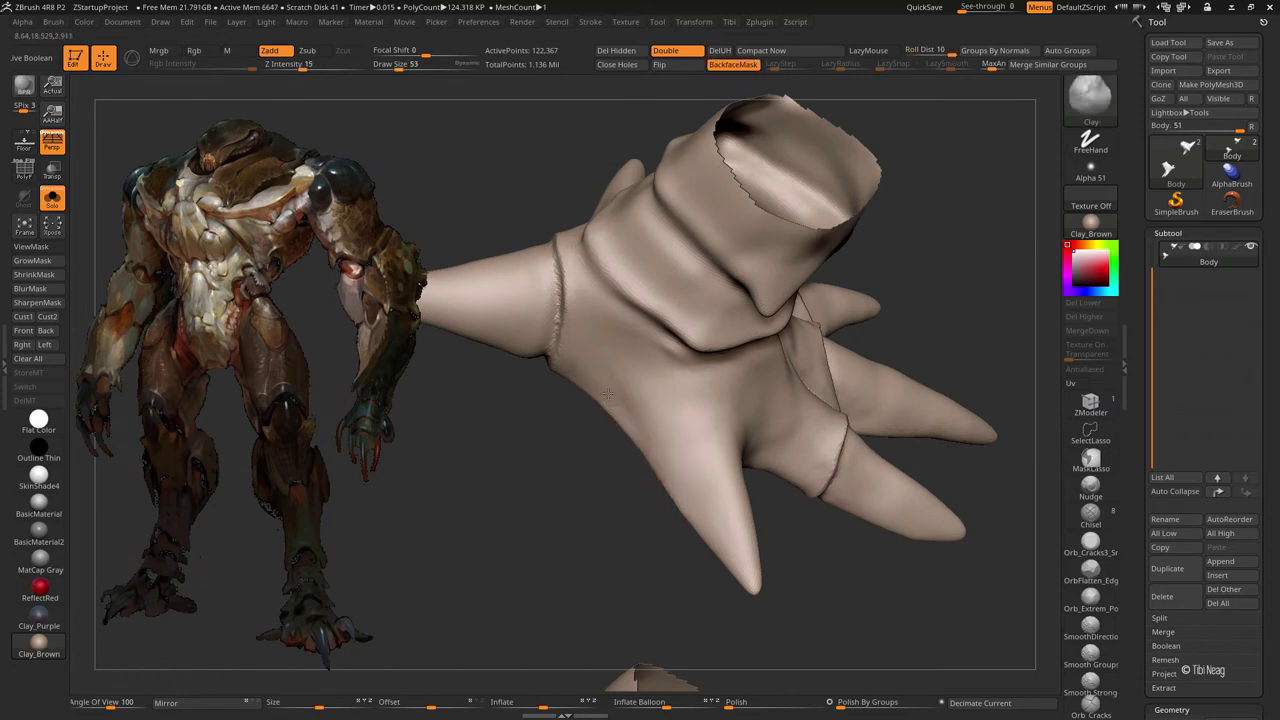
mouse_move(586, 451)
left_mouse_down()
mouse_move(569, 454)
mouse_move(491, 206)
mouse_move(563, 220)
left_mouse_up()
- Carve sharper DamStandard creases along the stacked ankle bands
key("b")
key("d")
key("s")
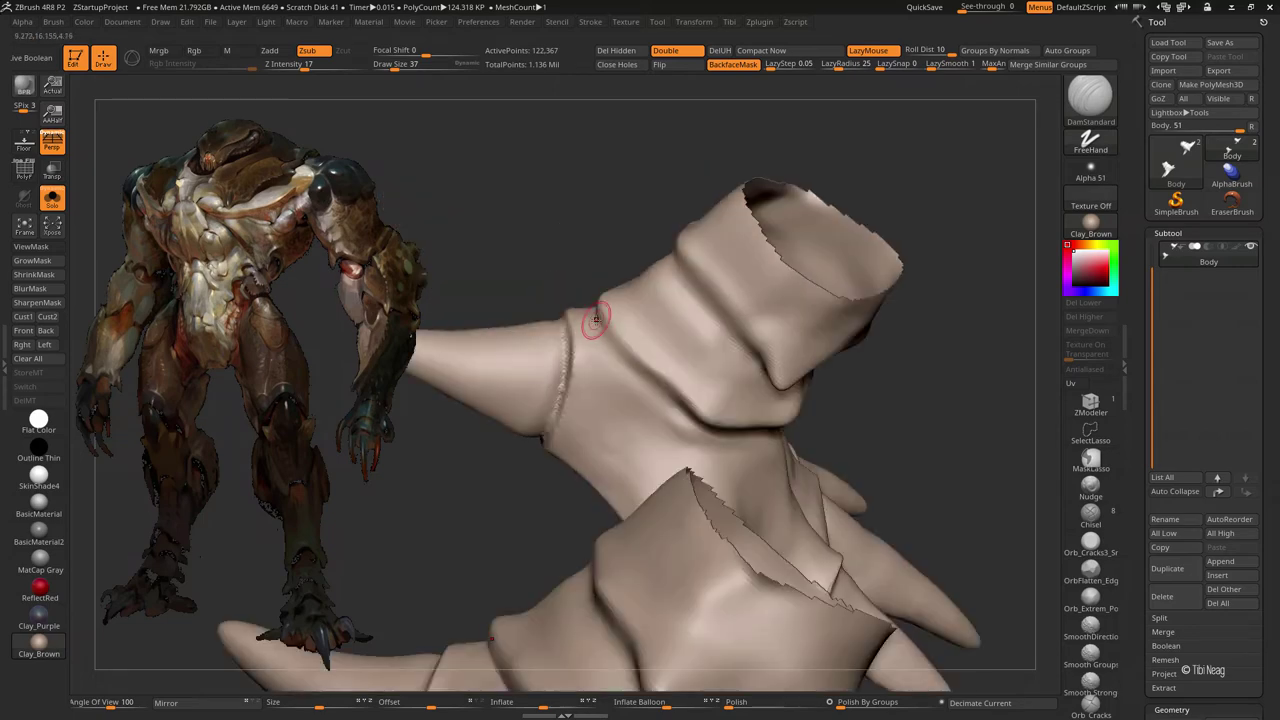
mouse_move(900, 374)
left_mouse_down()
mouse_move(971, 374)
mouse_move(940, 294)
mouse_move(720, 563)
mouse_move(628, 457)
left_mouse_up()
- Add further clay mass to the foot while orbiting around to a front view of the toes
key("b")
key("c")
key("l")
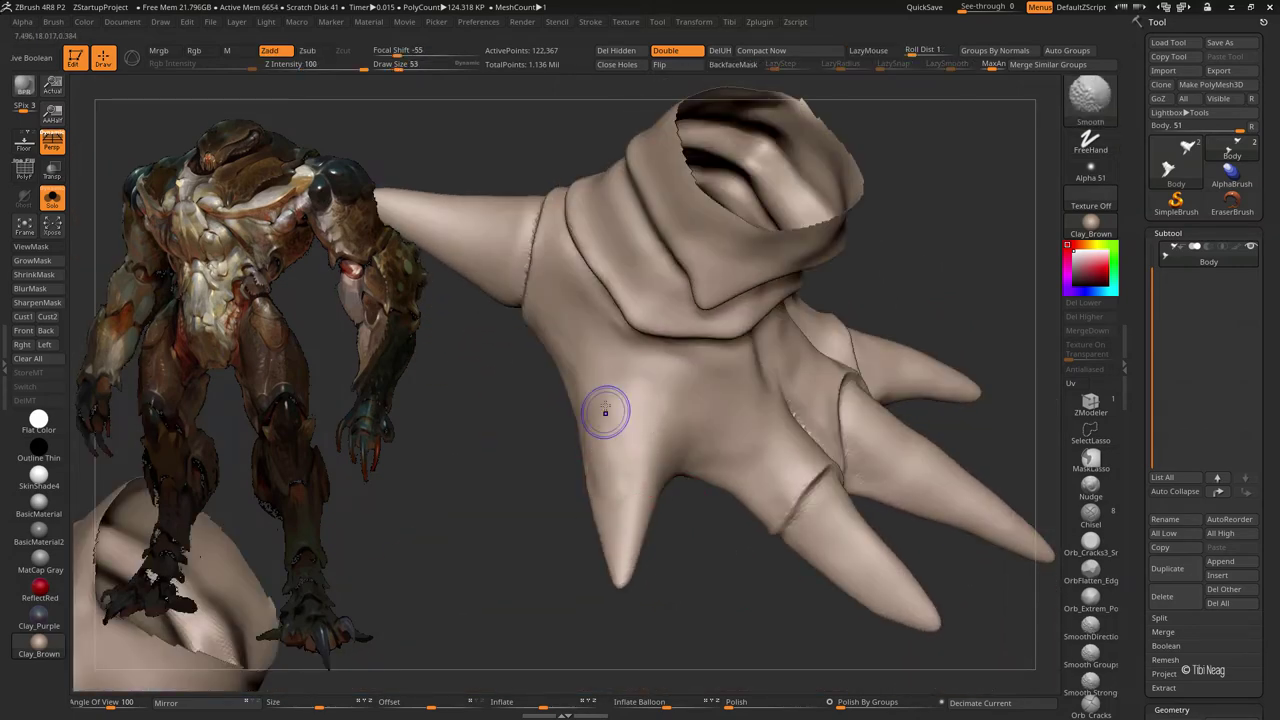
mouse_move(700, 520)
left_mouse_down()
mouse_move(735, 553)
mouse_move(778, 376)
mouse_move(906, 237)
left_mouse_up()
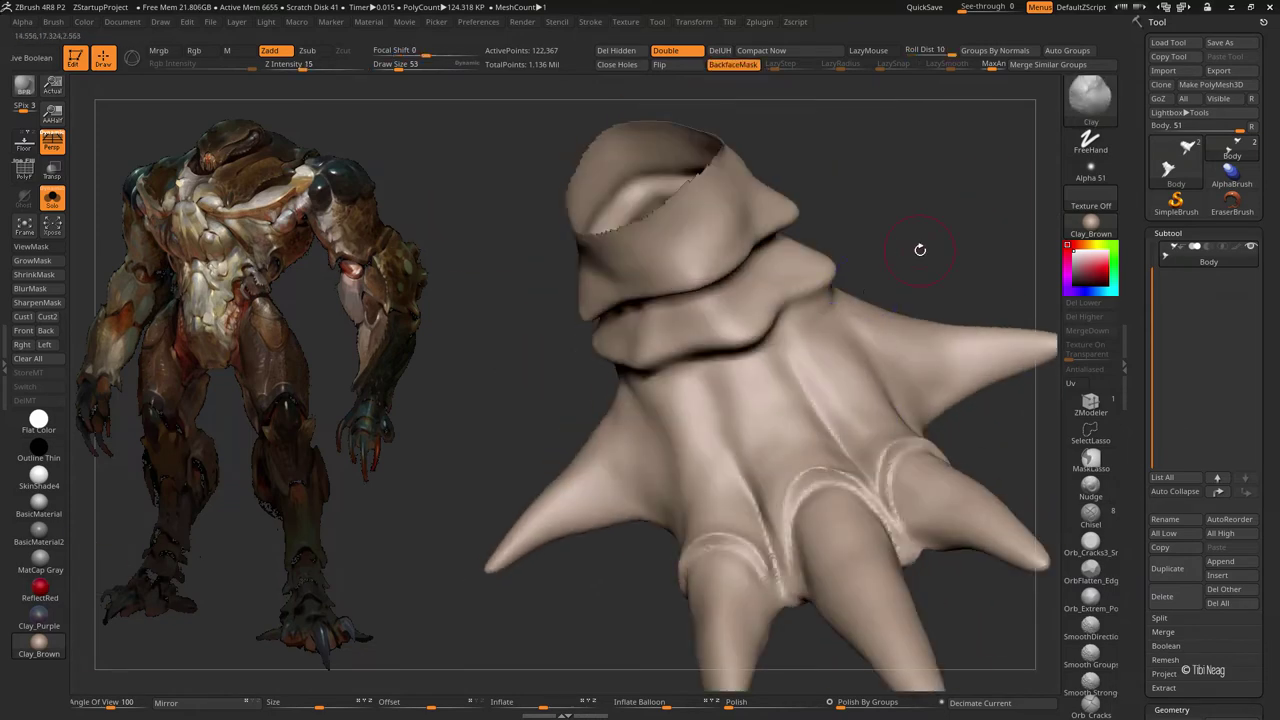
left_click_drag(920, 249, 789, 337)
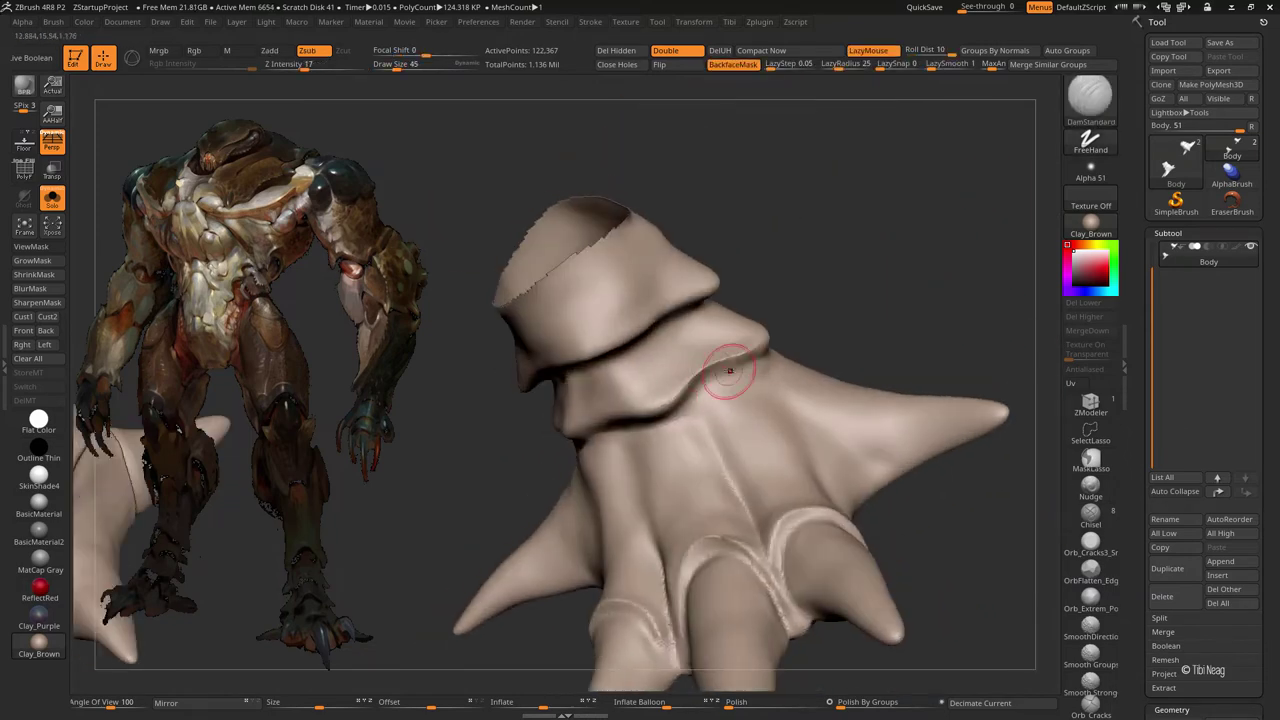
right_click_drag(734, 371, 721, 378)
mouse_move(659, 413)
right_mouse_down()
mouse_move(657, 391)
mouse_move(634, 429)
mouse_move(548, 428)
mouse_move(600, 423)
right_mouse_up()
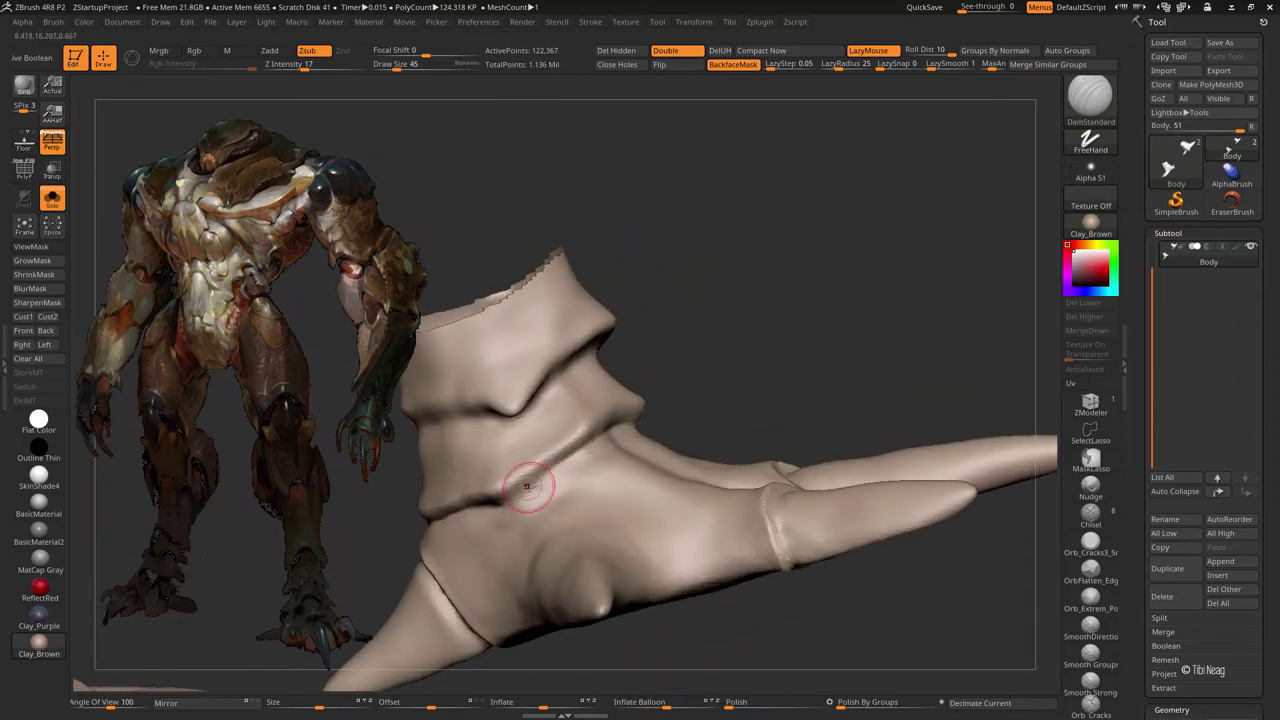
mouse_move(733, 345)
right_mouse_down()
mouse_move(452, 494)
mouse_move(569, 427)
right_mouse_up()
right_click_drag(642, 383, 668, 383)
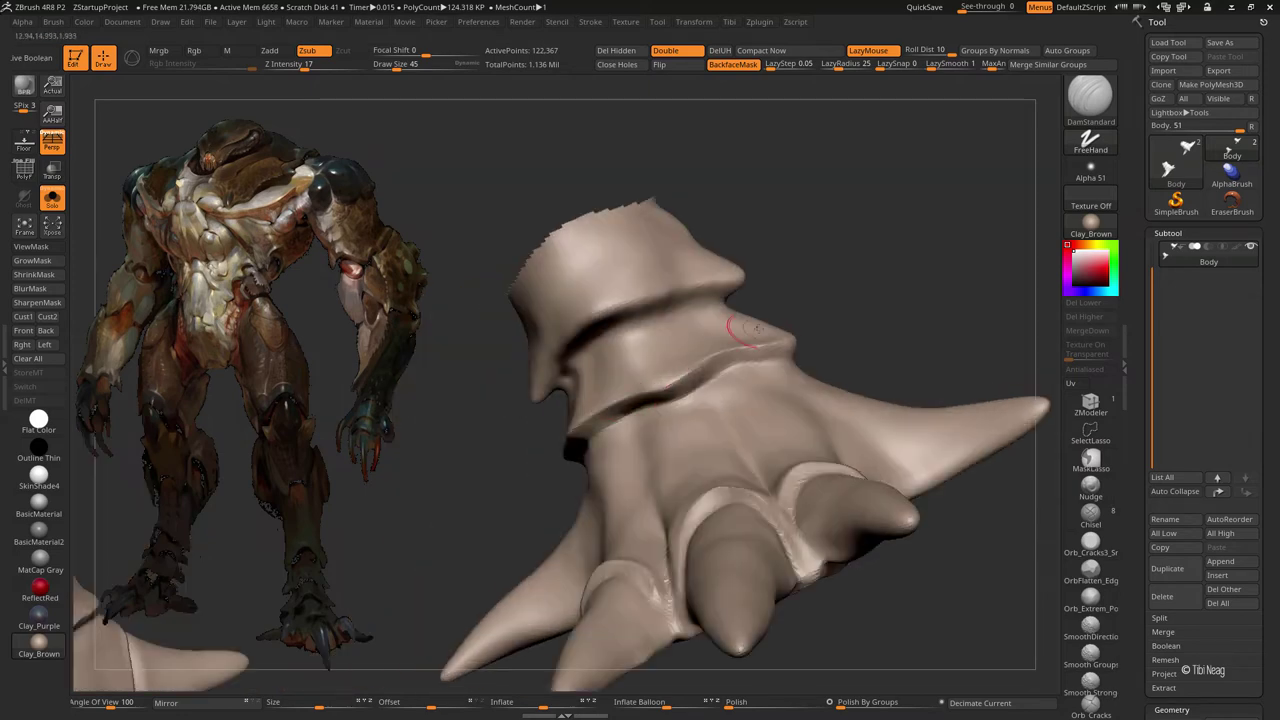
mouse_move(745, 330)
right_mouse_down()
mouse_move(963, 251)
mouse_move(747, 383)
mouse_move(854, 371)
mouse_move(862, 310)
right_mouse_up()
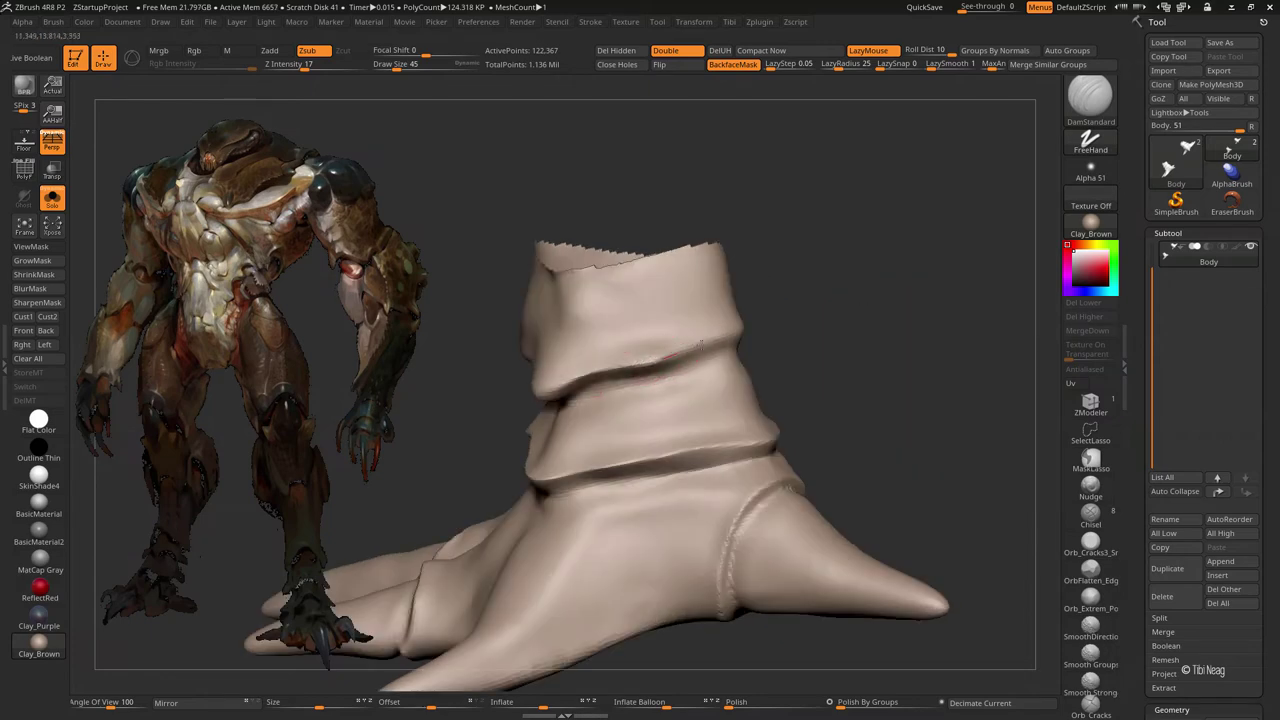
mouse_move(553, 386)
right_mouse_down()
mouse_move(737, 260)
mouse_move(842, 273)
mouse_move(854, 291)
mouse_move(834, 294)
mouse_move(860, 294)
right_mouse_up()
- Reshape the foot's side around its spike with the Move brush
mouse_move(681, 412)
right_mouse_down()
mouse_move(591, 420)
mouse_move(766, 322)
right_mouse_up()
key("b")
key("m")
key("v")
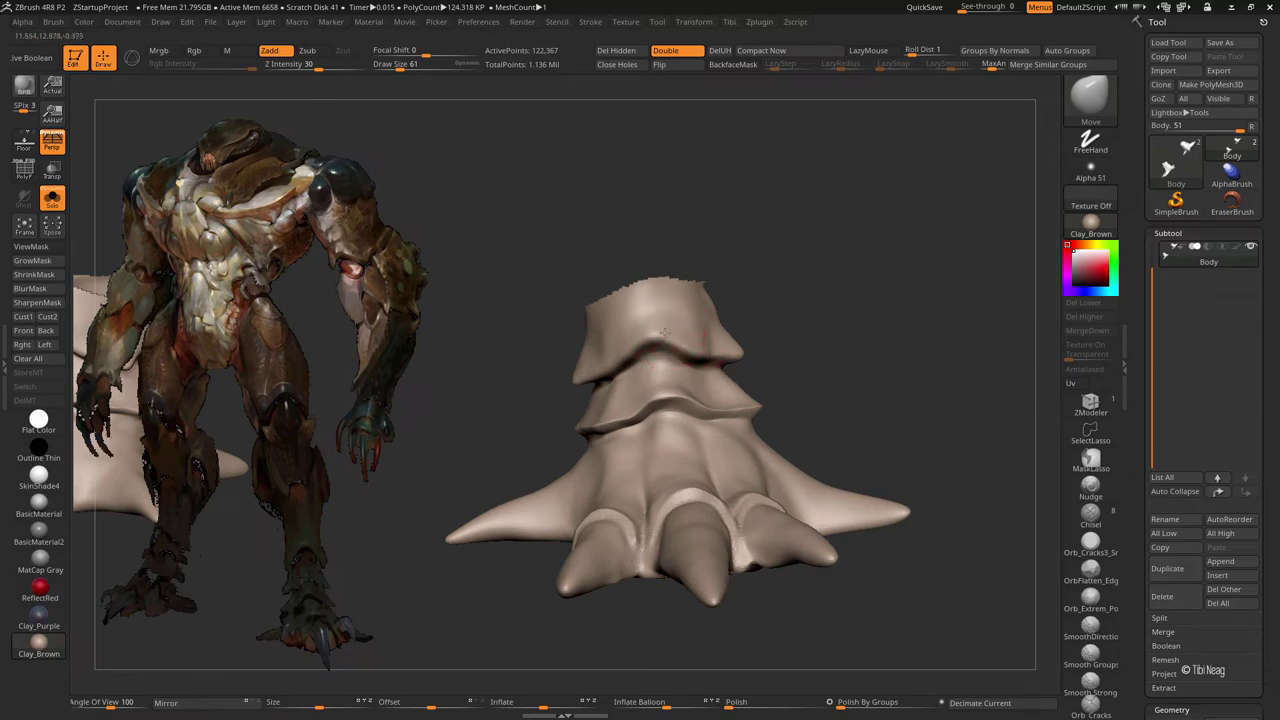
mouse_move(671, 429)
right_mouse_down()
mouse_move(733, 413)
mouse_move(543, 457)
mouse_move(563, 423)
right_mouse_up()
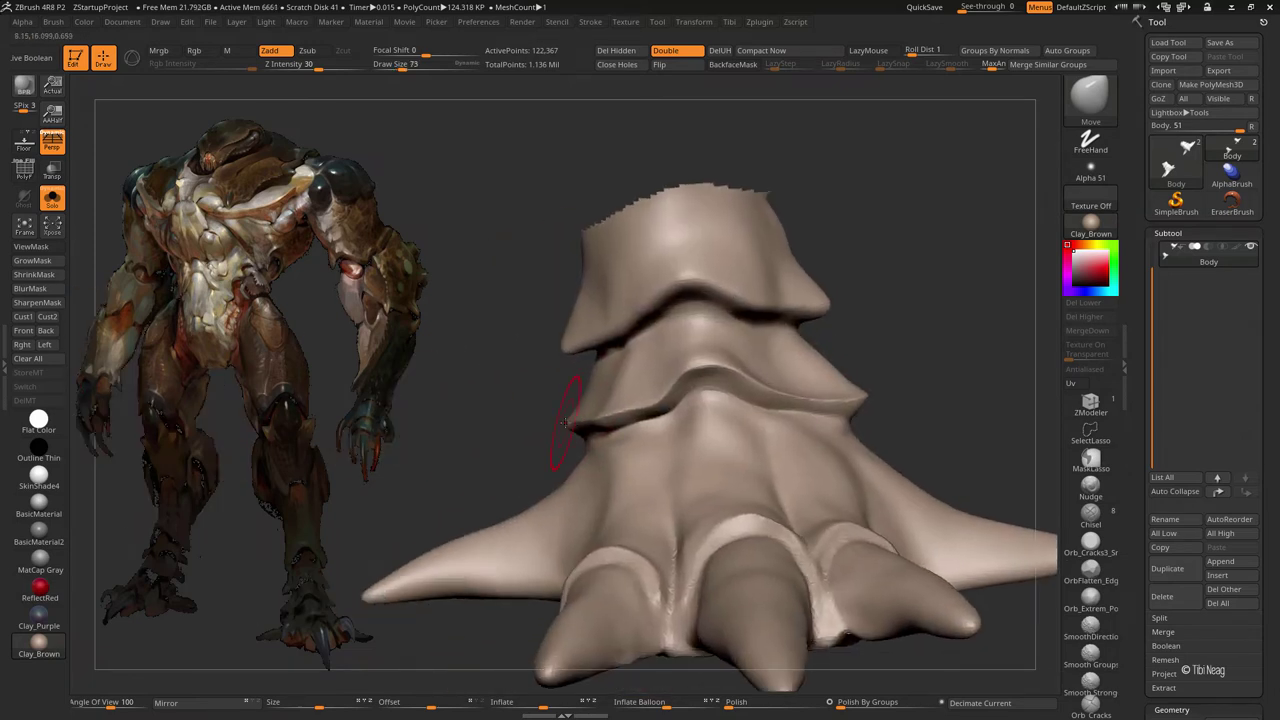
mouse_move(861, 404)
right_mouse_down("alt")
mouse_move(814, 251)
mouse_move(962, 262)
mouse_move(934, 311)
mouse_move(954, 337)
mouse_move(881, 450)
mouse_move(900, 370)
mouse_move(942, 309)
right_mouse_up("alt")
right_click_drag(610, 432, 724, 520, "alt")
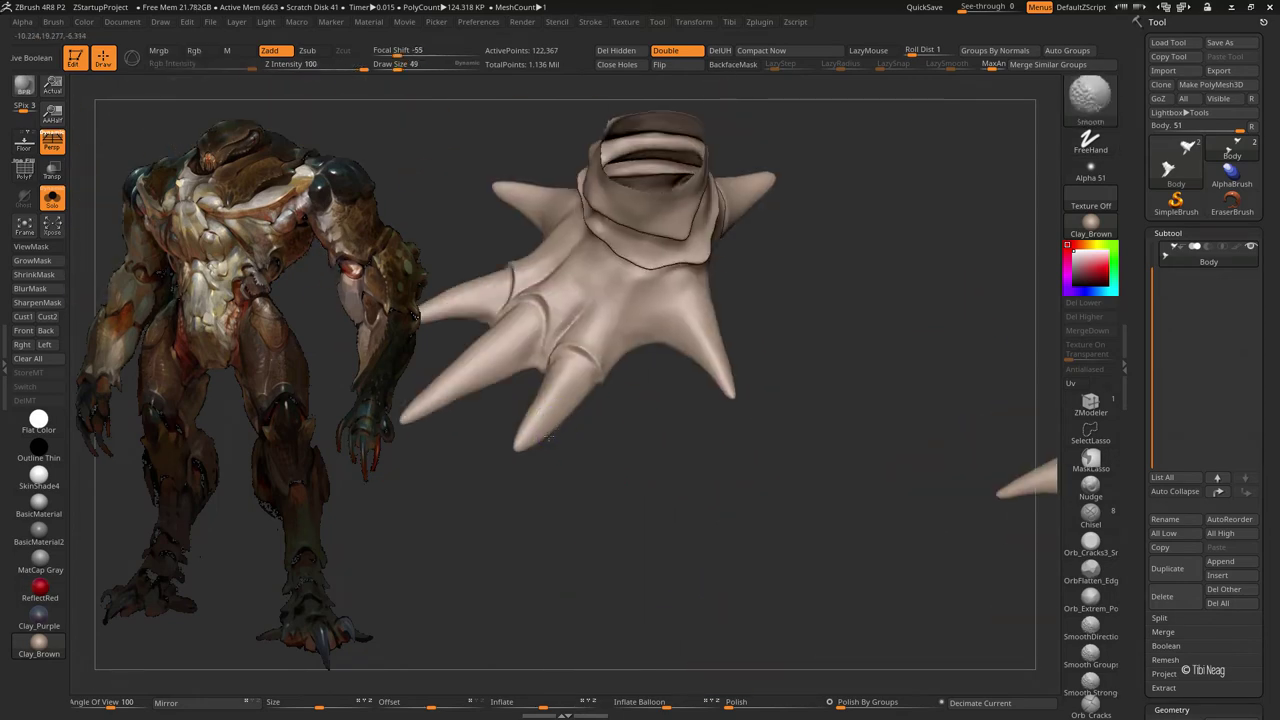
mouse_move(597, 509)
right_mouse_down()
mouse_move(668, 480)
mouse_move(722, 394)
right_mouse_up()
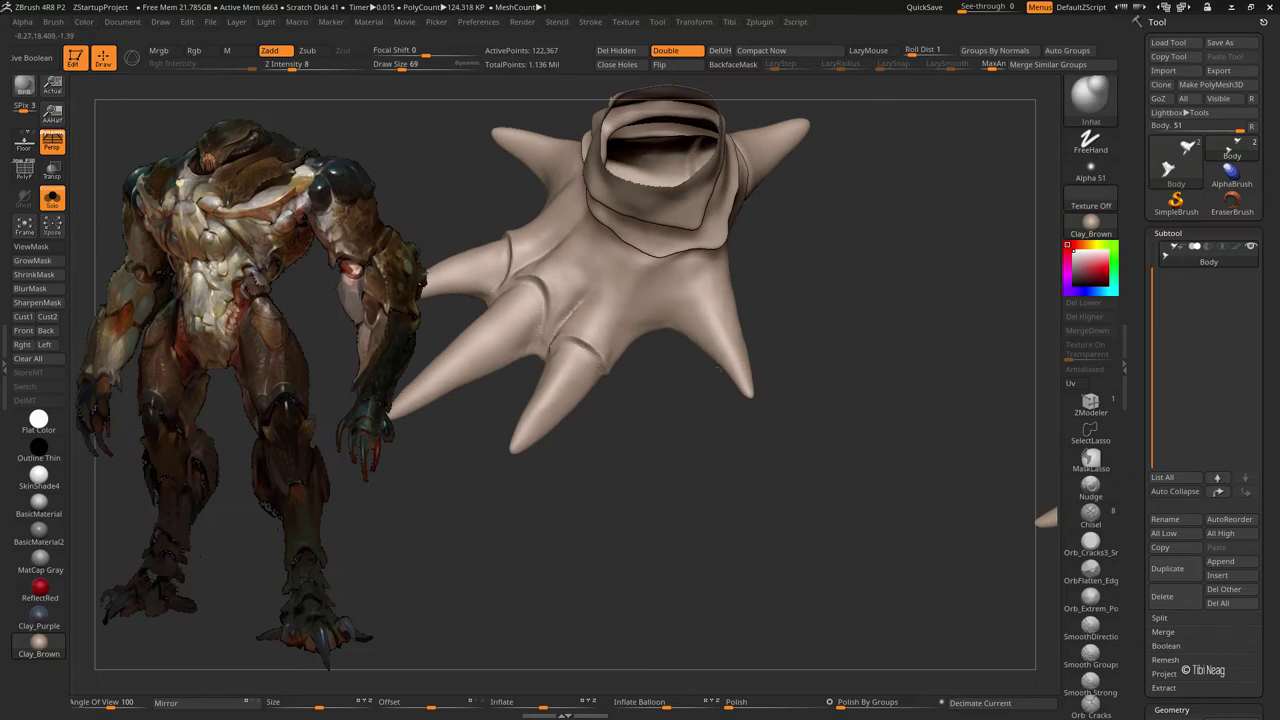
right_click_drag(853, 236, 834, 327)
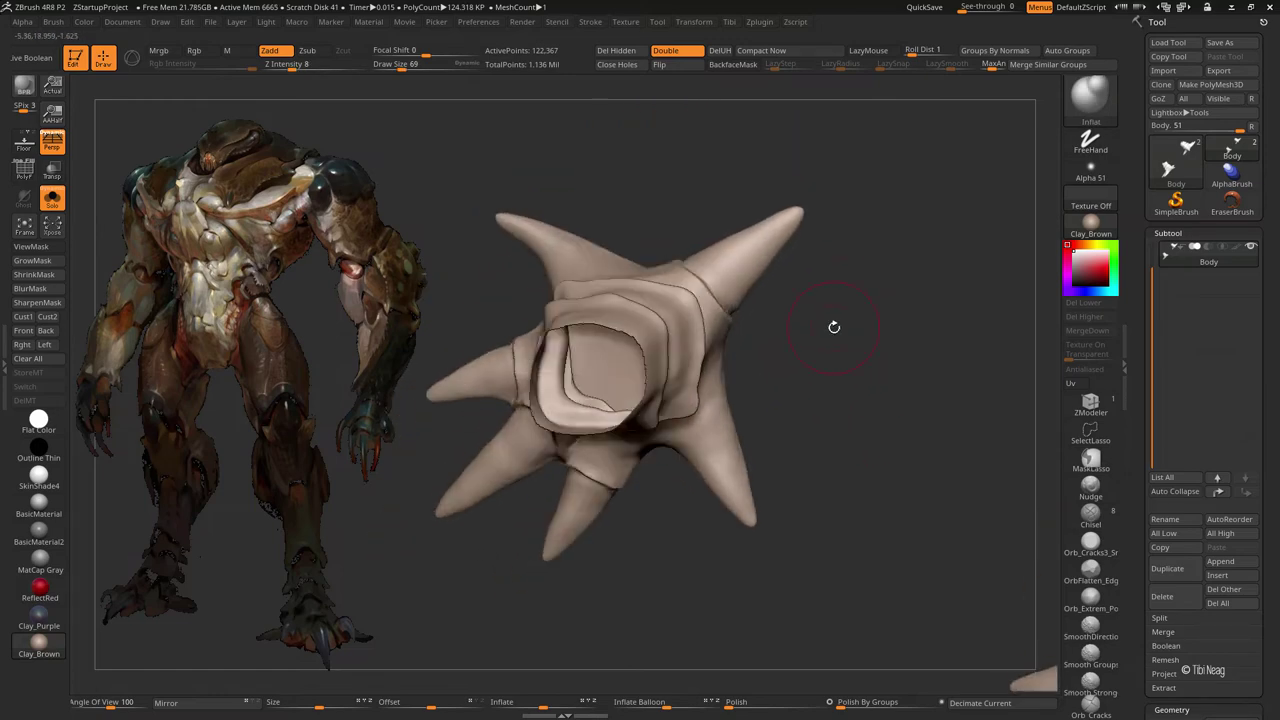
mouse_move(706, 283)
right_mouse_down()
mouse_move(866, 449)
mouse_move(780, 406)
mouse_move(608, 366)
mouse_move(648, 460)
right_mouse_up()
- Carve creases between the toe bases with DamStandard using the Dam_Standard alpha
key("b")
key("d")
key("s")
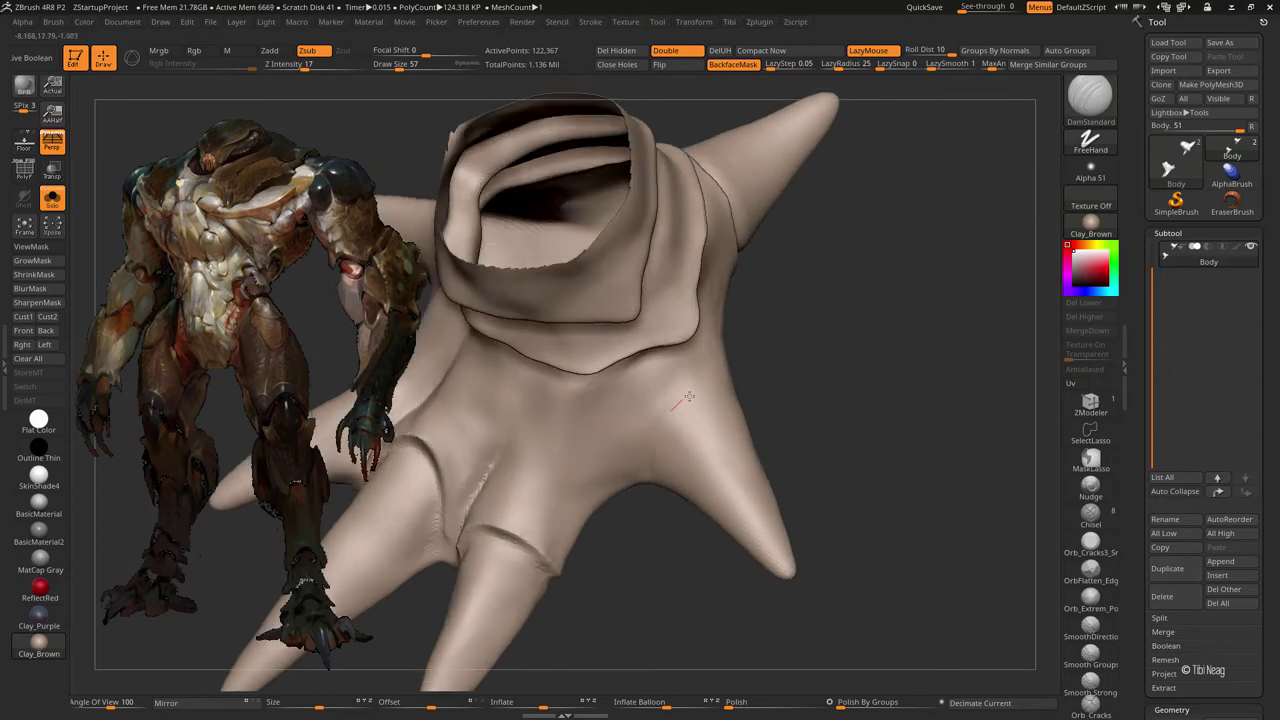
mouse_move(677, 417)
right_mouse_down()
mouse_move(777, 369)
mouse_move(806, 378)
mouse_move(903, 473)
mouse_move(852, 236)
mouse_move(751, 363)
mouse_move(877, 489)
mouse_move(934, 368)
mouse_move(704, 377)
right_mouse_up()
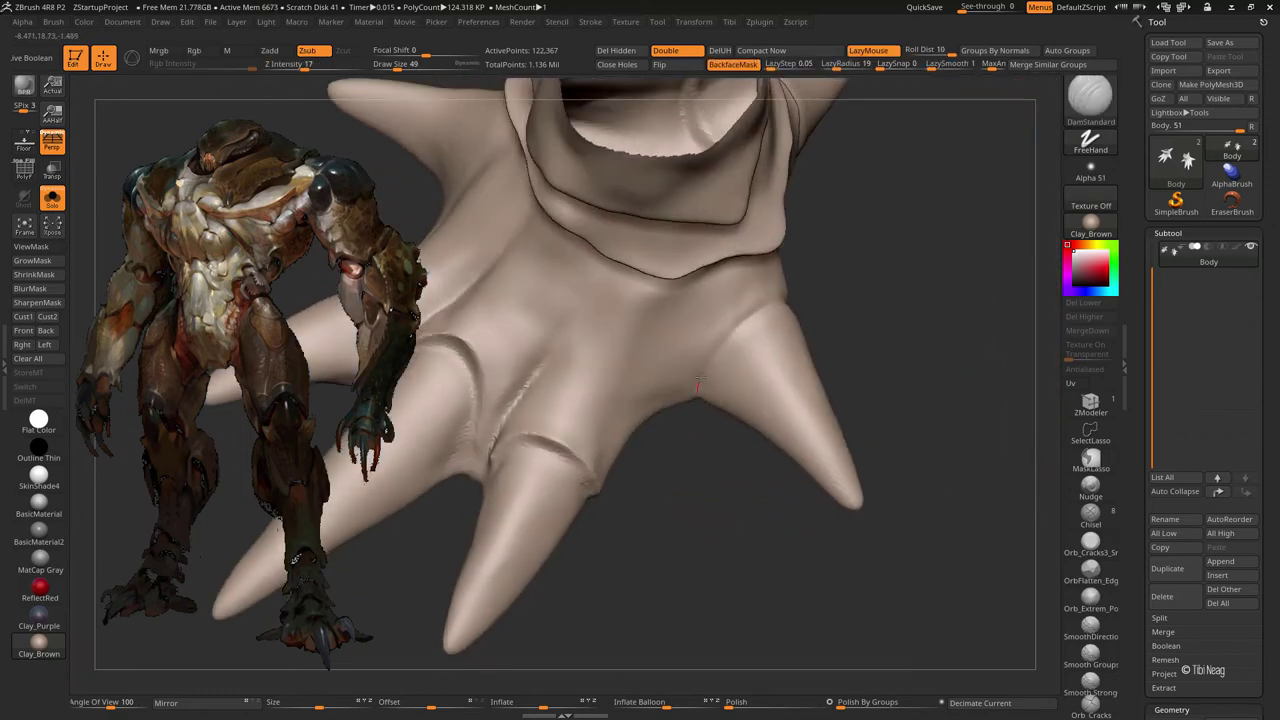
right_click_drag(812, 301, 682, 397)
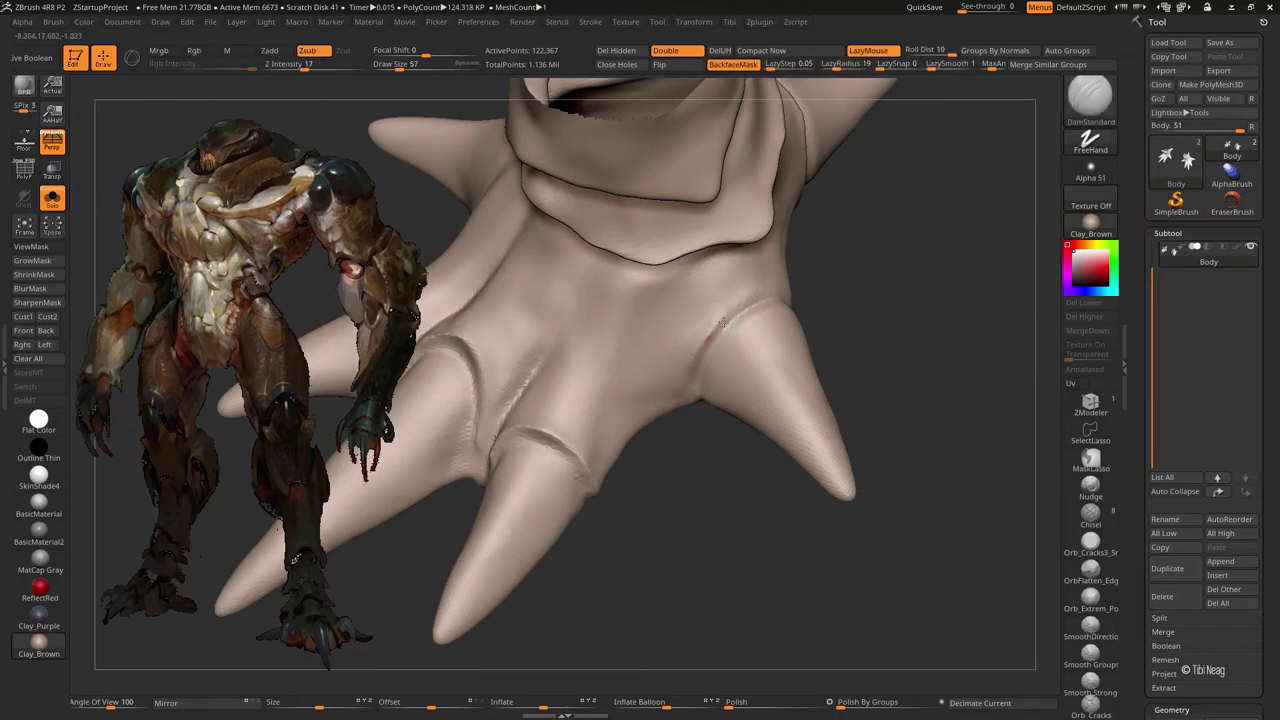
left_click(1090, 165)
left_click(849, 329)
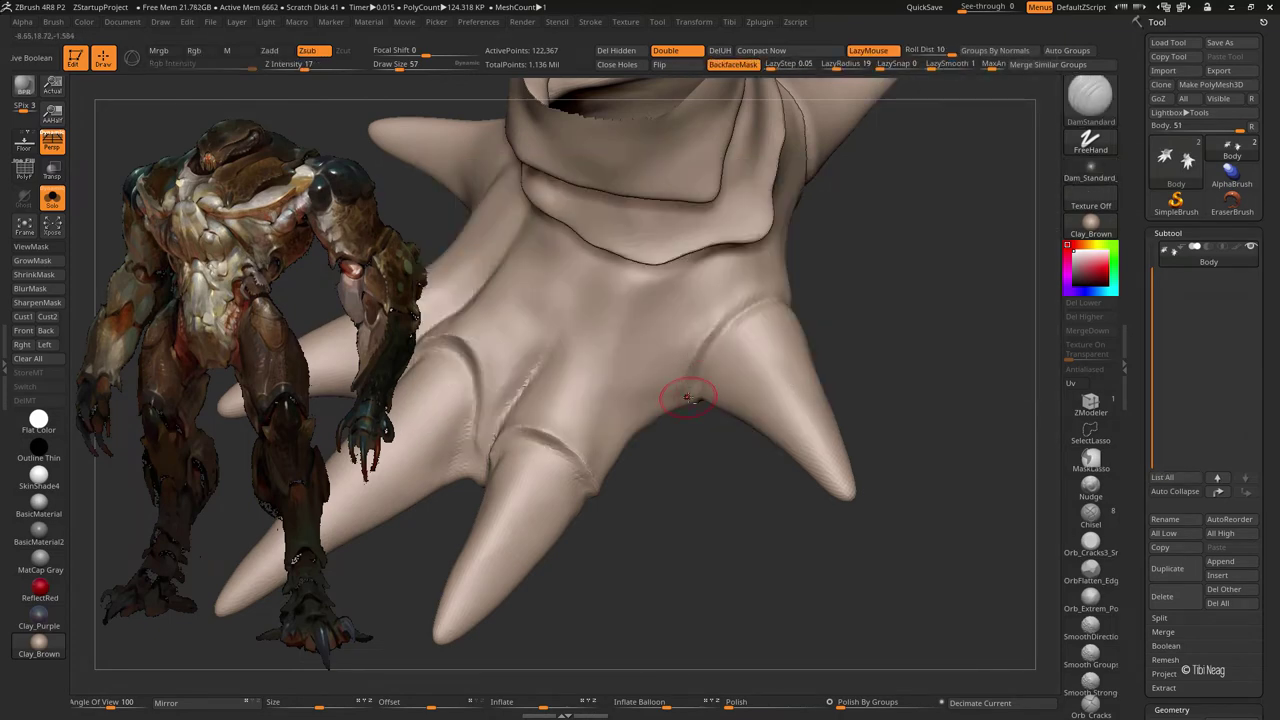
mouse_move(820, 278)
right_mouse_down()
mouse_move(906, 297)
mouse_move(663, 362)
right_mouse_up()
mouse_move(745, 333)
right_mouse_down("ctrl")
mouse_move(802, 554)
mouse_move(524, 440)
mouse_move(521, 451)
mouse_move(471, 449)
mouse_move(491, 463)
mouse_move(560, 430)
mouse_move(566, 449)
mouse_move(506, 463)
mouse_move(494, 500)
mouse_move(478, 438)
mouse_move(437, 506)
mouse_move(643, 546)
right_mouse_up("ctrl")
key("b")
key("m")
key("v")
- Smooth the foot's front, sole and sides with Shift-smoothing strokes
mouse_move(661, 478)
right_mouse_down()
mouse_move(543, 486)
mouse_move(561, 523)
right_mouse_up()
key("shift")
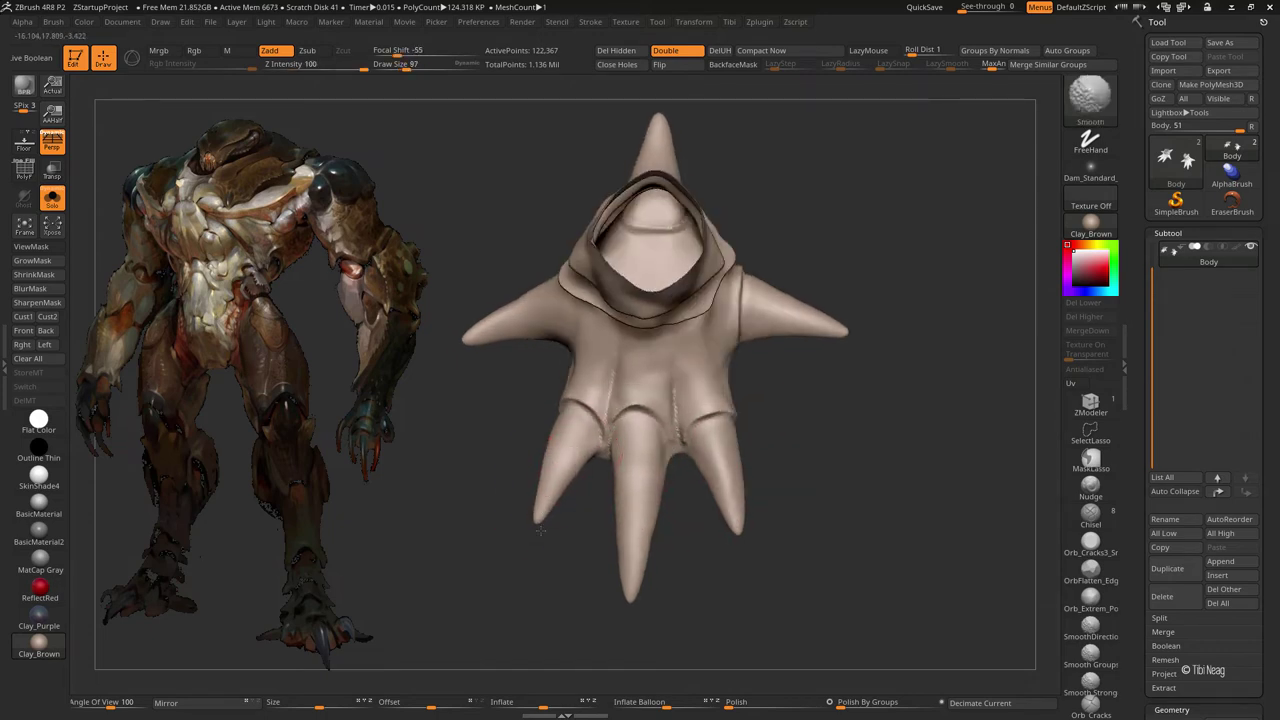
right_click_drag(749, 571, 834, 463, "shift")
mouse_move(571, 337)
right_mouse_down()
mouse_move(571, 382)
mouse_move(597, 447)
mouse_move(622, 419)
mouse_move(615, 372)
mouse_move(578, 388)
mouse_move(523, 327)
right_mouse_up()
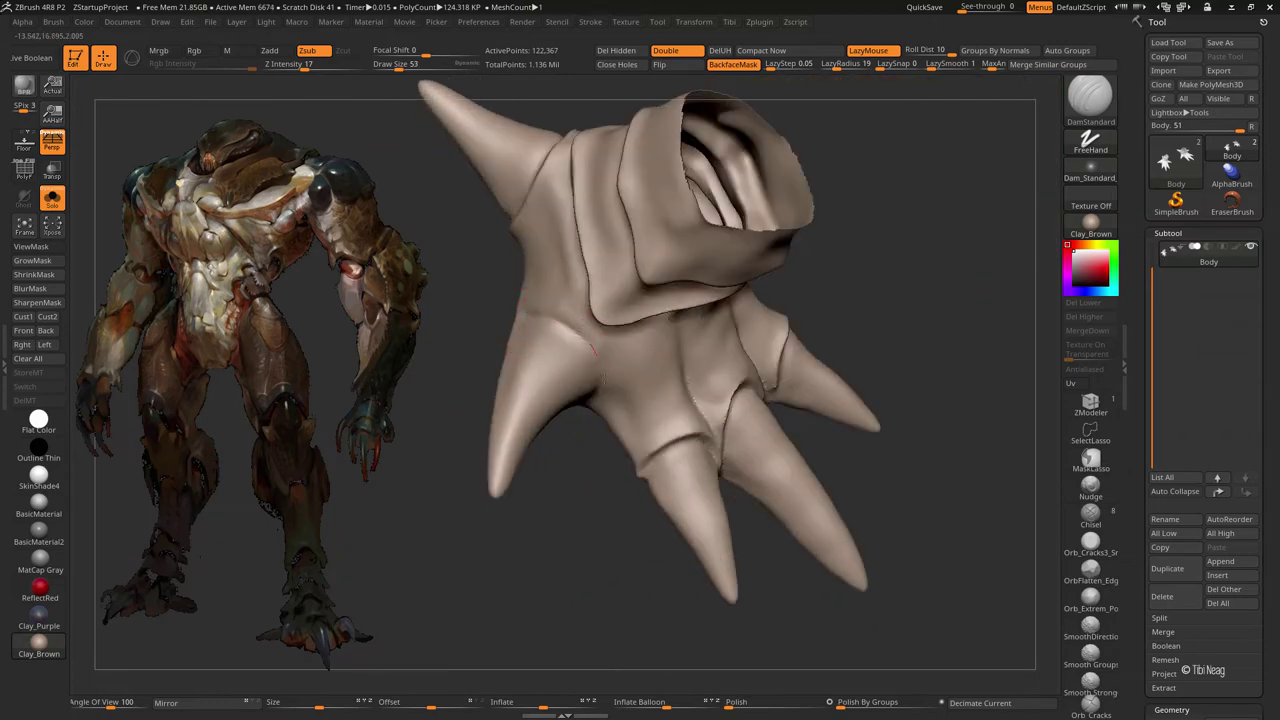
mouse_move(600, 378)
right_mouse_down()
mouse_move(572, 352)
mouse_move(588, 377)
mouse_move(600, 297)
mouse_move(589, 428)
right_mouse_up()
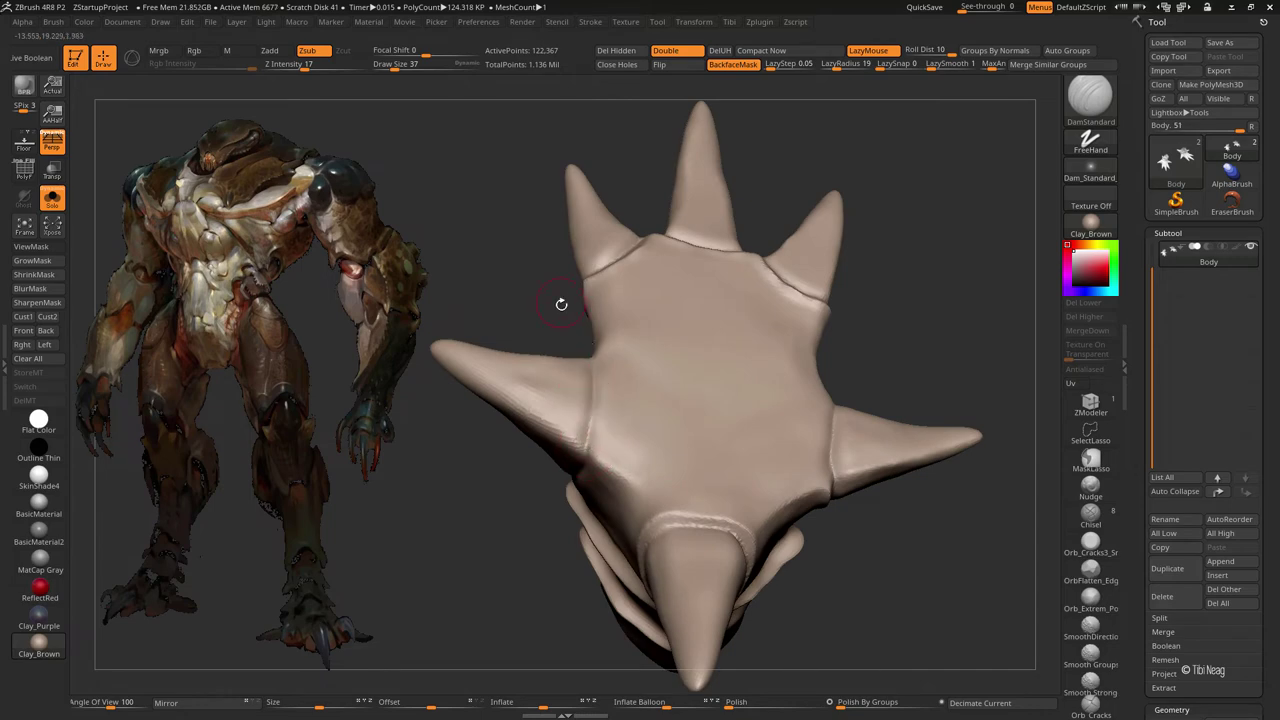
mouse_move(561, 304)
right_mouse_down()
mouse_move(583, 357)
mouse_move(531, 374)
mouse_move(622, 399)
mouse_move(634, 380)
mouse_move(663, 425)
right_mouse_up()
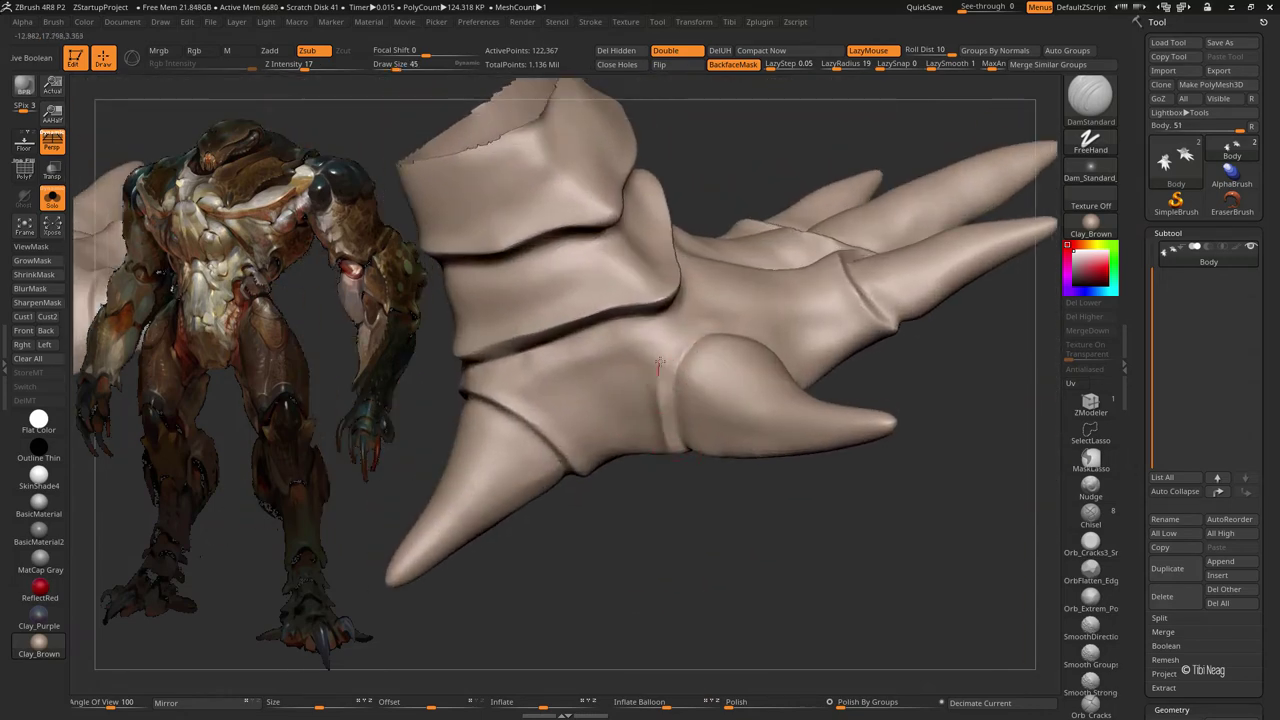
right_click_drag(696, 334, 716, 318)
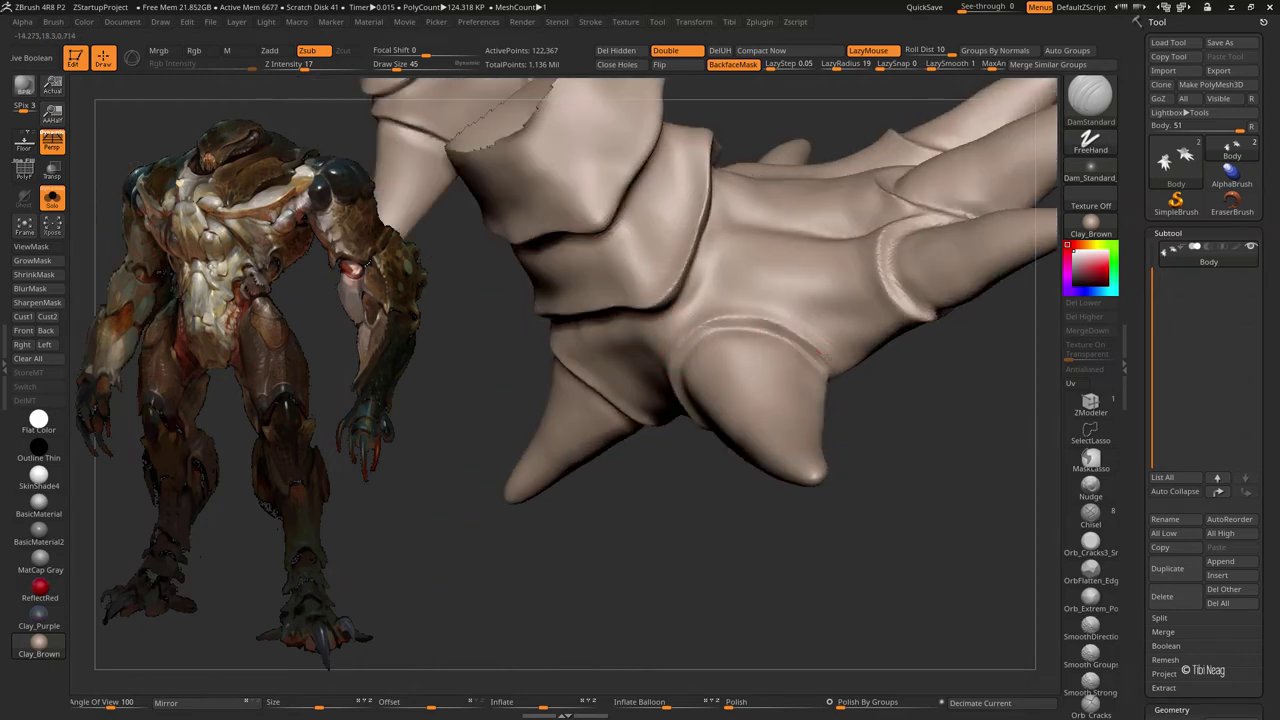
right_click_drag(823, 356, 757, 374)
- Build up clay mass across the top of the foot with the Clay brush
key("b")
key("c")
key("l")
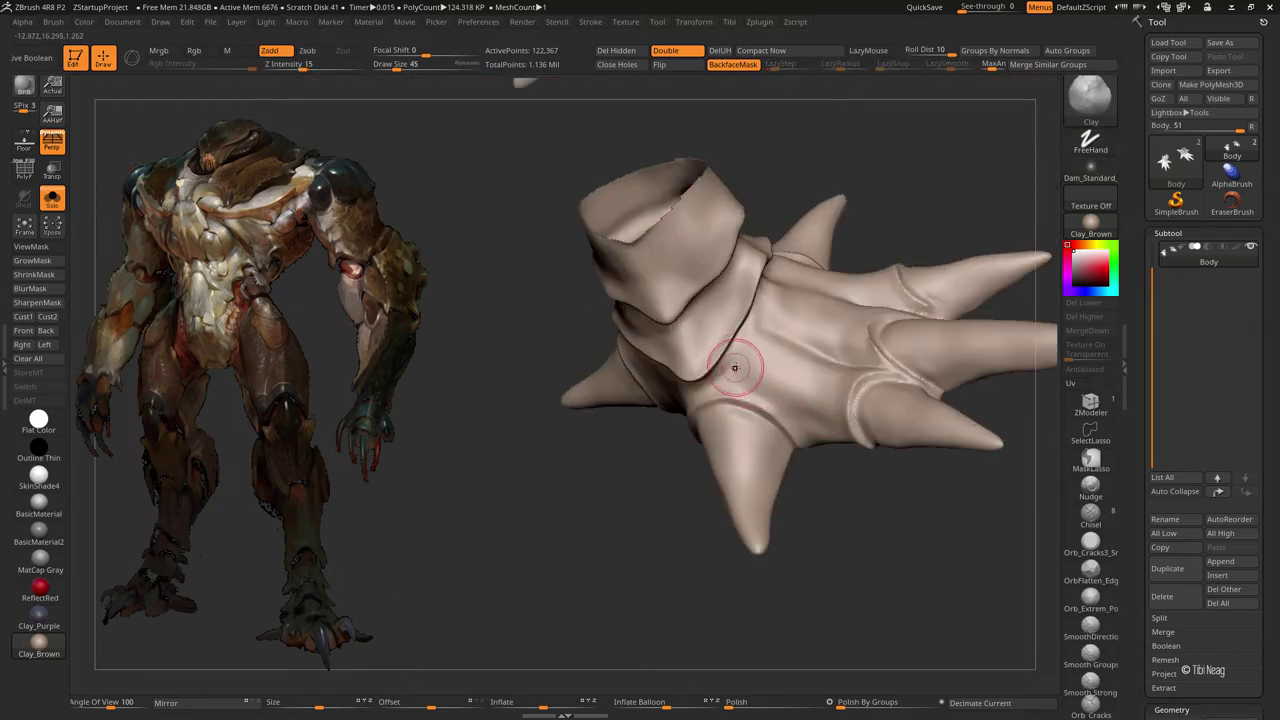
mouse_move(859, 470)
right_mouse_down()
mouse_move(843, 529)
mouse_move(829, 343)
right_mouse_up()
mouse_move(915, 186)
right_mouse_down()
mouse_move(829, 349)
mouse_move(823, 451)
right_mouse_up()
- Mask the foot with an enlarged brush and invert the mask to isolate the toe
key("ctrl")
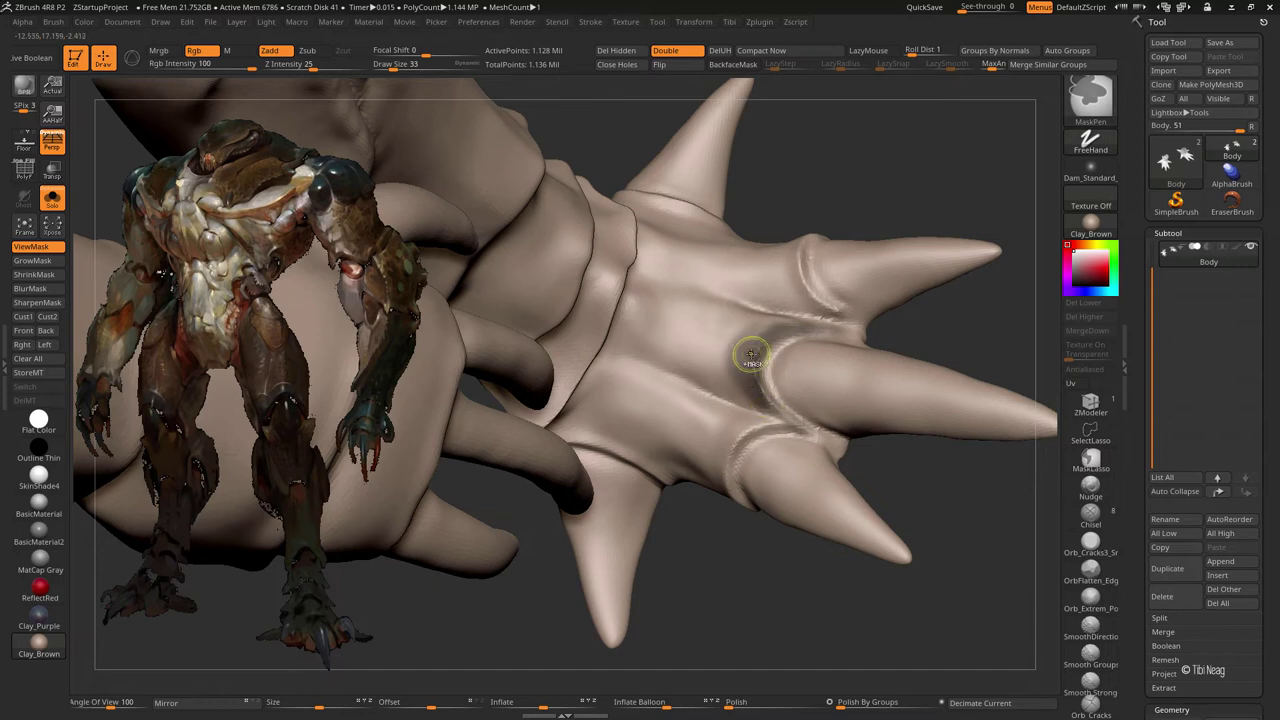
key("bracketright")
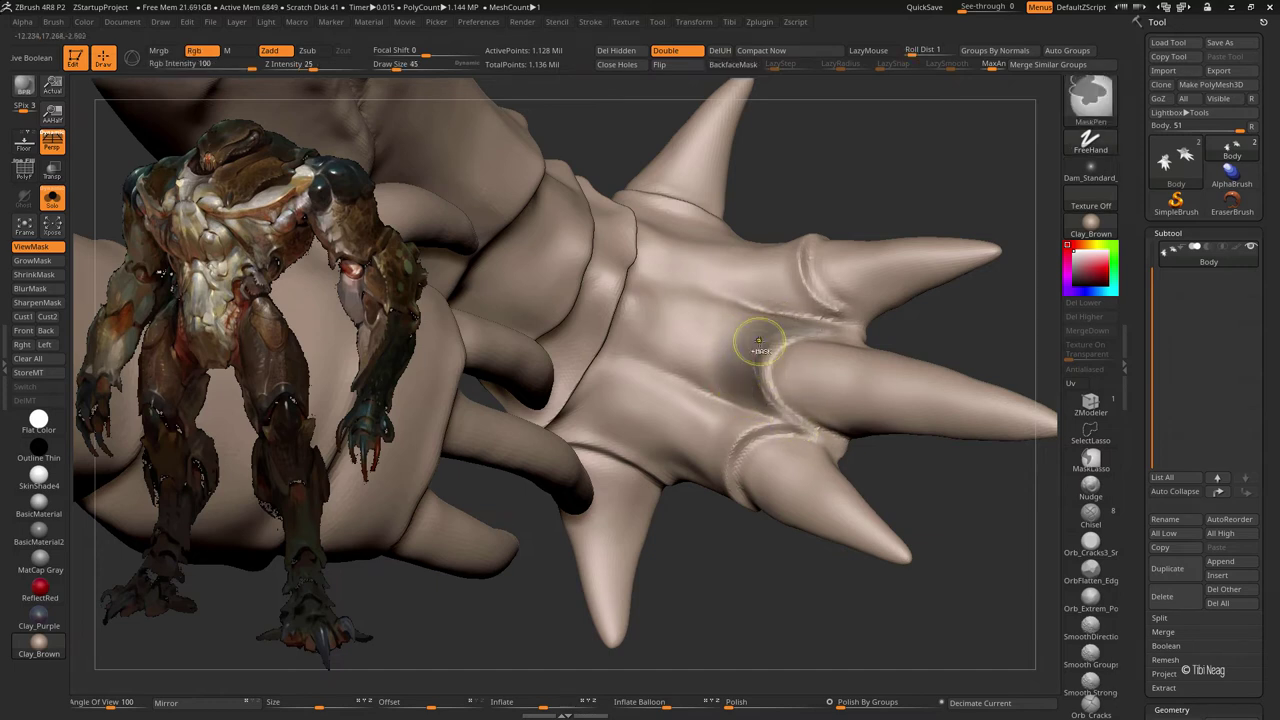
key("ctrl+i")
right_click_drag(808, 335, 789, 349)
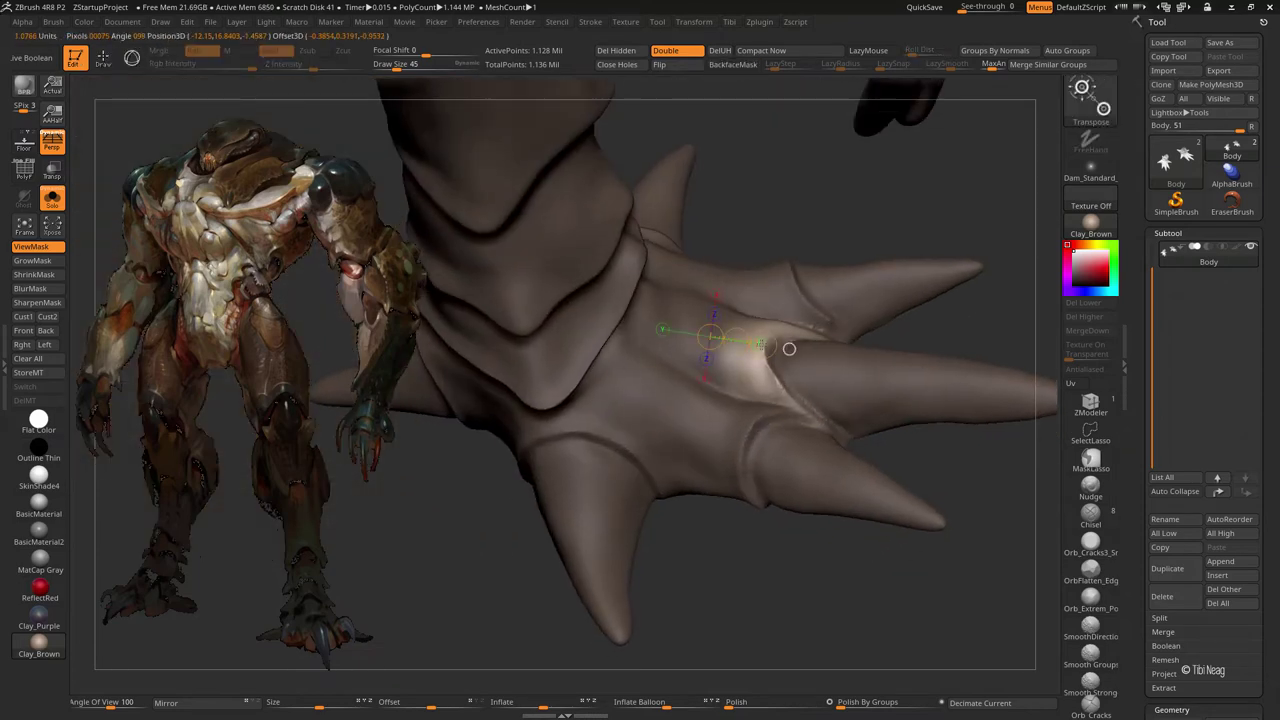
- Pull the isolated toe outward and down with Transpose Move to lengthen it
key("w")
left_click_drag(660, 325, 762, 348)
mouse_move(894, 194)
left_mouse_down()
mouse_move(718, 323)
mouse_move(670, 375)
left_mouse_up()
key("q")
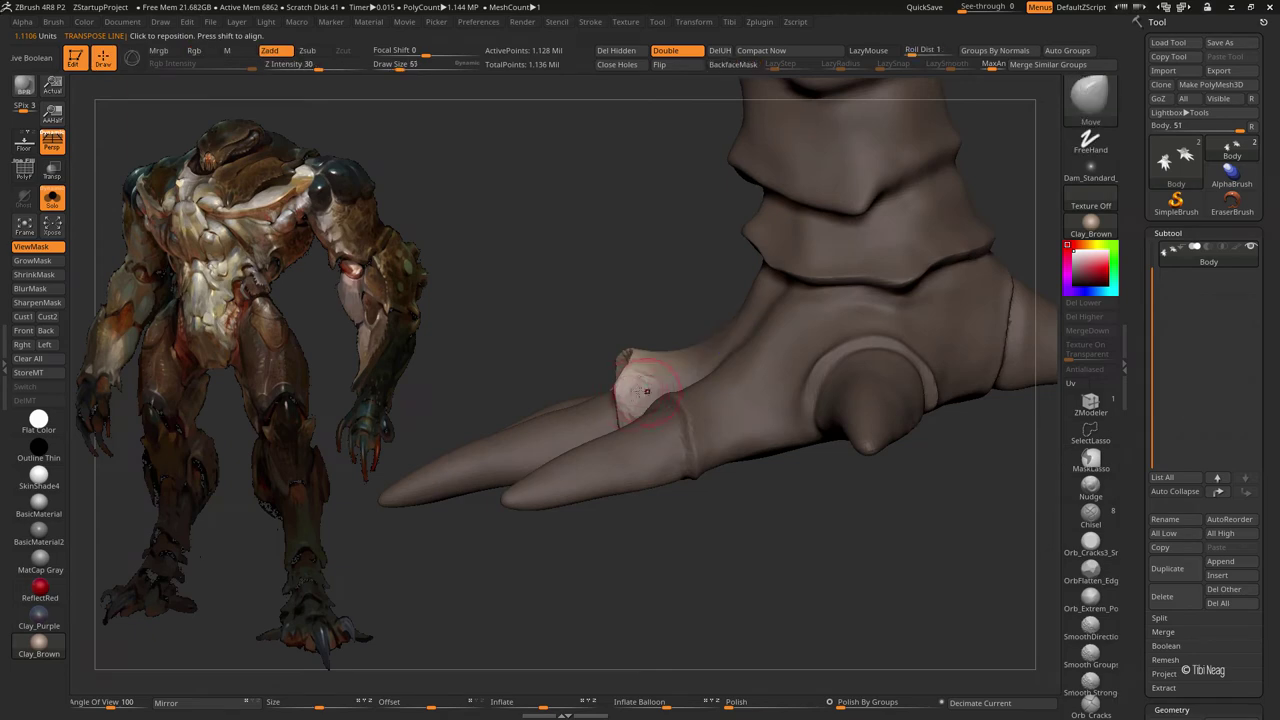
right_click_drag(643, 398, 603, 389)
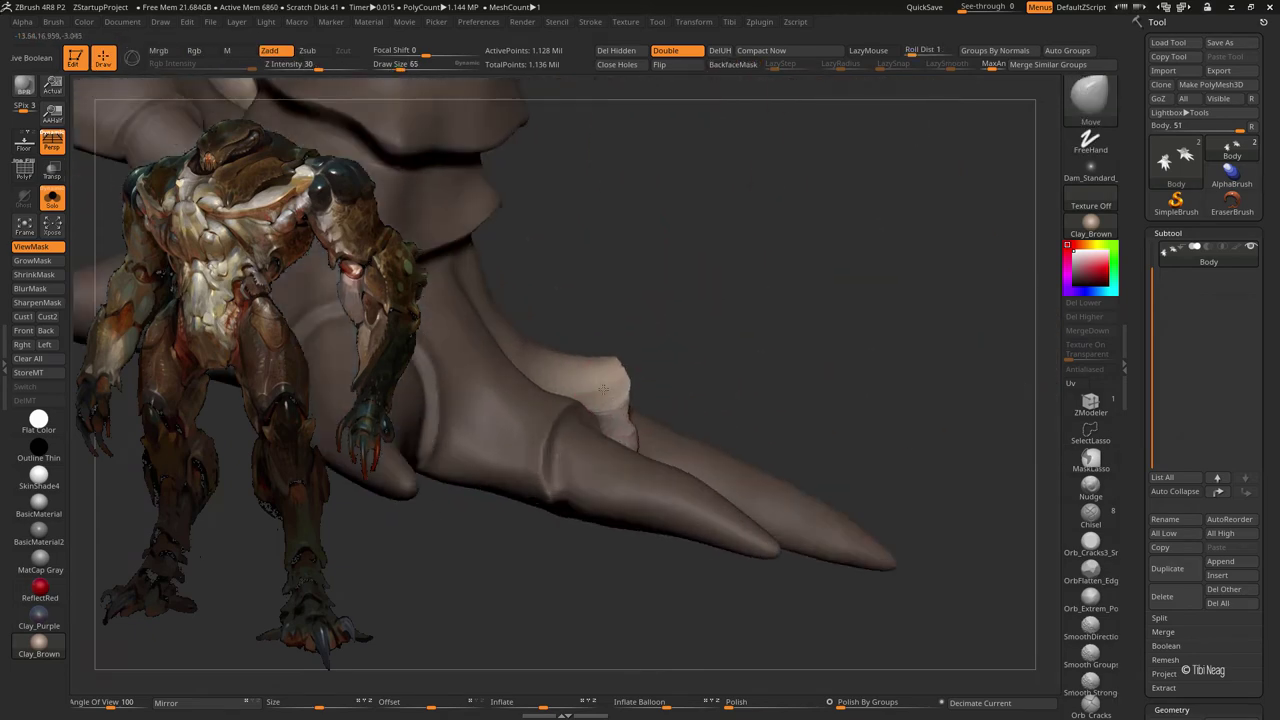
left_click_drag(714, 337, 628, 396)
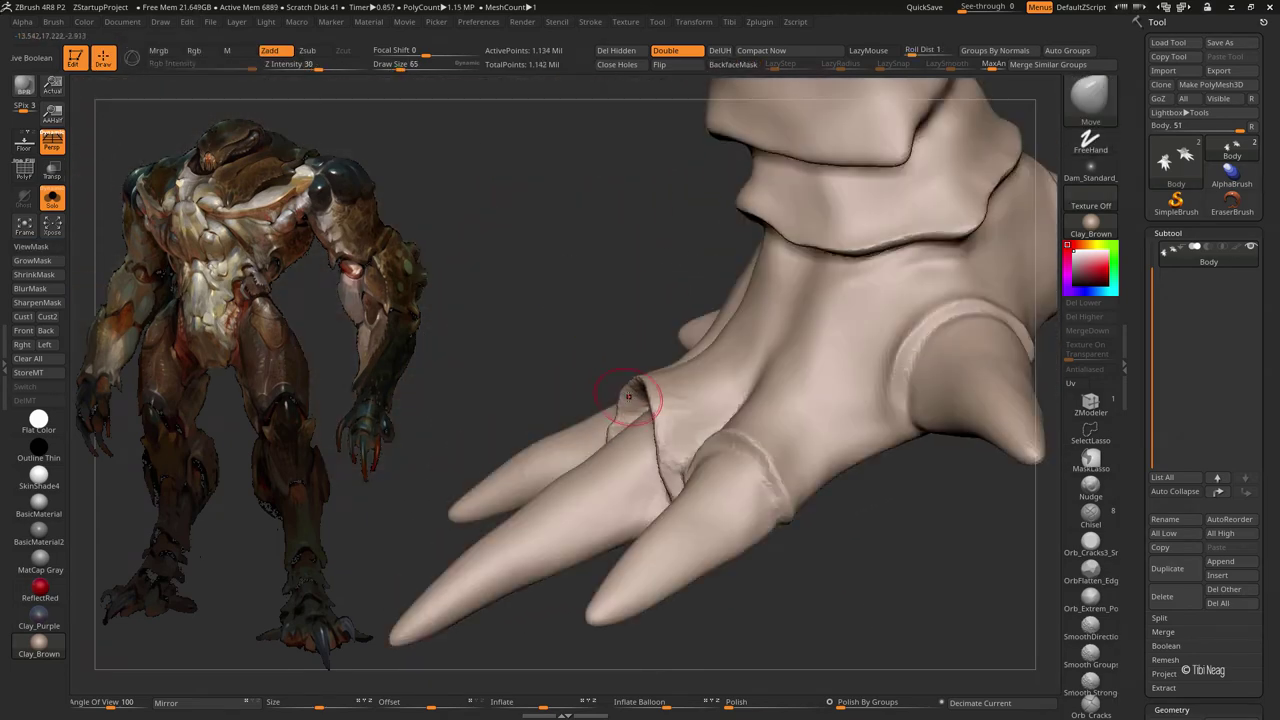
mouse_move(620, 416)
right_mouse_down()
mouse_move(640, 478)
mouse_move(826, 569)
right_mouse_up()
- Turn on the floor grid and angle the view onto the lower leg and foot
key("f")
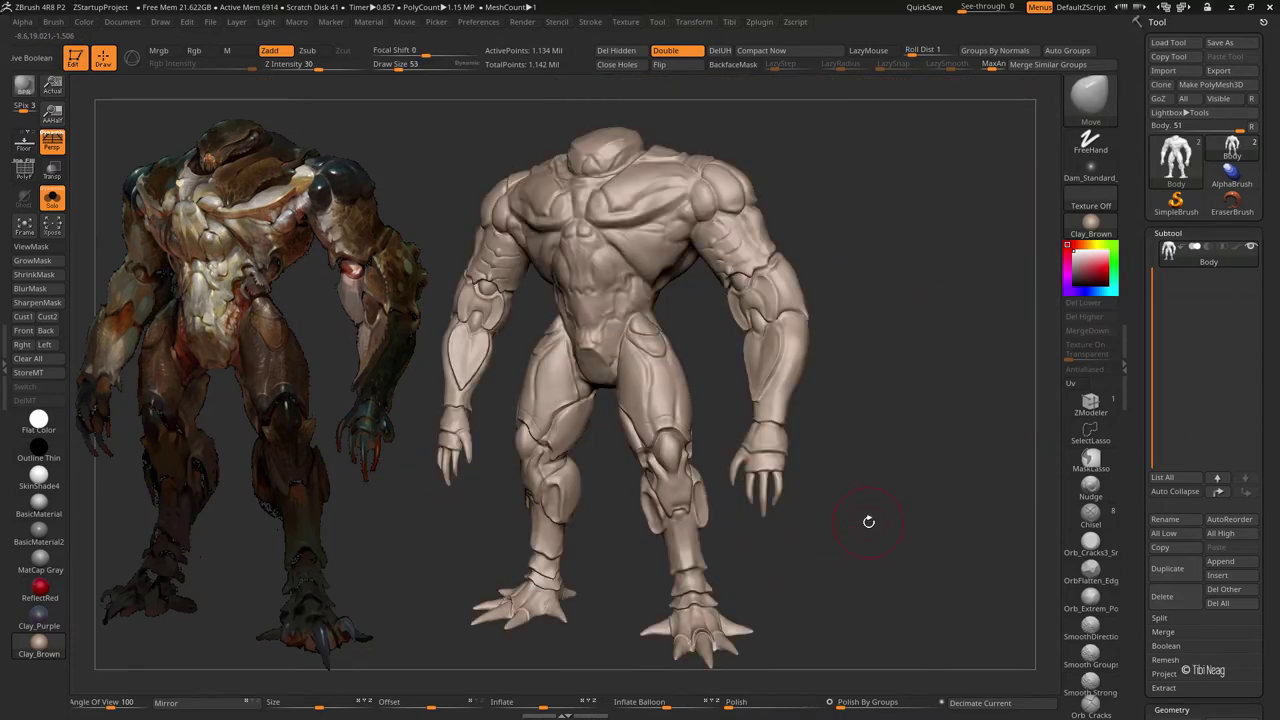
mouse_move(861, 517)
right_mouse_down("ctrl")
mouse_move(845, 450)
mouse_move(700, 400)
right_mouse_up("ctrl")
left_click(52, 142)
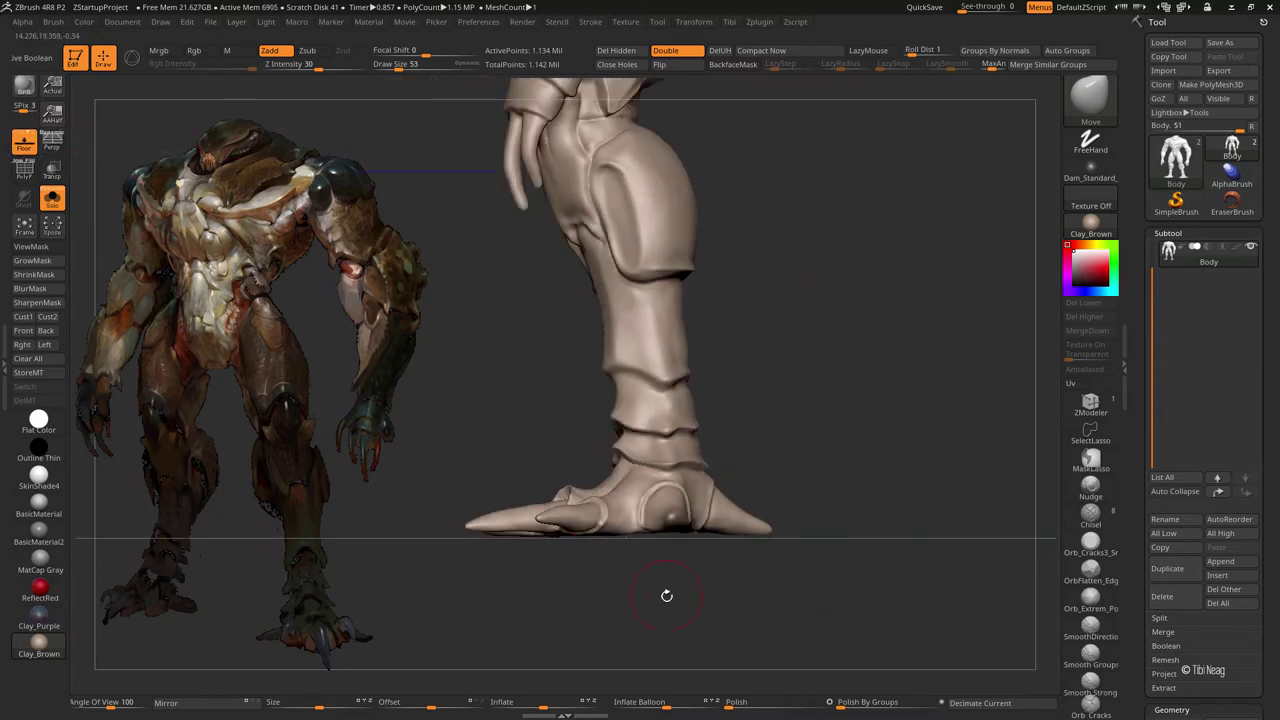
right_click_drag(626, 480, 632, 508, "ctrl")
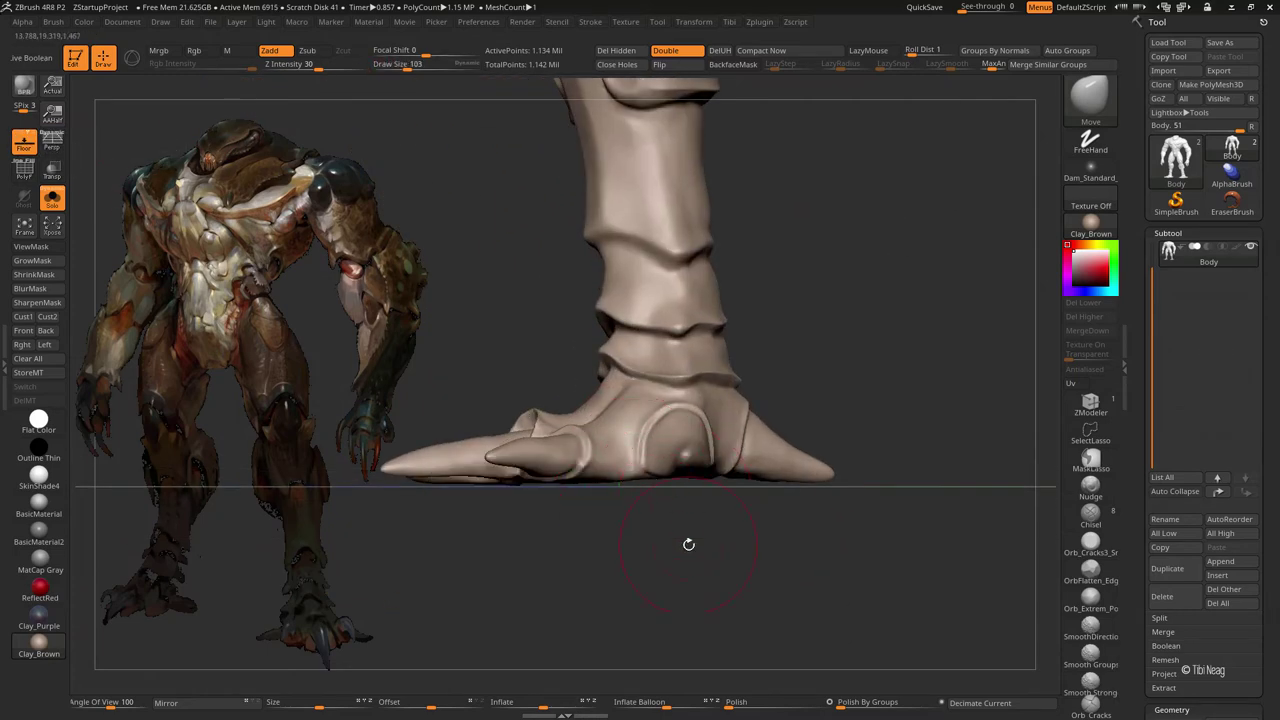
mouse_move(688, 544)
right_mouse_down()
mouse_move(662, 533)
mouse_move(738, 528)
mouse_move(772, 507)
right_mouse_up()
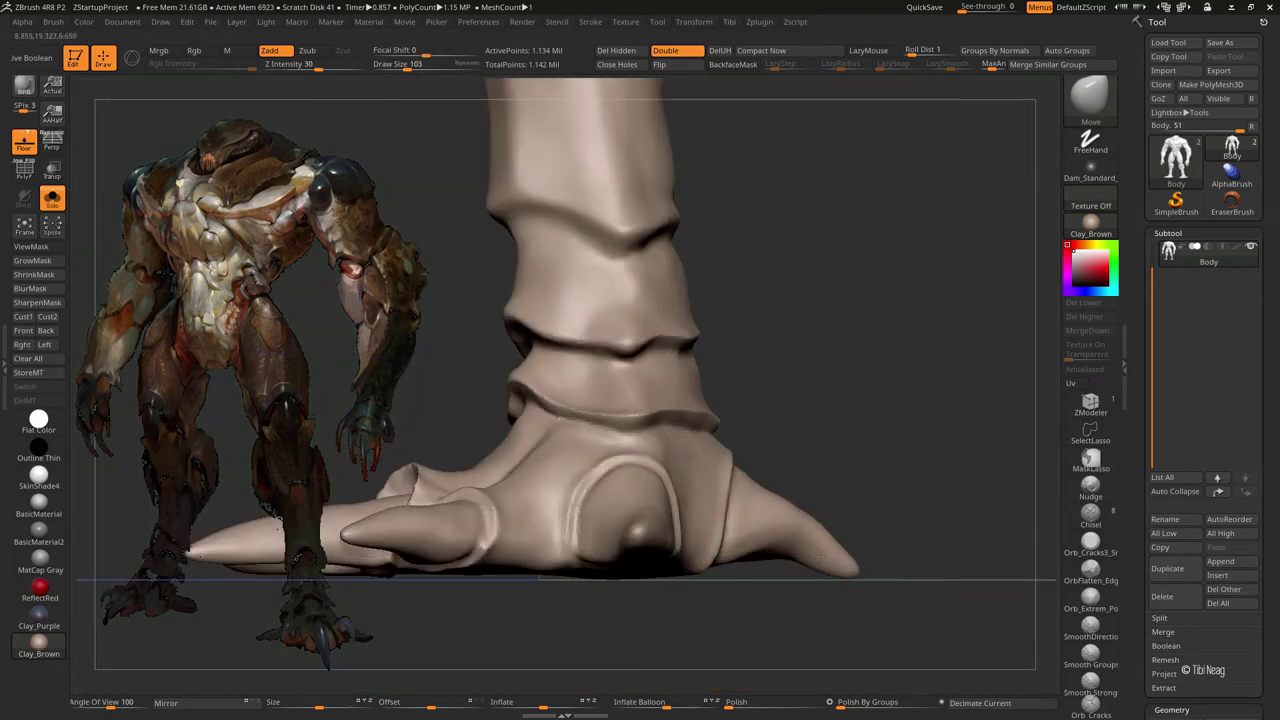
- Raise the brush size to 172 and bring the toe and foot into view
right_click_drag(520, 486, 550, 550, "alt")
key("space")
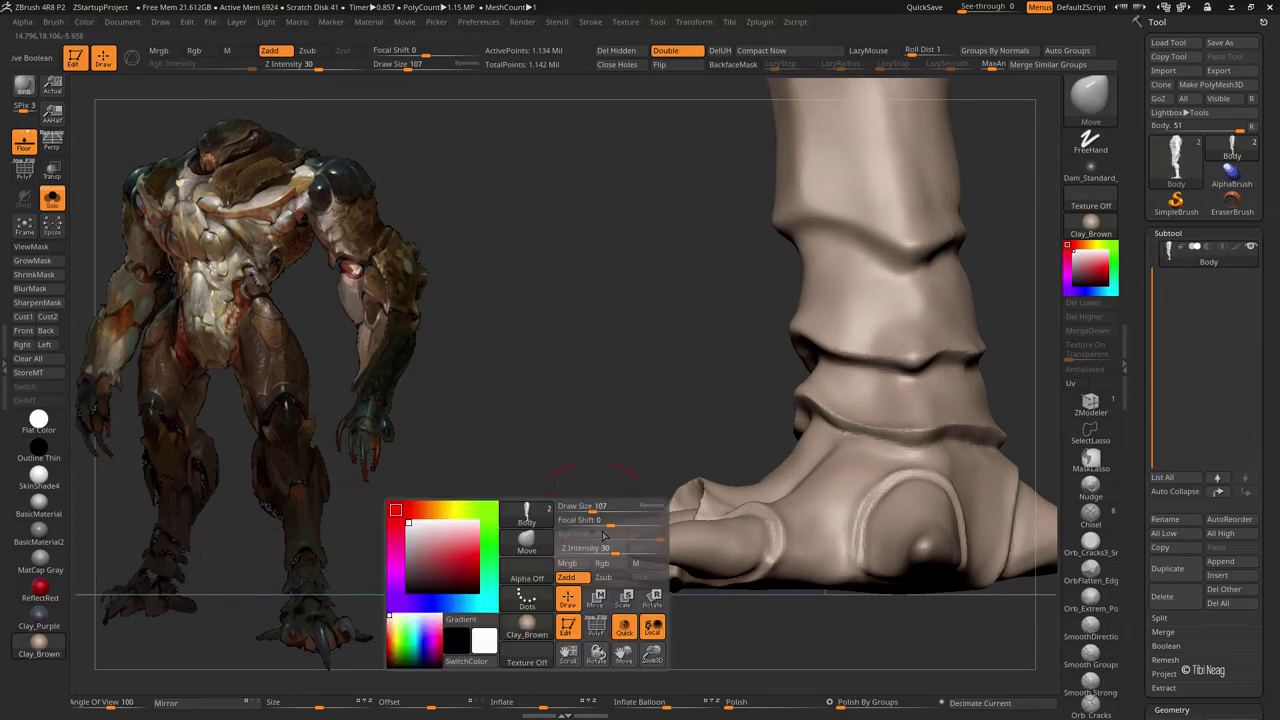
left_click_drag(590, 508, 604, 508)
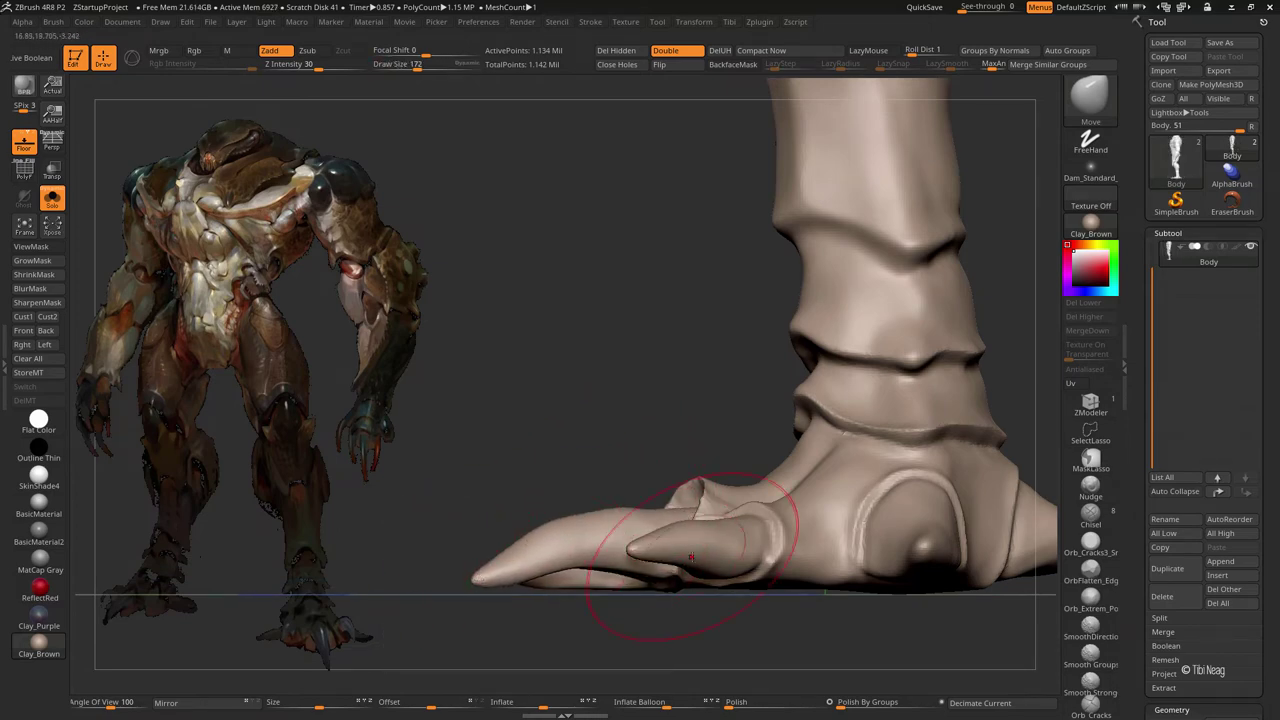
mouse_move(671, 543)
right_mouse_down()
mouse_move(688, 373)
mouse_move(657, 514)
right_mouse_up()
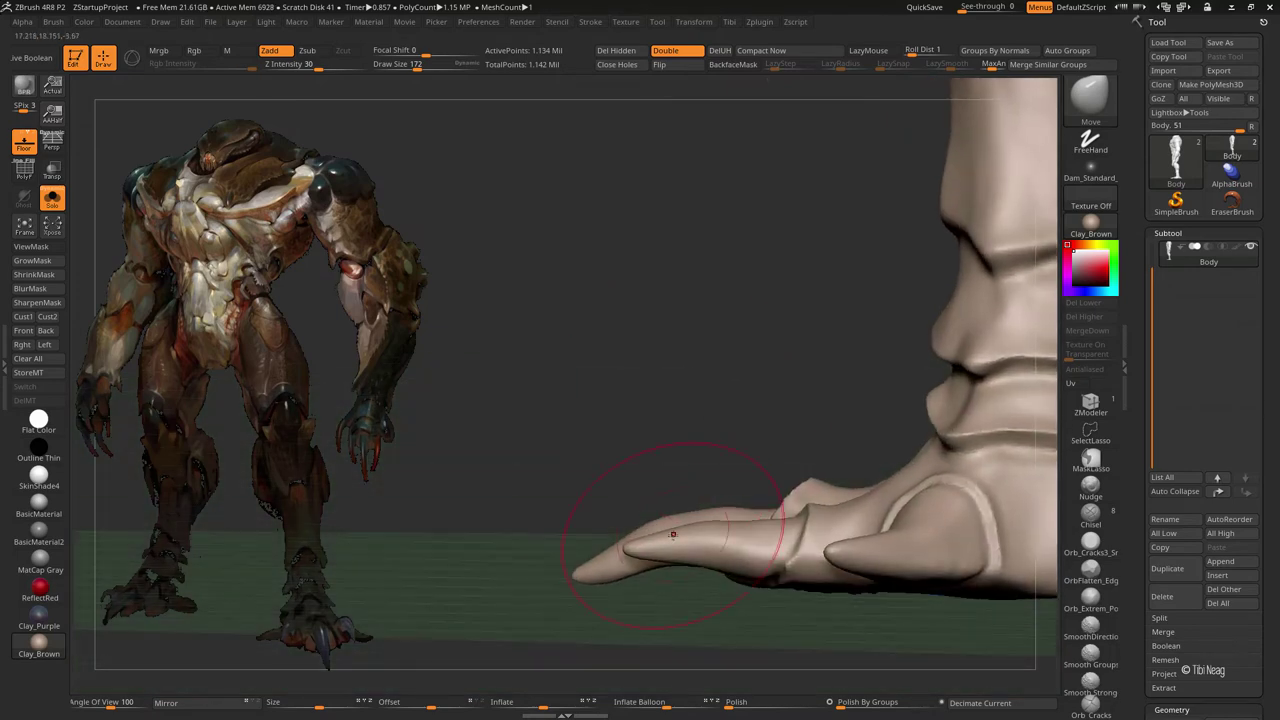
right_click_drag(674, 451, 622, 553)
mouse_move(698, 535)
right_mouse_down()
mouse_move(771, 543)
mouse_move(831, 527)
mouse_move(714, 514)
mouse_move(749, 494)
mouse_move(717, 484)
mouse_move(731, 409)
mouse_move(794, 365)
mouse_move(623, 509)
mouse_move(829, 543)
right_mouse_up()
- Turn on perspective, hide the floor grid, then smooth and inflate the foot spikes
key("f")
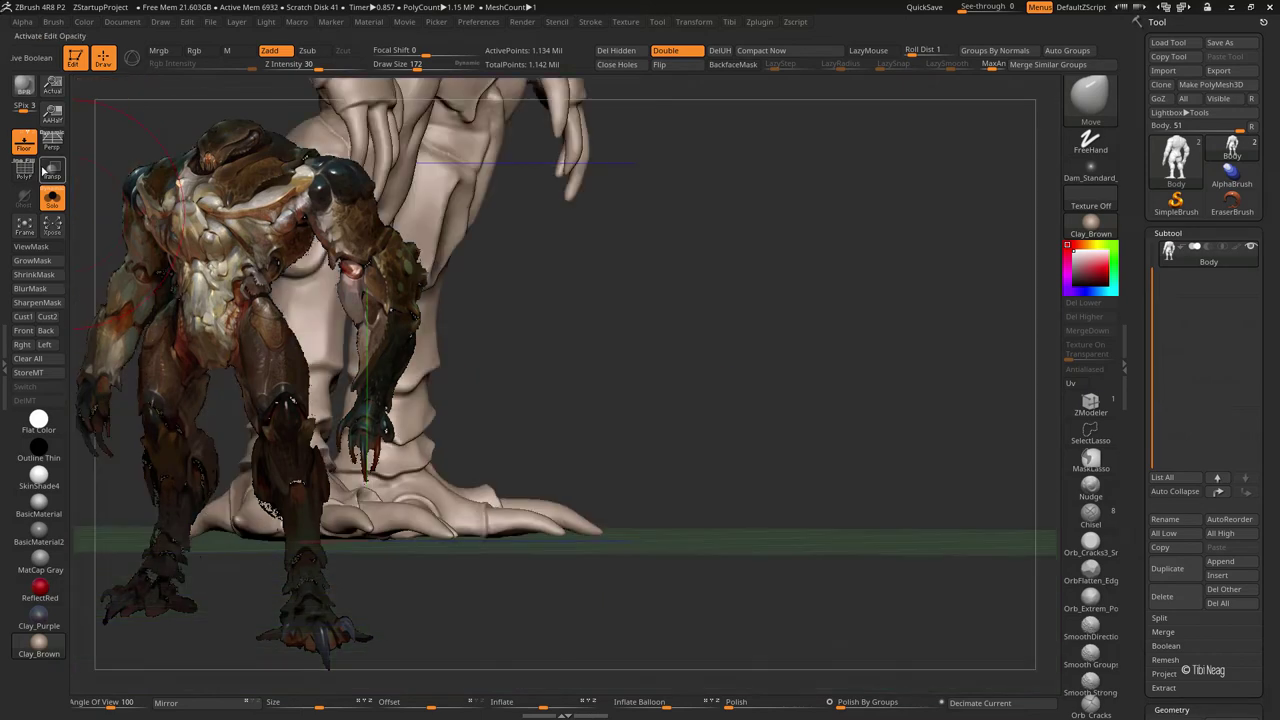
left_click(52, 142)
left_click(24, 142)
mouse_move(680, 383)
right_mouse_down()
mouse_move(818, 484)
mouse_move(837, 420)
mouse_move(646, 563)
mouse_move(752, 638)
mouse_move(705, 481)
mouse_move(686, 486)
mouse_move(837, 341)
mouse_move(746, 469)
right_mouse_up()
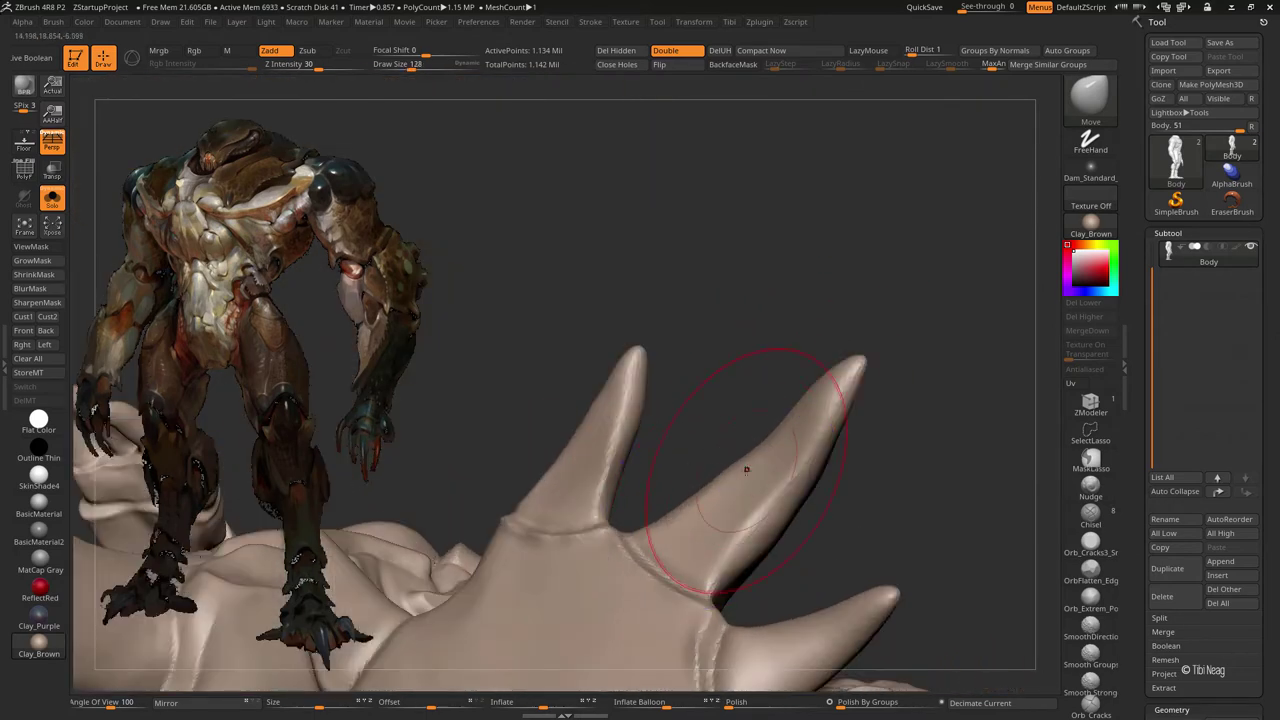
left_click_drag(388, 62, 399, 63)
key("shift")
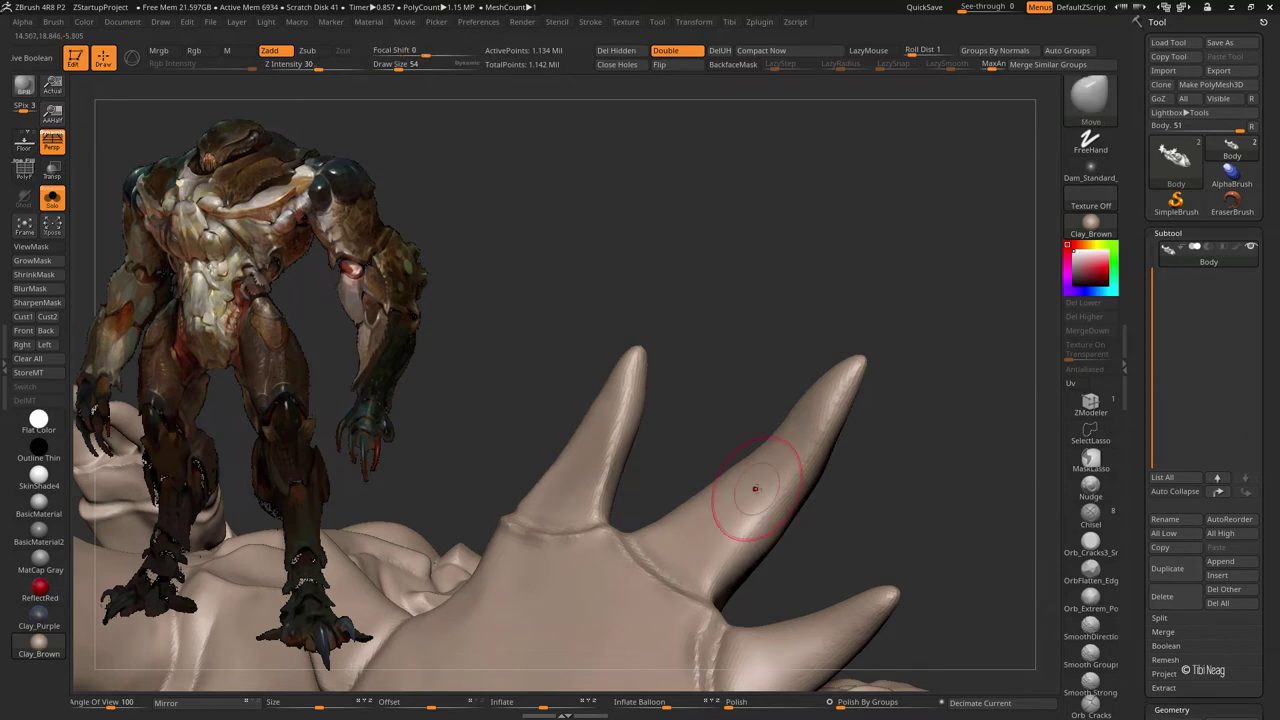
key("b")
key("i")
key("n")
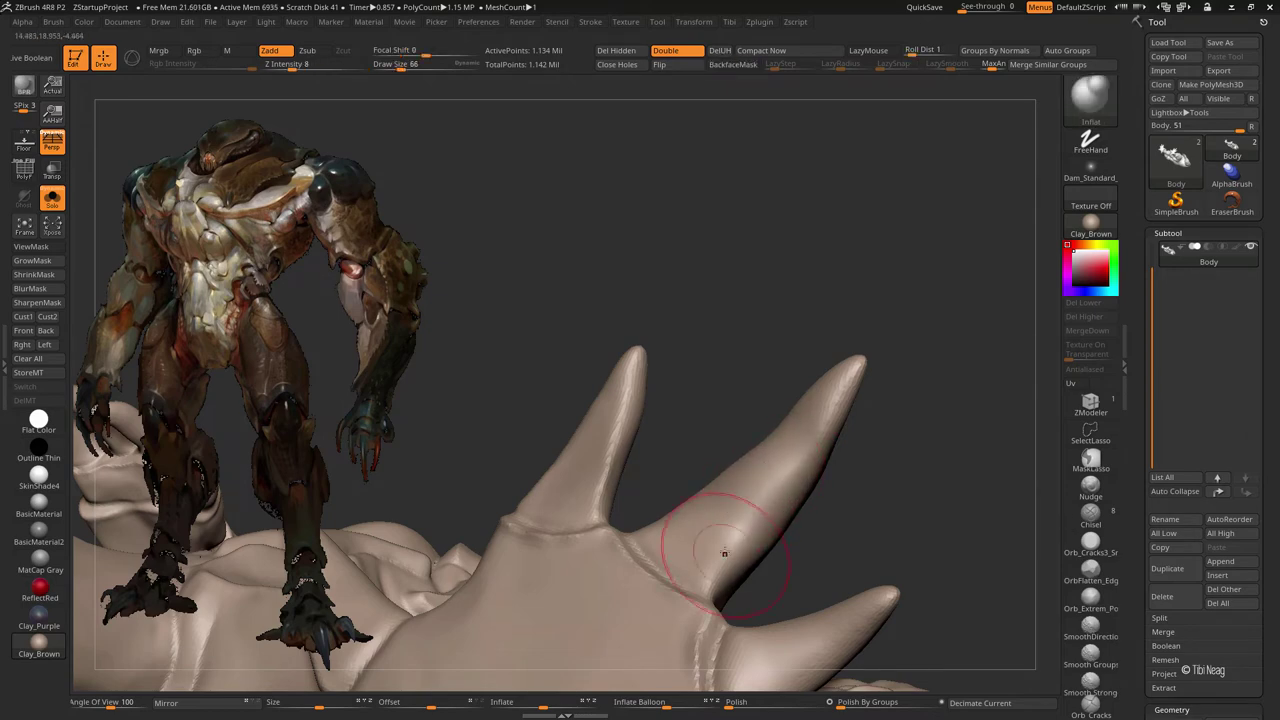
mouse_move(852, 329)
right_mouse_down()
mouse_move(891, 363)
mouse_move(808, 525)
right_mouse_up()
- Refine the foot spikes, alternating DamStandard carving with Move pushes
key("b")
key("d")
key("s")
right_click_drag(766, 423, 852, 485)
key("space")
key("b")
key("m")
key("v")
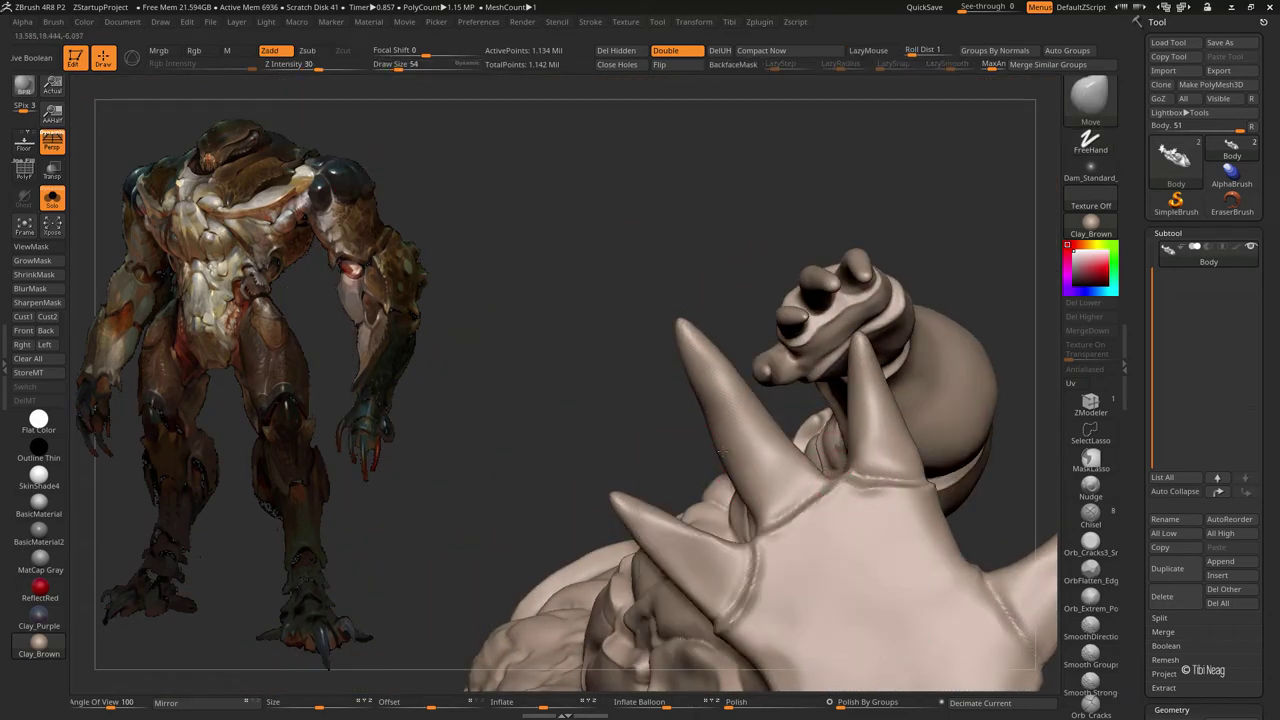
mouse_move(719, 307)
right_mouse_down()
mouse_move(623, 523)
mouse_move(666, 480)
mouse_move(877, 566)
mouse_move(607, 298)
mouse_move(600, 357)
mouse_move(701, 362)
right_mouse_up()
key("f")
- Reshape the stacked ankle bands with Move and carve creases between them with DamStandard
key("b")
key("d")
key("s")
key("b")
key("m")
key("v")
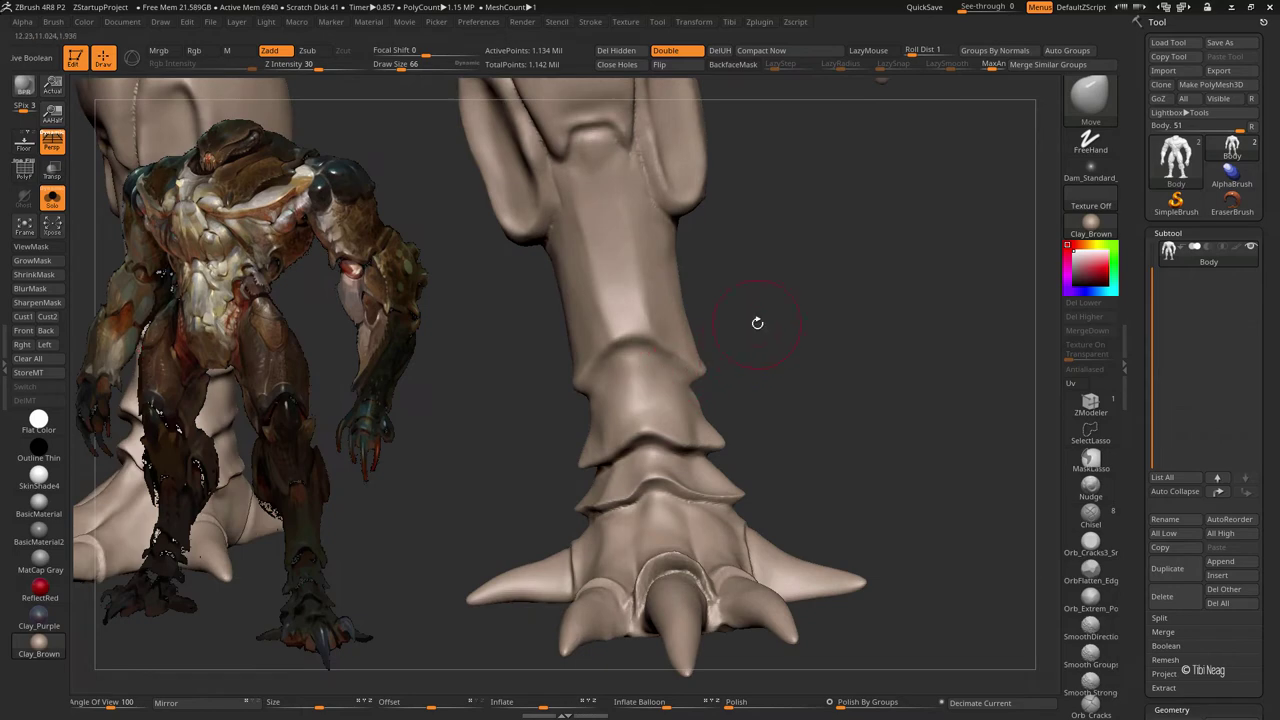
mouse_move(757, 323)
right_mouse_down("alt")
mouse_move(769, 366)
mouse_move(698, 364)
right_mouse_up("alt")
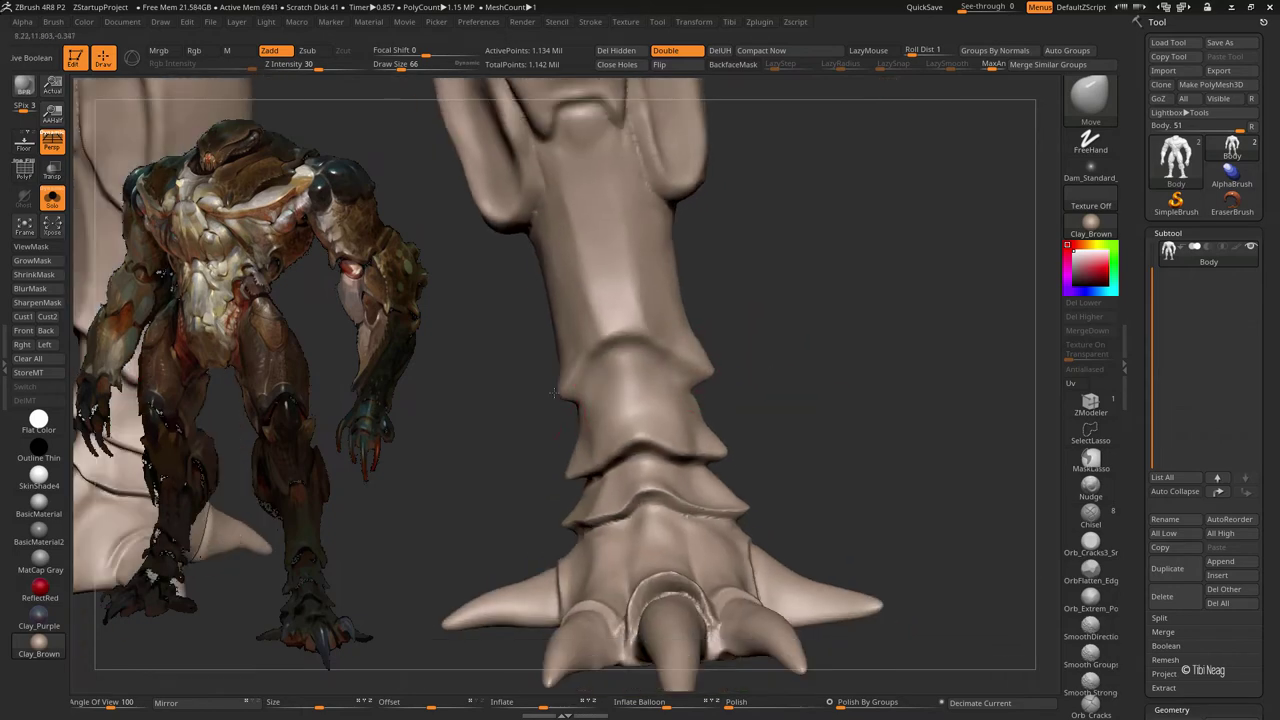
right_click_drag(553, 393, 519, 377)
mouse_move(744, 316)
right_mouse_down("alt")
mouse_move(686, 290)
mouse_move(766, 351)
right_mouse_up("alt")
key("b")
key("d")
key("s")
mouse_move(600, 374)
right_mouse_down("alt")
mouse_move(603, 318)
mouse_move(574, 307)
mouse_move(618, 300)
right_mouse_up("alt")
- Carve deeper creases in the lower-leg armour bands and polish the knee plate flat
mouse_move(748, 381)
right_mouse_down()
mouse_move(725, 345)
mouse_move(714, 363)
right_mouse_up()
mouse_move(814, 400)
right_mouse_down()
mouse_move(621, 293)
mouse_move(620, 365)
right_mouse_up()
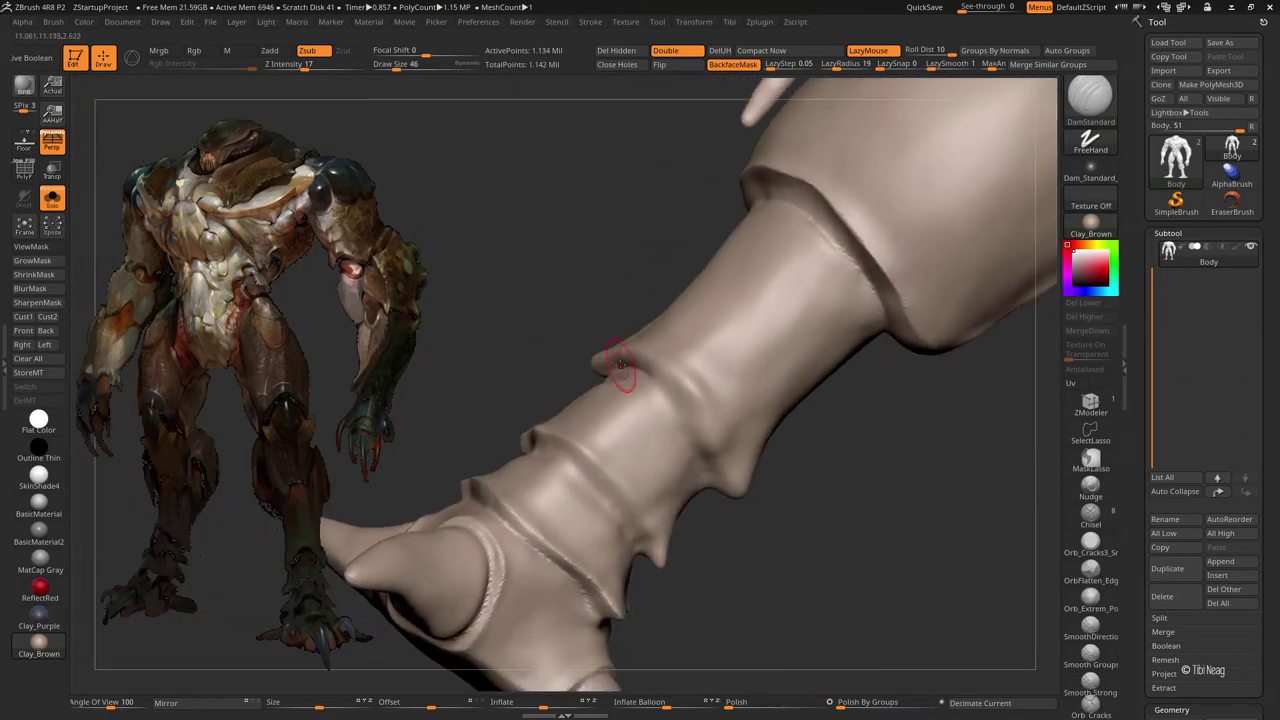
mouse_move(681, 403)
right_mouse_down()
mouse_move(656, 345)
mouse_move(702, 434)
right_mouse_up()
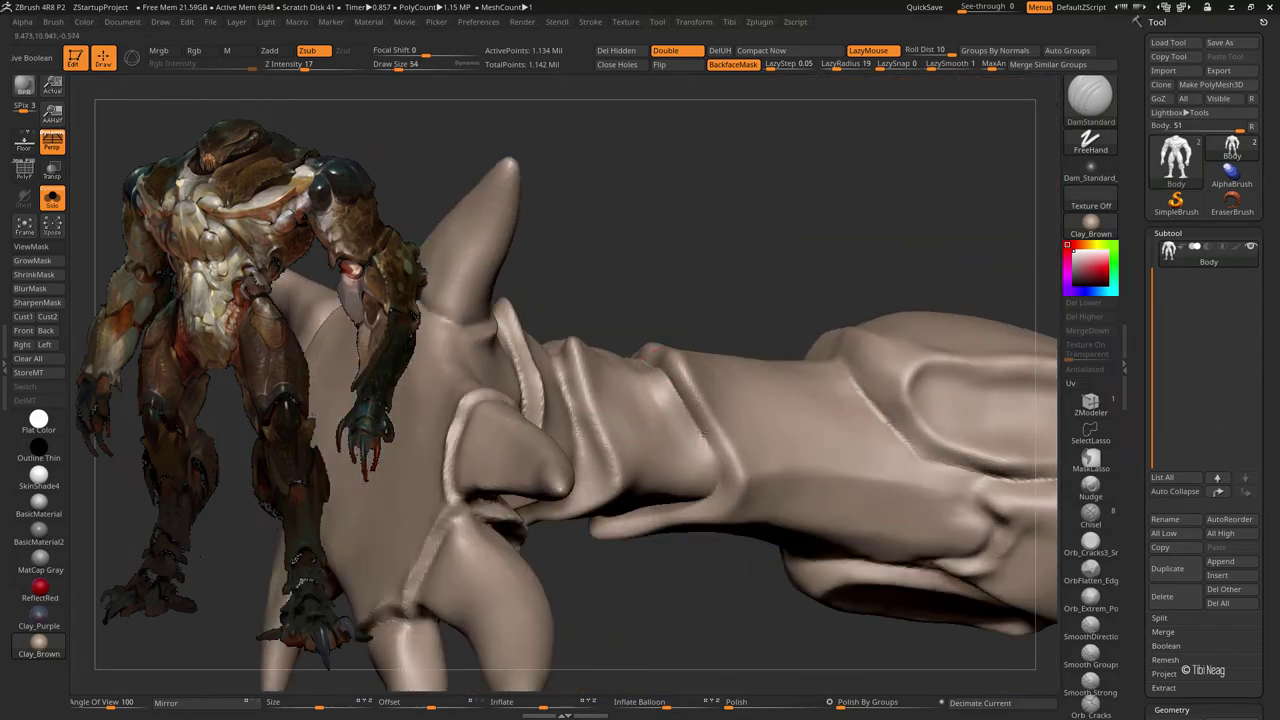
right_click_drag(636, 372, 536, 521)
left_click_drag(717, 241, 697, 448, "alt")
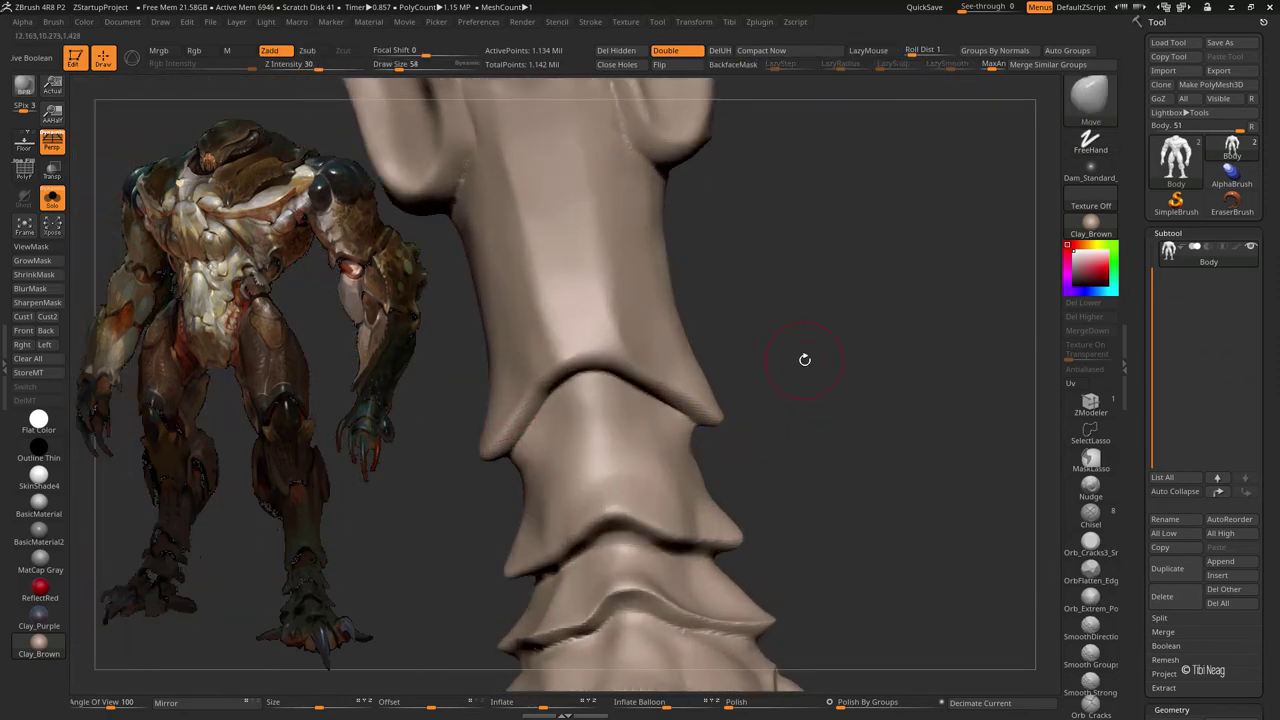
mouse_move(804, 359)
left_mouse_down("alt")
mouse_move(571, 328)
mouse_move(558, 356)
left_mouse_up("alt")
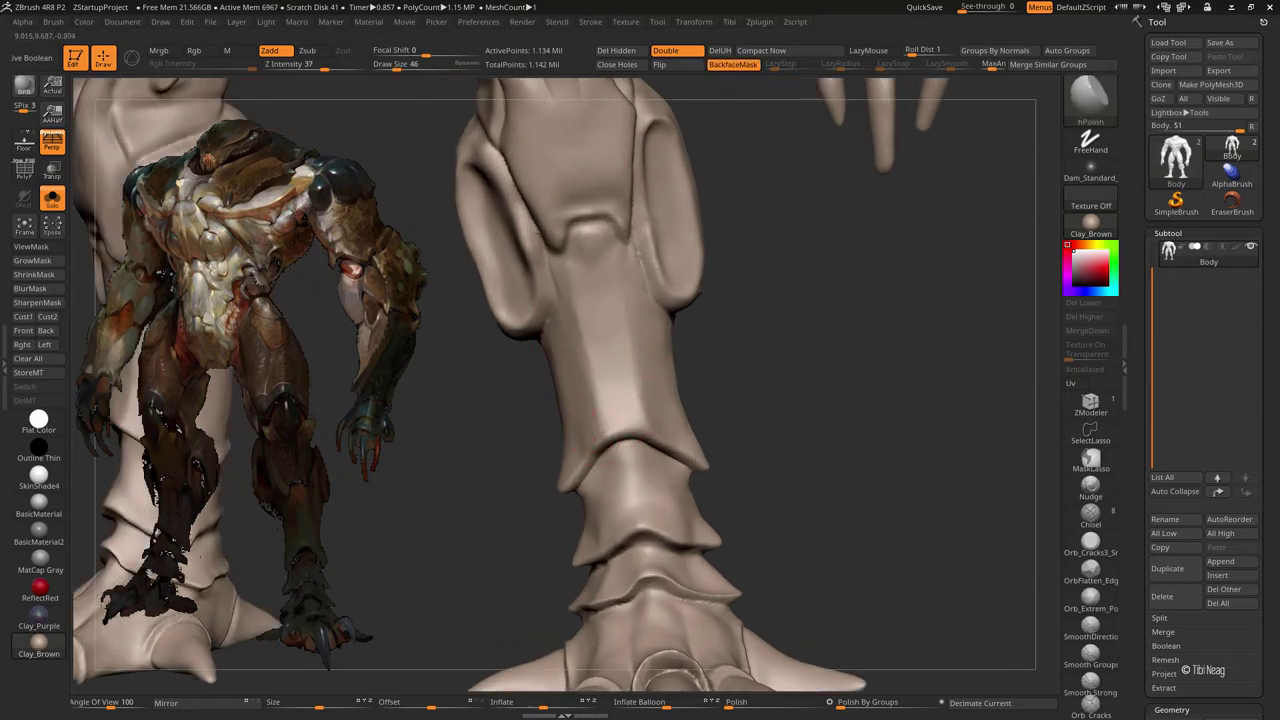
mouse_move(690, 430)
left_mouse_down("alt")
mouse_move(818, 464)
mouse_move(532, 279)
left_mouse_up("alt")
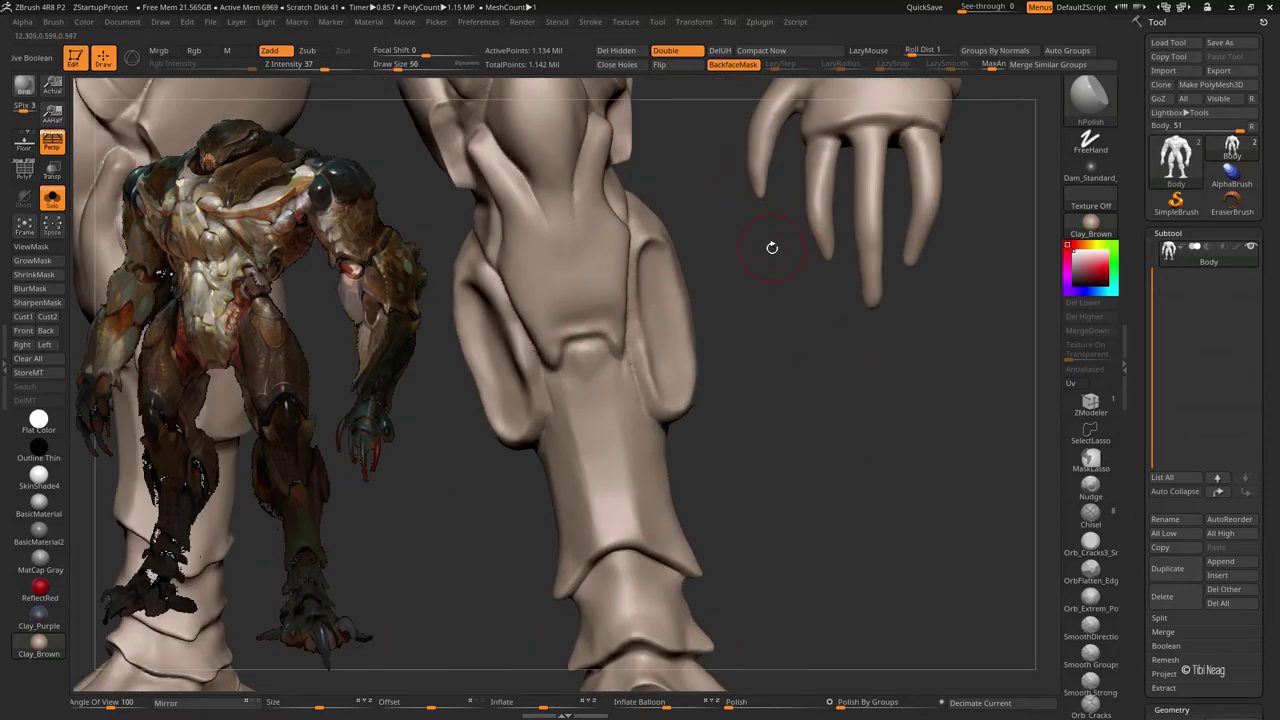
left_click_drag(772, 247, 596, 357)
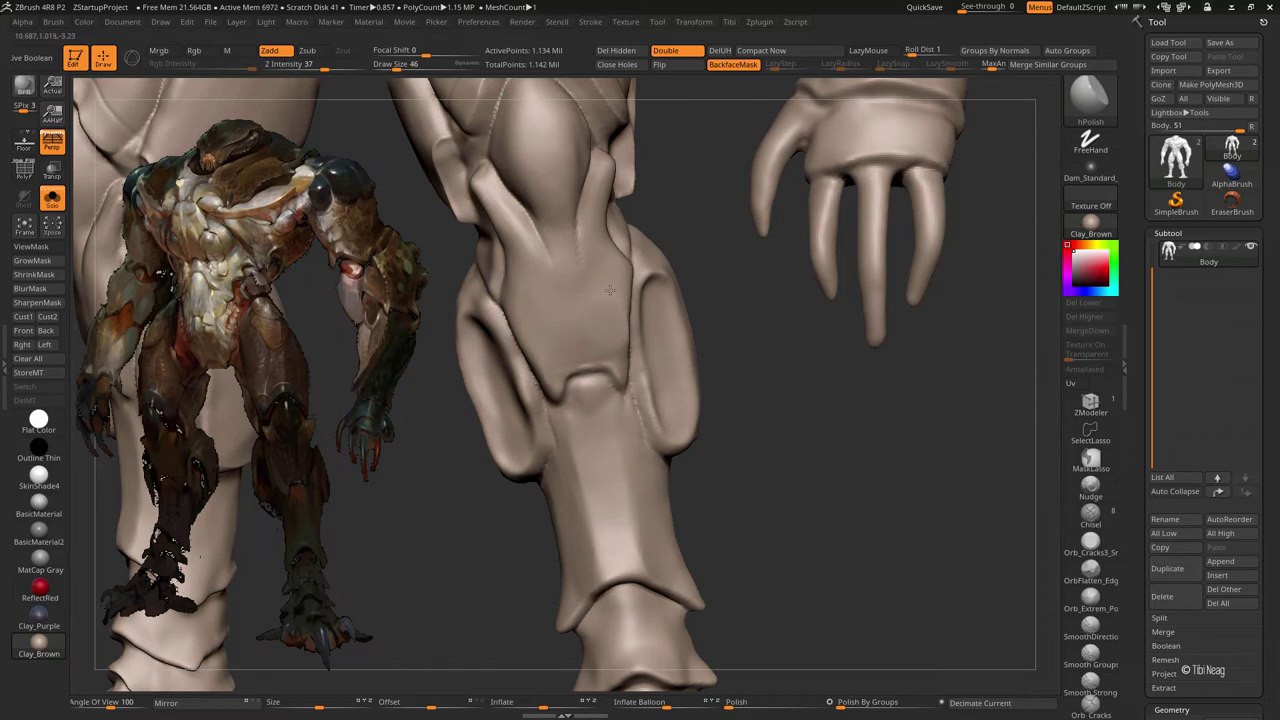
- Mask the upper leg and invert the mask to free the foot
key("f")
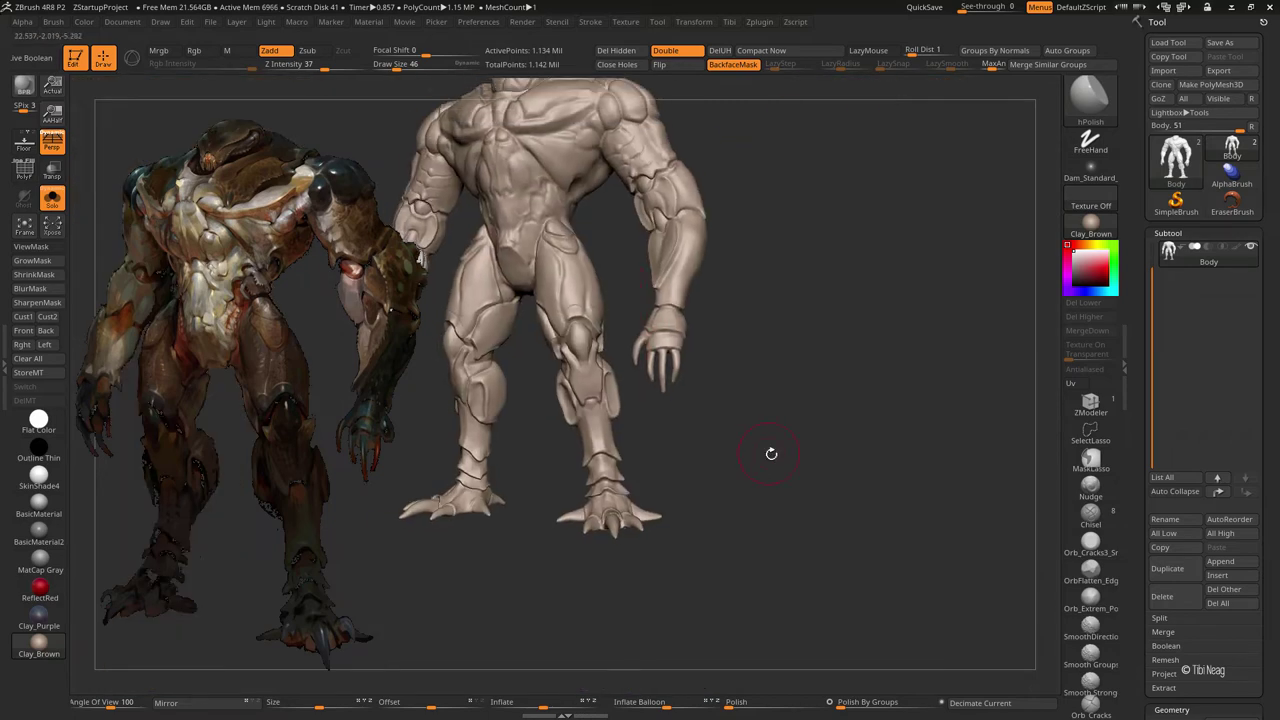
mouse_move(769, 449)
left_mouse_down("alt")
mouse_move(720, 374)
mouse_move(789, 481)
mouse_move(777, 408)
mouse_move(814, 380)
mouse_move(831, 391)
mouse_move(515, 426)
mouse_move(506, 397)
mouse_move(782, 616)
mouse_move(456, 423)
mouse_move(509, 437)
mouse_move(617, 431)
left_mouse_up("alt")
key("ctrl")
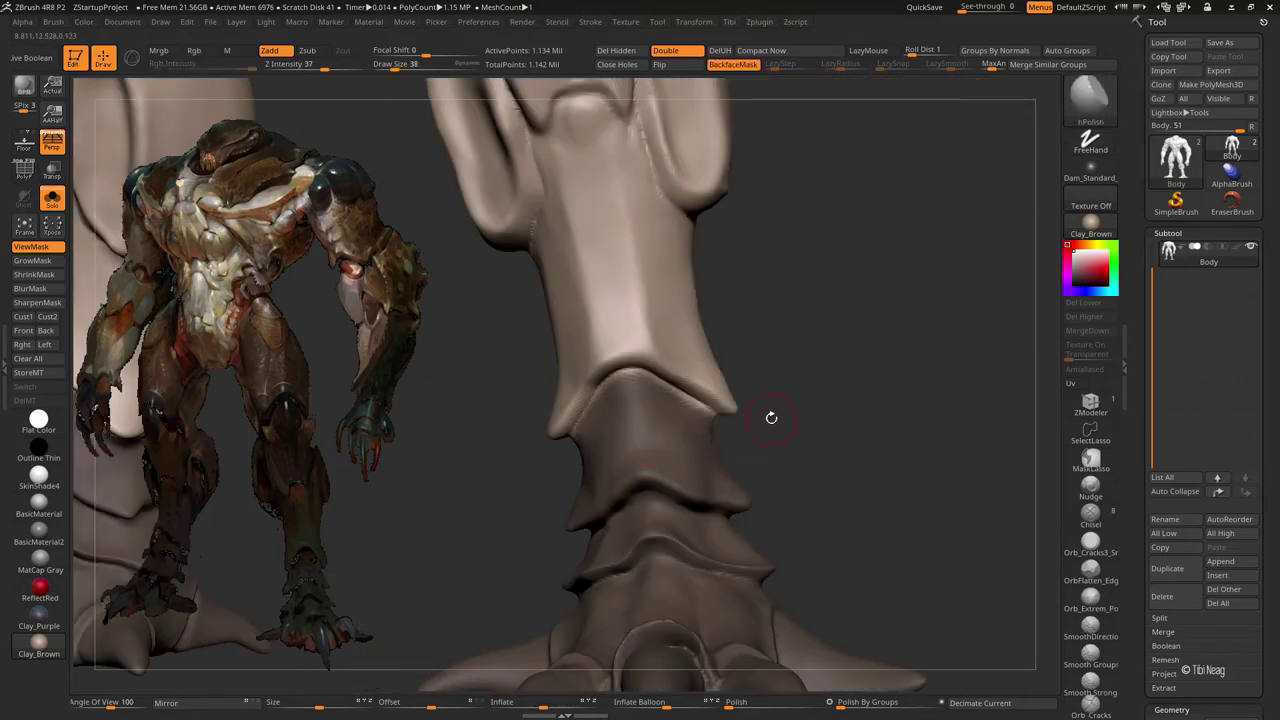
mouse_move(771, 417)
left_mouse_down()
mouse_move(501, 428)
mouse_move(534, 430)
left_mouse_up()
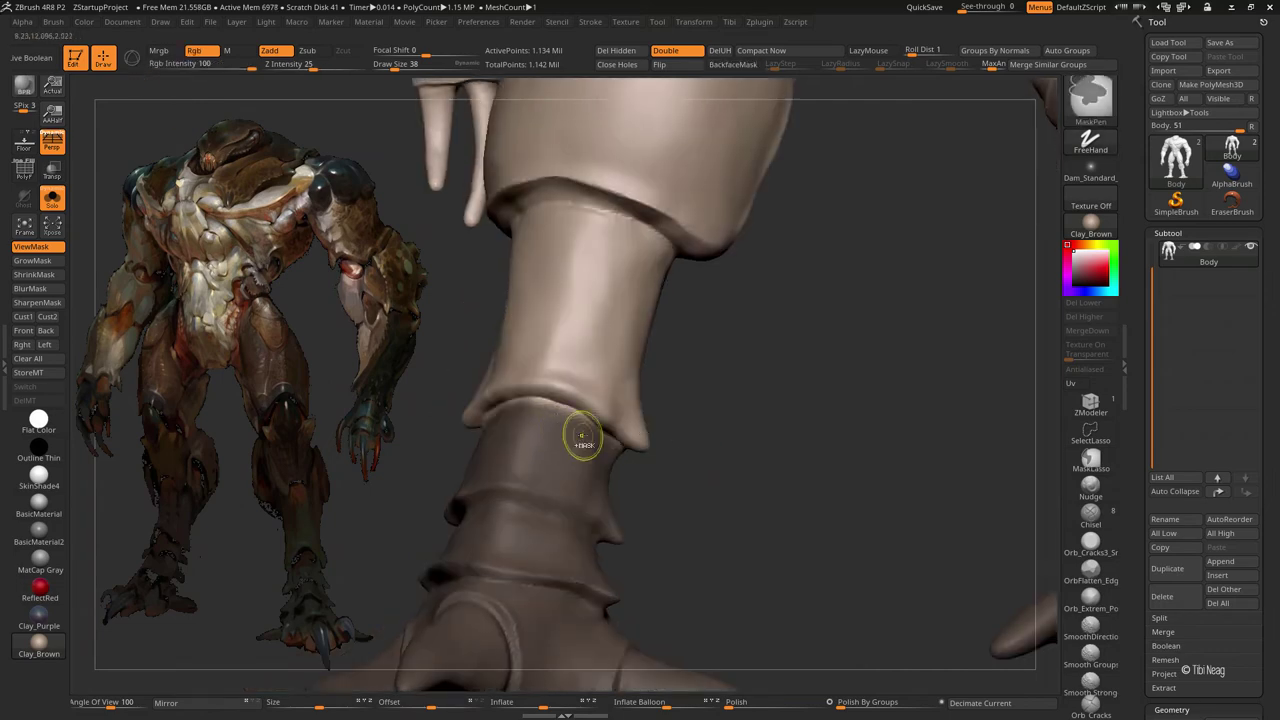
left_click_drag(667, 472, 64, 273)
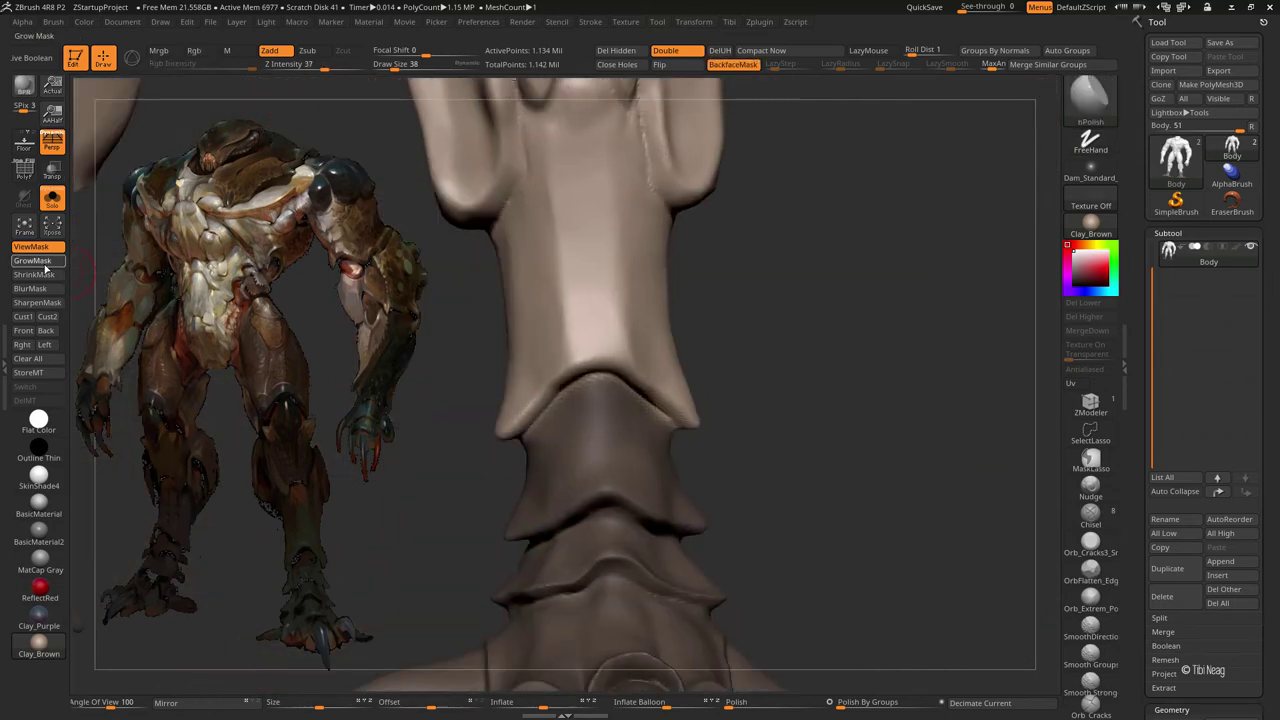
key("ctrl+i")
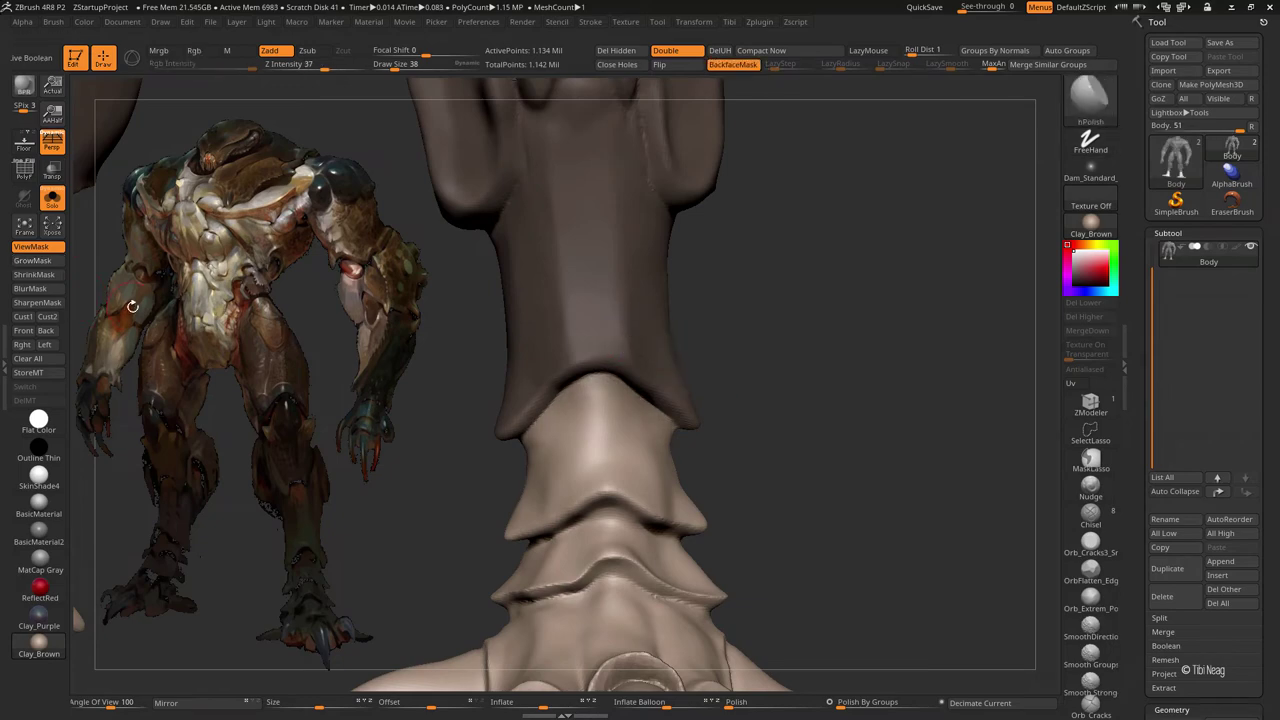
- Rotate the freed foot to a new angle below the ankle with Transpose
mouse_move(165, 274)
left_mouse_down()
mouse_move(506, 428)
mouse_move(400, 430)
left_mouse_up()
key("w")
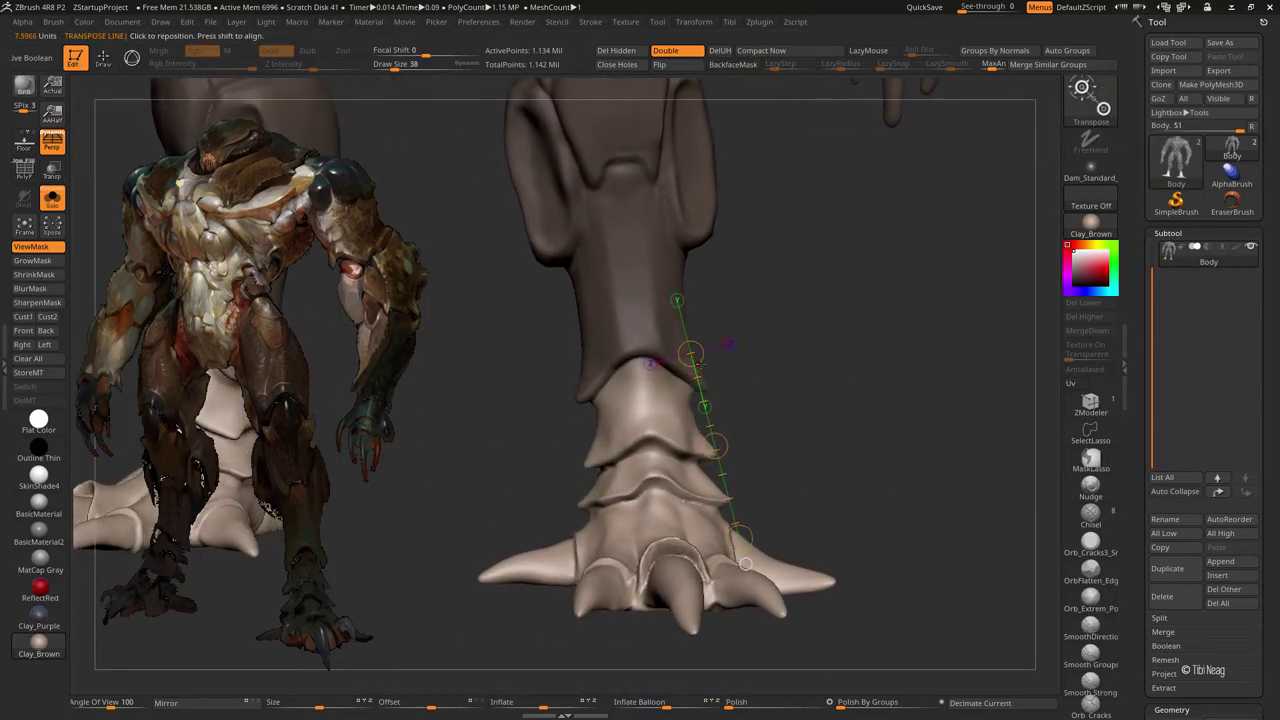
mouse_move(760, 450)
left_mouse_down()
mouse_move(880, 450)
mouse_move(848, 489)
mouse_move(870, 460)
mouse_move(875, 411)
mouse_move(914, 437)
mouse_move(920, 331)
mouse_move(766, 450)
left_mouse_up()
key("f")
key("q")
left_click_drag(860, 463, 346, 620, "ctrl")
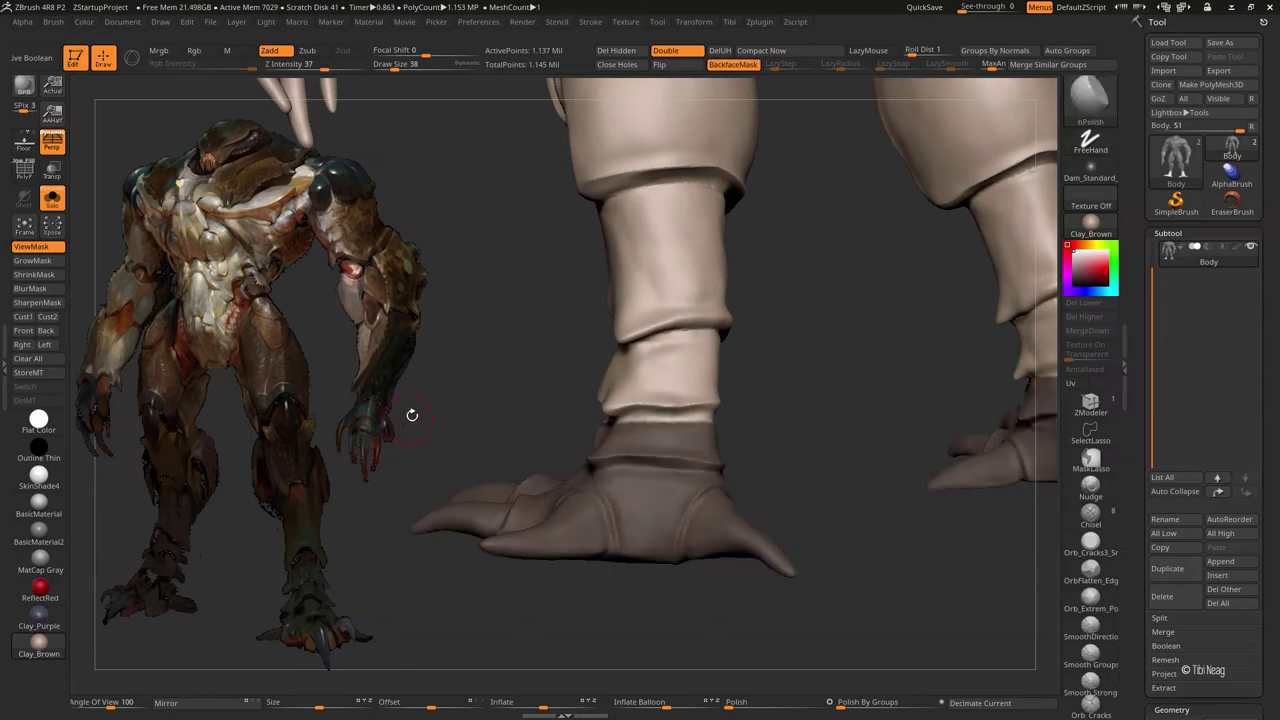
- Mask over the right foot and orbit around the leg to check it
mouse_move(411, 414)
left_mouse_down()
mouse_move(624, 430)
mouse_move(594, 443)
left_mouse_up()
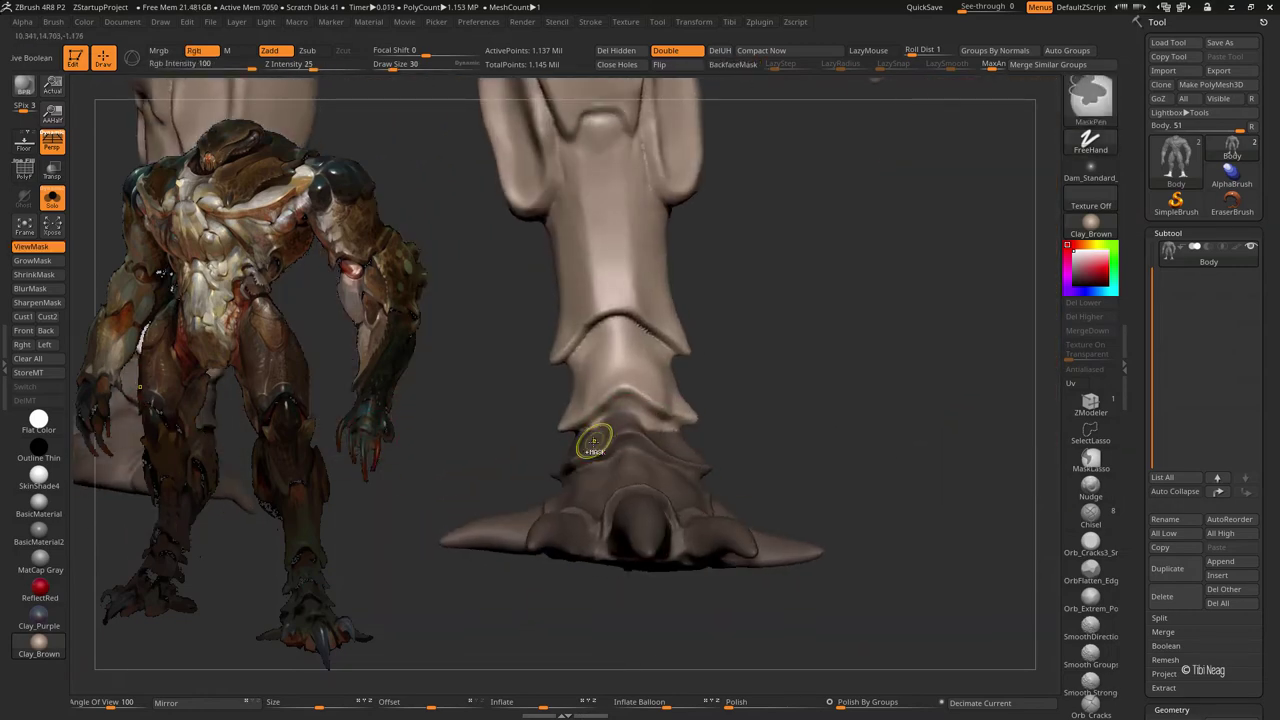
mouse_move(771, 461)
left_mouse_down()
mouse_move(509, 447)
mouse_move(572, 449)
left_mouse_up()
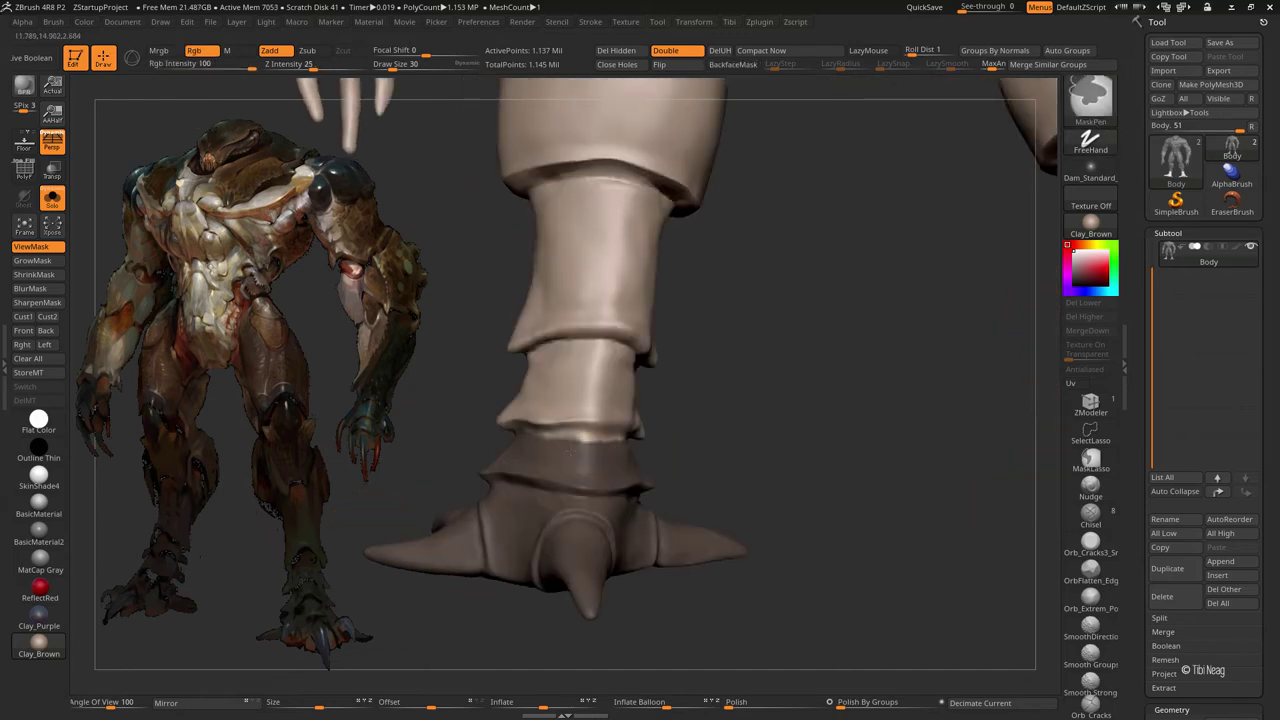
left_click_drag(686, 429, 548, 447)
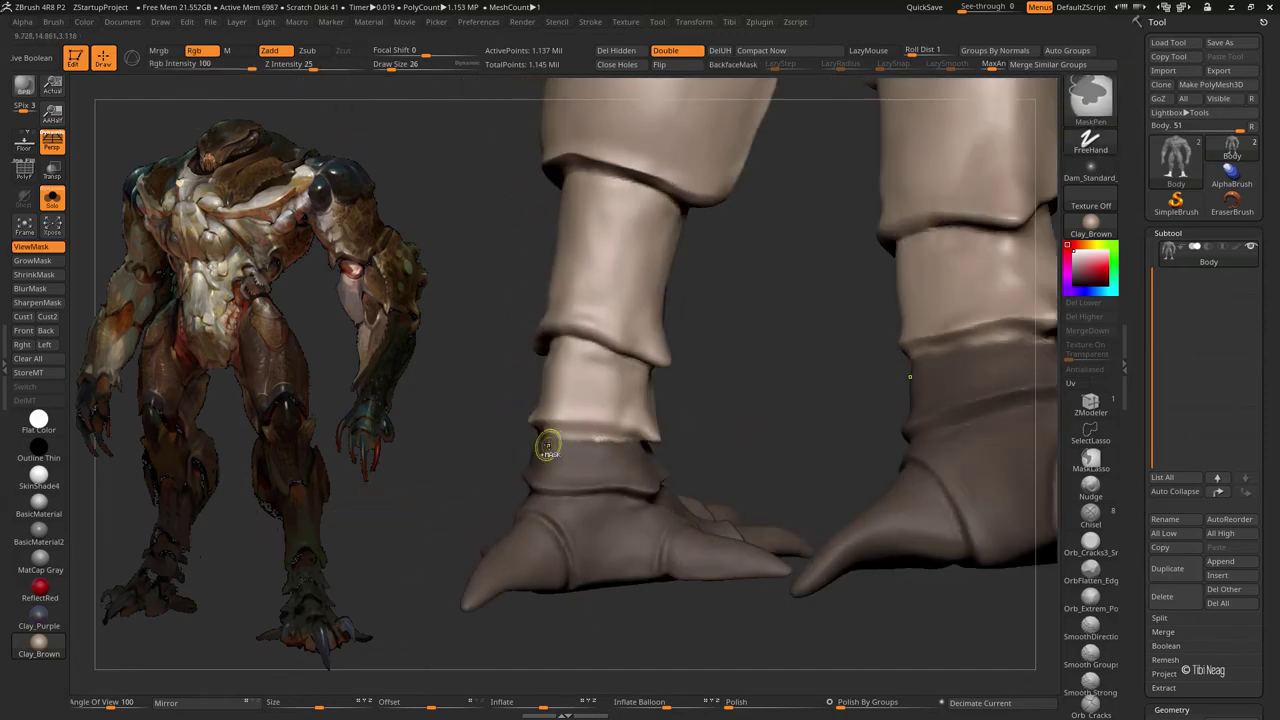
mouse_move(645, 455)
left_mouse_down()
mouse_move(557, 437)
mouse_move(569, 451)
left_mouse_up()
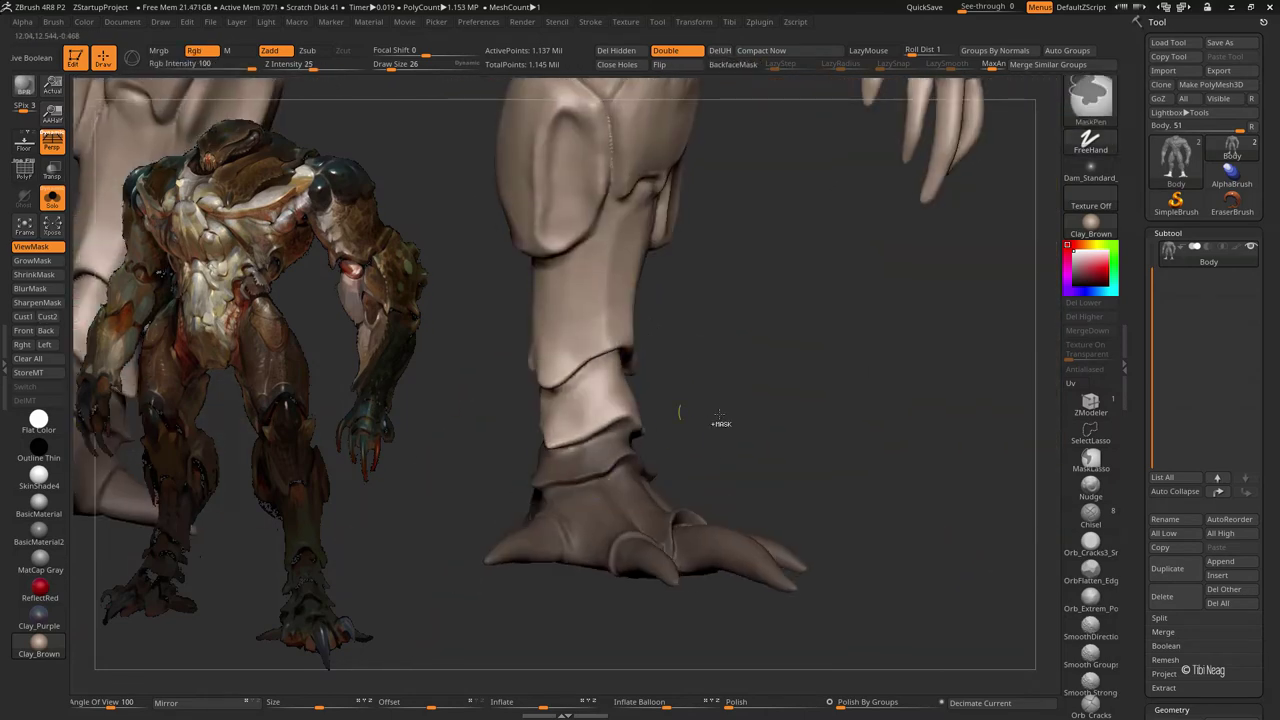
mouse_move(856, 423)
left_mouse_down()
mouse_move(857, 409)
mouse_move(763, 447)
left_mouse_up()
- Rotate the right foot at the ankle to face front, checking the full-body stance
key("w")
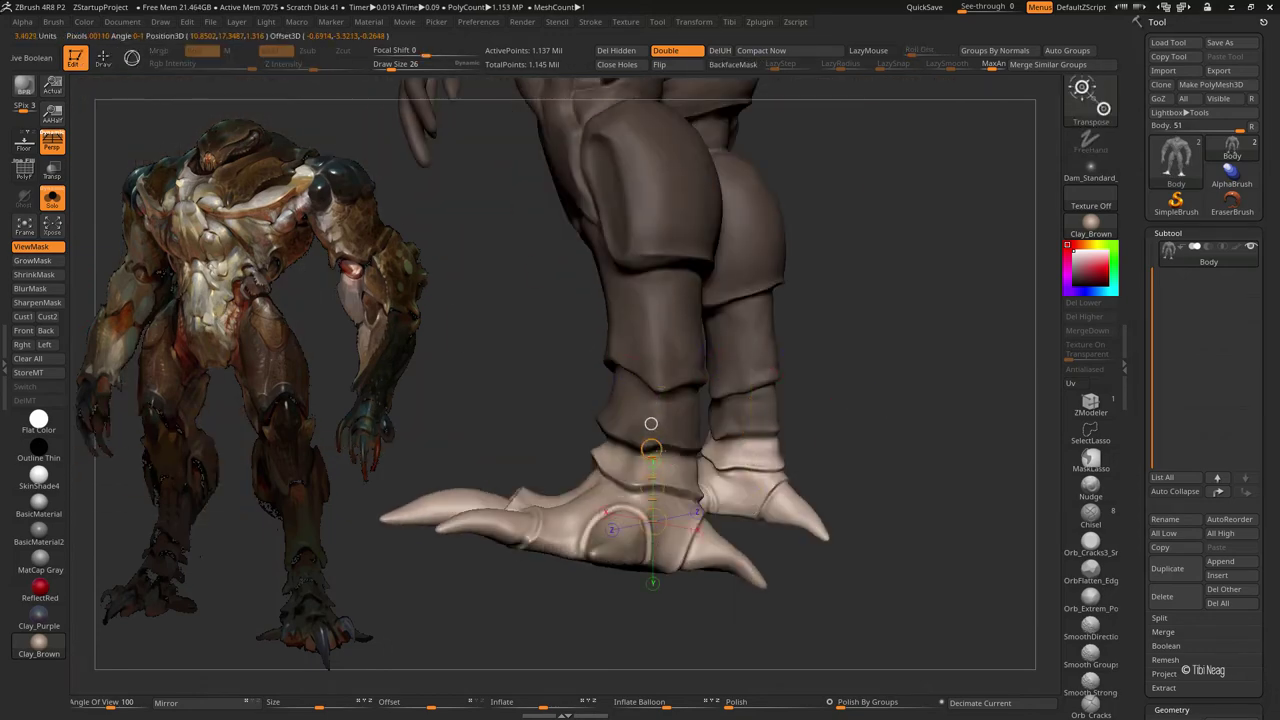
mouse_move(651, 423)
left_mouse_down()
mouse_move(634, 427)
mouse_move(646, 423)
left_mouse_up()
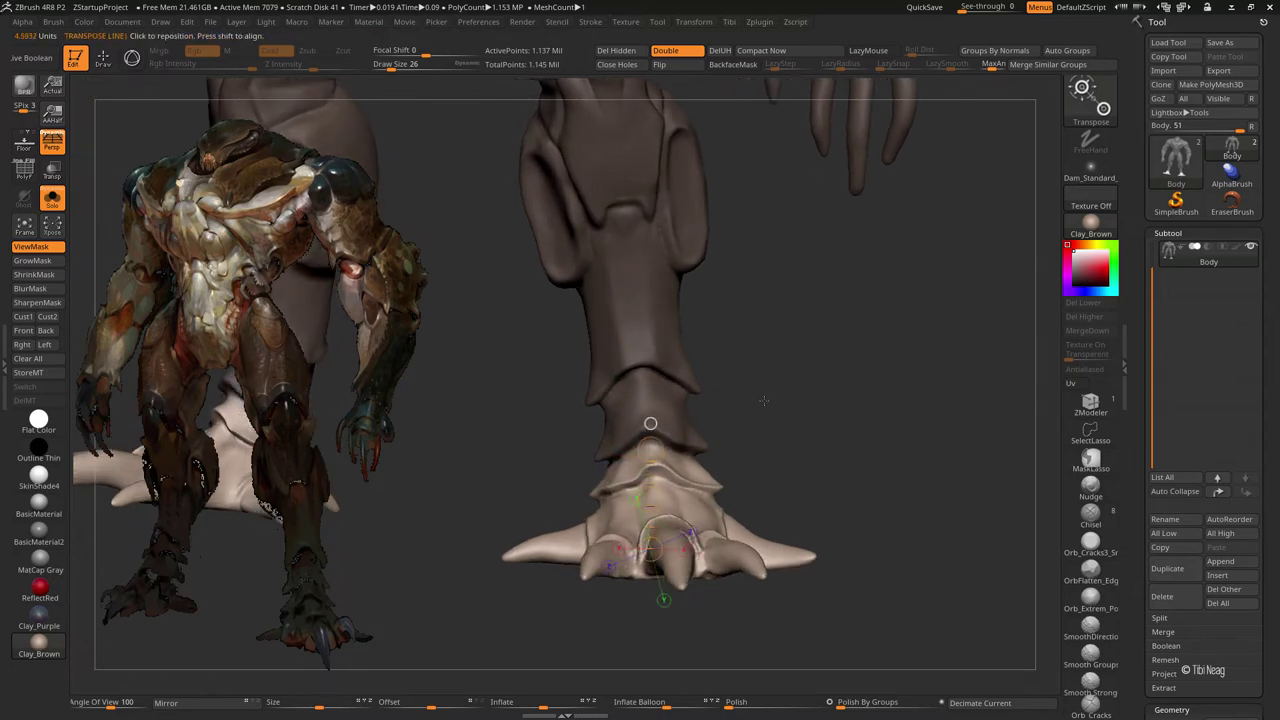
key("f")
left_click_drag(740, 398, 713, 442, "alt")
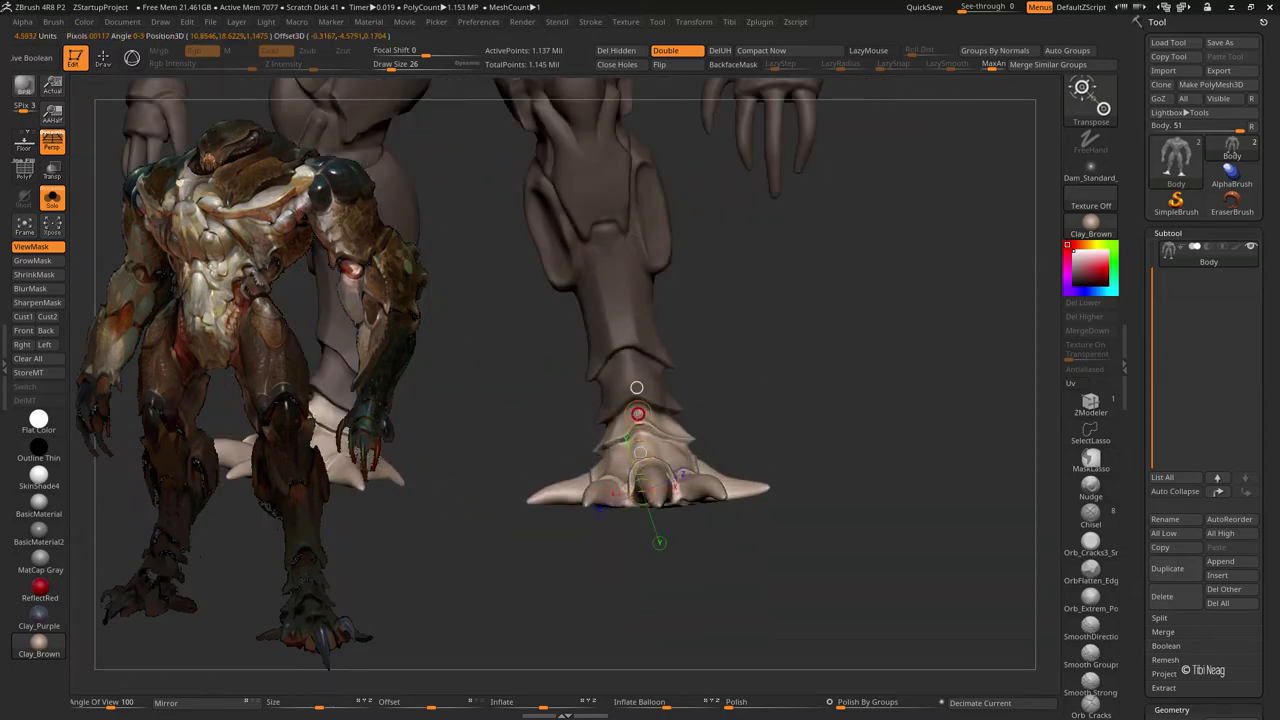
mouse_move(643, 517)
left_mouse_down()
mouse_move(780, 430)
mouse_move(699, 496)
left_mouse_up()
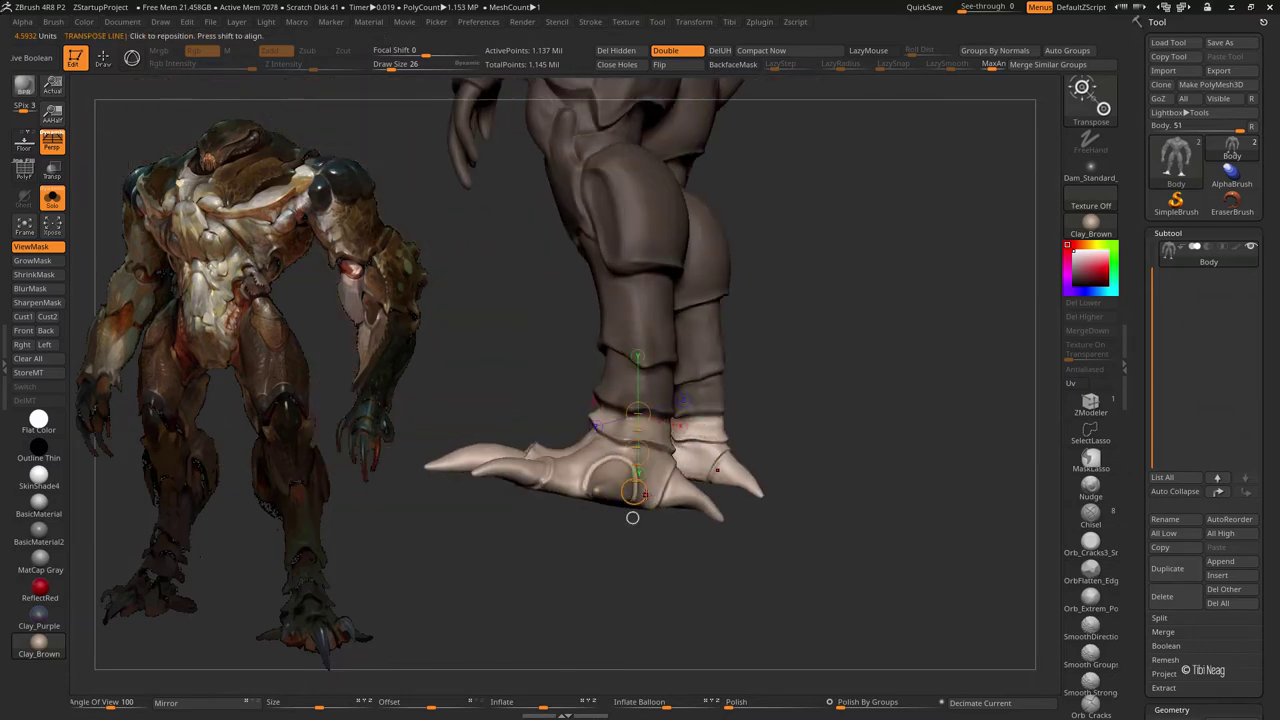
left_click_drag(661, 544, 661, 567)
left_click_drag(637, 453, 630, 451)
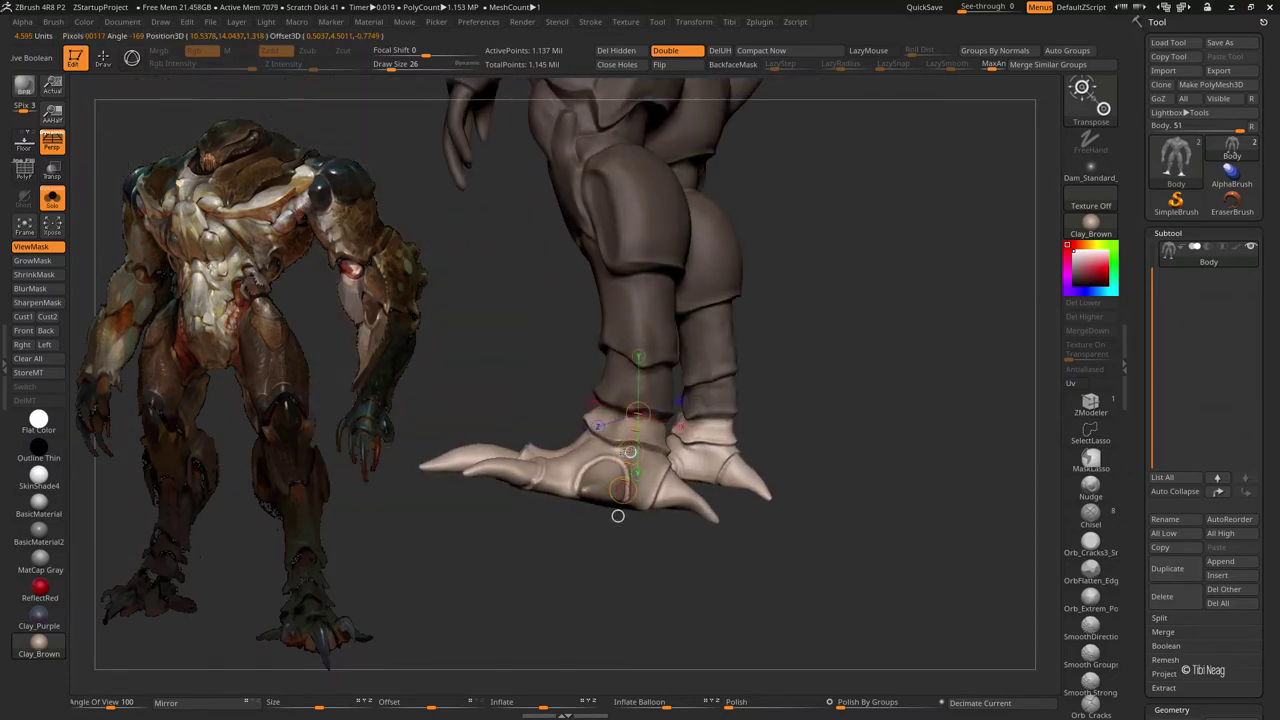
key("f")
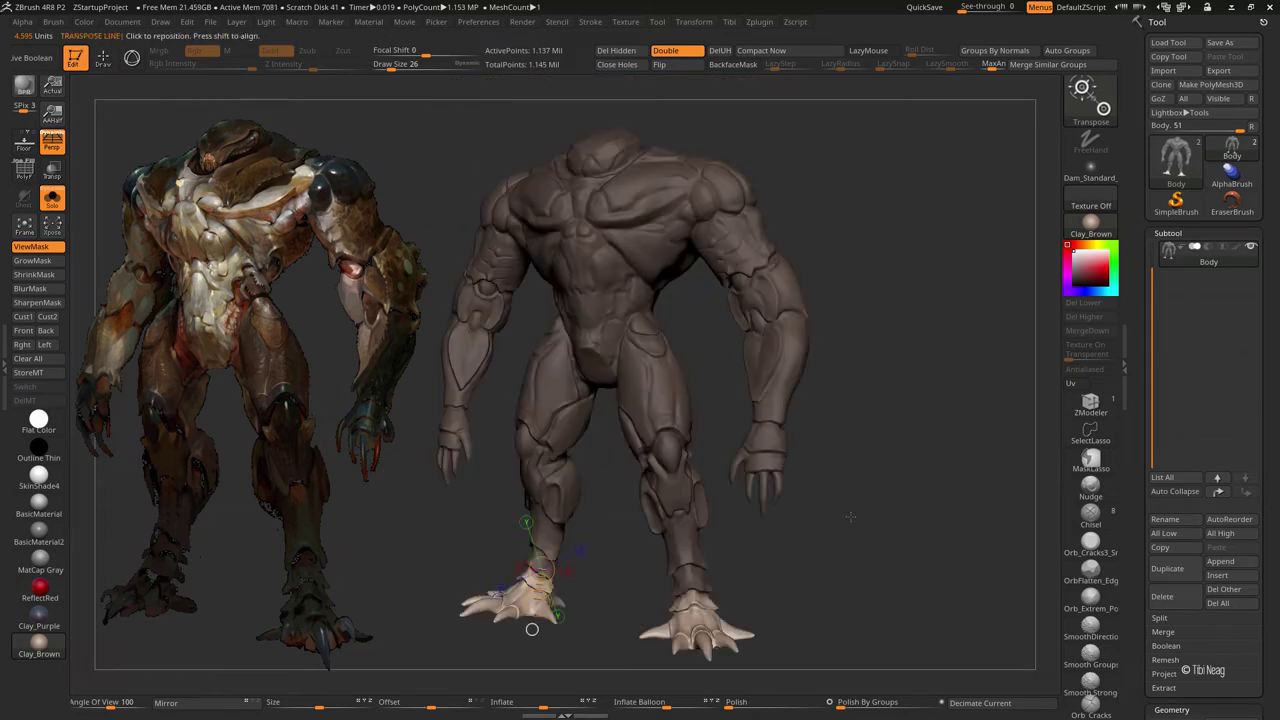
mouse_move(850, 515)
left_mouse_down()
mouse_move(895, 441)
mouse_move(749, 410)
left_mouse_up()
key("f")
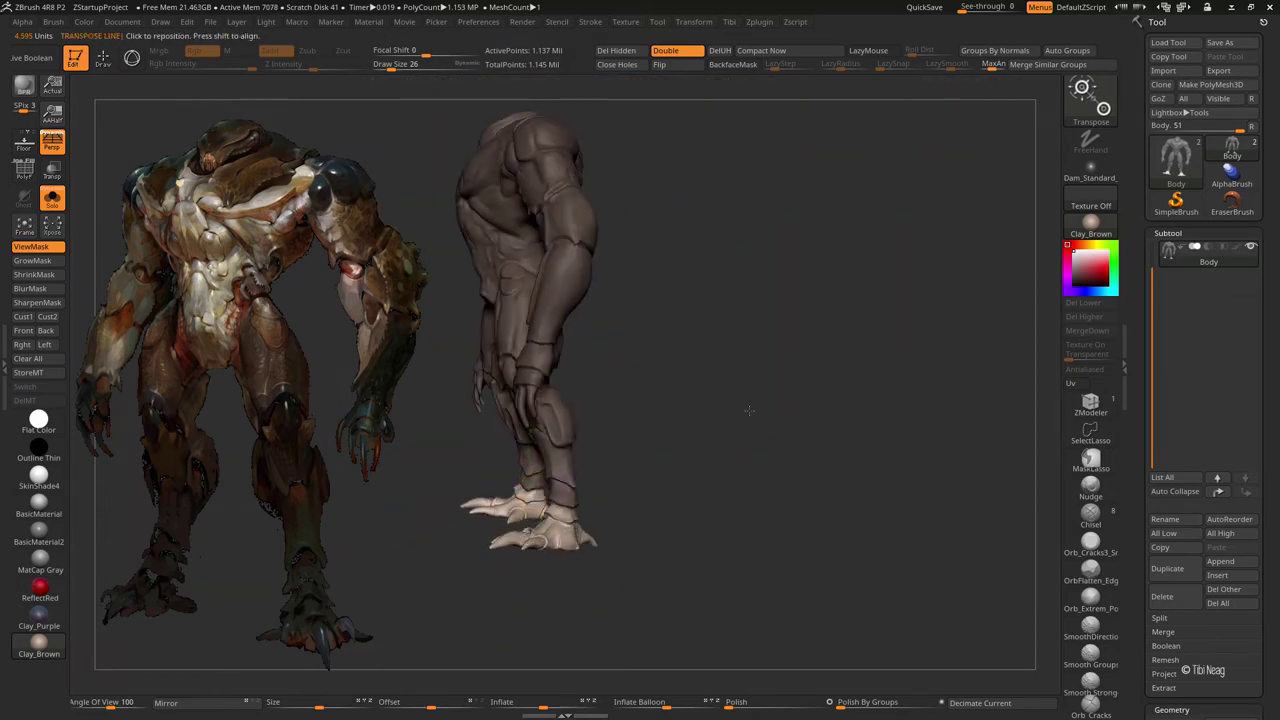
mouse_move(847, 423)
left_mouse_down("alt")
mouse_move(820, 365)
mouse_move(836, 398)
left_mouse_up("alt")
- Smooth and deepen the grooves between the ankle bands
key("q")
left_click_drag(677, 420, 603, 478, "alt")
key("shift")
mouse_move(588, 460)
right_mouse_down()
mouse_move(823, 514)
mouse_move(645, 486)
mouse_move(794, 532)
mouse_move(655, 474)
mouse_move(714, 428)
mouse_move(897, 491)
mouse_move(811, 420)
mouse_move(901, 444)
mouse_move(762, 389)
right_mouse_up()
- Switch to the Move brush and mask the front of the clawed foot
key("b")
key("m")
key("v")
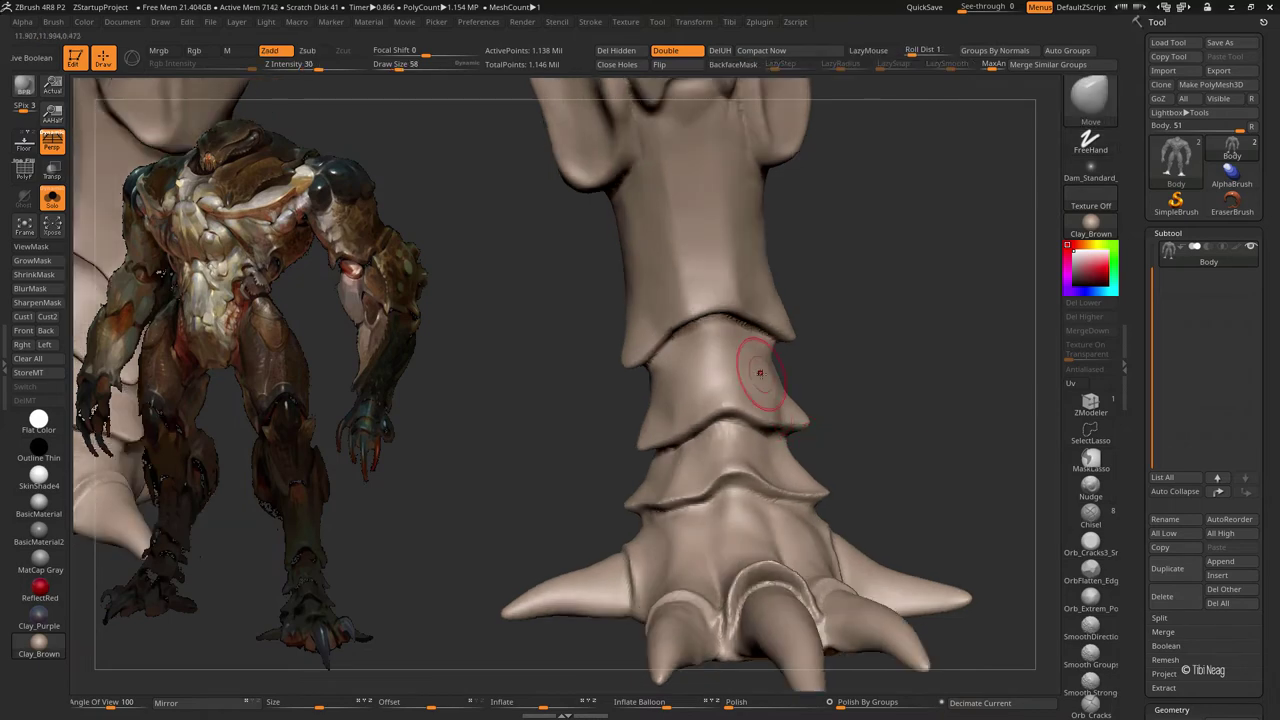
right_click_drag(861, 365, 770, 336)
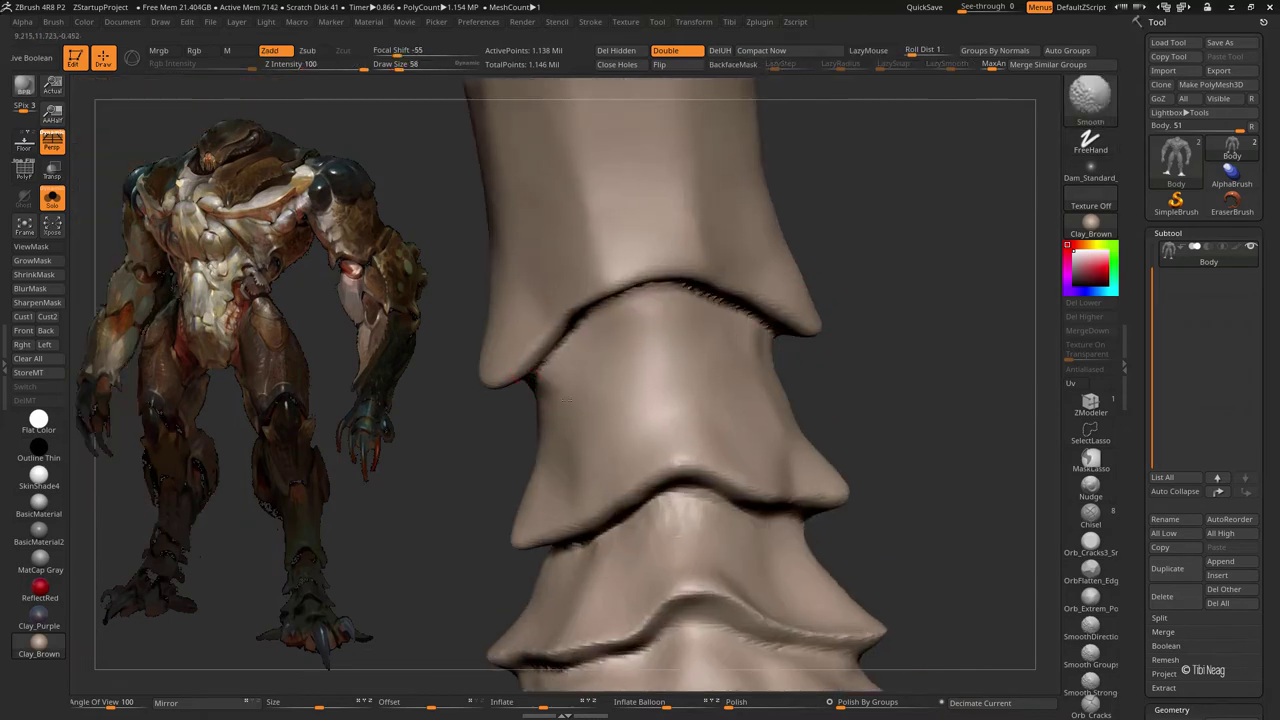
mouse_move(875, 407)
right_mouse_down()
mouse_move(866, 650)
mouse_move(600, 450)
mouse_move(443, 386)
right_mouse_up()
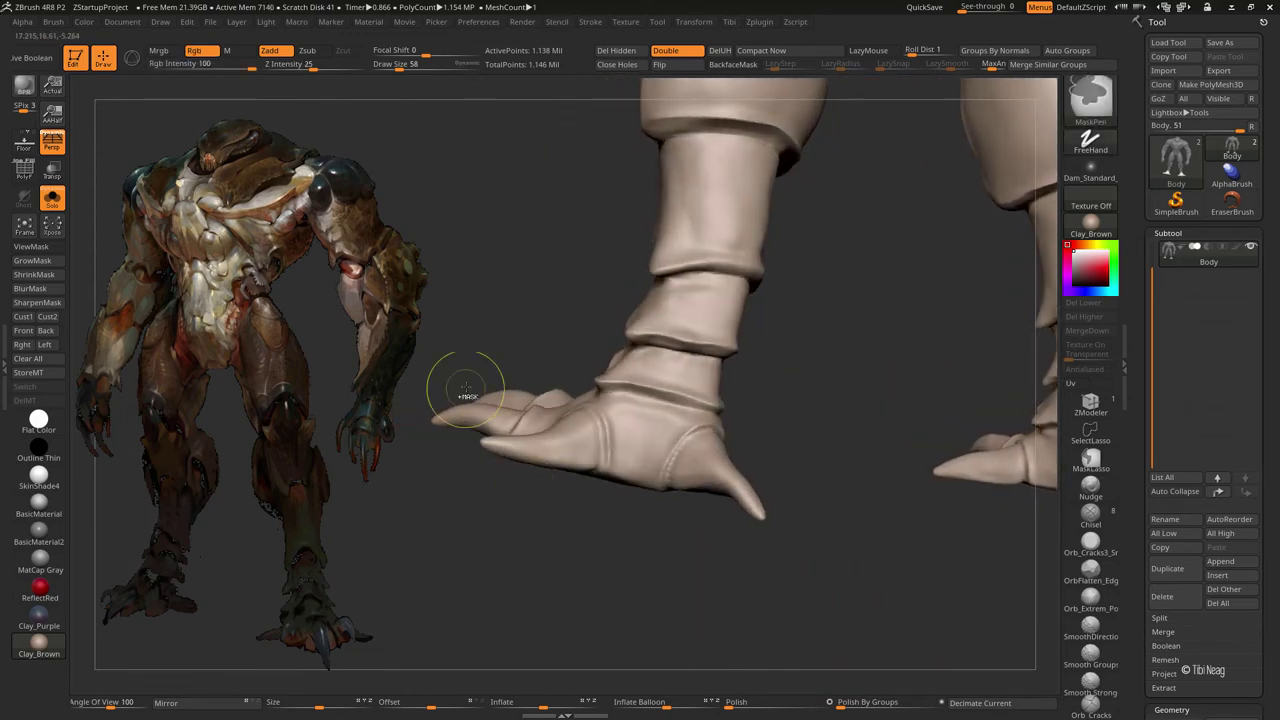
mouse_move(440, 385)
left_mouse_down("ctrl")
mouse_move(537, 560)
mouse_move(588, 544)
left_mouse_up("ctrl")
right_click_drag(588, 544, 620, 560)
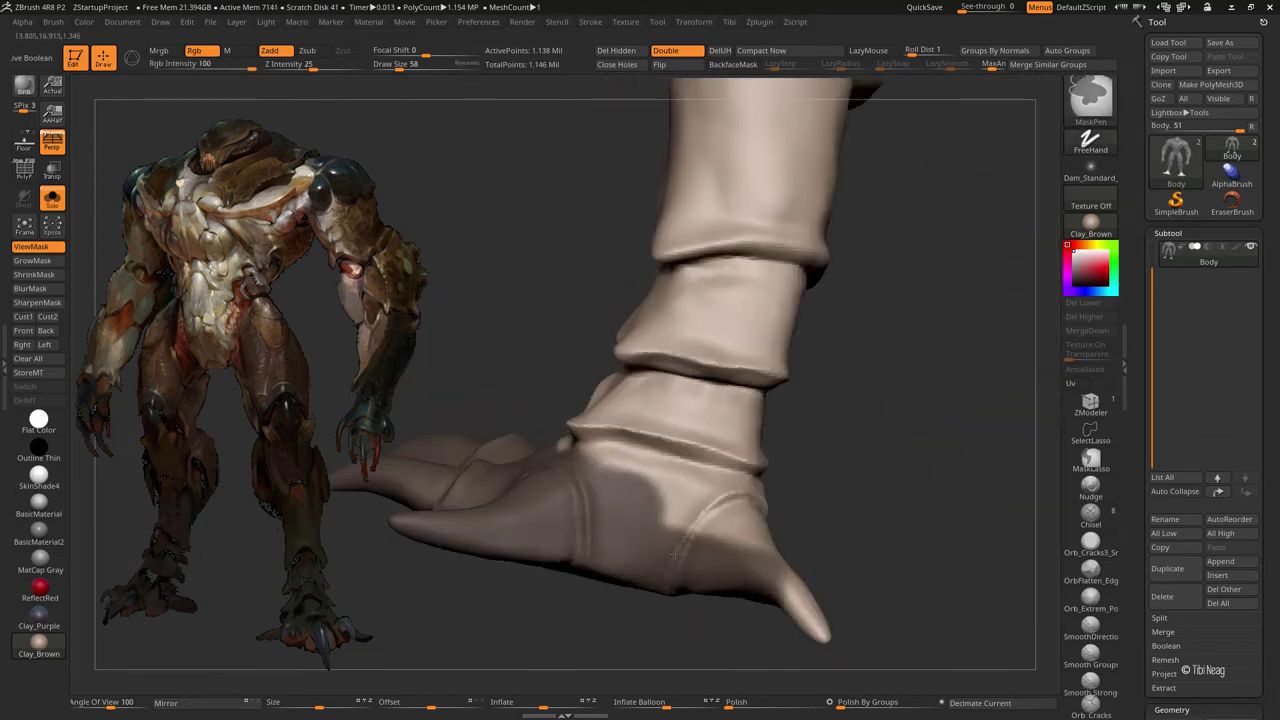
- Mask the claws and foot region, checking the mask from several angles
mouse_move(698, 511)
right_mouse_down()
mouse_move(820, 560)
mouse_move(886, 629)
mouse_move(355, 418)
right_mouse_up()
left_click_drag(355, 418, 622, 498, "ctrl")
left_click_drag(890, 580, 890, 580, "ctrl")
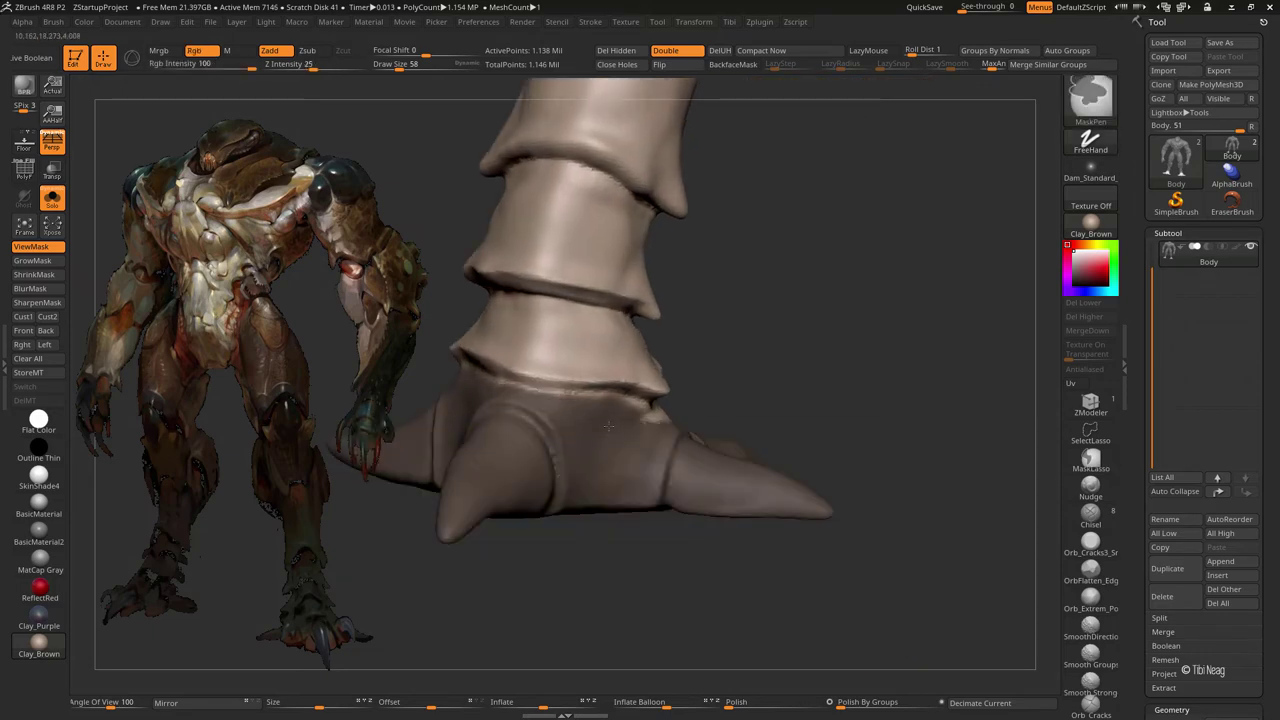
right_click_drag(608, 426, 700, 390)
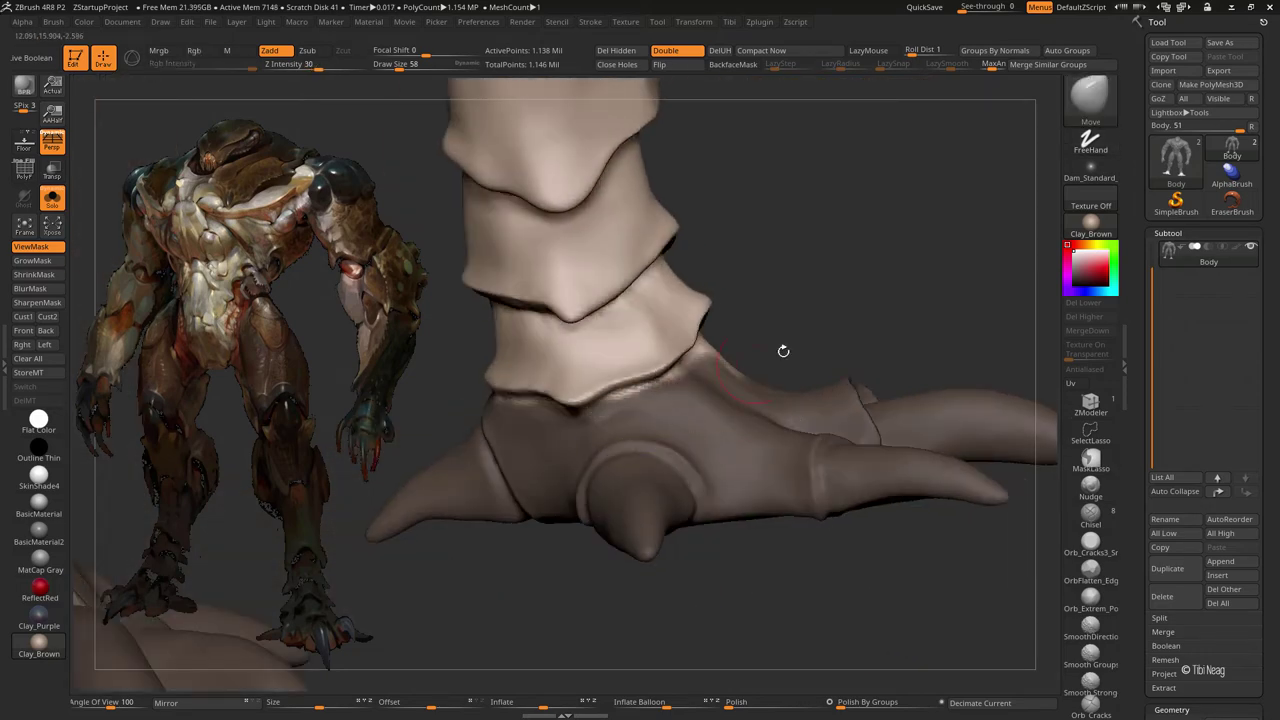
right_click_drag(783, 351, 690, 383)
right_click_drag(834, 318, 676, 345)
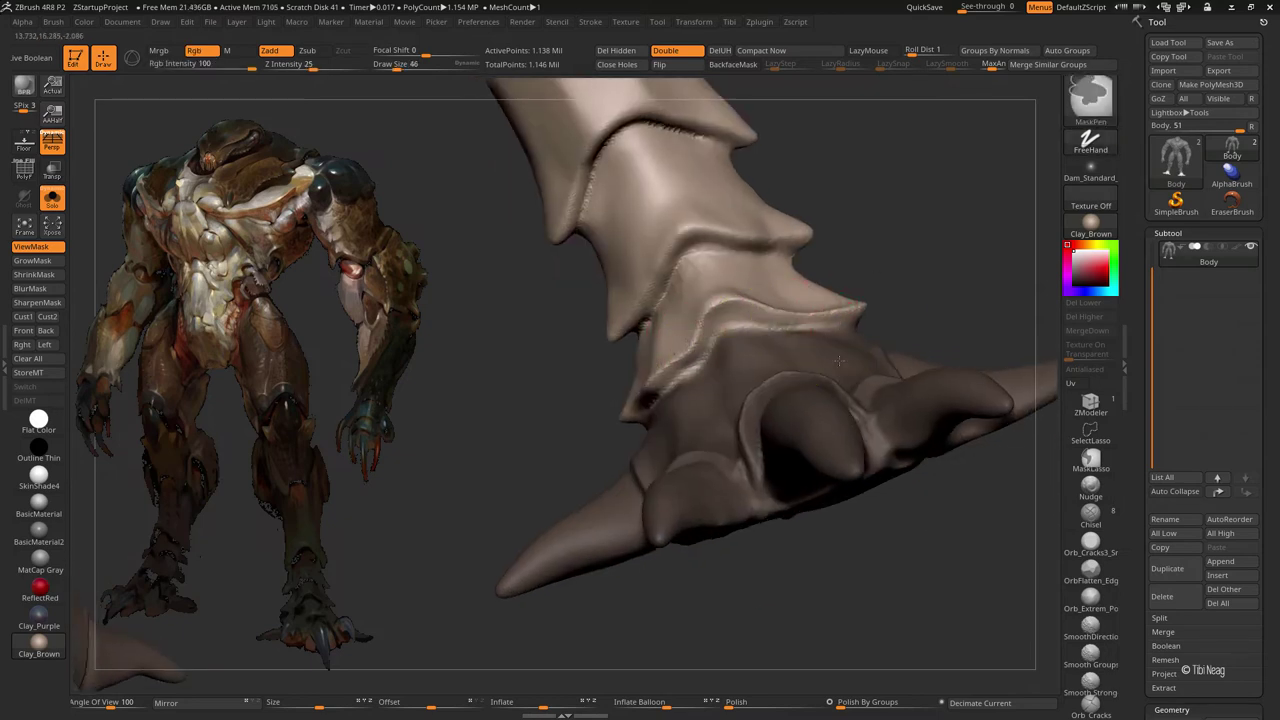
left_click_drag(740, 230, 738, 286)
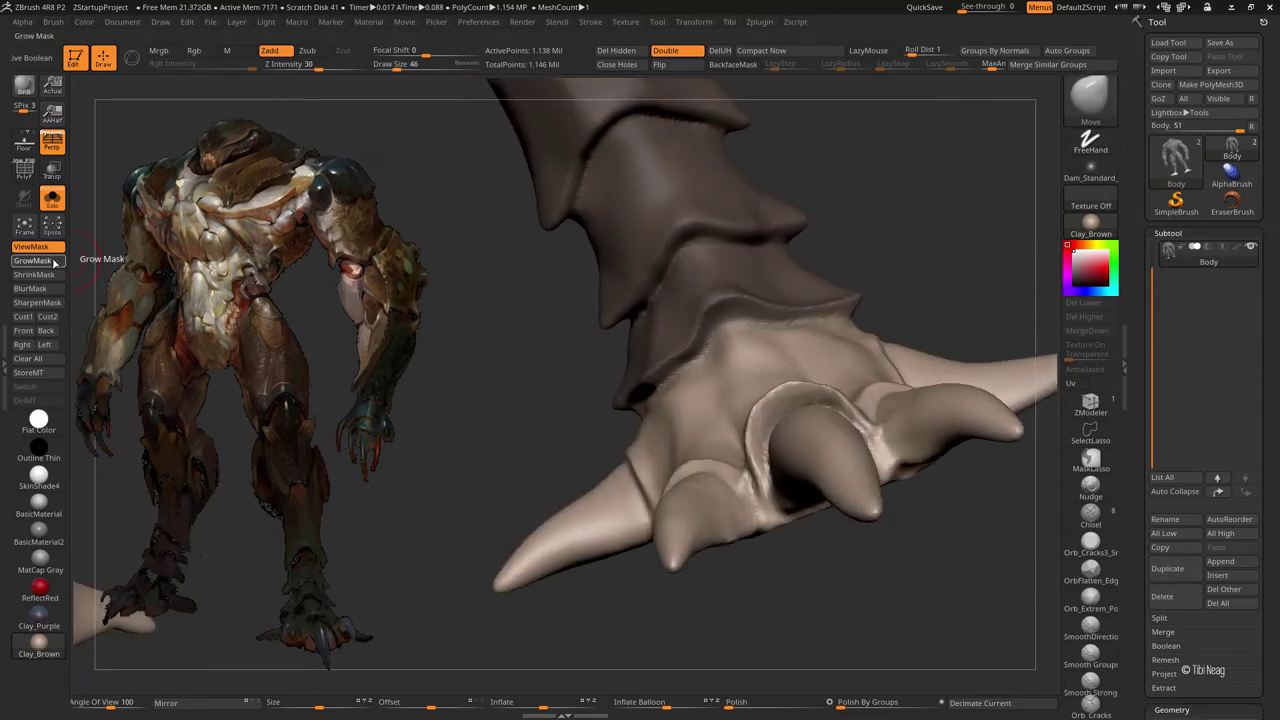
left_click_drag(480, 470, 766, 449)
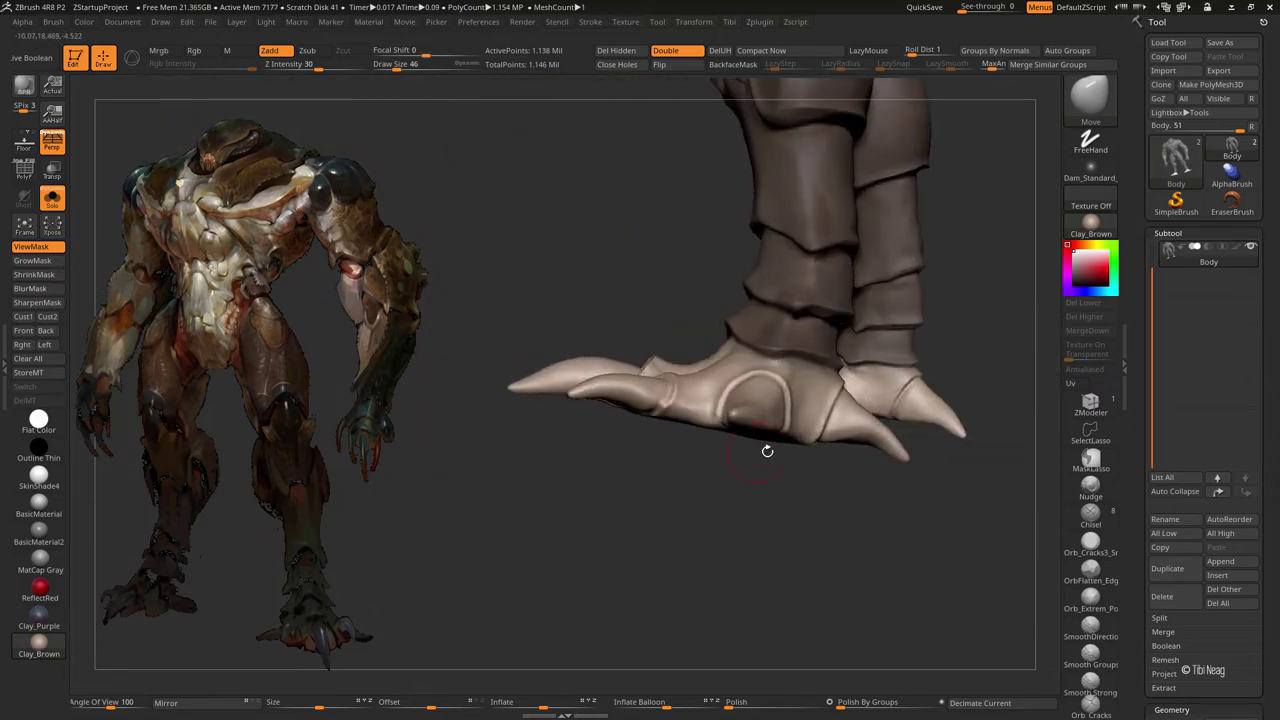
- Rotate the unmasked foot with Transpose, then undo that first rotation
key("w")
key("f")
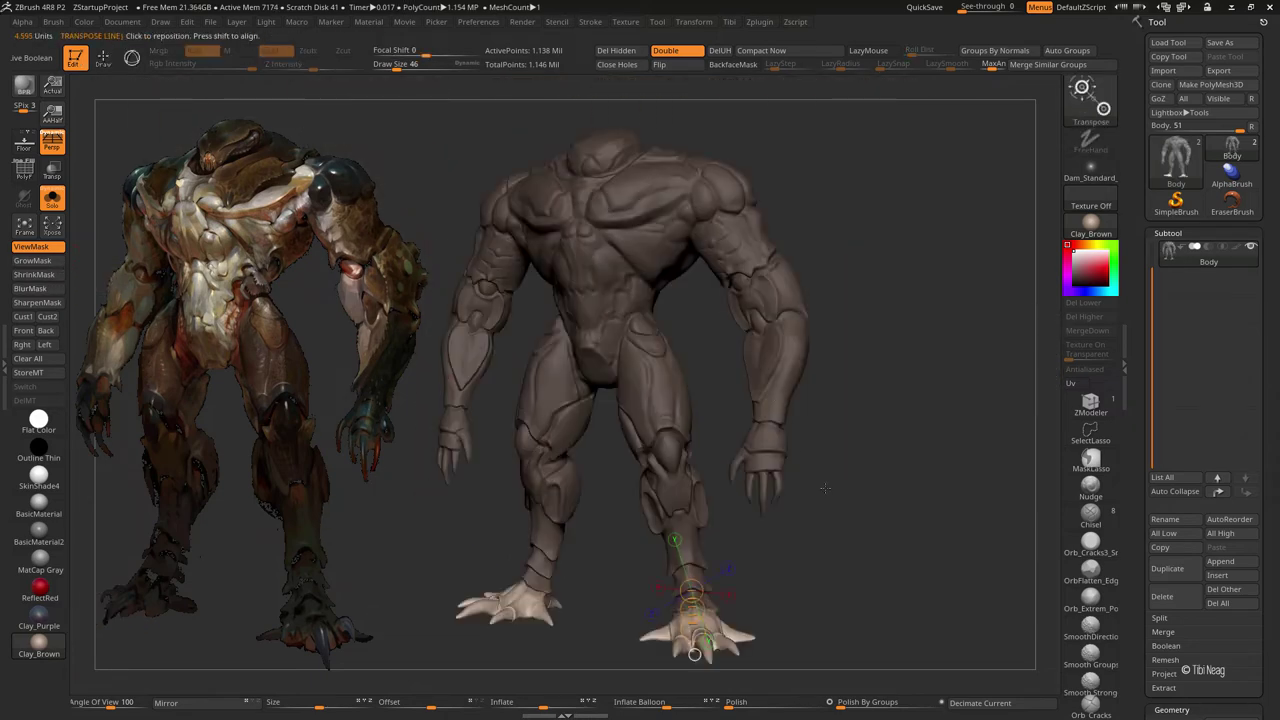
mouse_move(840, 491)
left_mouse_down("alt")
mouse_move(686, 503)
mouse_move(821, 461)
left_mouse_up("alt")
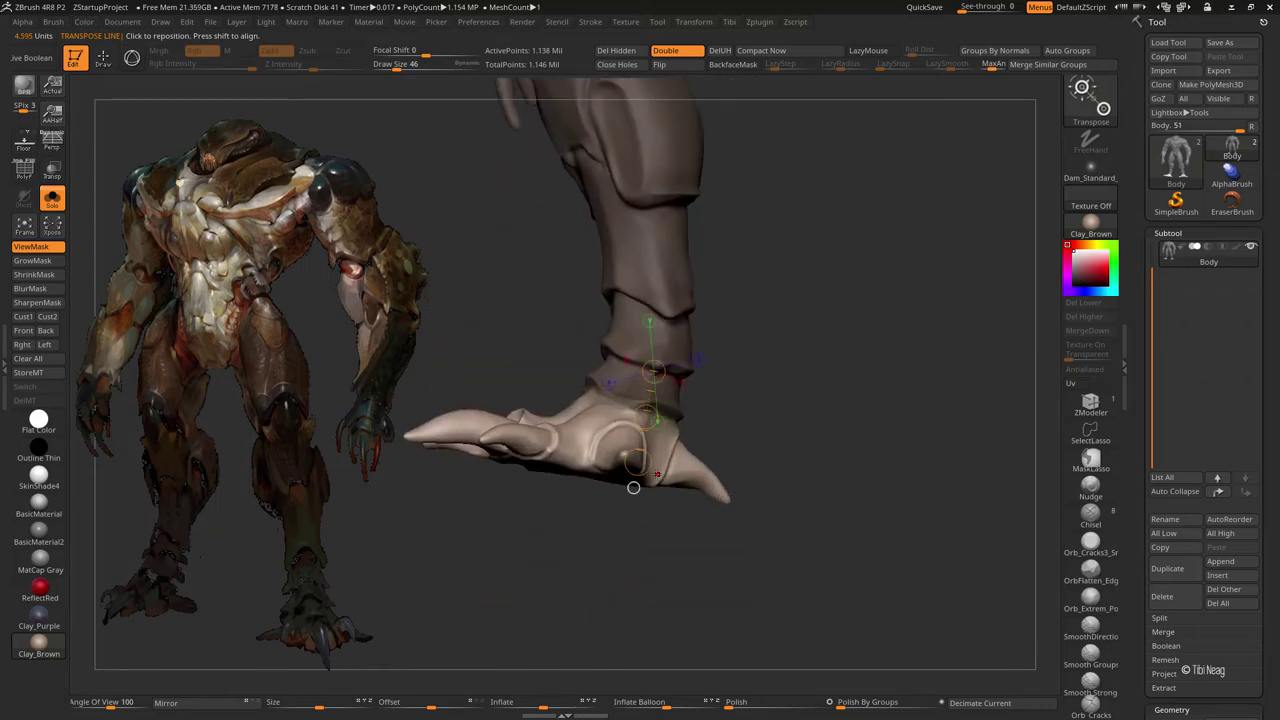
key("r")
key("shift+p")
mouse_move(708, 487)
left_mouse_down()
mouse_move(407, 421)
mouse_move(391, 514)
mouse_move(407, 565)
left_mouse_up()
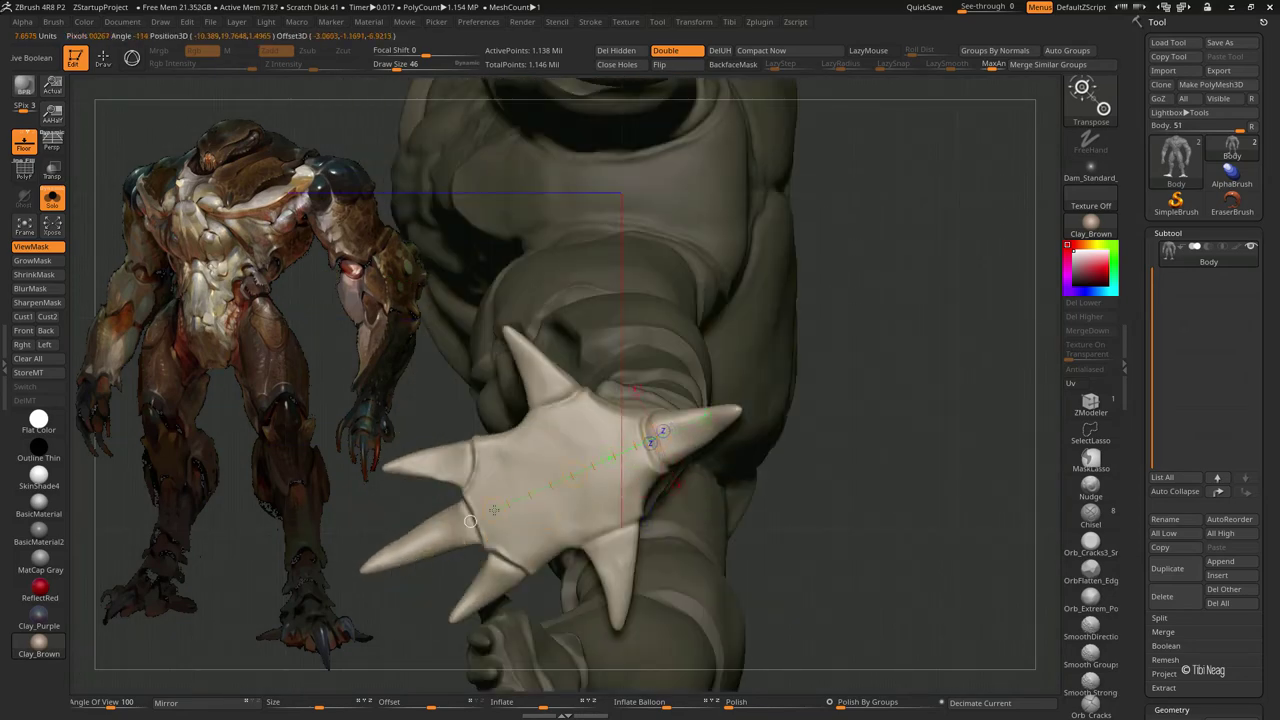
mouse_move(494, 510)
left_mouse_down()
mouse_move(487, 407)
mouse_move(583, 447)
left_mouse_up()
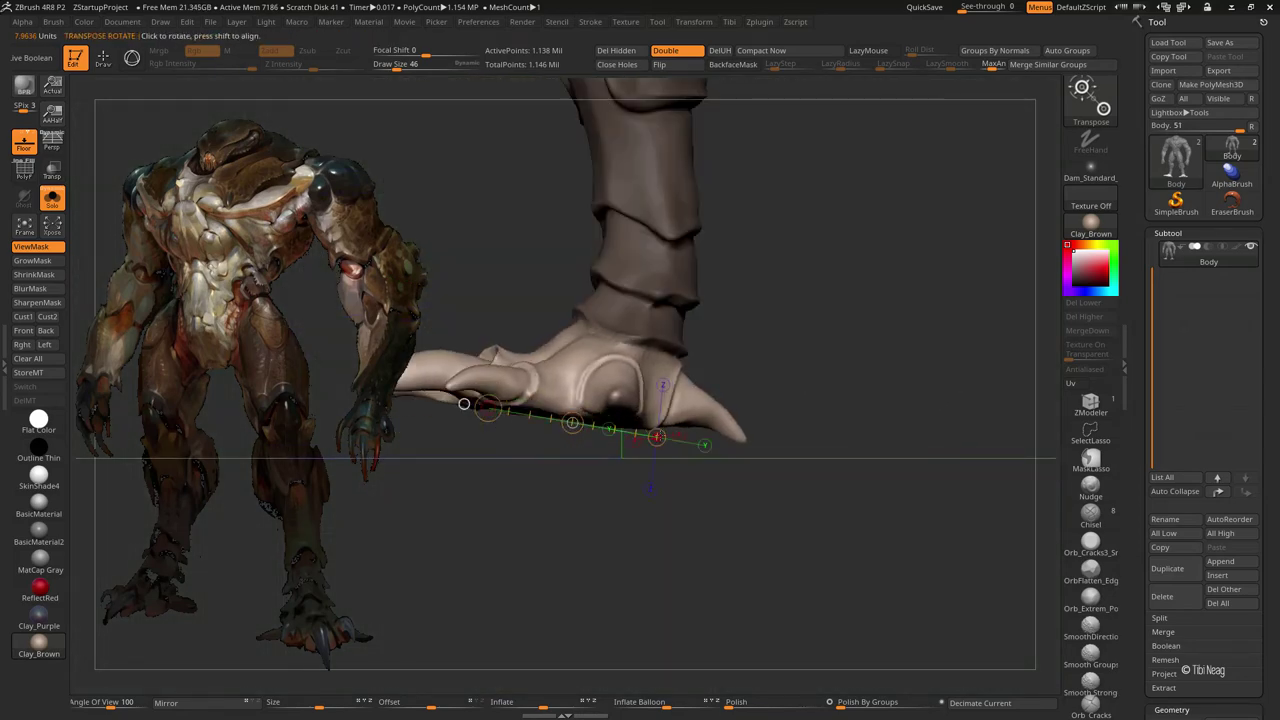
key("ctrl+z")
- Re-pose the foot with a rotation axis along its underside and action lines across it
left_click_drag(778, 377, 700, 360)
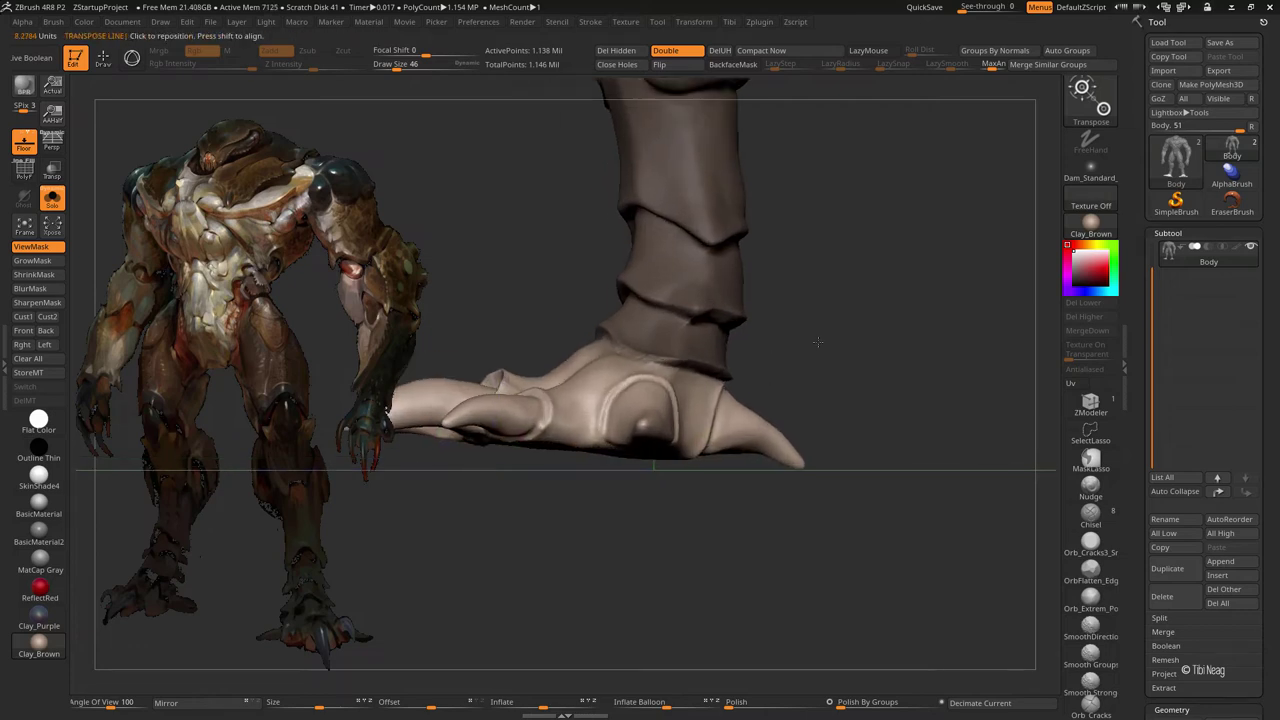
left_click_drag(517, 442, 753, 460)
left_click_drag(760, 370, 836, 345)
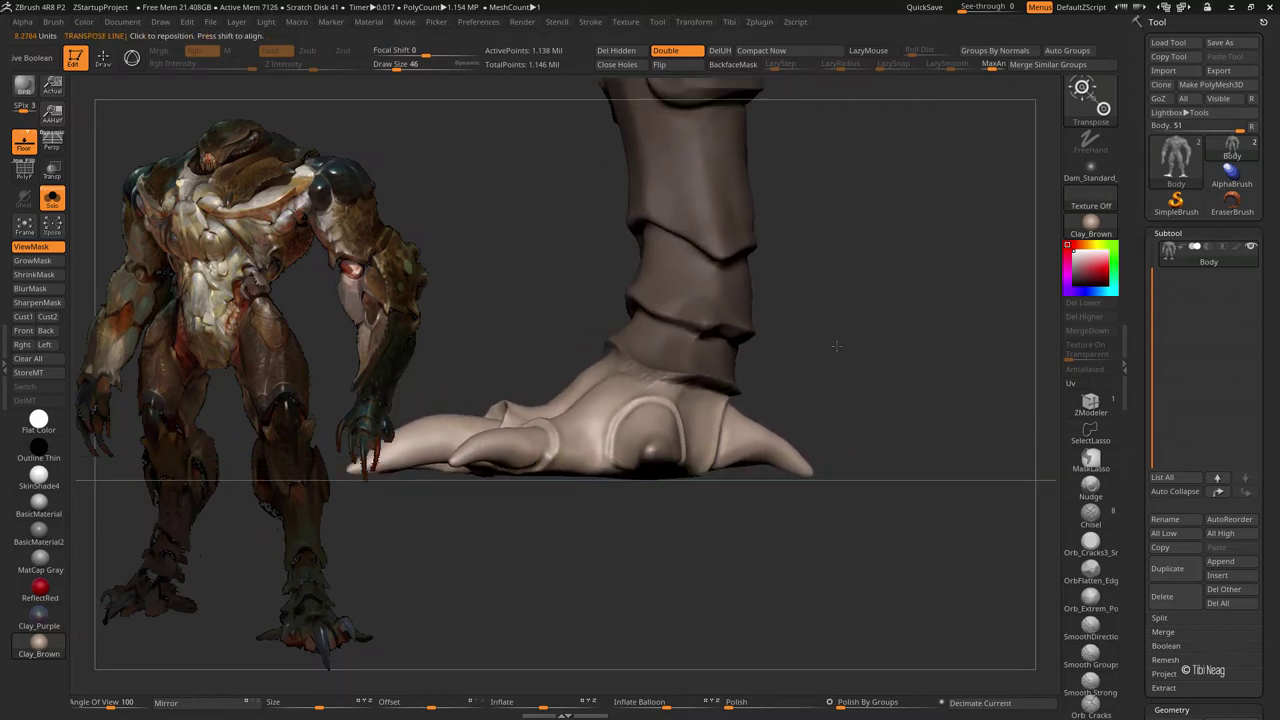
left_click_drag(600, 250, 520, 250)
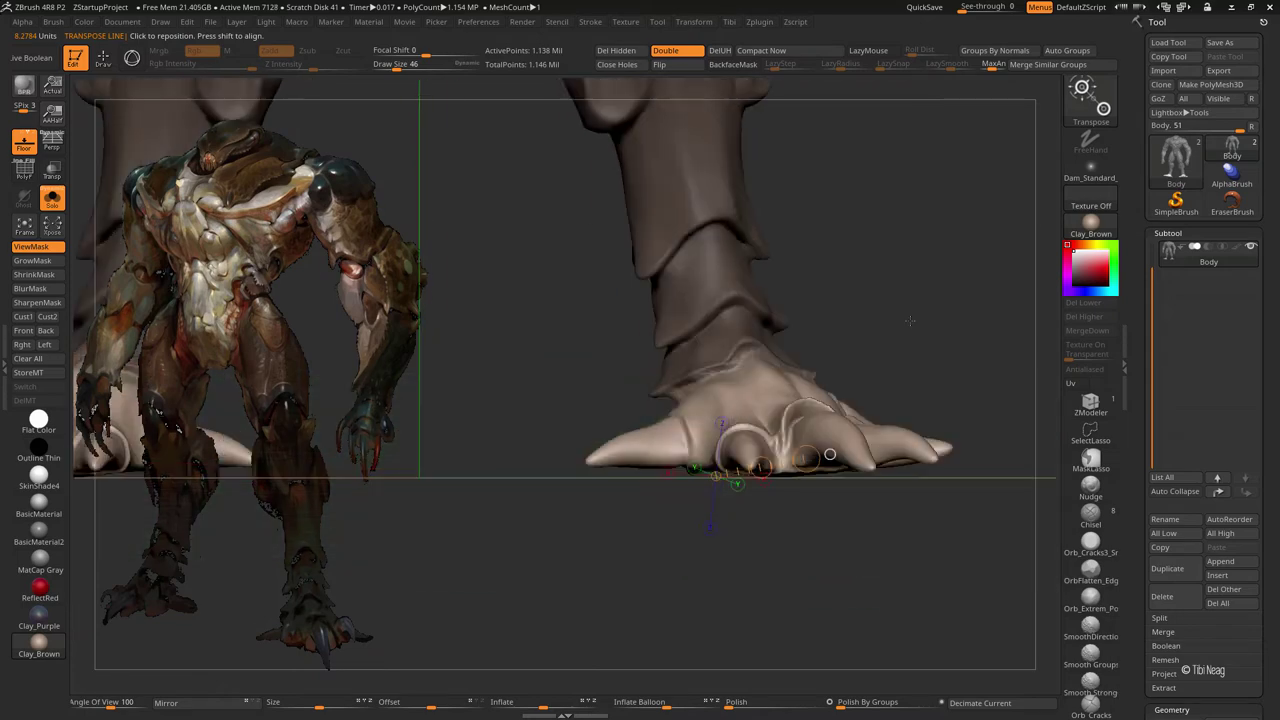
left_click_drag(732, 400, 951, 400)
mouse_move(500, 258)
left_mouse_down()
mouse_move(598, 258)
mouse_move(520, 355)
left_mouse_up()
- Return to the Move brush, hide the floor grid and turn on perspective
key("q")
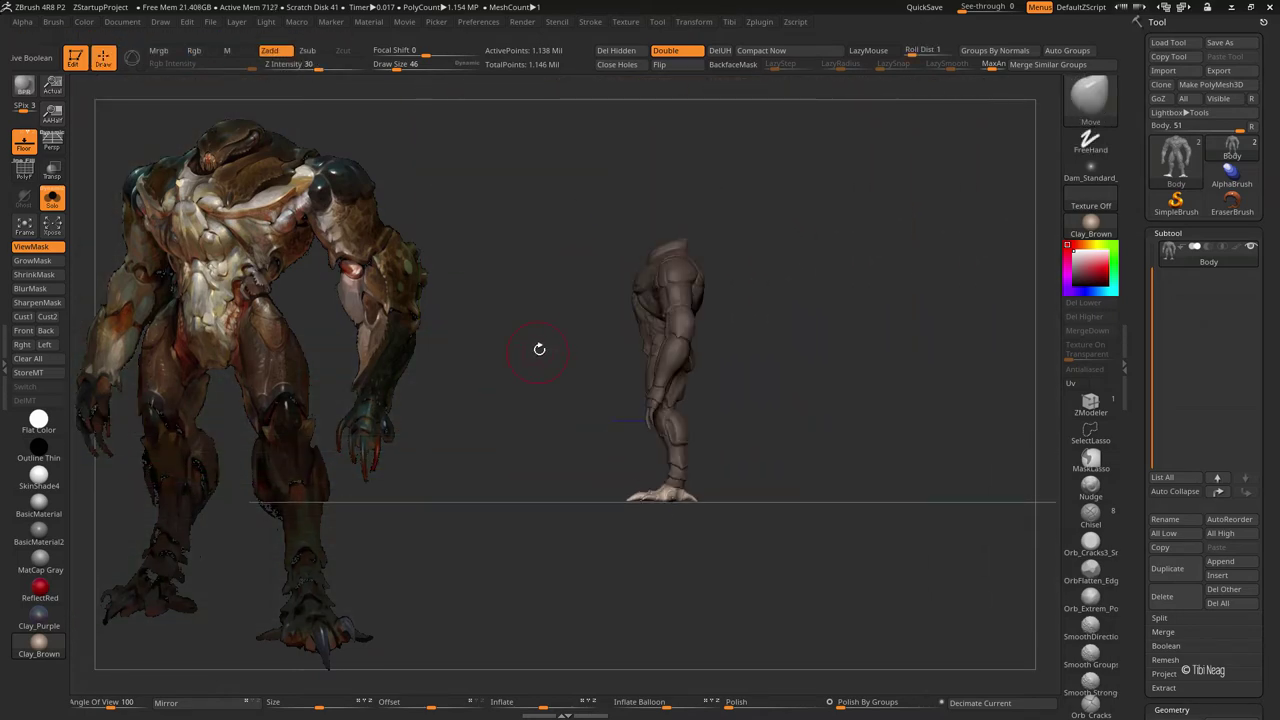
left_click(52, 140)
left_click(24, 140)
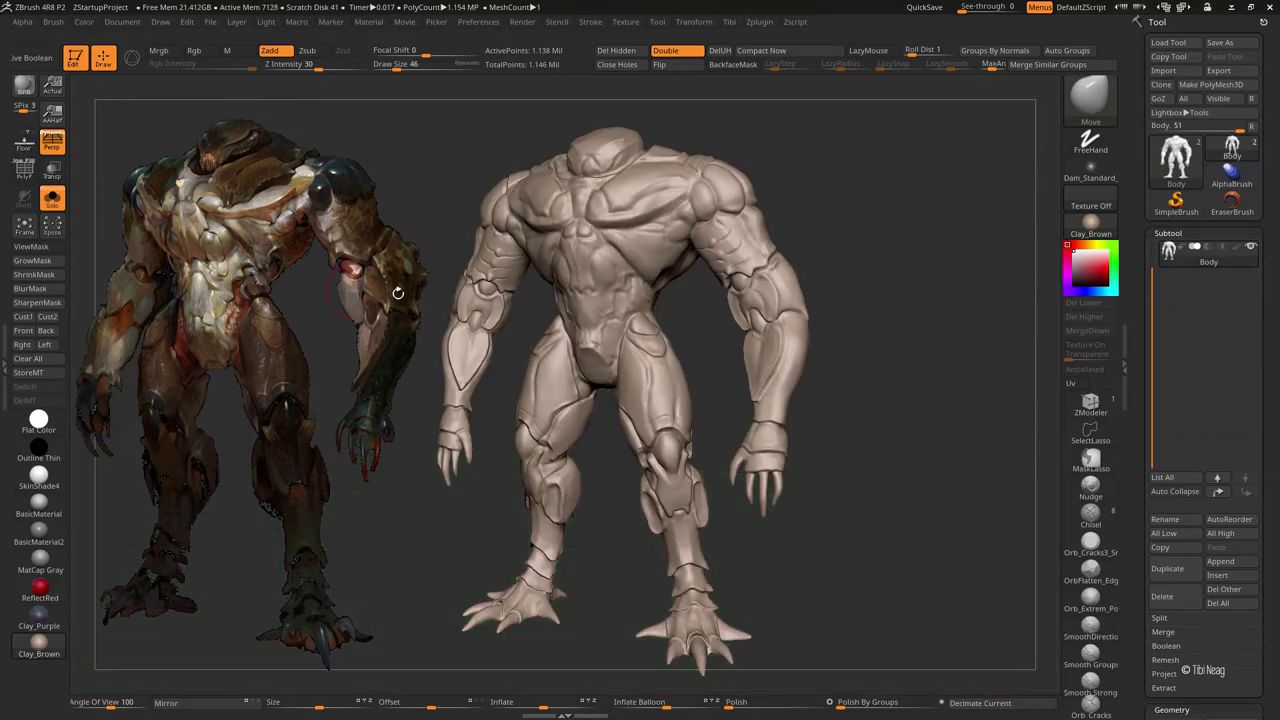
left_click_drag(857, 220, 697, 522)
- Select the Body subtool and mask the lower part of the foot
left_click(655, 458, "alt")
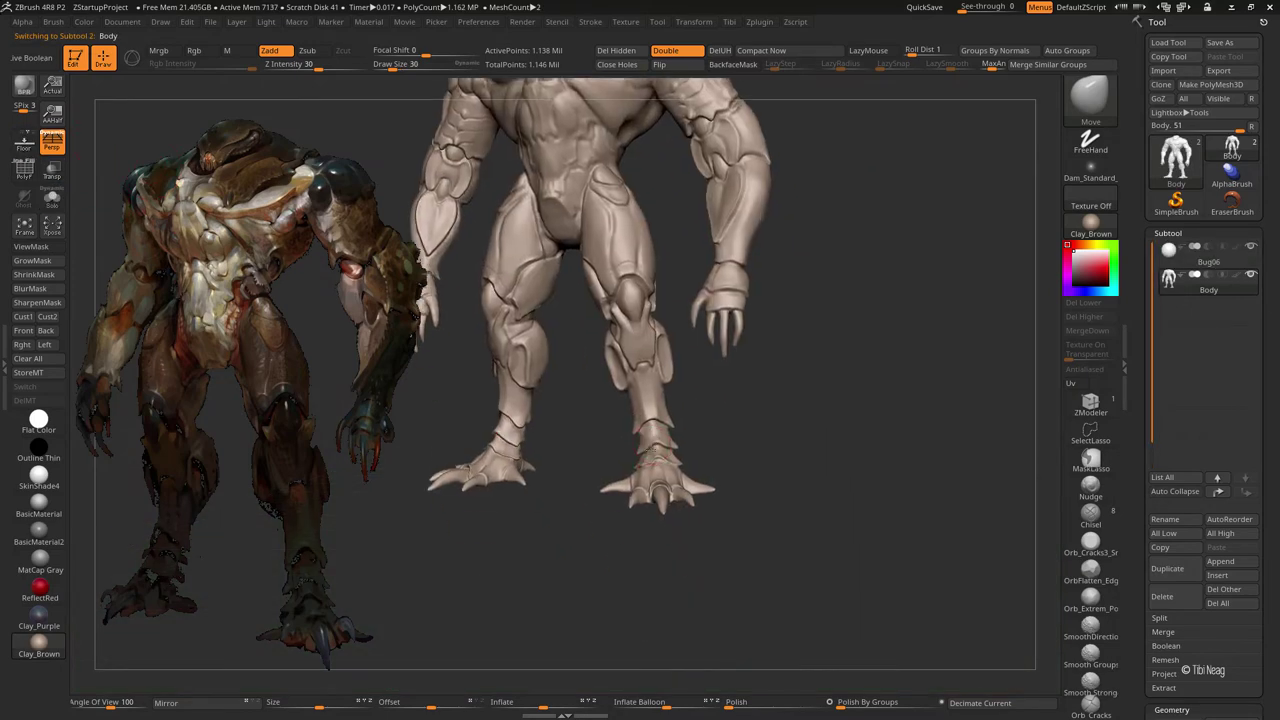
left_click_drag(745, 520, 745, 477, "alt")
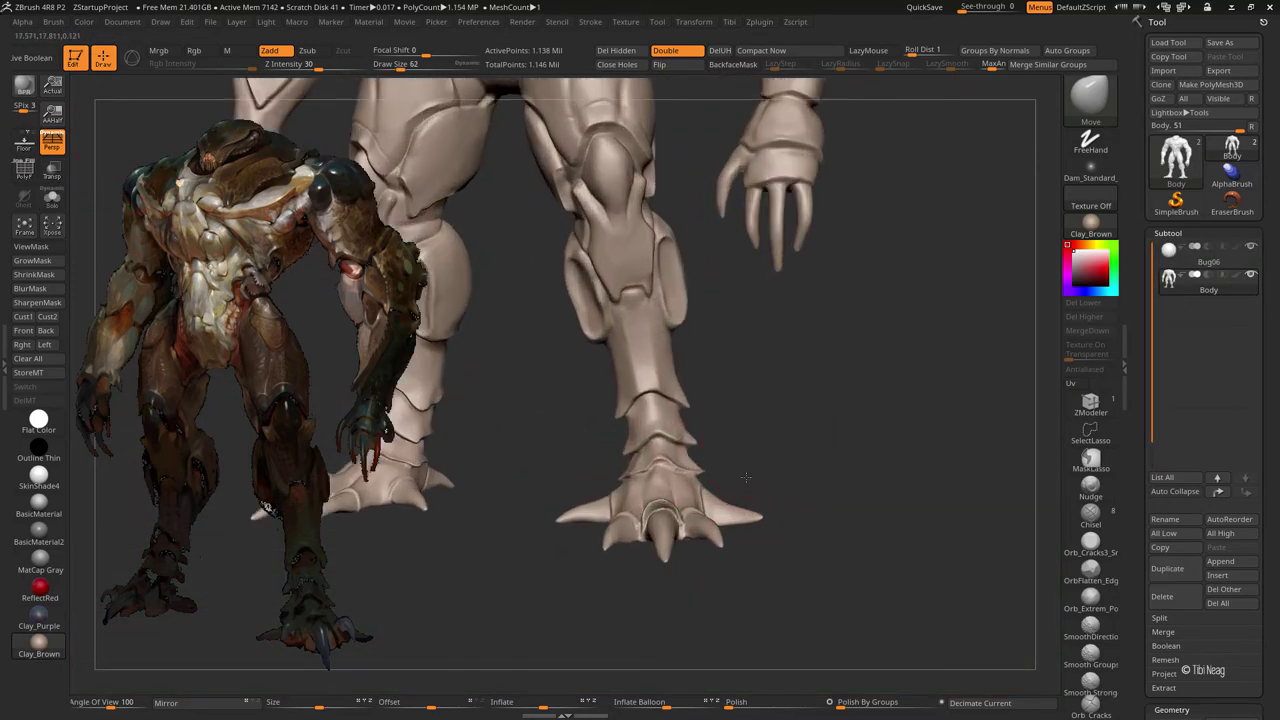
mouse_move(864, 600)
left_mouse_down("ctrl")
mouse_move(482, 484)
mouse_move(565, 443)
left_mouse_up("ctrl")
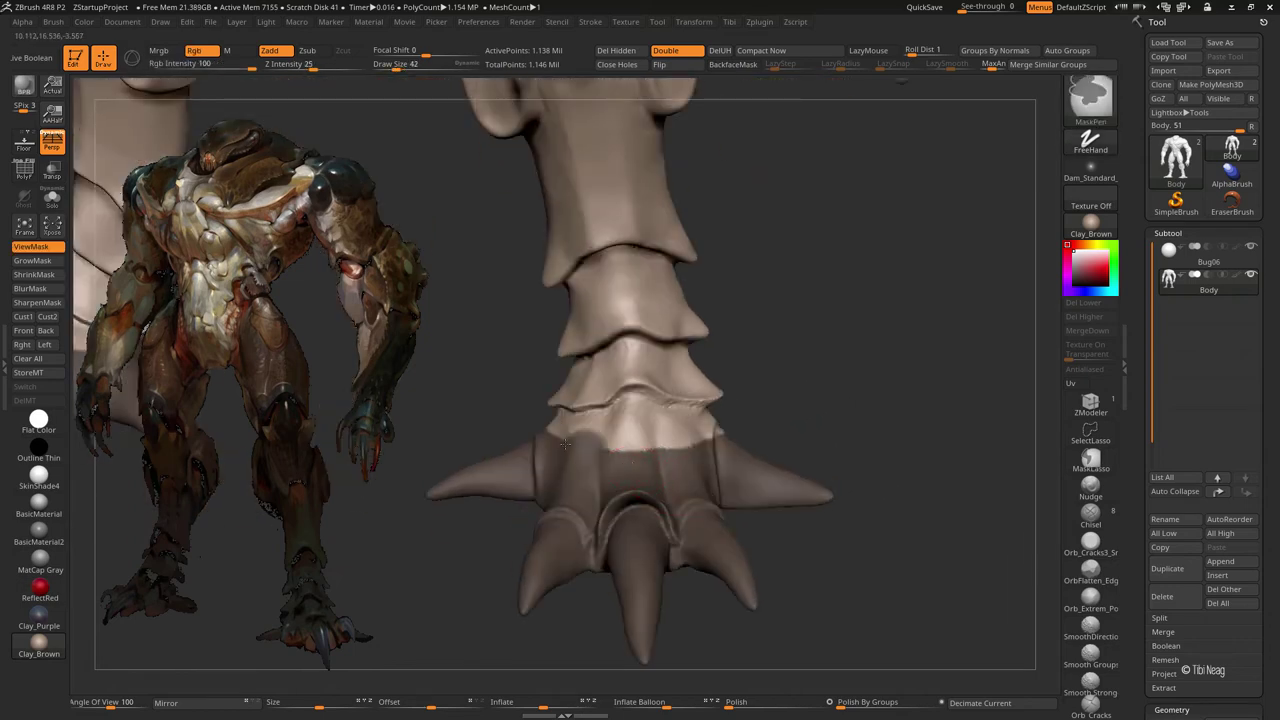
left_click_drag(770, 420, 580, 455)
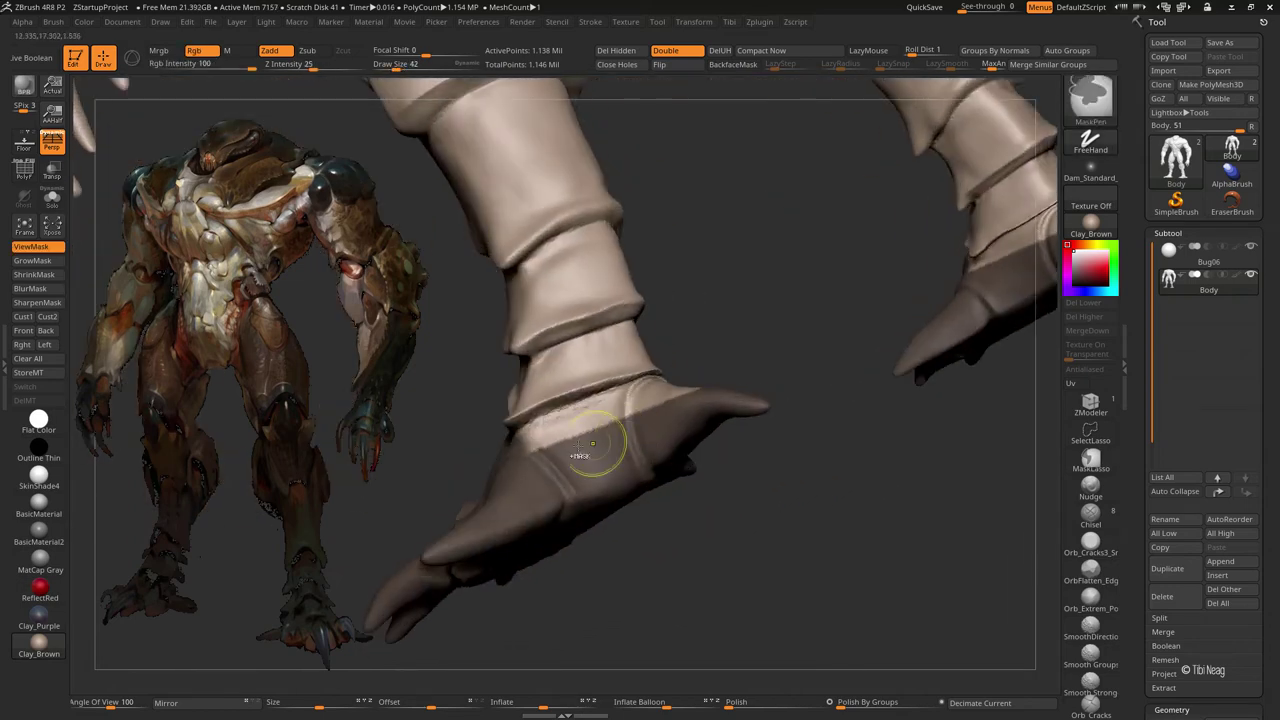
left_click_drag(786, 357, 603, 428)
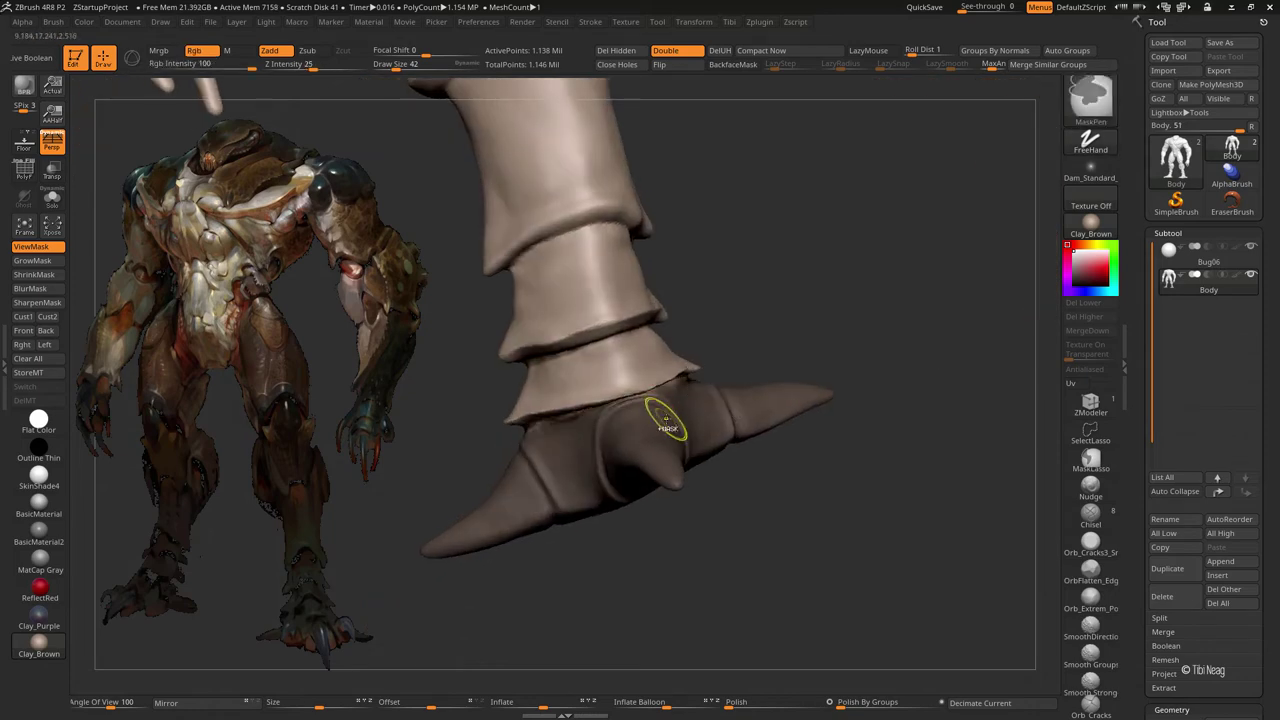
left_click_drag(723, 366, 874, 423)
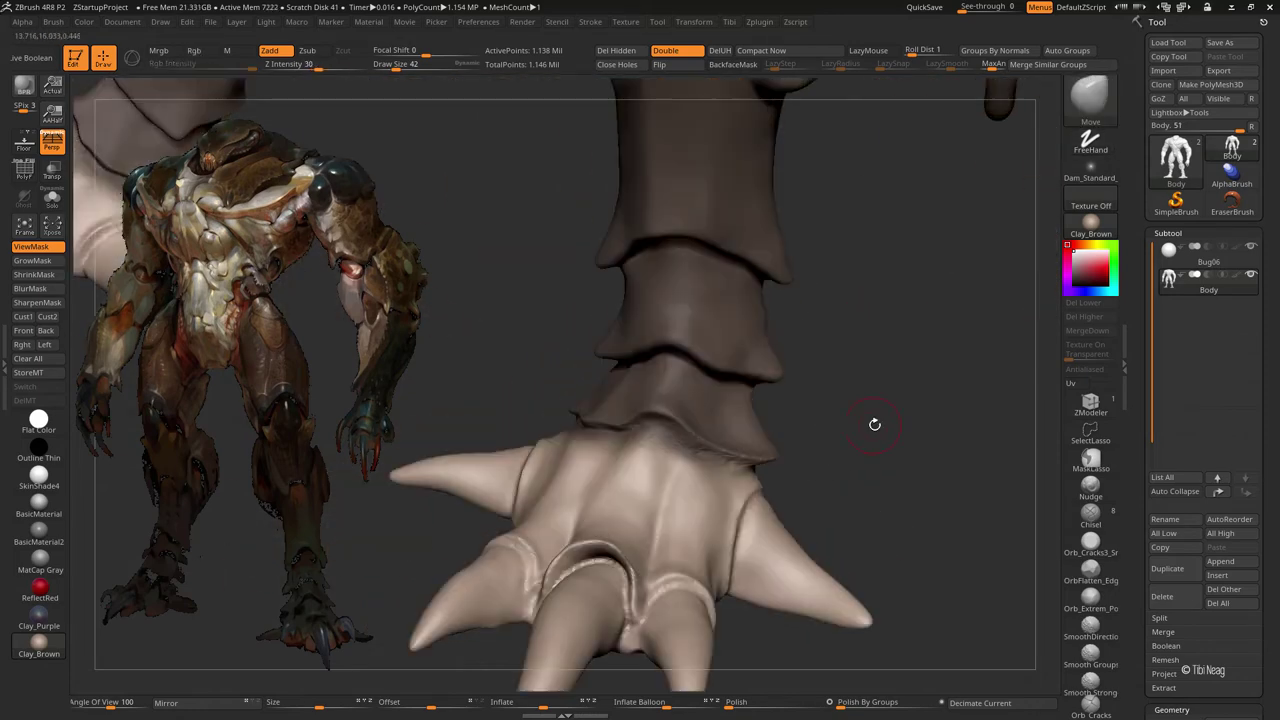
mouse_move(820, 450)
left_mouse_down()
mouse_move(857, 391)
mouse_move(684, 436)
mouse_move(749, 423)
left_mouse_up()
- Shift the unmasked toe area with the Move action line, then turn the floor grid back on
key("w")
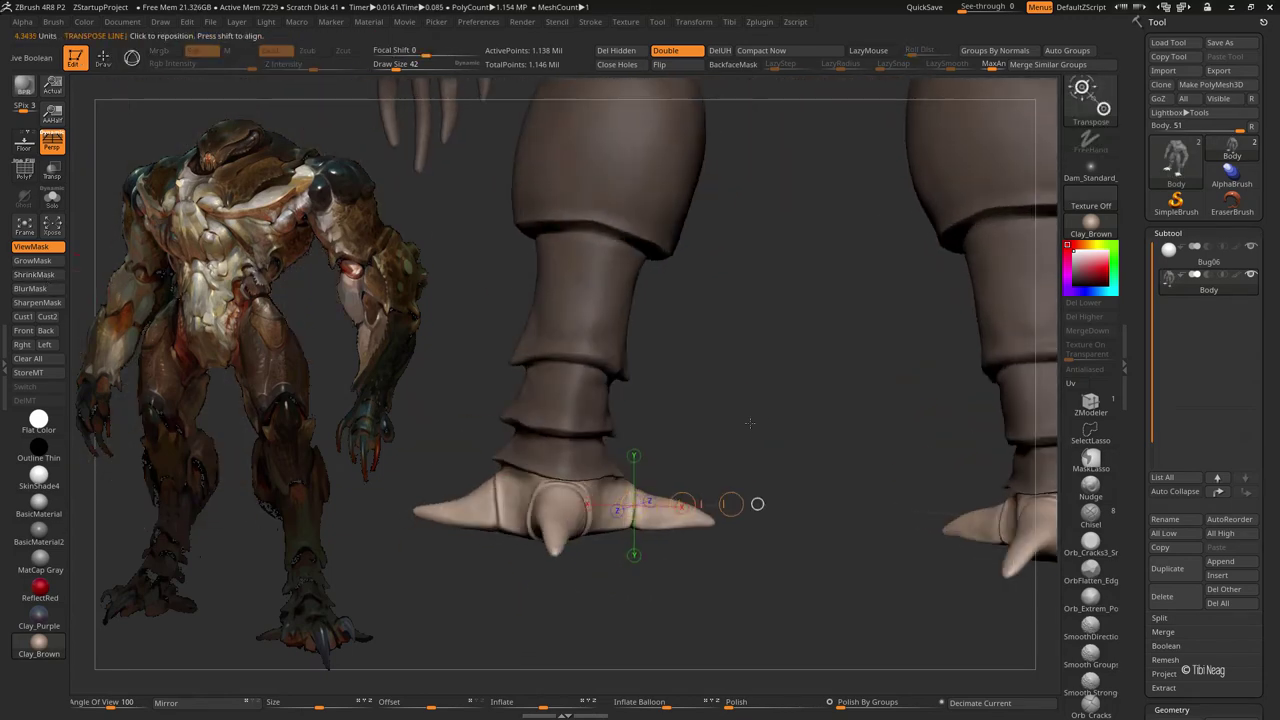
left_click_drag(683, 503, 690, 494)
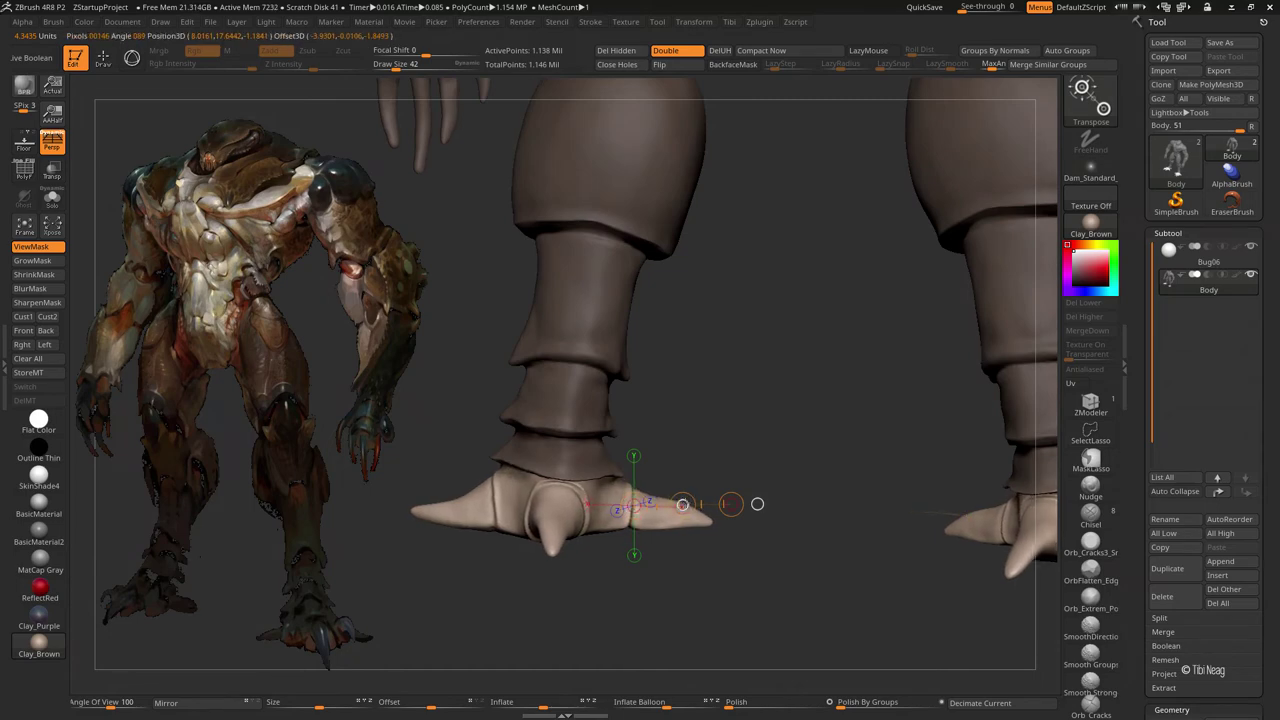
key("f")
key("q")
mouse_move(800, 480)
left_mouse_down()
mouse_move(846, 443)
mouse_move(814, 437)
mouse_move(850, 417)
mouse_move(708, 390)
mouse_move(779, 476)
mouse_move(706, 474)
mouse_move(713, 338)
mouse_move(800, 406)
mouse_move(791, 443)
mouse_move(835, 404)
mouse_move(786, 425)
mouse_move(762, 345)
left_mouse_up()
key("shift+p")
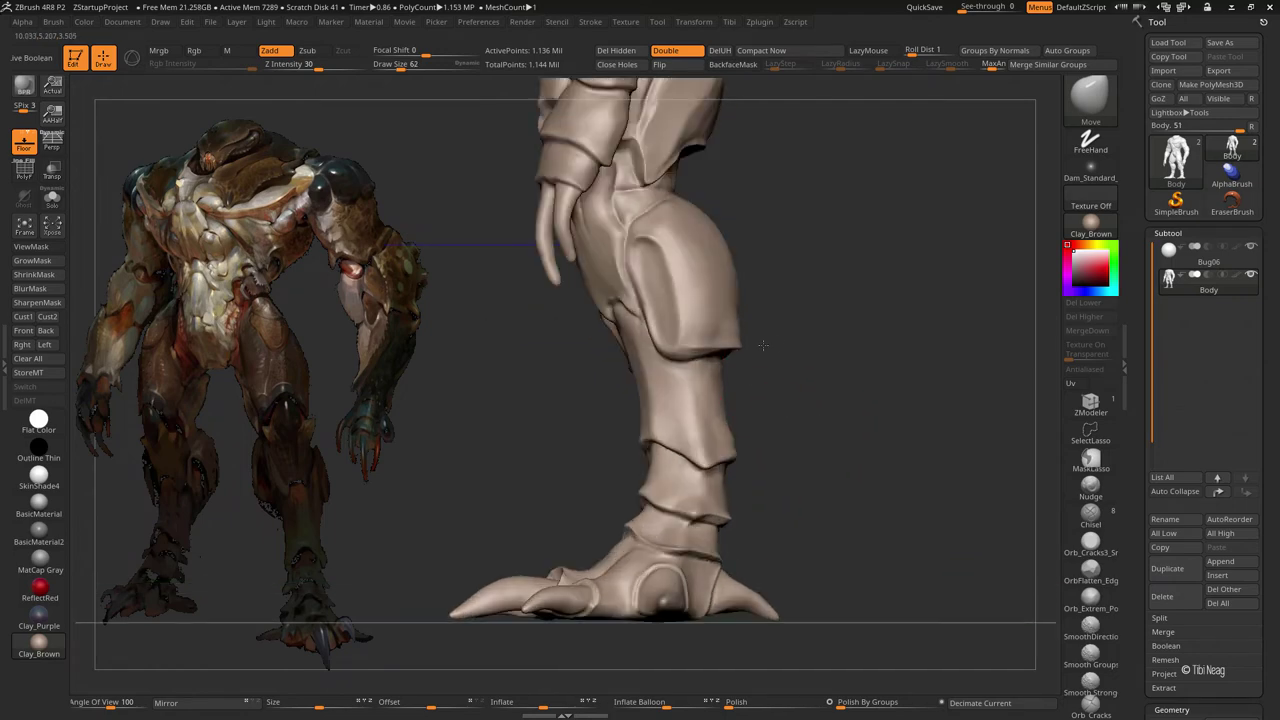
- Orbit around the lower legs from low and side angles, then zoom out to the full body
mouse_move(730, 262)
left_mouse_down()
mouse_move(729, 334)
mouse_move(825, 351)
mouse_move(757, 343)
mouse_move(608, 384)
left_mouse_up()
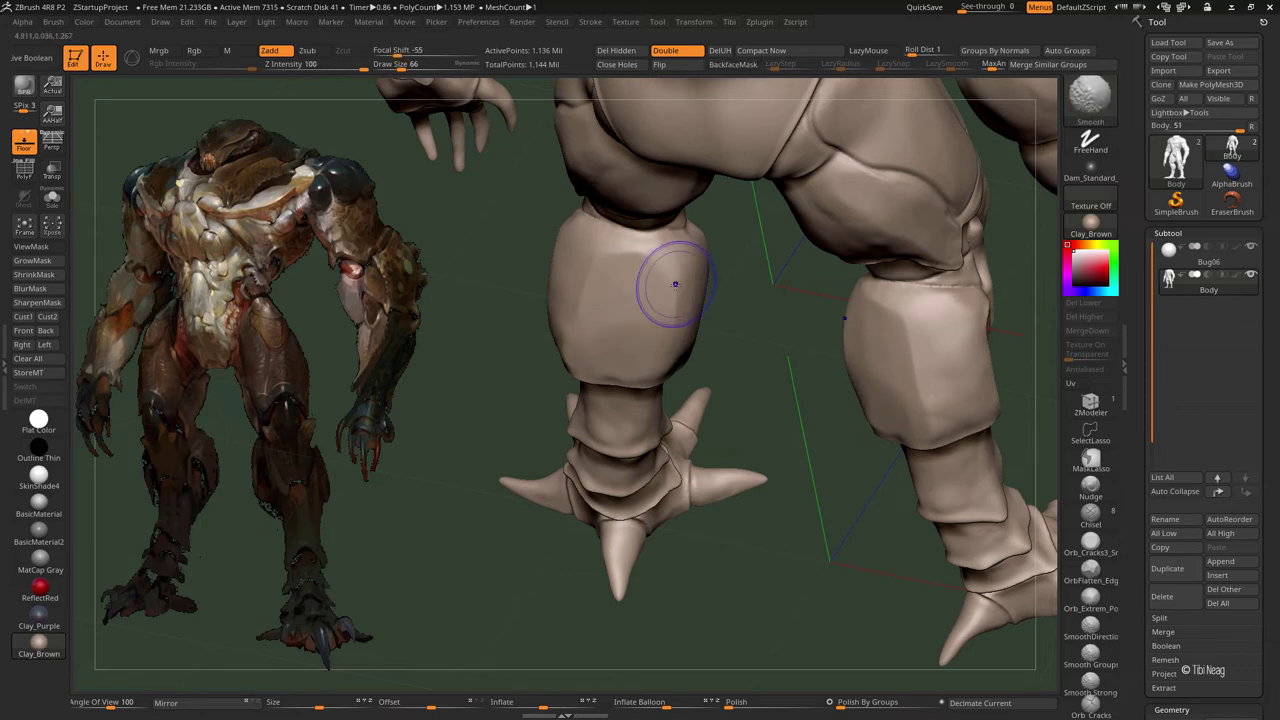
mouse_move(500, 306)
left_mouse_down()
mouse_move(734, 306)
mouse_move(480, 370)
mouse_move(571, 329)
left_mouse_up()
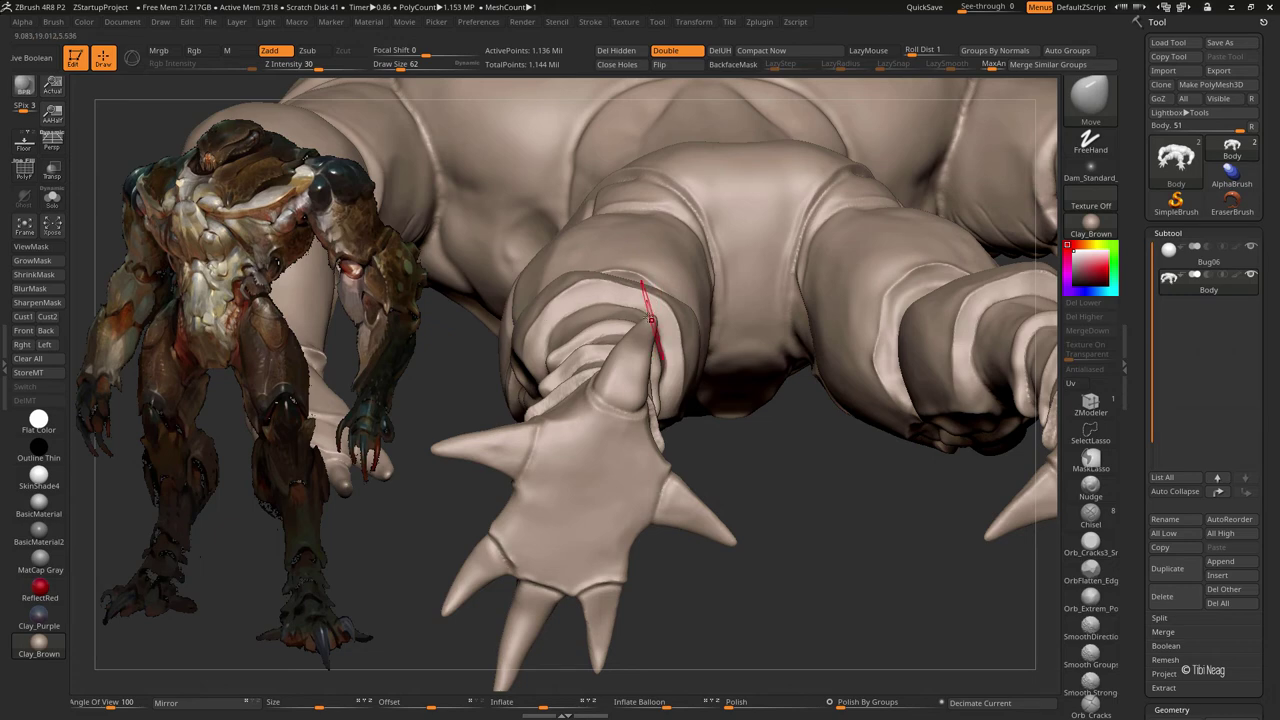
left_click_drag(650, 318, 586, 251, "shift")
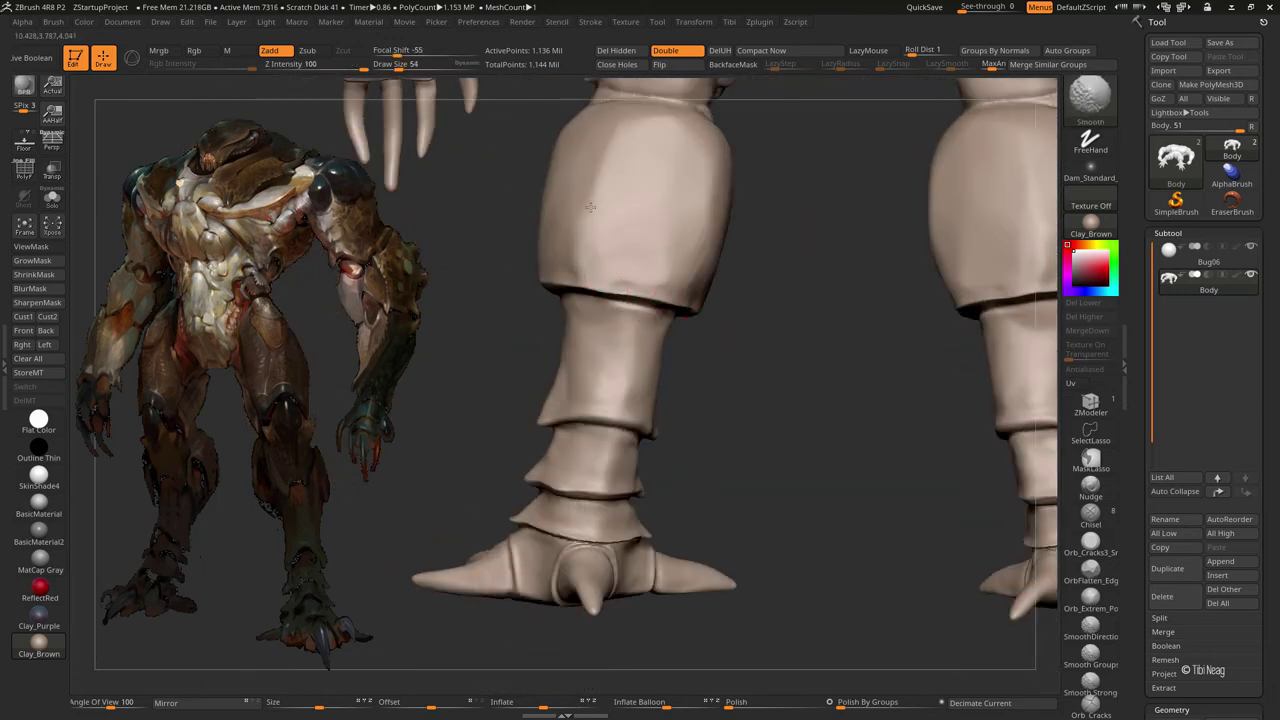
mouse_move(590, 207)
left_mouse_down()
mouse_move(914, 374)
mouse_move(820, 340)
mouse_move(836, 339)
mouse_move(798, 294)
left_mouse_up()
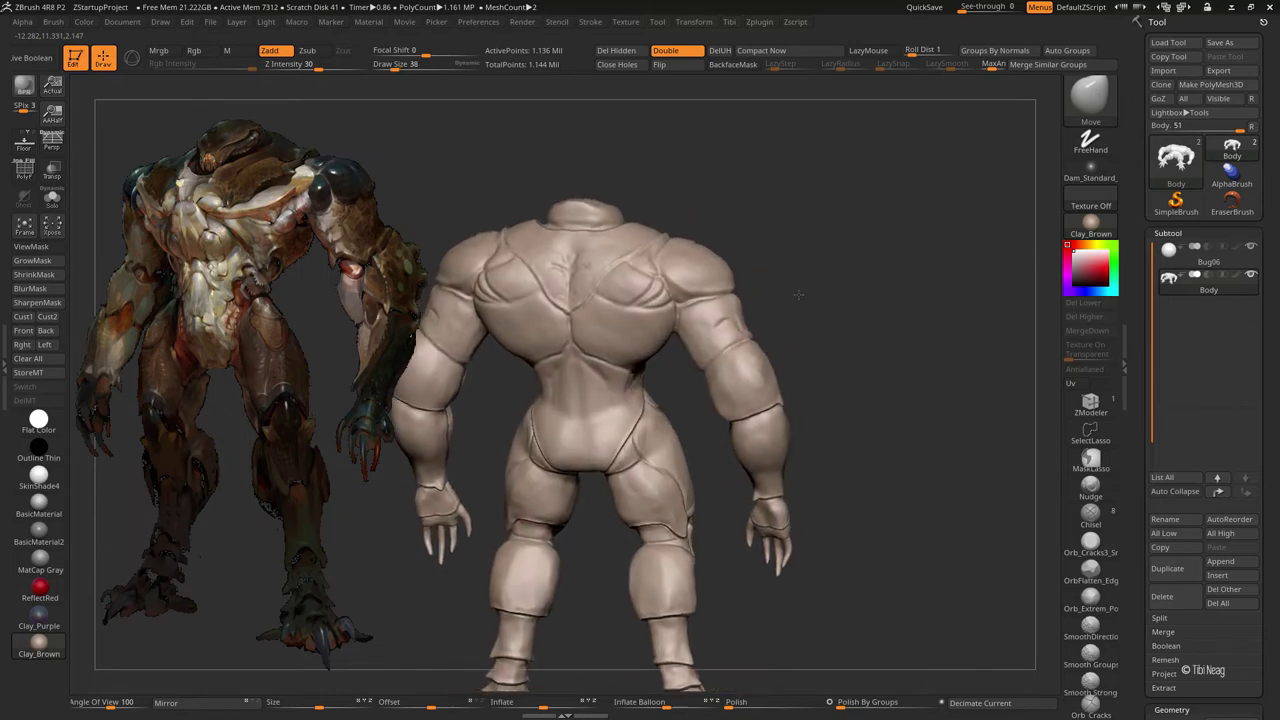
- Frame the model from the front and lasso-hide the right arm
mouse_move(798, 294)
left_mouse_down()
mouse_move(753, 244)
mouse_move(786, 360)
left_mouse_up()
key("f")
key("p")
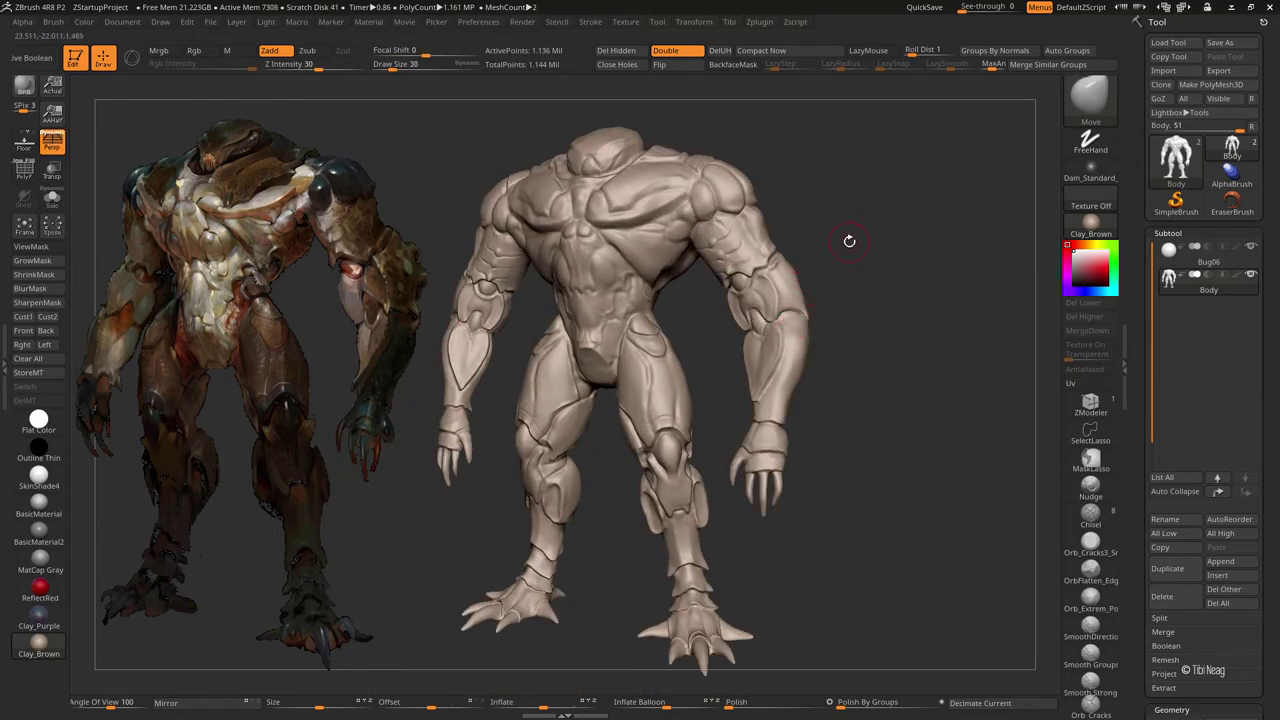
mouse_move(673, 468)
left_mouse_down()
mouse_move(689, 347)
mouse_move(900, 380)
mouse_move(648, 286)
mouse_move(684, 377)
mouse_move(940, 257)
mouse_move(857, 305)
mouse_move(780, 530)
left_mouse_up()
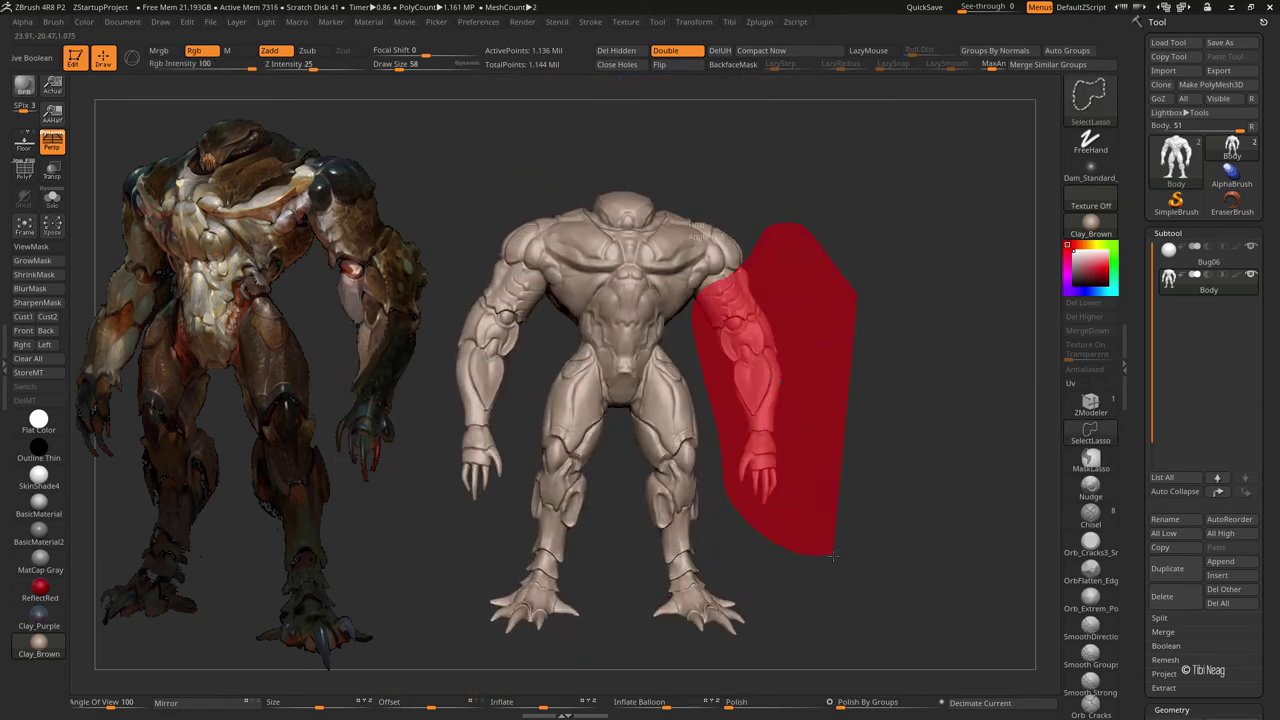
mouse_move(830, 470)
left_mouse_down()
mouse_move(893, 398)
mouse_move(800, 416)
mouse_move(622, 413)
mouse_move(686, 420)
left_mouse_up()
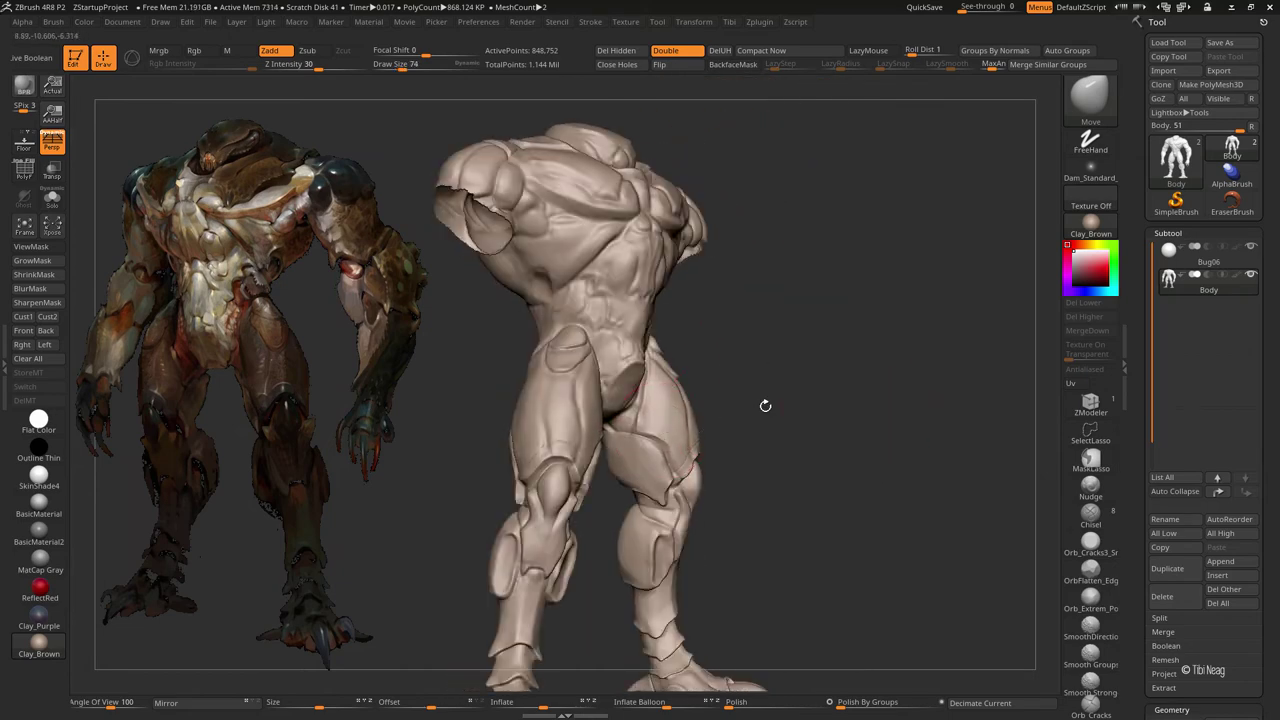
mouse_move(763, 403)
left_mouse_down()
mouse_move(671, 449)
mouse_move(800, 366)
mouse_move(809, 399)
mouse_move(823, 357)
mouse_move(610, 400)
mouse_move(767, 306)
mouse_move(806, 380)
mouse_move(867, 340)
mouse_move(871, 309)
mouse_move(833, 354)
left_mouse_up()
- Unhide the arms and polish the forearm with the hPolish brush
left_click(867, 340, "ctrl+shift")
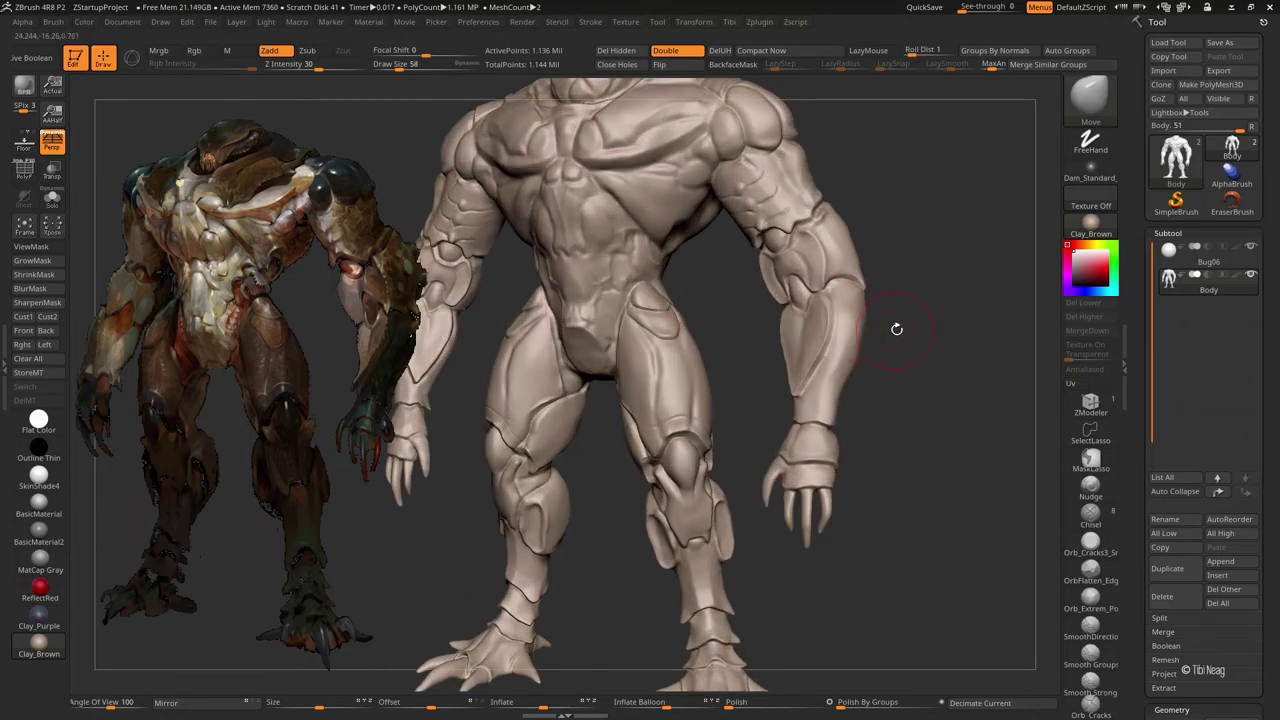
left_click_drag(897, 329, 894, 334, "alt")
key("b")
key("h")
key("p")
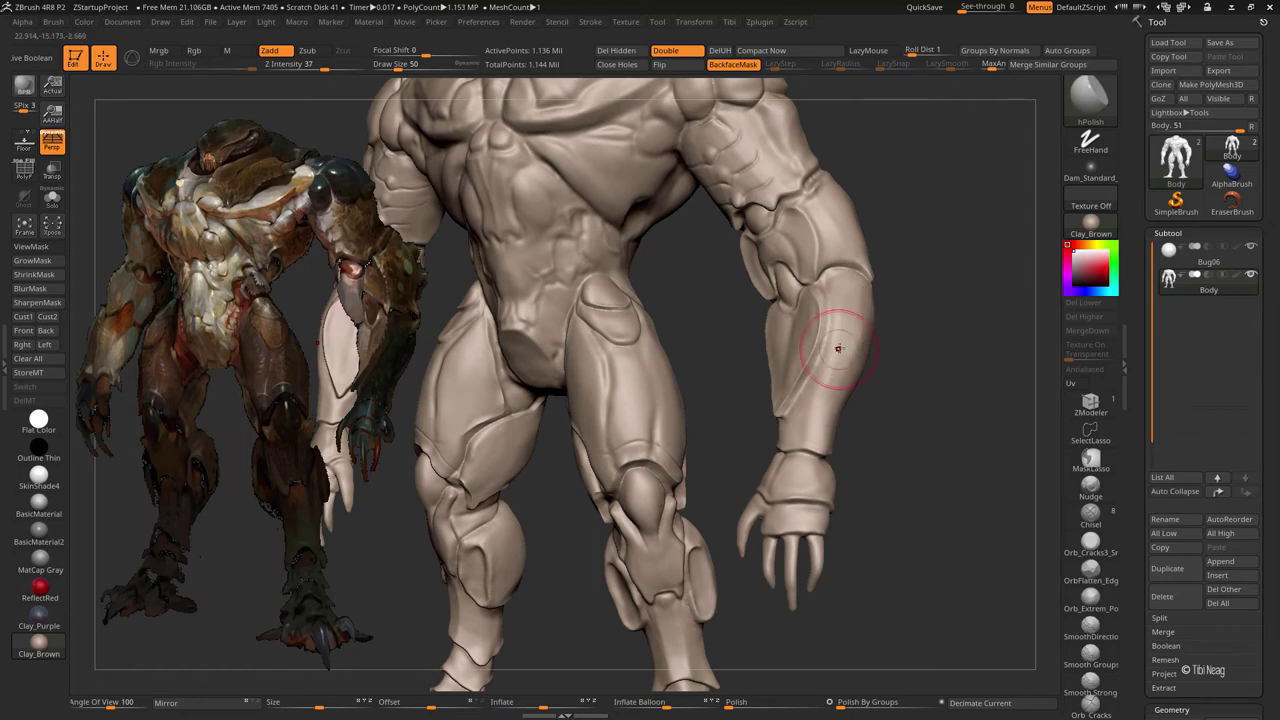
mouse_move(849, 357)
left_mouse_down()
mouse_move(849, 343)
mouse_move(771, 291)
left_mouse_up()
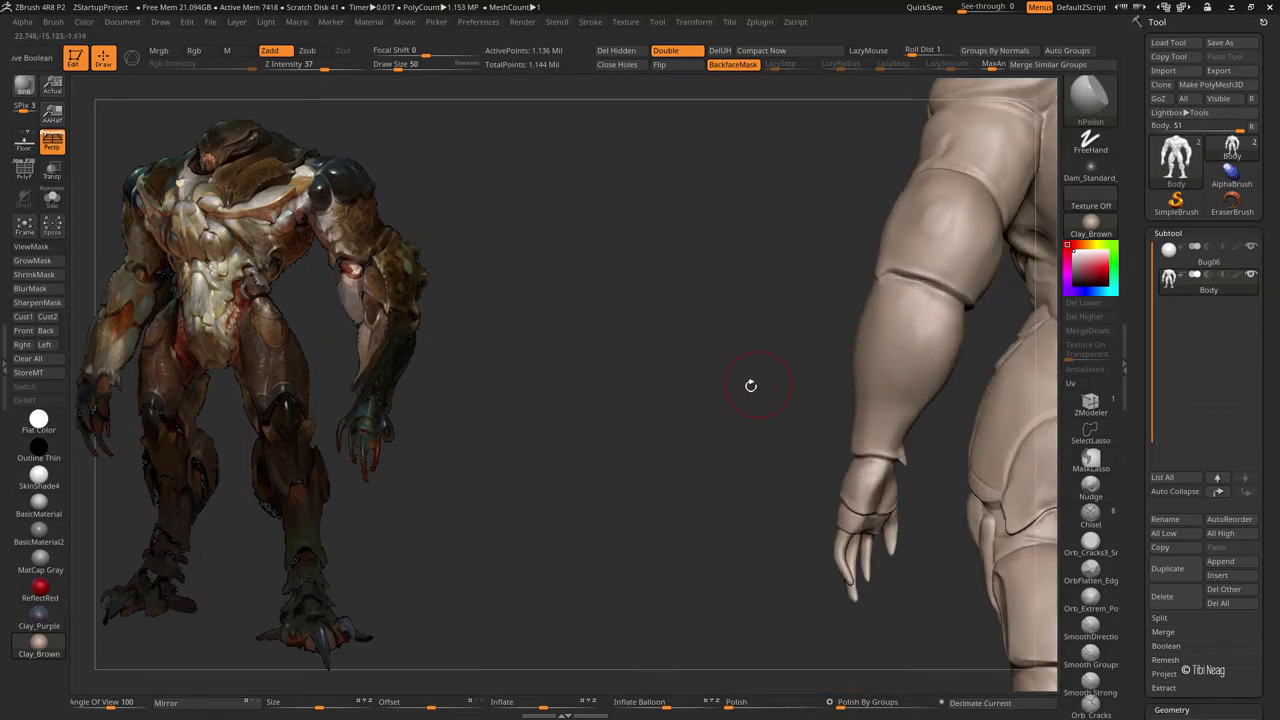
mouse_move(749, 383)
left_mouse_down()
mouse_move(557, 414)
mouse_move(532, 404)
mouse_move(529, 306)
mouse_move(917, 331)
mouse_move(917, 262)
mouse_move(897, 269)
left_mouse_up()
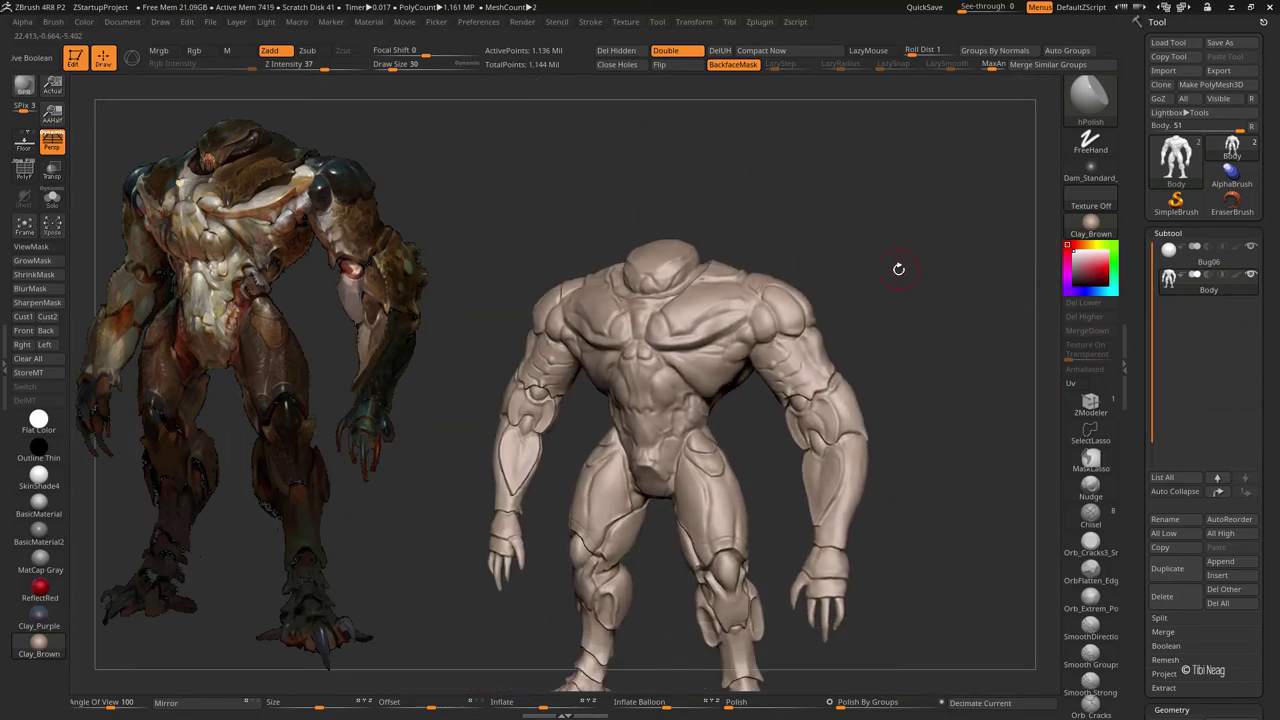
- Select DamStandard and turn off Lazy Mouse for work on the torso
key("b")
key("d")
key("s")
left_click(868, 50)
mouse_move(854, 126)
left_mouse_down("alt")
mouse_move(850, 110)
mouse_move(600, 263)
mouse_move(683, 303)
mouse_move(698, 279)
mouse_move(704, 296)
left_mouse_up("alt")
left_click(868, 50)
- Alternate Clay and DamStandard to build up and carve the chest plates
key("b")
key("c")
key("l")
key("b")
key("d")
key("s")
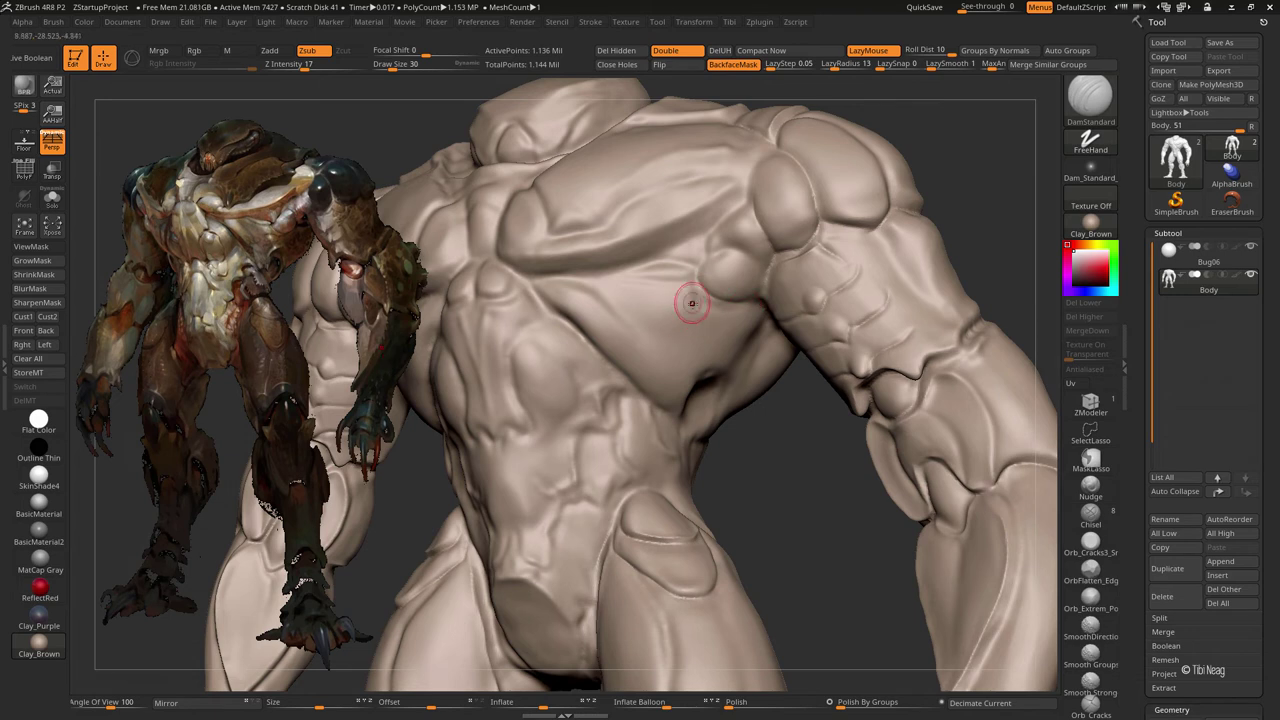
key("b")
key("c")
key("l")
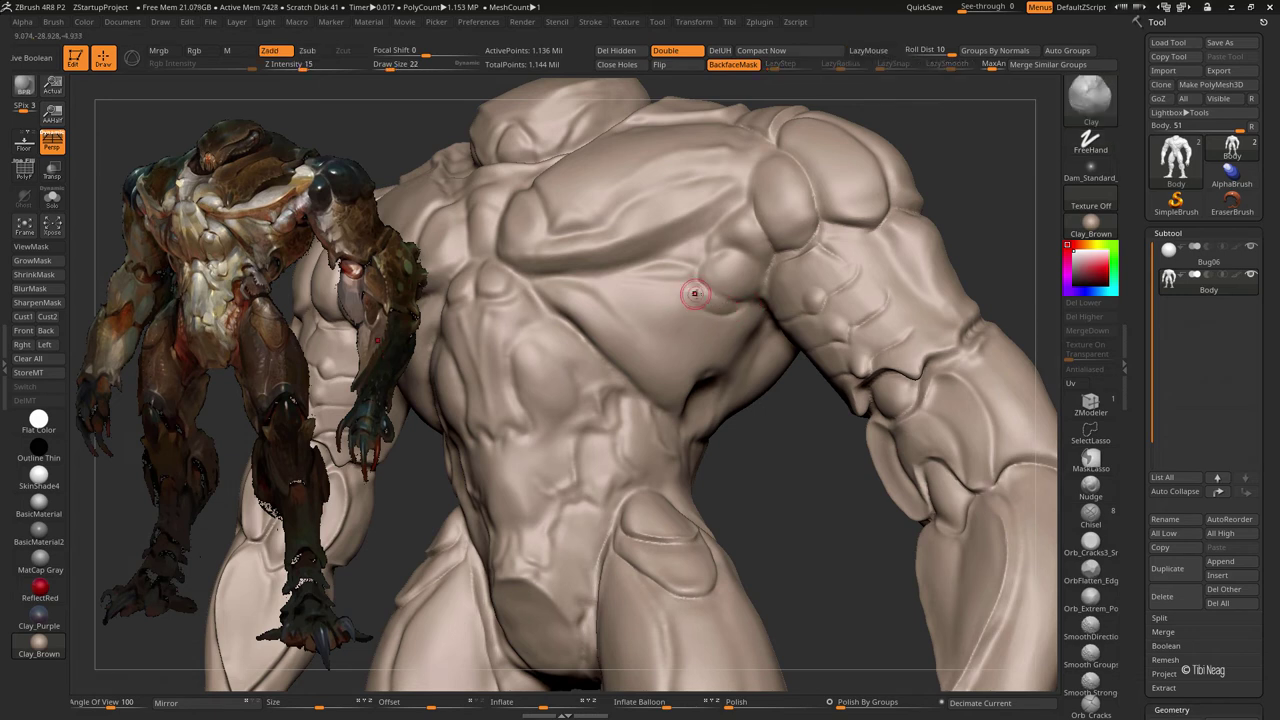
- Keep alternating DamStandard and Clay to add volume and carve the shoulder plate
key("b")
key("d")
key("s")
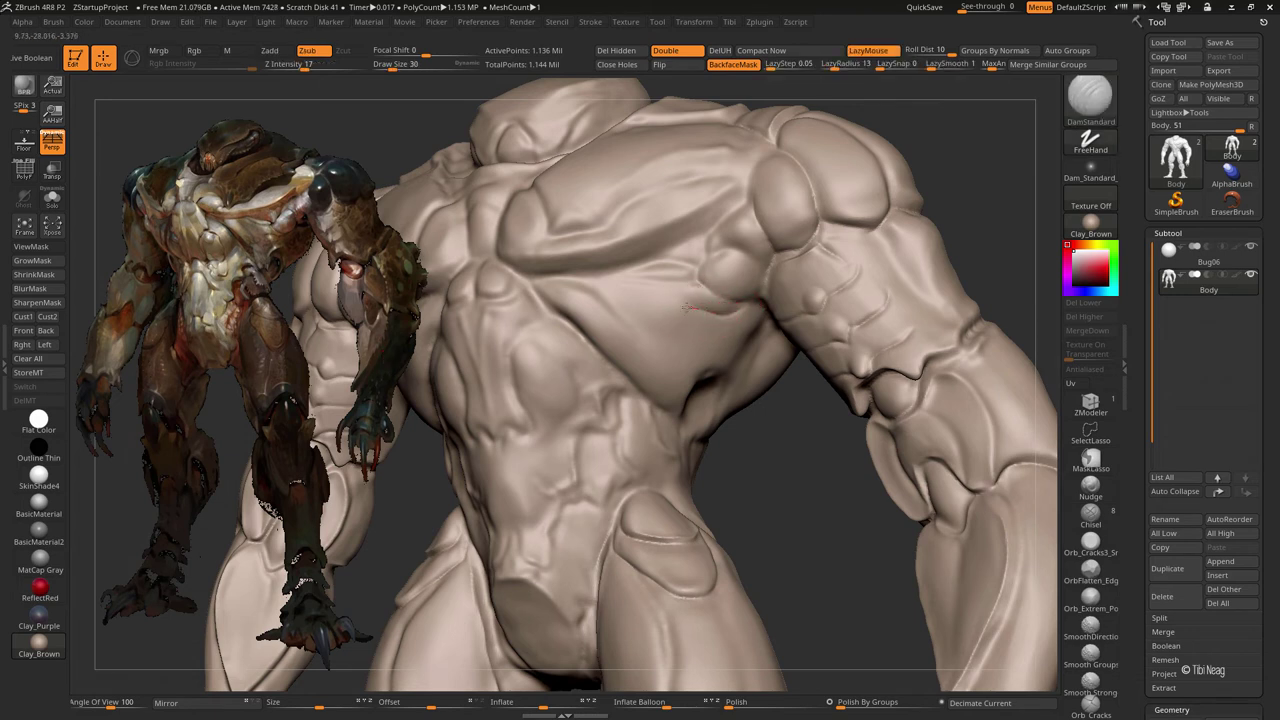
key("b")
key("c")
key("l")
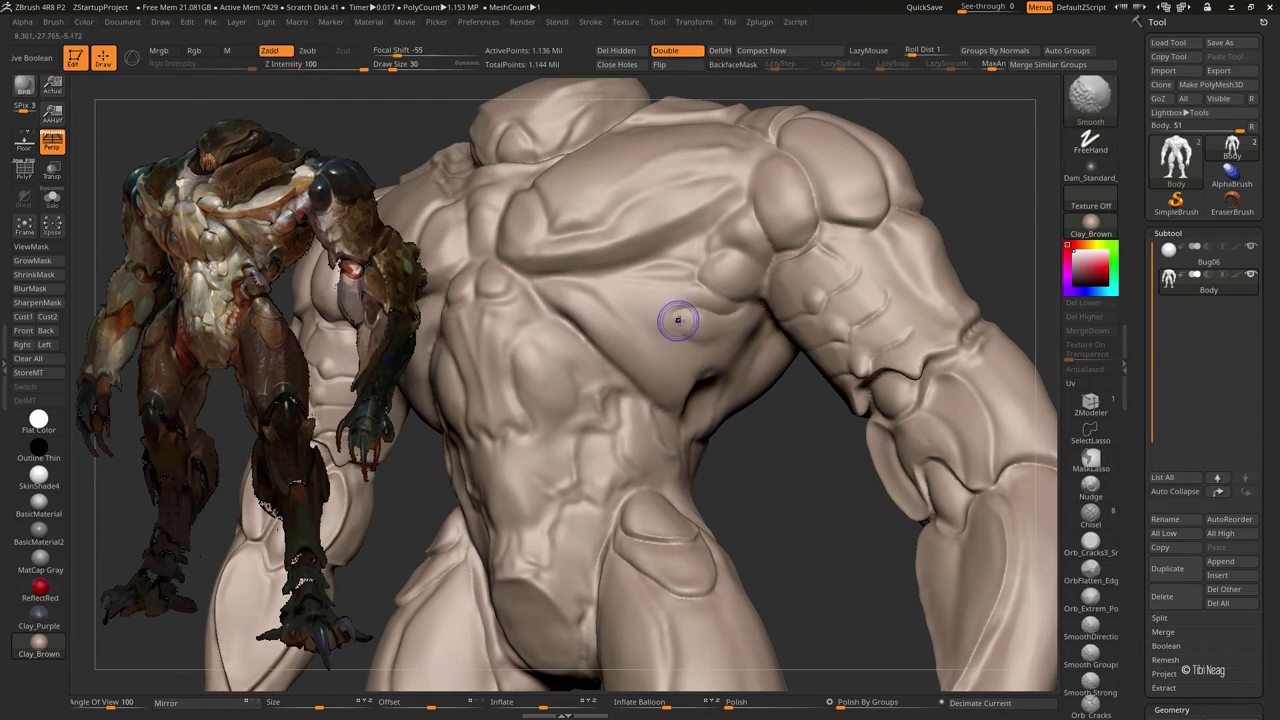
key("b")
key("d")
key("s")
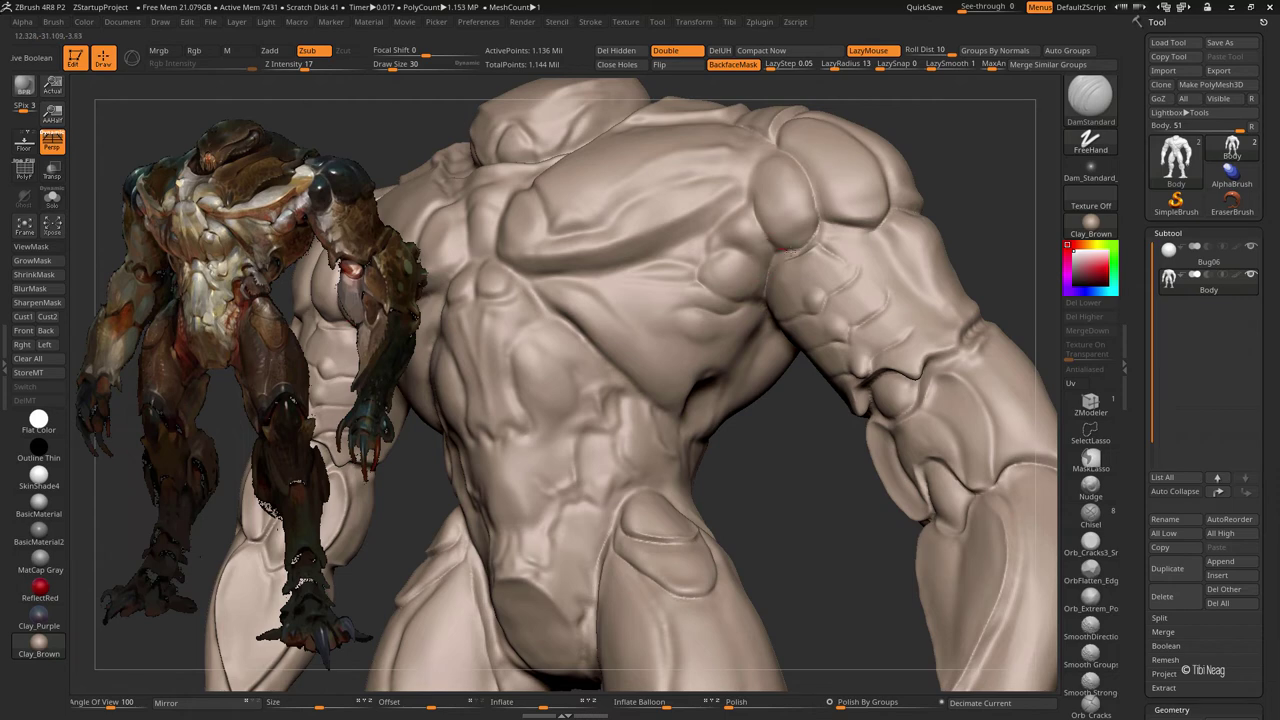
right_click_drag(737, 182, 750, 289)
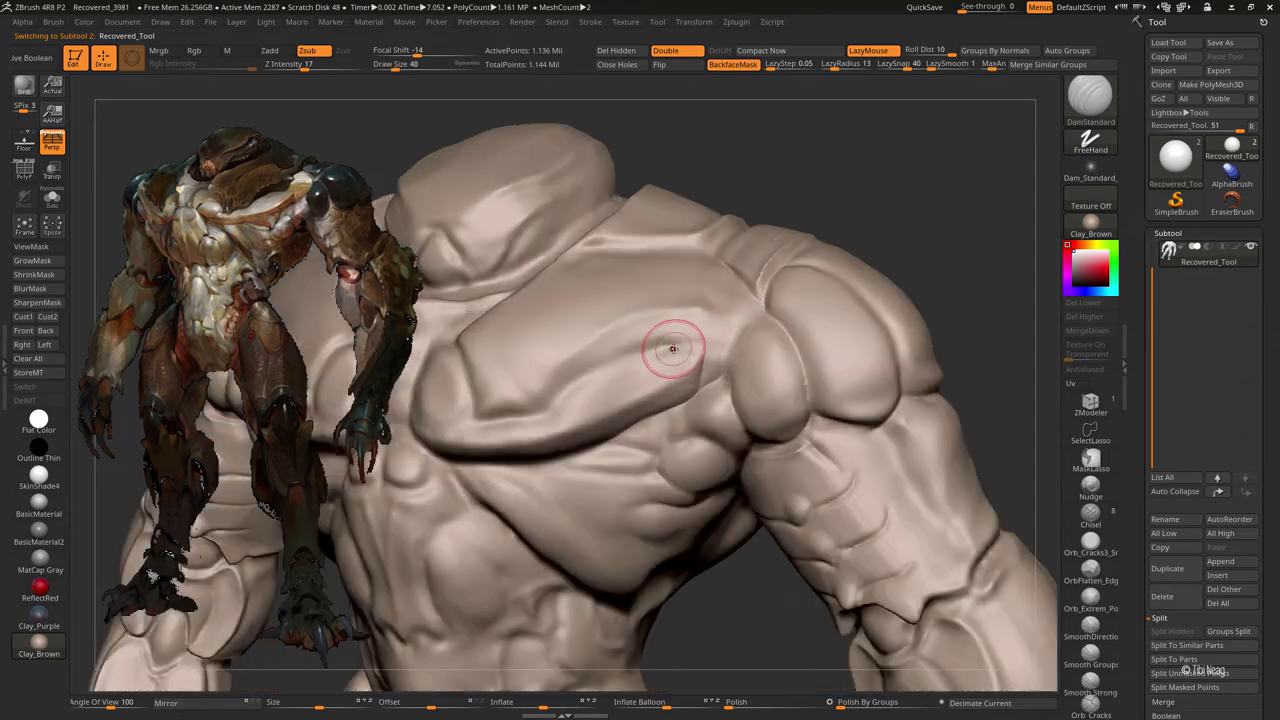
- Shrink the brush for finer detail on the upper chest
key("[")
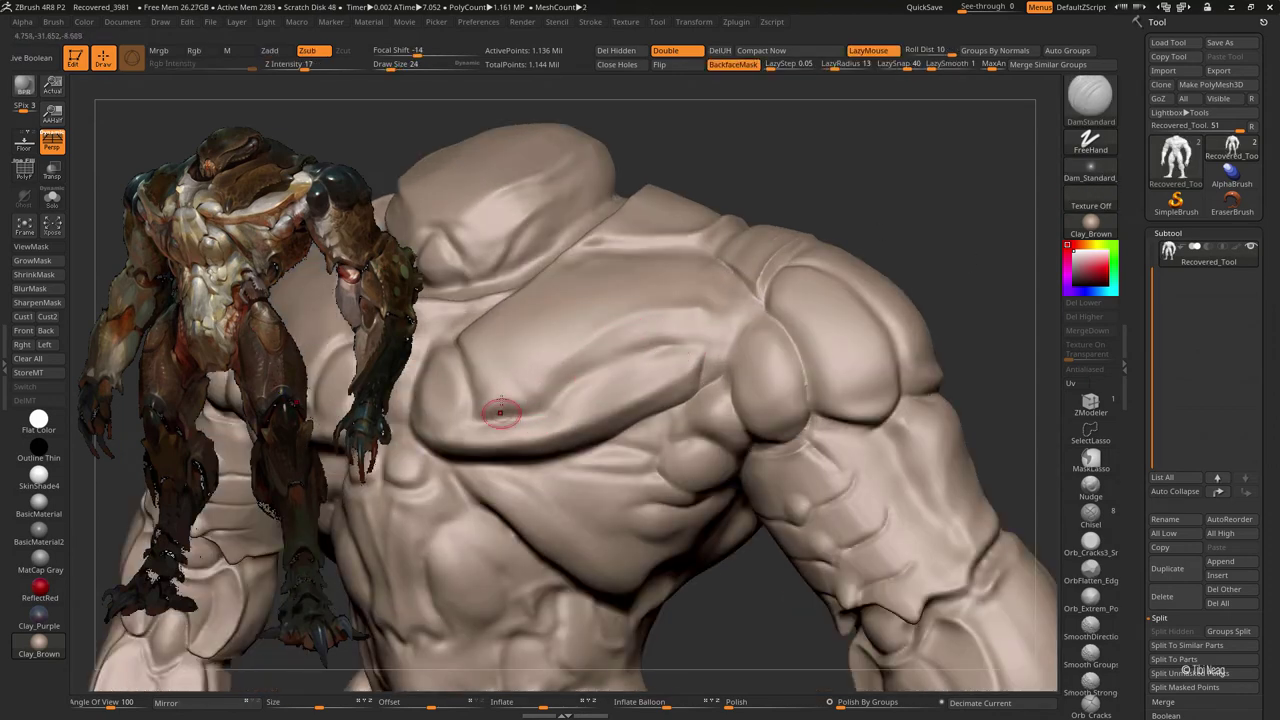
key("[")
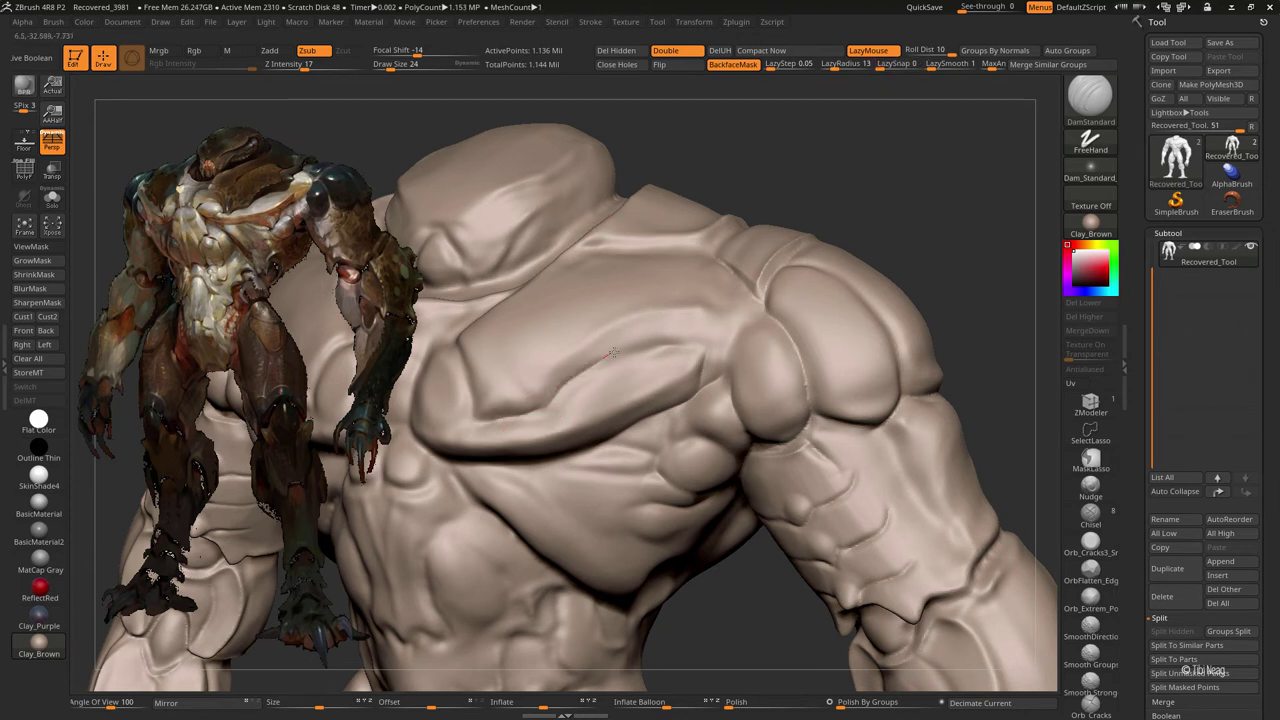
key("]")
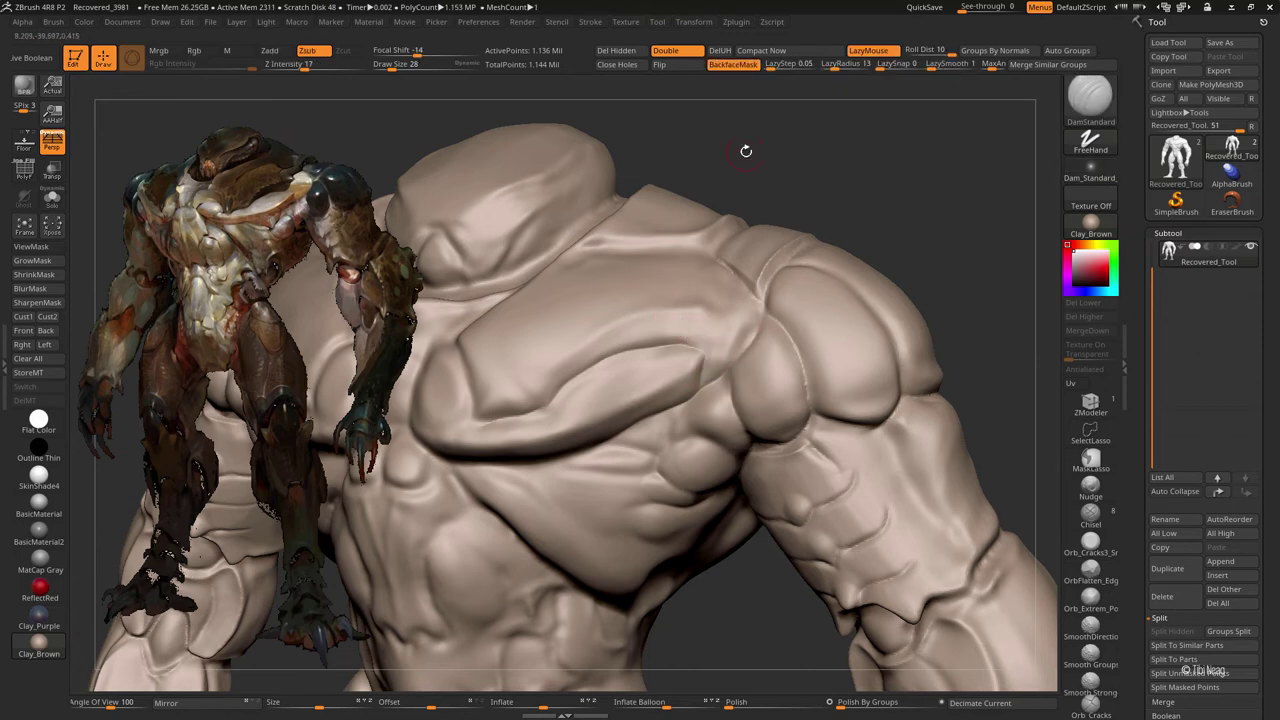
mouse_move(743, 149)
left_mouse_down()
mouse_move(601, 288)
mouse_move(597, 265)
mouse_move(583, 273)
left_mouse_up()
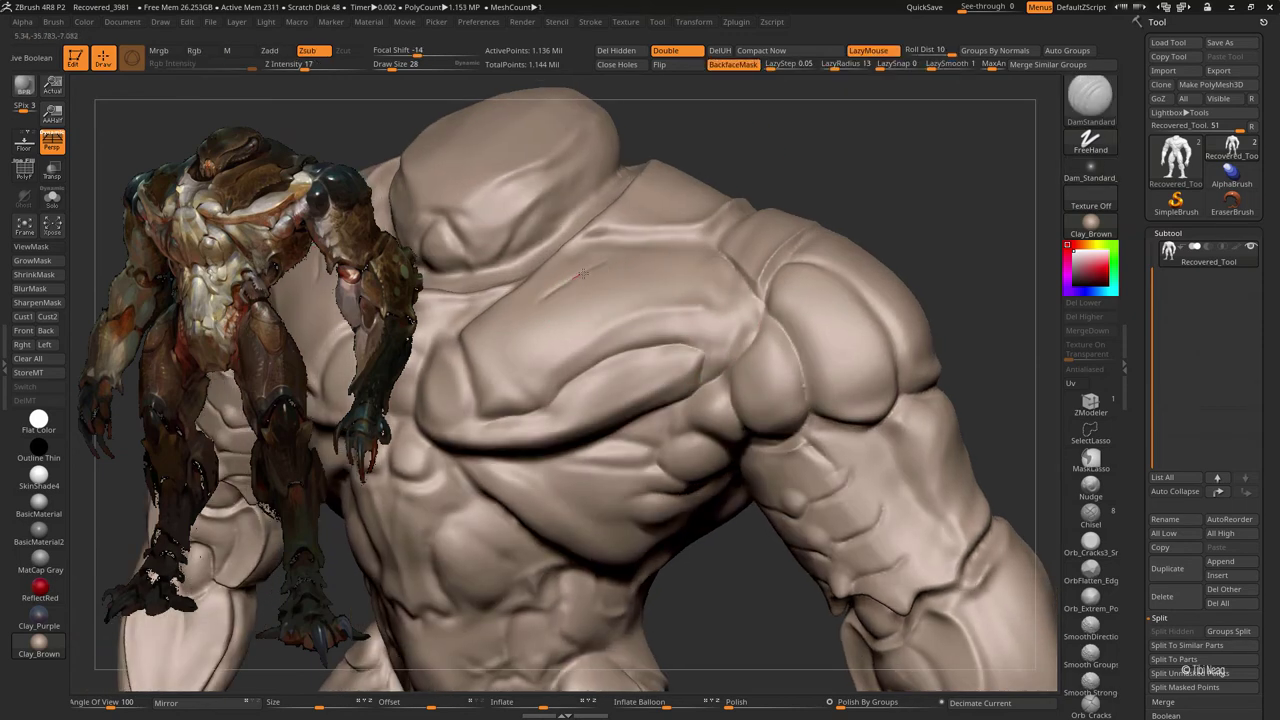
- Build up clay and smooth the surface around the shoulder from several angles
key("b")
key("c")
key("l")
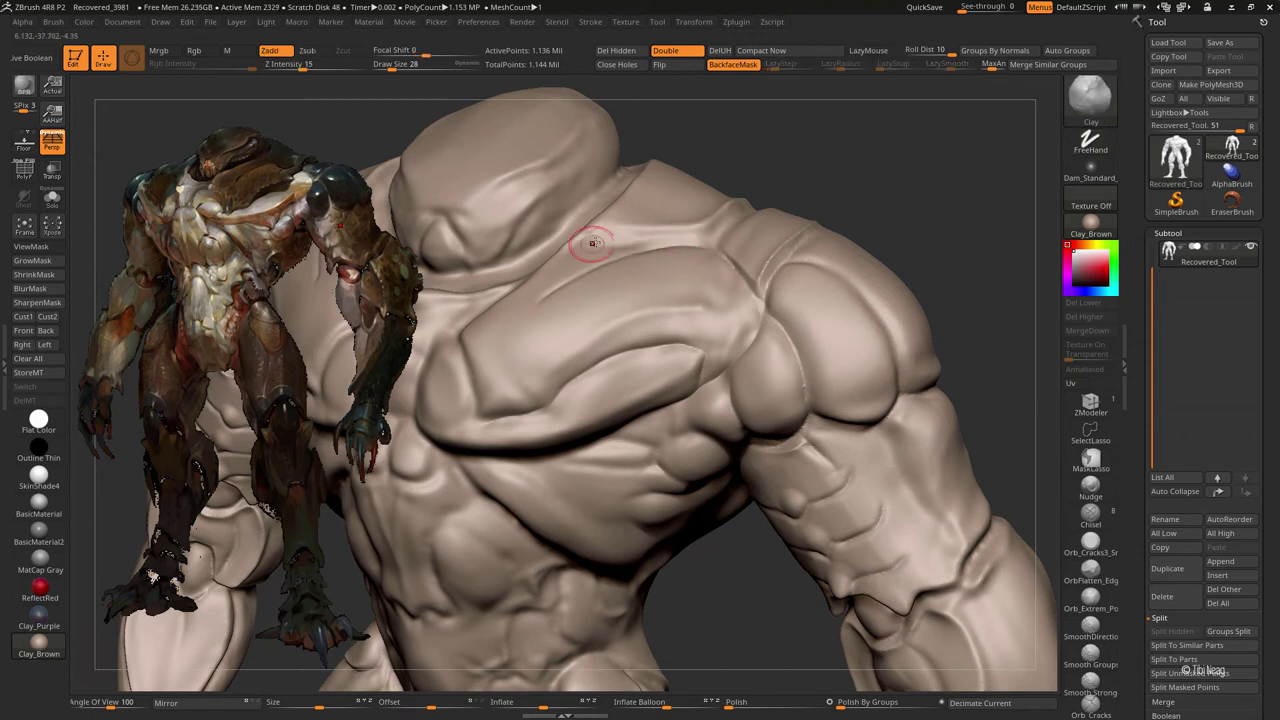
key("shift")
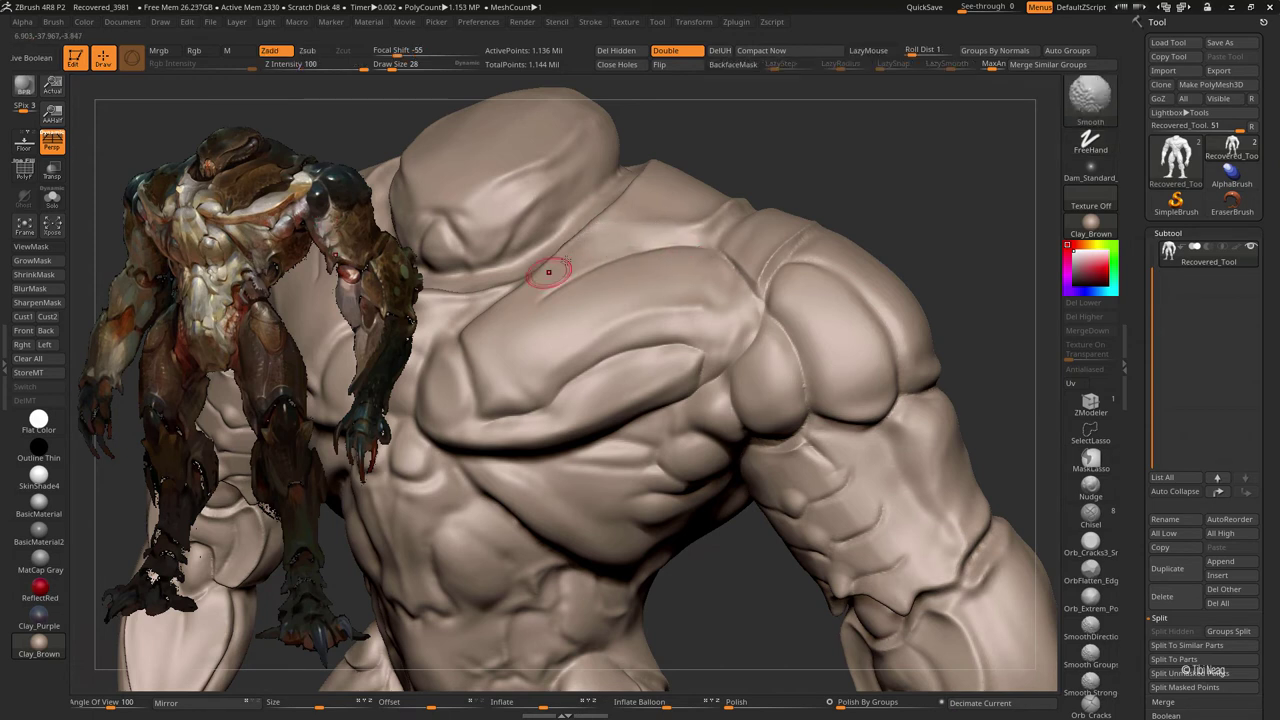
left_click_drag(786, 143, 551, 302)
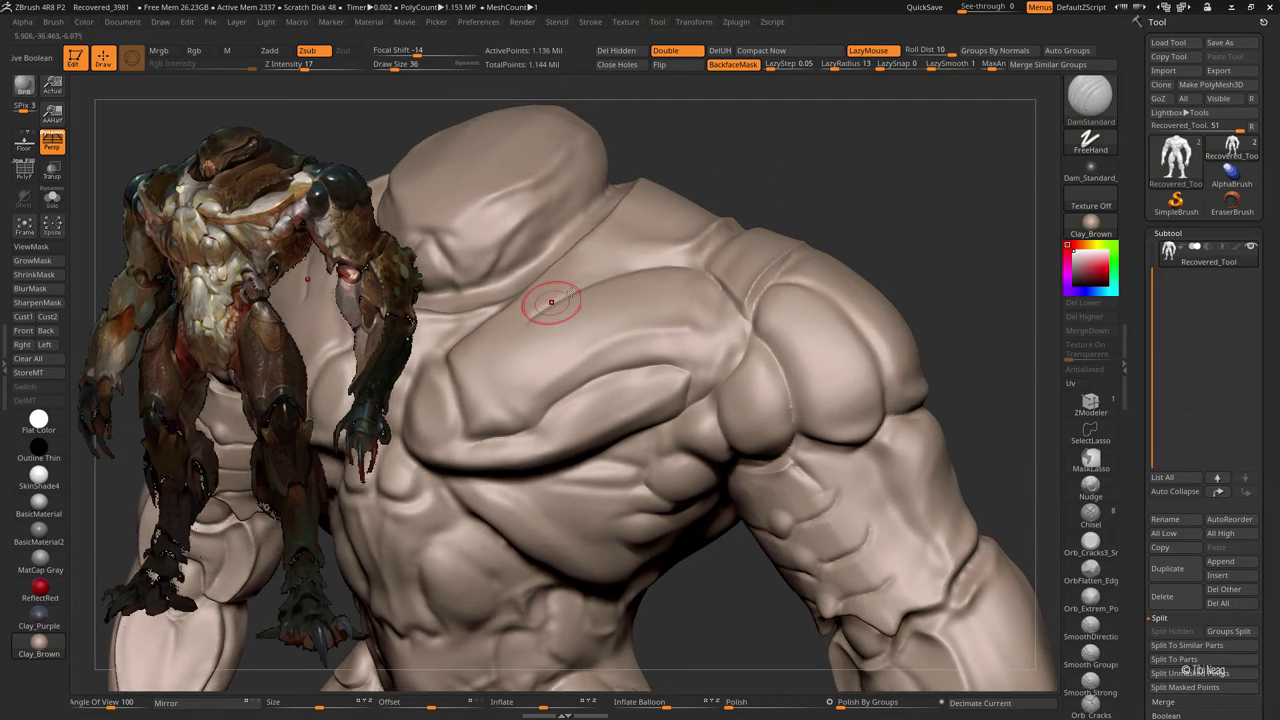
right_click_drag(551, 302, 550, 316)
key("f")
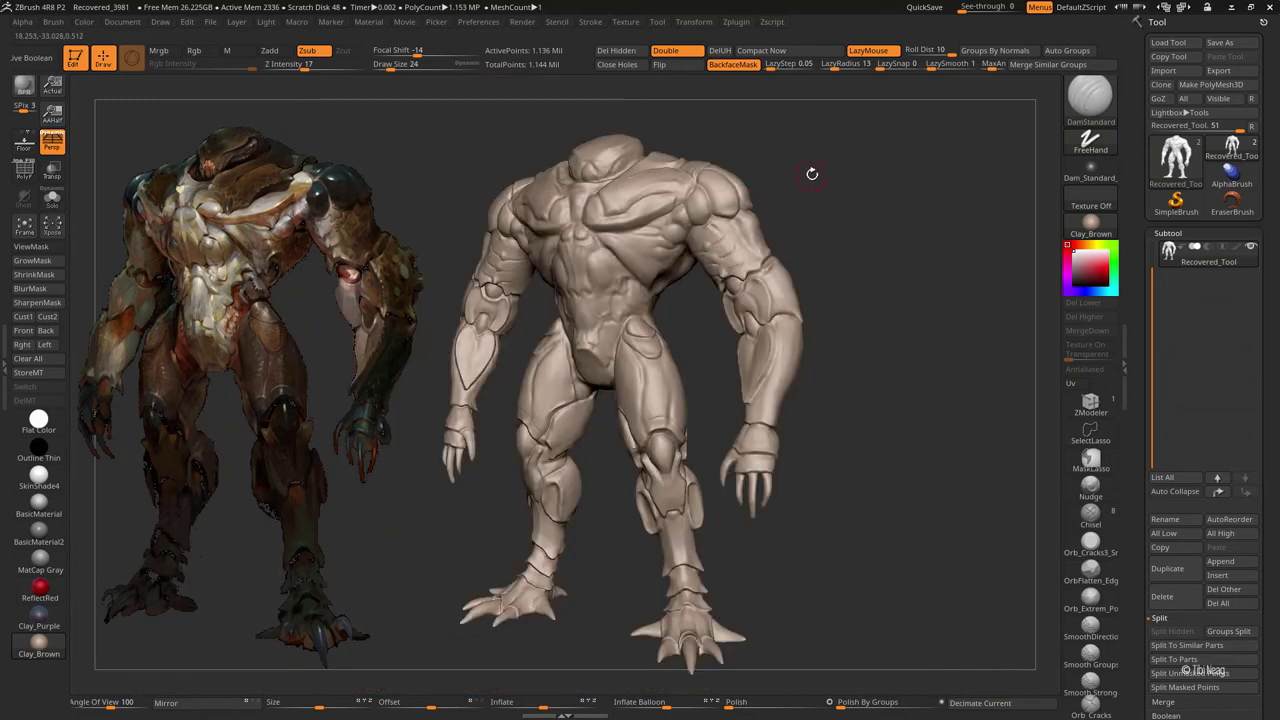
right_click_drag(811, 171, 680, 291, "alt")
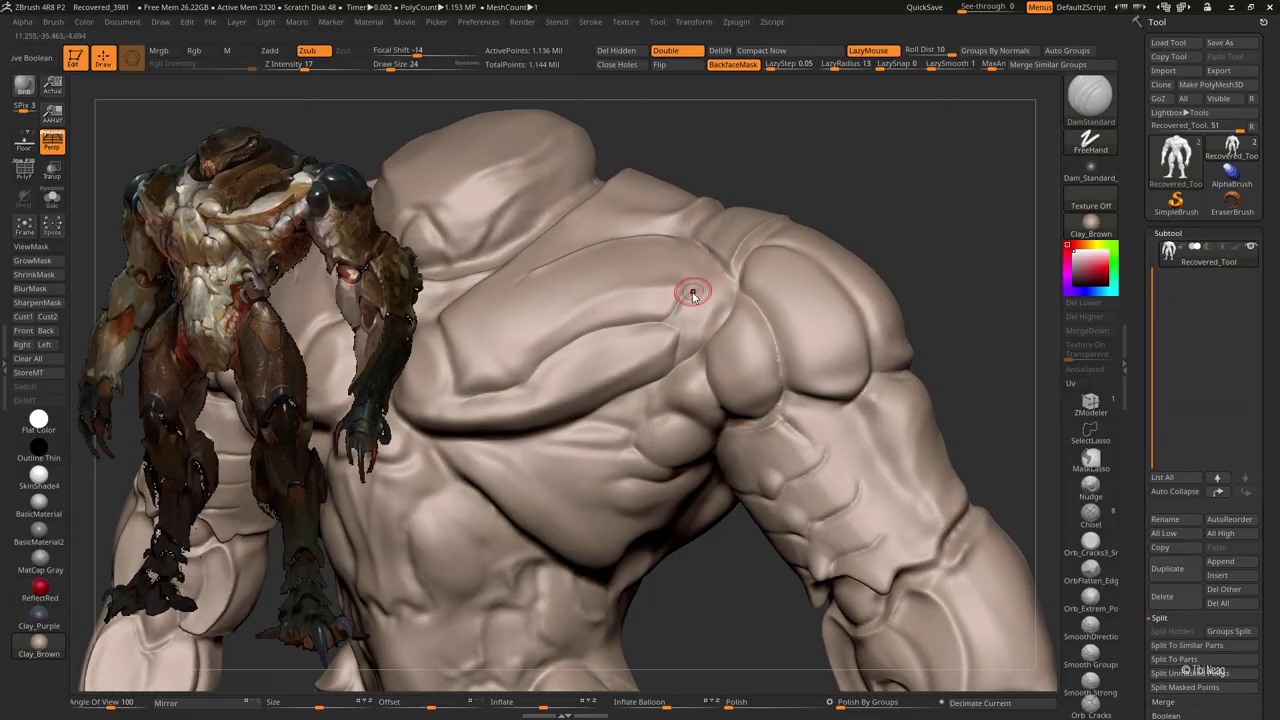
right_click_drag(704, 273, 704, 273)
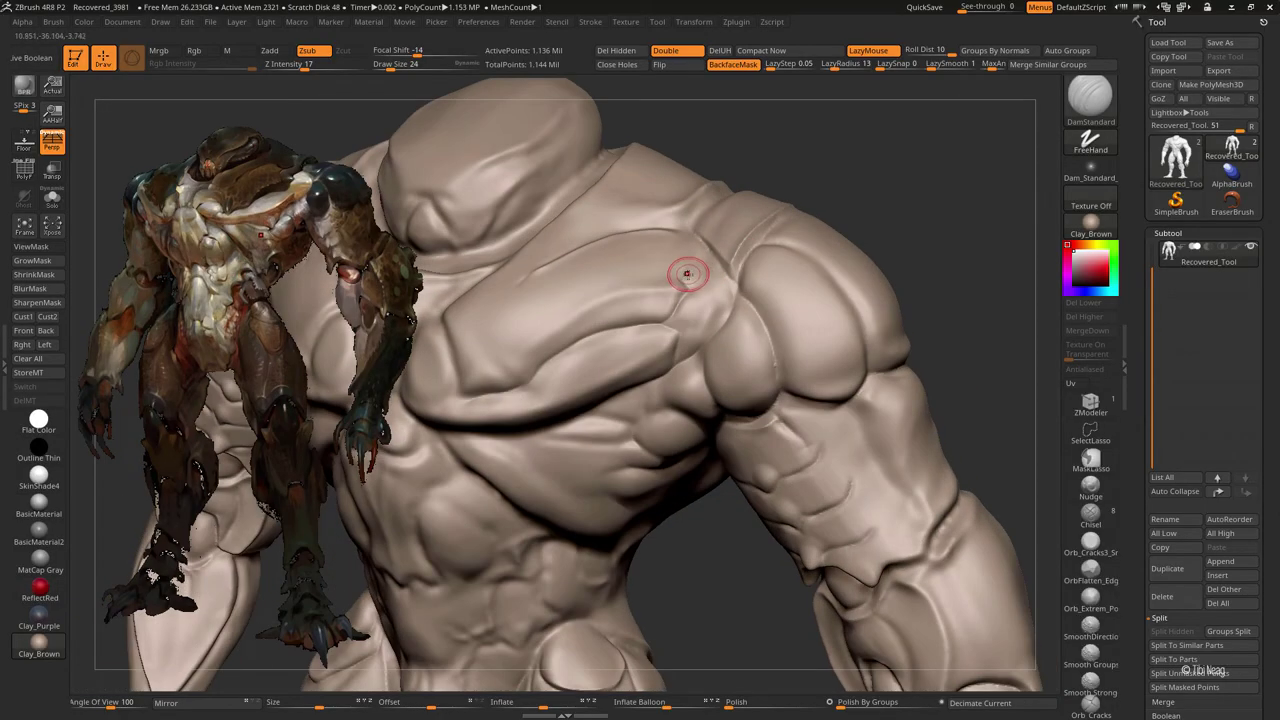
left_click_drag(796, 155, 686, 300)
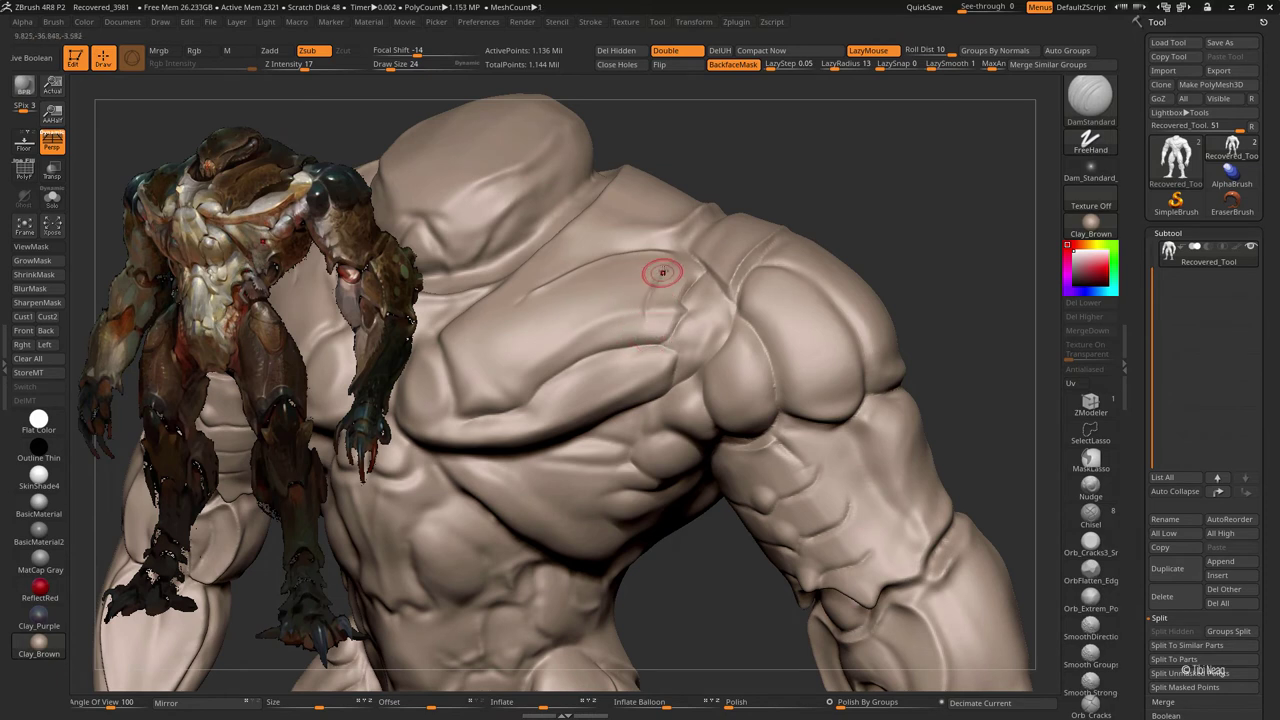
right_click_drag(660, 262, 680, 281)
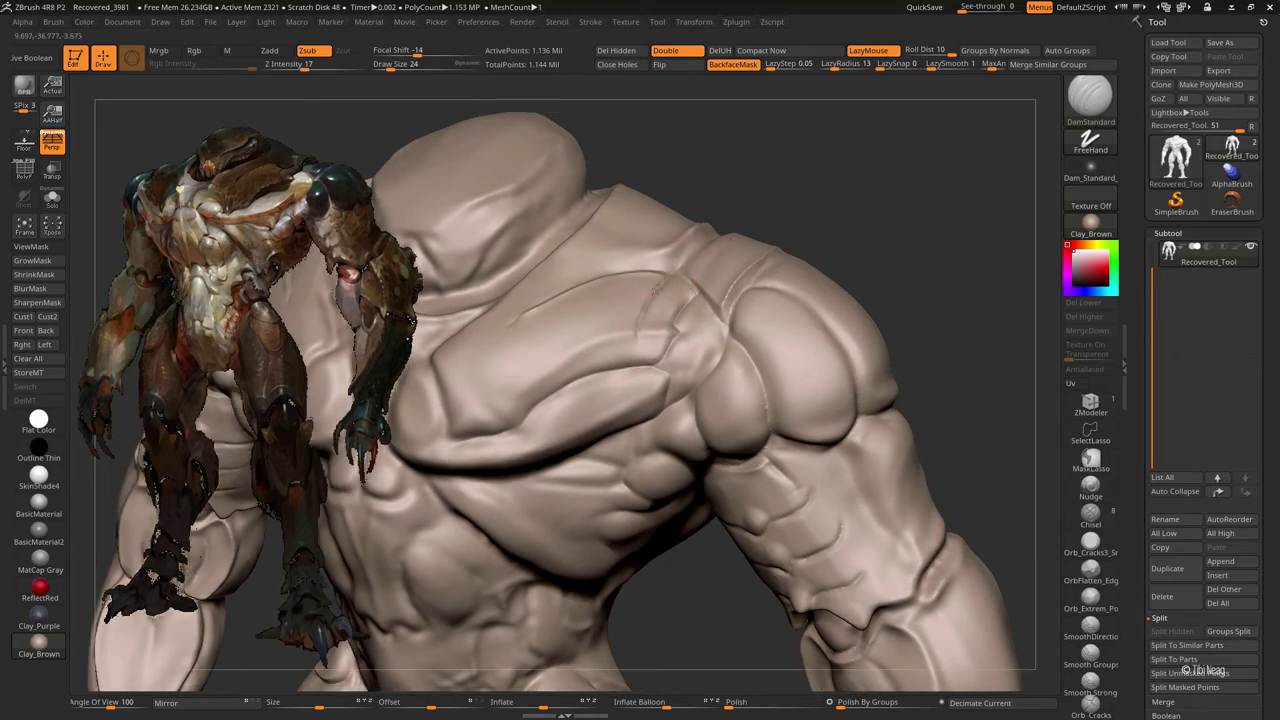
- Build up clay near the shoulder crease
key("b")
key("c")
key("l")
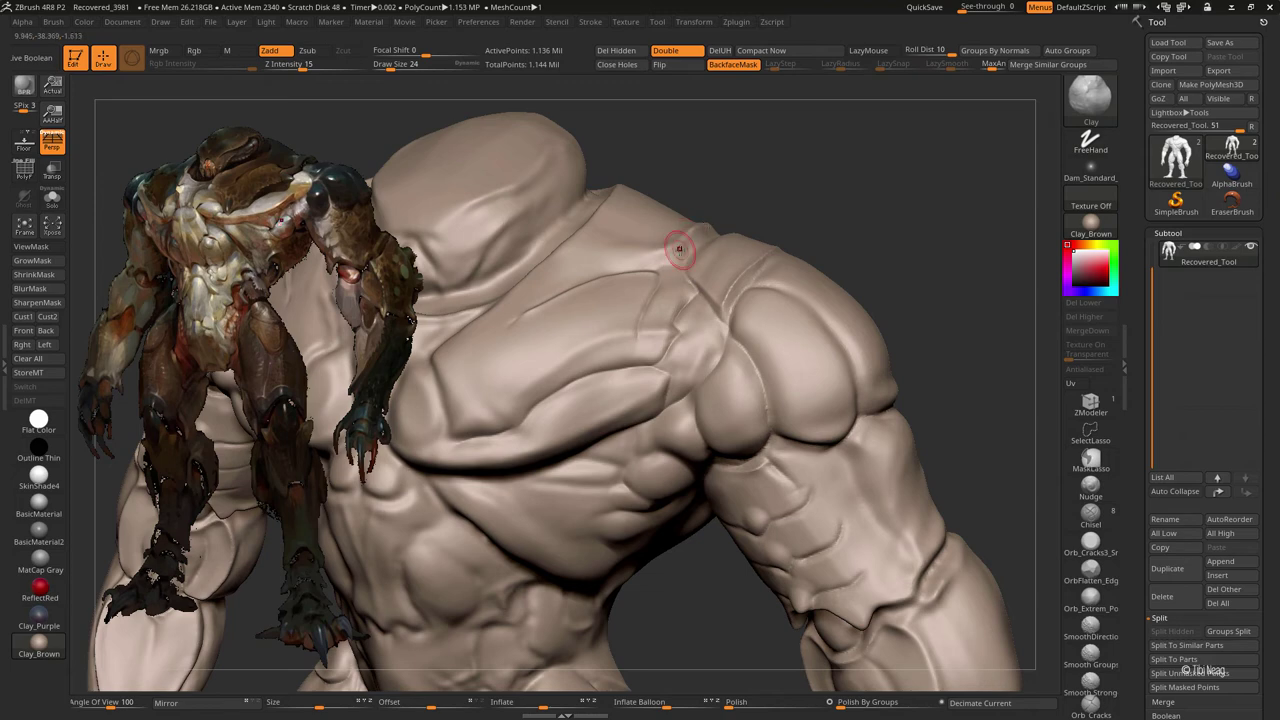
left_click_drag(695, 344, 701, 341)
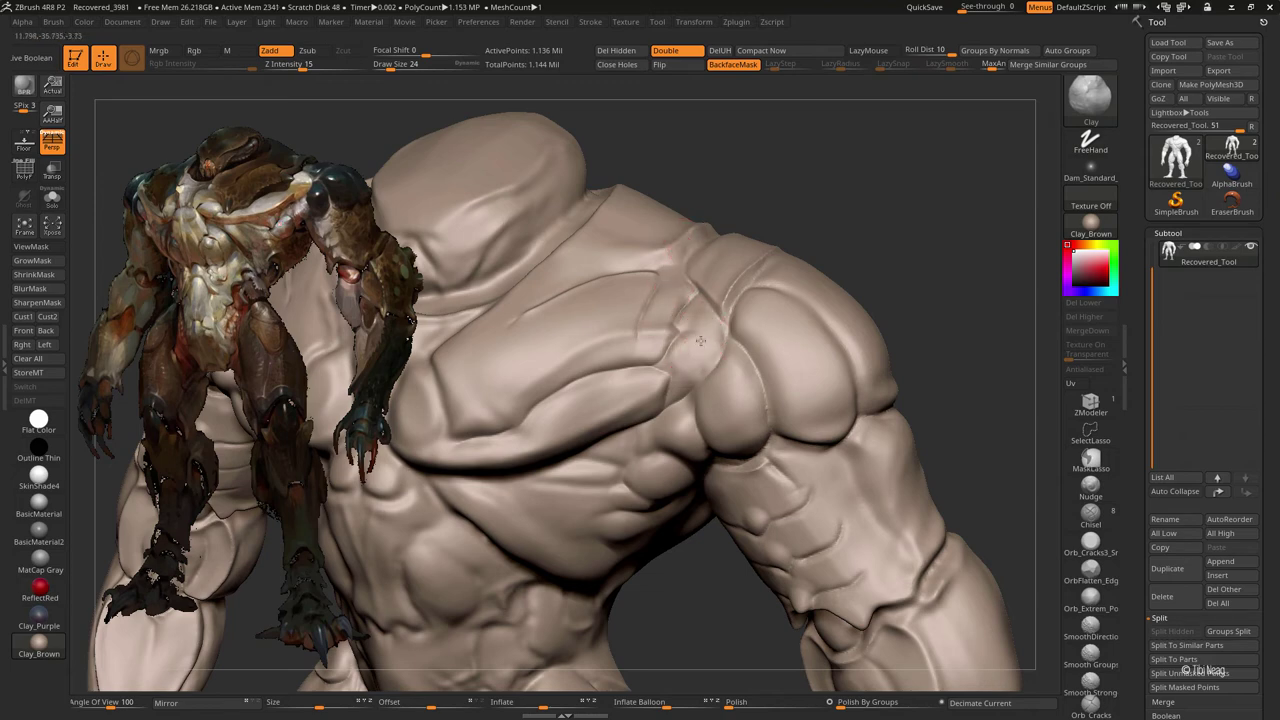
key("f")
scroll(707, 265, "up", 10)
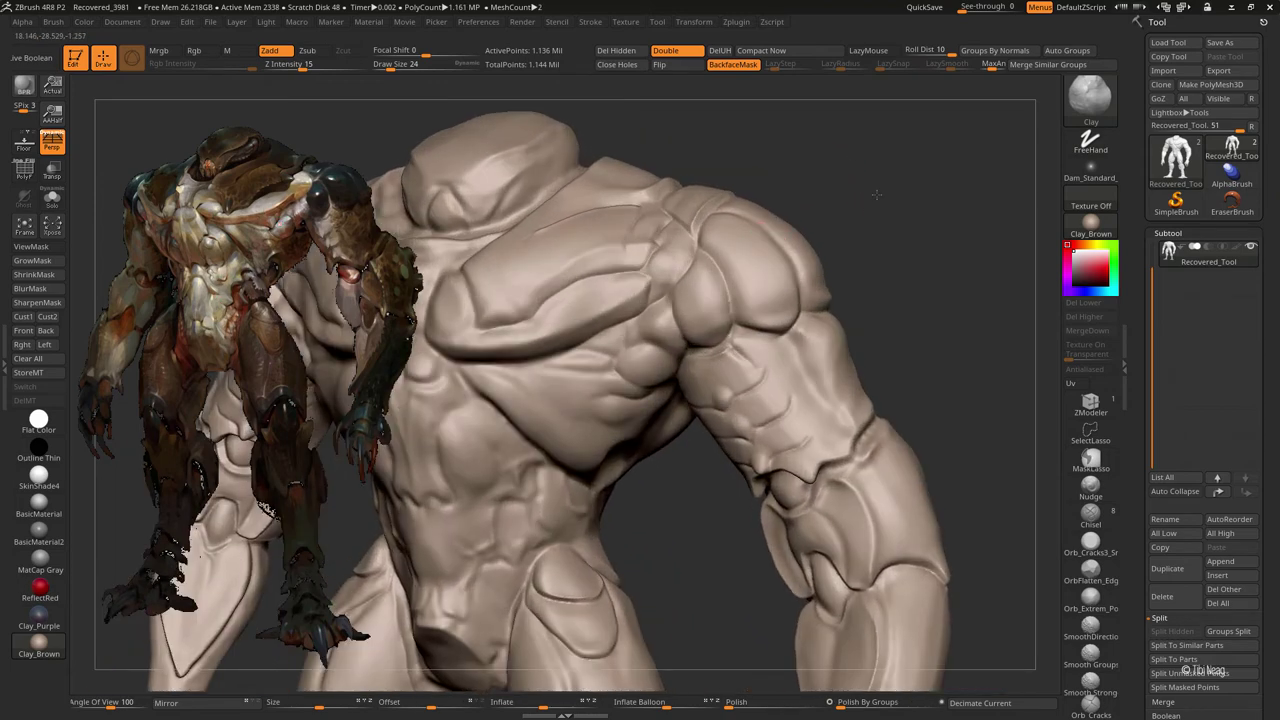
- Reshape the neck hump with a smaller Move brush
key("b")
key("m")
key("v")
key("bracketleft")
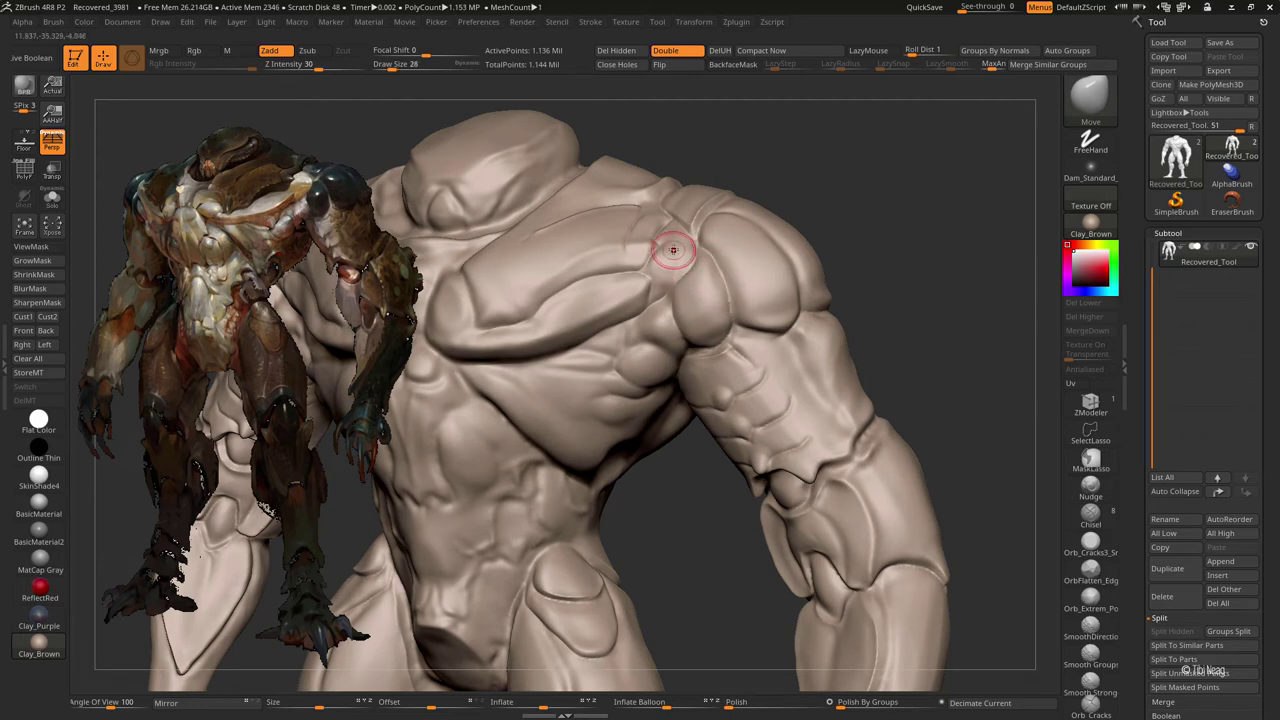
key("b")
key("c")
key("l")
- Carve a groove across the shoulder plate, alternating DamStandard and a larger Clay brush
mouse_move(860, 163)
left_mouse_down()
mouse_move(888, 134)
mouse_move(820, 200)
left_mouse_up()
key("b")
key("d")
key("s")
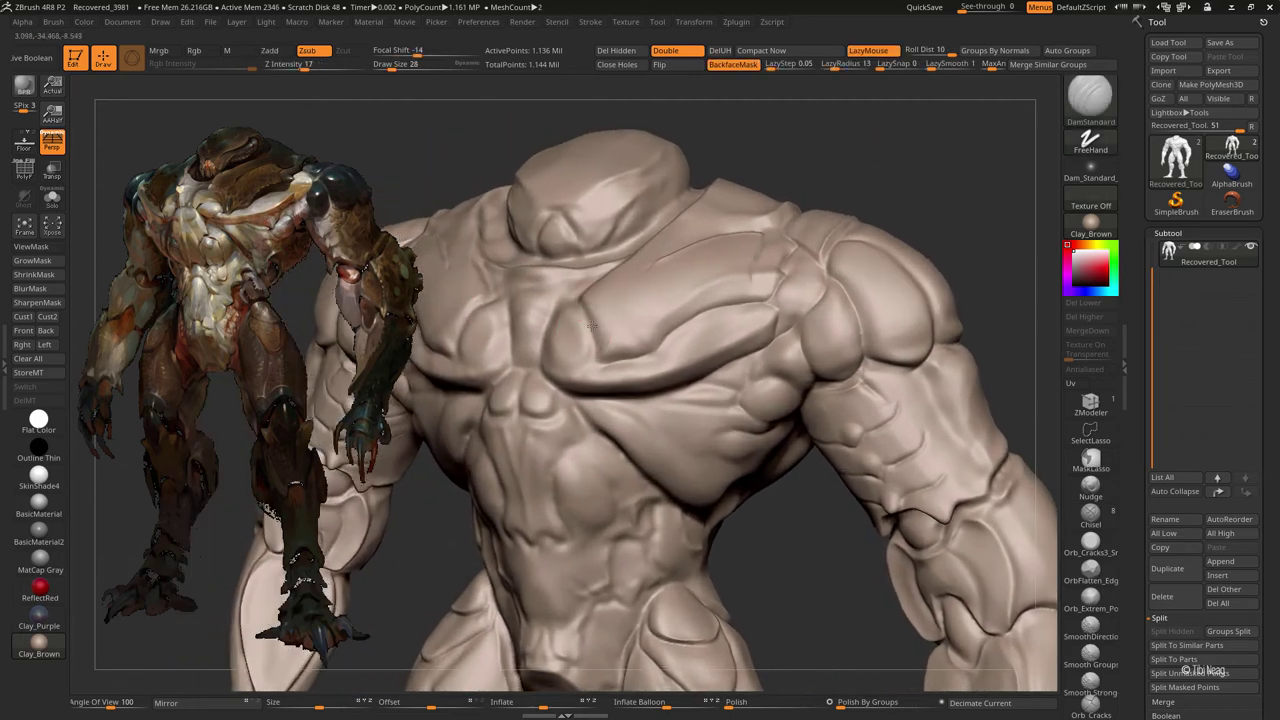
scroll(614, 389, "up", 3)
key("b")
key("c")
key("l")
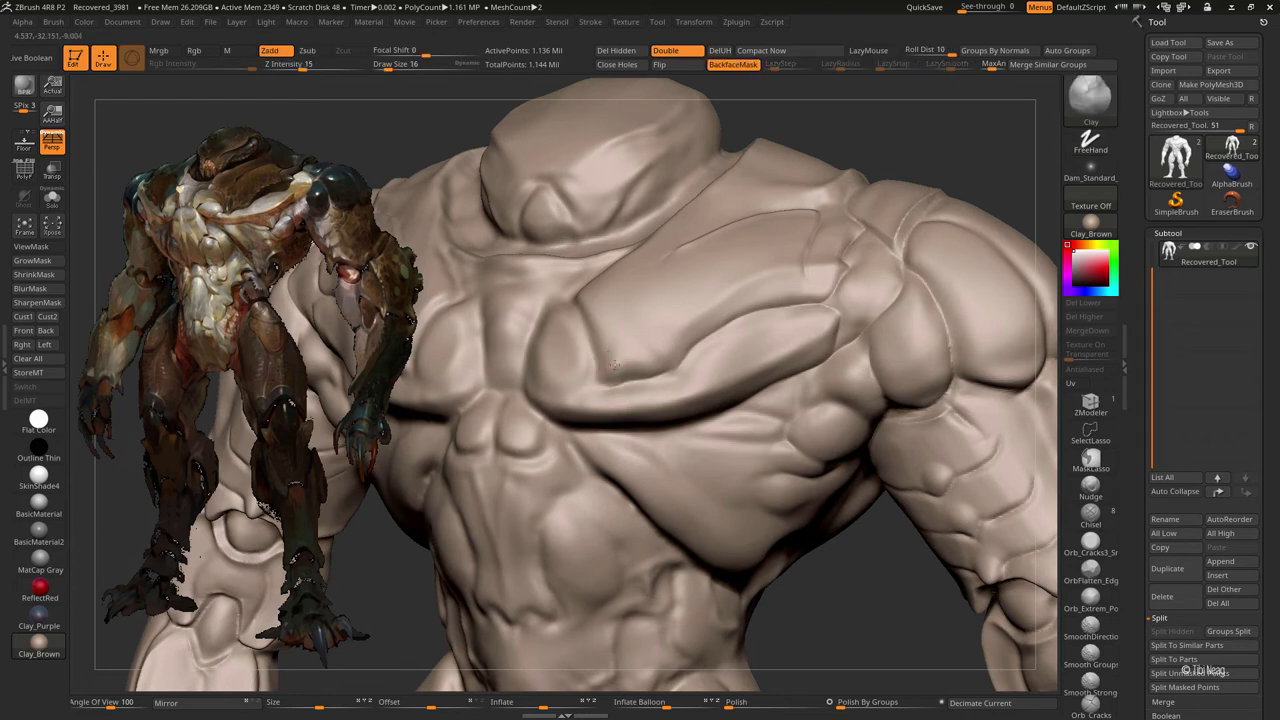
key("bracketright")
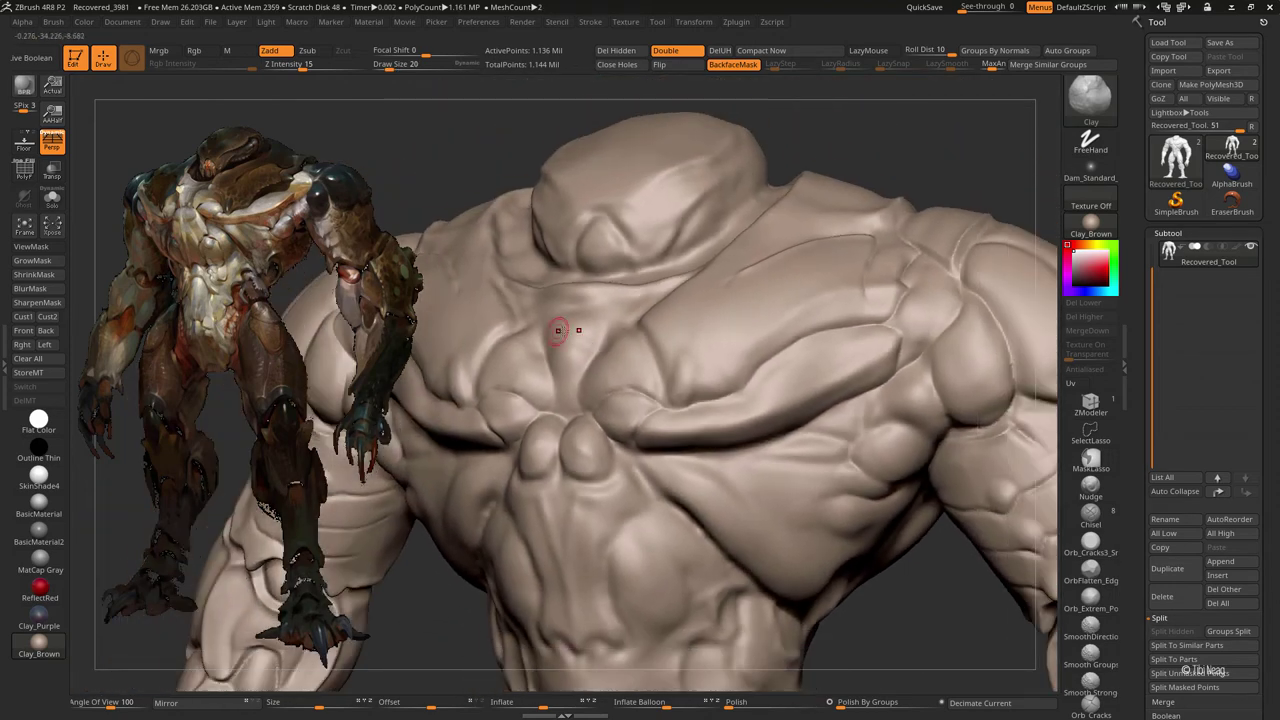
key("b")
key("d")
key("s")
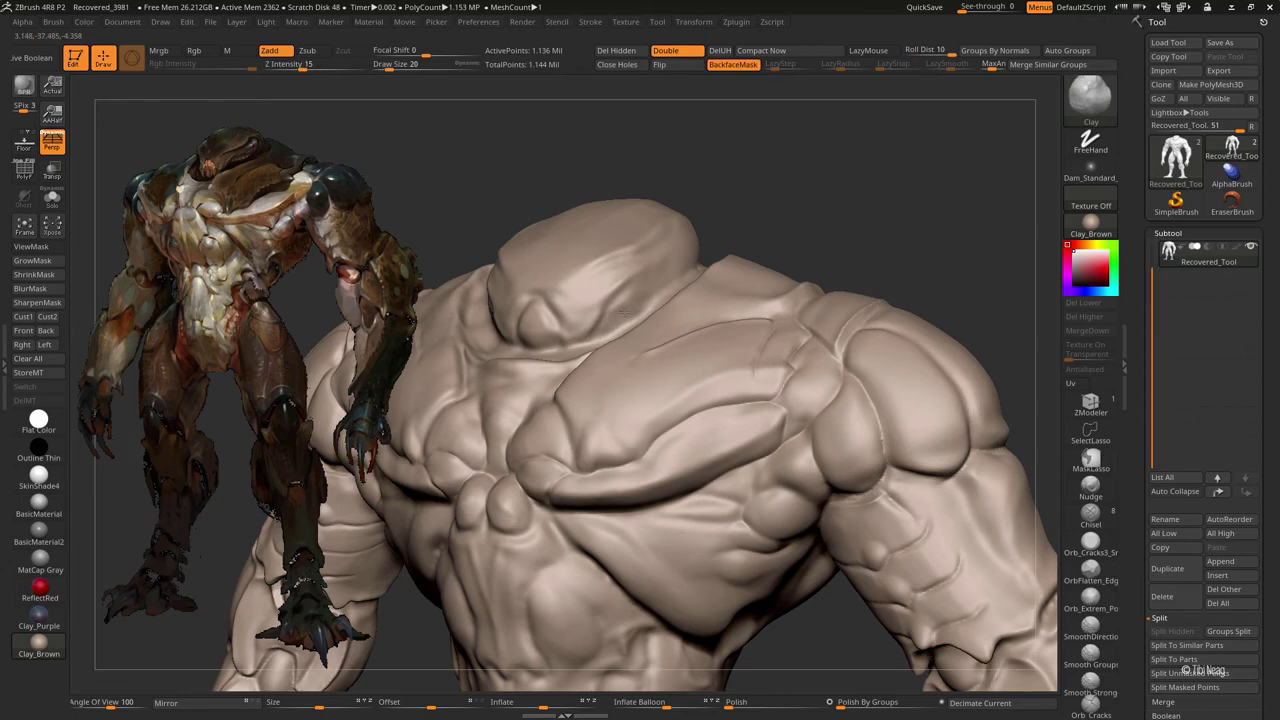
- Switch to DamStandard and frame the torso and shoulder from above
key("b")
key("d")
key("s")
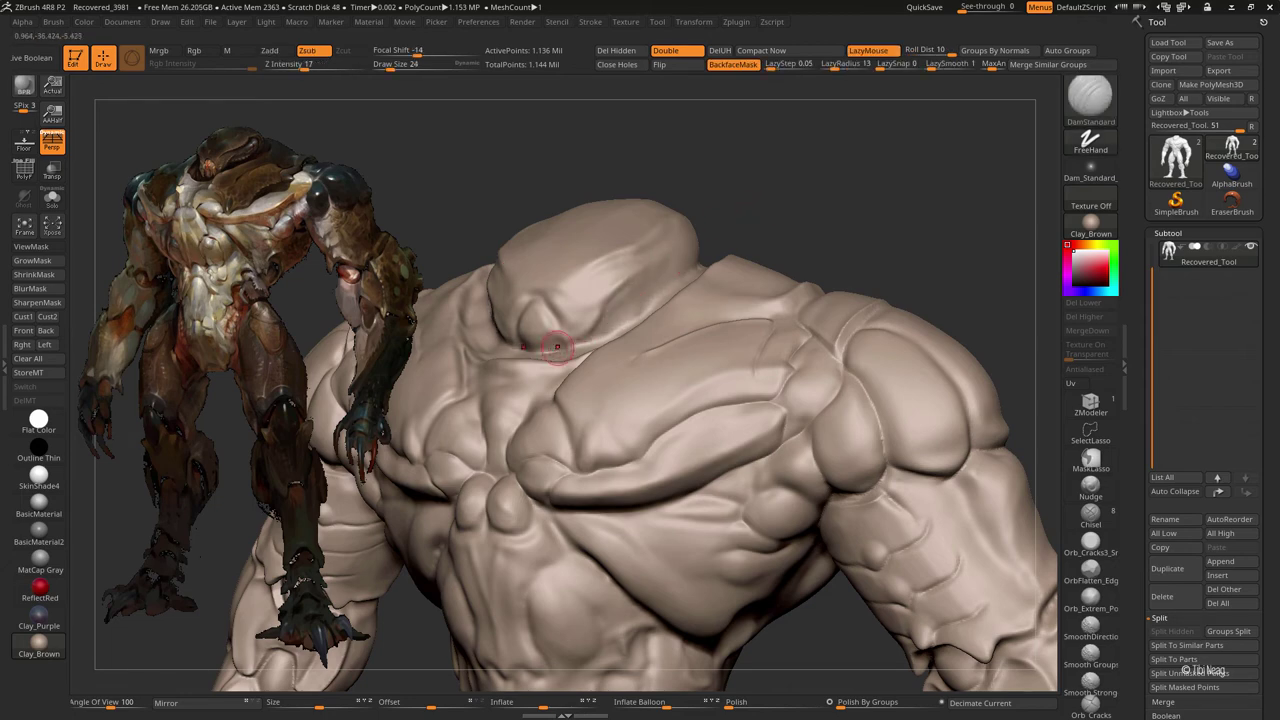
right_click_drag(641, 311, 692, 258)
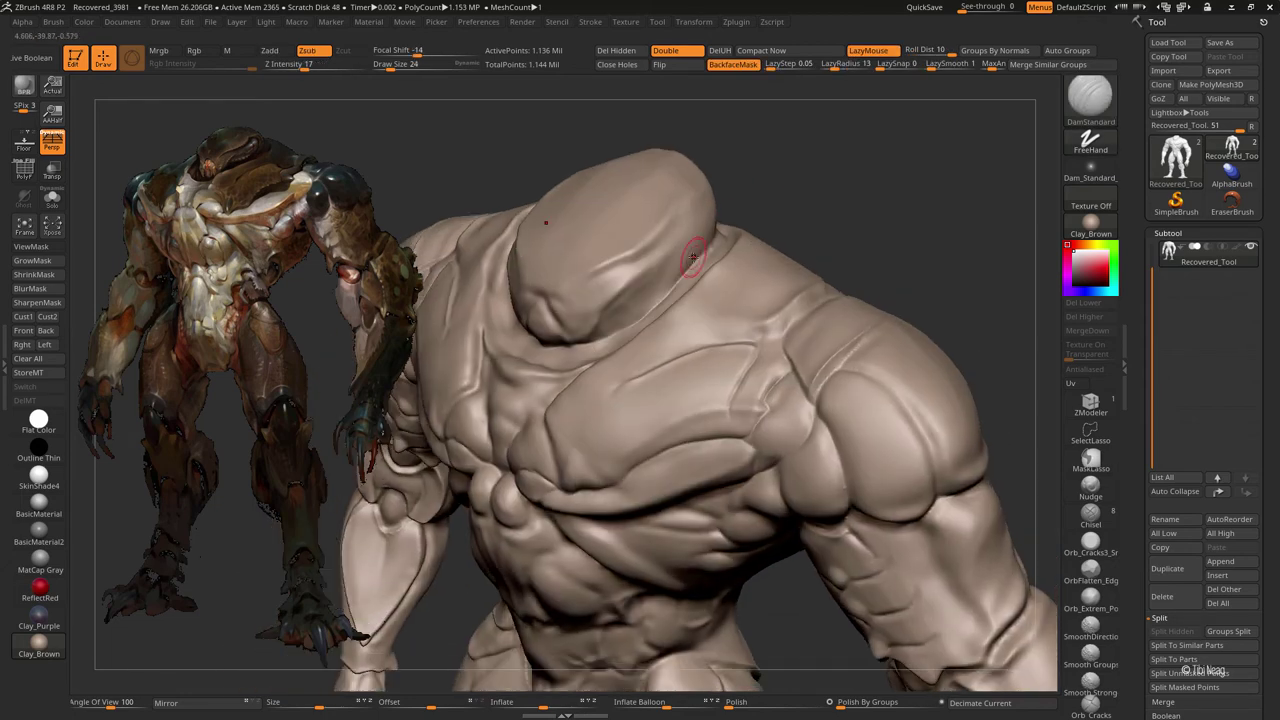
key("f")
right_click_drag(727, 212, 650, 328, "alt")
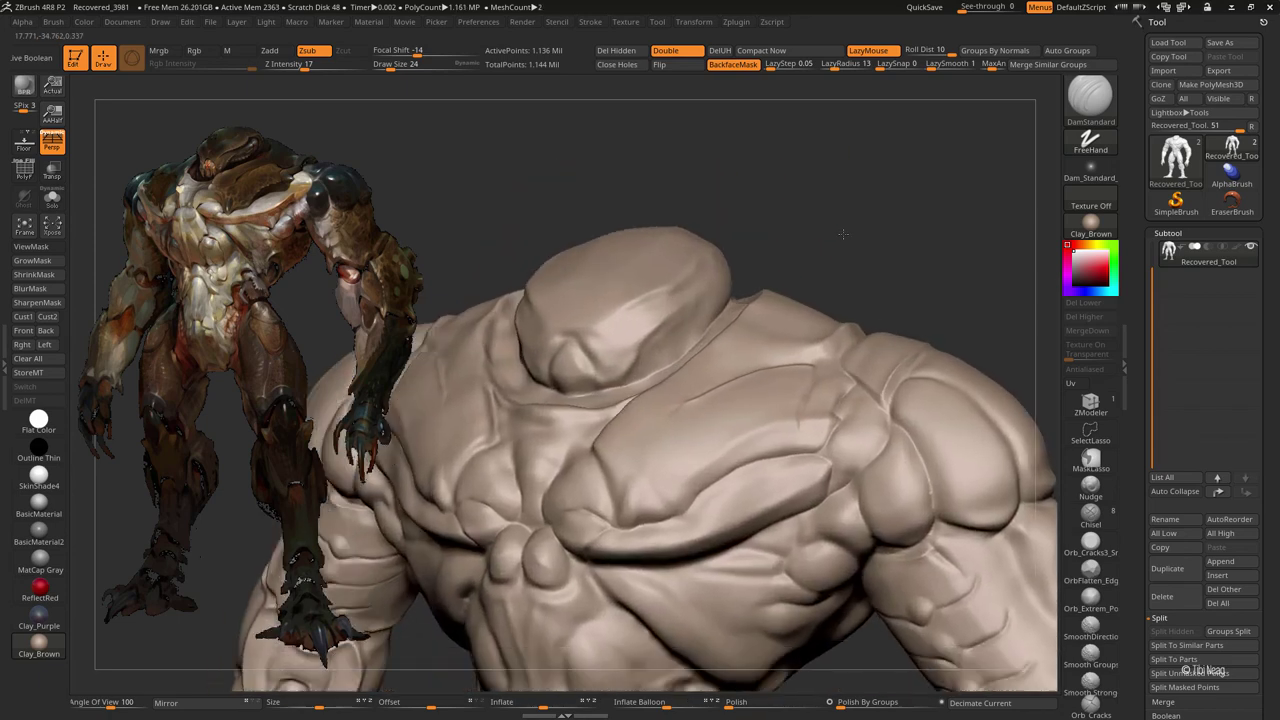
- Work around the head, alternating between the Clay and DamStandard brushes
key("b")
key("c")
key("l")
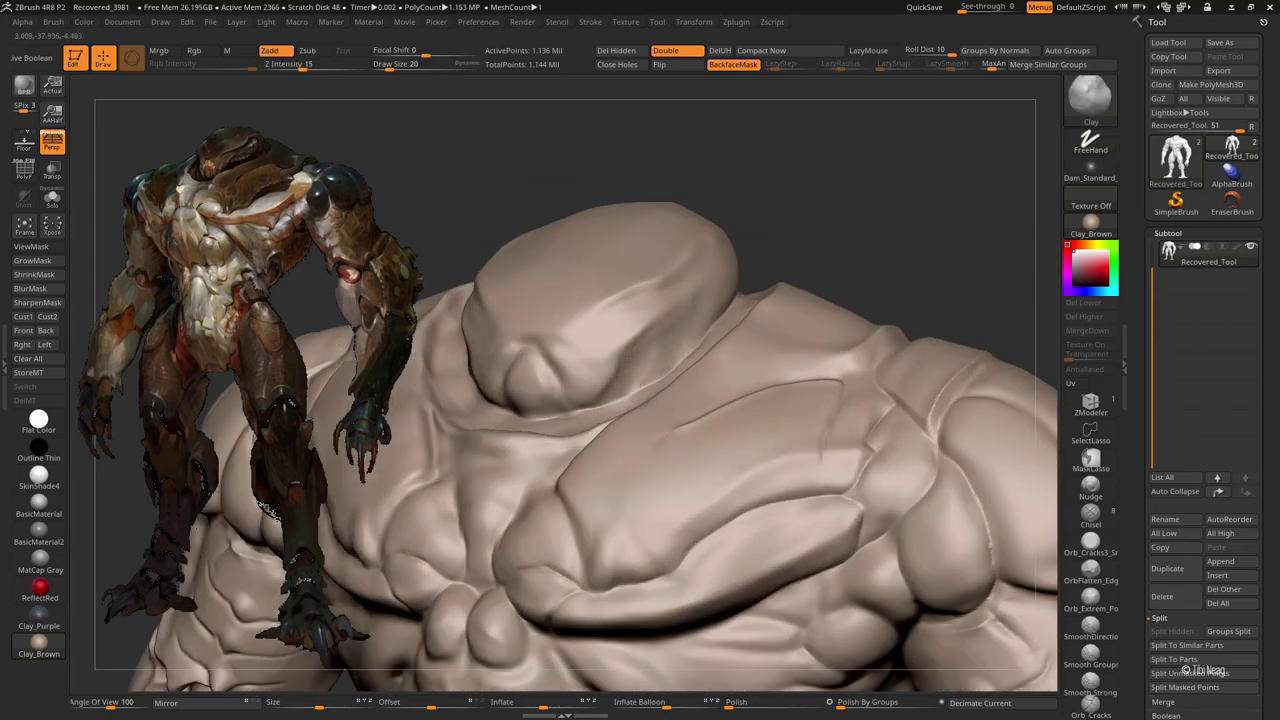
right_click_drag(645, 332, 791, 211)
key("b")
key("d")
key("s")
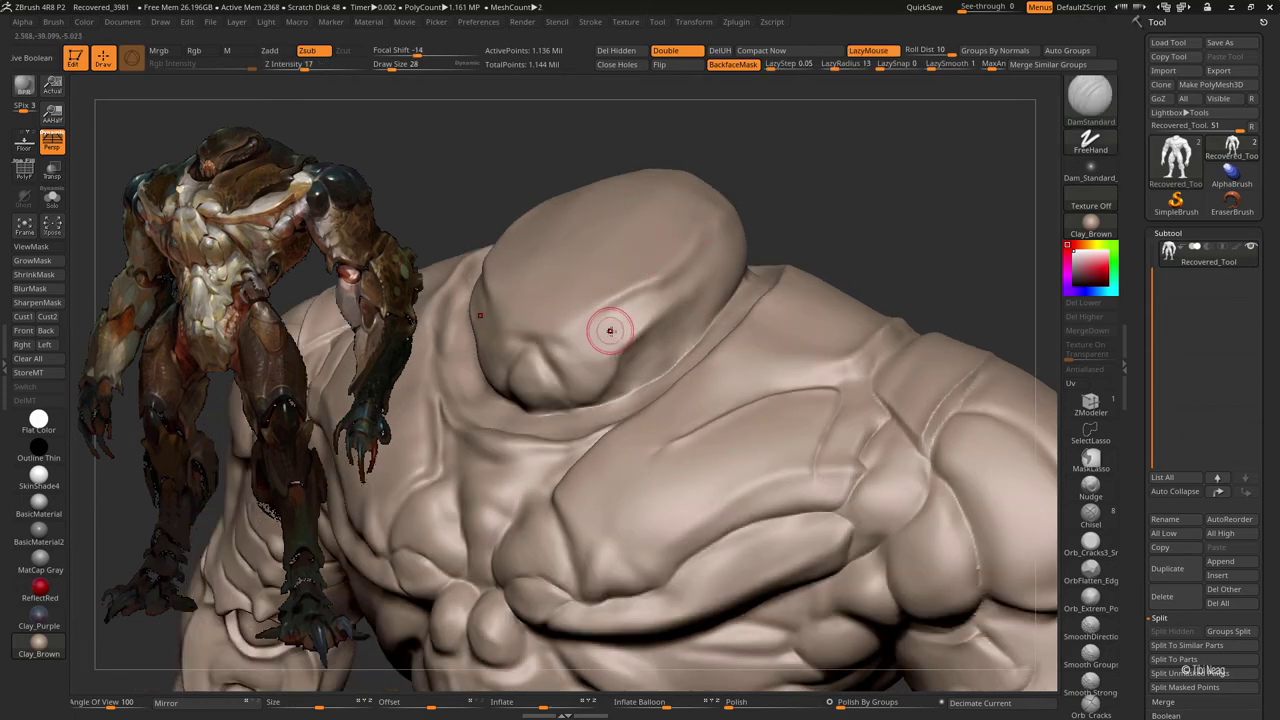
key("b")
key("c")
key("l")
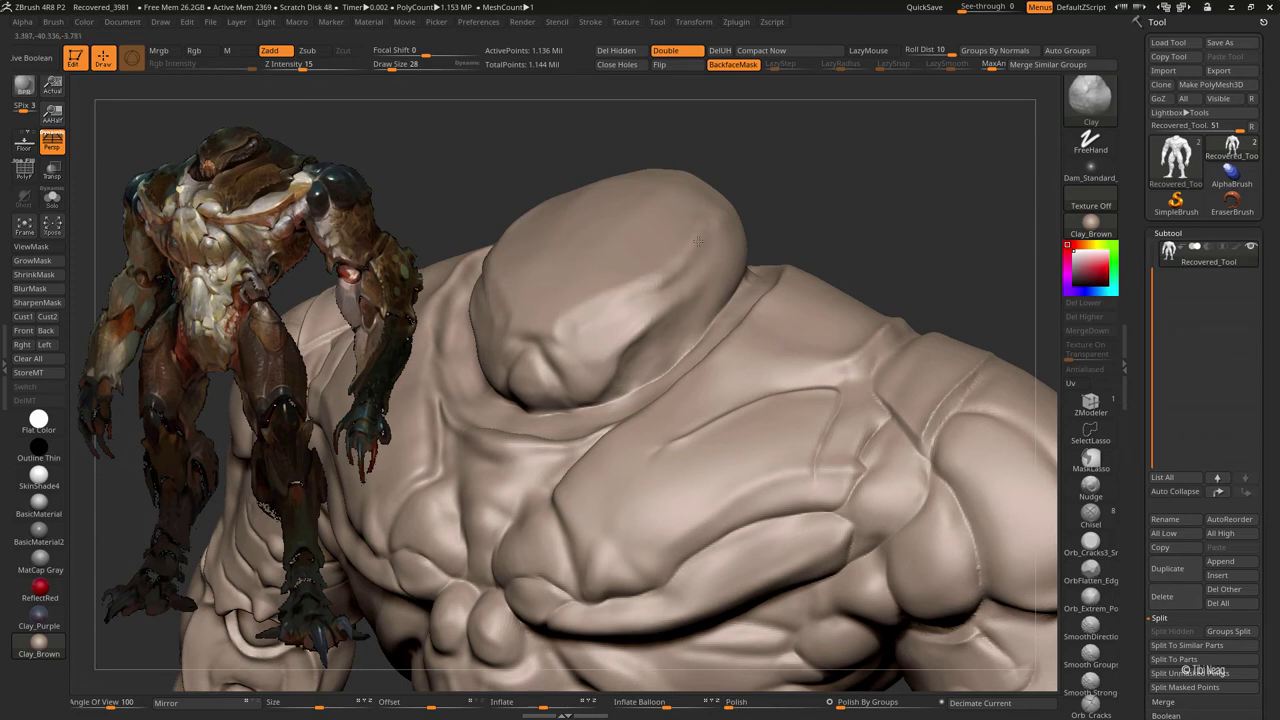
- Check the full figure with F, then return to Clay on the torso
key("b")
key("d")
key("s")
key("f")
mouse_move(605, 320)
right_mouse_down("alt")
mouse_move(841, 154)
mouse_move(917, 280)
mouse_move(513, 349)
mouse_move(576, 205)
mouse_move(491, 266)
right_mouse_up("alt")
key("f")
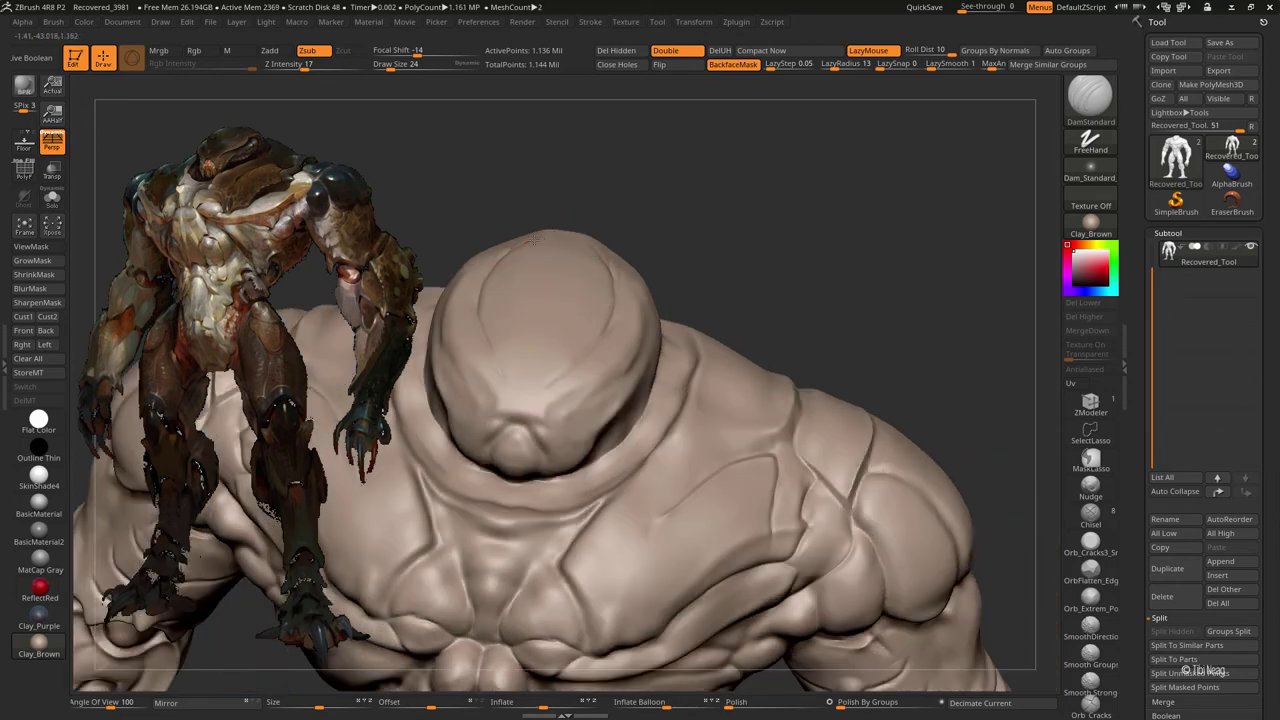
key("b")
key("c")
key("l")
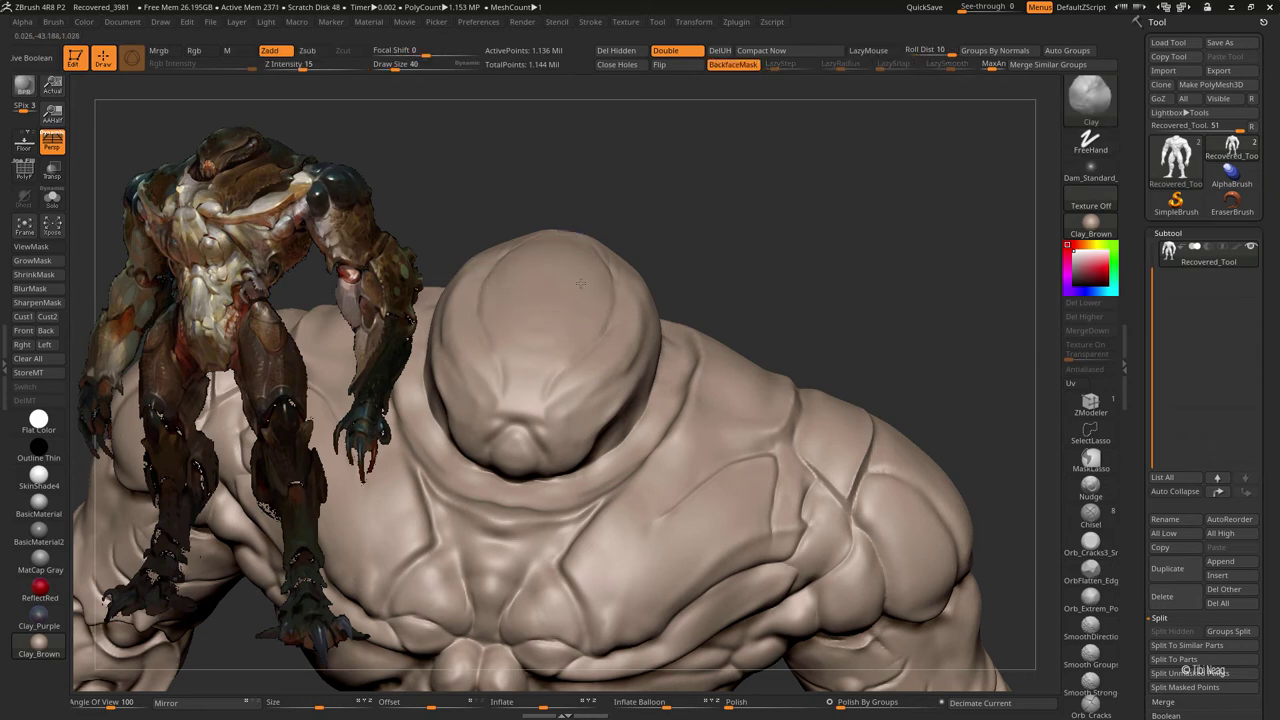
key("f")
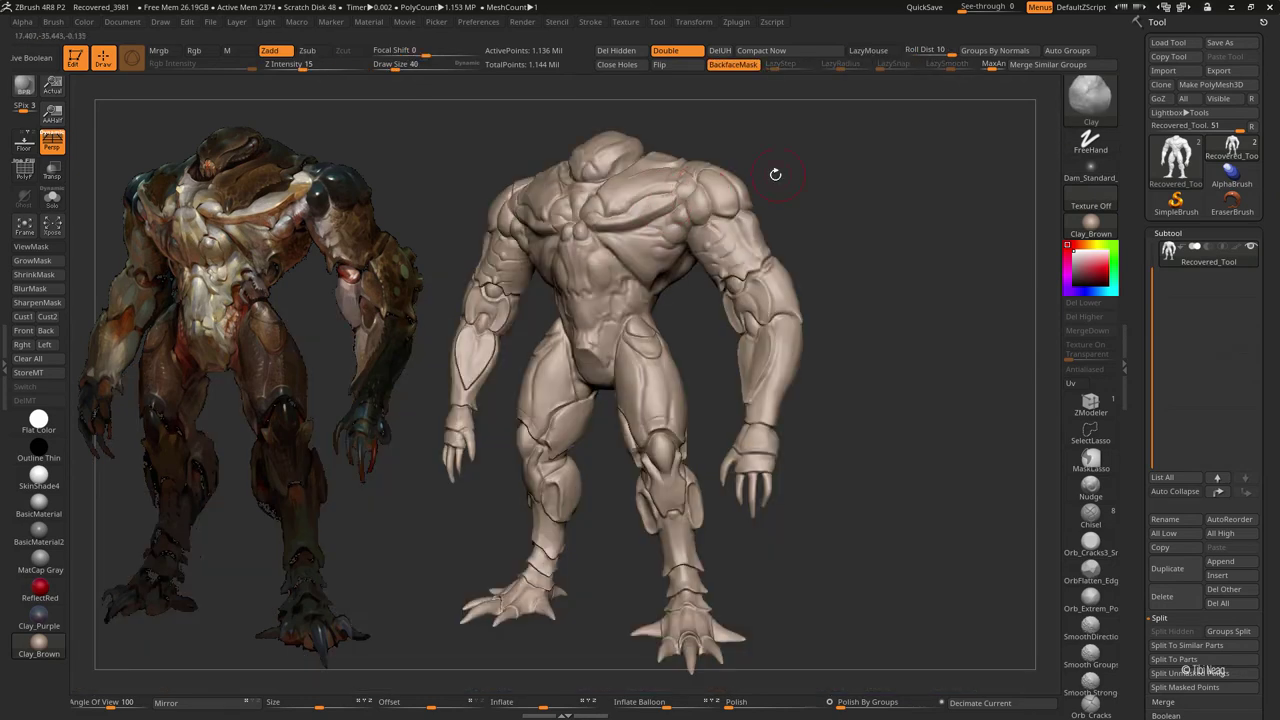
right_click_drag(776, 177, 680, 252, "ctrl")
- Smooth the chest and round the head hump, rechecking the framed figure
key("shift")
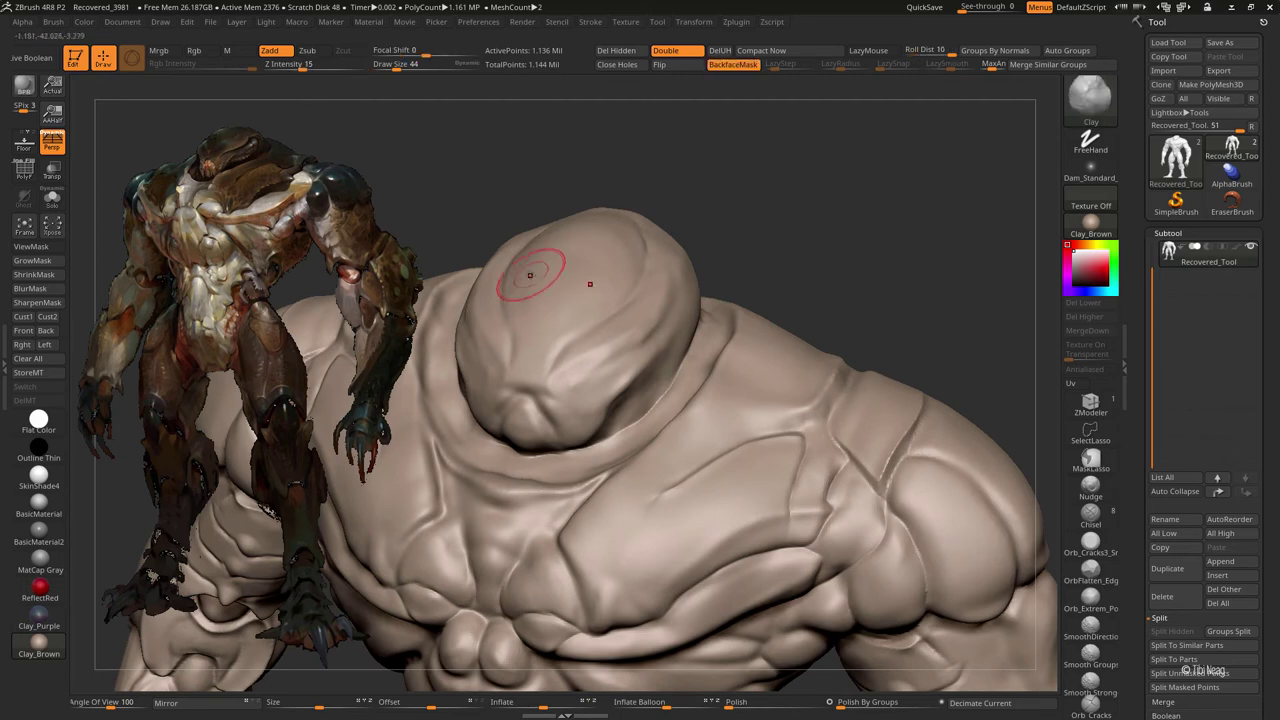
key("f")
right_click_drag(871, 246, 694, 257, "alt")
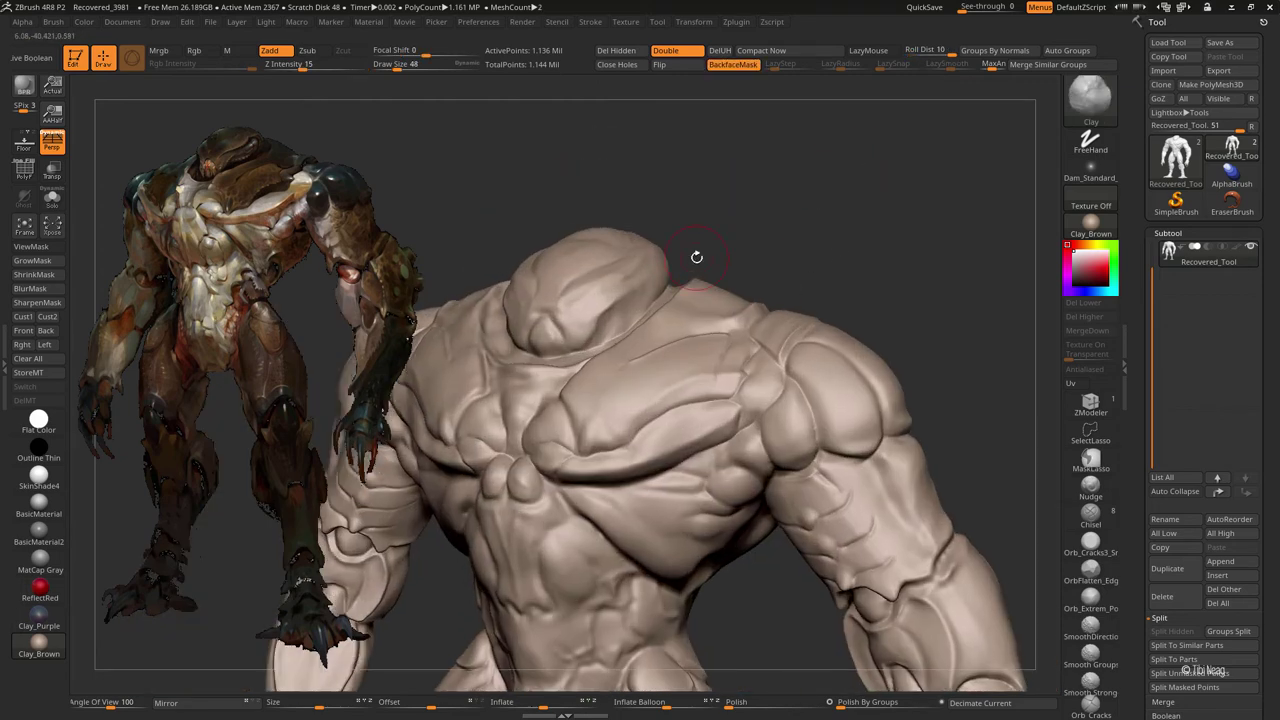
key("f")
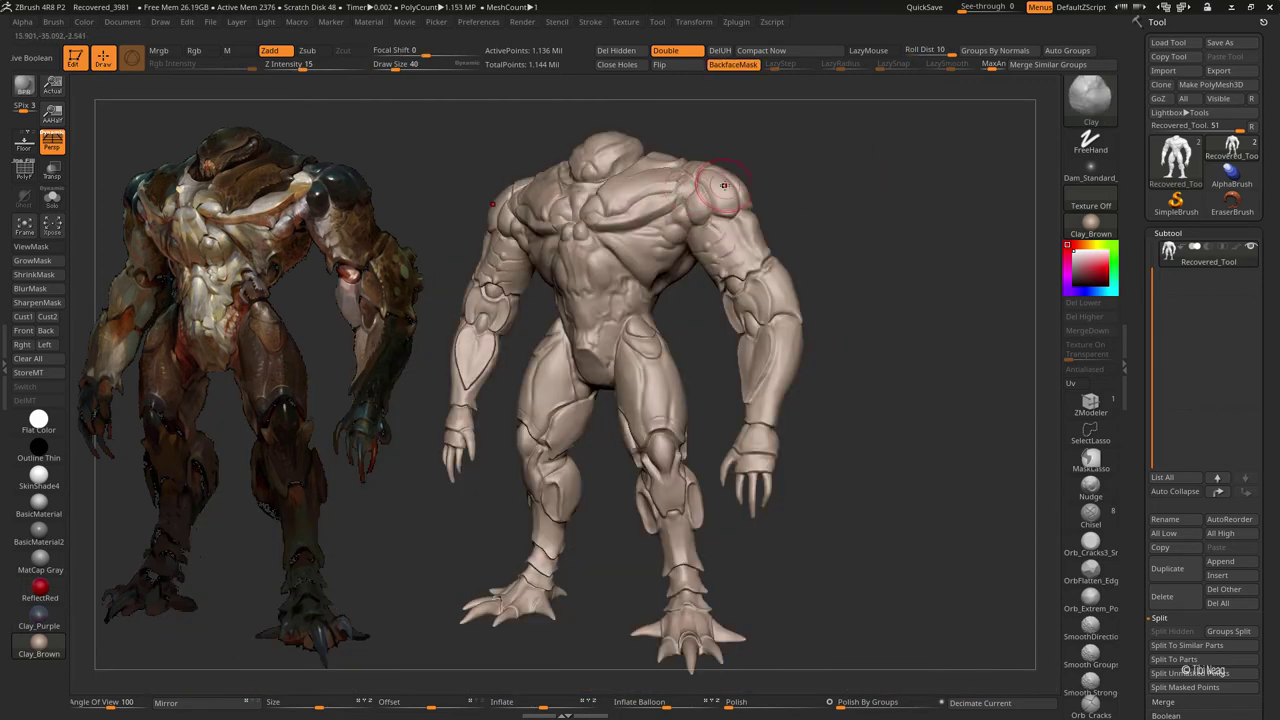
mouse_move(846, 146)
right_mouse_down("alt")
mouse_move(876, 159)
mouse_move(883, 223)
mouse_move(823, 192)
right_mouse_up("alt")
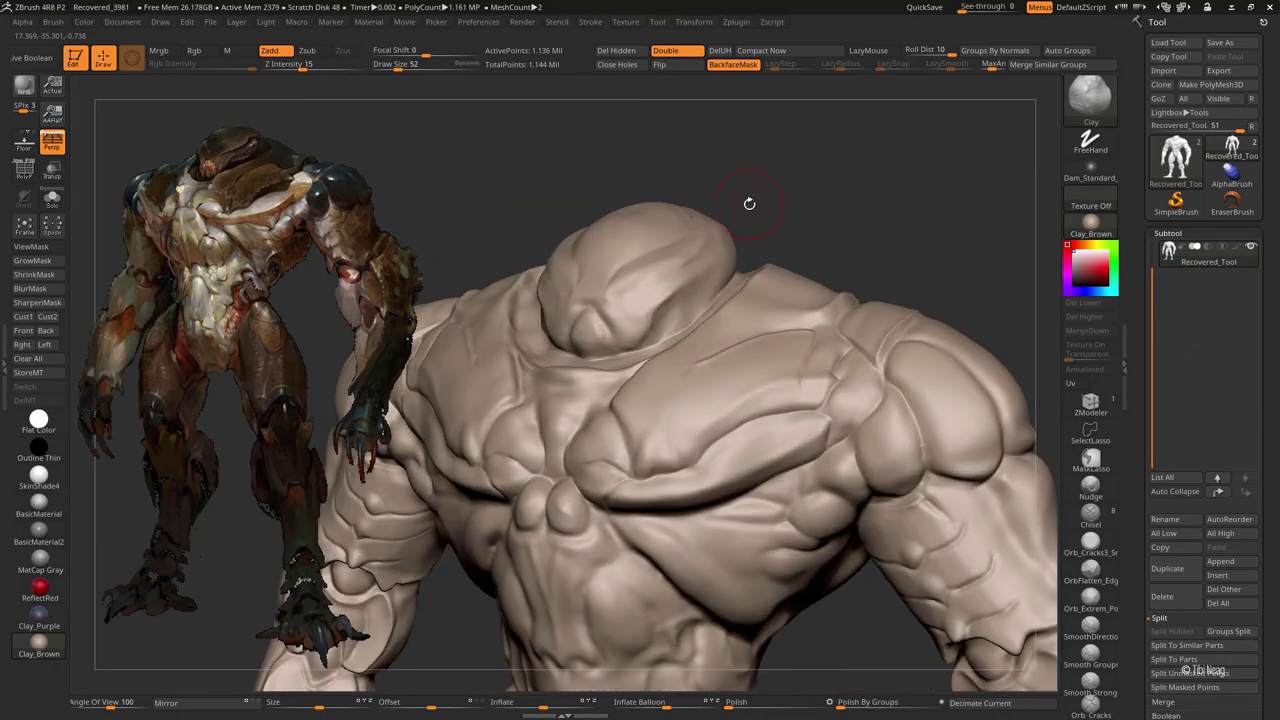
- Reshape the head with the Move brush and smooth out the eye-socket crease
key("b")
key("m")
key("v")
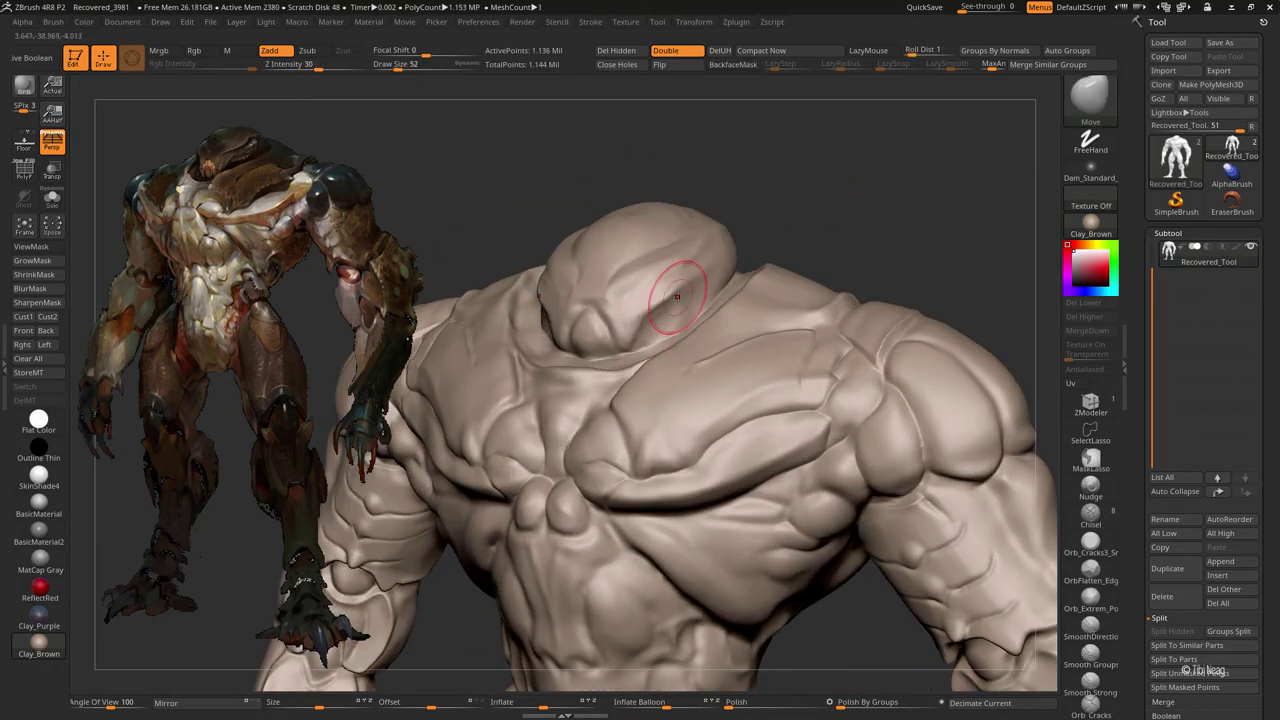
right_click_drag(620, 250, 642, 198)
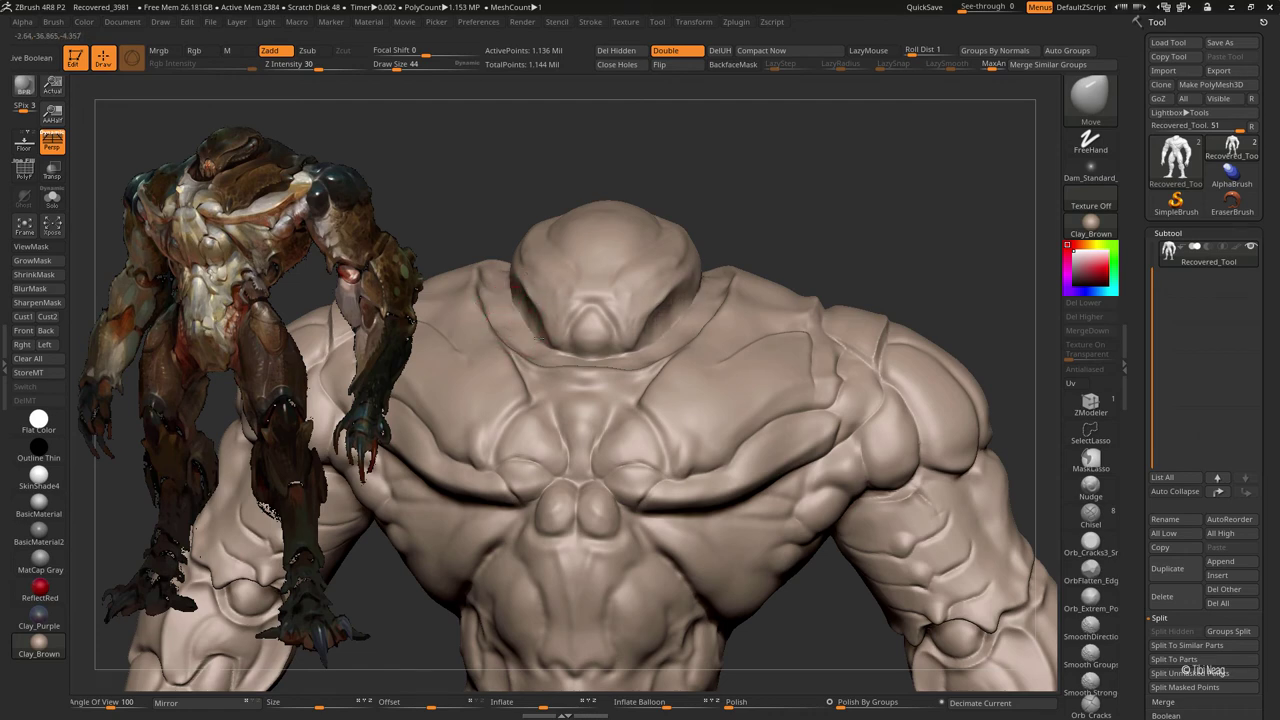
key("f")
mouse_move(827, 134)
right_mouse_down("alt")
mouse_move(843, 186)
mouse_move(757, 180)
mouse_move(823, 251)
mouse_move(919, 248)
mouse_move(865, 209)
right_mouse_up("alt")
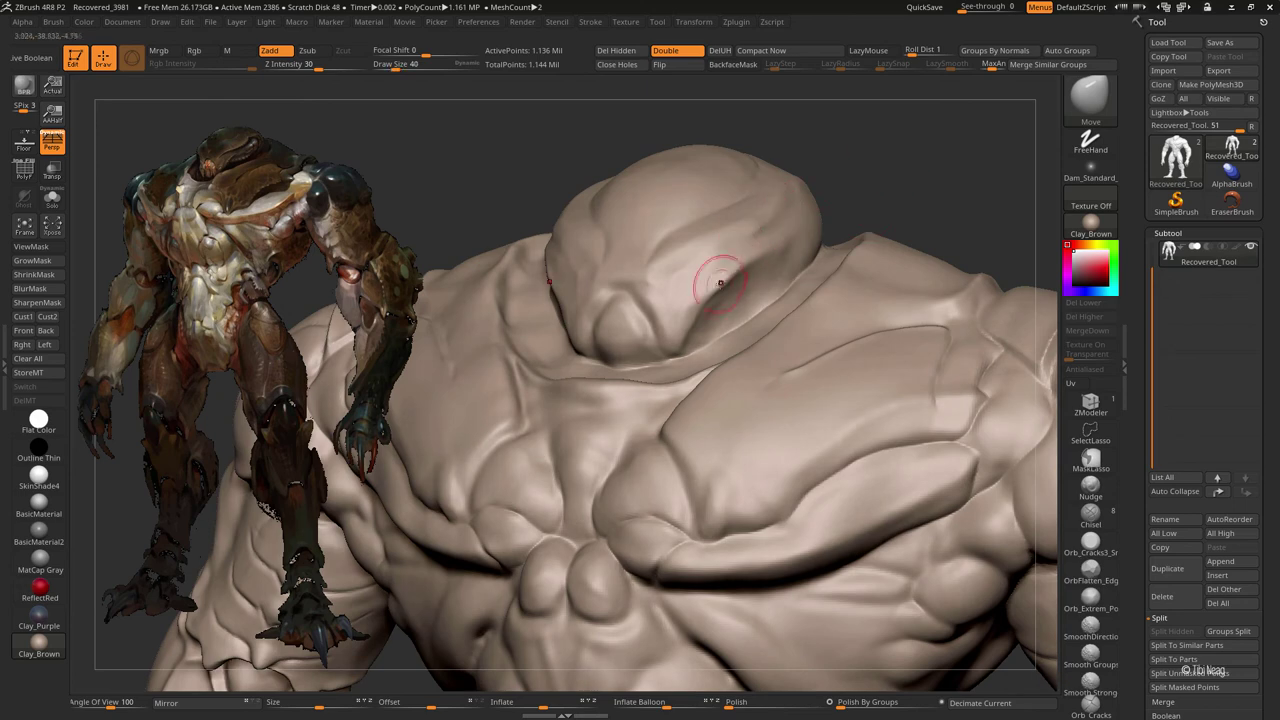
mouse_move(720, 283)
left_mouse_down("shift")
mouse_move(705, 315)
mouse_move(740, 310)
mouse_move(700, 357)
left_mouse_up("shift")
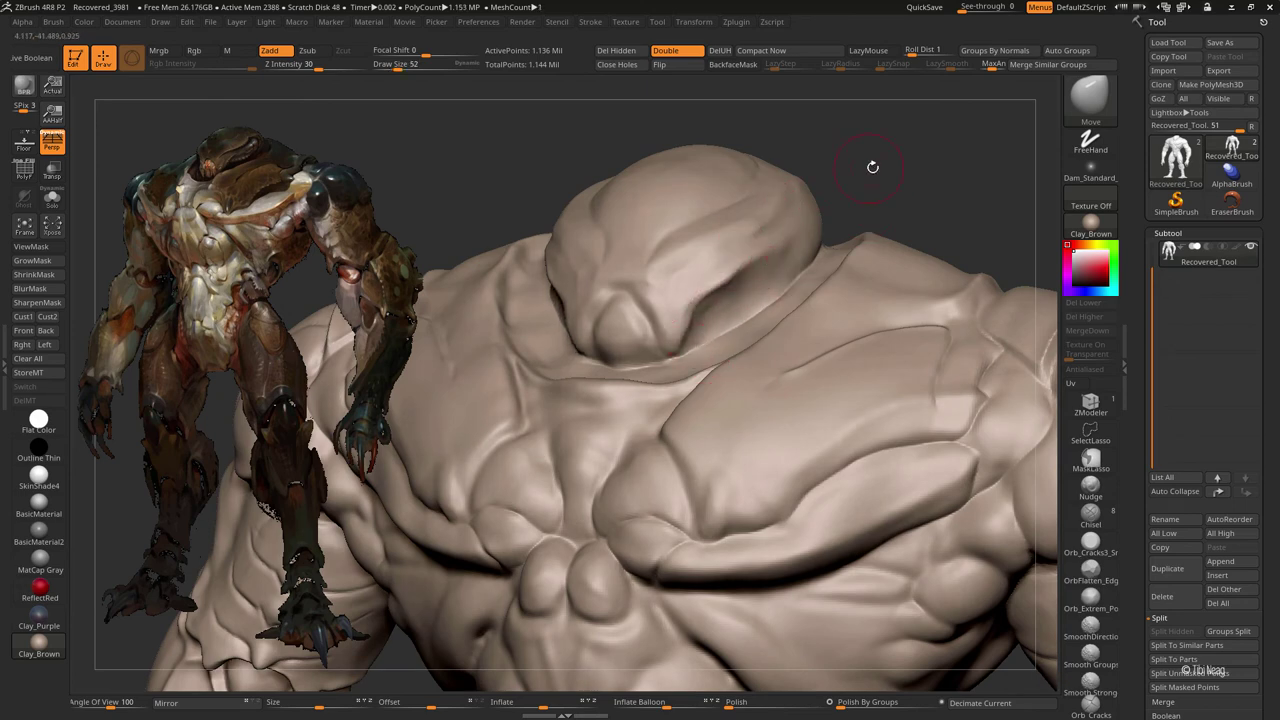
- Carve a groove across the top of the dome with DamStandard
right_click_drag(872, 167, 730, 290)
mouse_move(595, 270)
right_mouse_down("alt")
mouse_move(530, 167)
mouse_move(529, 271)
mouse_move(666, 214)
right_mouse_up("alt")
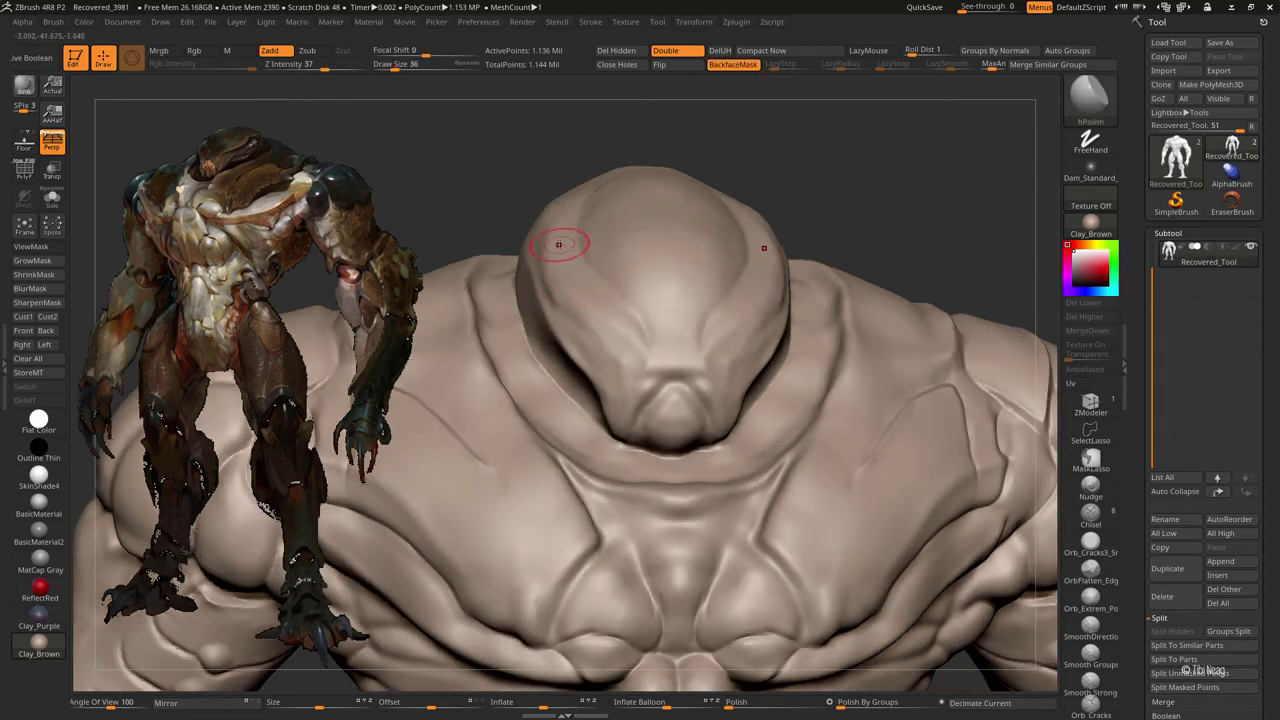
key("f")
right_click_drag(576, 281, 711, 242)
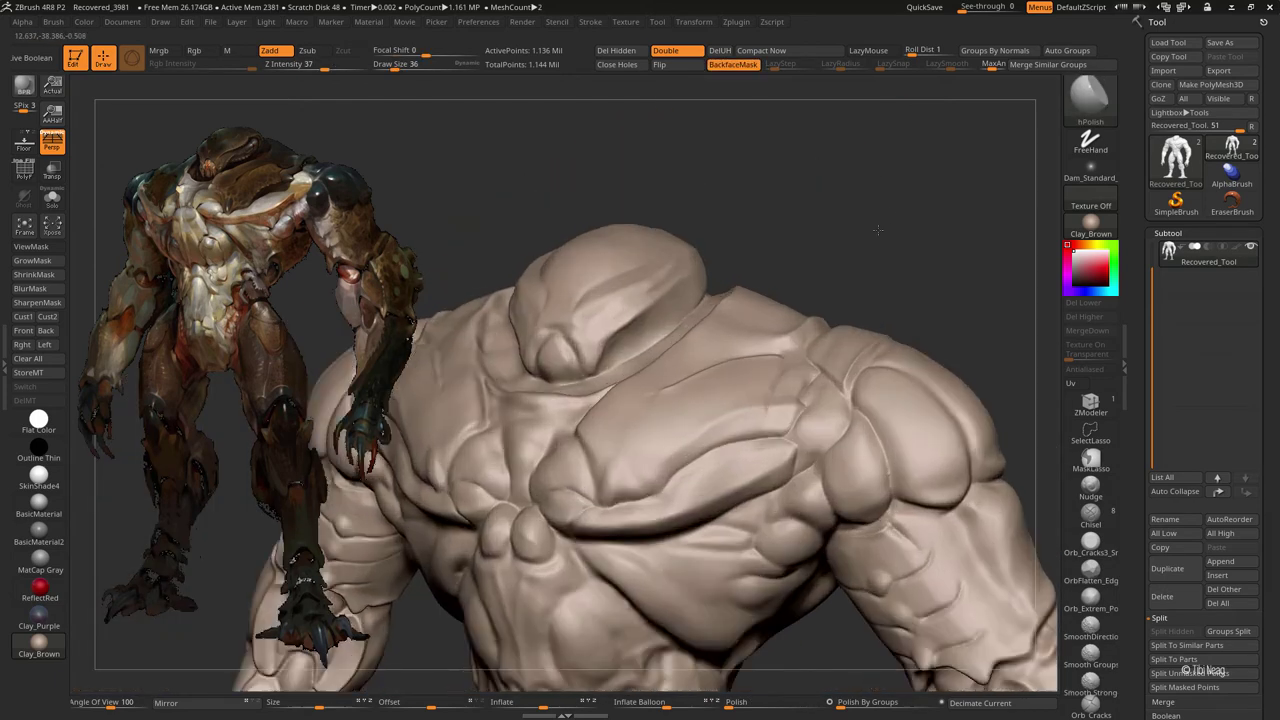
key("b")
key("d")
key("s")
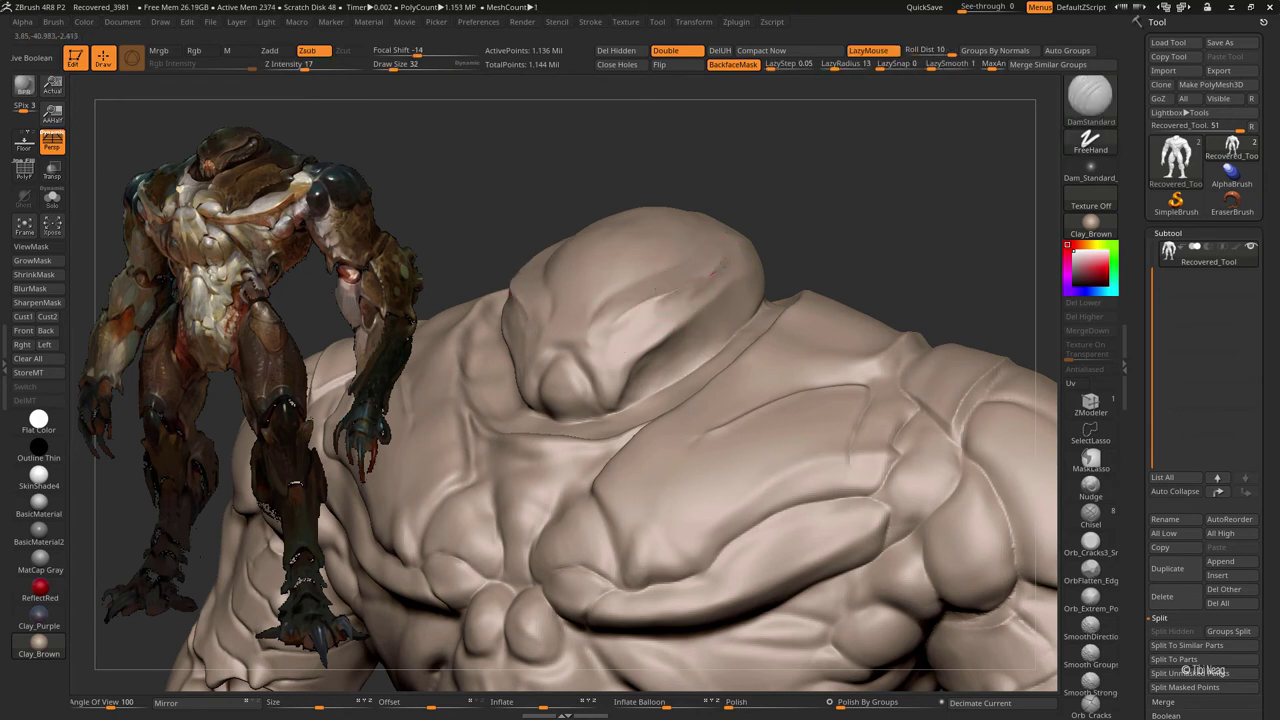
mouse_move(688, 272)
right_mouse_down()
mouse_move(804, 245)
mouse_move(688, 287)
right_mouse_up()
mouse_move(787, 203)
right_mouse_down()
mouse_move(690, 295)
mouse_move(747, 278)
right_mouse_up()
- Switch to Clay, then a smaller Standard brush on the head and chest
key("b")
key("c")
key("l")
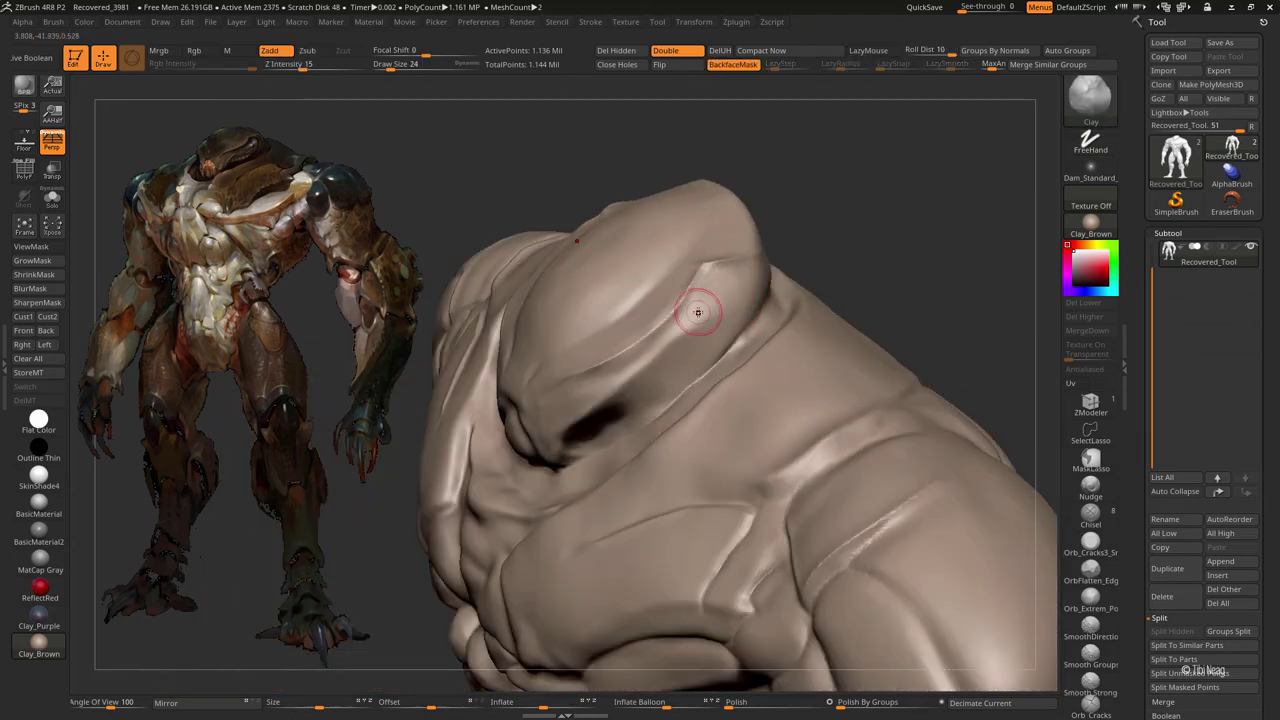
key("b")
key("s")
key("t")
key("bracketleft")
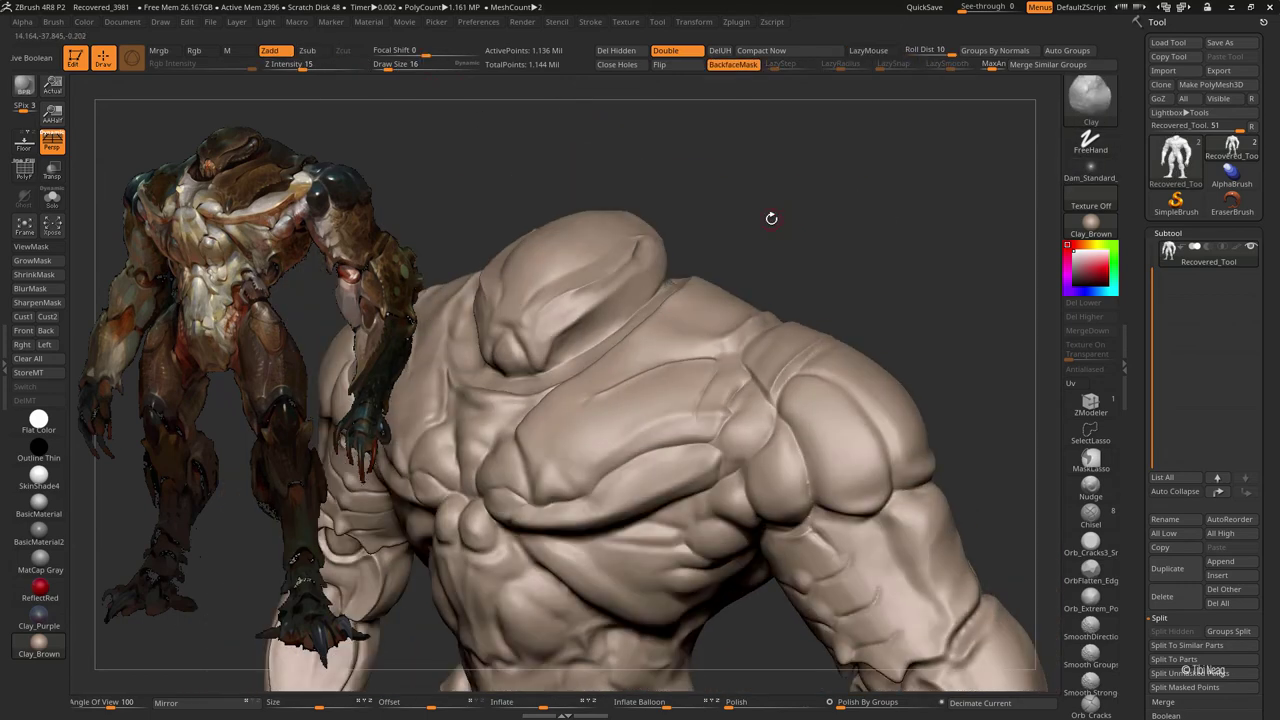
mouse_move(628, 142)
right_mouse_down("ctrl")
mouse_move(720, 186)
mouse_move(689, 266)
mouse_move(655, 293)
right_mouse_up("ctrl")
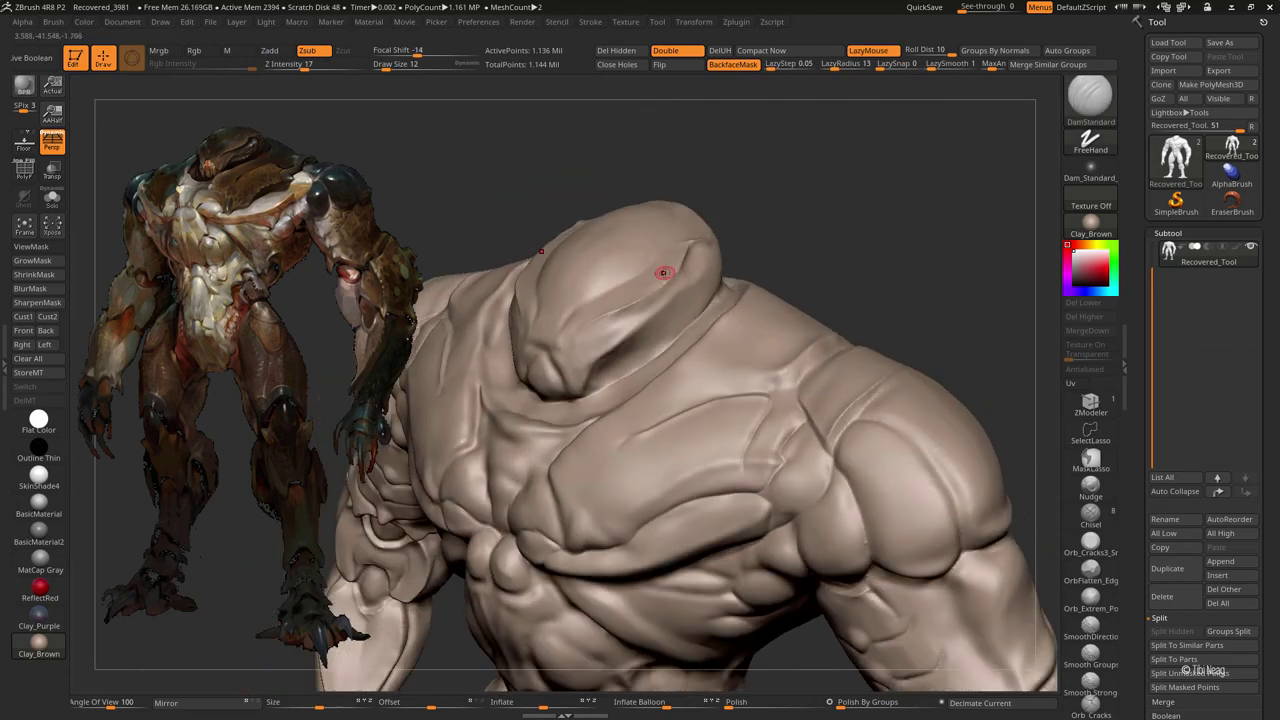
- Polish the chest with Smooth and hPolish, add Clay, and view the figure from the front
key("shift")
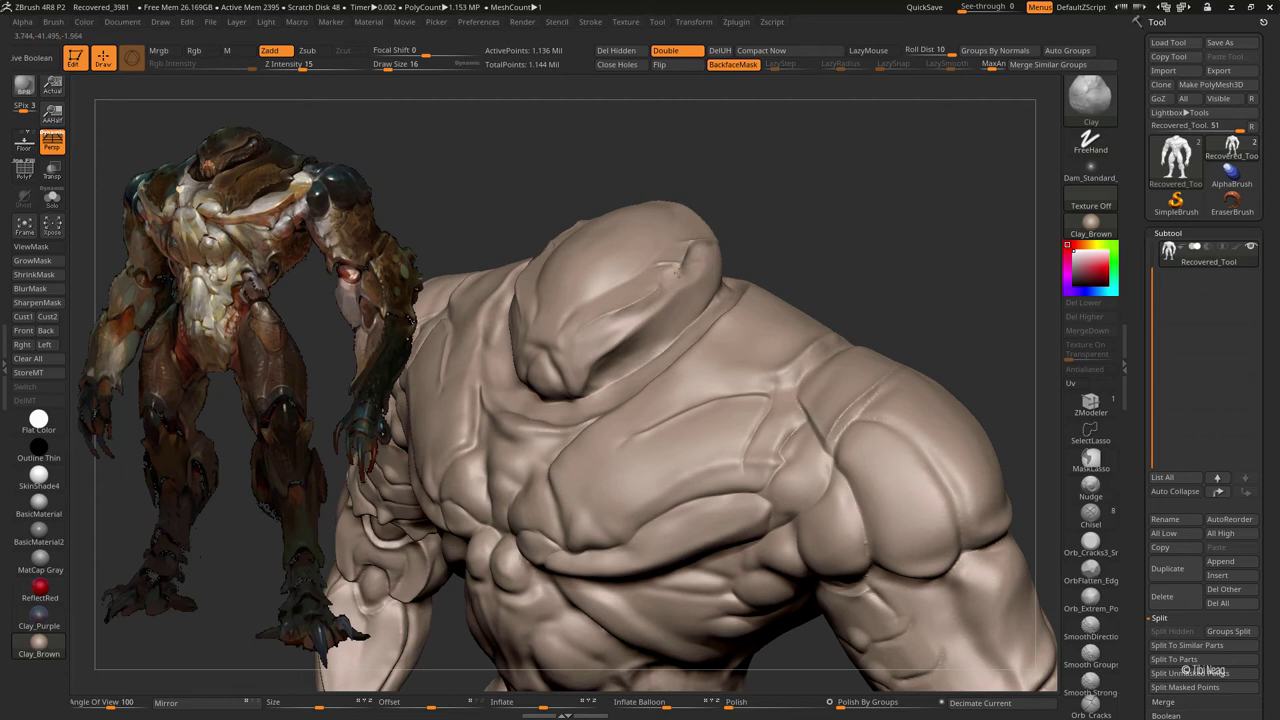
key("b")
key("h")
key("p")
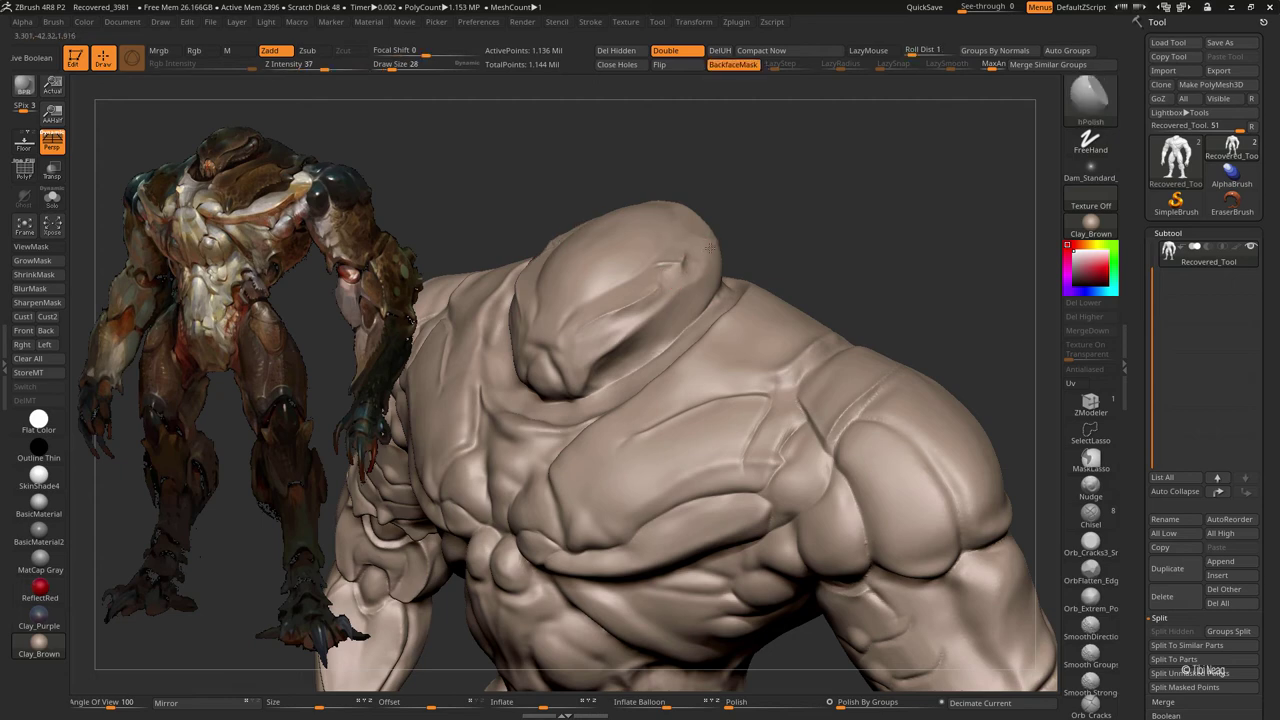
mouse_move(707, 245)
right_mouse_down("alt")
mouse_move(783, 180)
mouse_move(604, 226)
mouse_move(726, 194)
right_mouse_up("alt")
key("b")
key("c")
key("l")
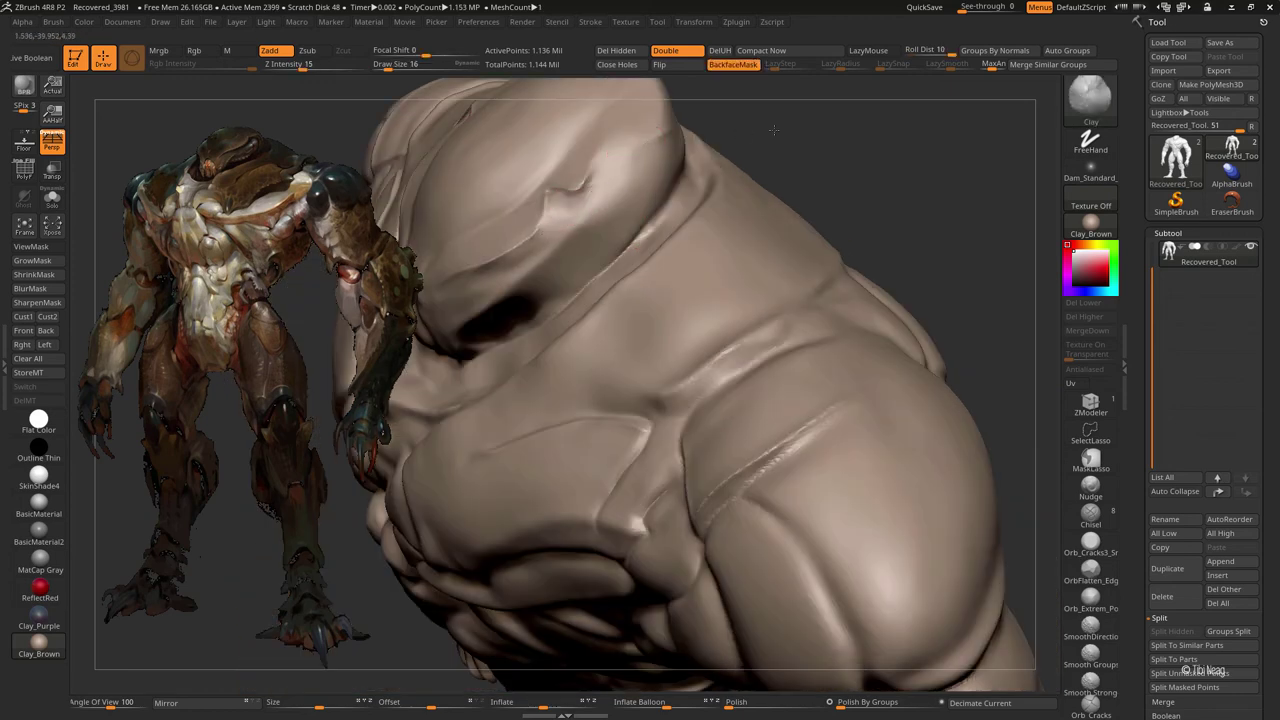
key("f")
mouse_move(834, 137)
right_mouse_down()
mouse_move(791, 201)
mouse_move(839, 214)
mouse_move(749, 294)
right_mouse_up()
- Carve a diagonal DamStandard crease across the chest plate in three-quarter view
key("b")
key("d")
key("s")
mouse_move(611, 417)
right_mouse_down()
mouse_move(593, 401)
mouse_move(640, 297)
mouse_move(600, 380)
mouse_move(633, 331)
mouse_move(677, 357)
right_mouse_up()
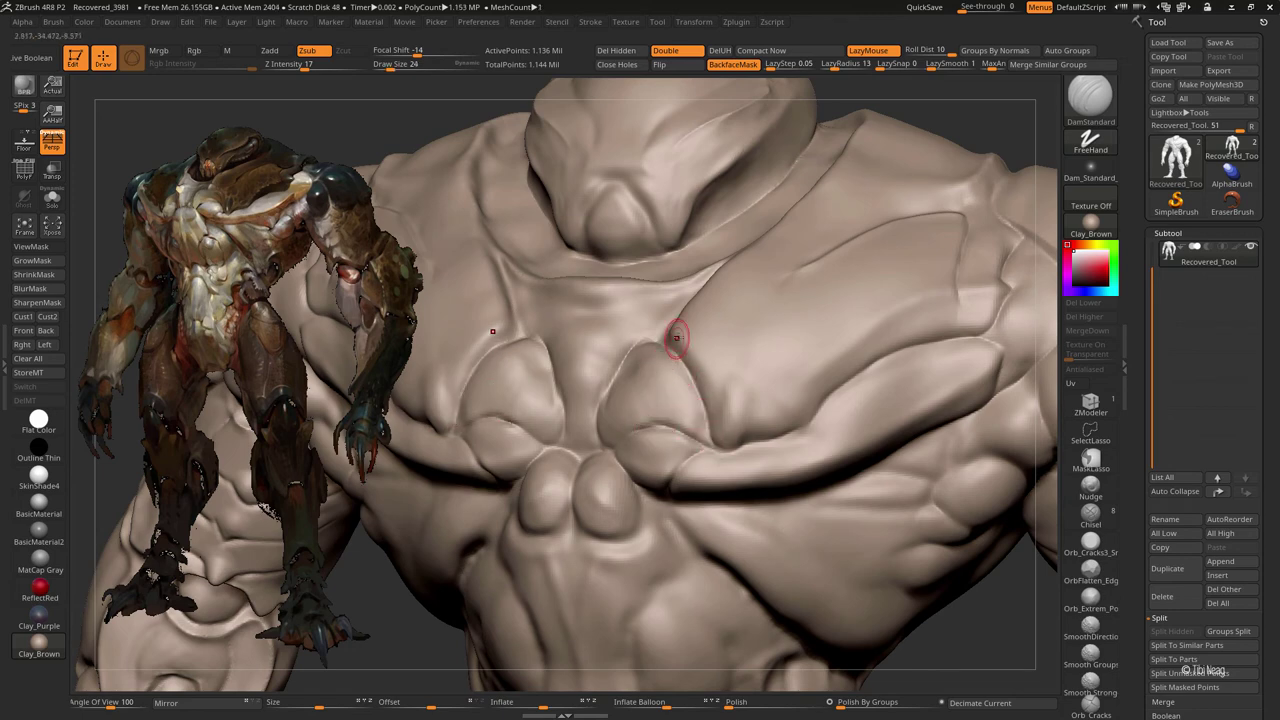
right_click_drag(665, 340, 680, 345, "shift")
mouse_move(716, 420)
right_mouse_down()
mouse_move(743, 414)
mouse_move(677, 394)
mouse_move(646, 363)
mouse_move(606, 363)
mouse_move(638, 402)
right_mouse_up()
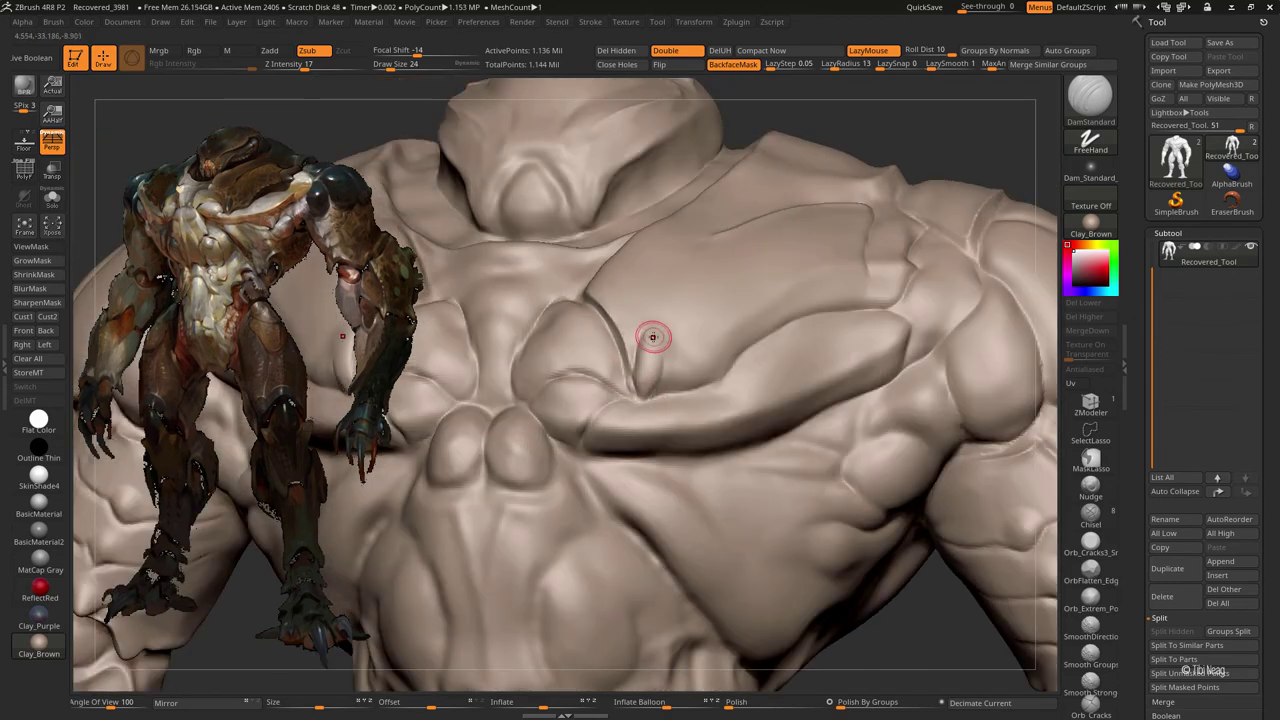
right_click_drag(666, 345, 713, 403)
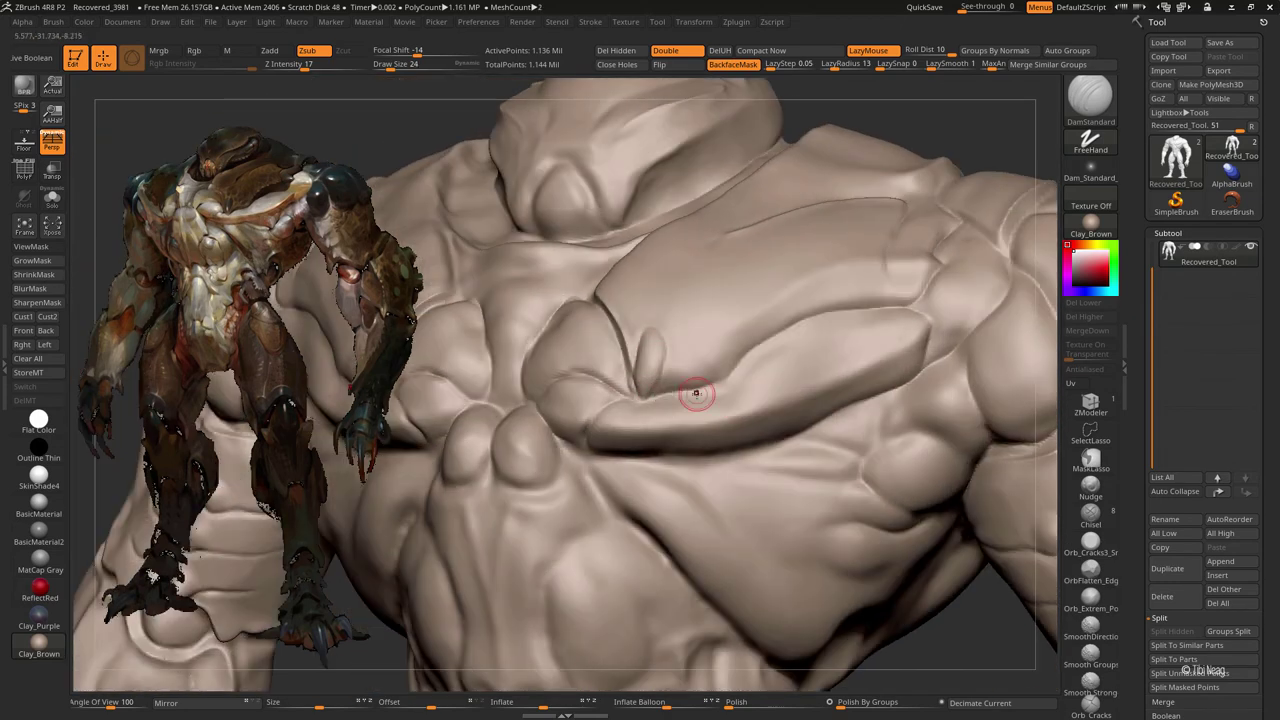
left_click_drag(680, 385, 815, 277)
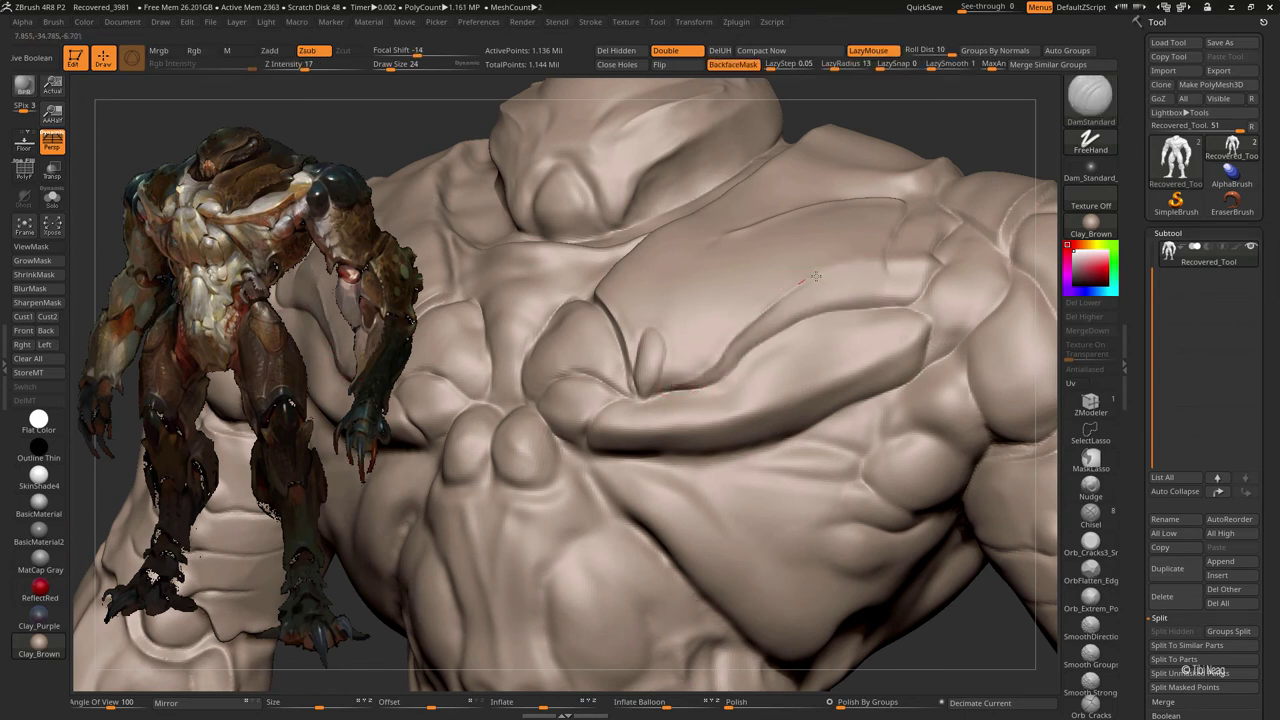
- Build up the chest plates with a smaller Clay brush from an angled view
key("bracketright")
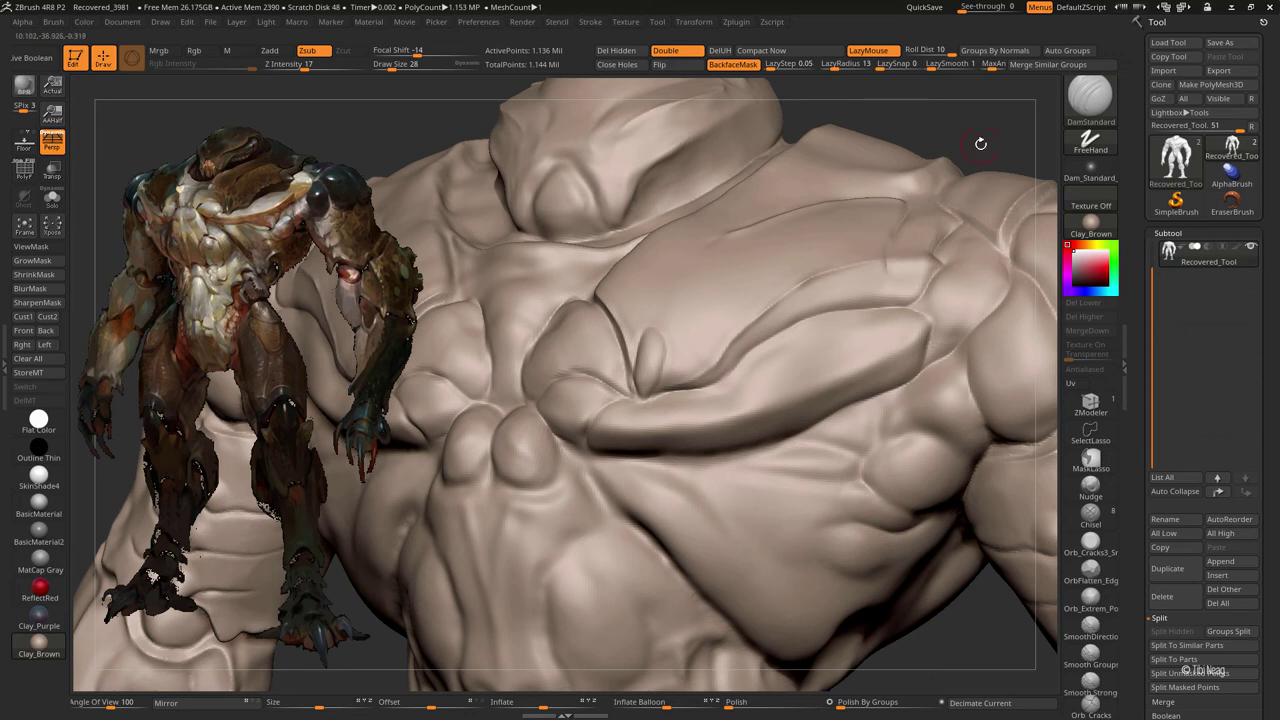
mouse_move(981, 143)
left_mouse_down()
mouse_move(786, 300)
mouse_move(946, 178)
mouse_move(629, 329)
left_mouse_up()
key("b")
key("c")
key("l")
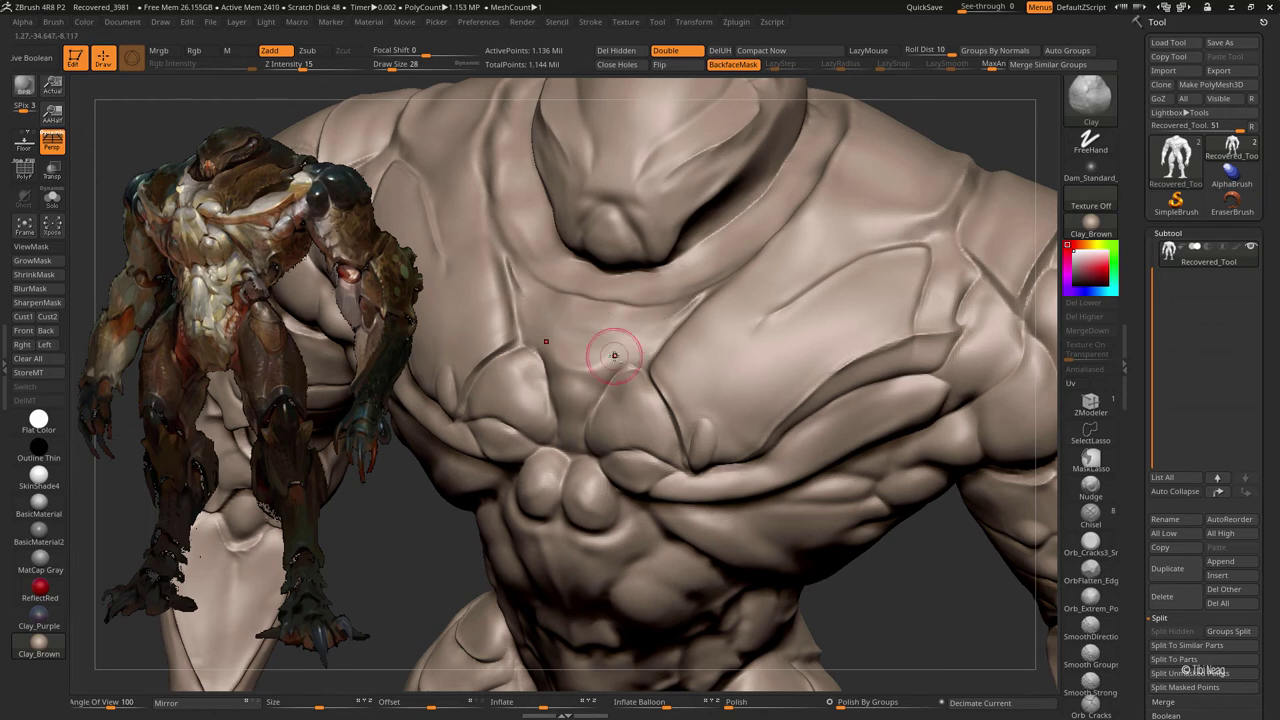
key("bracketleft")
key("bracketleft")
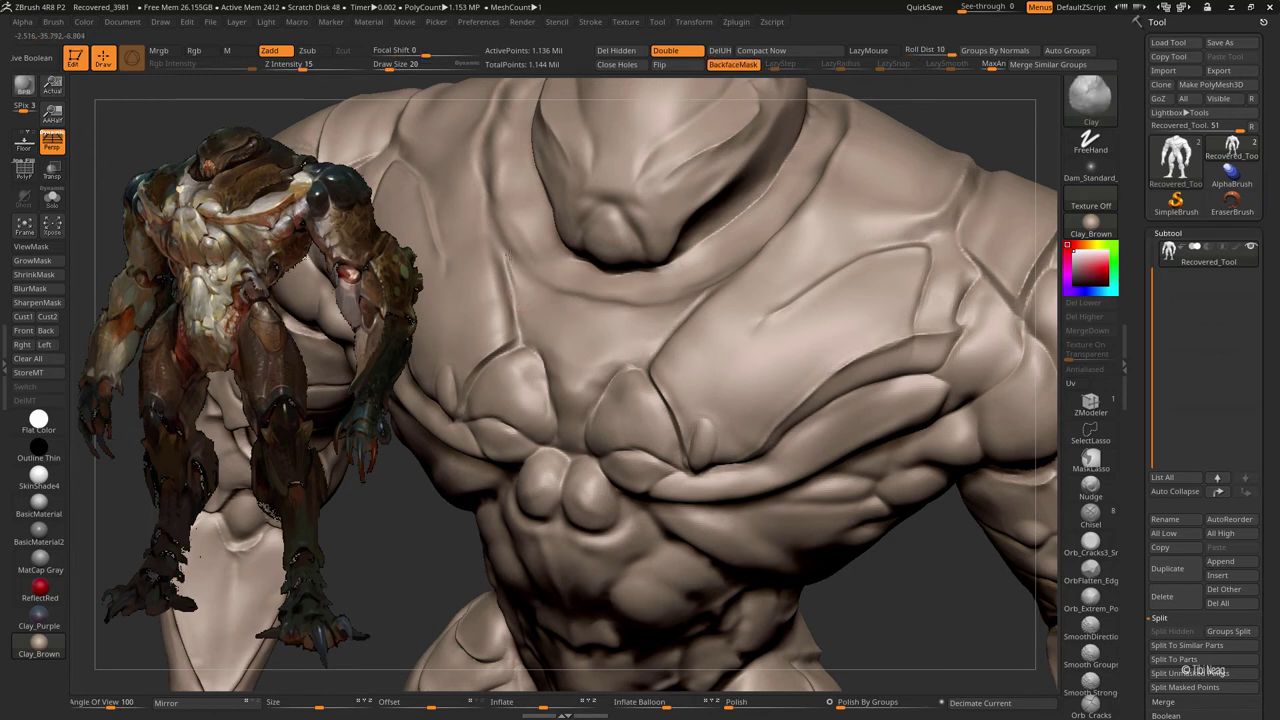
key("f")
mouse_move(851, 180)
left_mouse_down("alt")
mouse_move(881, 194)
mouse_move(620, 397)
left_mouse_up("alt")
key("bracketleft")
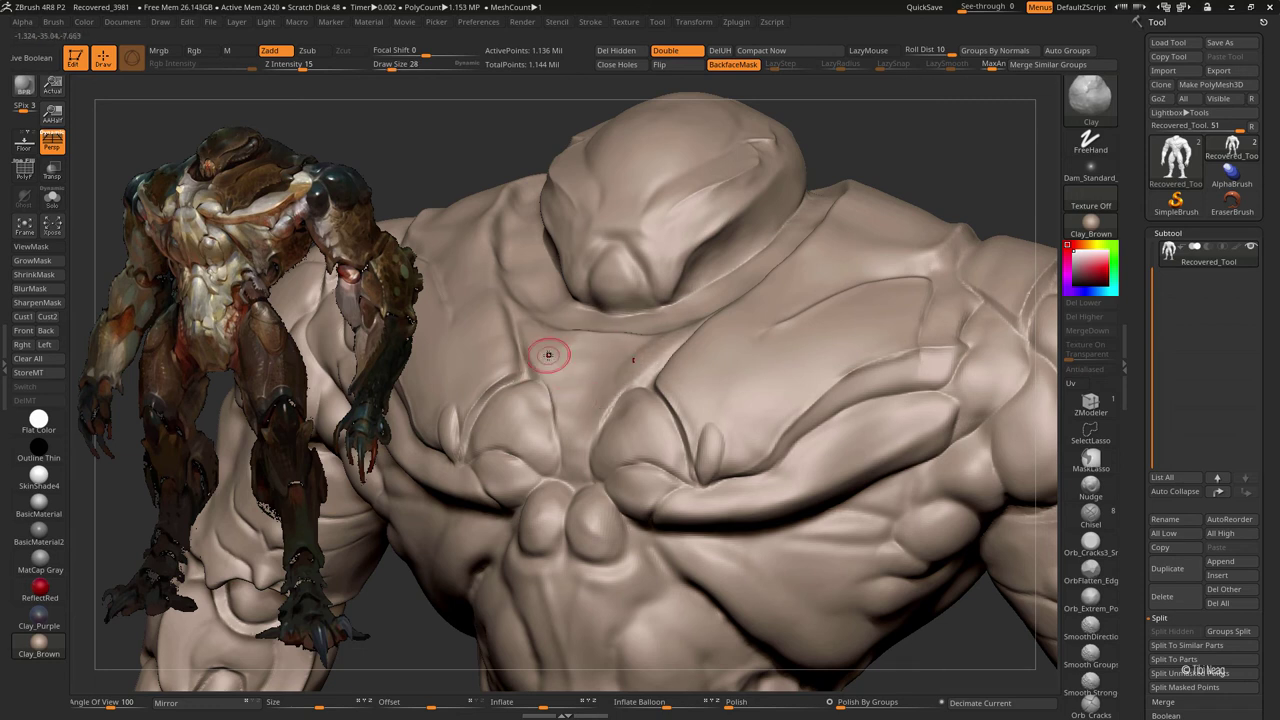
mouse_move(604, 349)
left_mouse_down()
mouse_move(592, 399)
mouse_move(565, 372)
left_mouse_up()
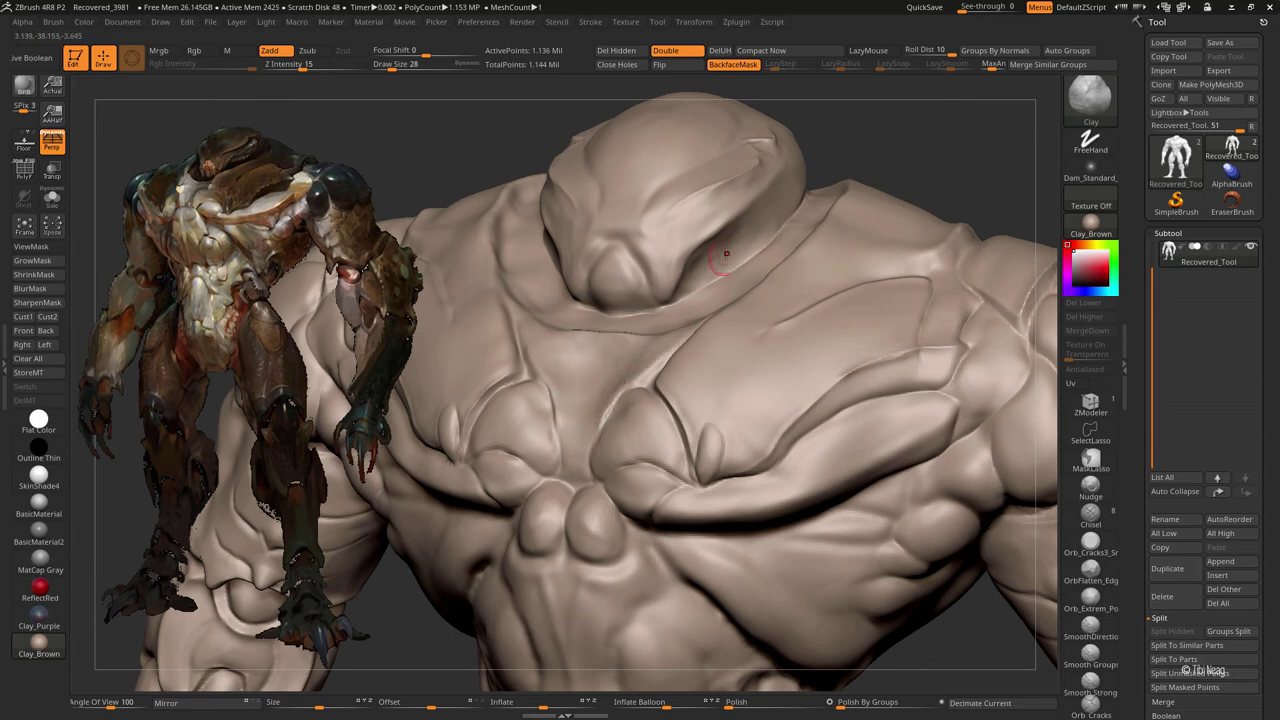
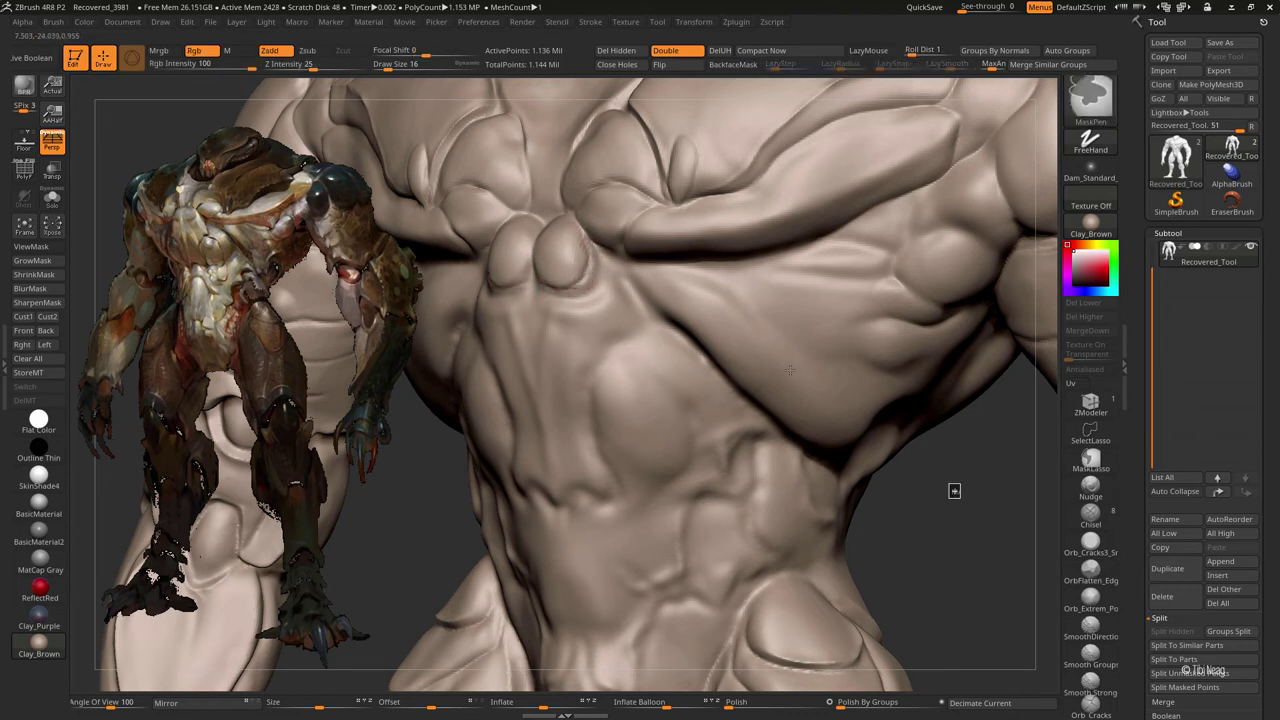
- Carve two sharp DamStandard creases down the sternum area of the chest
key("b")
key("c")
key("l")
key("bracketright")
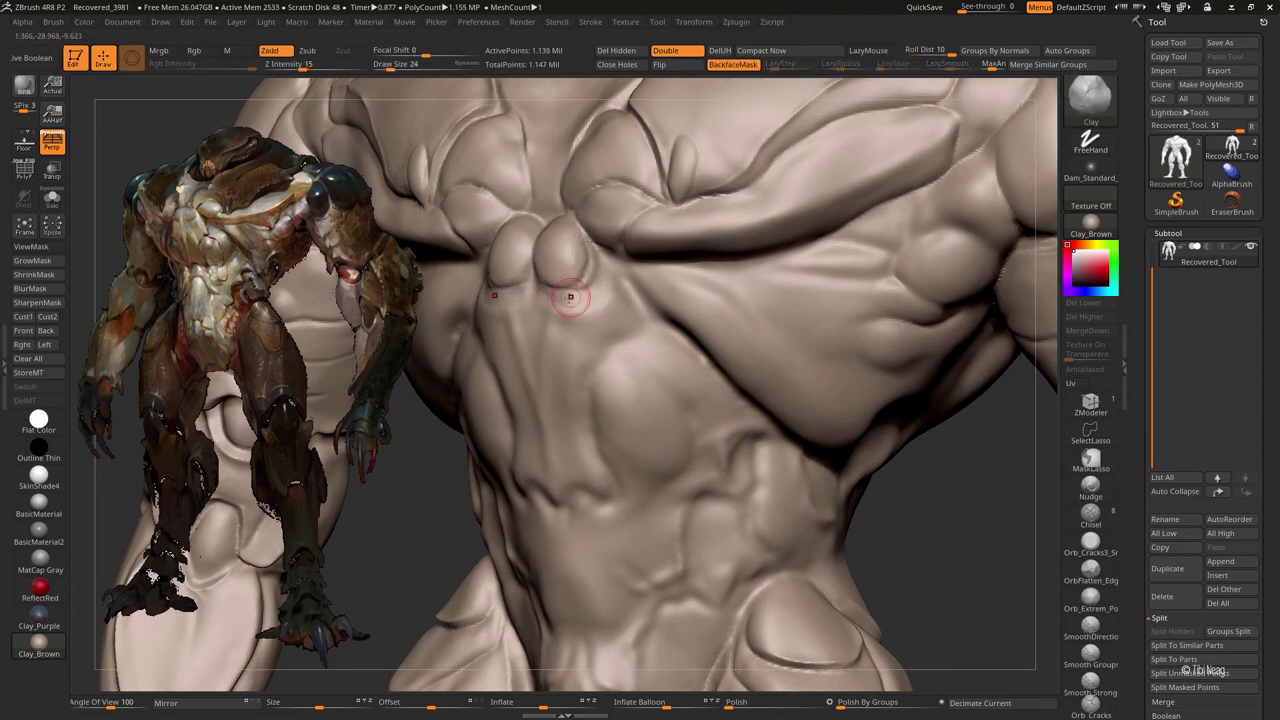
key("b")
key("d")
key("s")
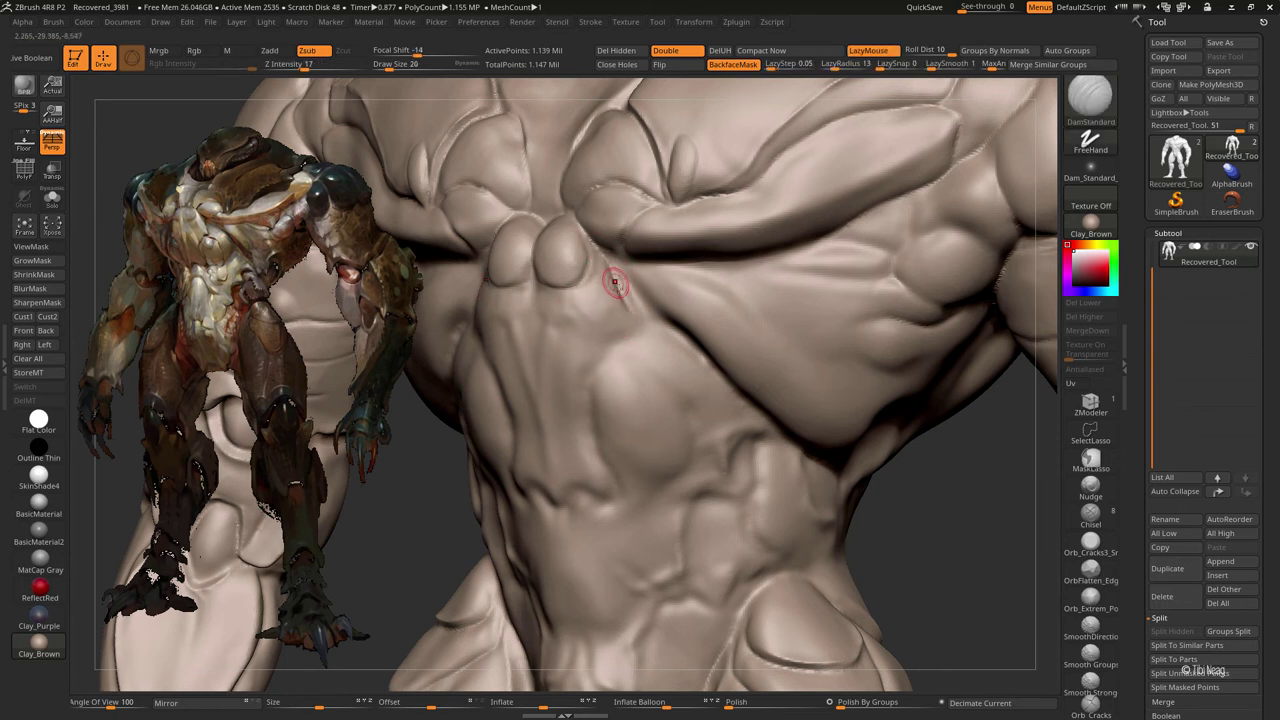
left_click_drag(615, 283, 609, 336)
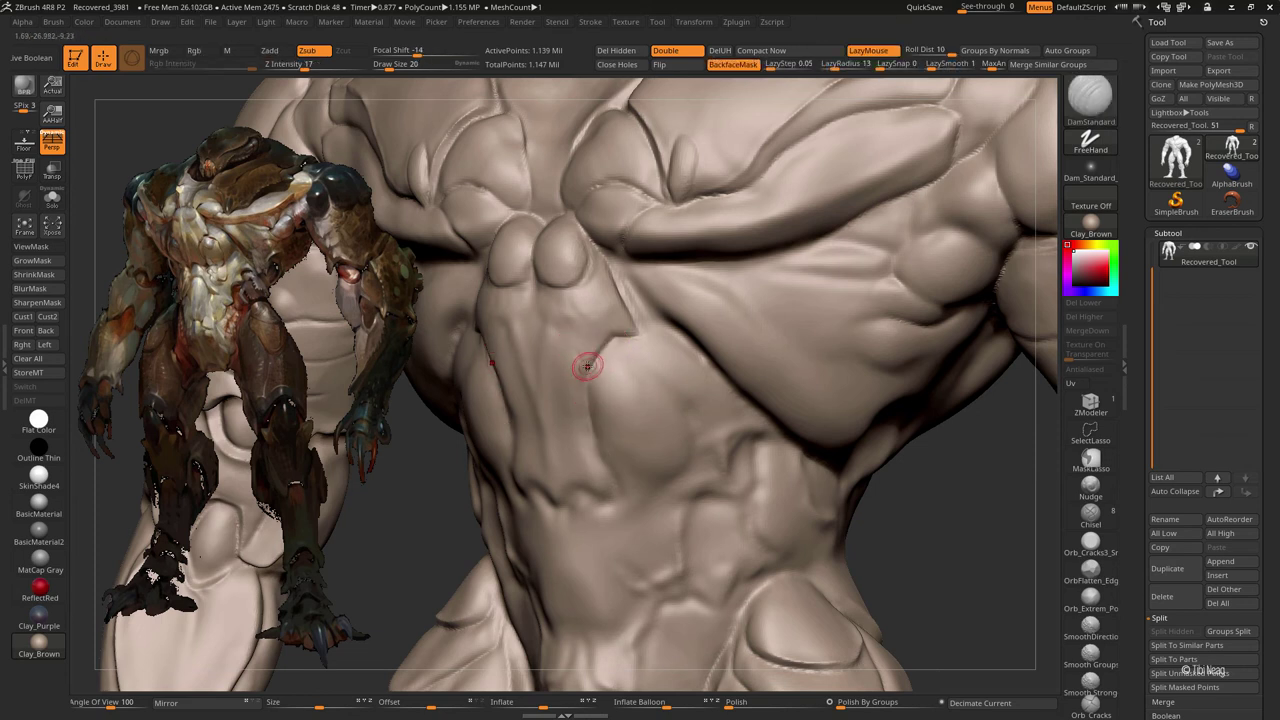
left_click_drag(587, 366, 565, 319)
- Carve DamStandard creases along the pectoral edge and under the lower pectorals
key("b")
key("c")
key("l")
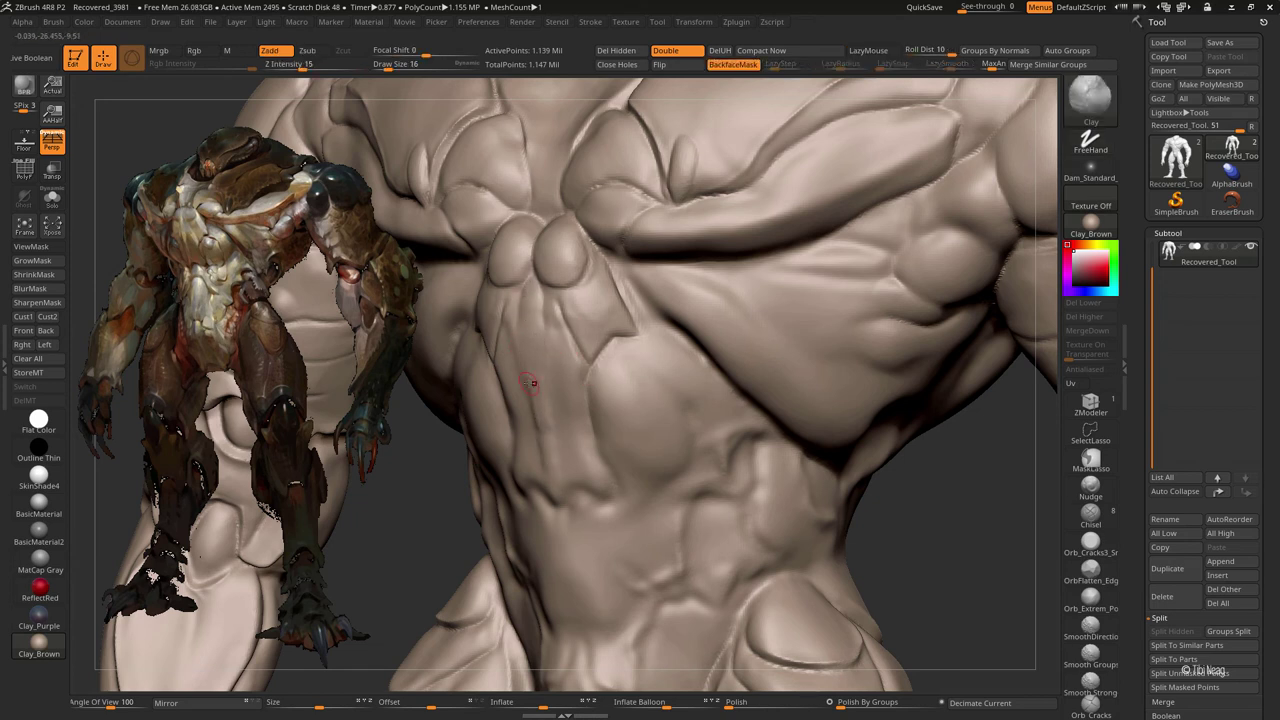
key("[")
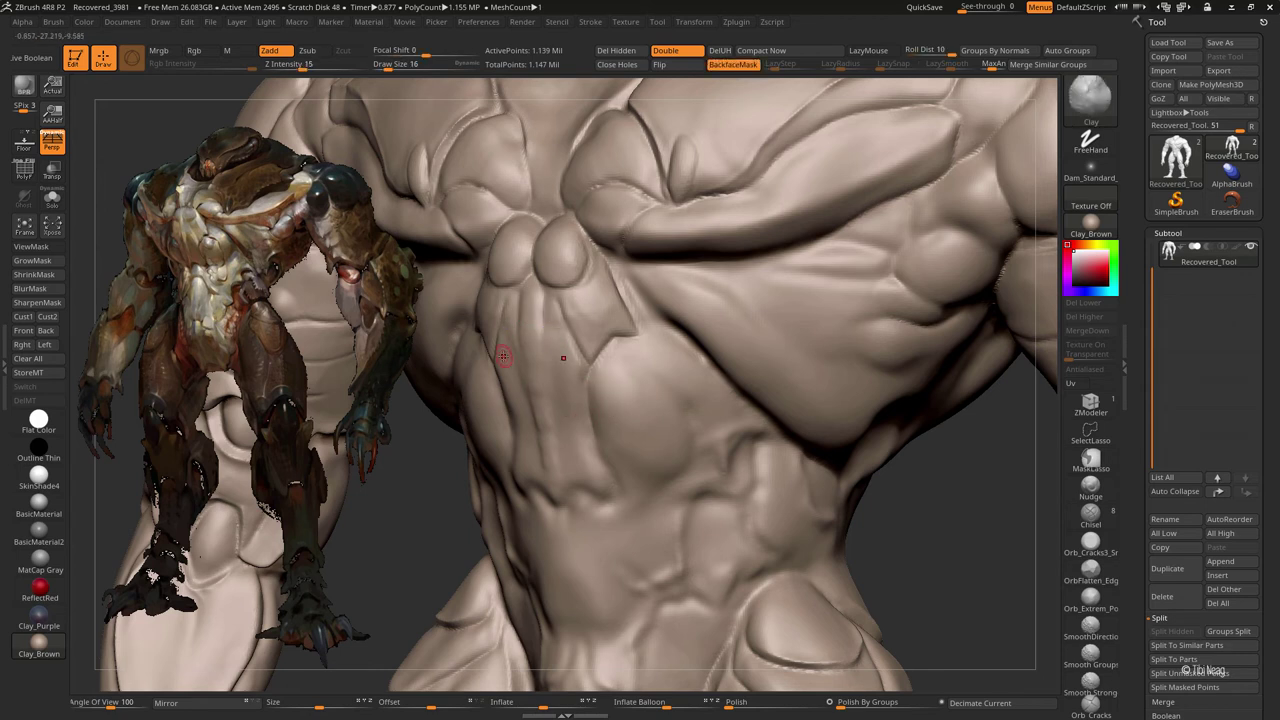
key("b")
key("d")
key("s")
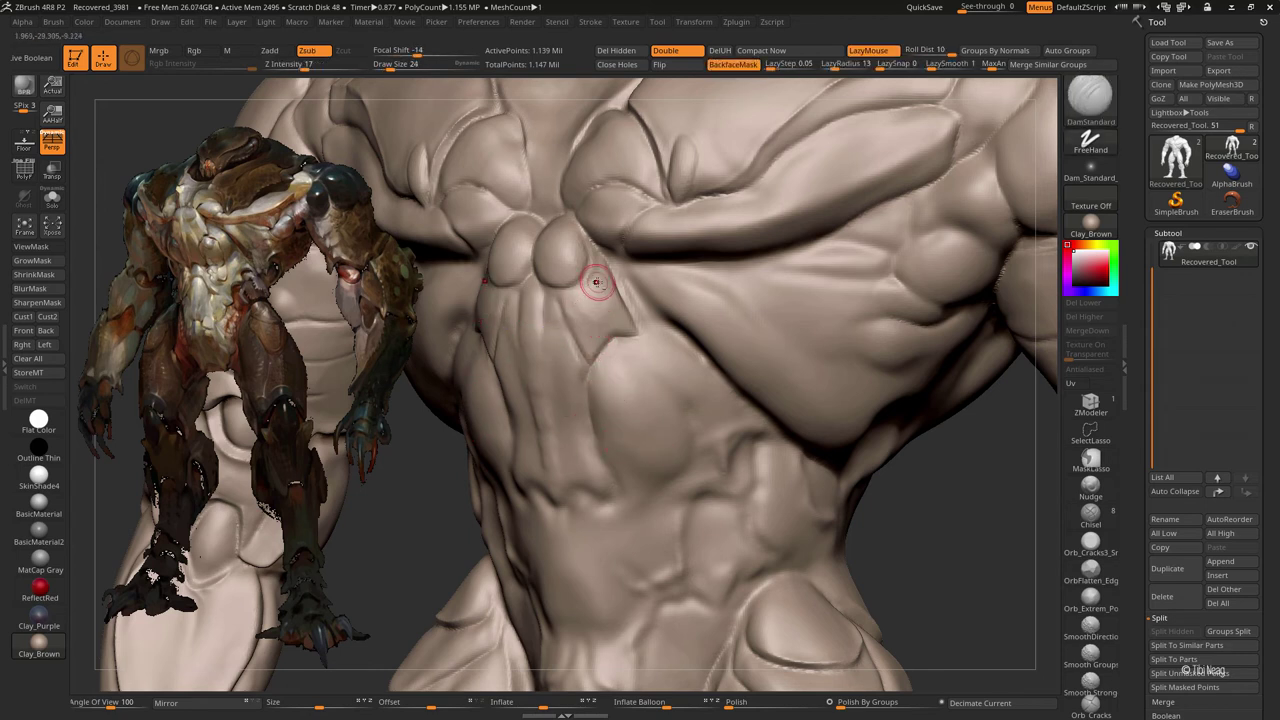
left_click_drag(602, 276, 646, 324)
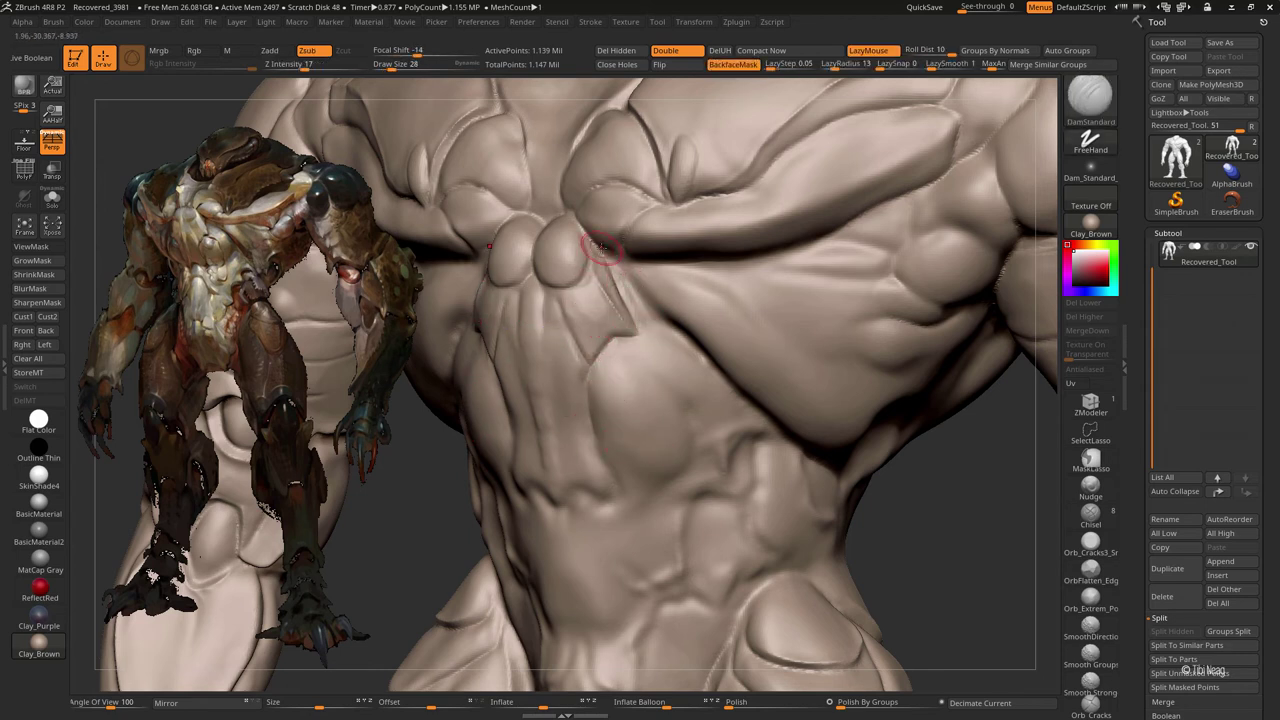
left_click_drag(763, 297, 726, 271)
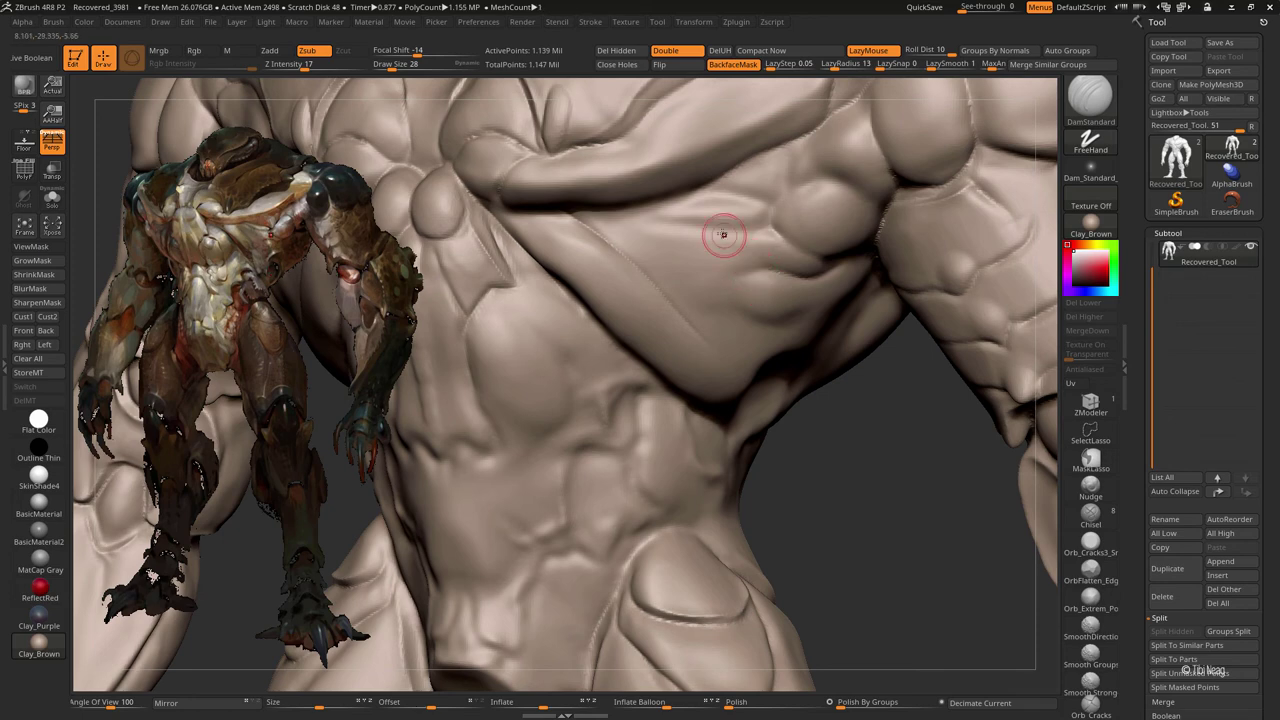
left_click_drag(889, 433, 663, 277)
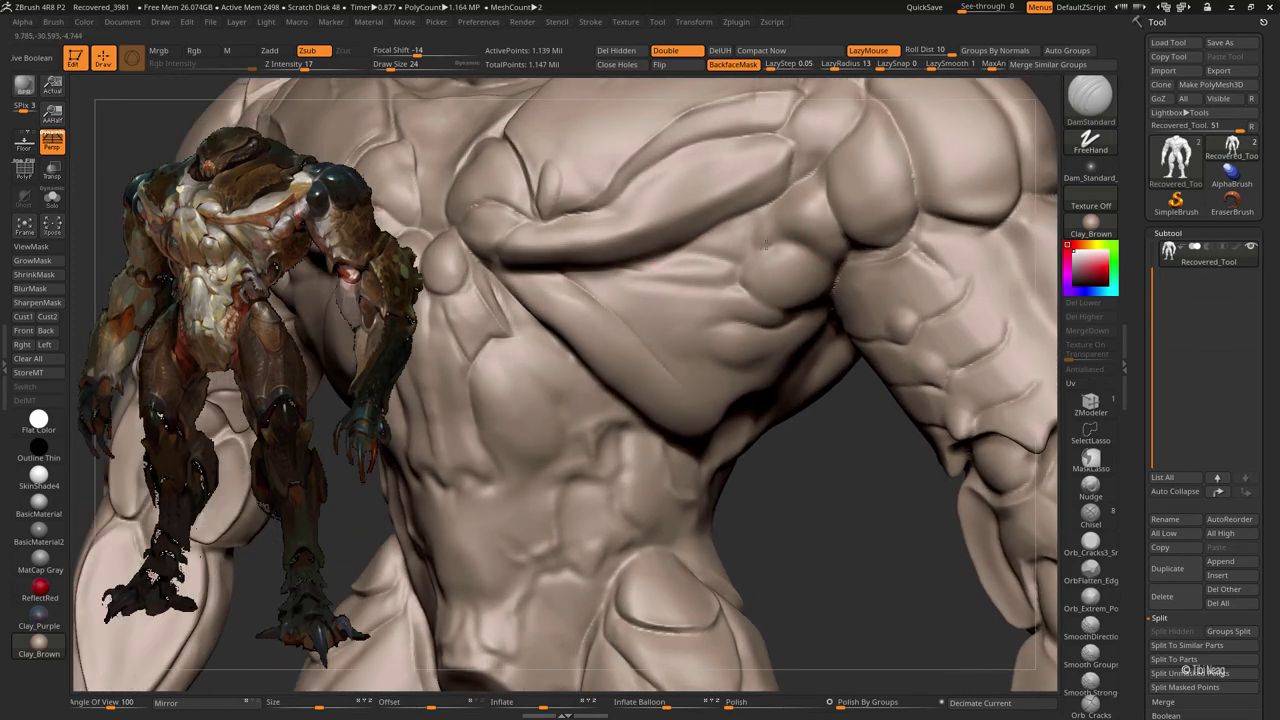
key("bracketleft")
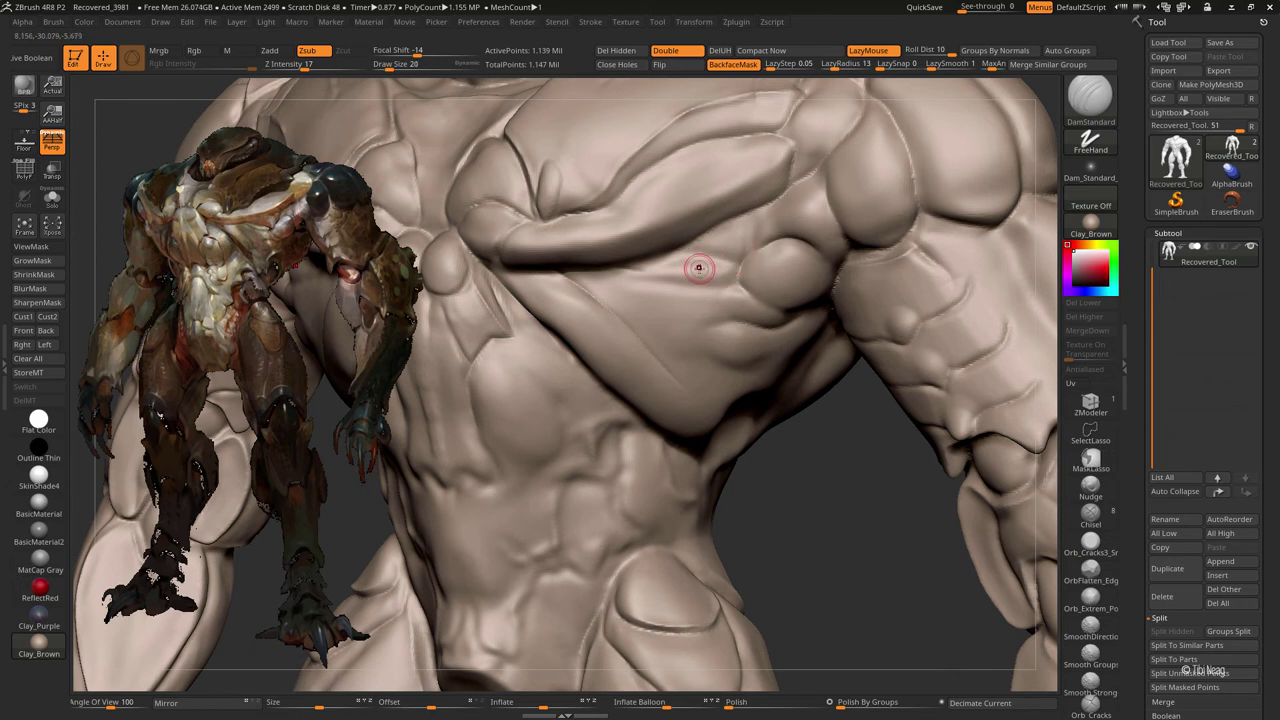
key("b")
key("c")
key("l")
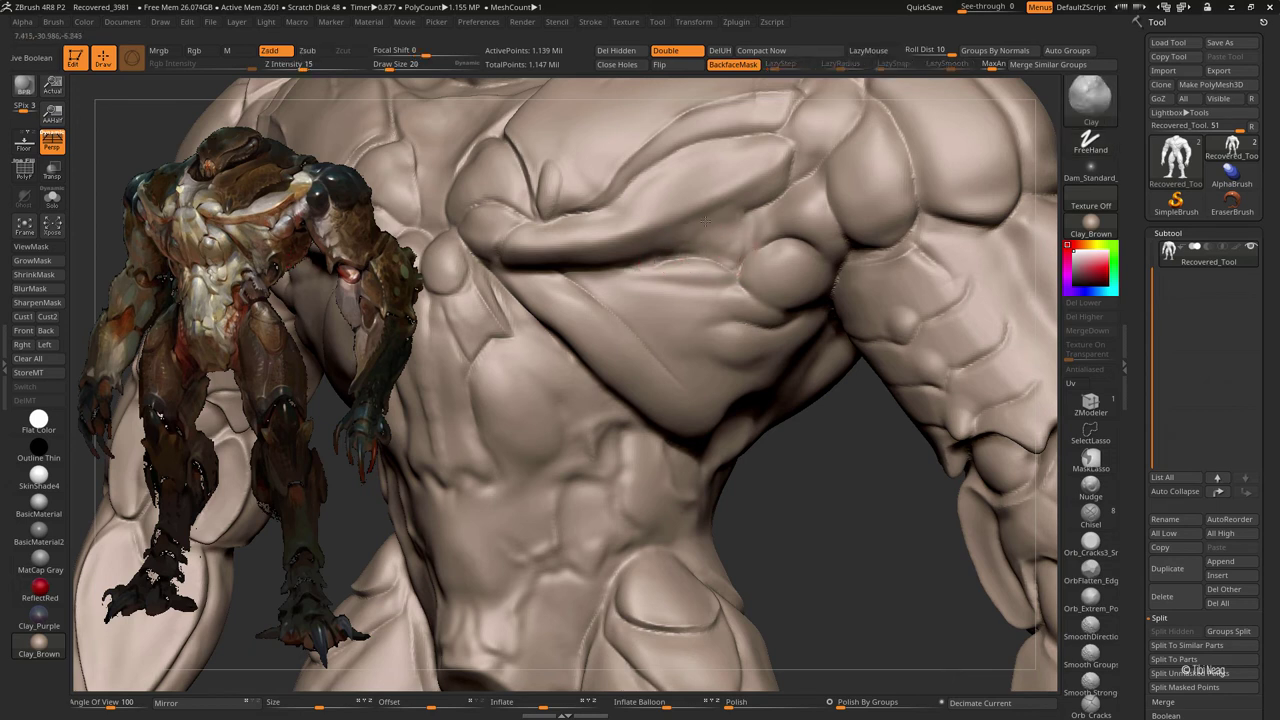
key("b")
key("d")
key("s")
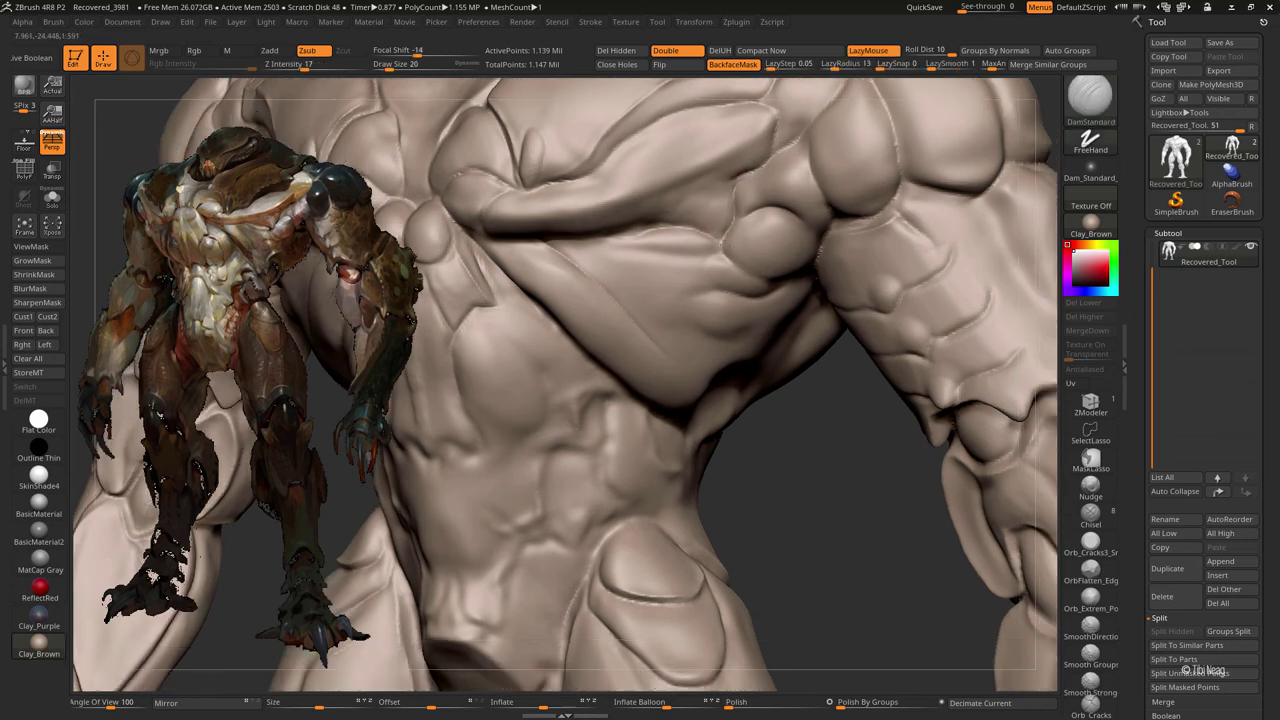
key("f")
mouse_move(857, 160)
left_mouse_down("alt")
mouse_move(840, 166)
mouse_move(866, 217)
mouse_move(573, 318)
left_mouse_up("alt")
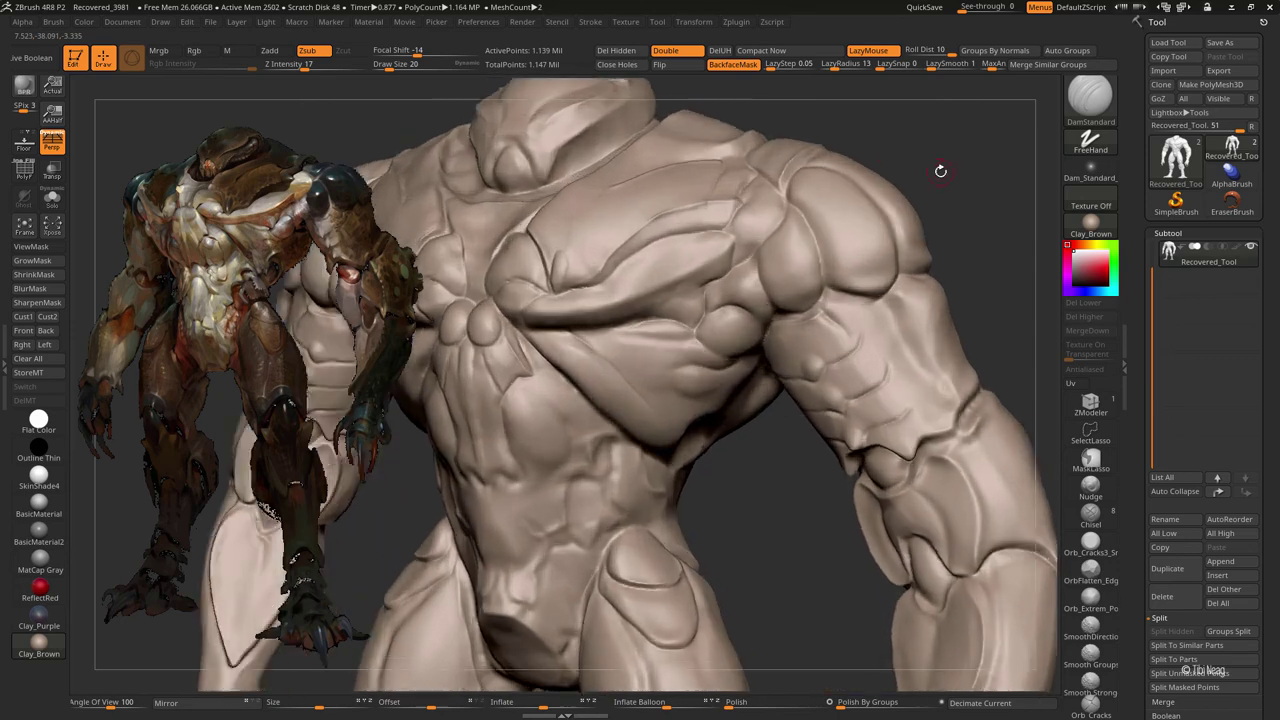
key("b")
key("h")
key("p")
left_click_drag(817, 156, 540, 310)
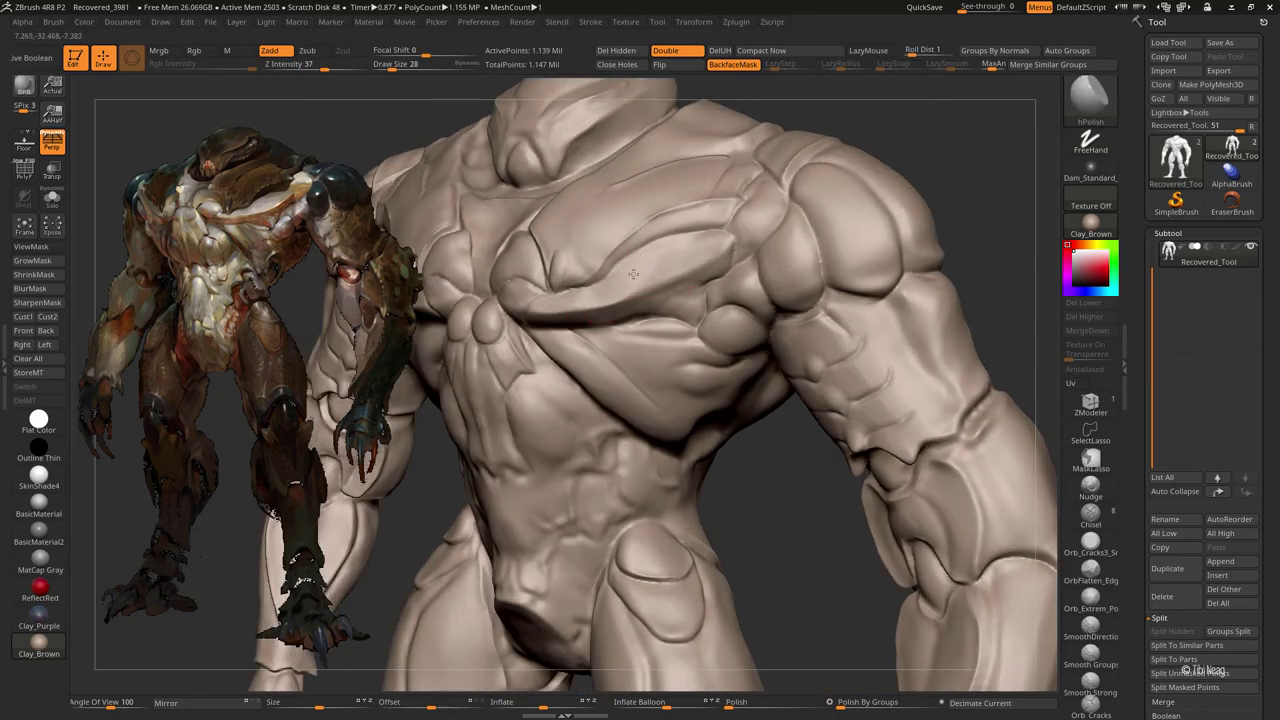
key("bracketleft")
key("bracketleft")
mouse_move(703, 245)
right_mouse_down("ctrl")
mouse_move(821, 181)
mouse_move(760, 260)
right_mouse_up("ctrl")
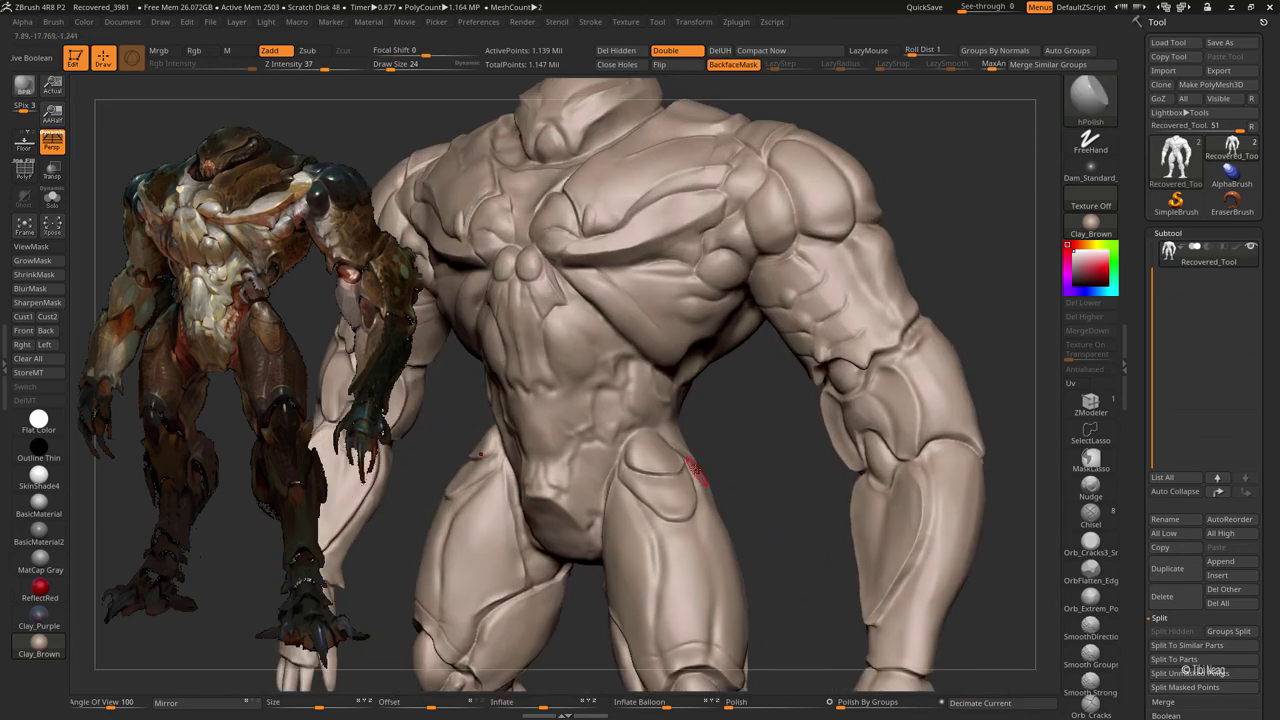
key("b")
key("d")
key("s")
mouse_move(531, 314)
right_mouse_down("ctrl")
mouse_move(672, 350)
mouse_move(640, 334)
mouse_move(622, 442)
mouse_move(623, 375)
right_mouse_up("ctrl")
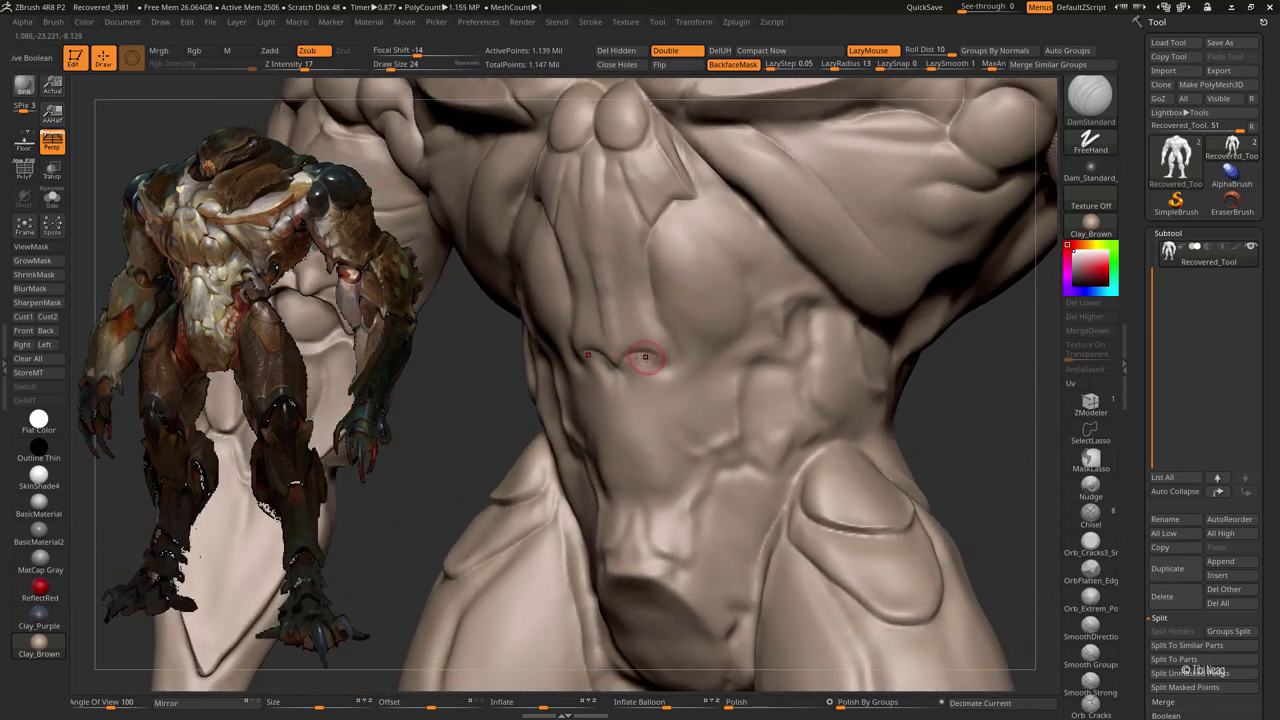
- Carve a crease across the abdomen, sharpen the pec edge, and deepen the abdominal creases
left_click_drag(588, 354, 656, 362)
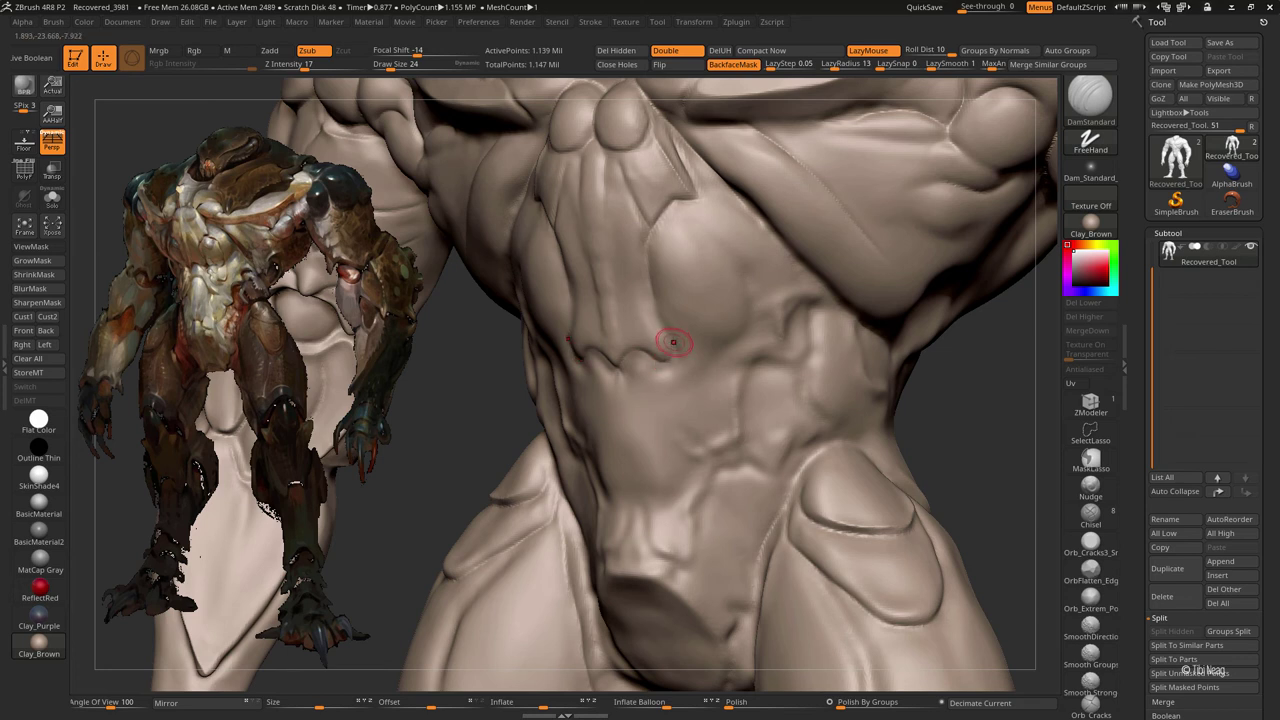
left_click_drag(646, 268, 686, 224)
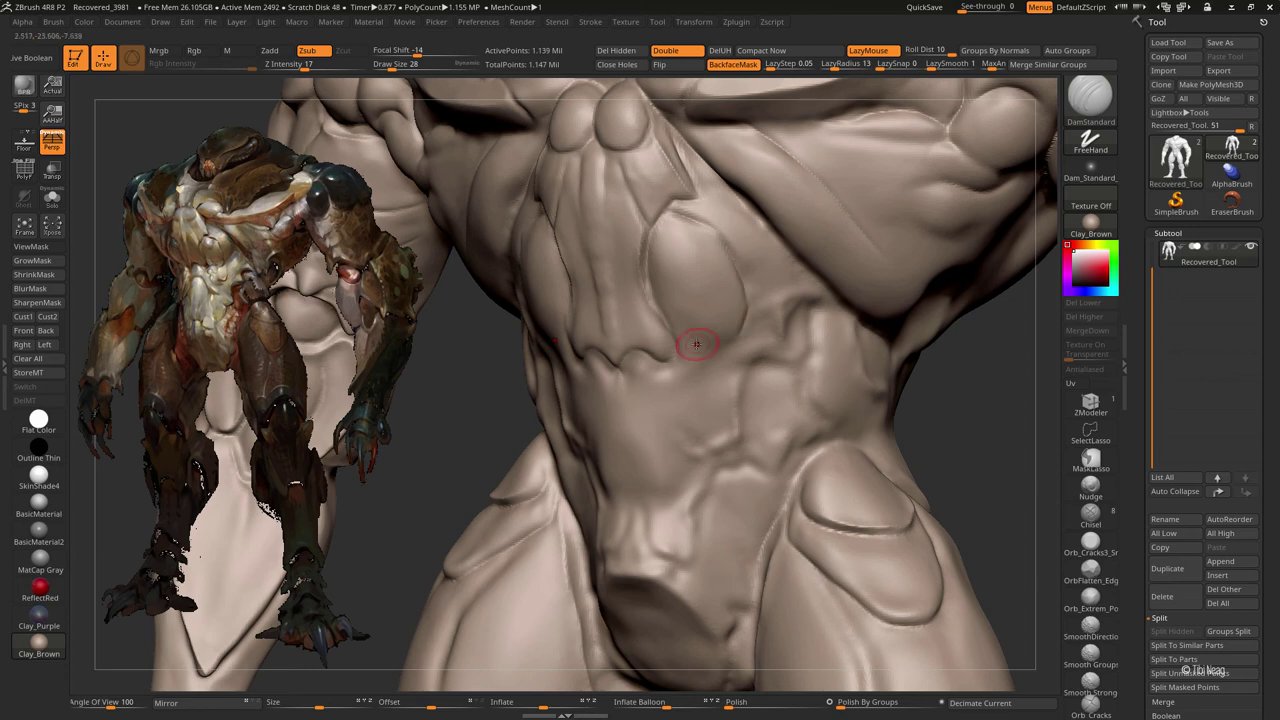
left_click_drag(696, 353, 553, 370)
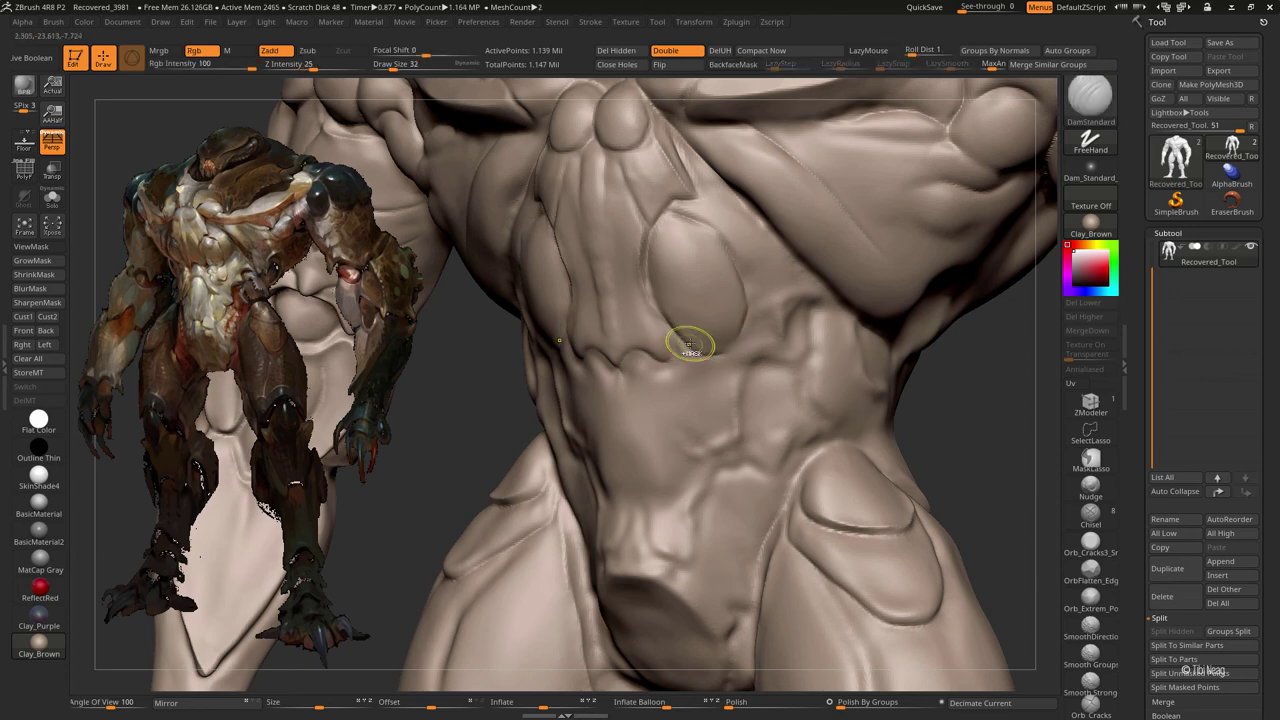
right_click_drag(775, 385, 790, 255, "alt")
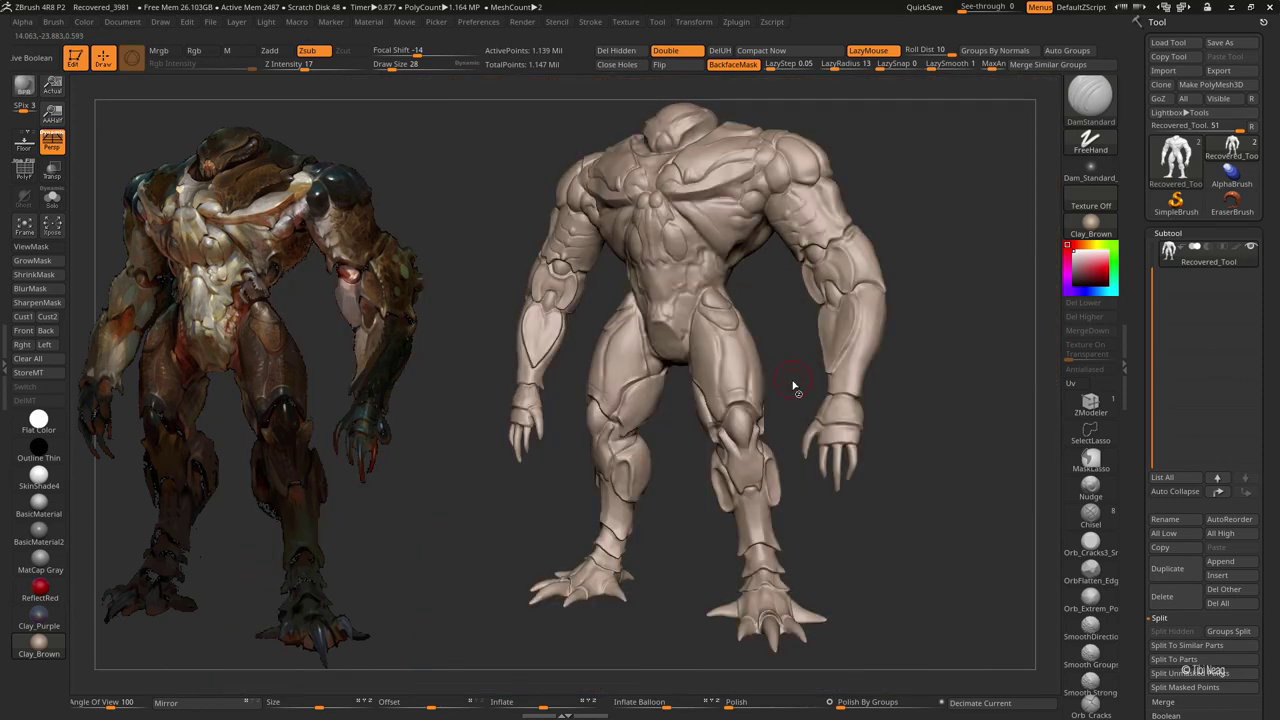
right_click_drag(793, 385, 669, 355)
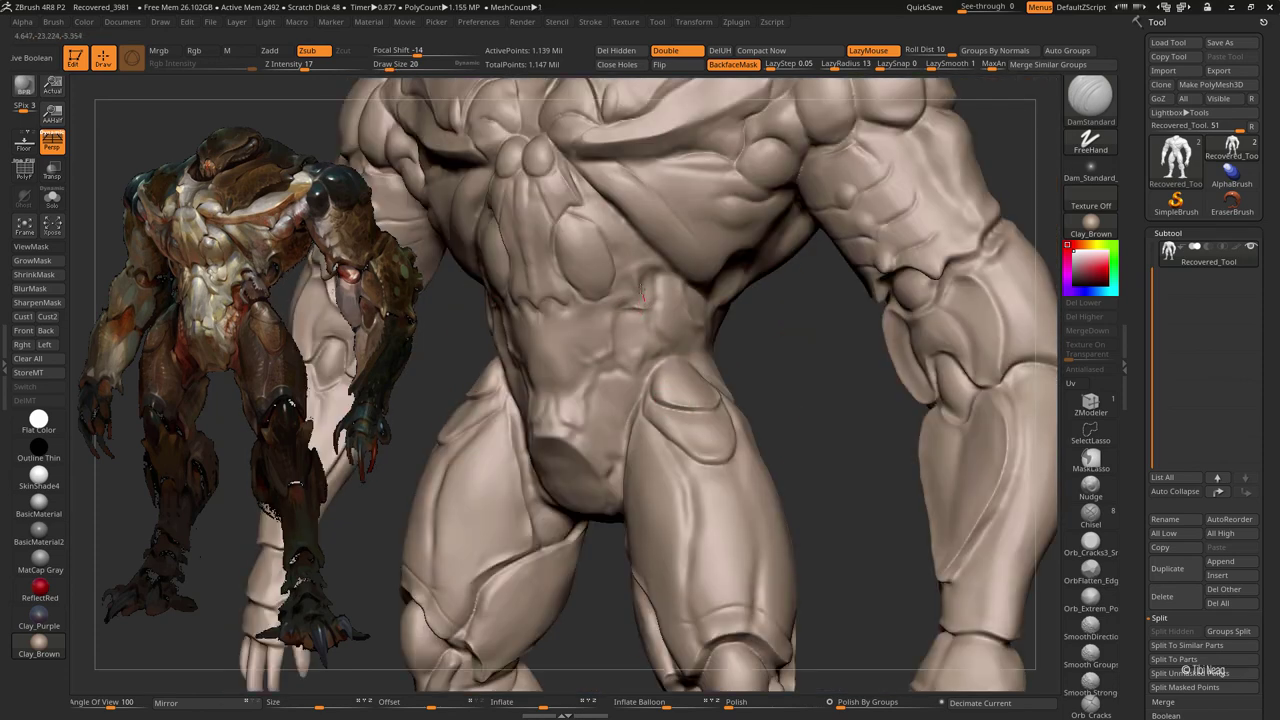
- Build up clay across the abdomen with a slightly enlarged Clay brush
key("b")
key("c")
key("l")
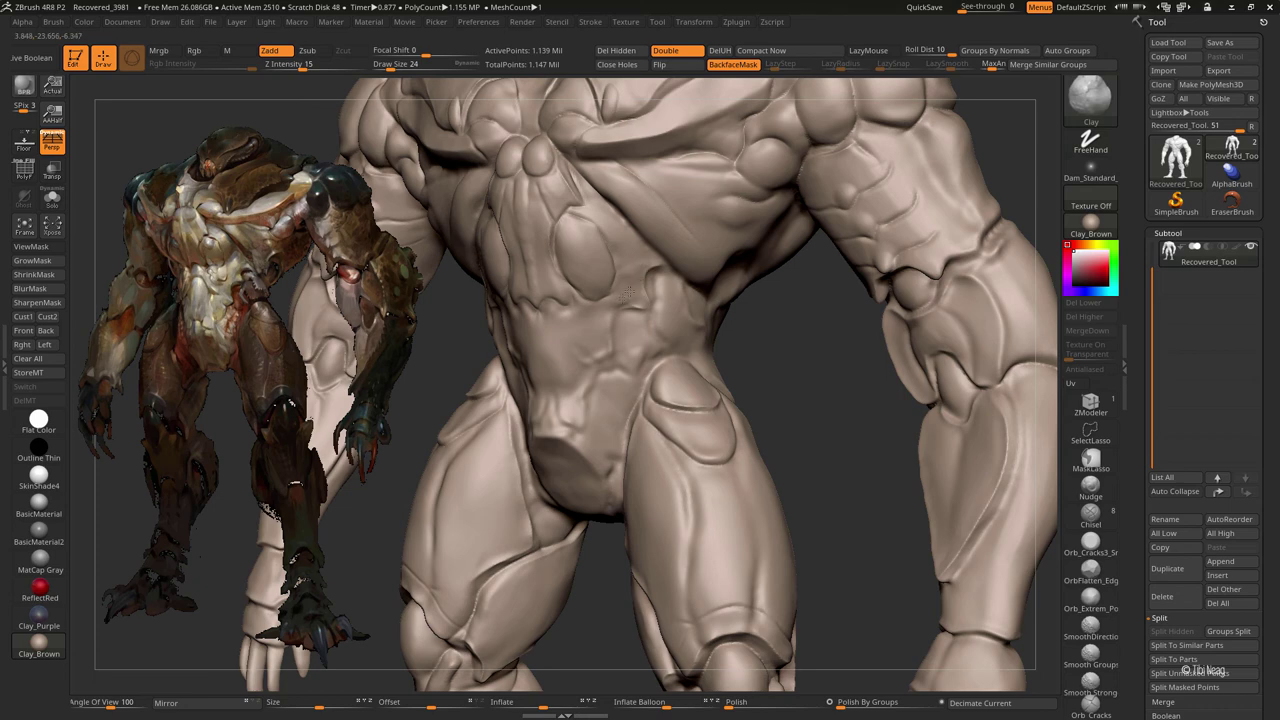
key("b")
key("d")
key("s")
right_click_drag(634, 337, 611, 331, "ctrl")
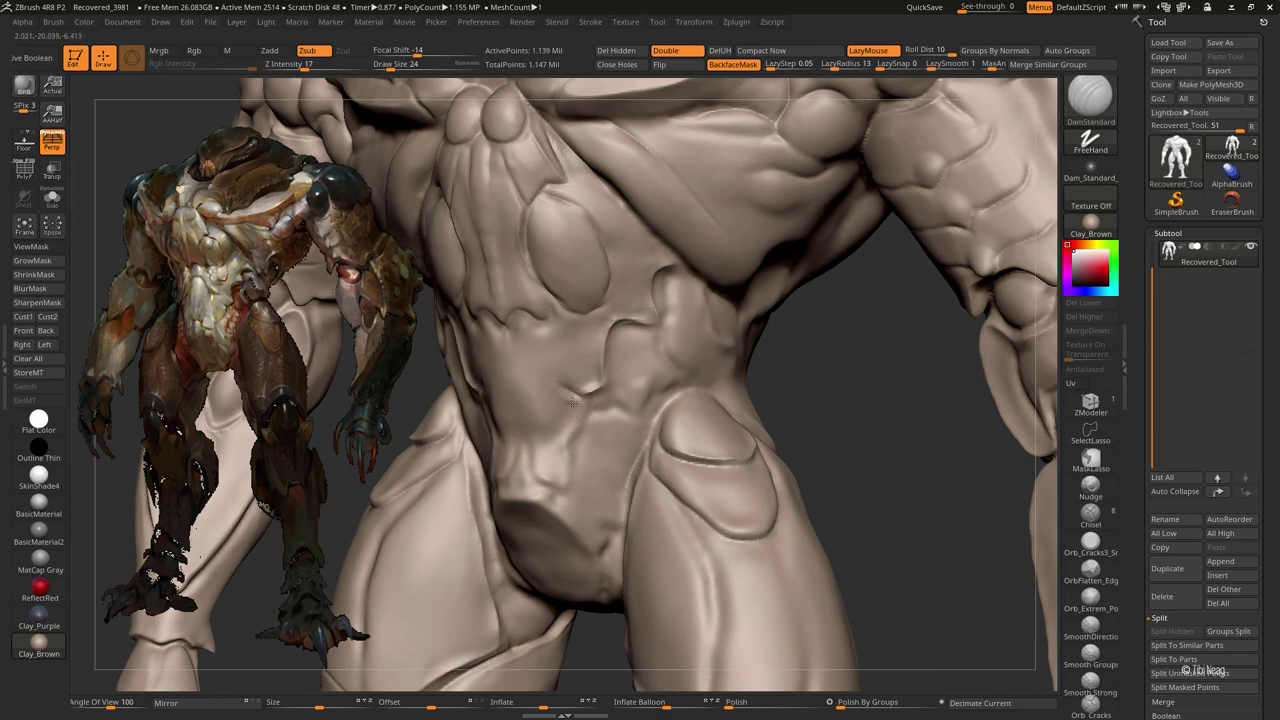
key("b")
key("c")
key("l")
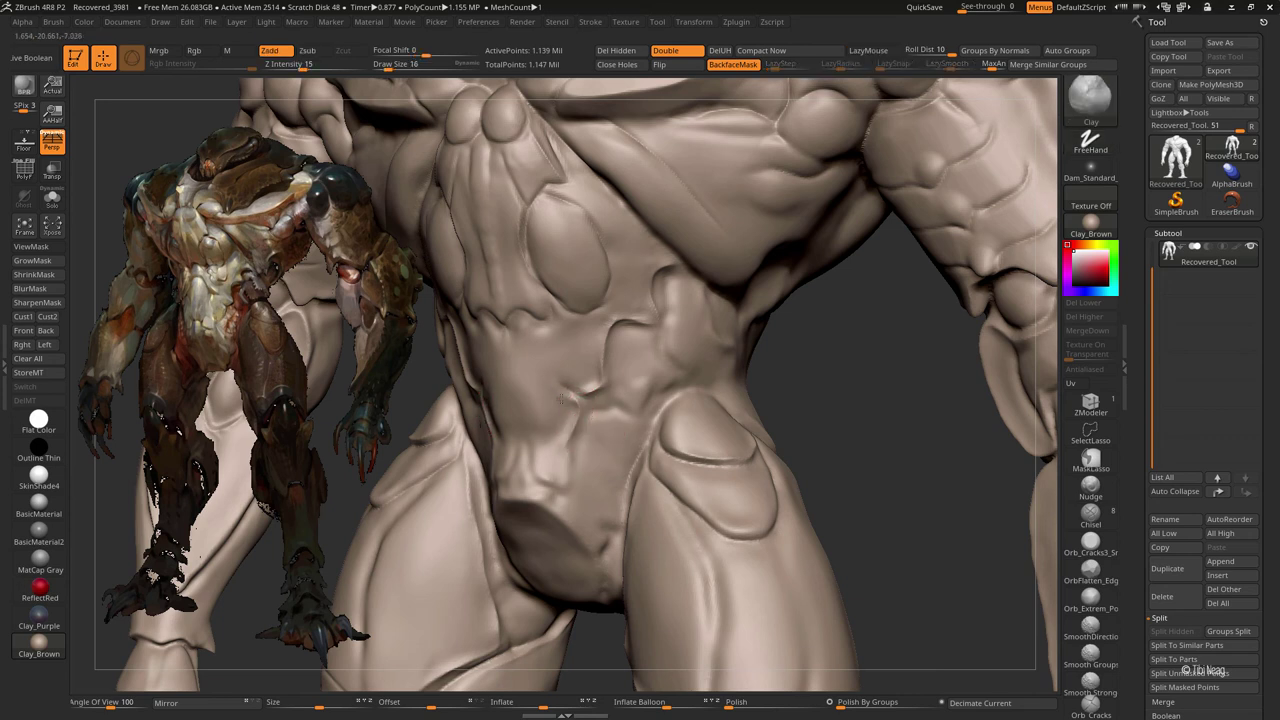
key("bracketright")
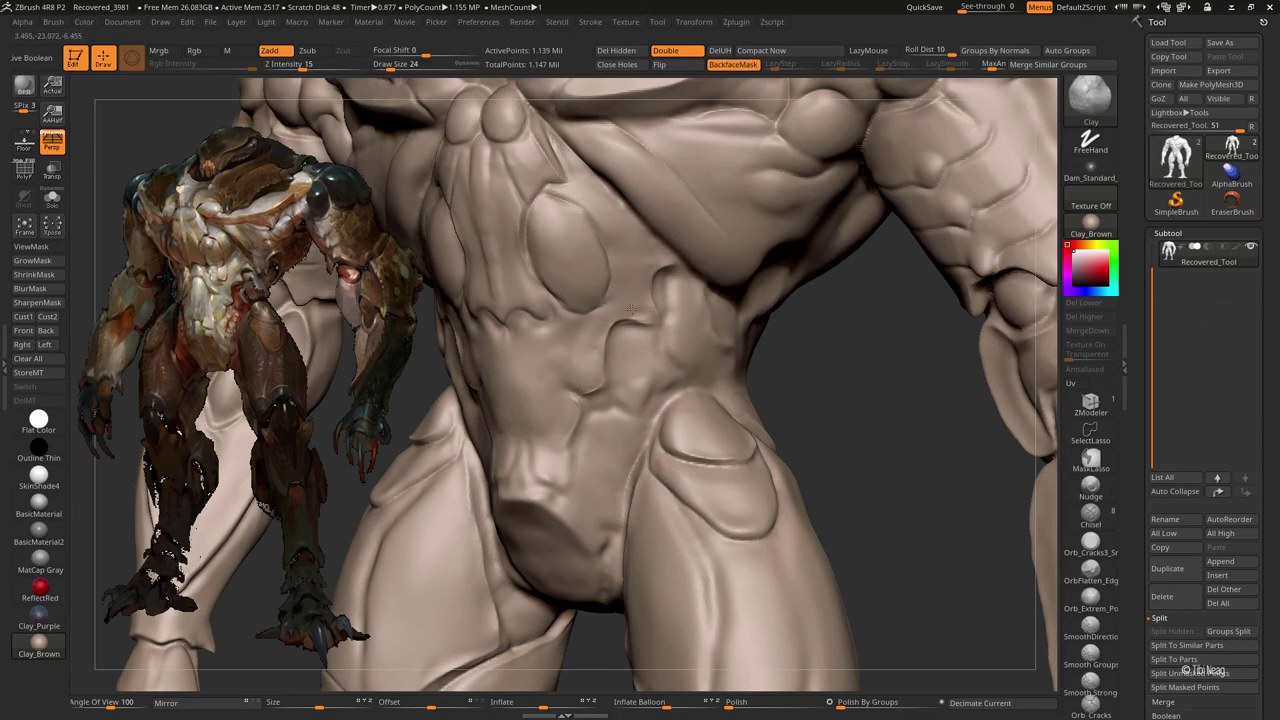
- Turn to the flank below the ribcage with an enlarged DamStandard brush to deepen its socket
mouse_move(780, 386)
left_mouse_down()
mouse_move(840, 388)
mouse_move(700, 329)
left_mouse_up()
key("b")
key("d")
key("s")
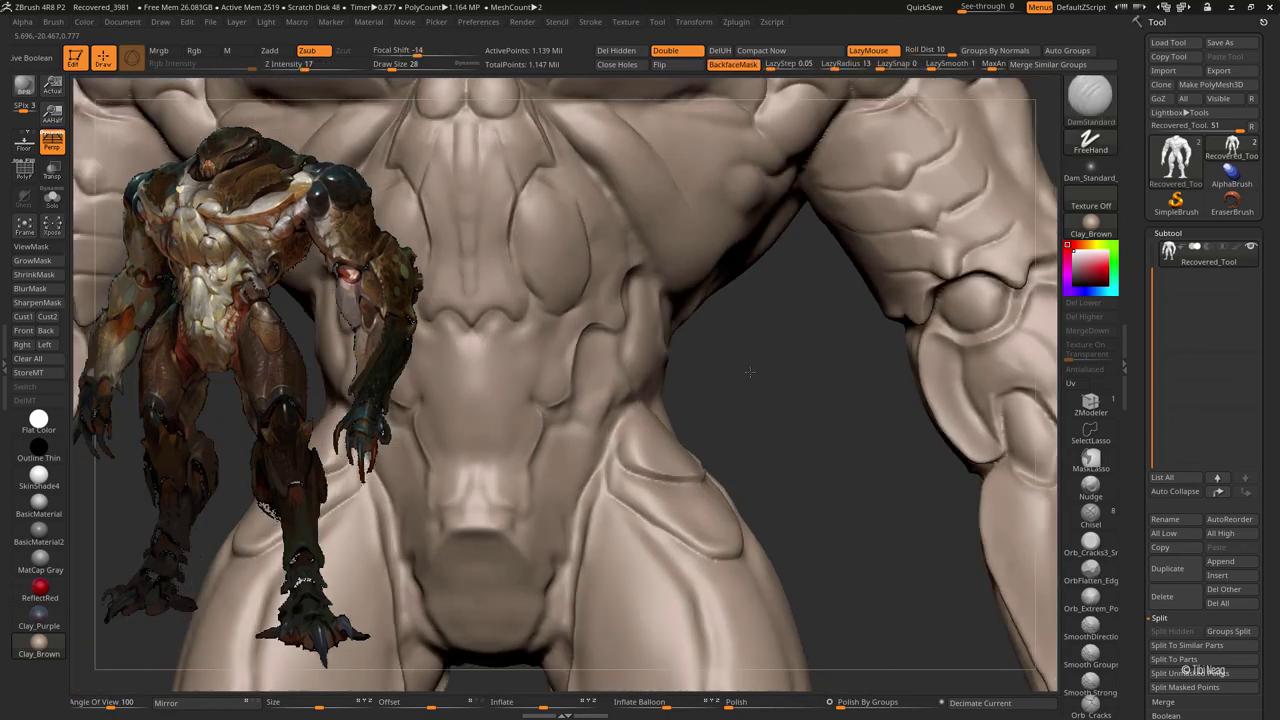
key("bracketright")
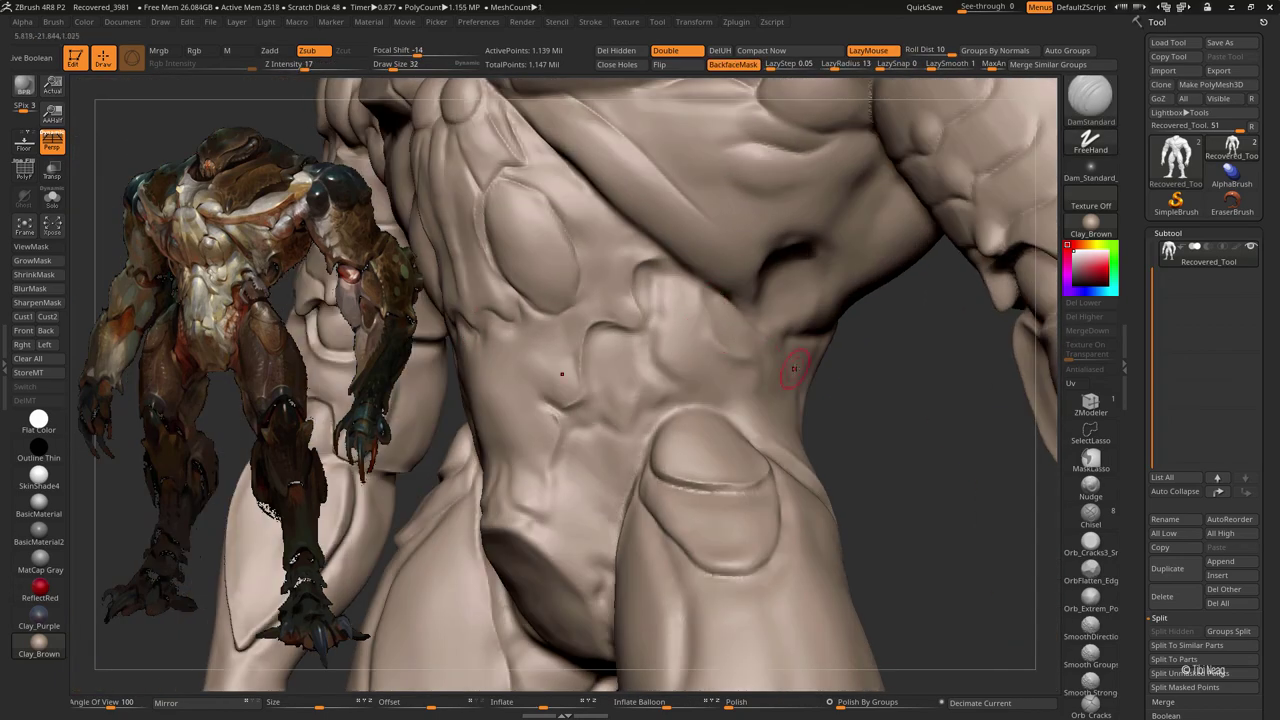
key("f")
mouse_move(793, 369)
left_mouse_down("alt")
mouse_move(720, 360)
mouse_move(771, 353)
mouse_move(774, 400)
mouse_move(613, 310)
left_mouse_up("alt")
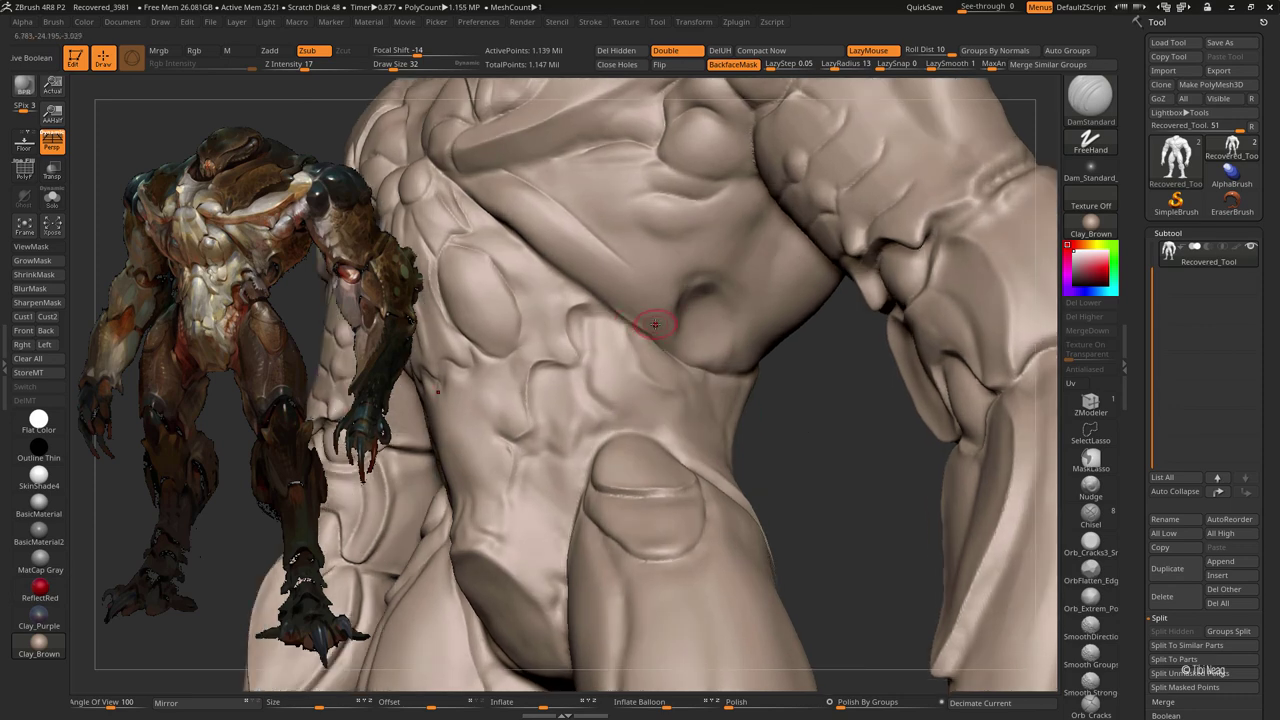
key("f")
left_click_drag(703, 369, 685, 233, "alt")
key("bracketright")
key("bracketright")
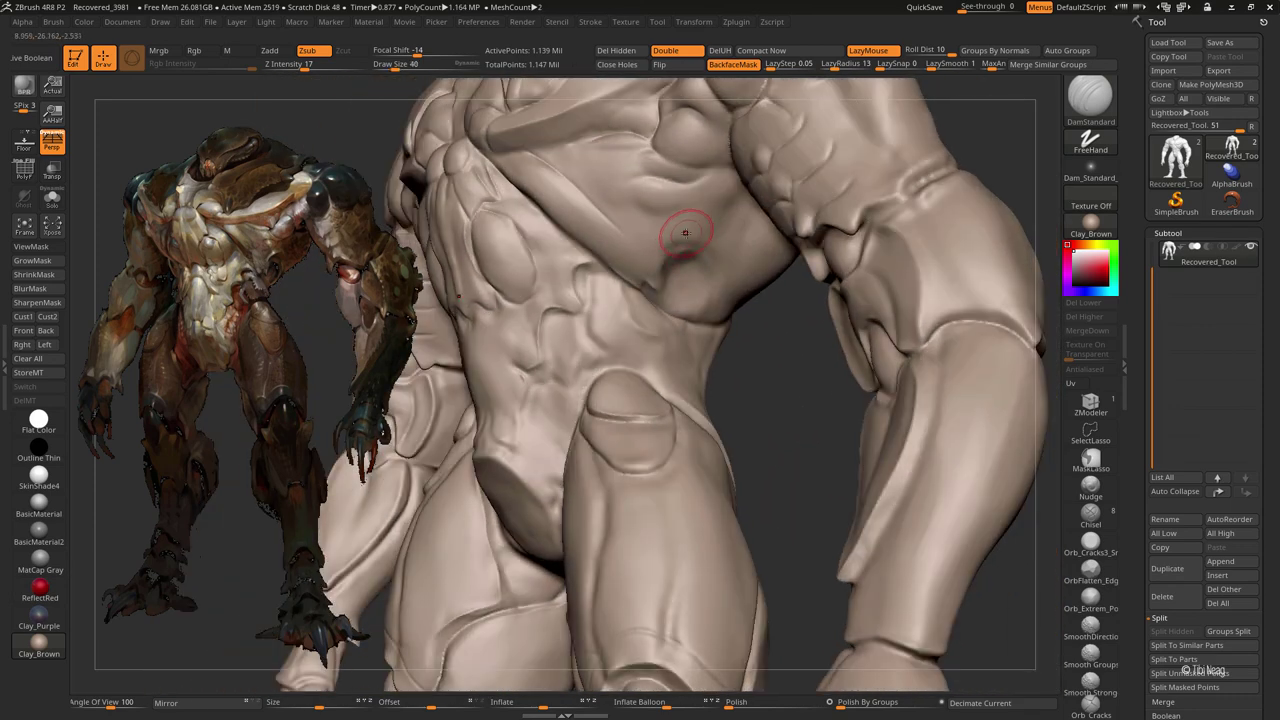
- Zoom in on the flank socket while alternating between the Clay and DamStandard brushes
key("f")
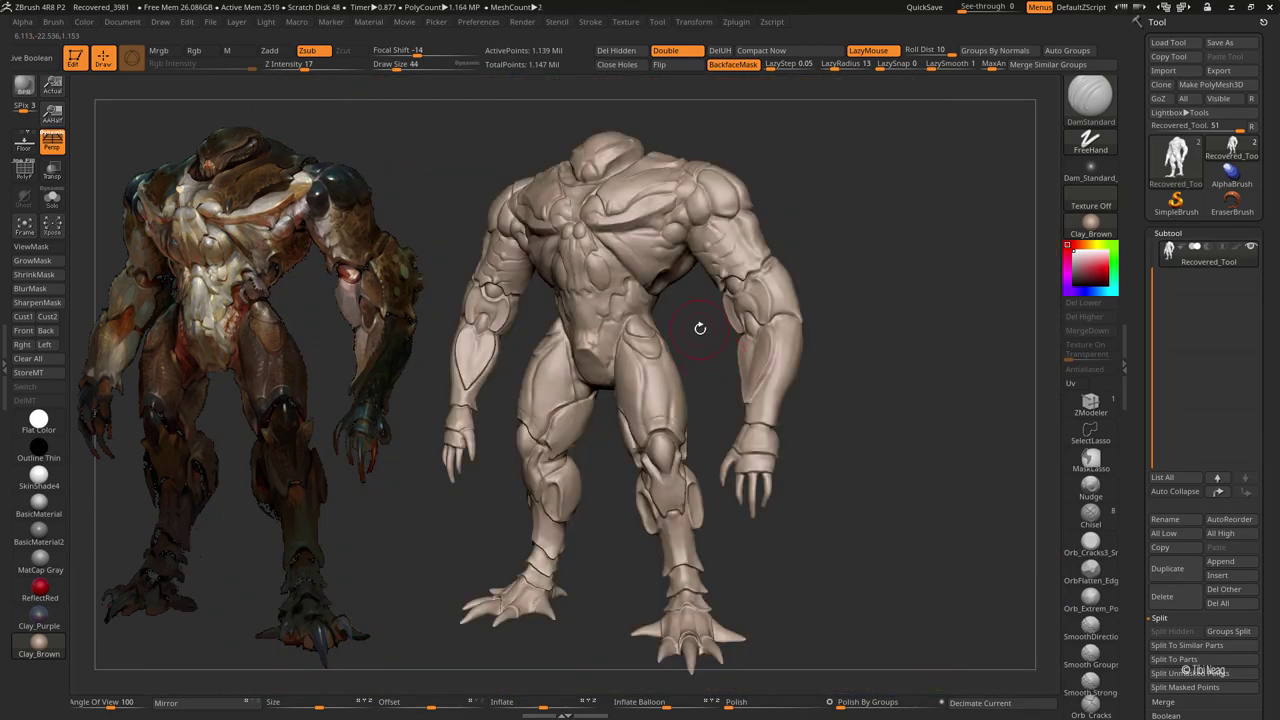
left_click_drag(697, 329, 643, 283, "alt")
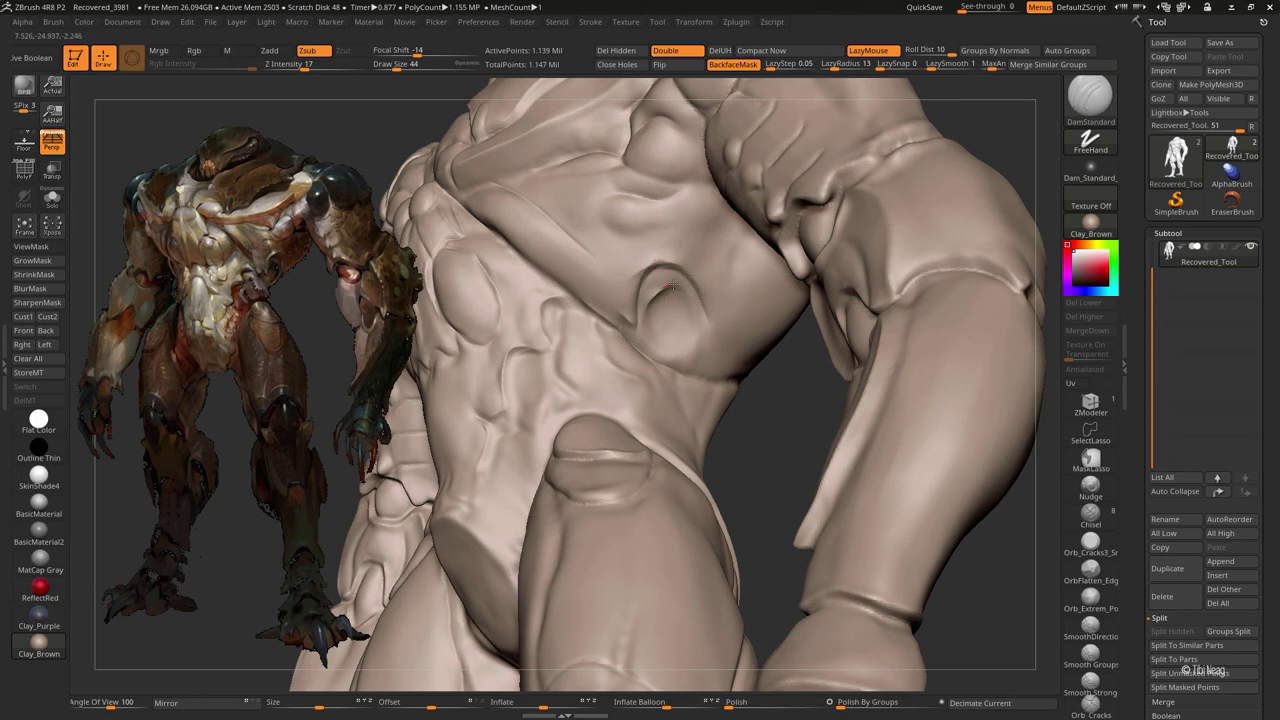
key("f")
left_click_drag(691, 371, 705, 340, "alt")
key("b")
key("c")
key("l")
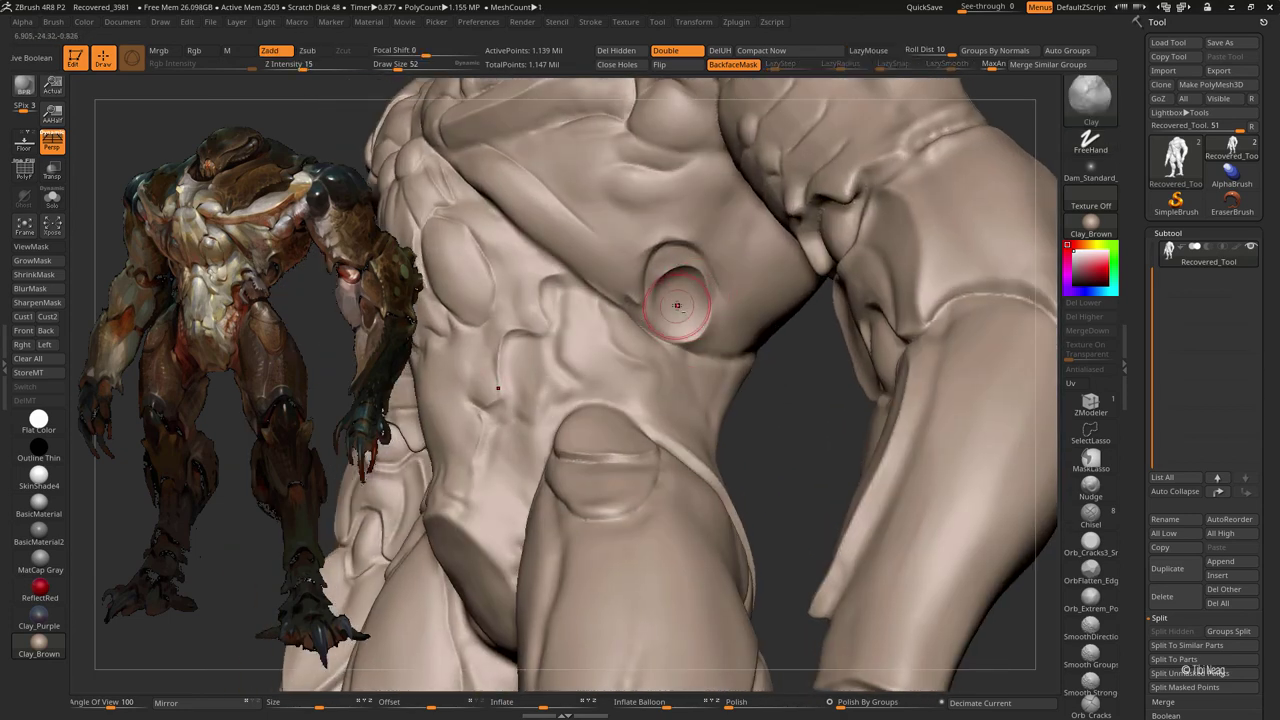
key("b")
key("d")
key("s")
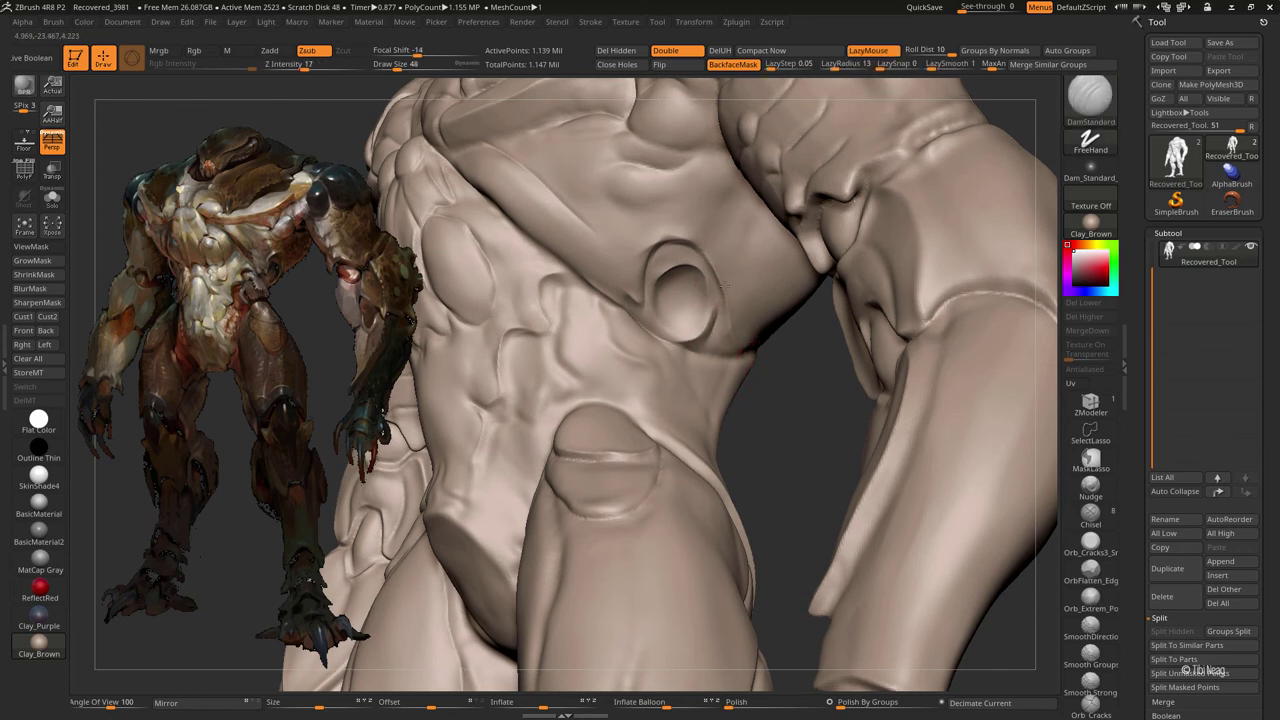
- Orbit from a front view to a three-quarter view to compare the socket with the reference
key("f")
left_click_drag(911, 207, 723, 349)
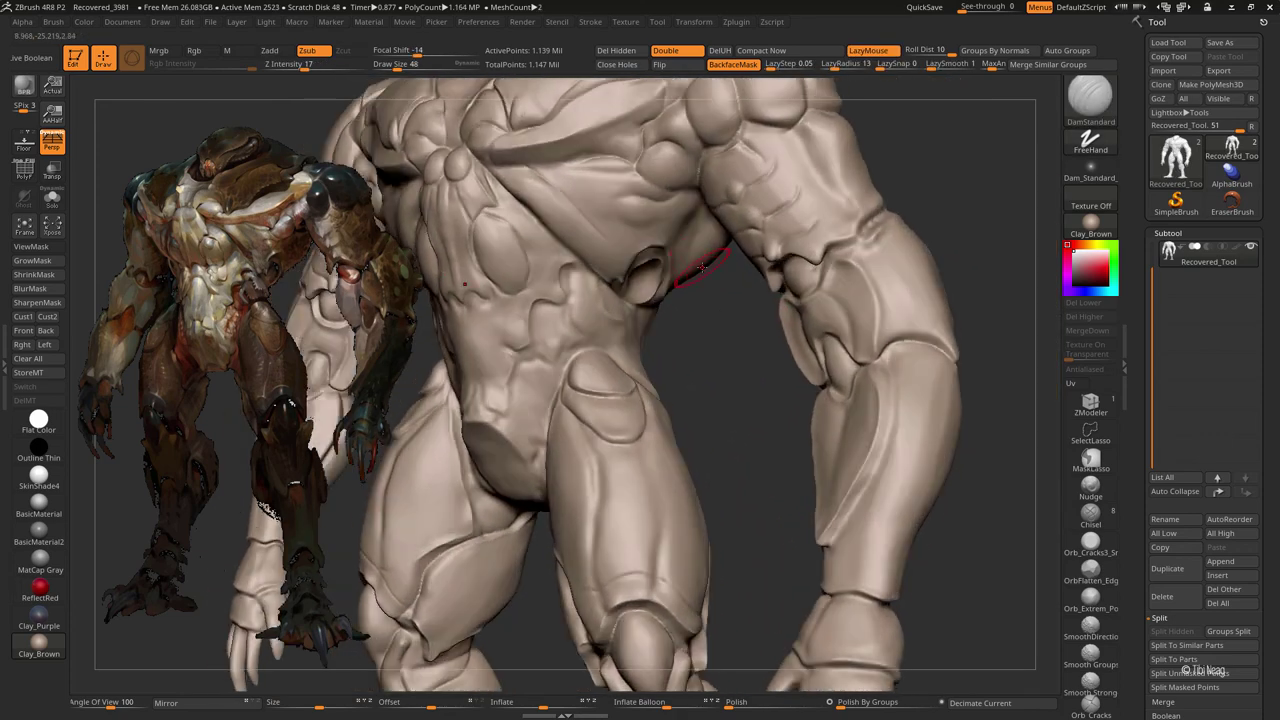
key("f")
mouse_move(782, 221)
left_mouse_down()
mouse_move(866, 194)
mouse_move(663, 328)
mouse_move(633, 260)
mouse_move(676, 294)
mouse_move(706, 408)
left_mouse_up()
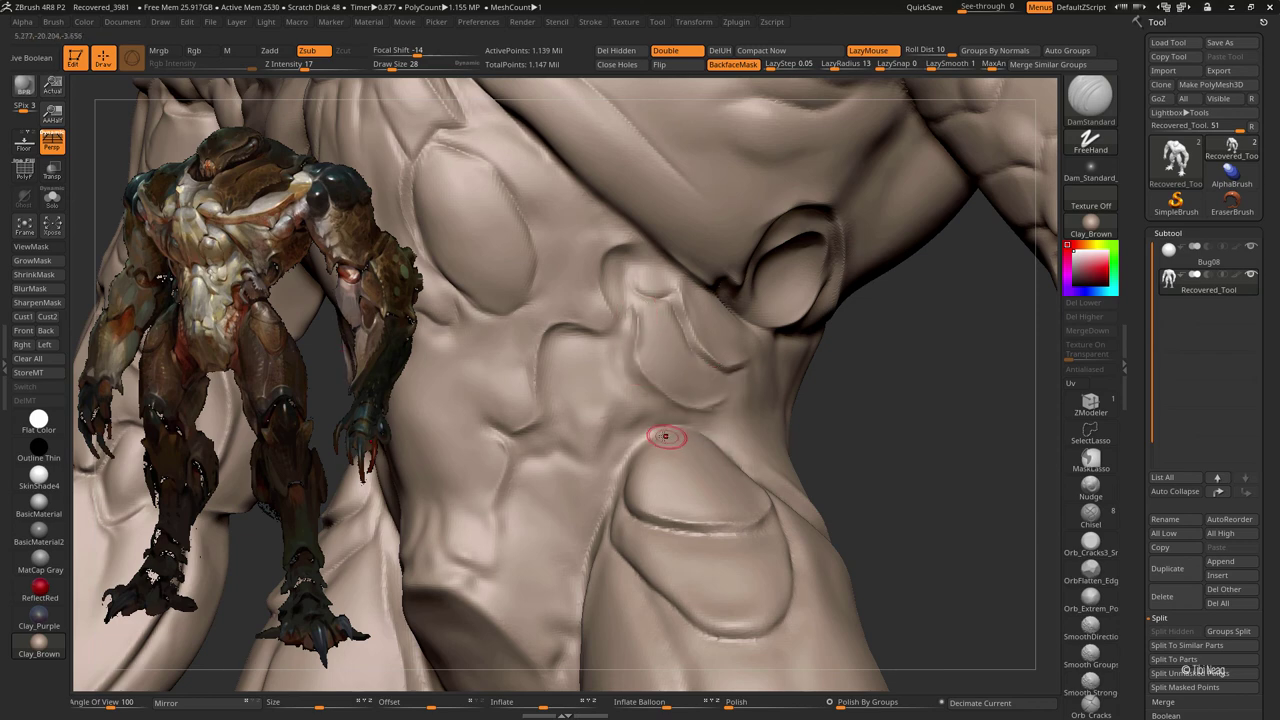
- Carve a crease curving up the torso and a groove and ridge on the abdomen
middle_click_drag(643, 443, 662, 401)
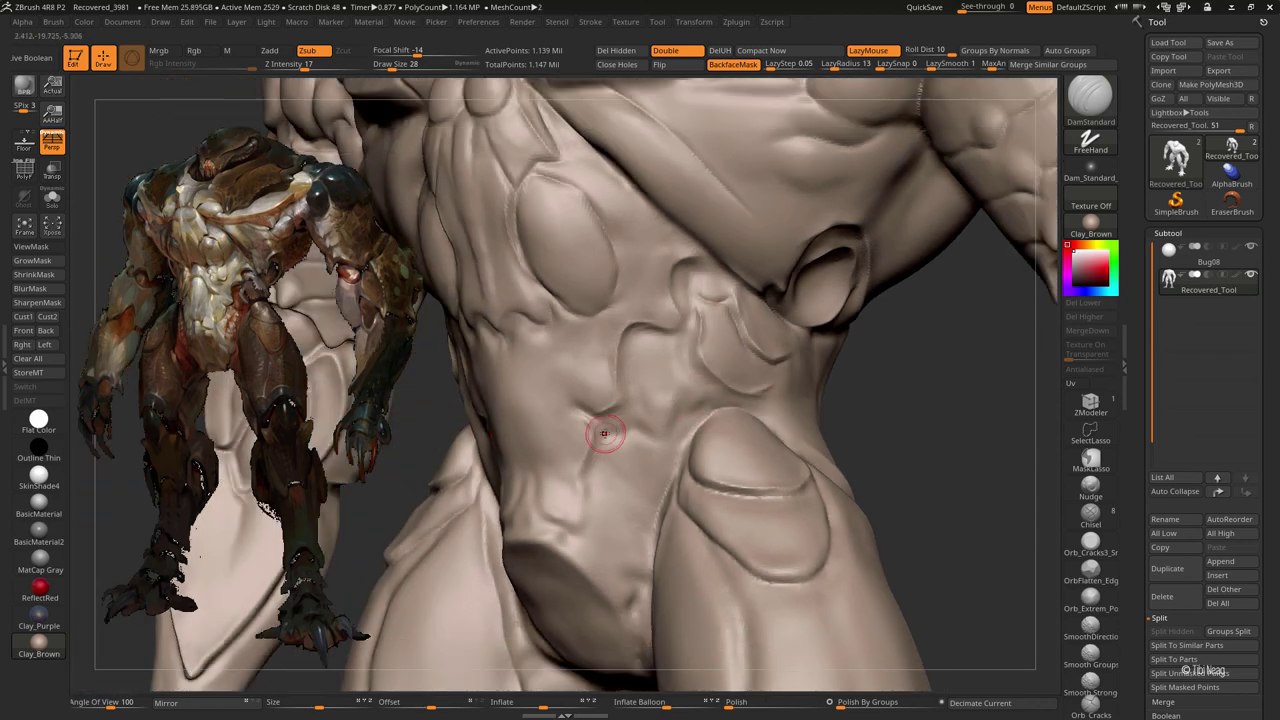
middle_click_drag(600, 443, 598, 444)
left_click_drag(595, 422, 688, 322)
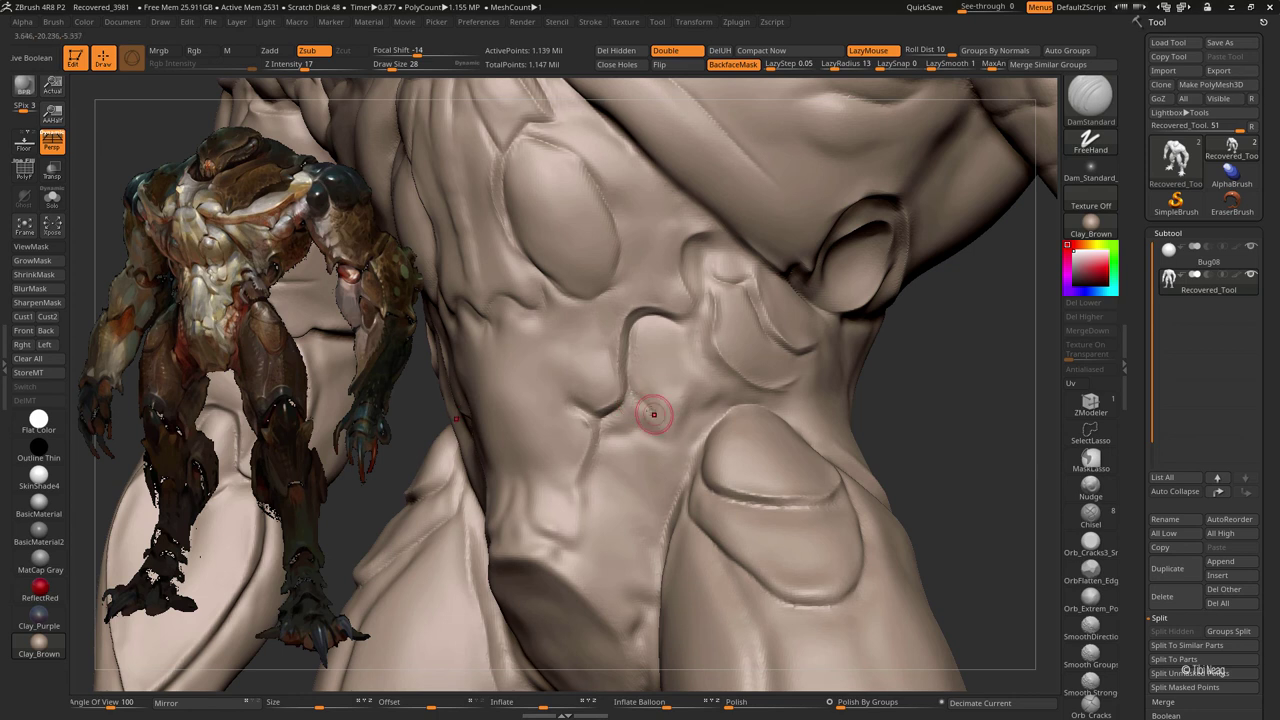
mouse_move(651, 411)
left_mouse_down()
mouse_move(676, 430)
mouse_move(700, 329)
mouse_move(672, 322)
left_mouse_up()
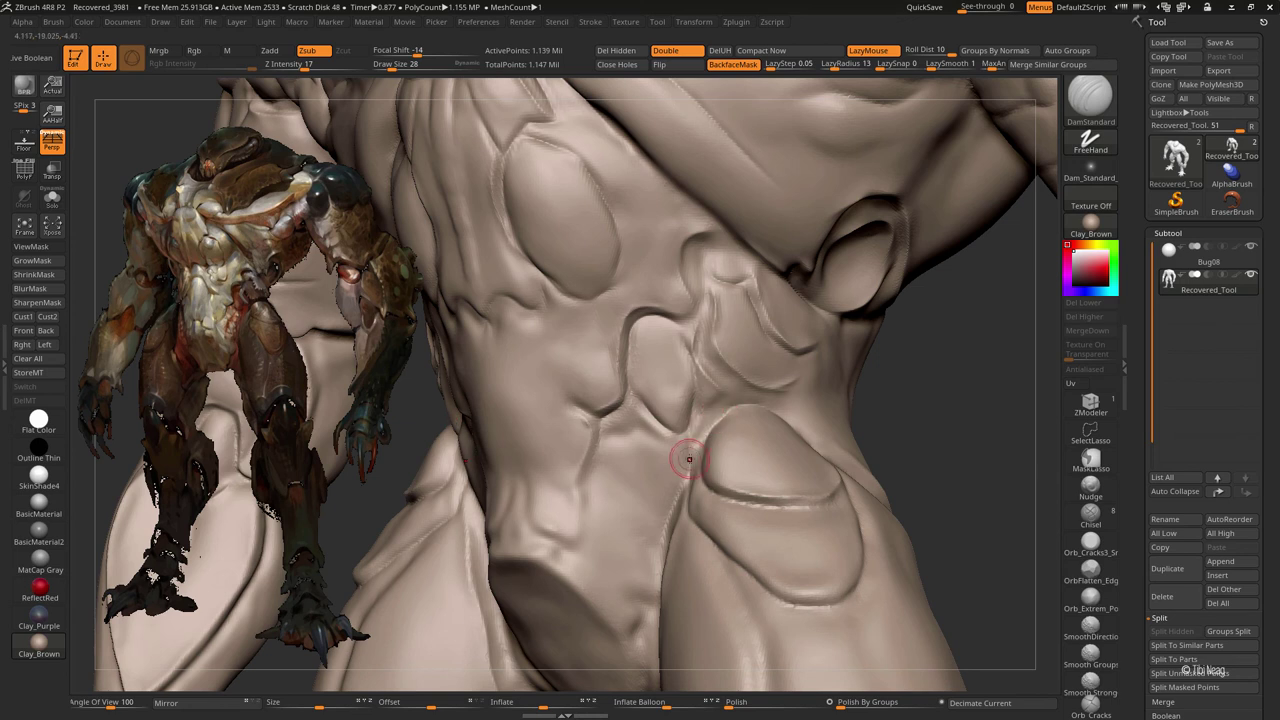
key("b")
key("c")
key("l")
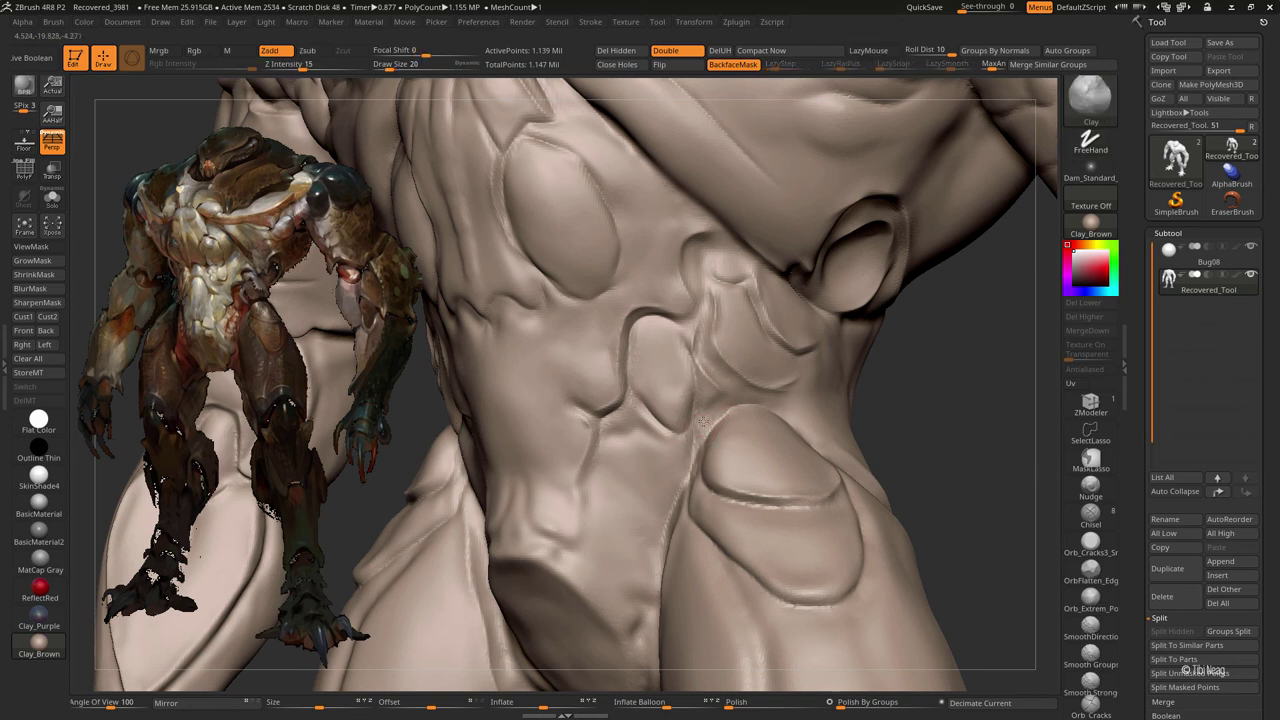
key("b")
key("d")
key("s")
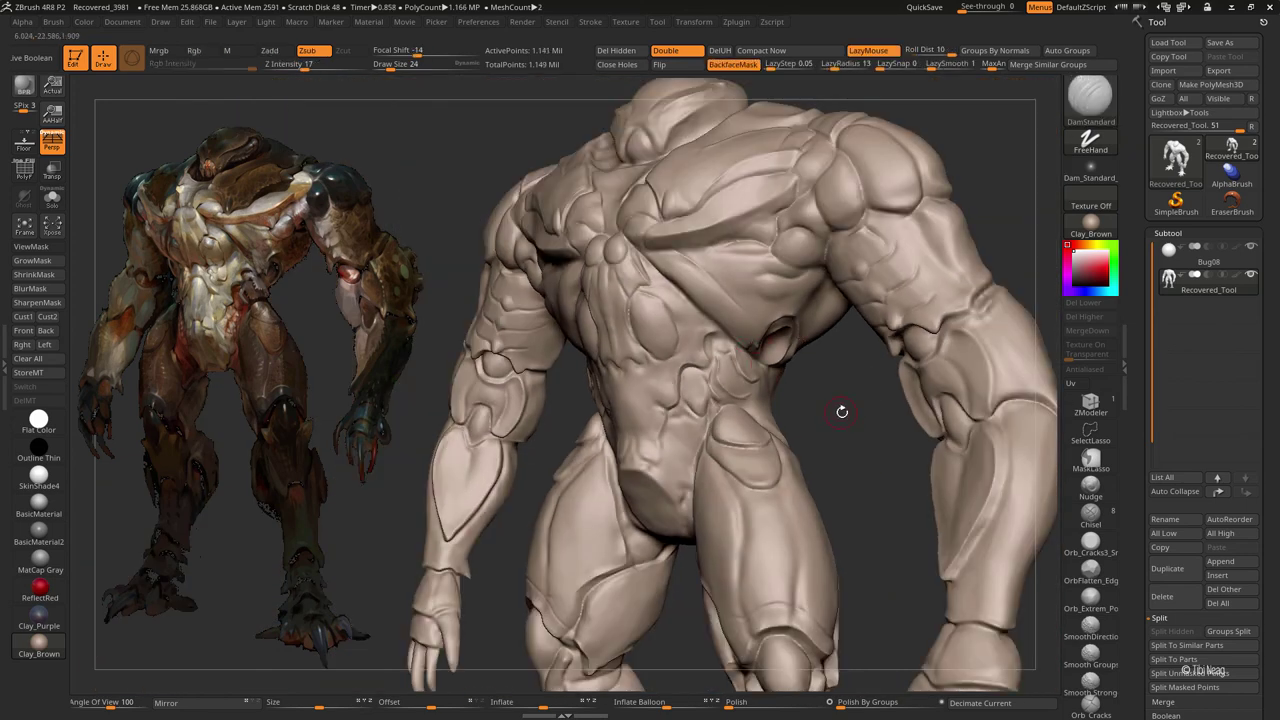
- Build small Clay bumps up the lower belly between the carved creases
mouse_move(842, 411)
left_mouse_down("alt")
mouse_move(923, 420)
mouse_move(934, 399)
left_mouse_up("alt")
mouse_move(647, 396)
right_mouse_down()
mouse_move(629, 428)
mouse_move(700, 408)
mouse_move(673, 409)
mouse_move(751, 367)
right_mouse_up()
key("b")
key("c")
key("l")
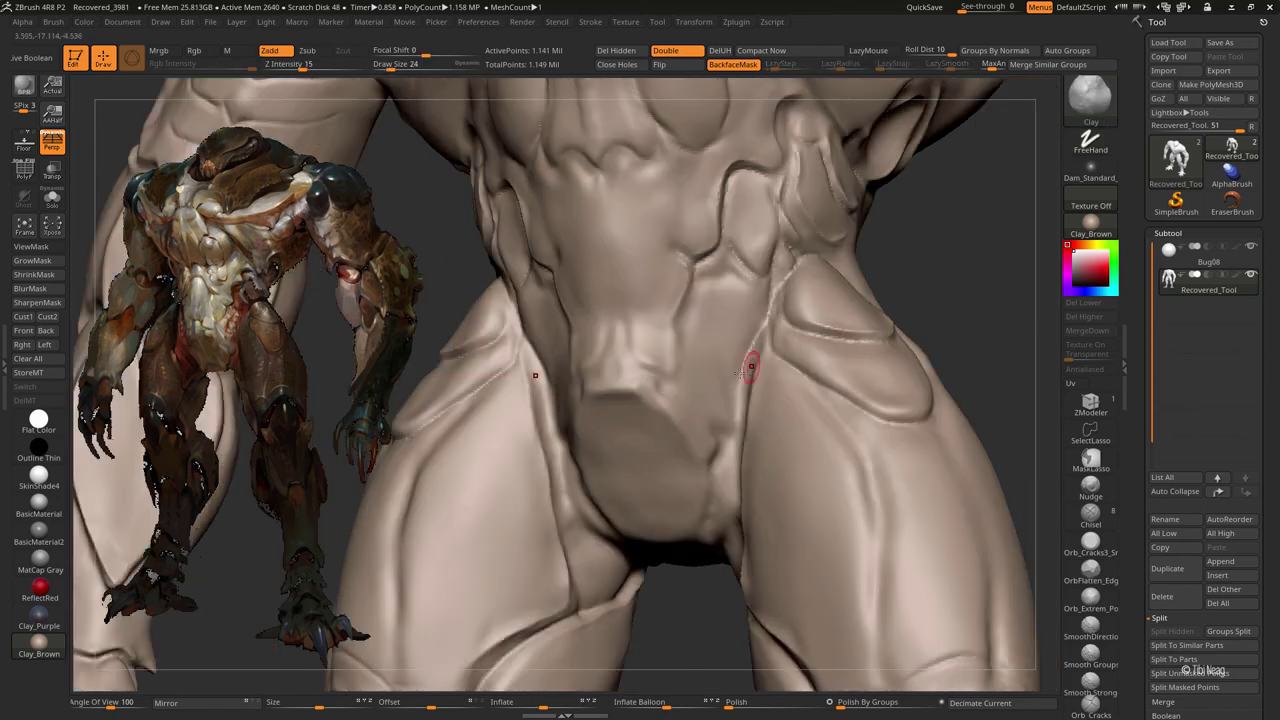
right_click_drag(686, 420, 820, 335)
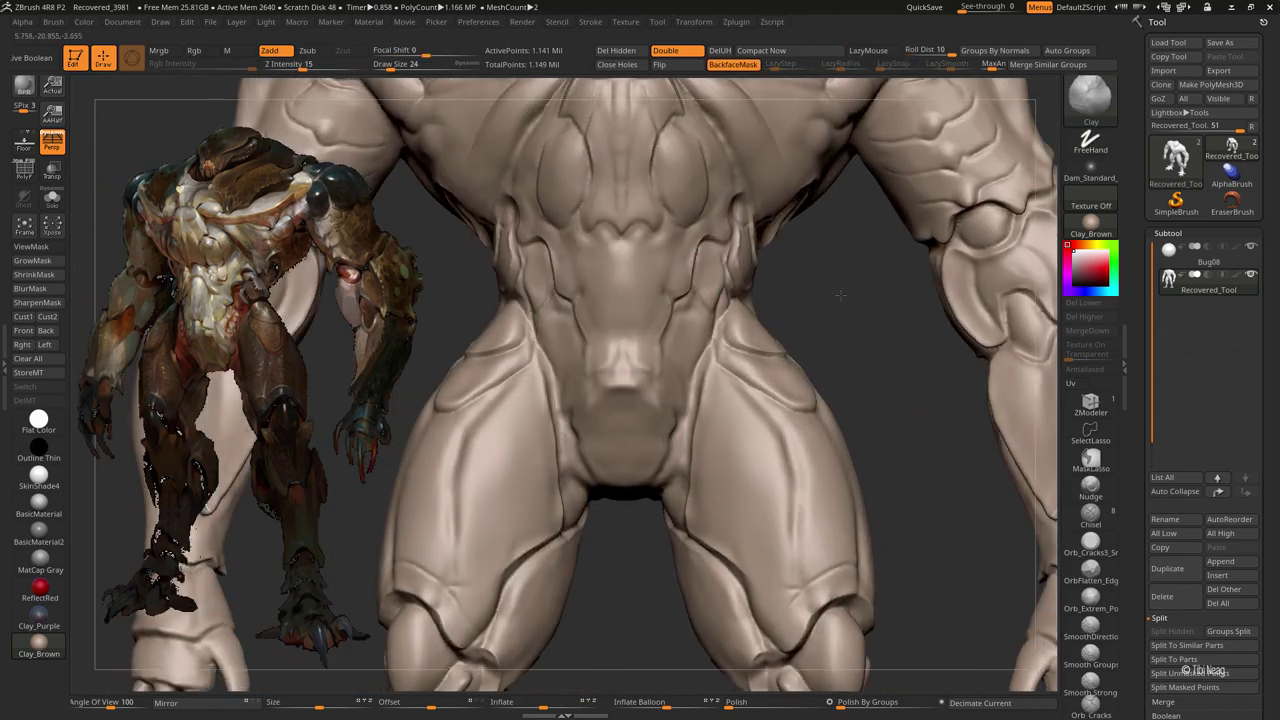
key("b")
key("d")
key("s")
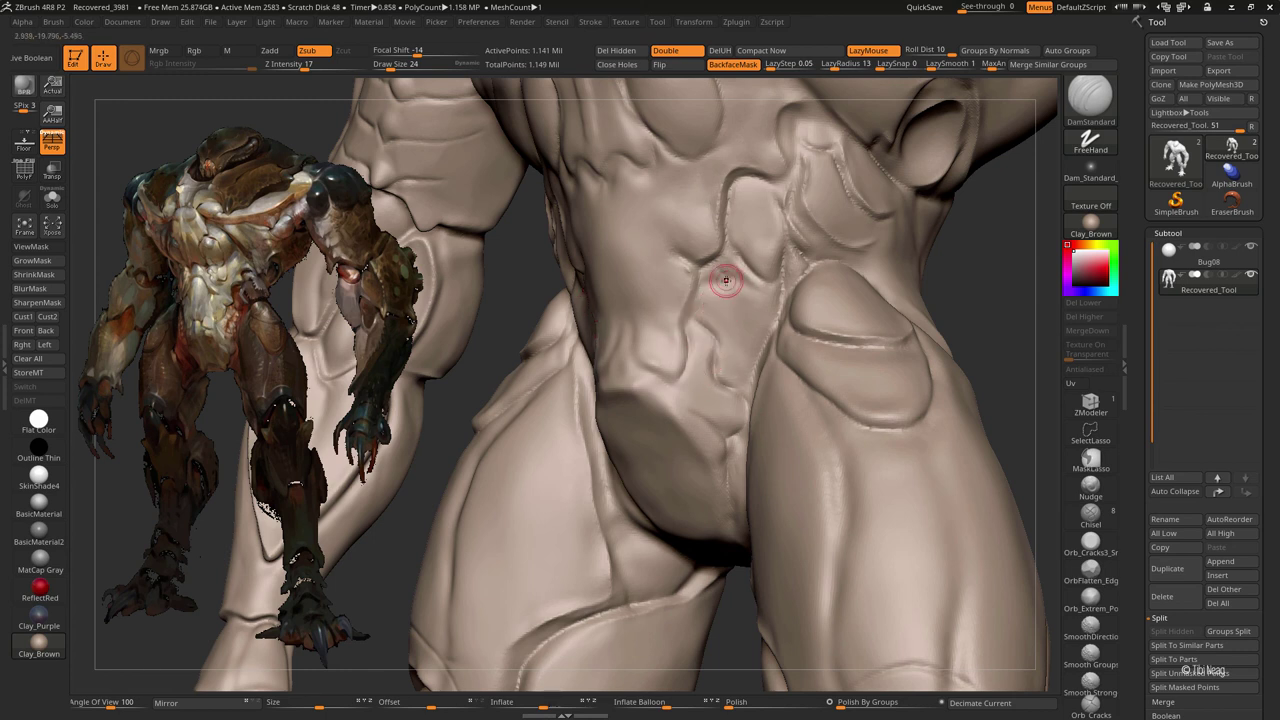
key("b")
key("c")
key("l")
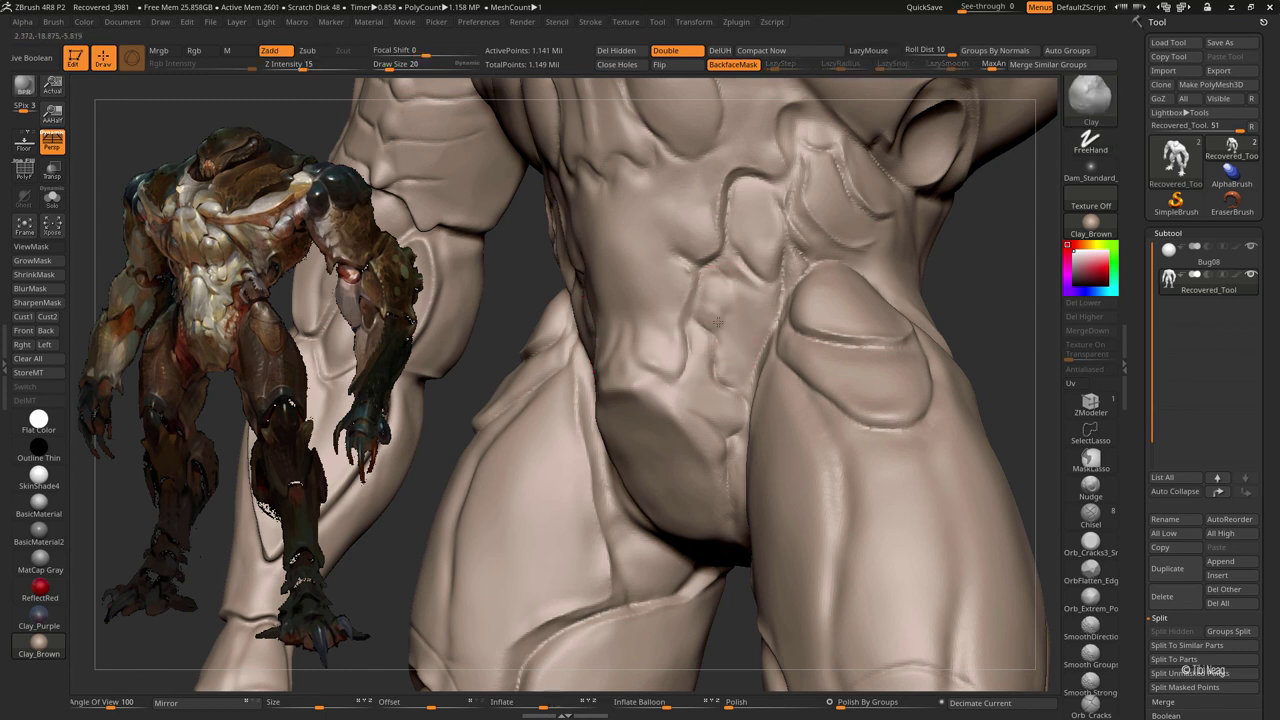
left_click_drag(737, 371, 759, 316)
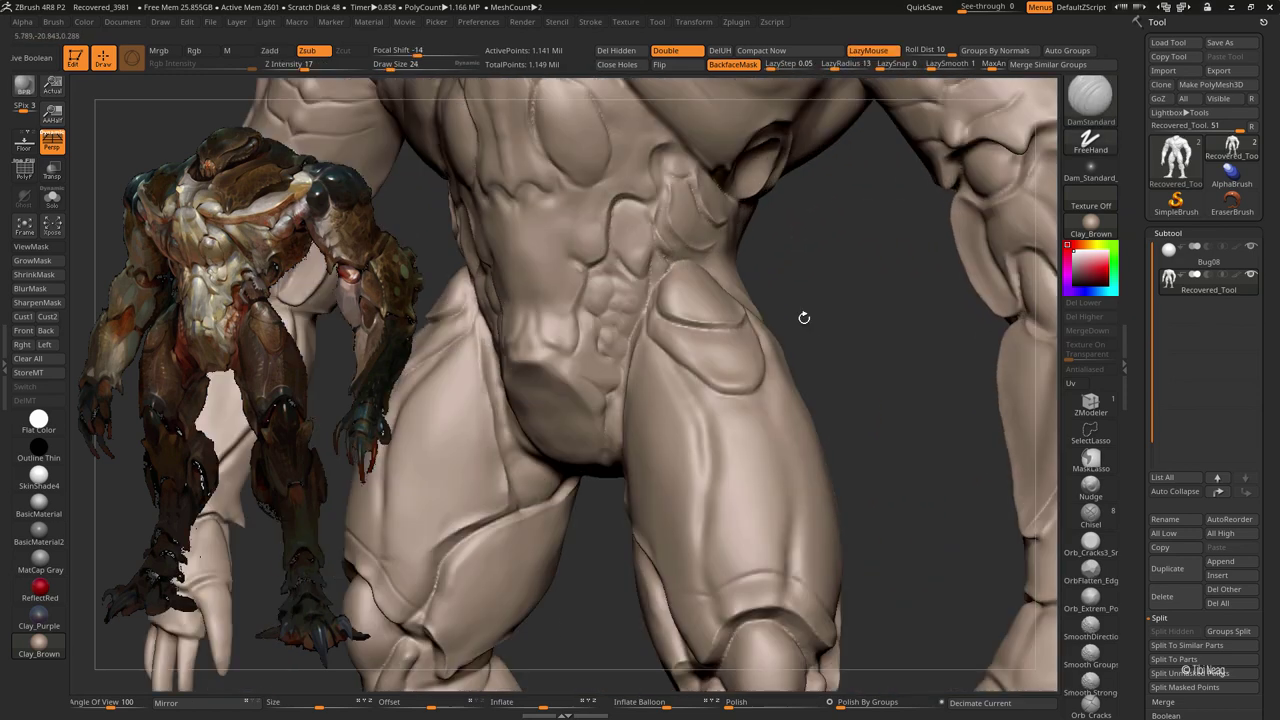
- Push and reshape the upper abdomen below the chest with the Move brush
left_click_drag(804, 317, 649, 274)
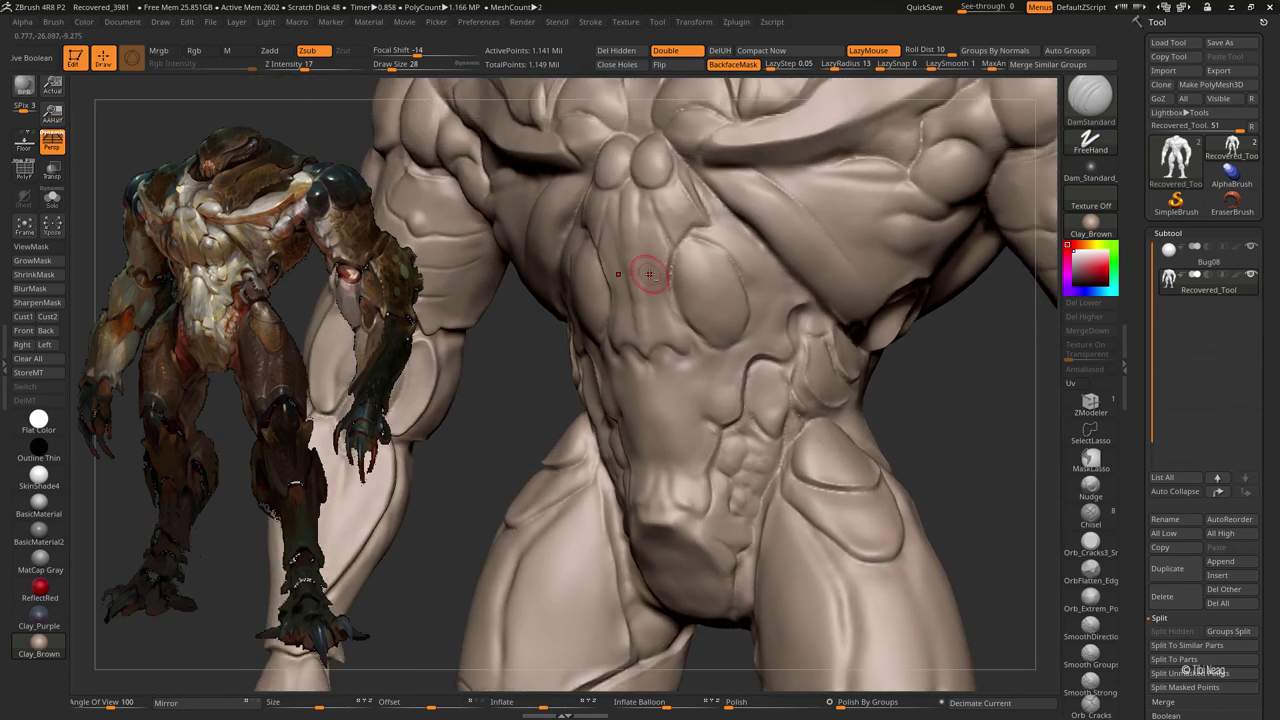
mouse_move(645, 348)
right_mouse_down()
mouse_move(711, 327)
mouse_move(688, 344)
right_mouse_up()
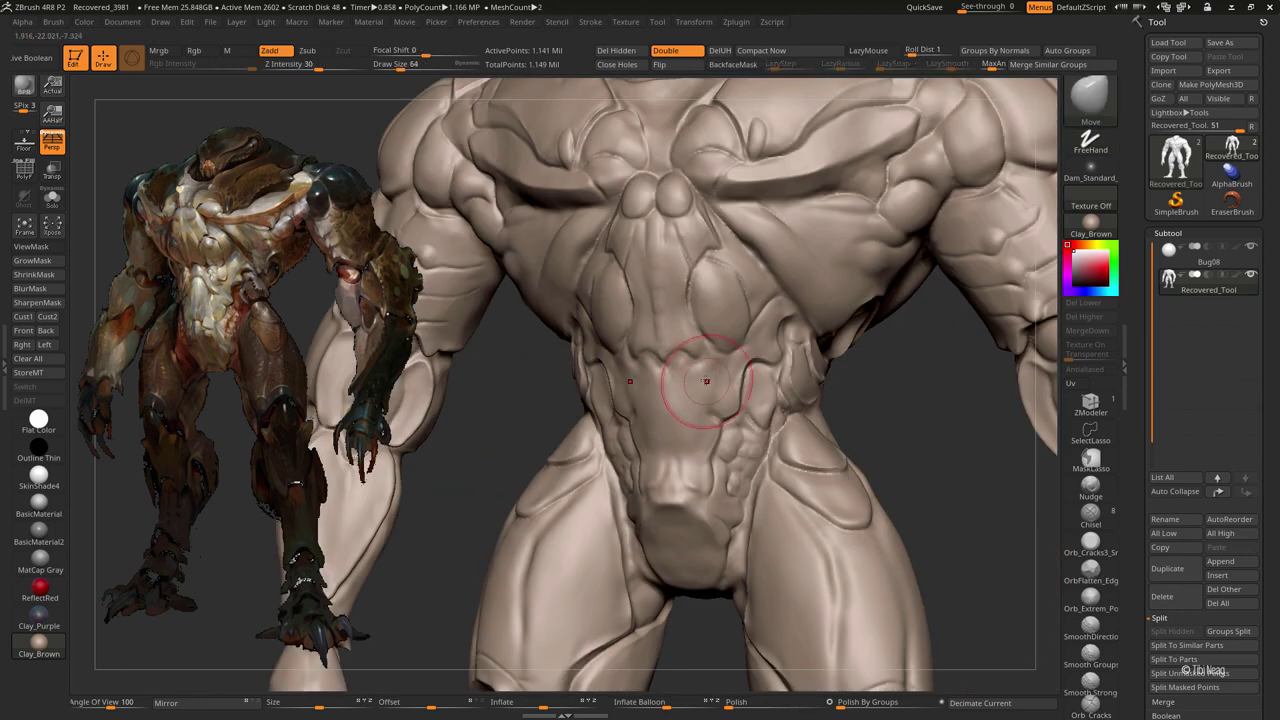
left_click_drag(706, 380, 690, 410)
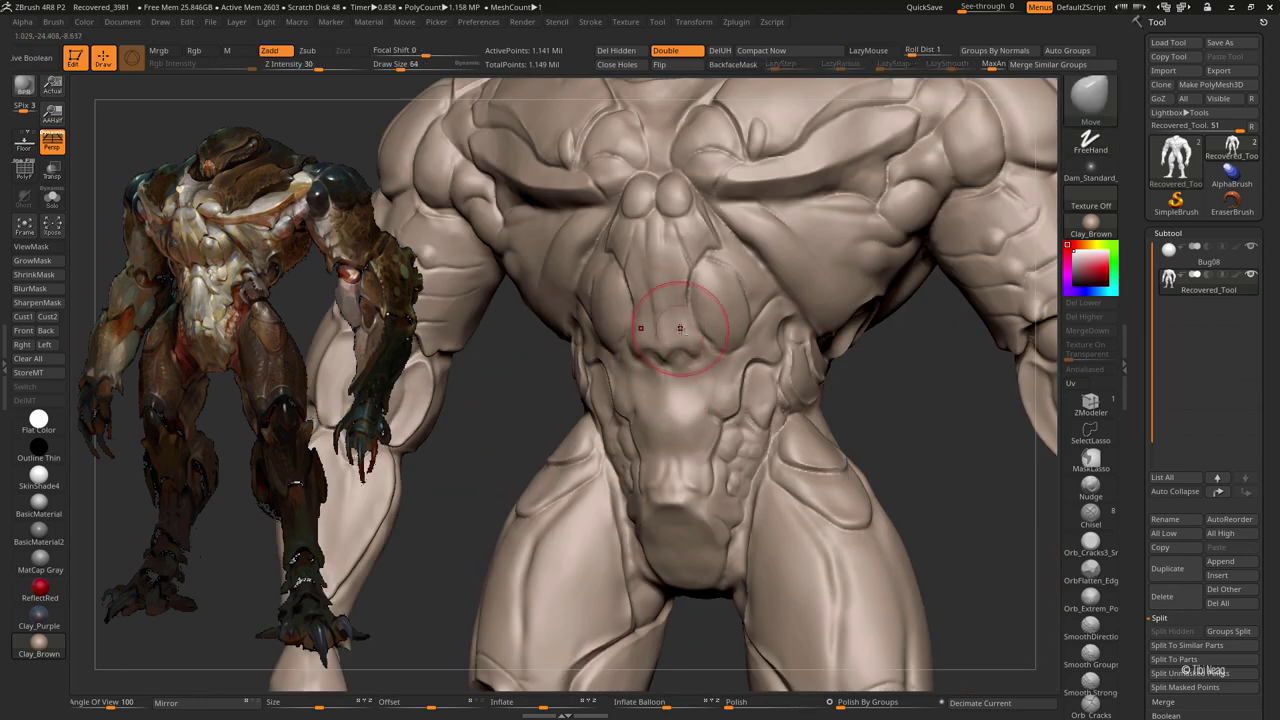
left_click_drag(660, 270, 665, 290)
- Check the side flank, then ready a slightly narrower DamStandard brush at size 28 over the abdomen
mouse_move(883, 380)
left_mouse_down()
mouse_move(563, 366)
mouse_move(671, 363)
left_mouse_up()
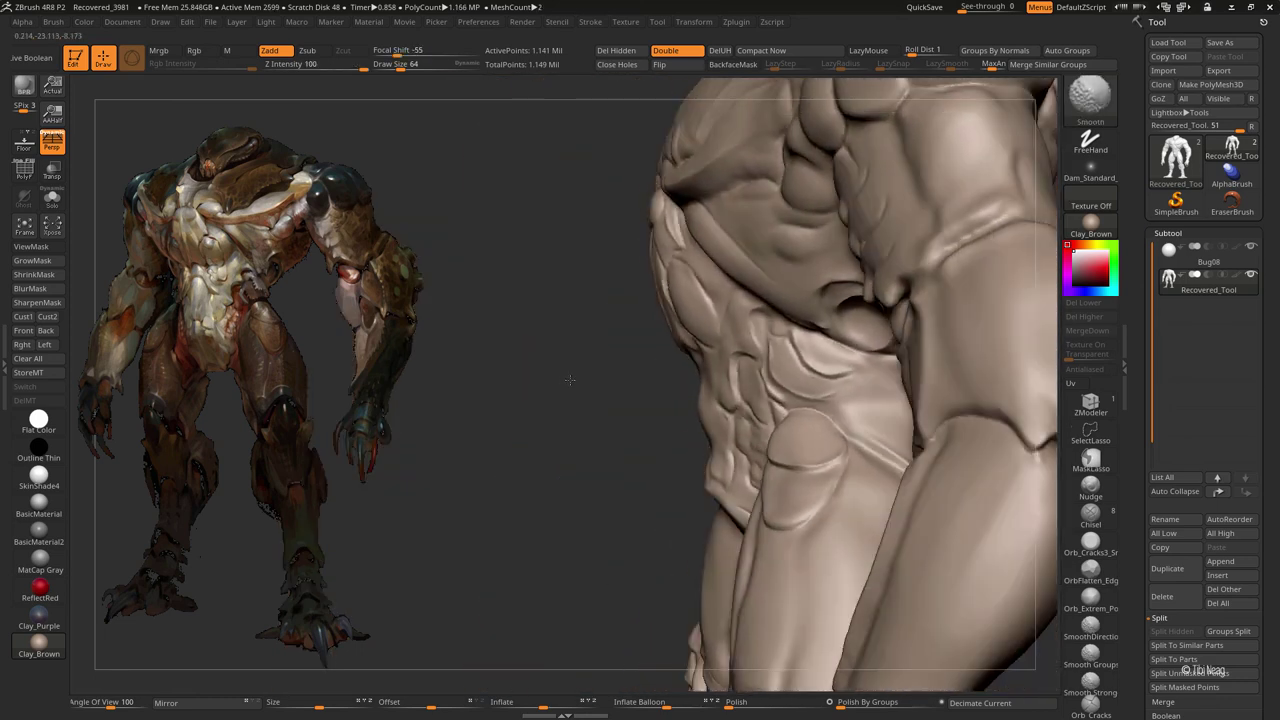
right_click_drag(671, 363, 701, 283, "ctrl")
key("b")
key("c")
key("l")
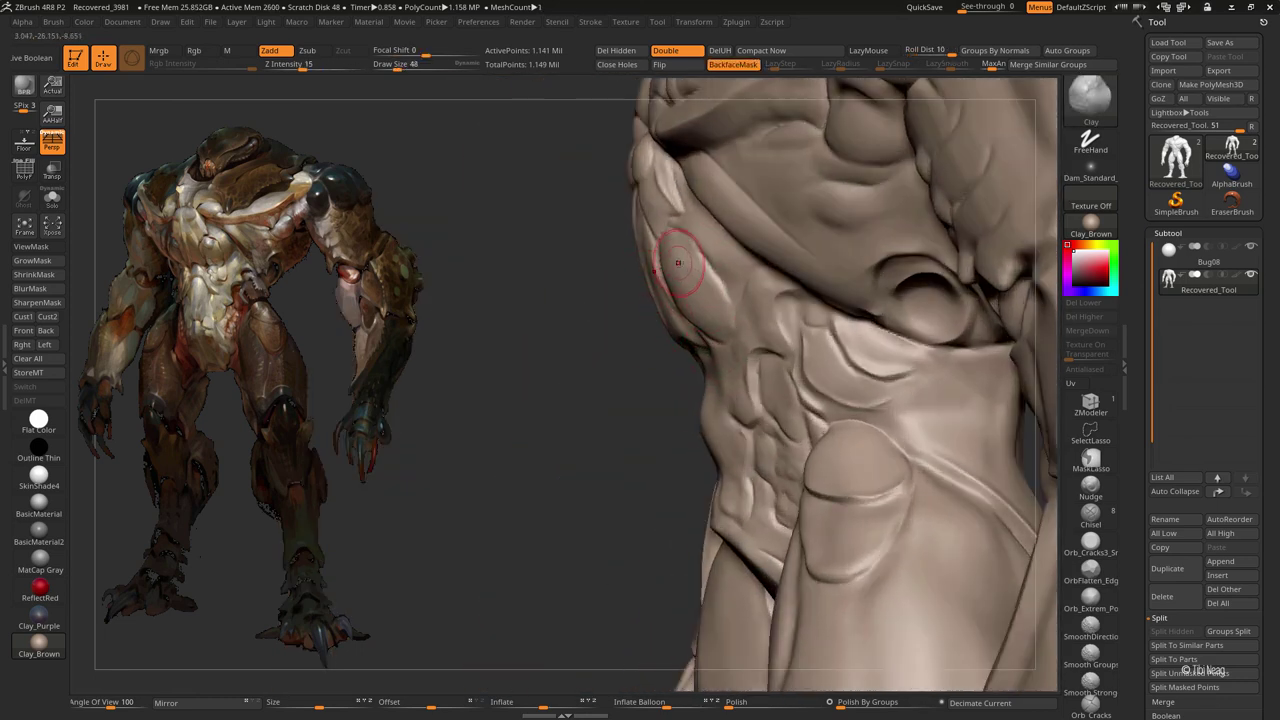
mouse_move(685, 268)
right_mouse_down()
mouse_move(500, 371)
mouse_move(844, 384)
right_mouse_up()
key("b")
key("d")
key("s")
mouse_move(757, 371)
right_mouse_down("ctrl")
mouse_move(614, 434)
mouse_move(598, 318)
right_mouse_up("ctrl")
key("bracketleft")
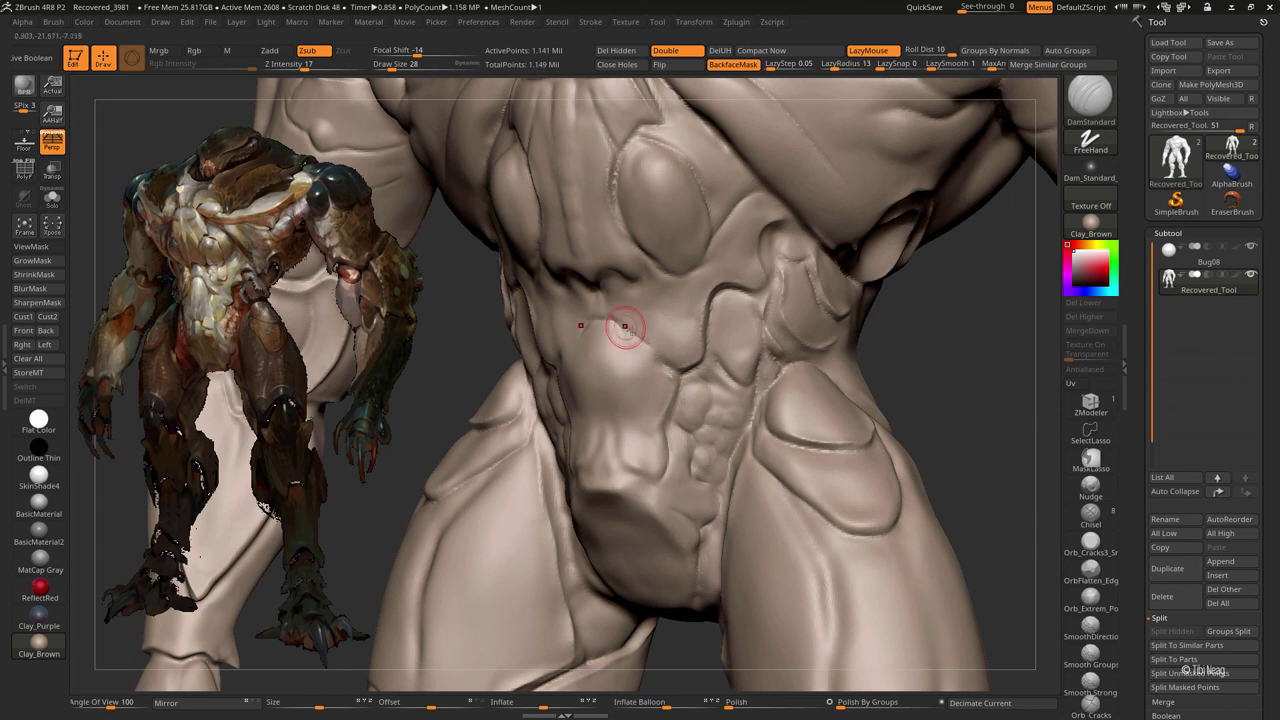
- Carve a groove across the abdomen and build up the abdominal bump with Clay
left_click_drag(598, 315, 635, 333)
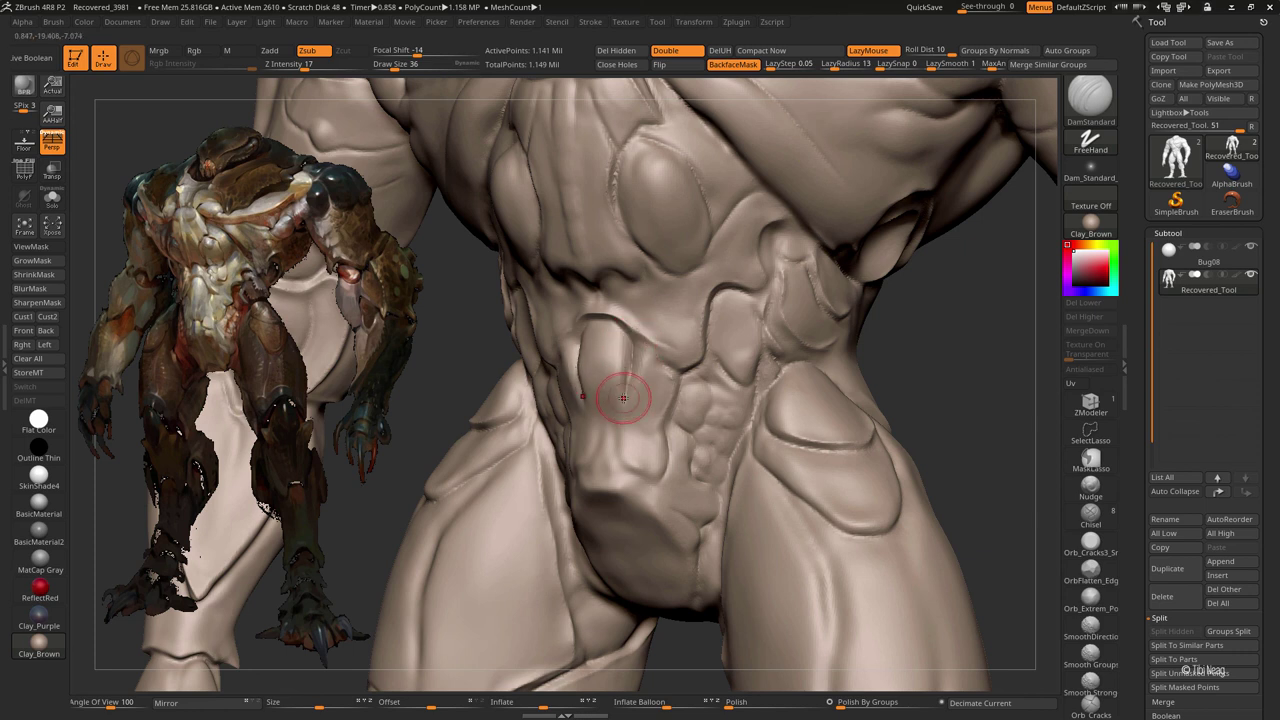
key("b")
key("c")
key("l")
mouse_move(636, 374)
left_mouse_down()
mouse_move(608, 352)
mouse_move(612, 392)
mouse_move(651, 380)
mouse_move(607, 369)
left_mouse_up()
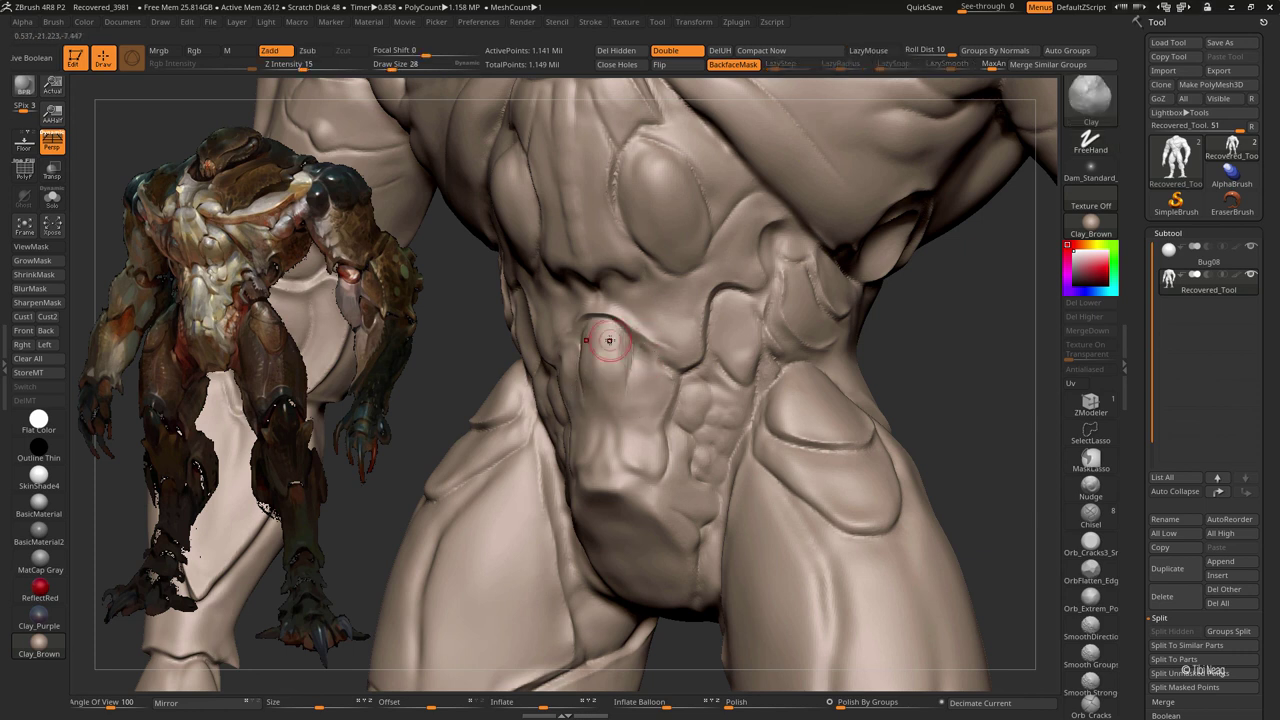
- Re-carve the abdominal groove with DamStandard and raise the top of the chest's oval muscle
right_click_drag(596, 329, 686, 334)
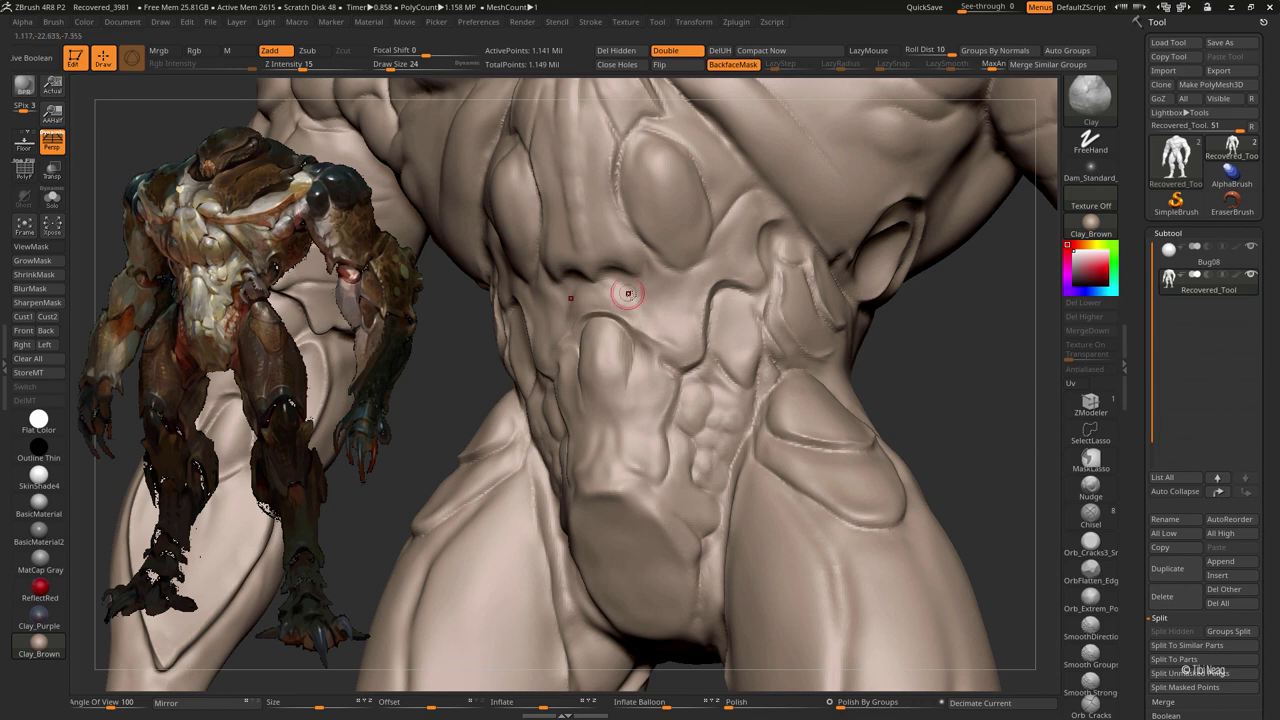
left_click_drag(899, 388, 700, 349)
key("b")
key("d")
key("s")
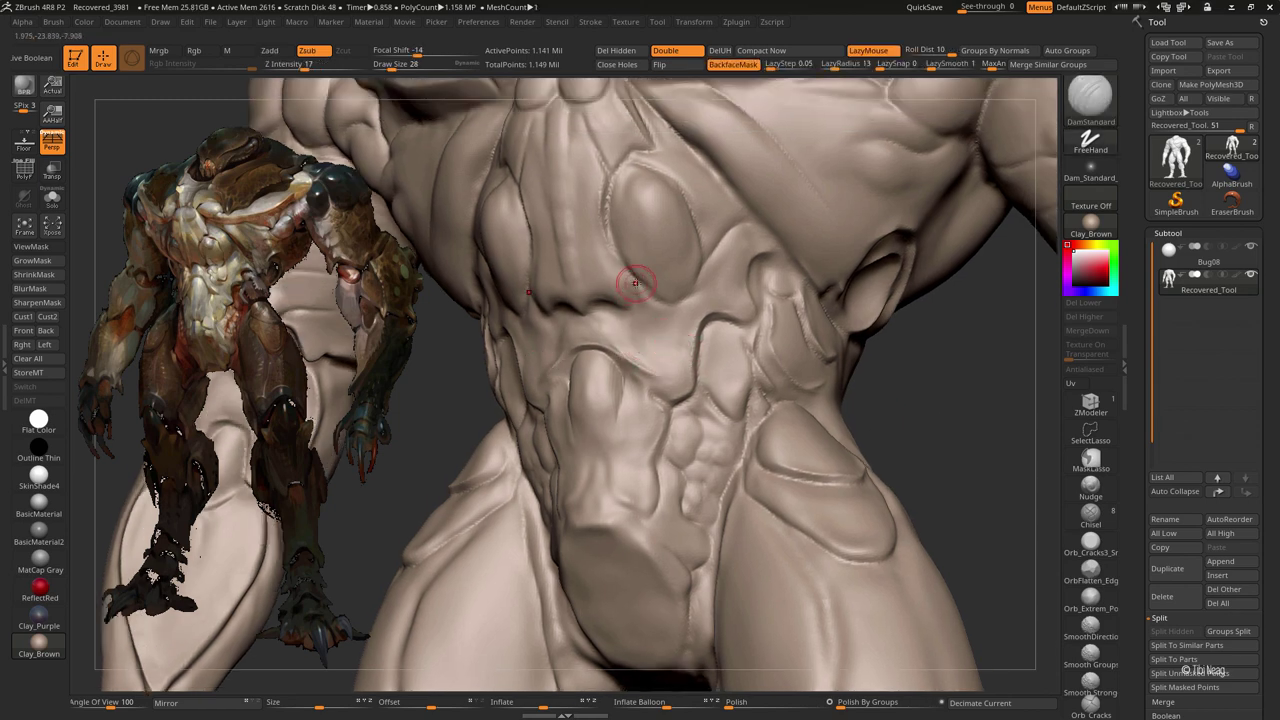
left_click_drag(635, 283, 616, 250)
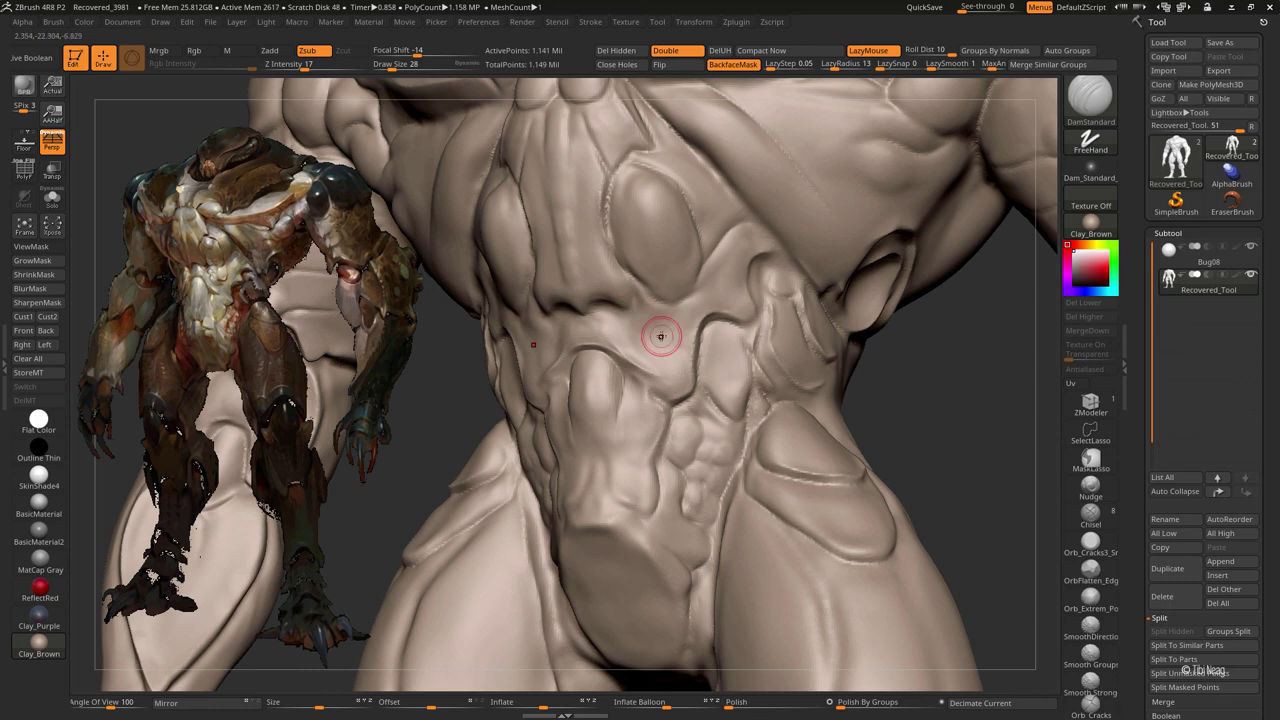
left_click_drag(655, 332, 632, 298)
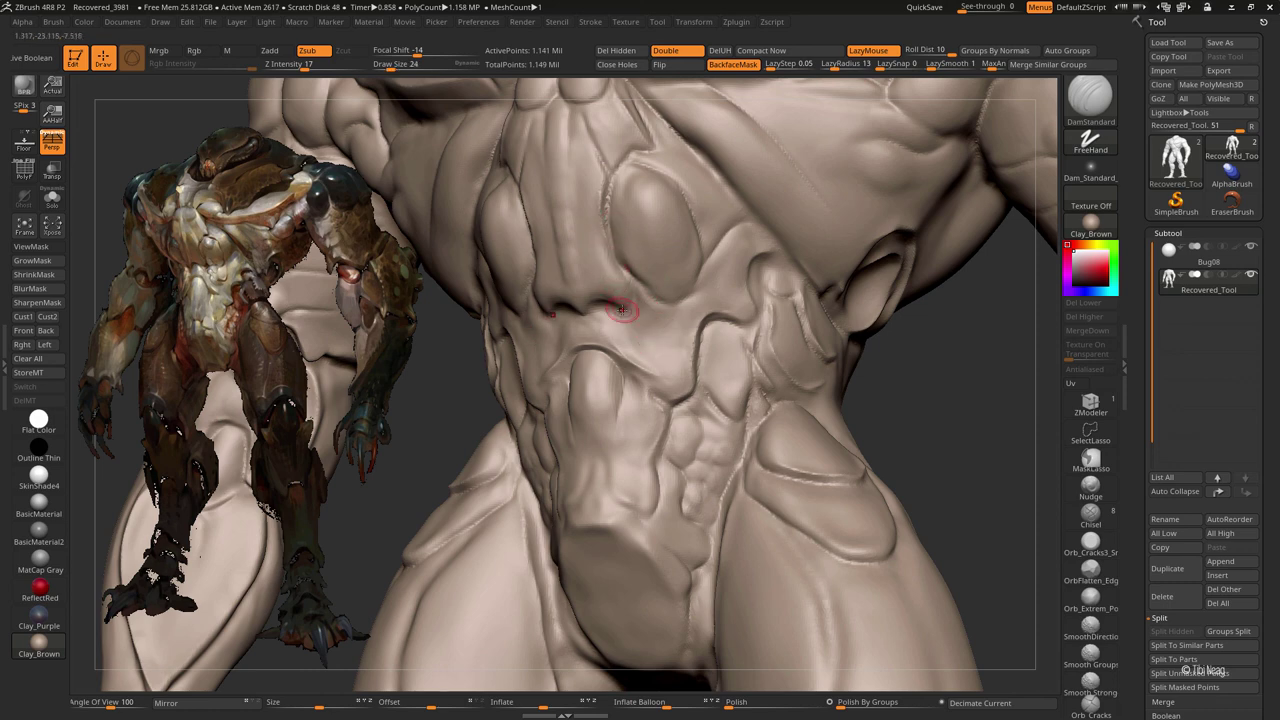
mouse_move(910, 362)
left_mouse_down()
mouse_move(937, 376)
mouse_move(880, 340)
left_mouse_up()
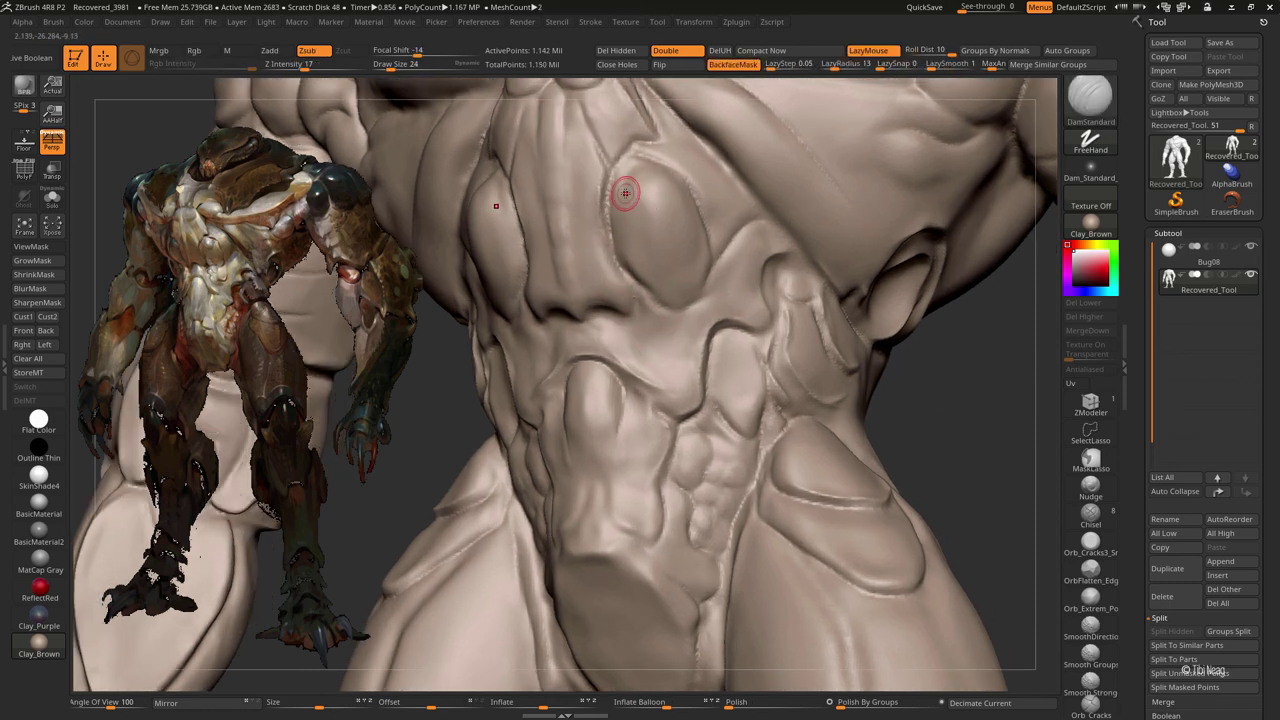
left_click_drag(644, 204, 650, 155)
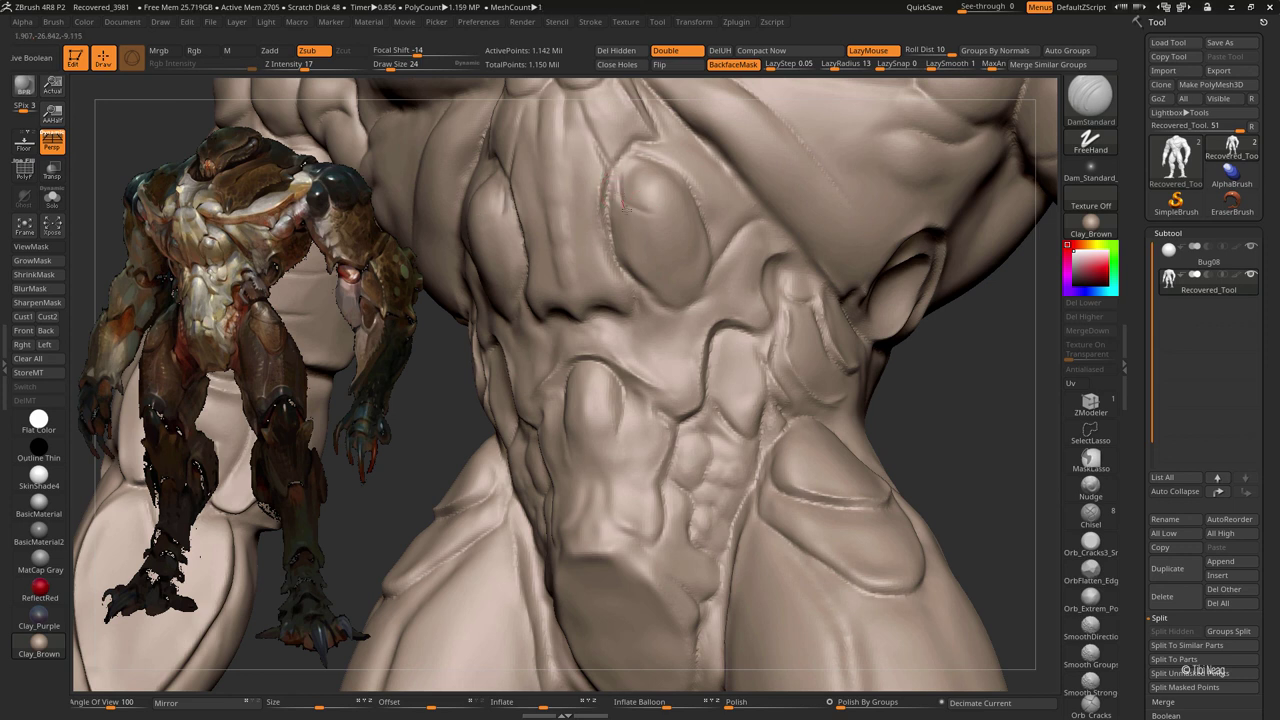